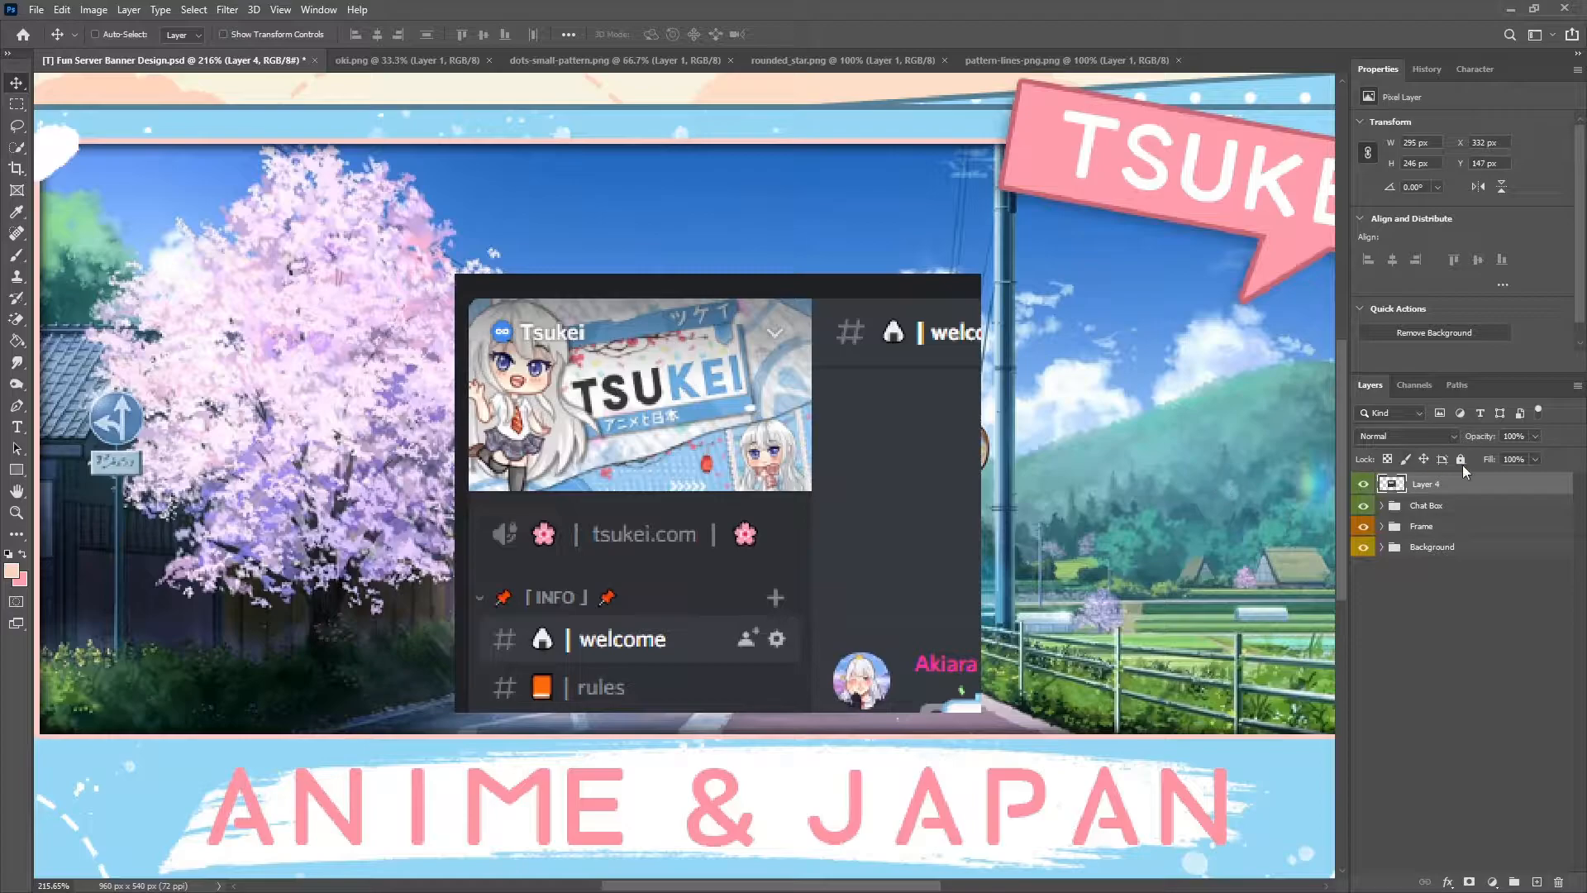
# Hide Layer 4 and the landscape picture on Layer 1 in the Frame group's Image Slot subgroup.
pyautogui.click(1363, 484)
pyautogui.scroll(-5, 798, 661)
pyautogui.scroll(1, 798, 661)
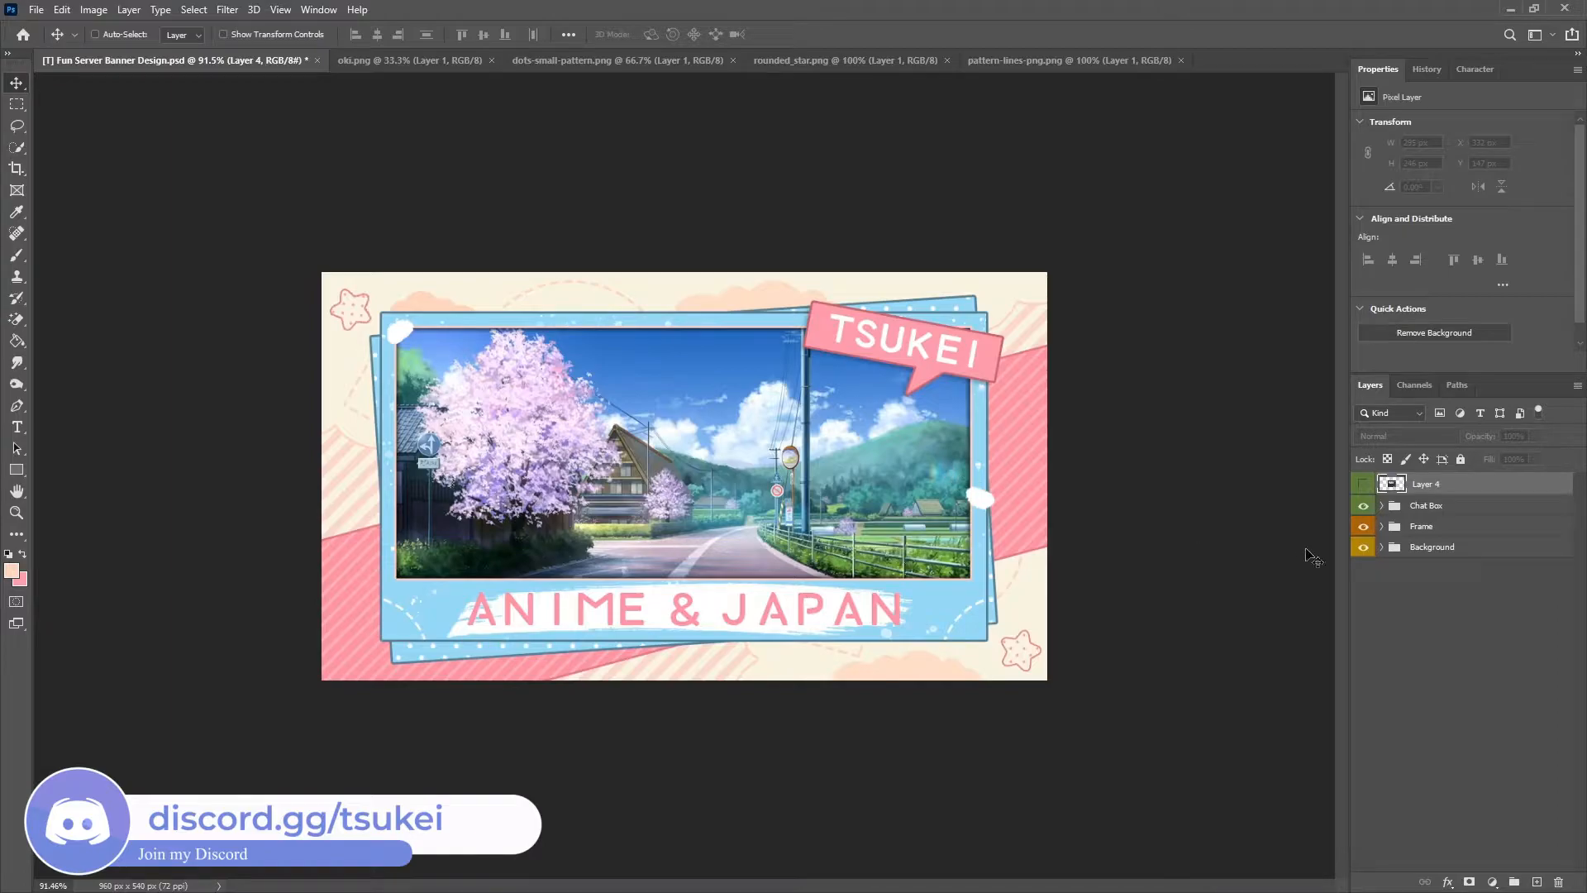
pyautogui.click(1382, 526)
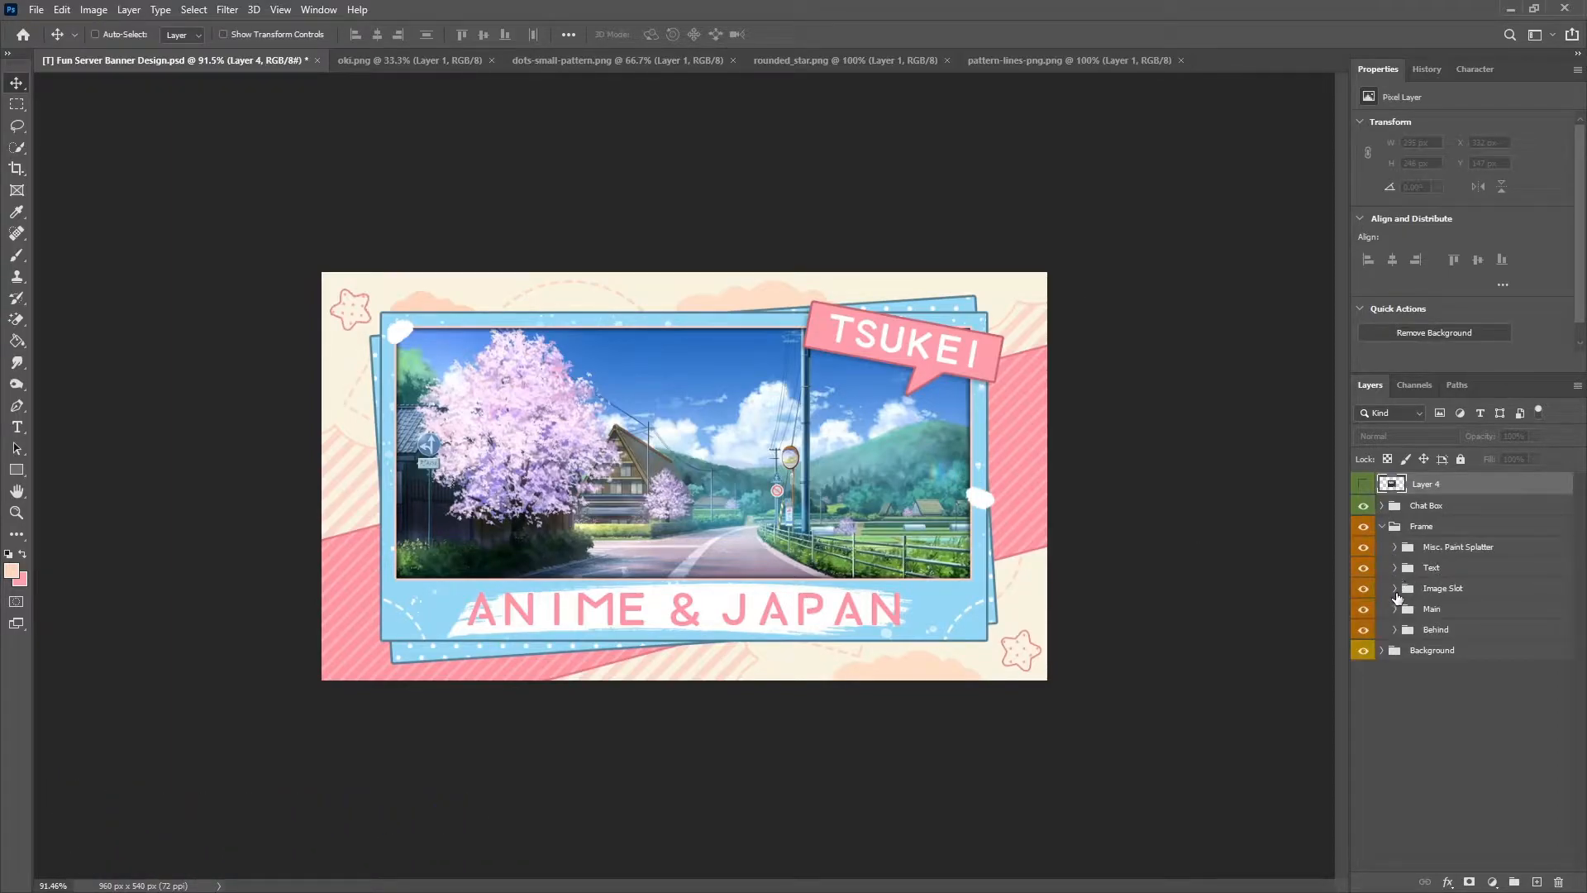
pyautogui.click(1395, 588)
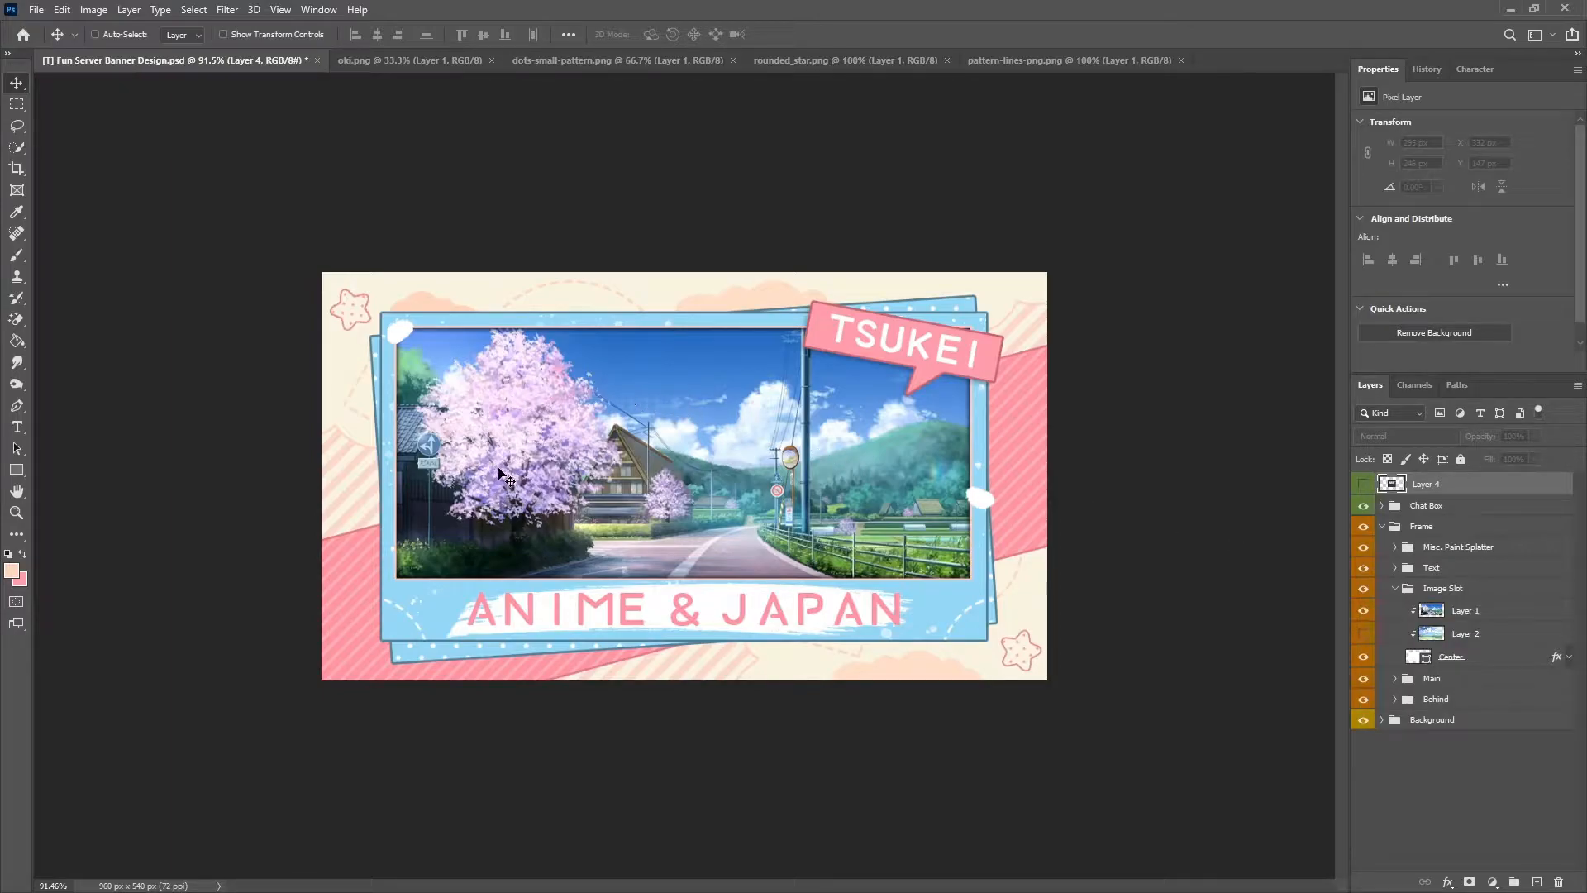
pyautogui.moveTo(1363, 610); pyautogui.dragTo(1363, 633)
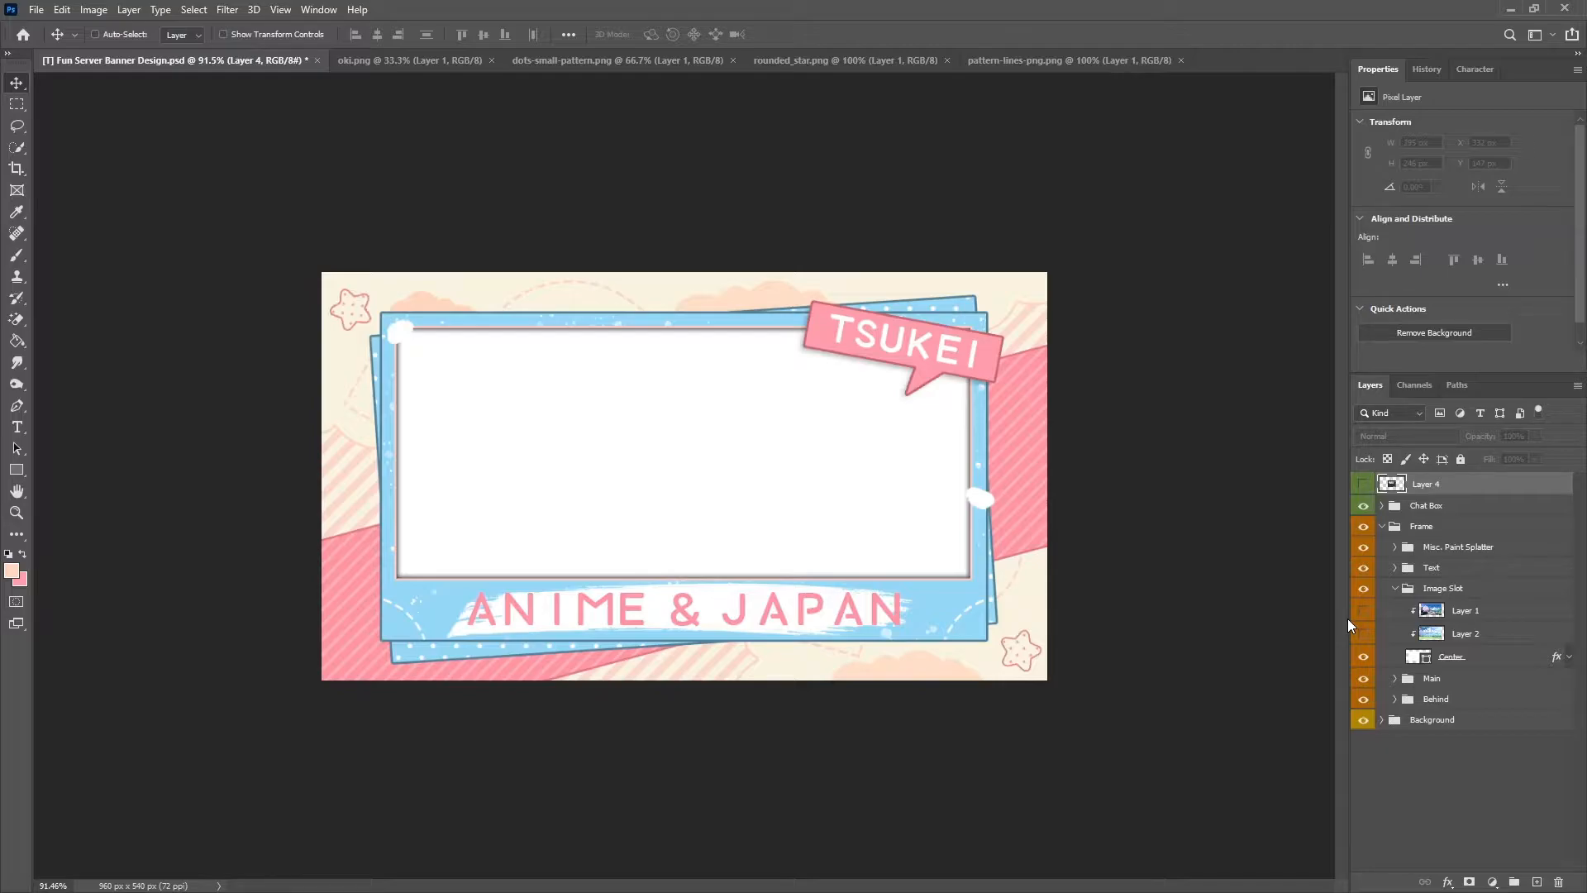
# Create a new document 960 pixels wide and 540 pixels high.
pyautogui.click(34, 9)
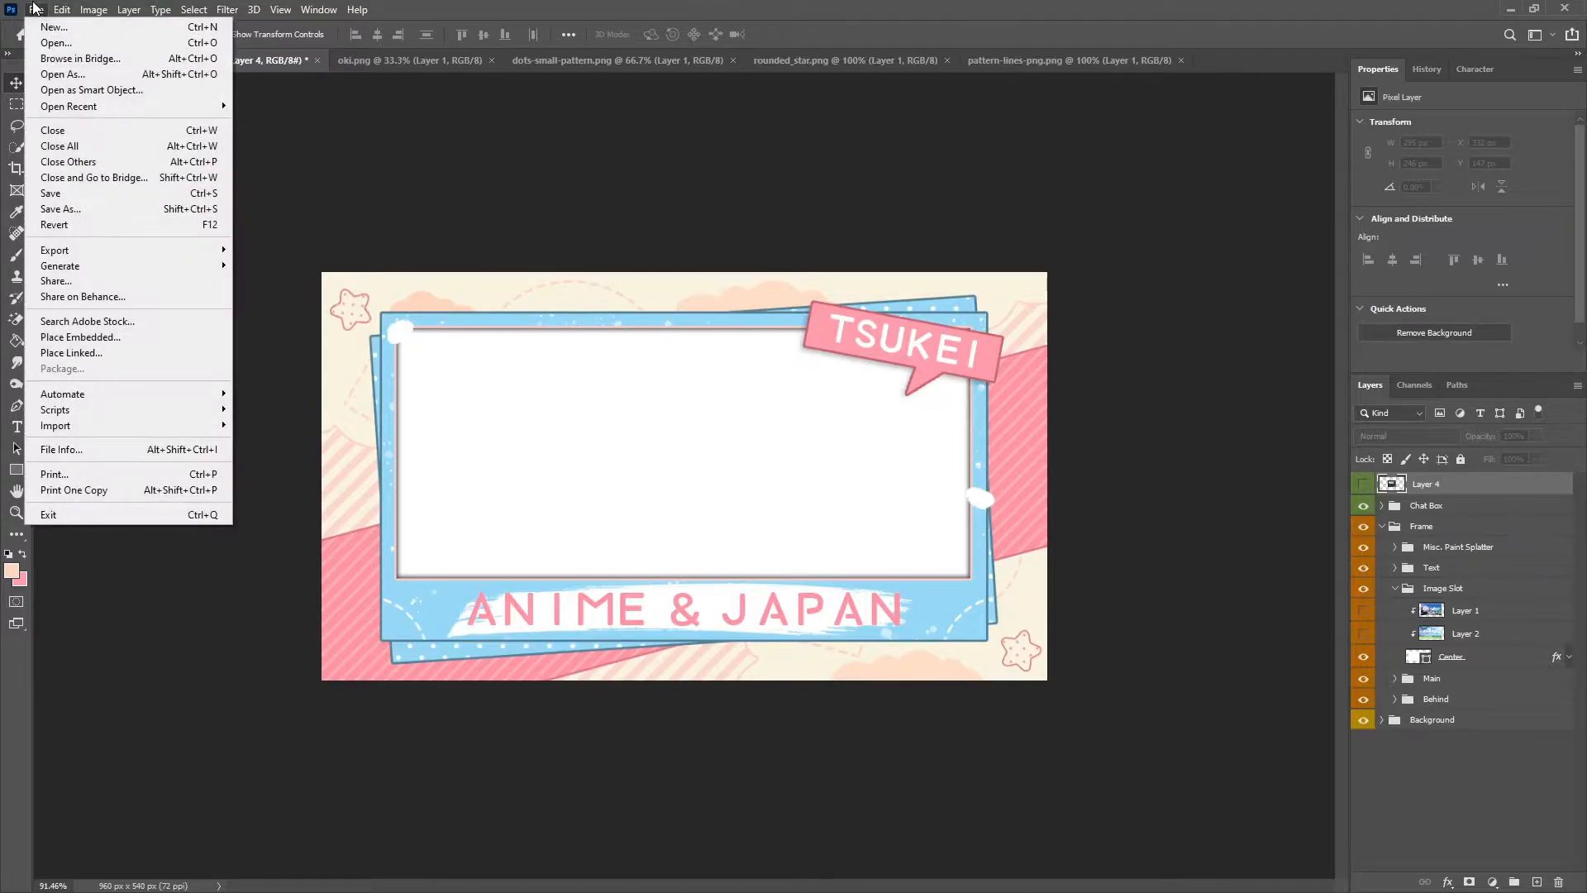
pyautogui.click(50, 28)
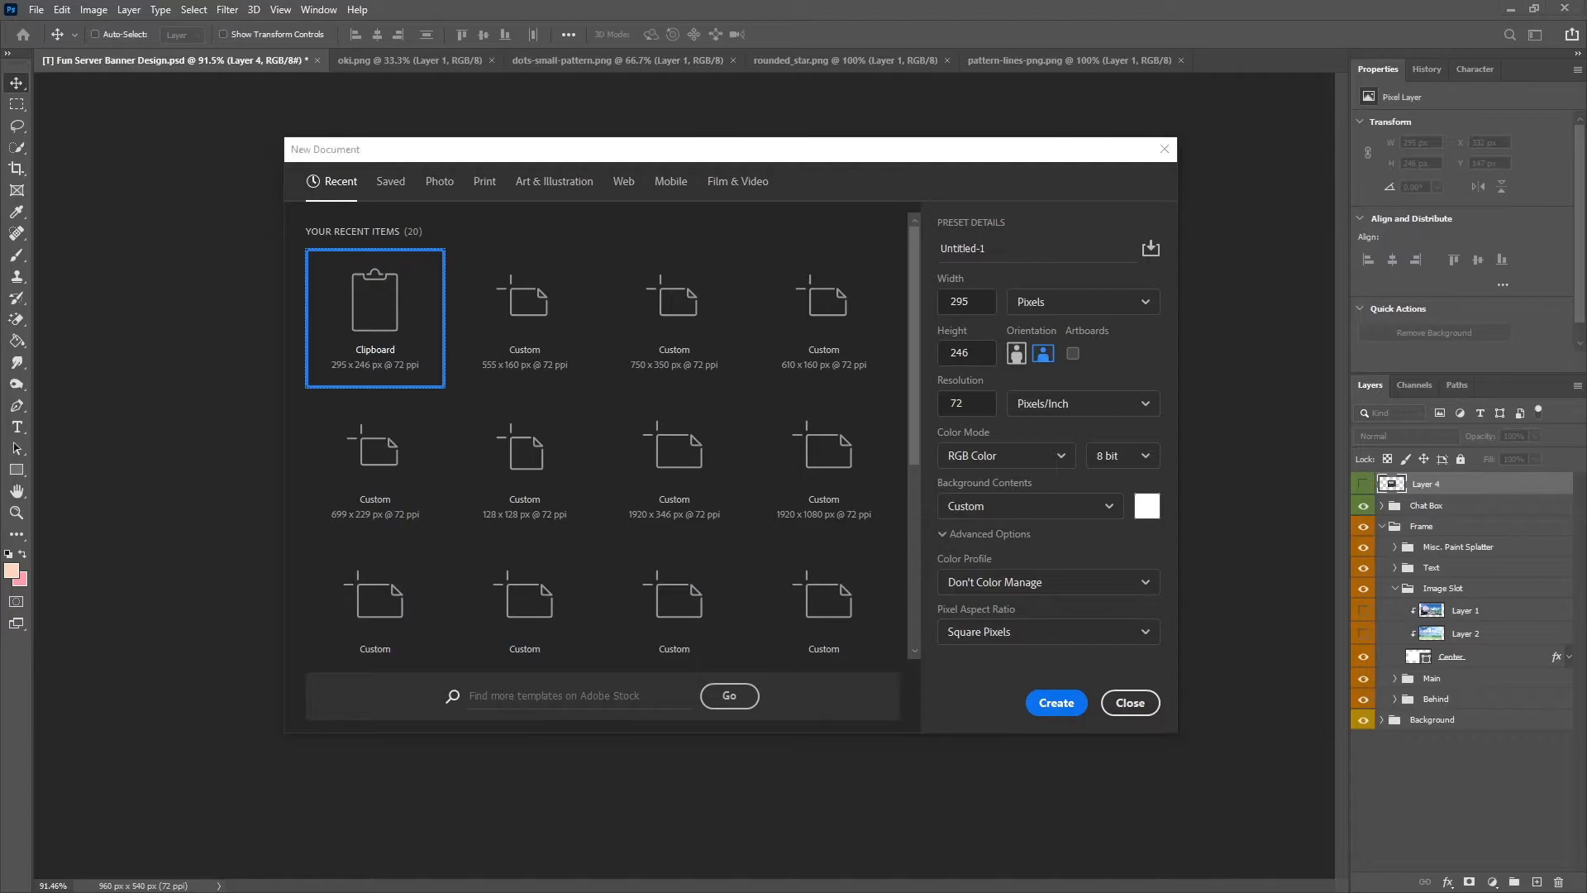
pyautogui.doubleClick(963, 301)
pyautogui.write('960')
pyautogui.doubleClick(976, 357)
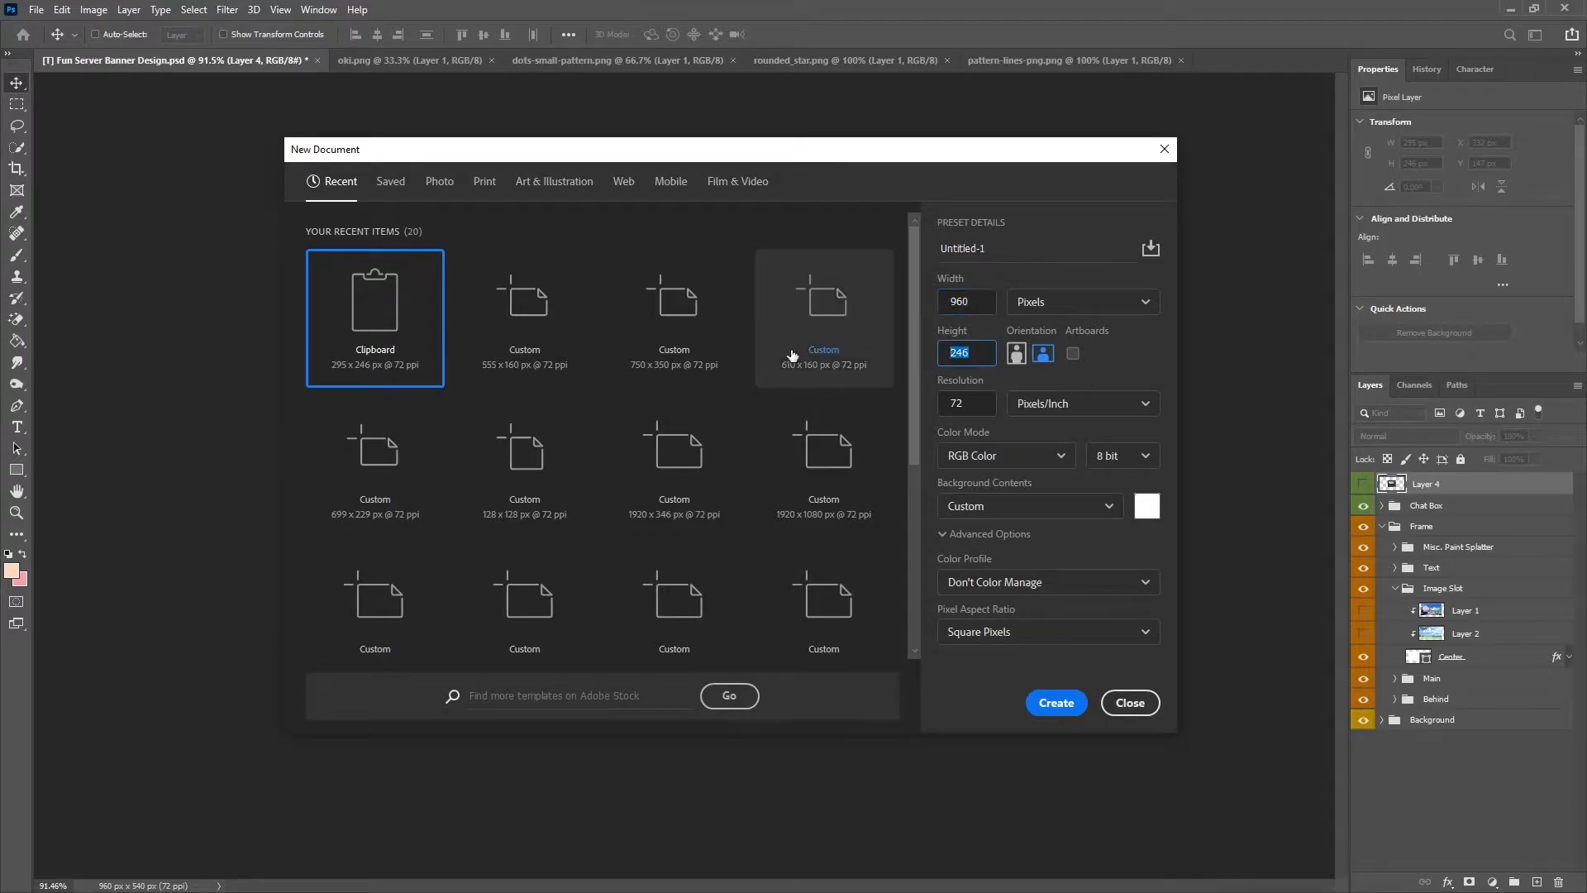
pyautogui.write('540')
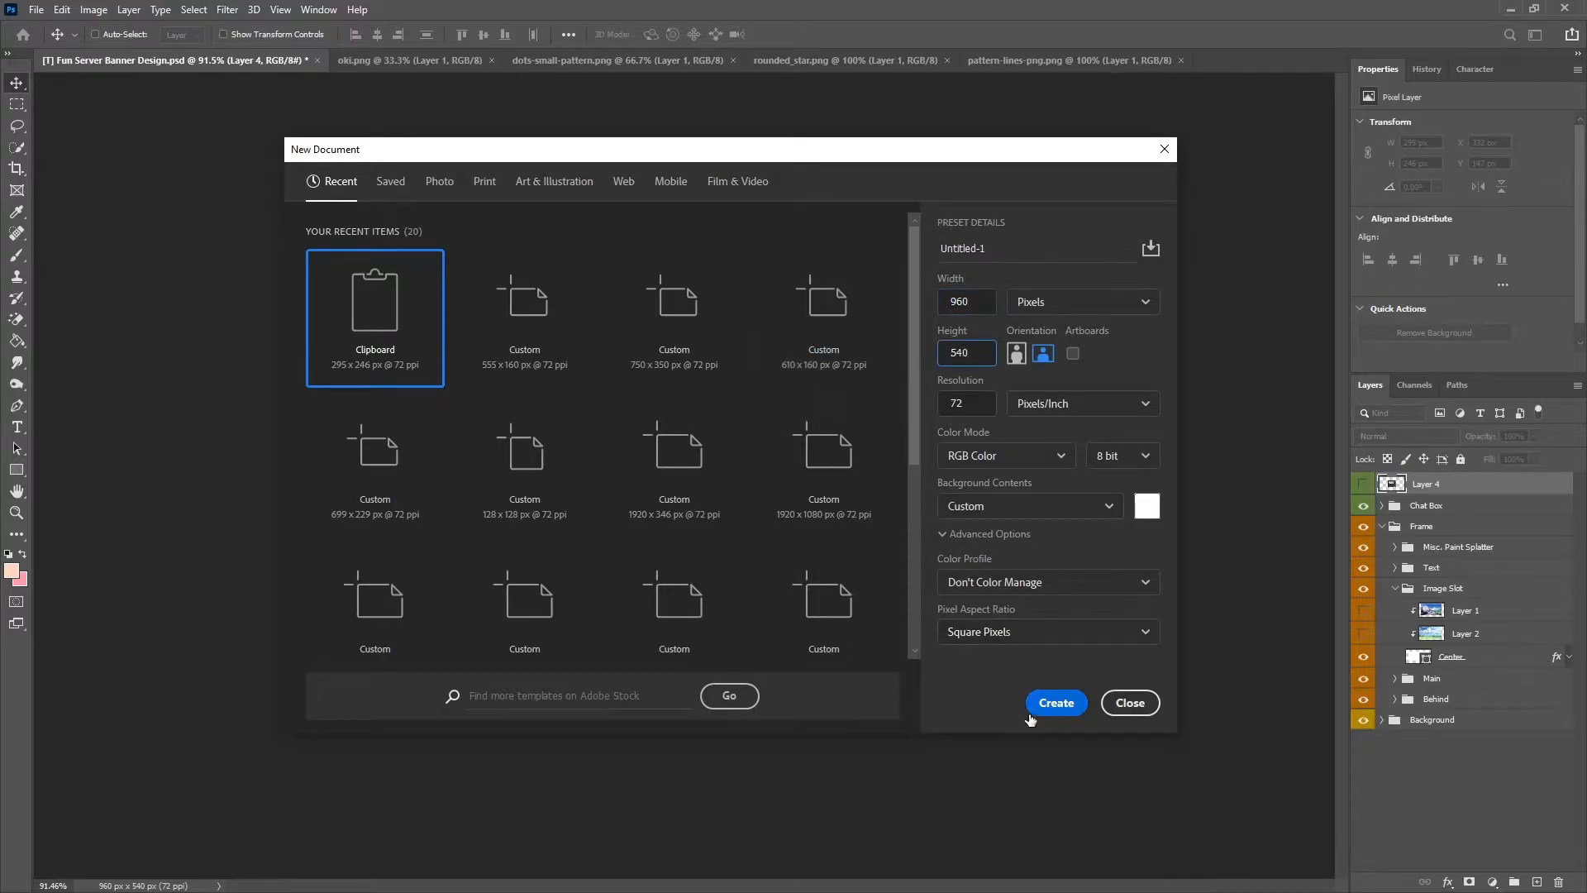
pyautogui.click(1056, 703)
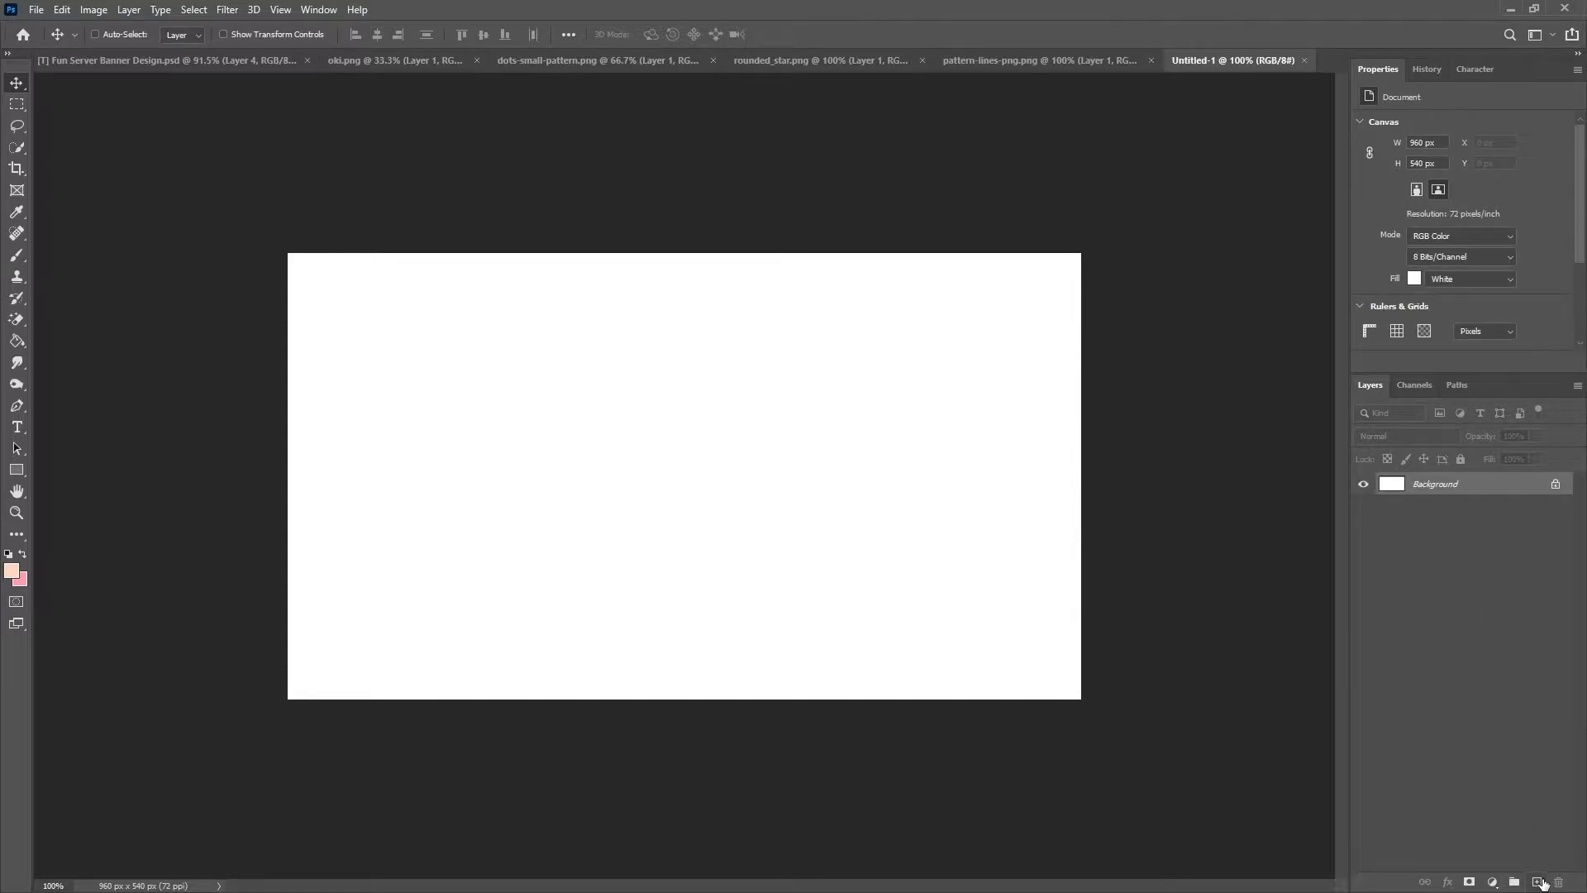
# Add an empty layer and delete the locked white Background layer.
pyautogui.click(1540, 882)
pyautogui.click(1480, 523)
pyautogui.click(1477, 515)
pyautogui.press('Delete')
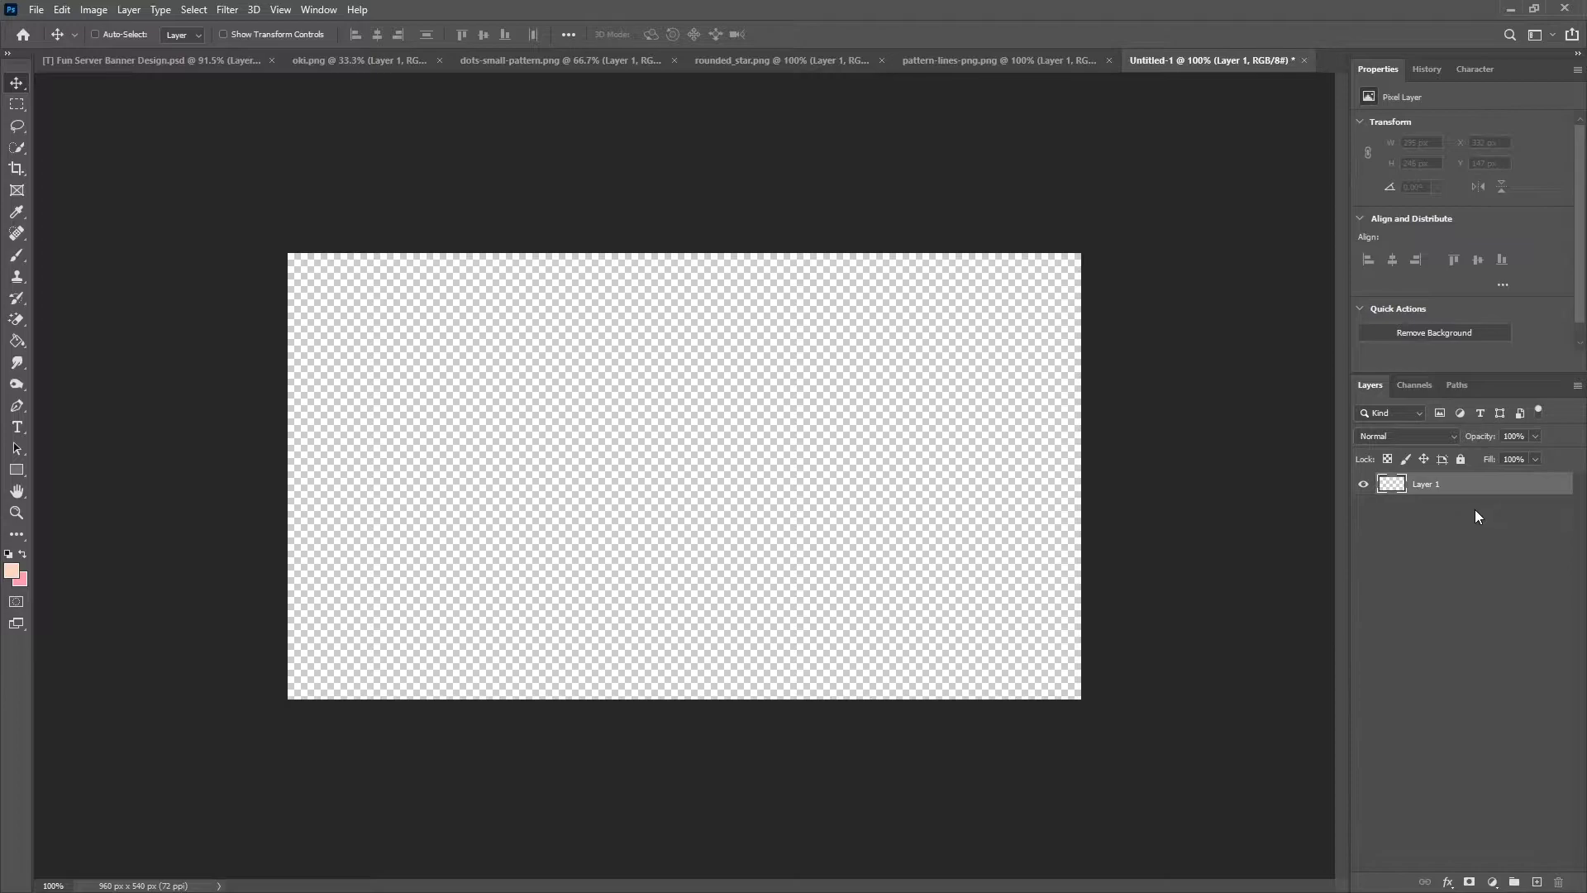
# Set the foreground color to #f8f4e0 and fill the empty layer with it using the Paint Bucket.
pyautogui.click(6, 574)
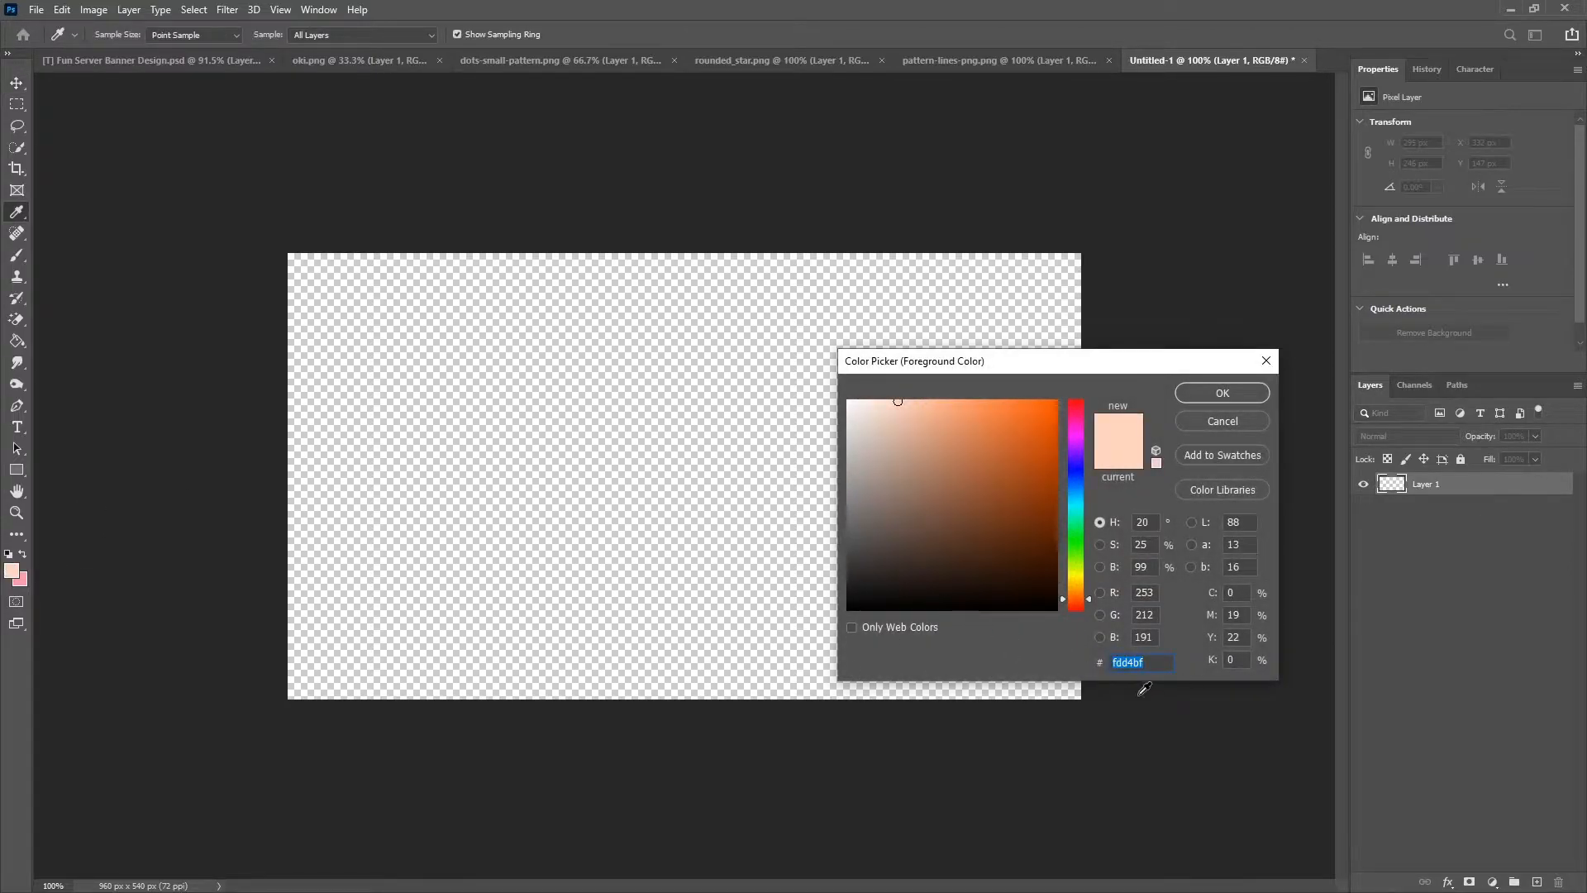
pyautogui.write('f8f4e0')
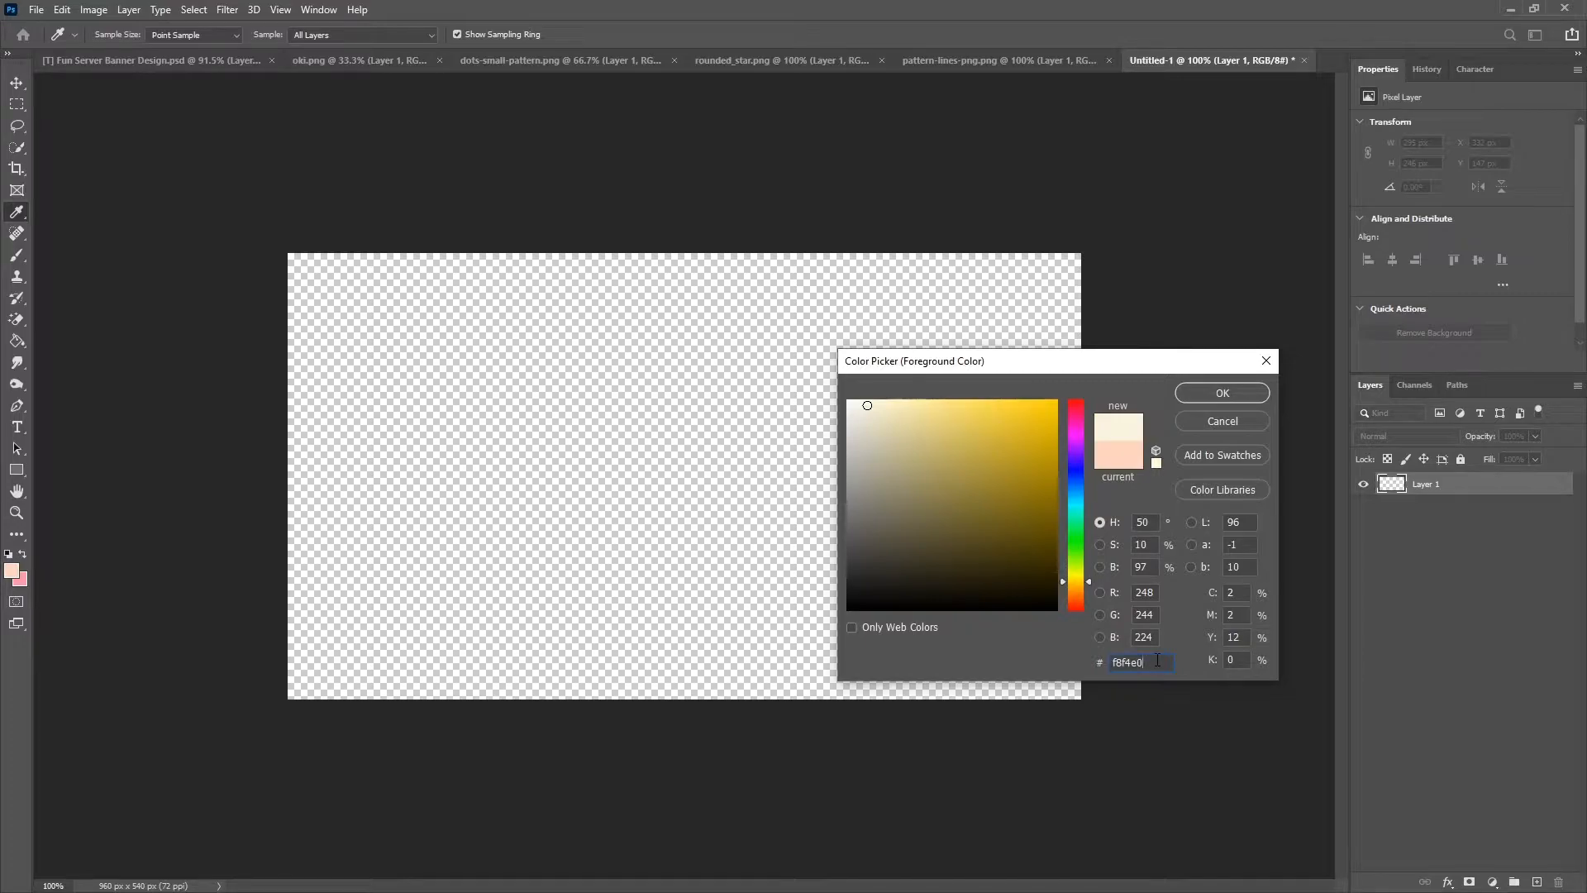
pyautogui.click(1223, 394)
pyautogui.click(17, 343)
pyautogui.moveTo(17, 343); pyautogui.dragTo(170, 323)
pyautogui.click(487, 328)
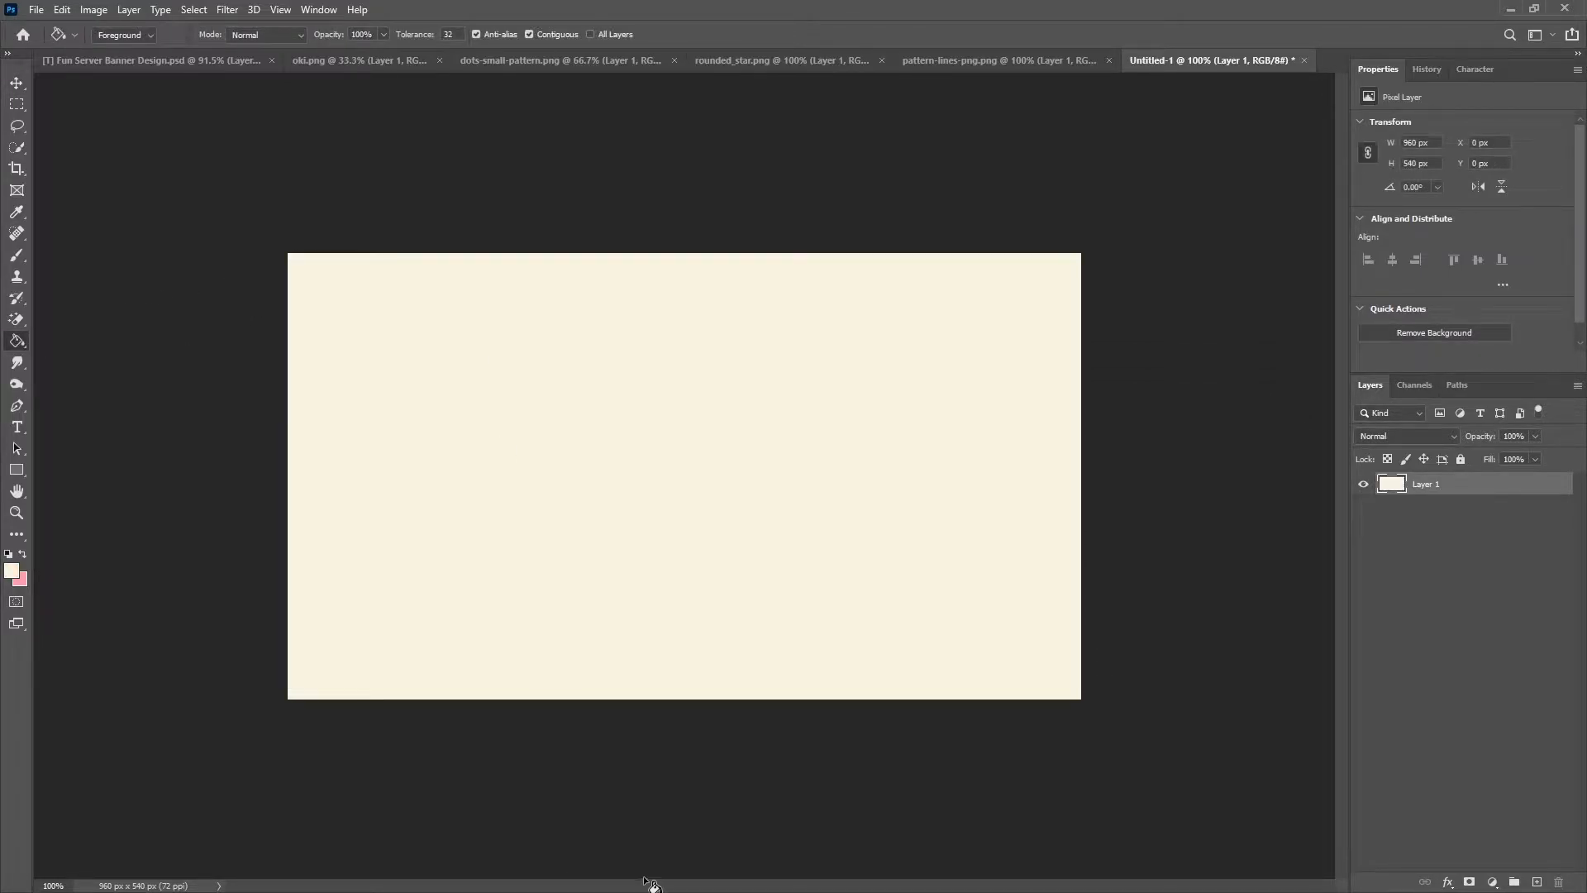
# Group the cream layer, name the group Base Area and the layer BG, and collapse the group.
pyautogui.hotkey('ctrl', 'g')
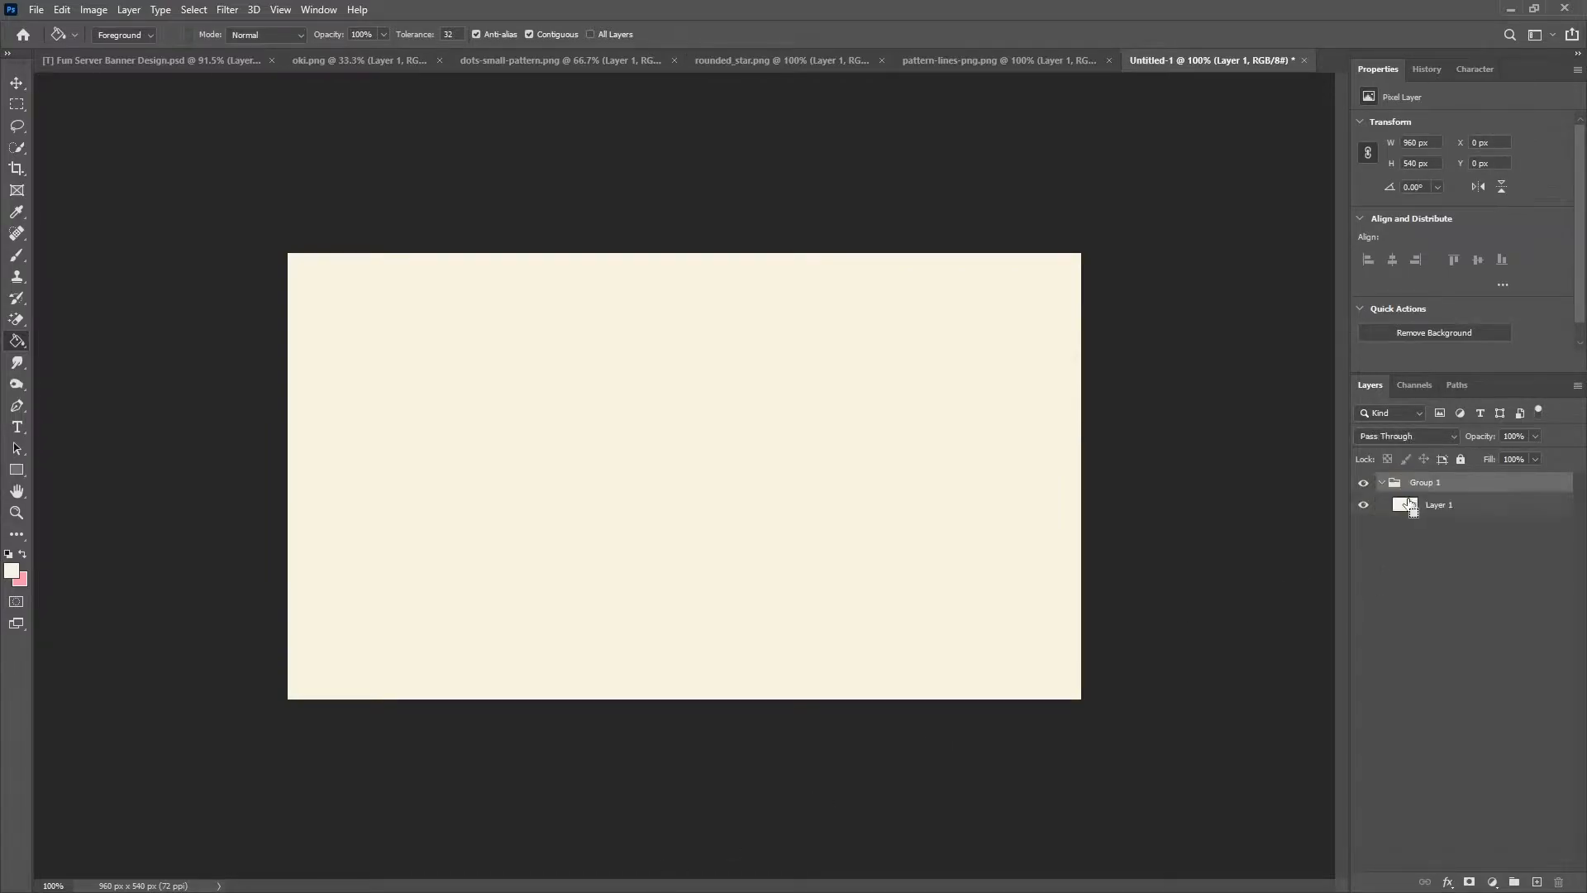
pyautogui.doubleClick(1421, 490)
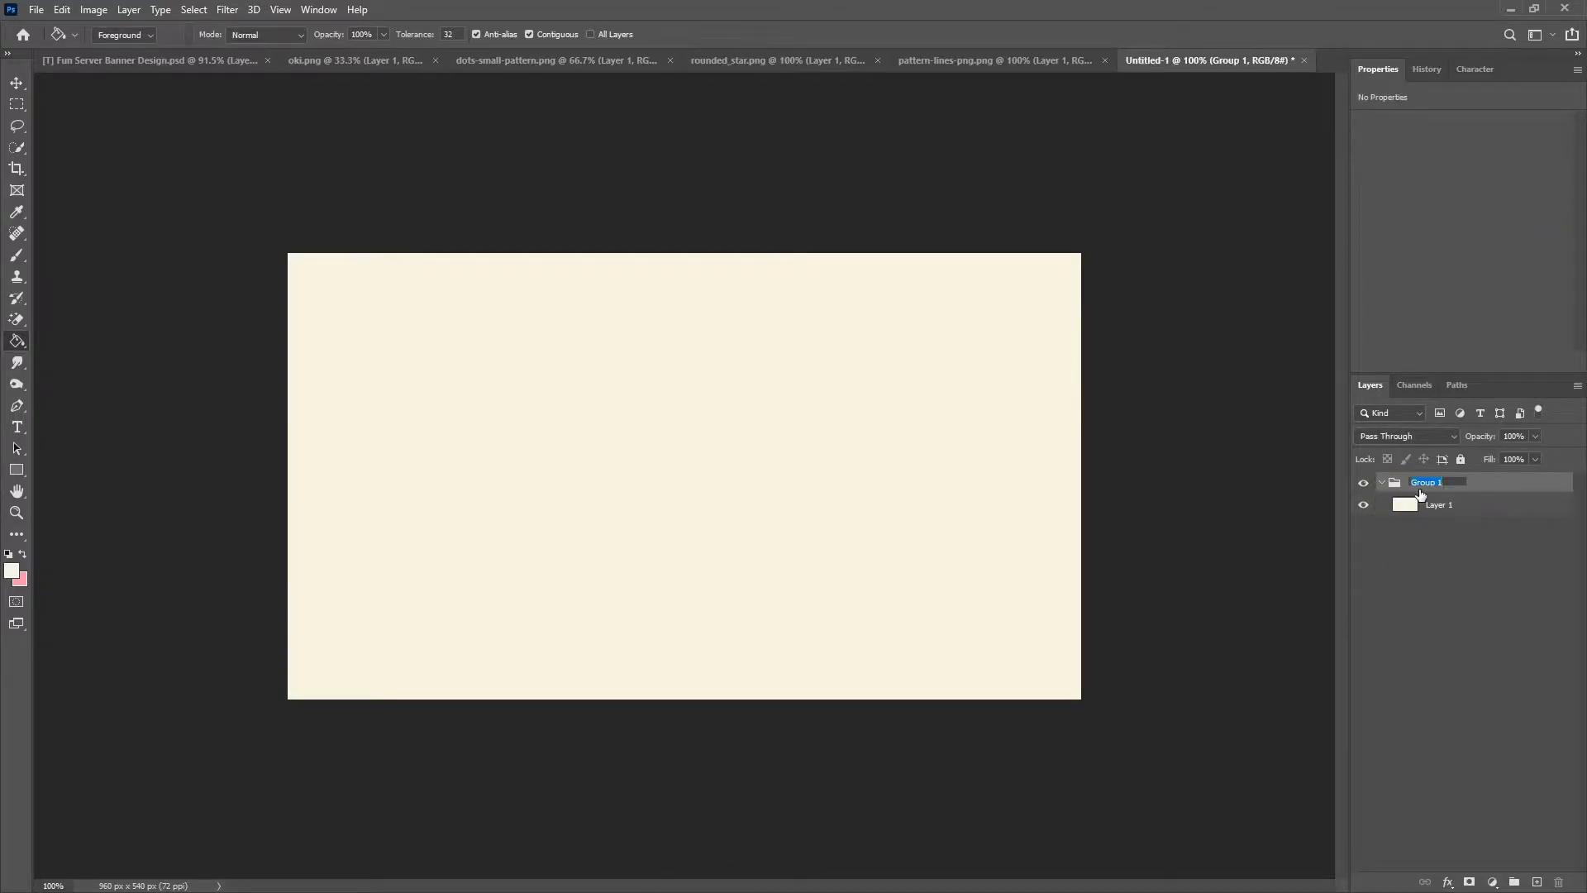
pyautogui.write('Base Area')
pyautogui.press('Return')
pyautogui.click(1438, 504)
pyautogui.doubleClick(1439, 504)
pyautogui.write('BG')
pyautogui.press('Return')
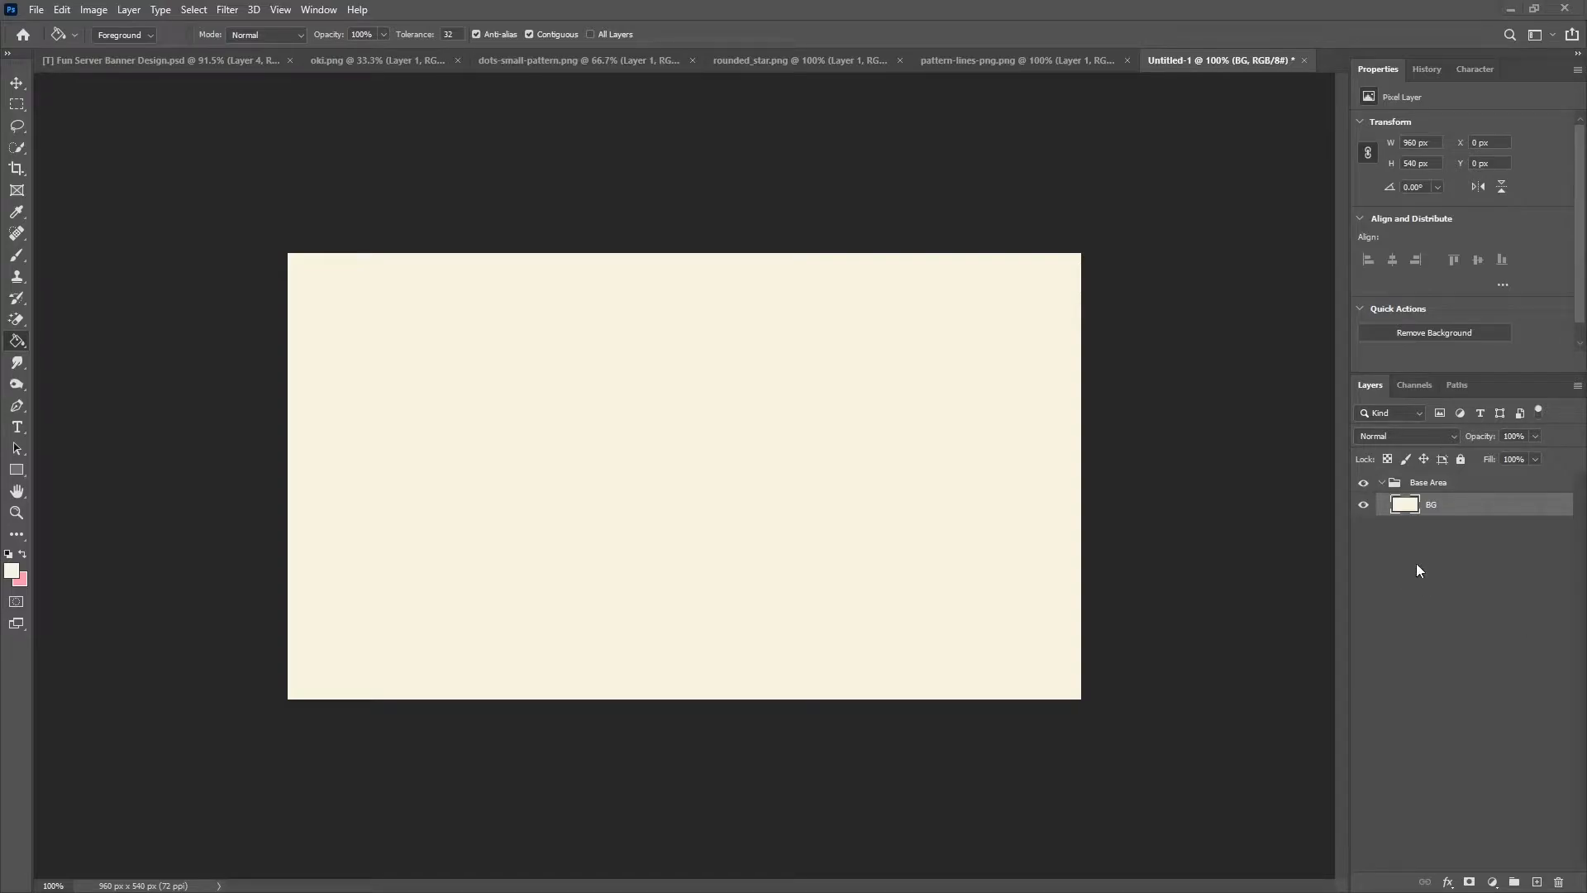
pyautogui.click(1381, 482)
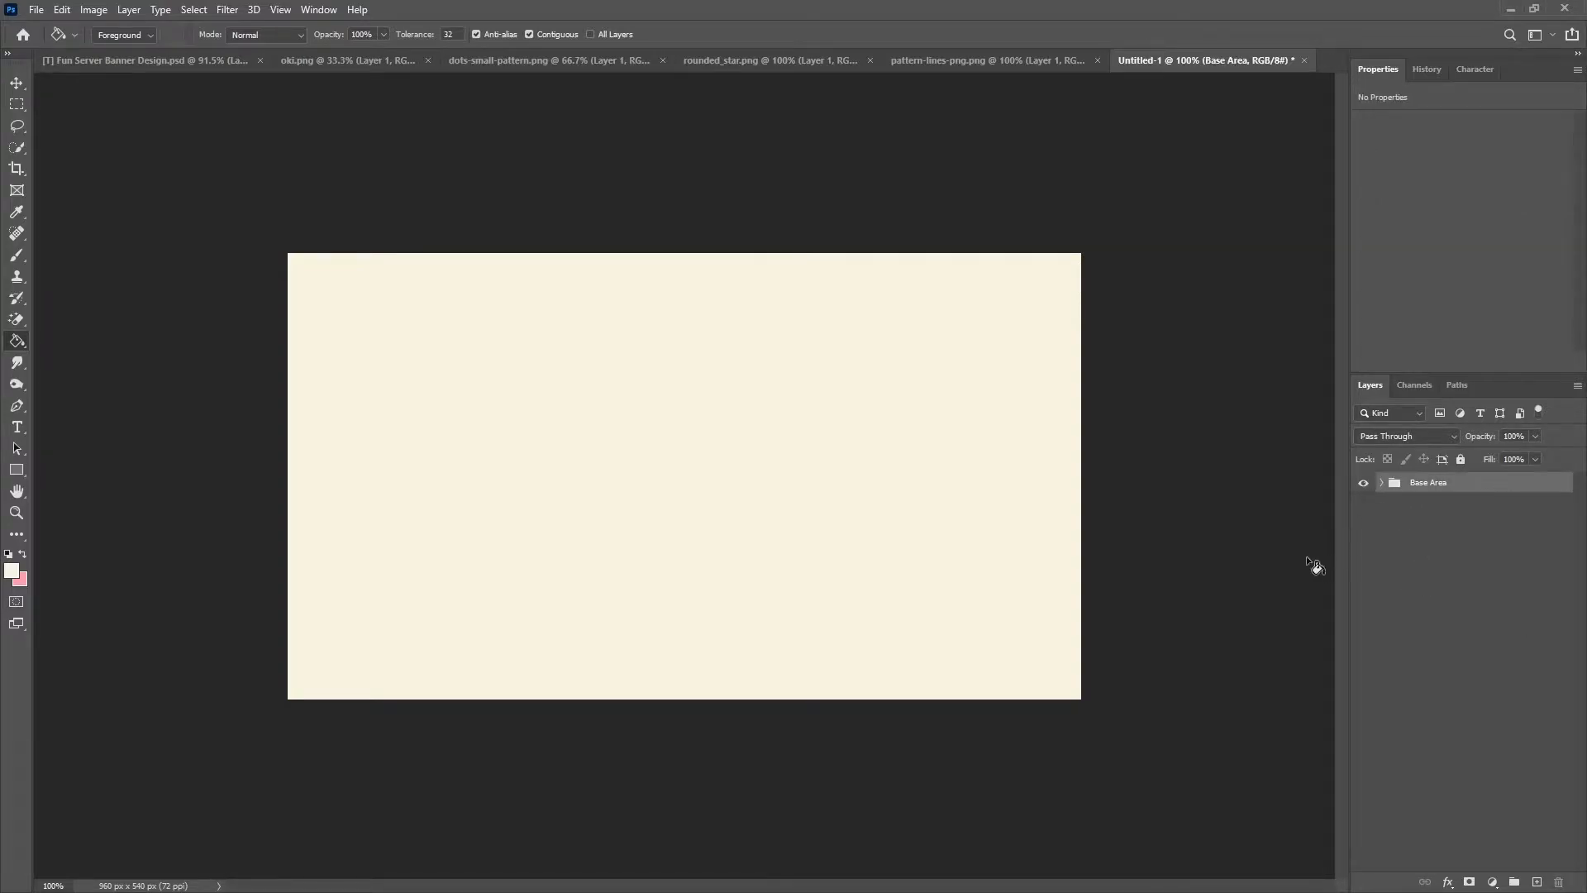
# Give the Base Area group an orange color label.
pyautogui.rightClick(1362, 486)
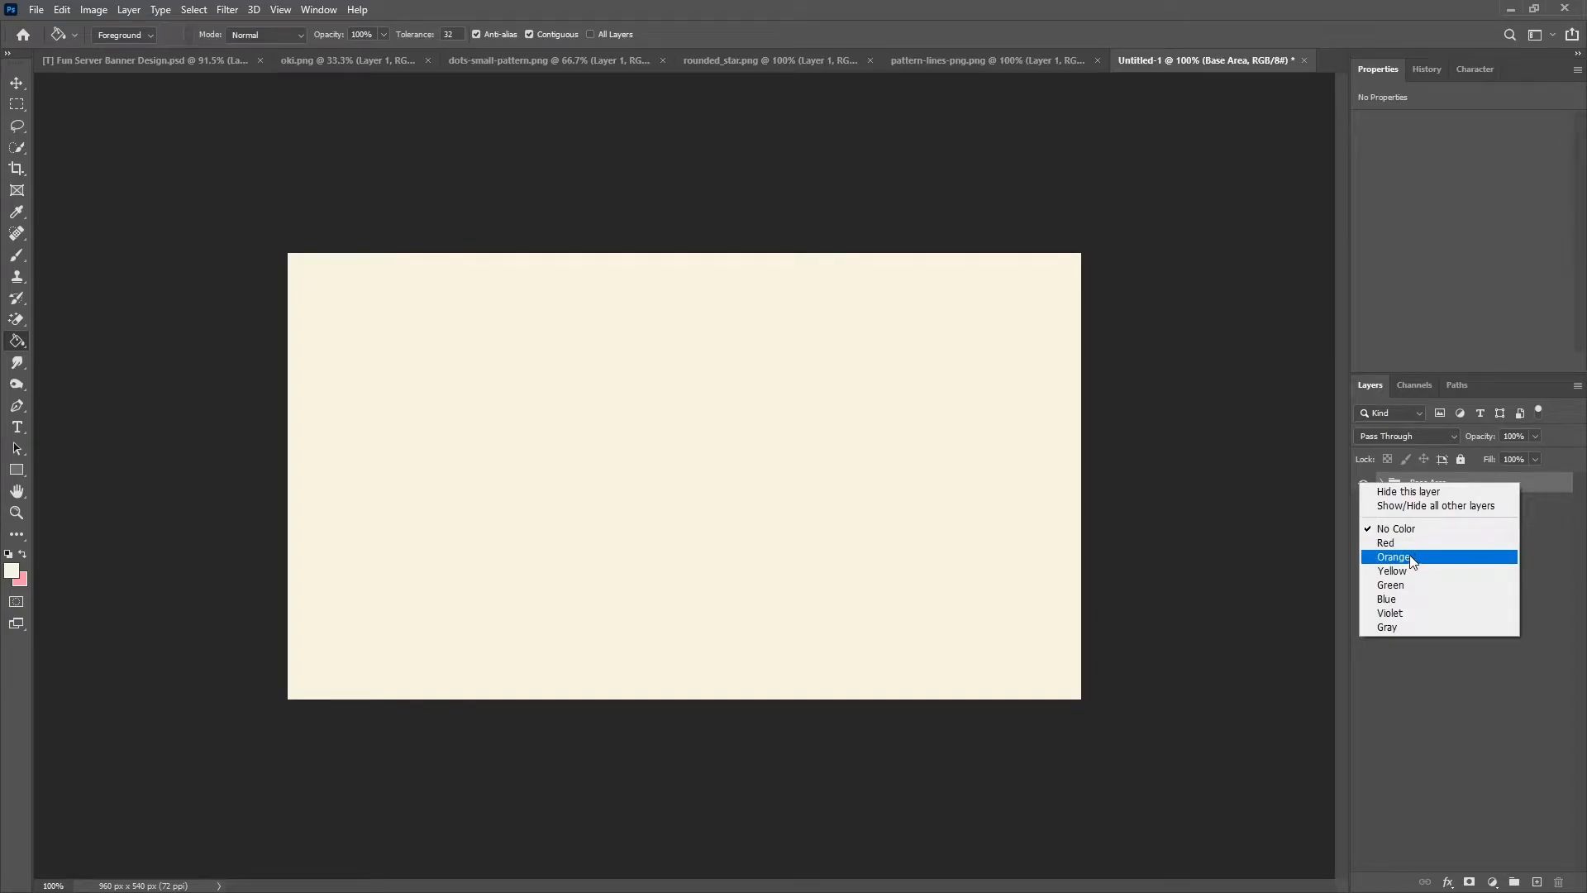
pyautogui.click(1382, 530)
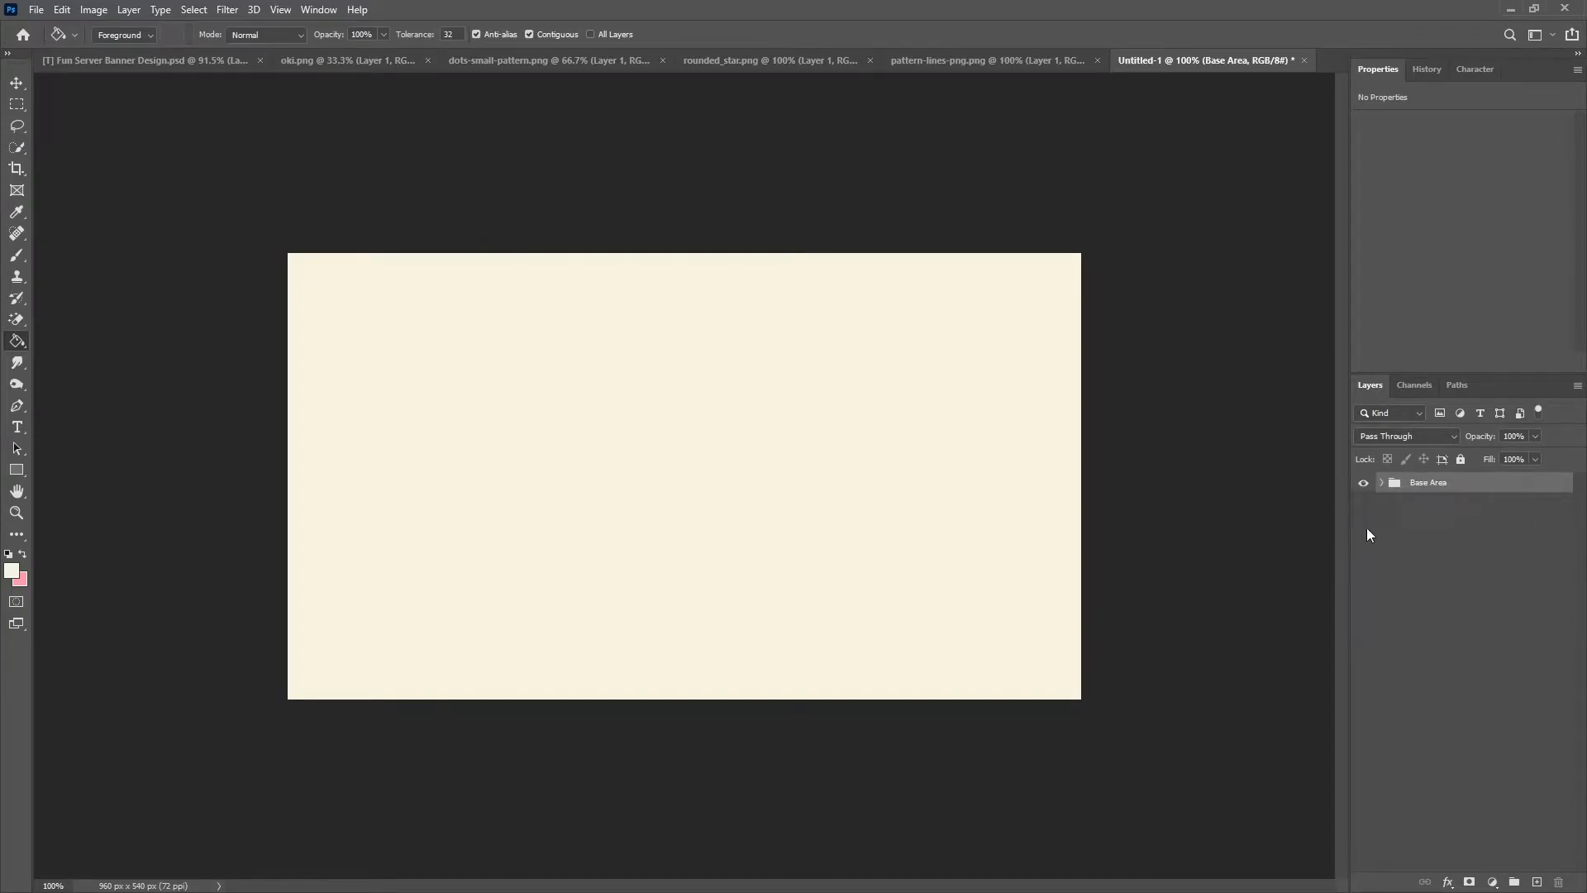
pyautogui.rightClick(1362, 482)
pyautogui.click(1416, 554)
# Add a new layer in its own group named Center Frame and give the group a red color label.
pyautogui.click(1537, 882)
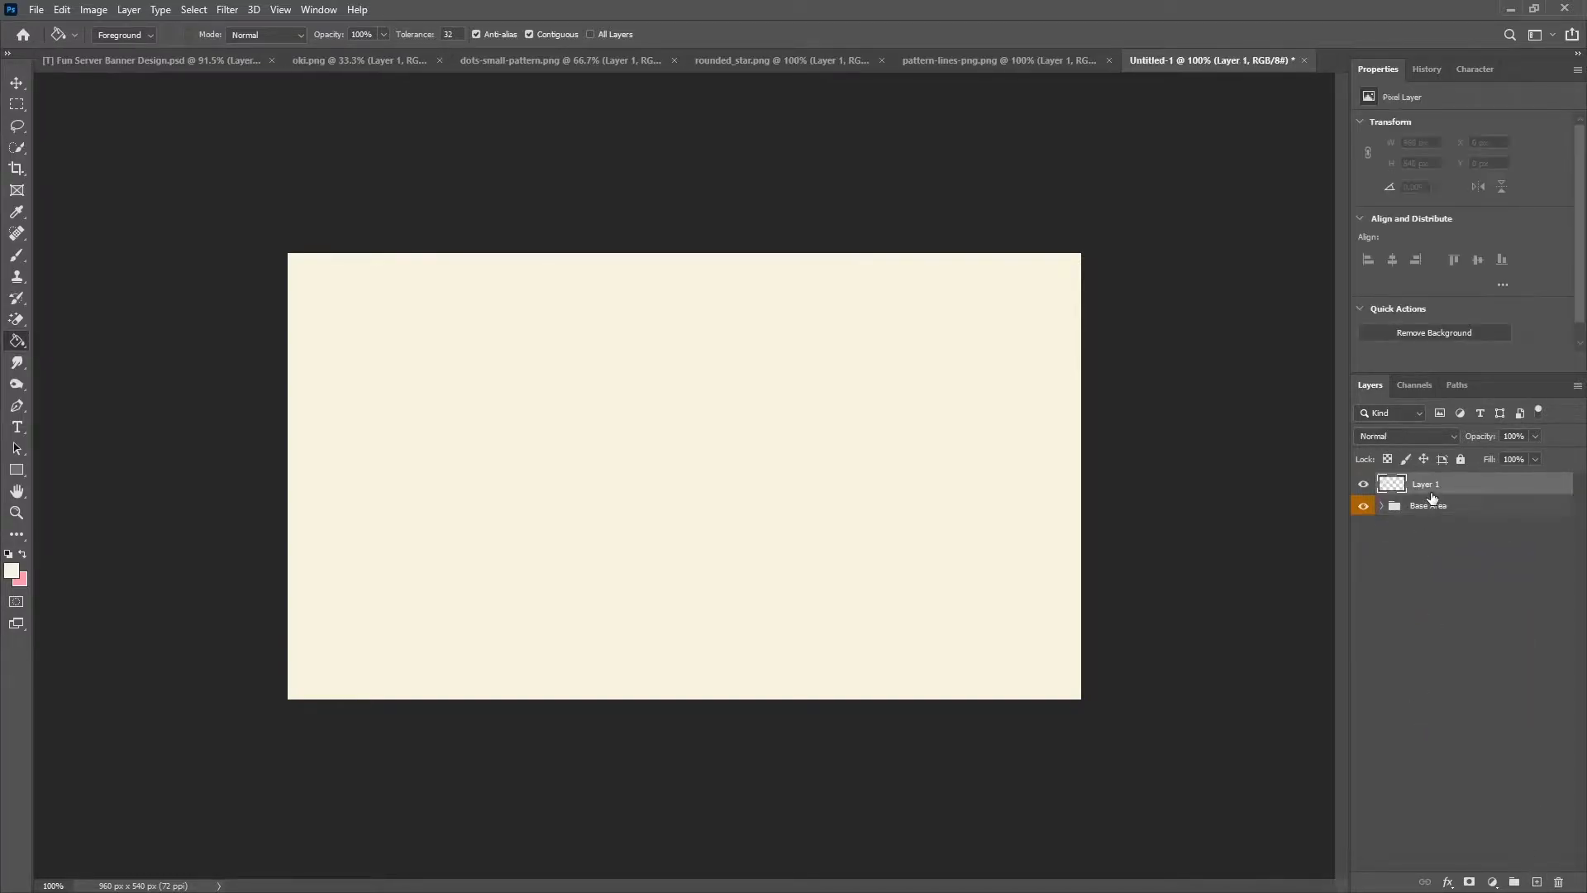
pyautogui.hotkey('ctrl', 'g')
pyautogui.doubleClick(1425, 483)
pyautogui.write('F')
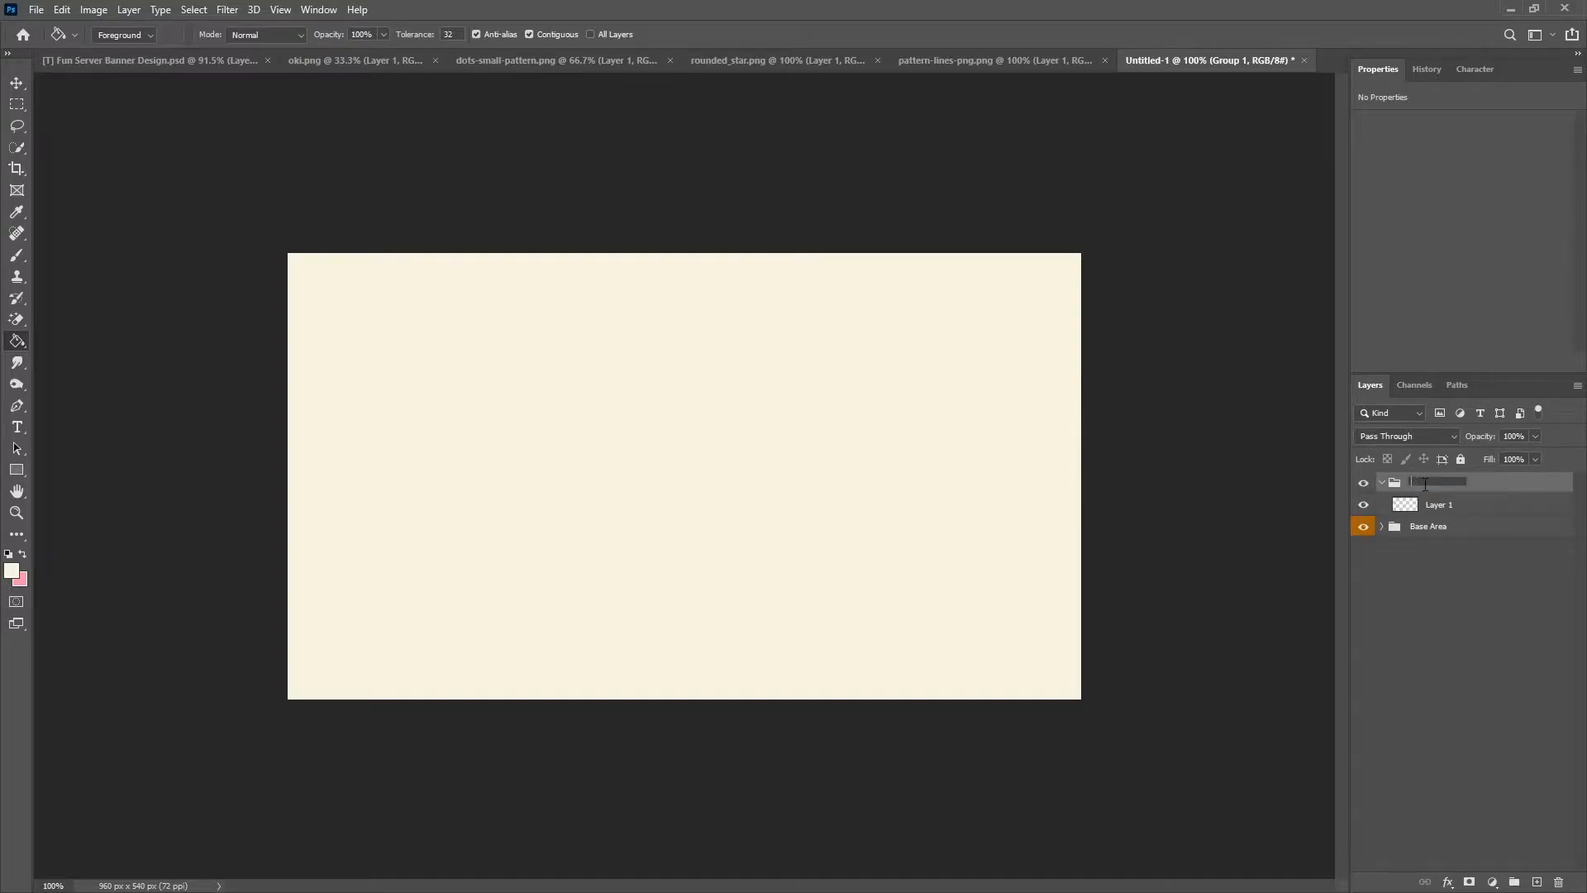
pyautogui.write('enter Frame')
pyautogui.press('Return')
pyautogui.rightClick(1364, 483)
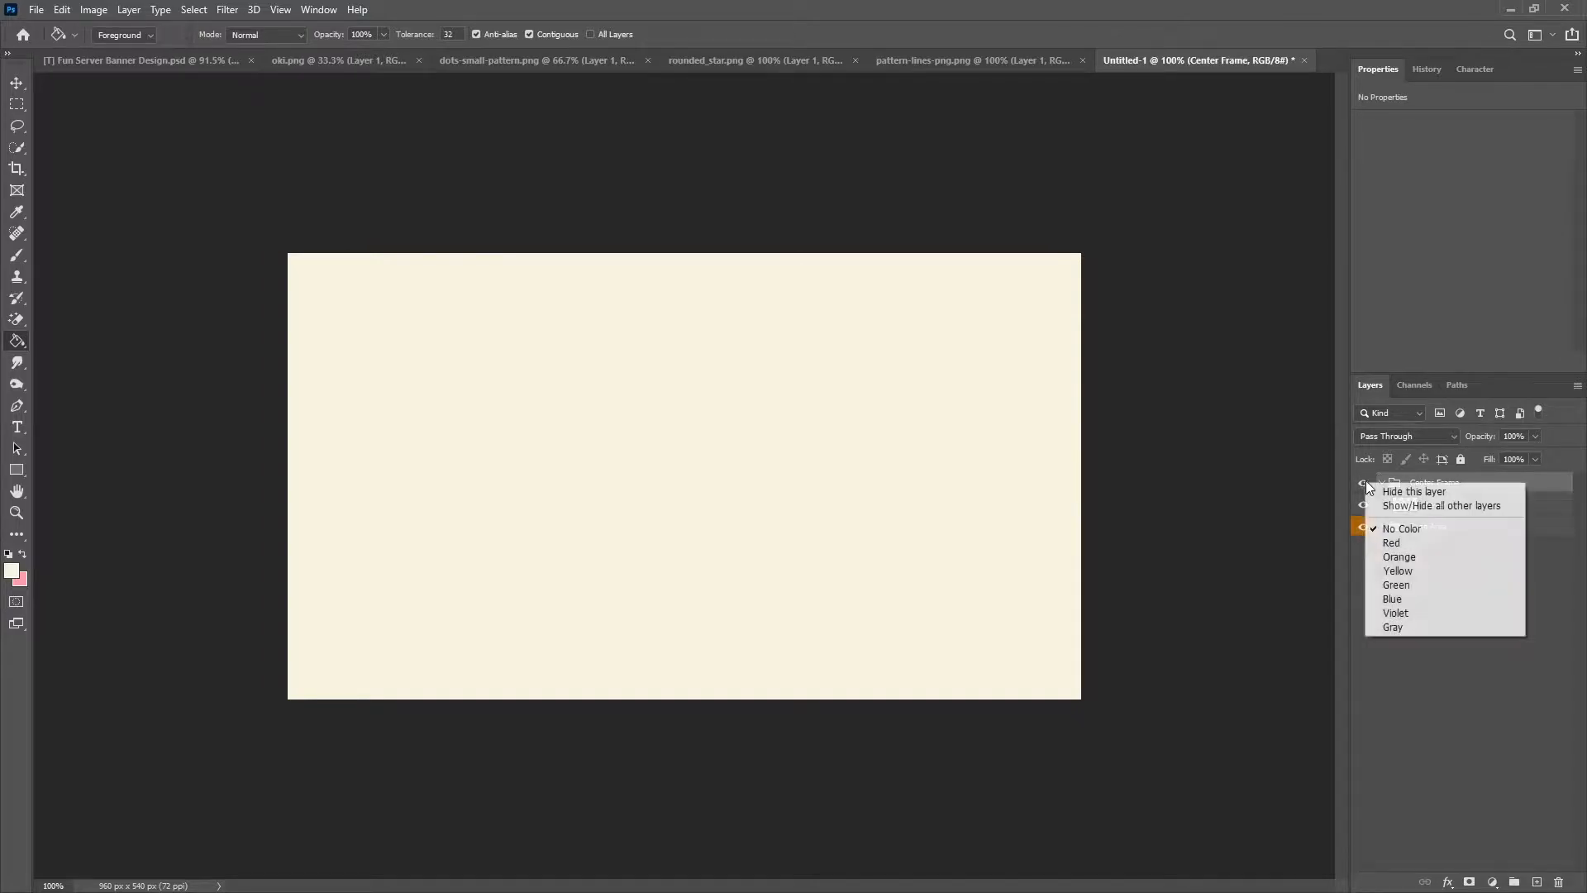
pyautogui.click(1393, 543)
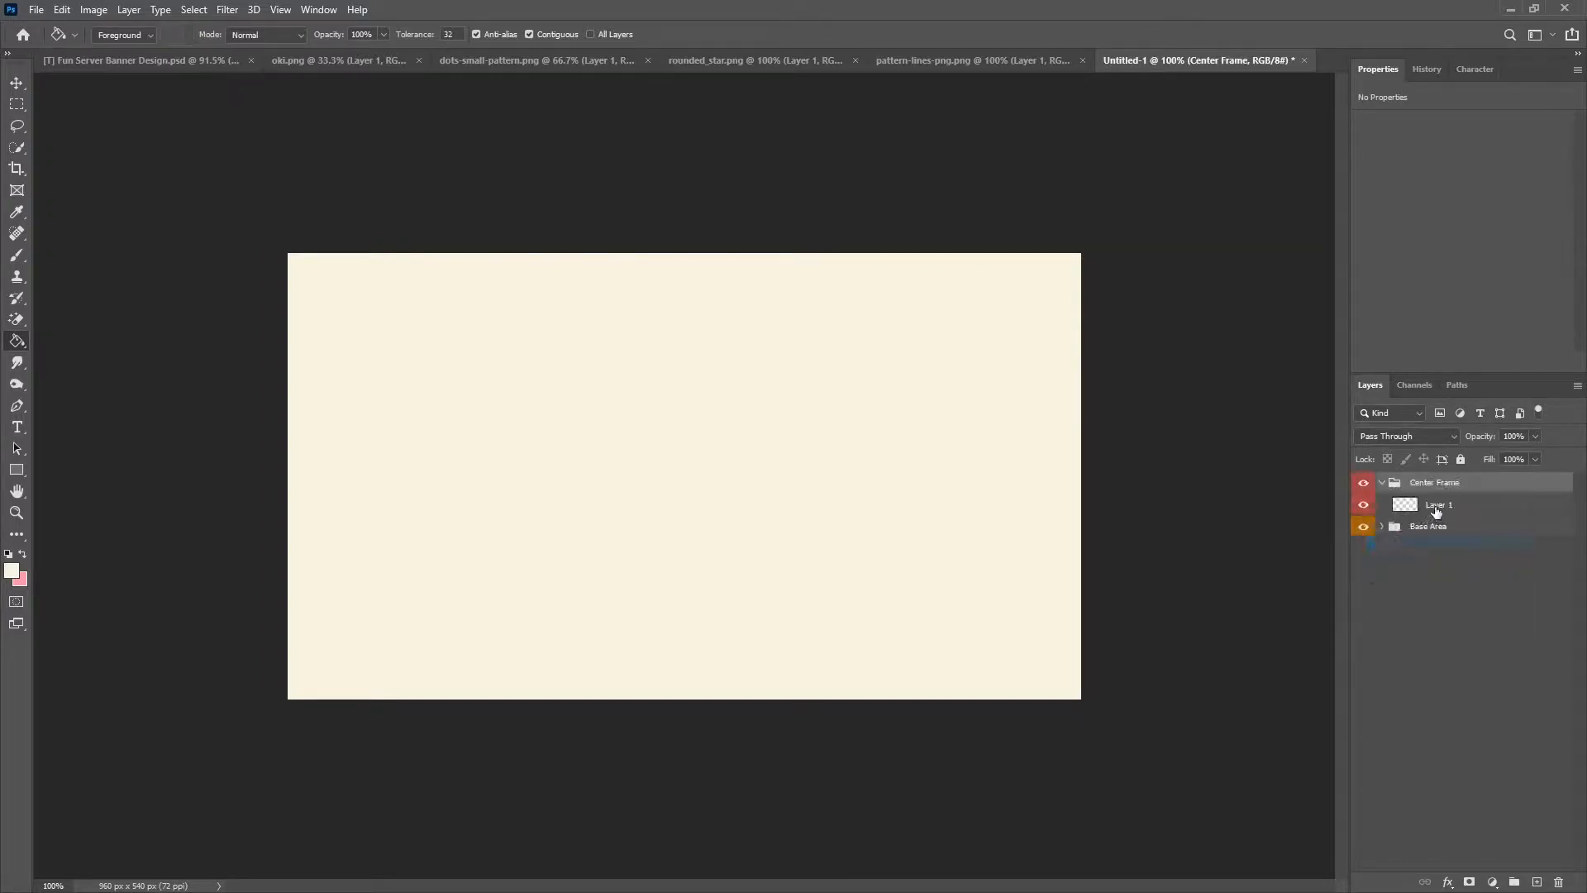
# Draw a rectangle shape about 663 by 354 px around the canvas middle, inside the Center Frame group.
pyautogui.click(1436, 506)
pyautogui.click(16, 469)
pyautogui.click(82, 469)
pyautogui.moveTo(412, 334); pyautogui.dragTo(960, 627)
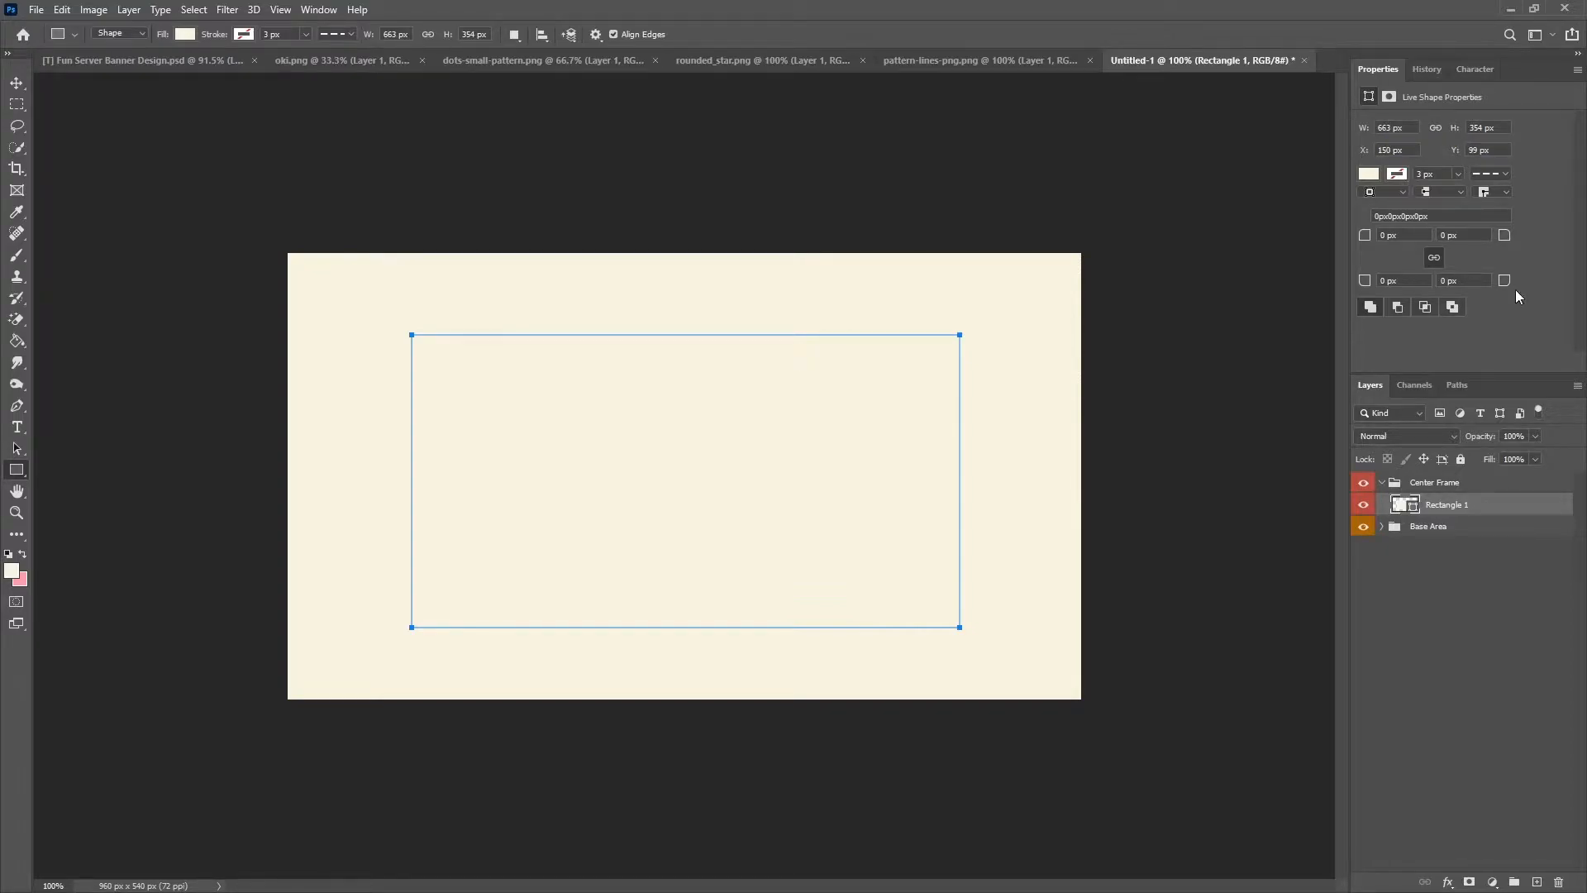
pyautogui.click(319, 10)
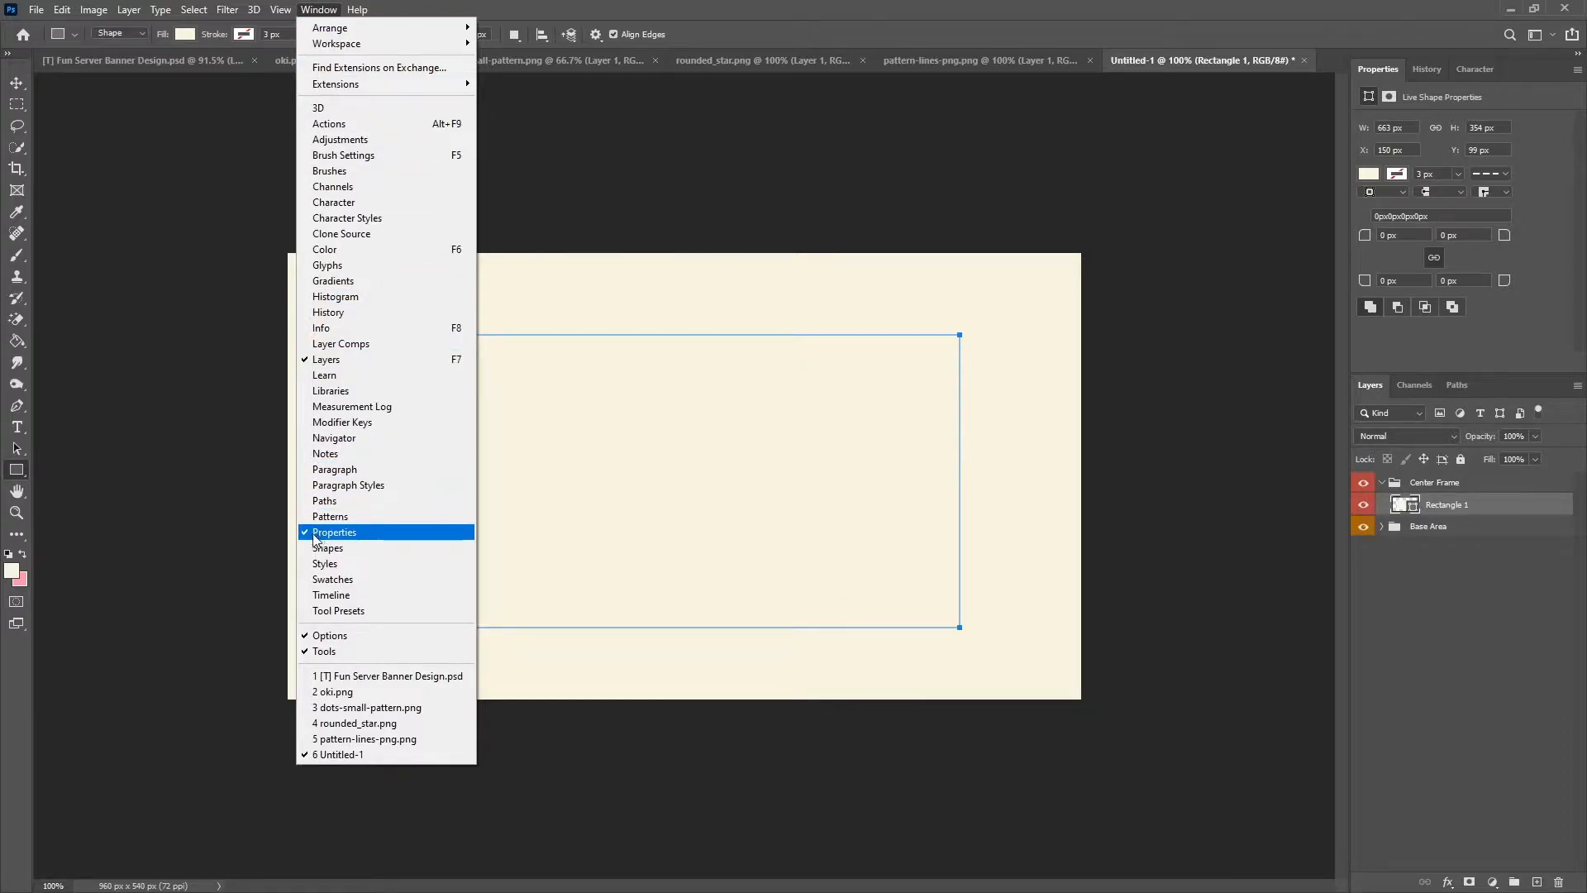
pyautogui.click(1055, 4)
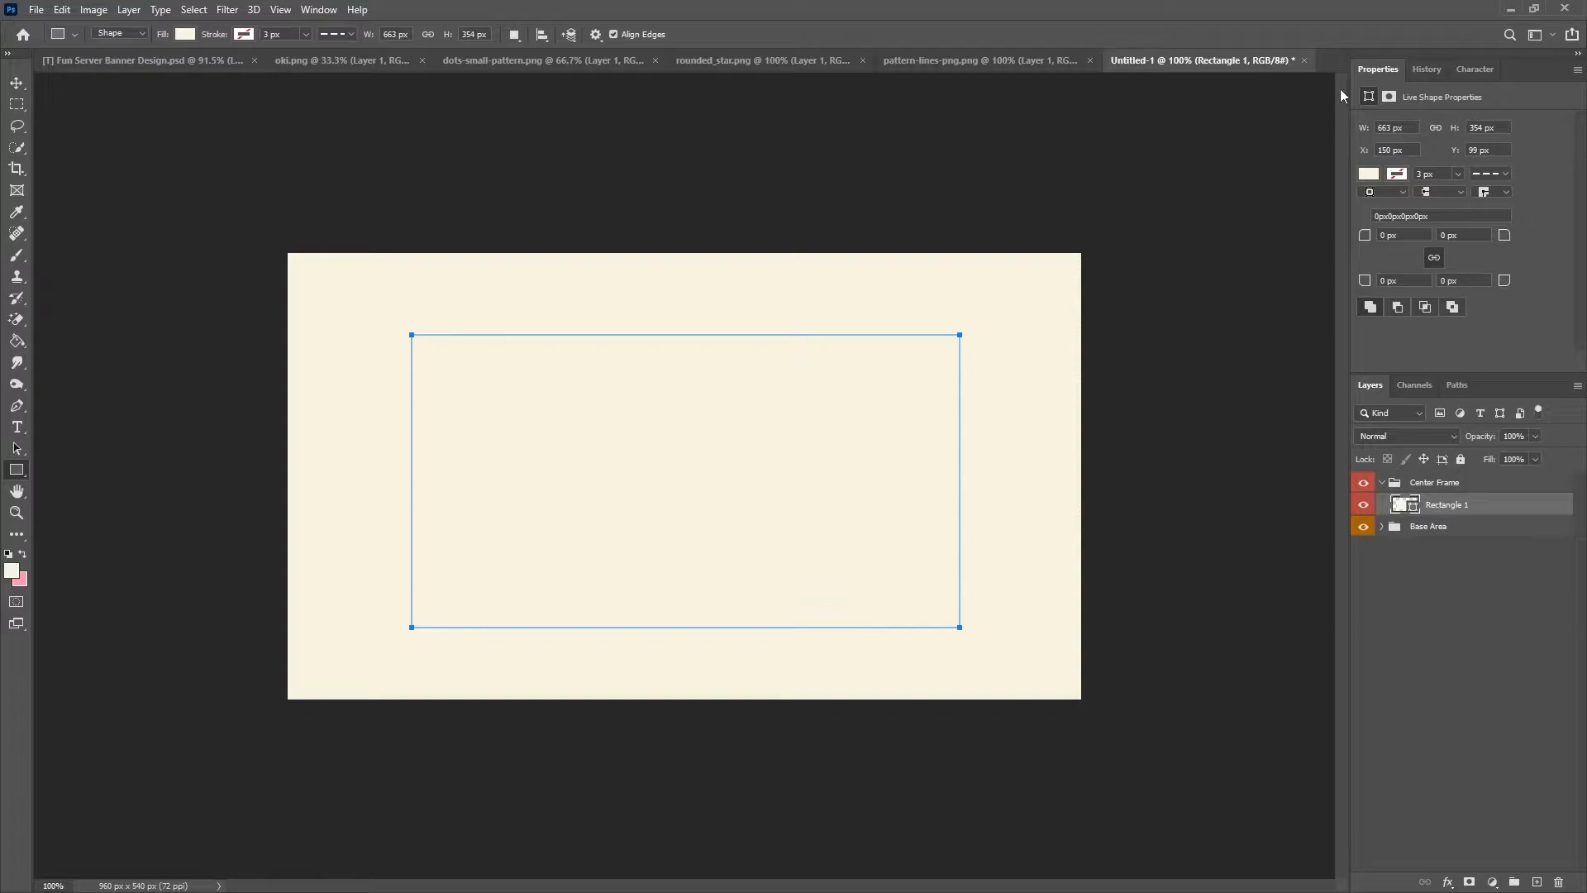
pyautogui.click(1387, 67)
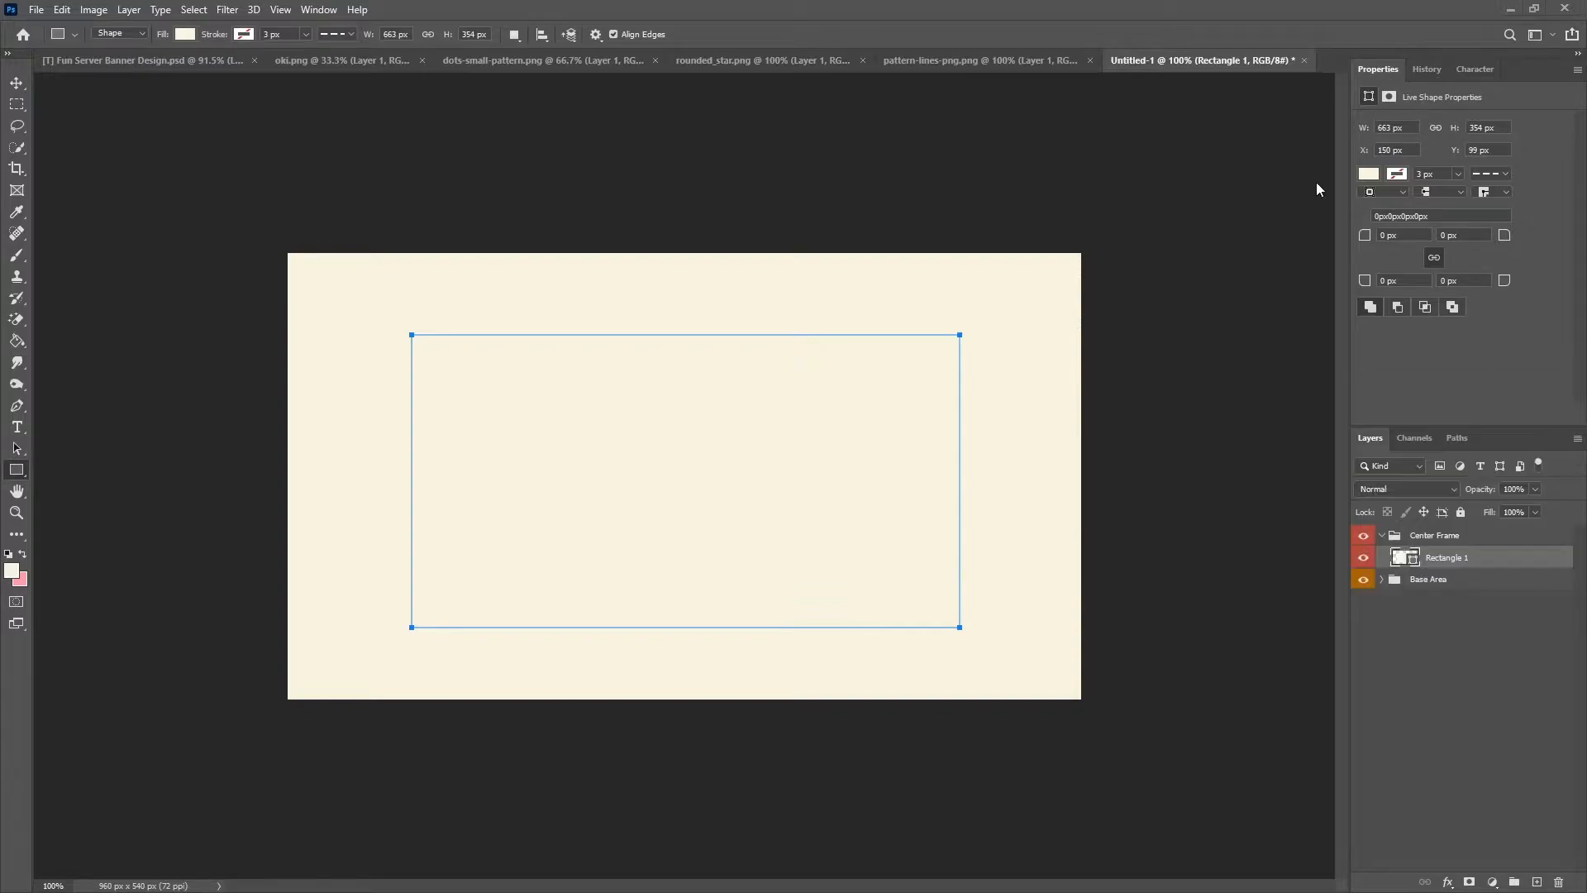
# Change the rectangle's fill to the solid light blue #9addf5.
pyautogui.click(1368, 175)
pyautogui.click(1565, 207)
pyautogui.click(1478, 262)
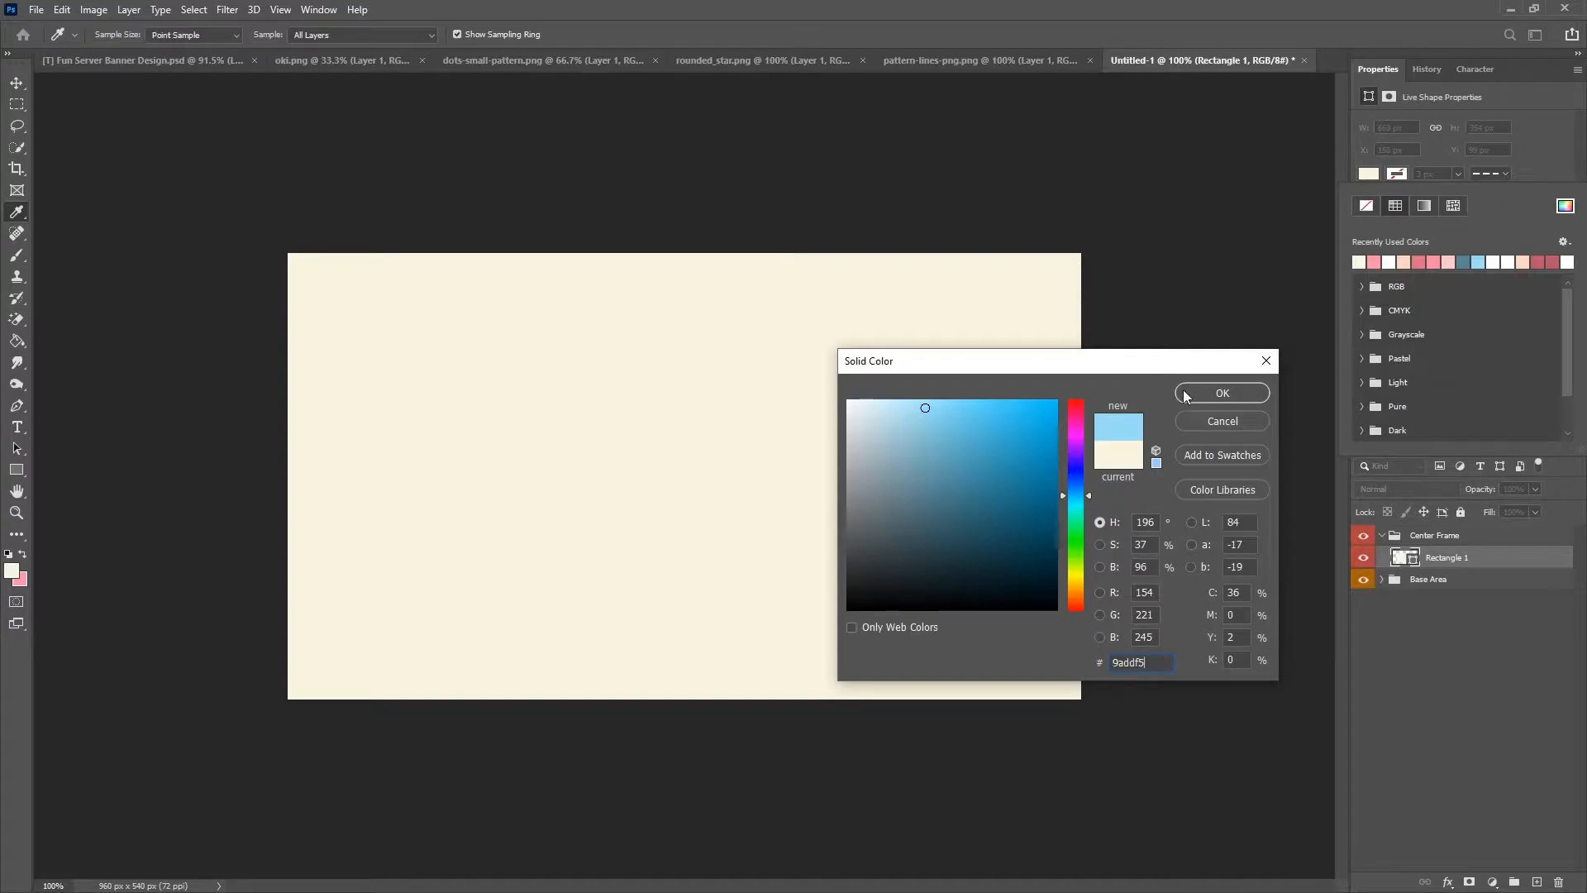
pyautogui.click(1231, 390)
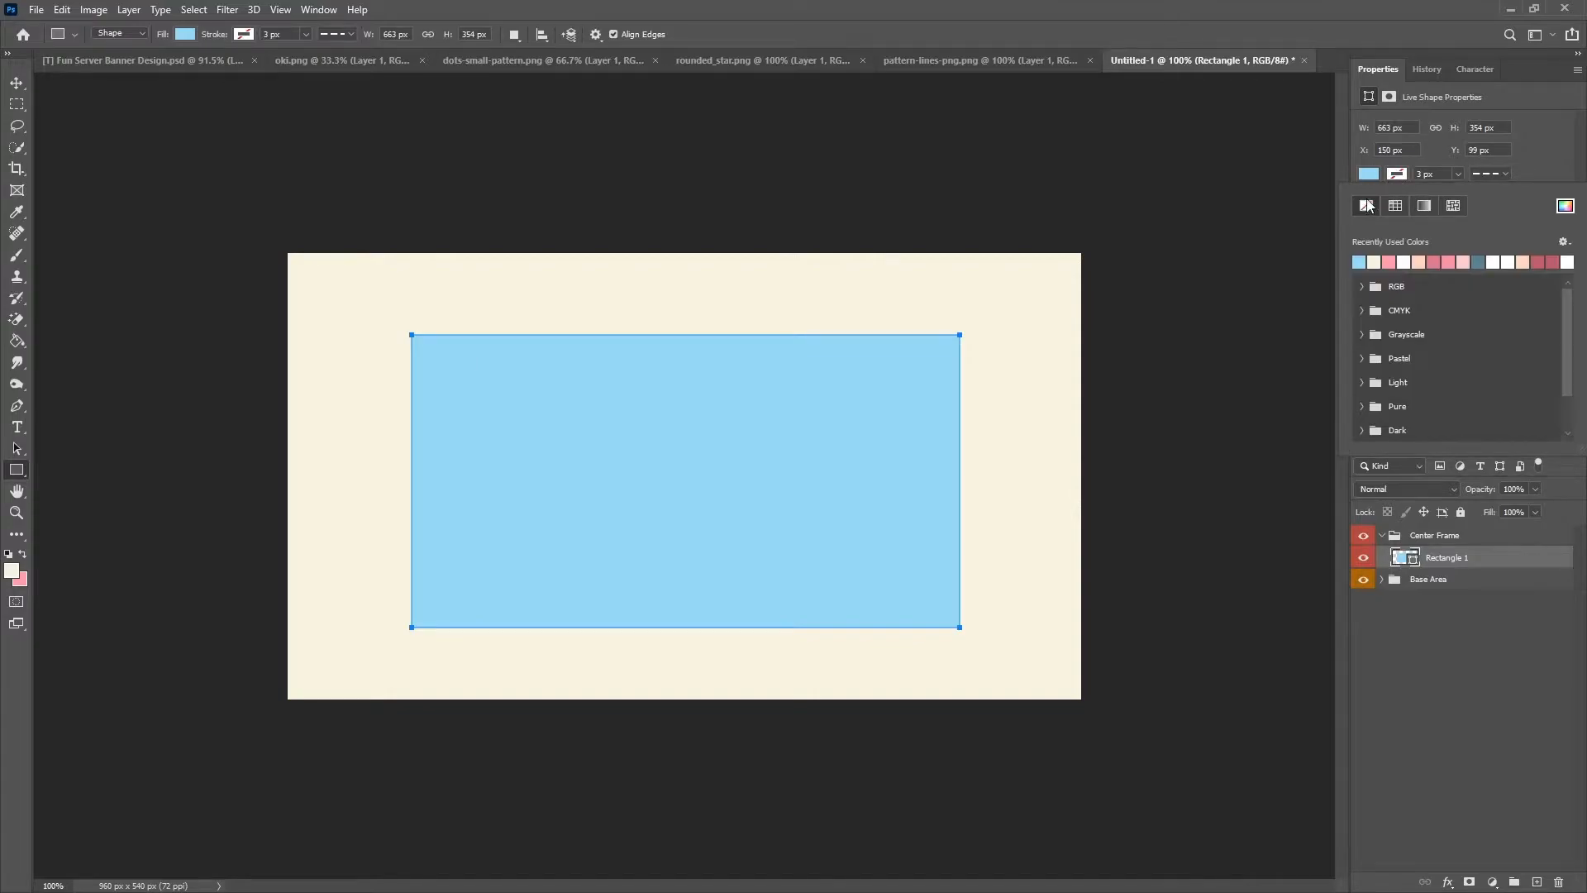
# Resize the blue rectangle to 800 px wide and 430 px high and center it on the canvas.
pyautogui.click(1413, 130)
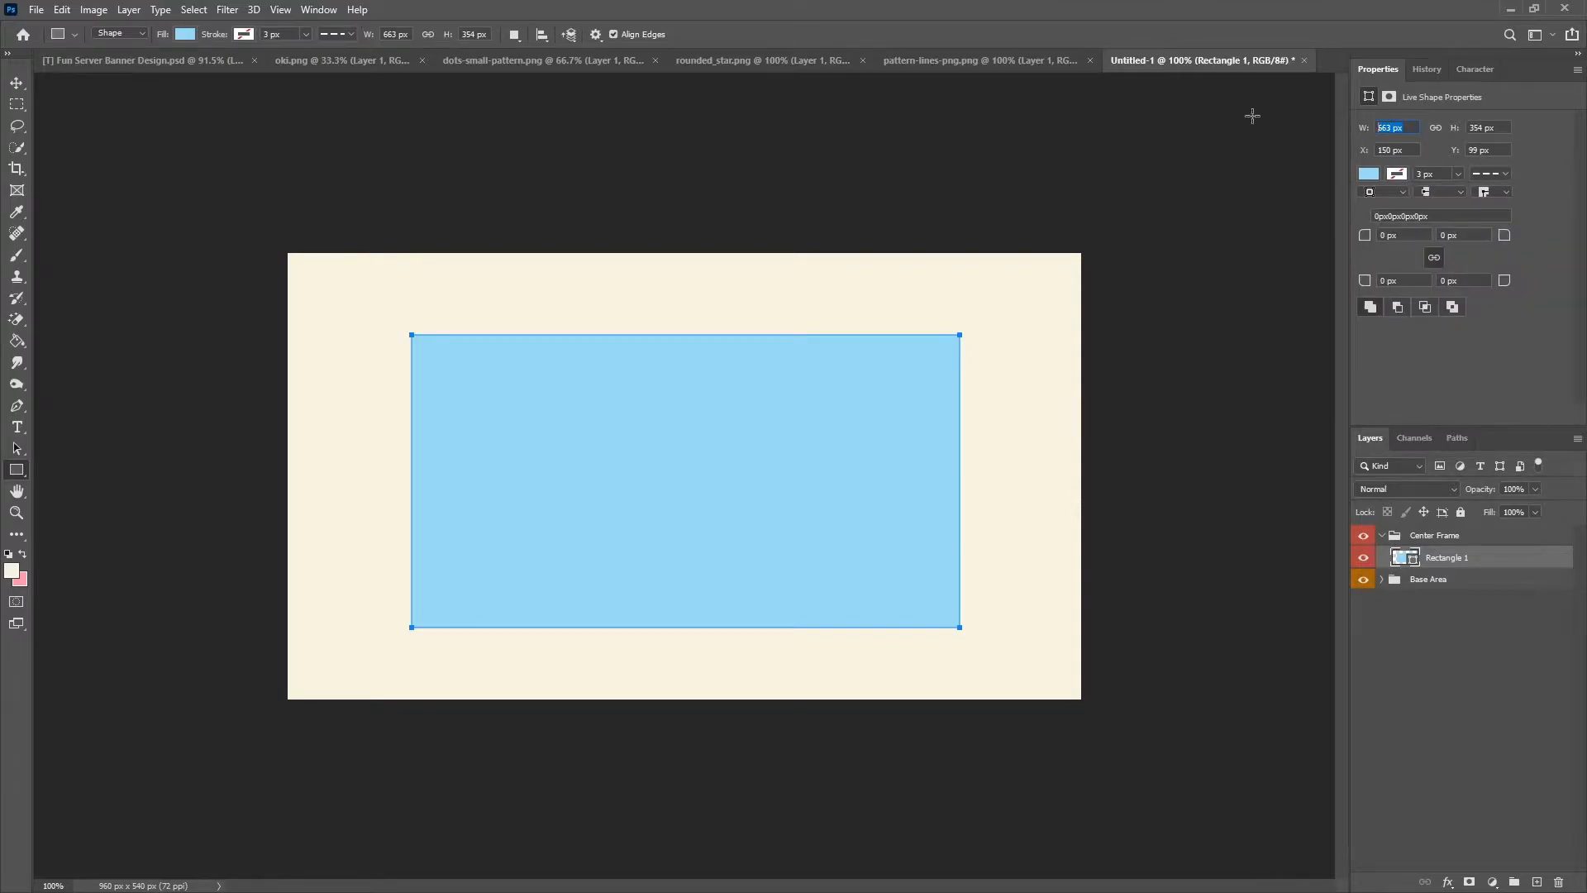
pyautogui.write('800')
pyautogui.click(1506, 129)
pyautogui.write('430')
pyautogui.press('Return')
pyautogui.press('v')
pyautogui.moveTo(695, 489)
pyautogui.mouseDown()
pyautogui.moveTo(629, 447)
pyautogui.moveTo(677, 476)
pyautogui.mouseUp()
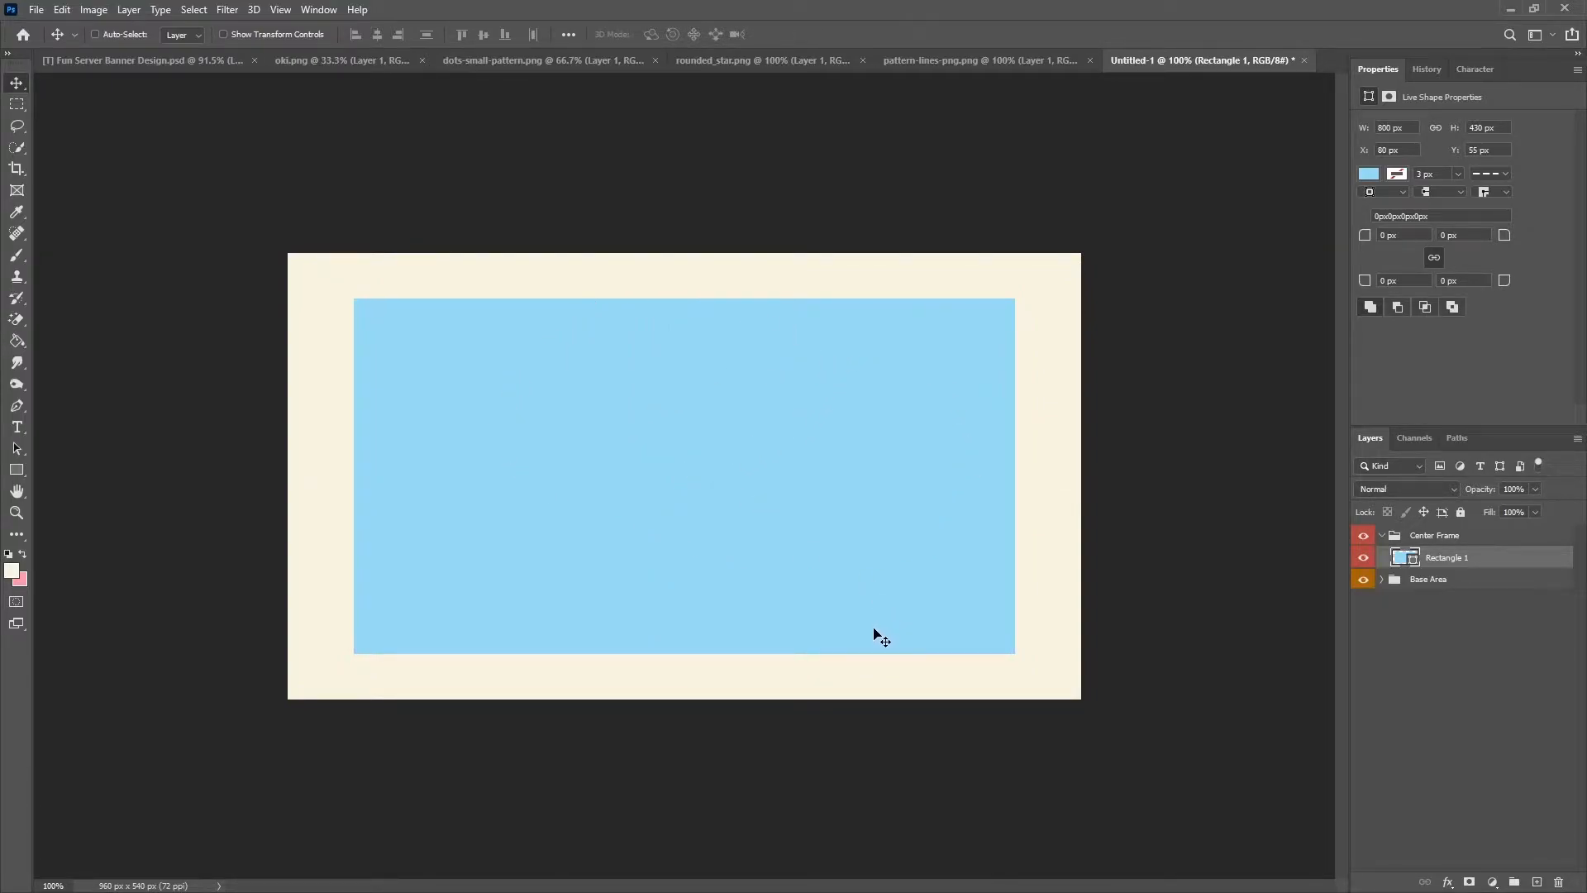
# Add a 3 px outside stroke in #5b8493 to the blue rectangle's layer and collapse its effects list.
pyautogui.rightClick(1456, 559)
pyautogui.click(1363, 220)
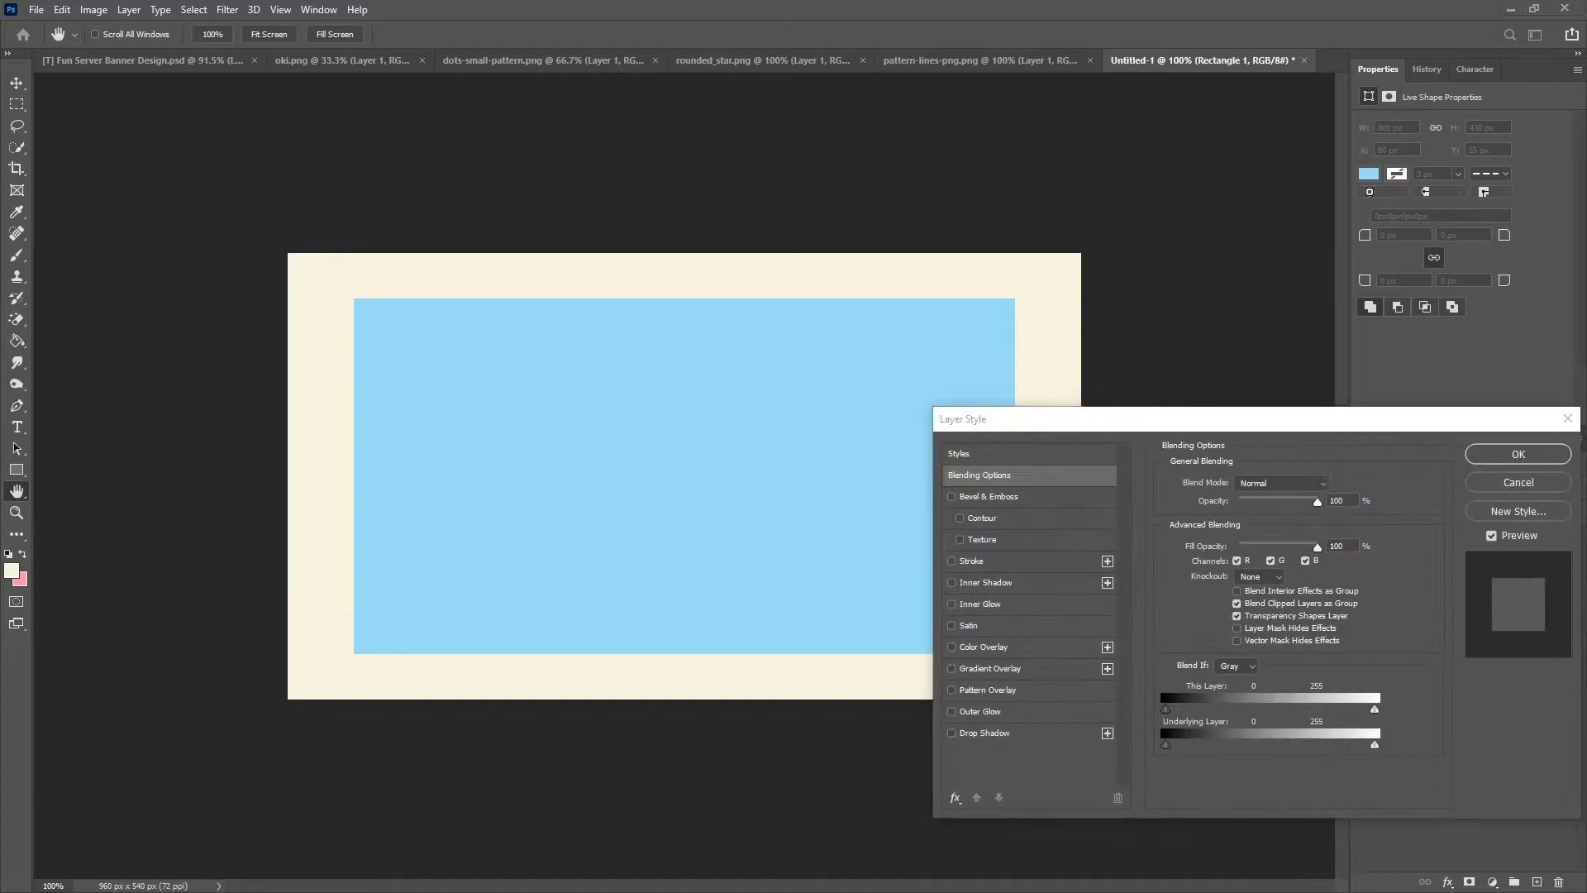
pyautogui.click(967, 562)
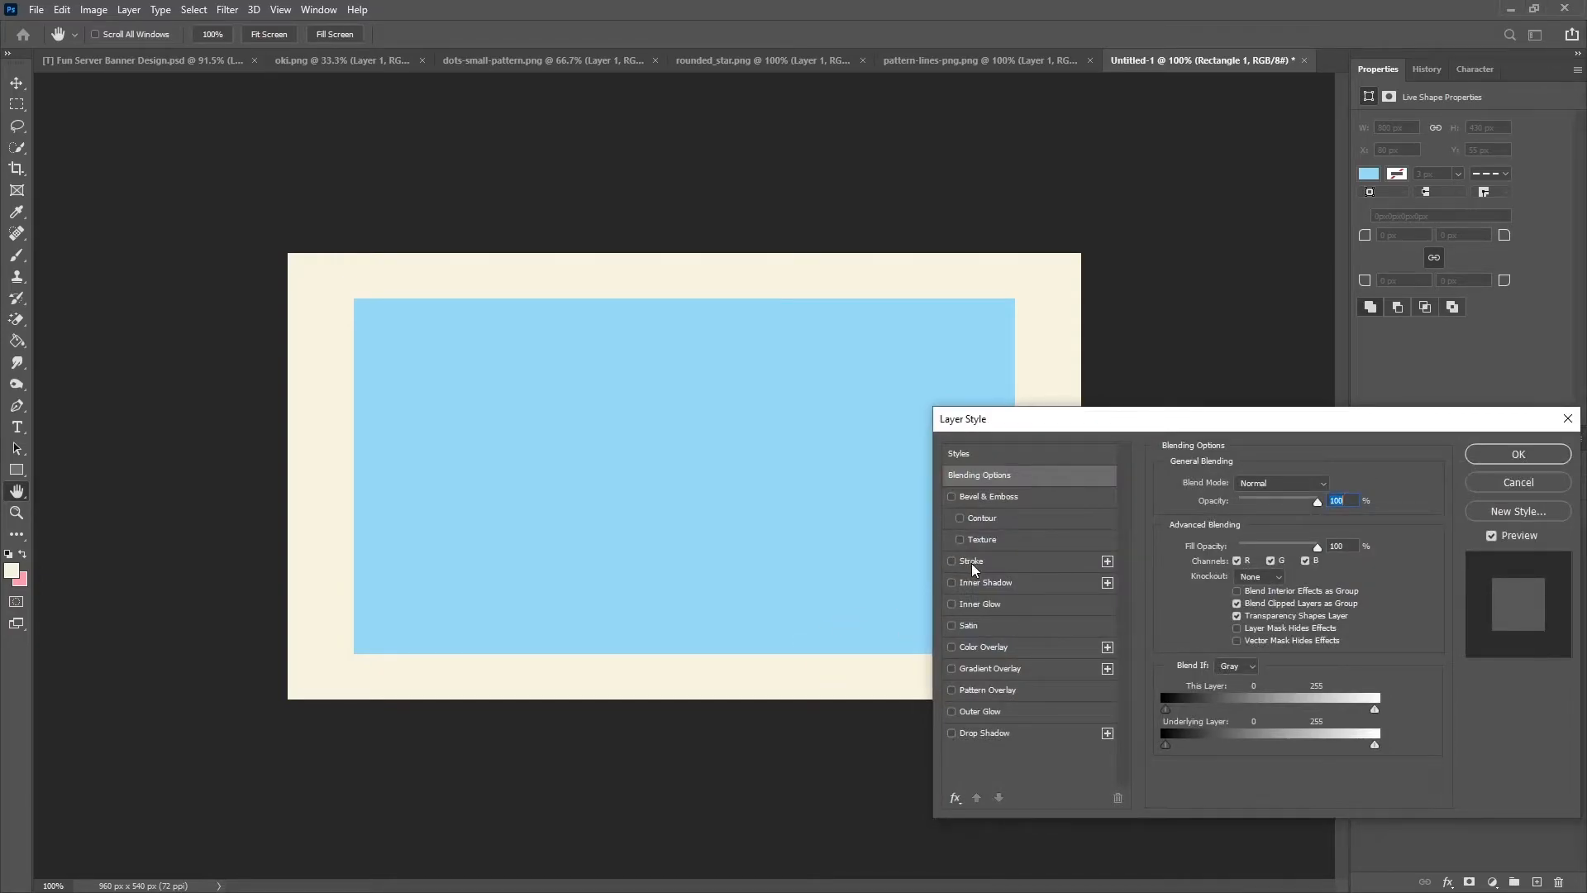
pyautogui.click(1202, 601)
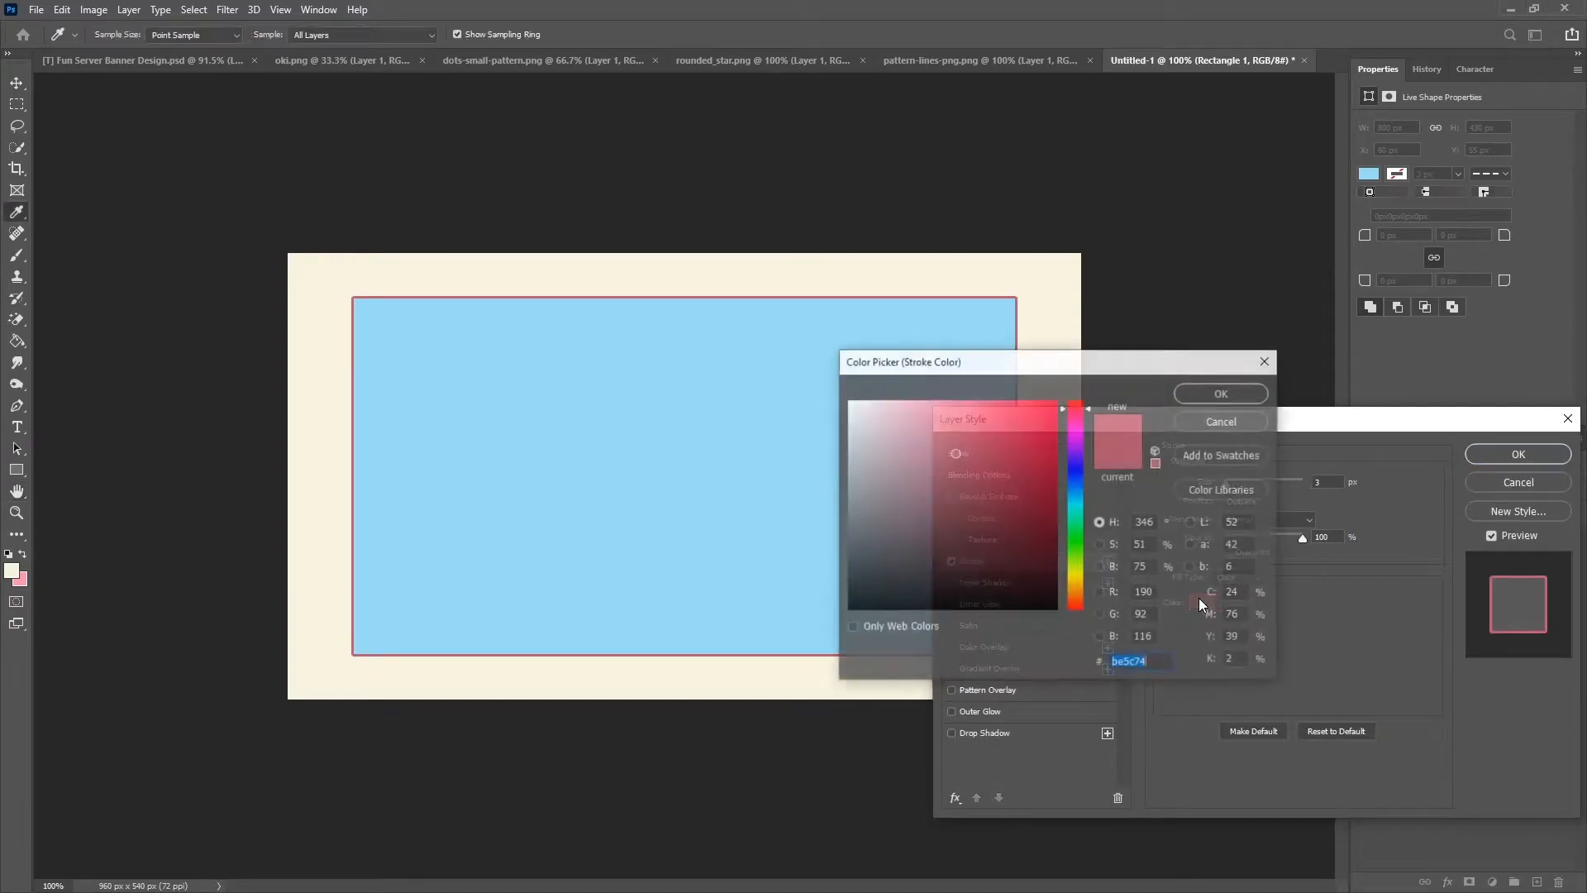
pyautogui.write('5b8493')
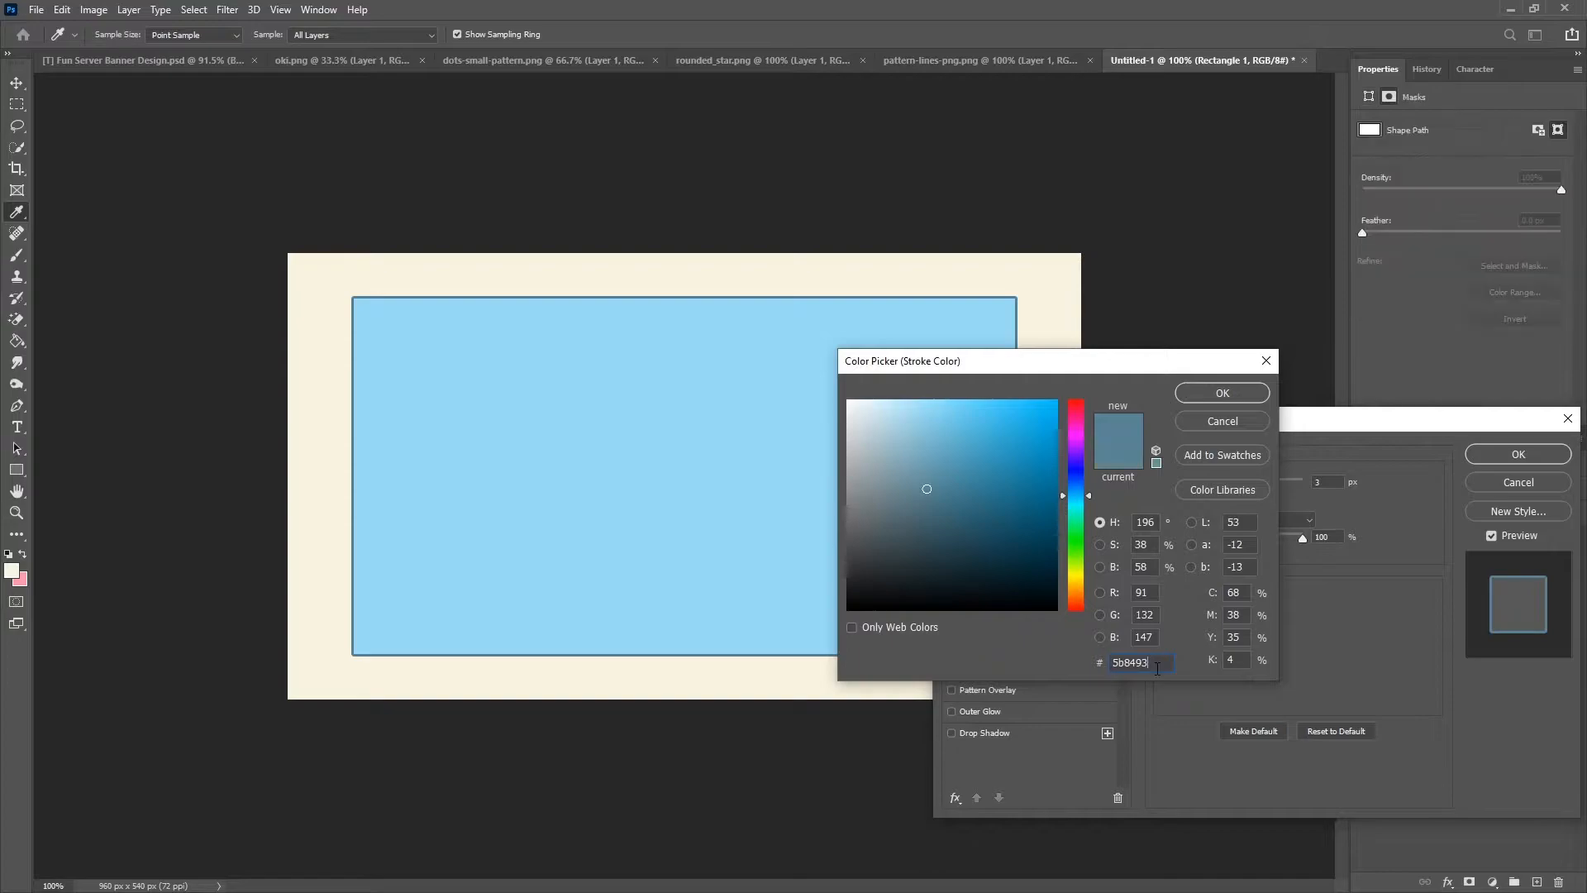
pyautogui.click(1188, 390)
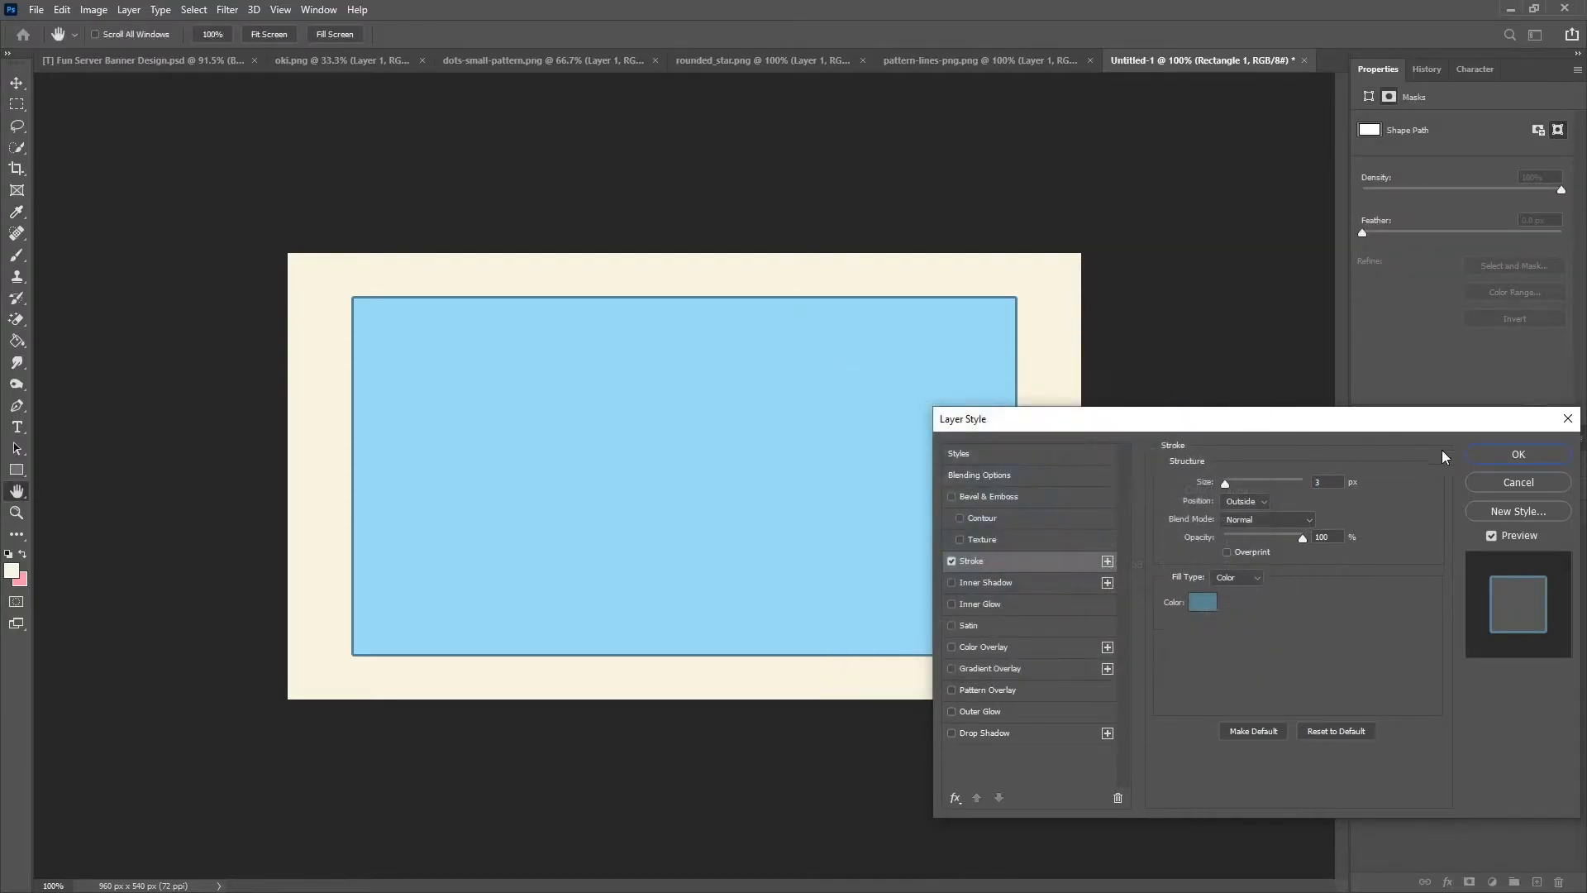
pyautogui.click(1518, 457)
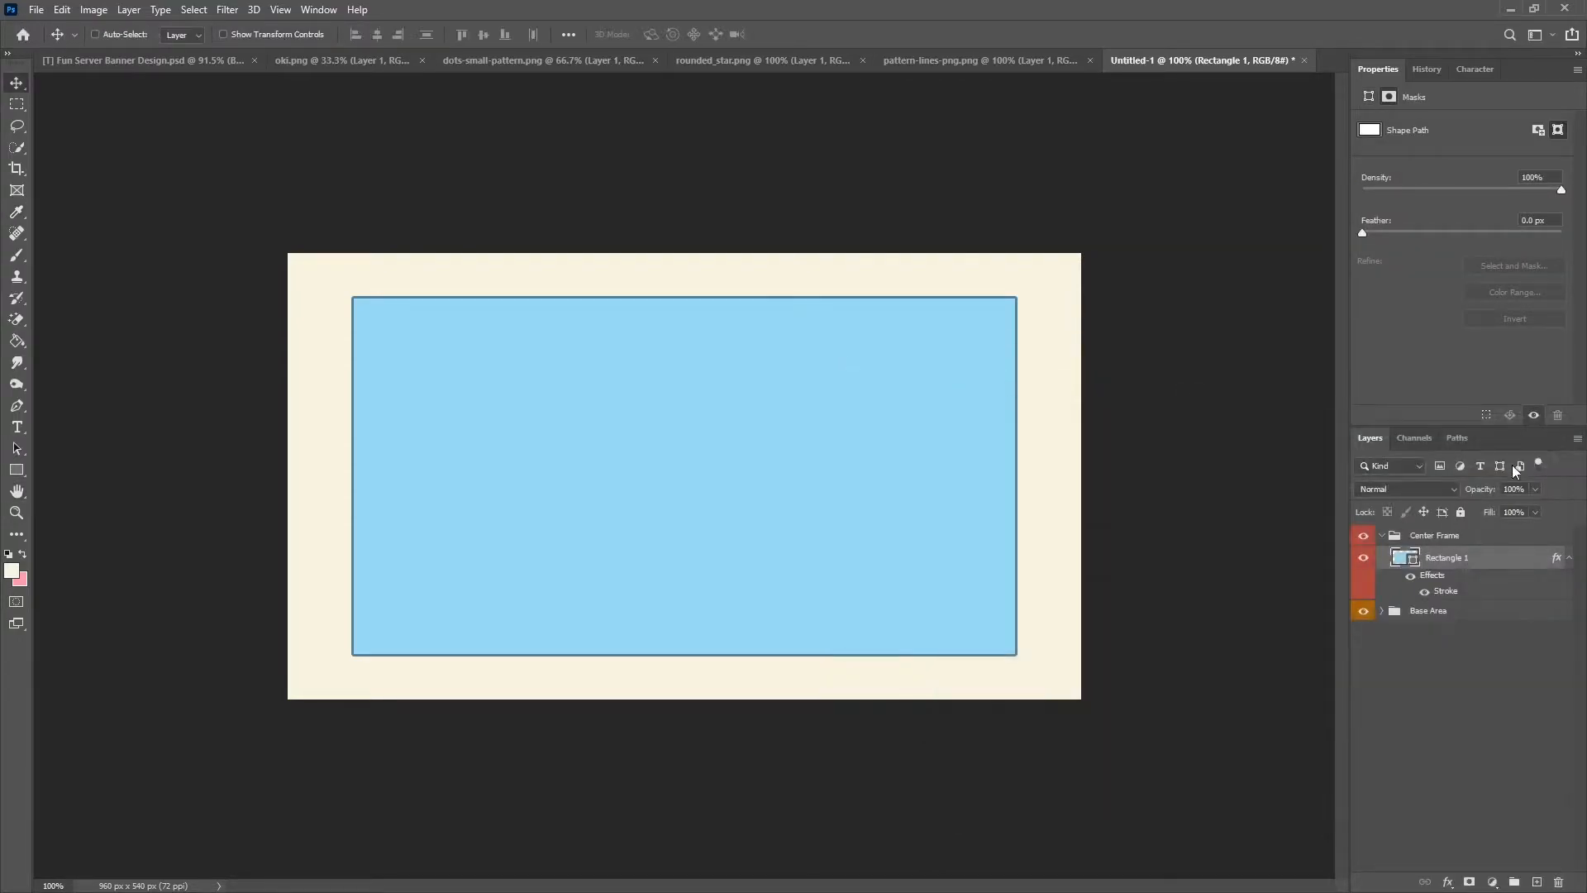
pyautogui.click(1570, 557)
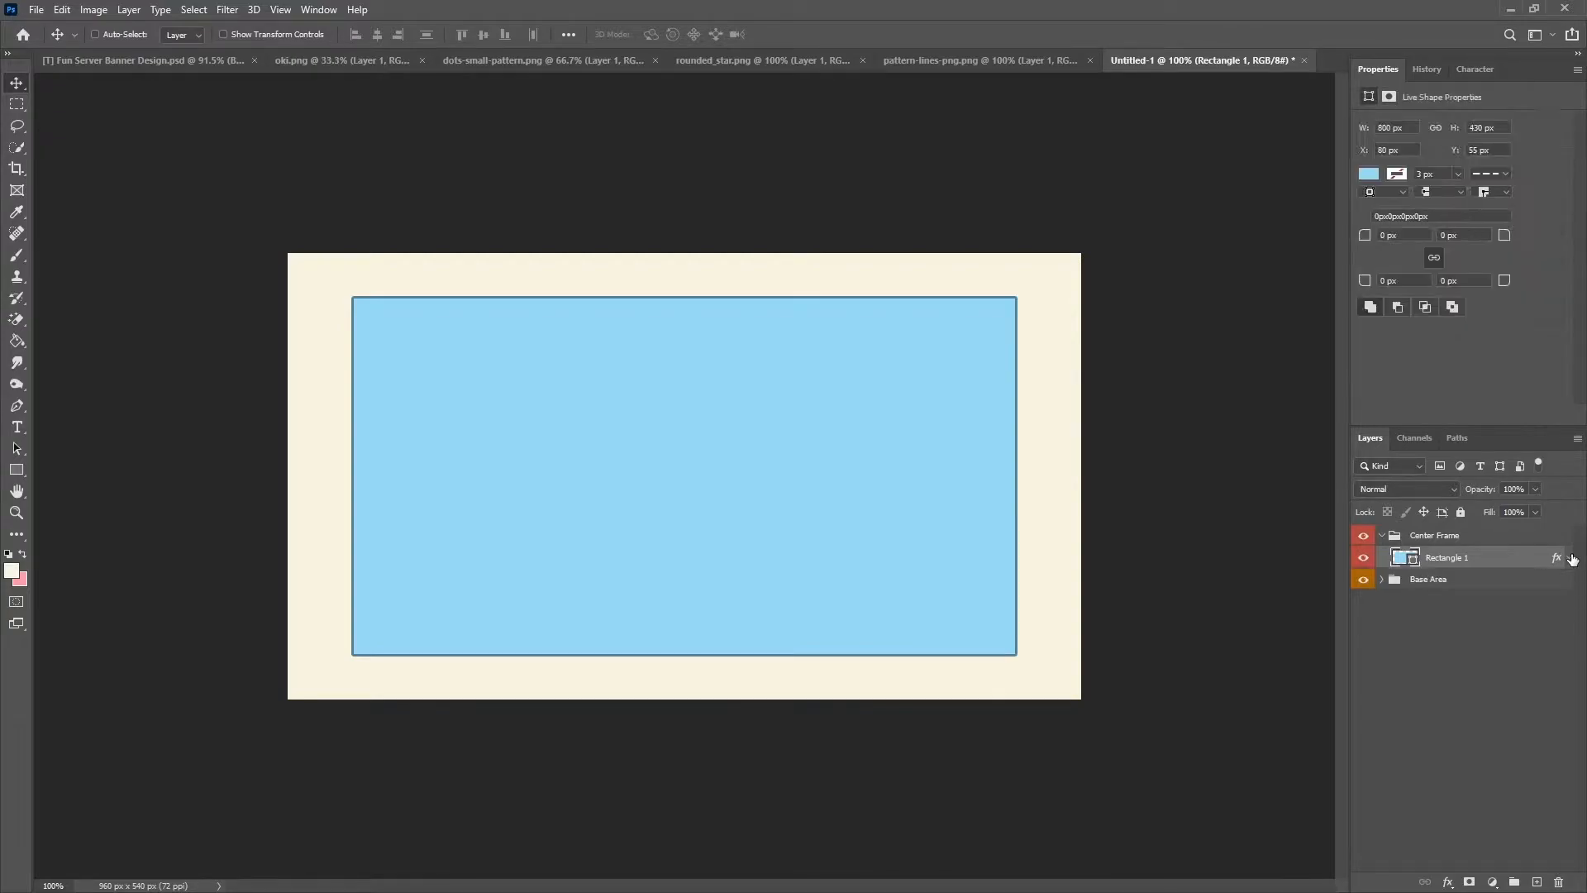
# Rename the blue rectangle's layer as Base and place it in its own group named Main Area.
pyautogui.doubleClick(1447, 558)
pyautogui.write('Base')
pyautogui.press('Return')
pyautogui.hotkey('ctrl', 'g')
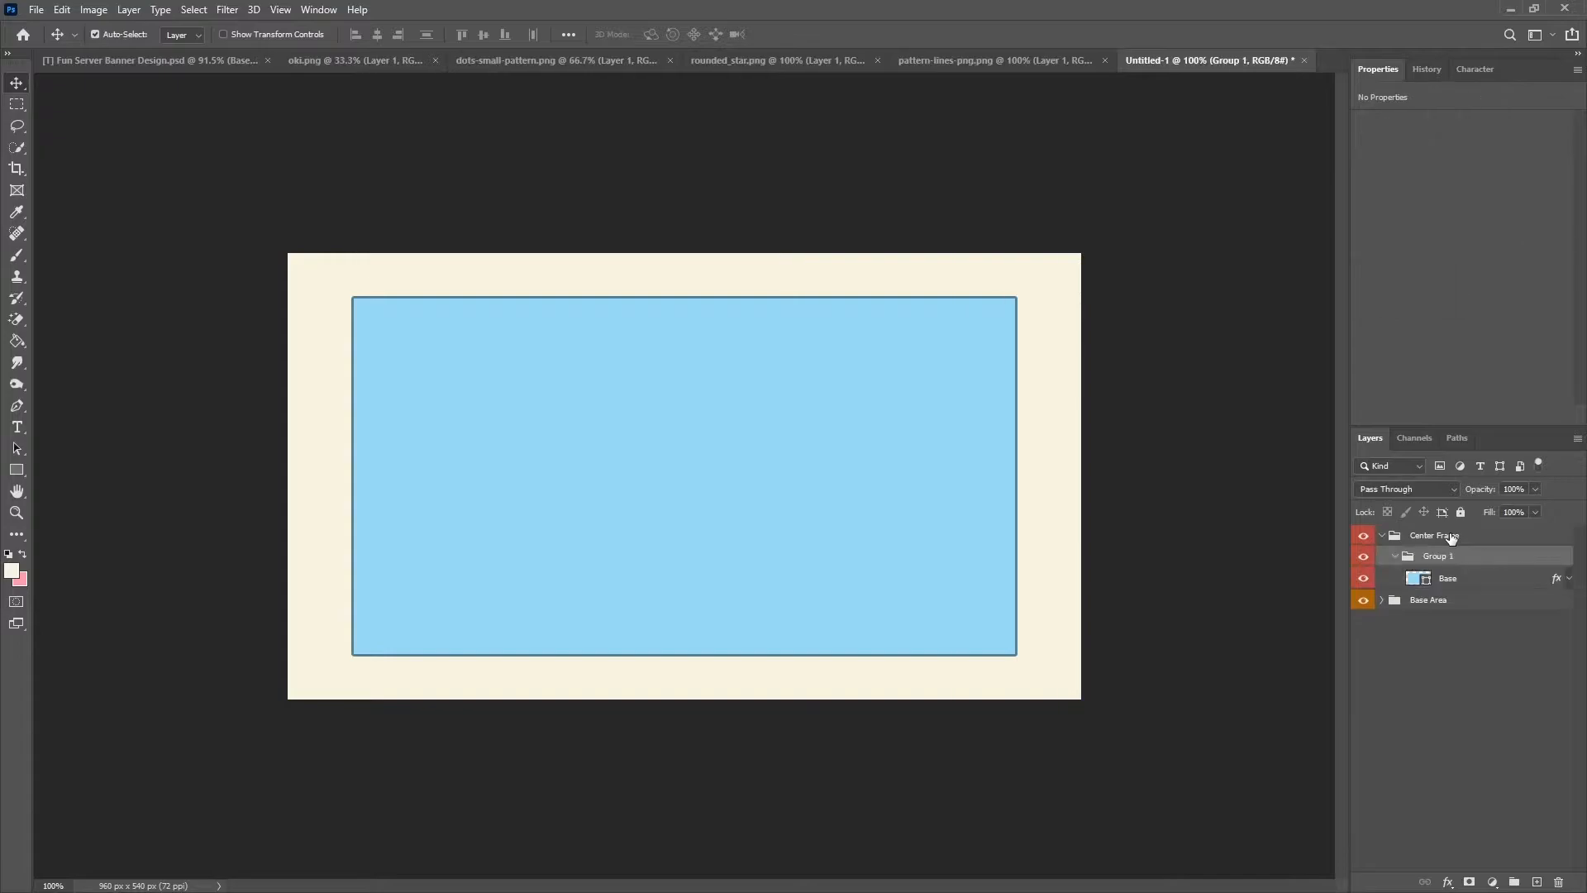
pyautogui.doubleClick(1448, 555)
pyautogui.write('Main Area')
pyautogui.press('Return')
# Duplicate the Main Area group, move the copy below the original and rename it Behind Area.
pyautogui.click(1395, 556)
pyautogui.hotkey('ctrl', 'j')
pyautogui.moveTo(1438, 558); pyautogui.dragTo(1436, 580)
pyautogui.doubleClick(1443, 577)
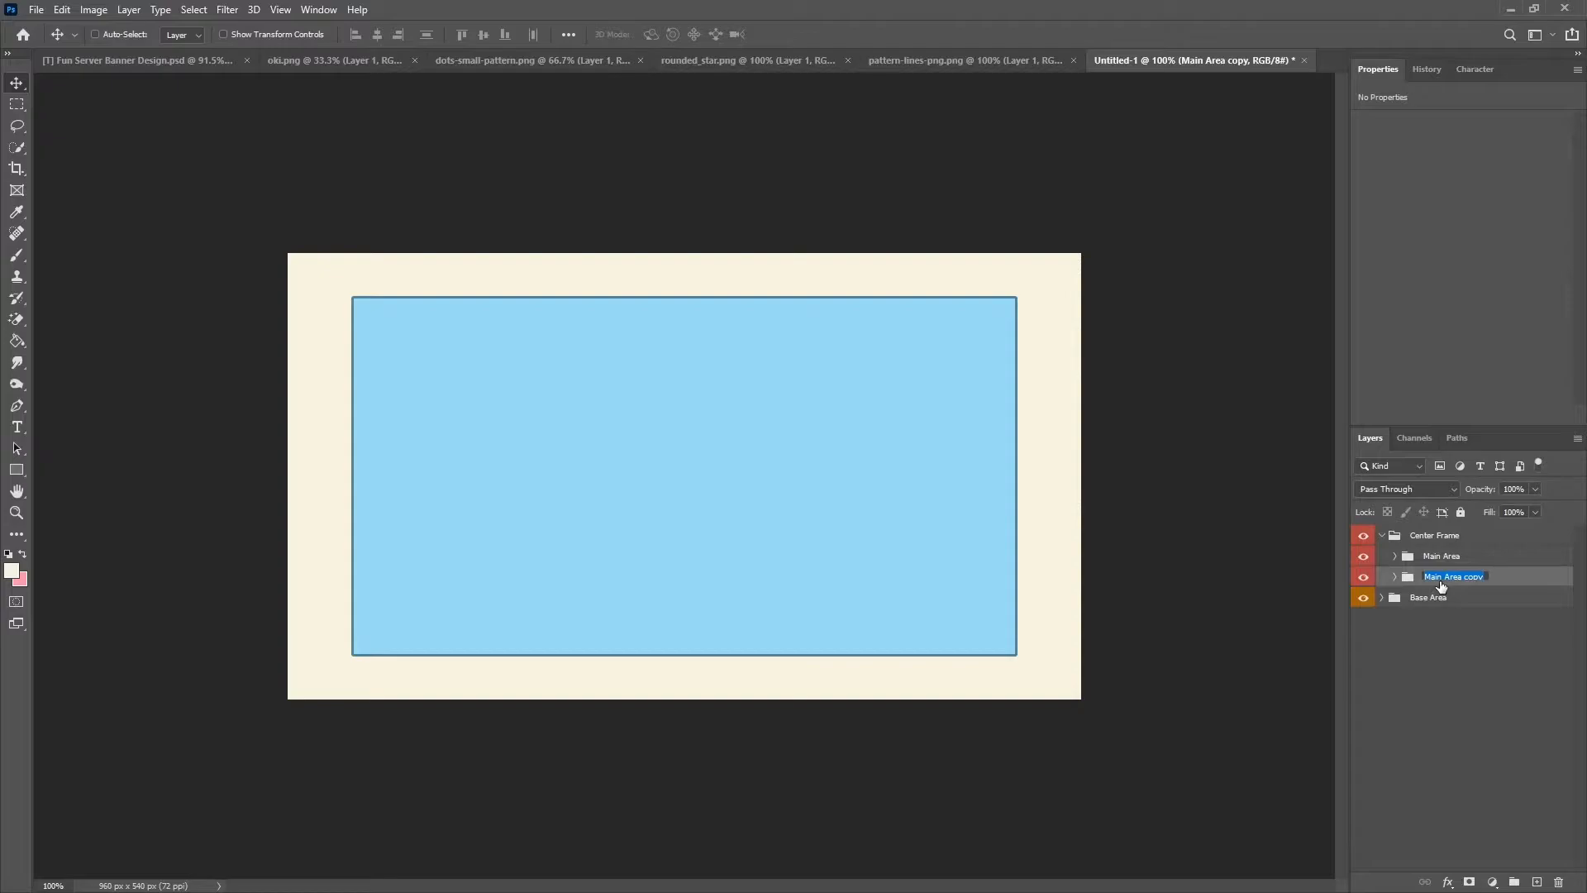
pyautogui.write('Behind')
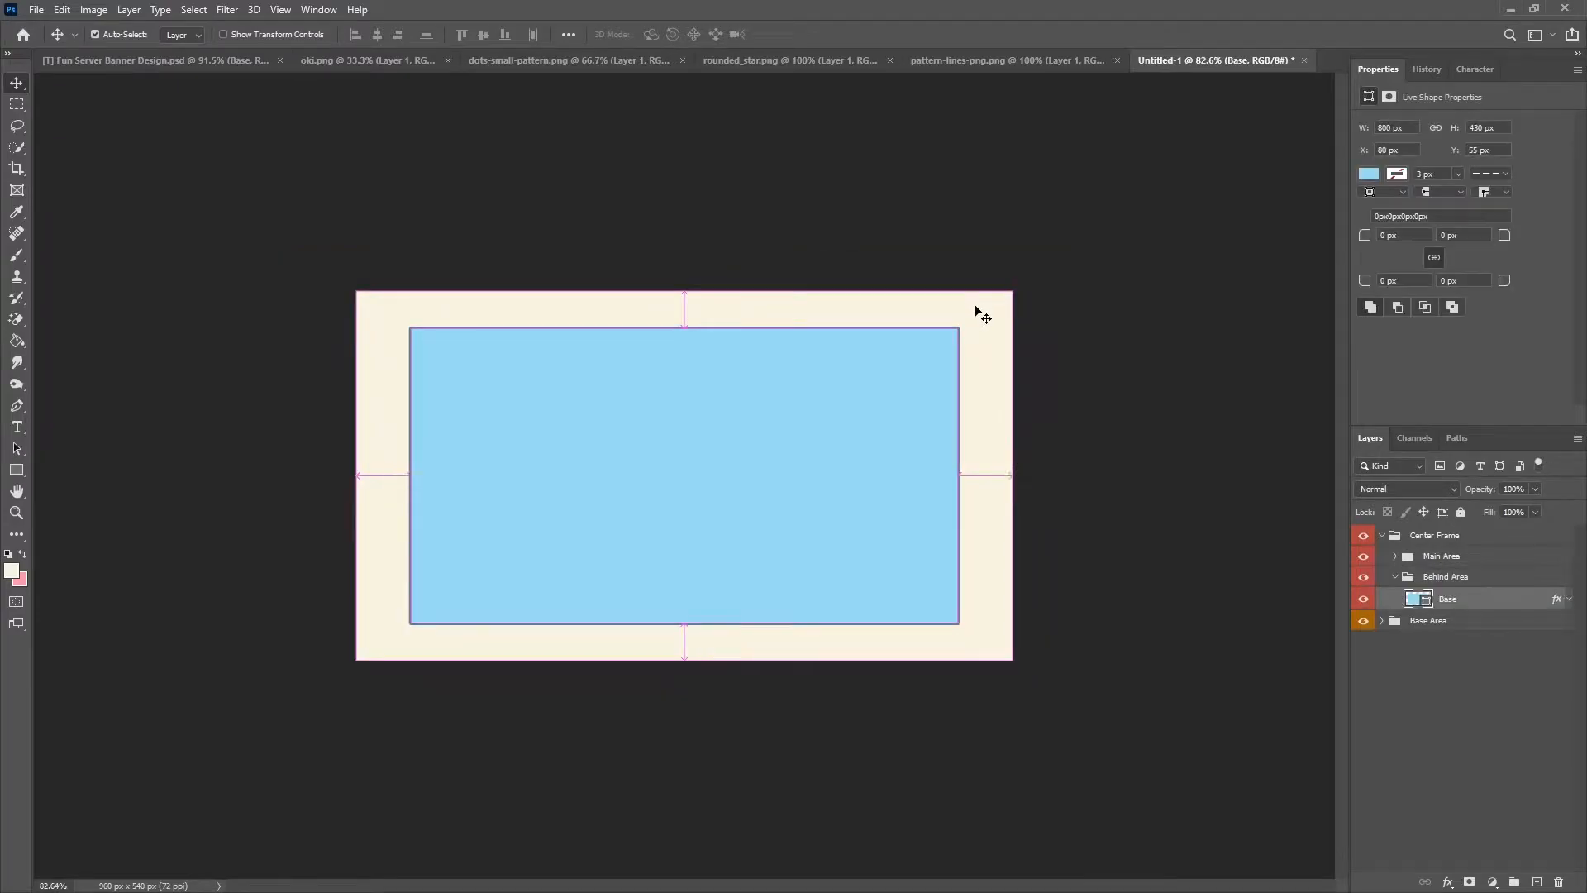
# Rotate the Behind Area group's Base rectangle about 3.4 degrees counterclockwise.
pyautogui.hotkey('ctrl', 't')
pyautogui.moveTo(992, 312); pyautogui.dragTo(979, 297)
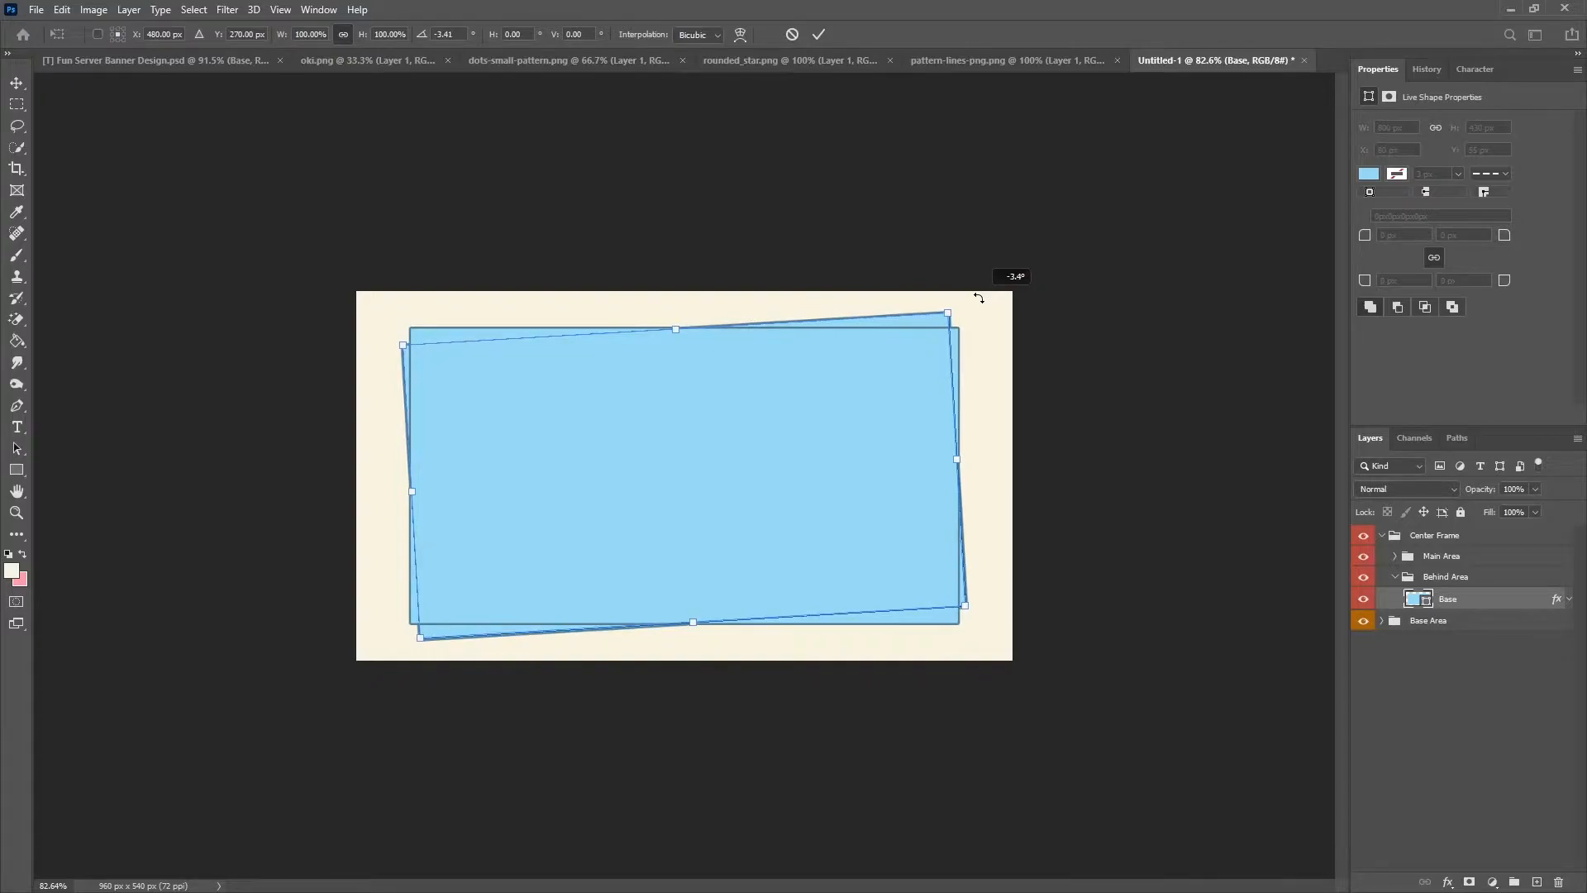
pyautogui.click(818, 34)
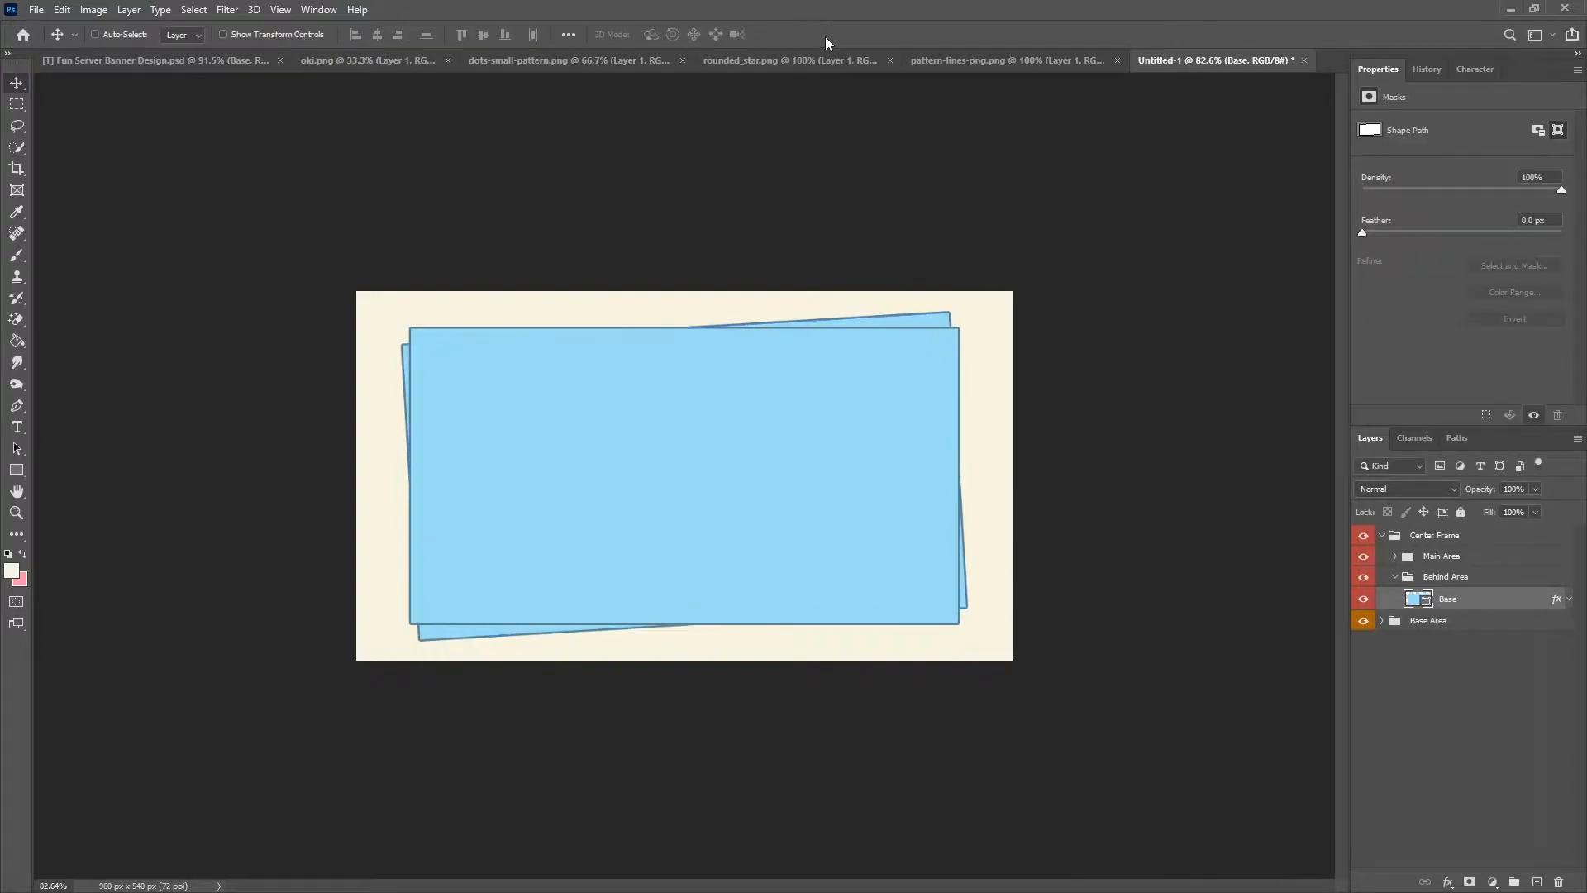
pyautogui.hotkey('ctrl', '1')
# Copy the dots from dots-small-pattern.png into the banner's Behind Area group and scale them to about 57%, overlapping the frame's left part.
pyautogui.click(544, 60)
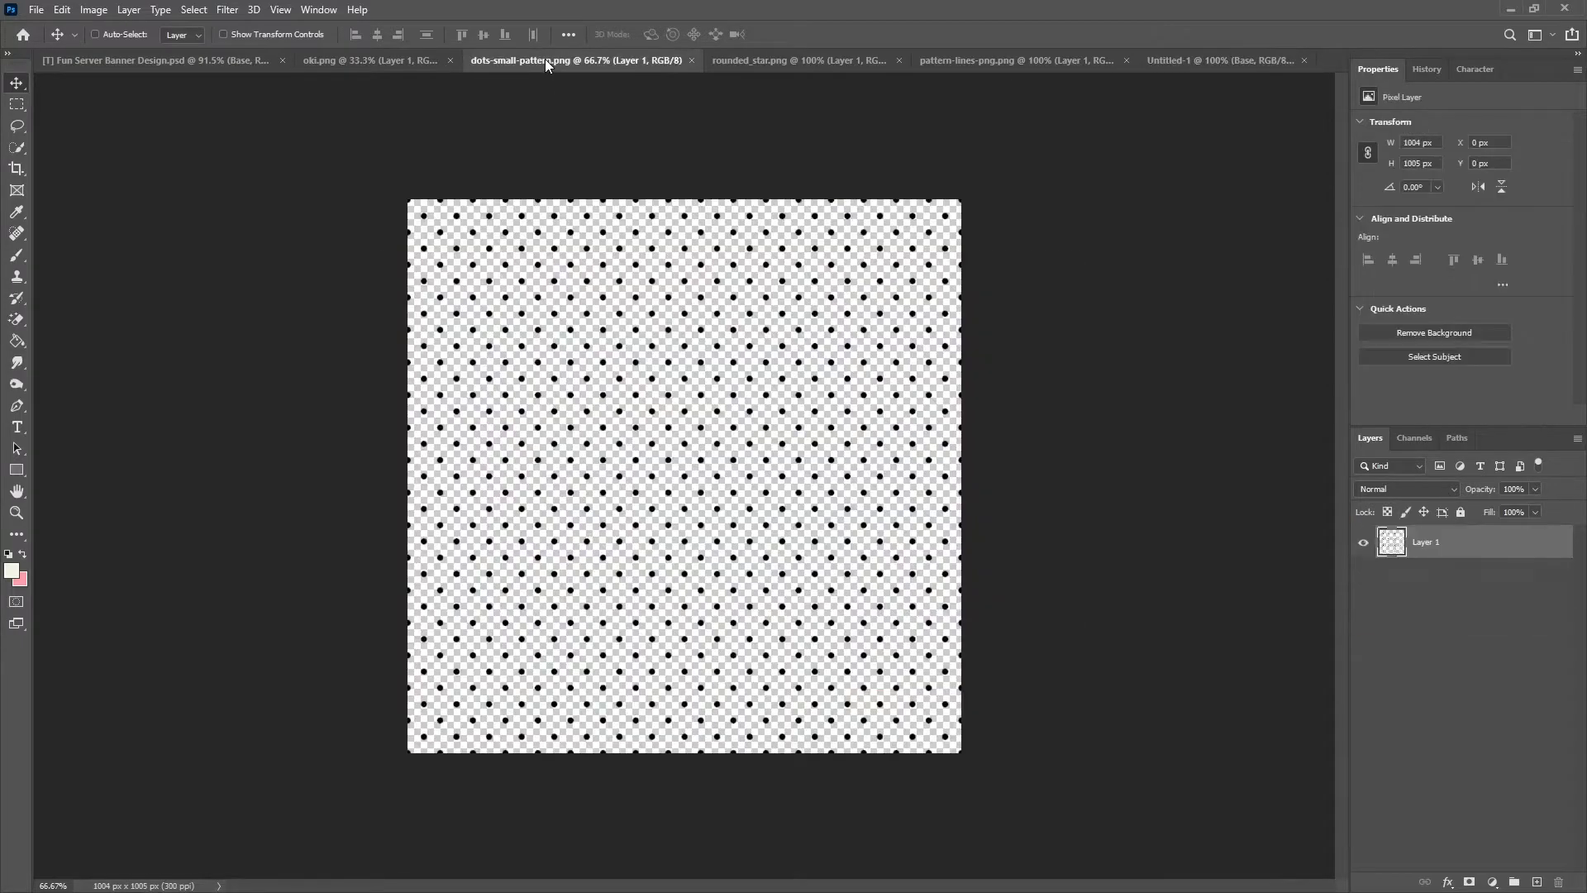
pyautogui.moveTo(581, 319); pyautogui.dragTo(464, 449)
pyautogui.hotkey('ctrl', 't')
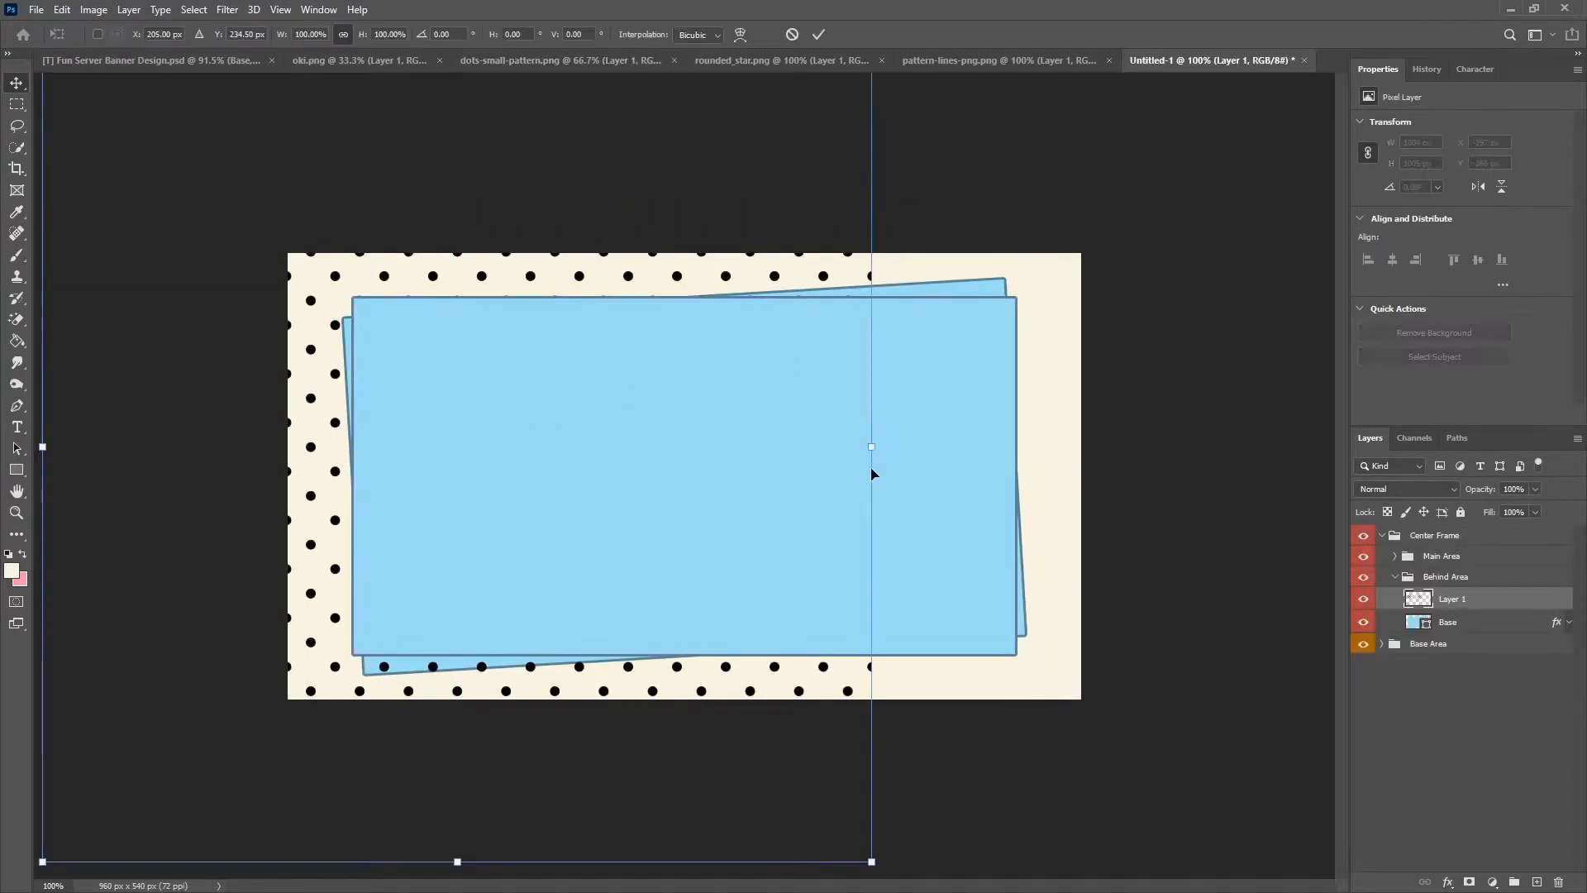
pyautogui.moveTo(872, 862); pyautogui.dragTo(438, 403)
pyautogui.moveTo(293, 231); pyautogui.dragTo(571, 494)
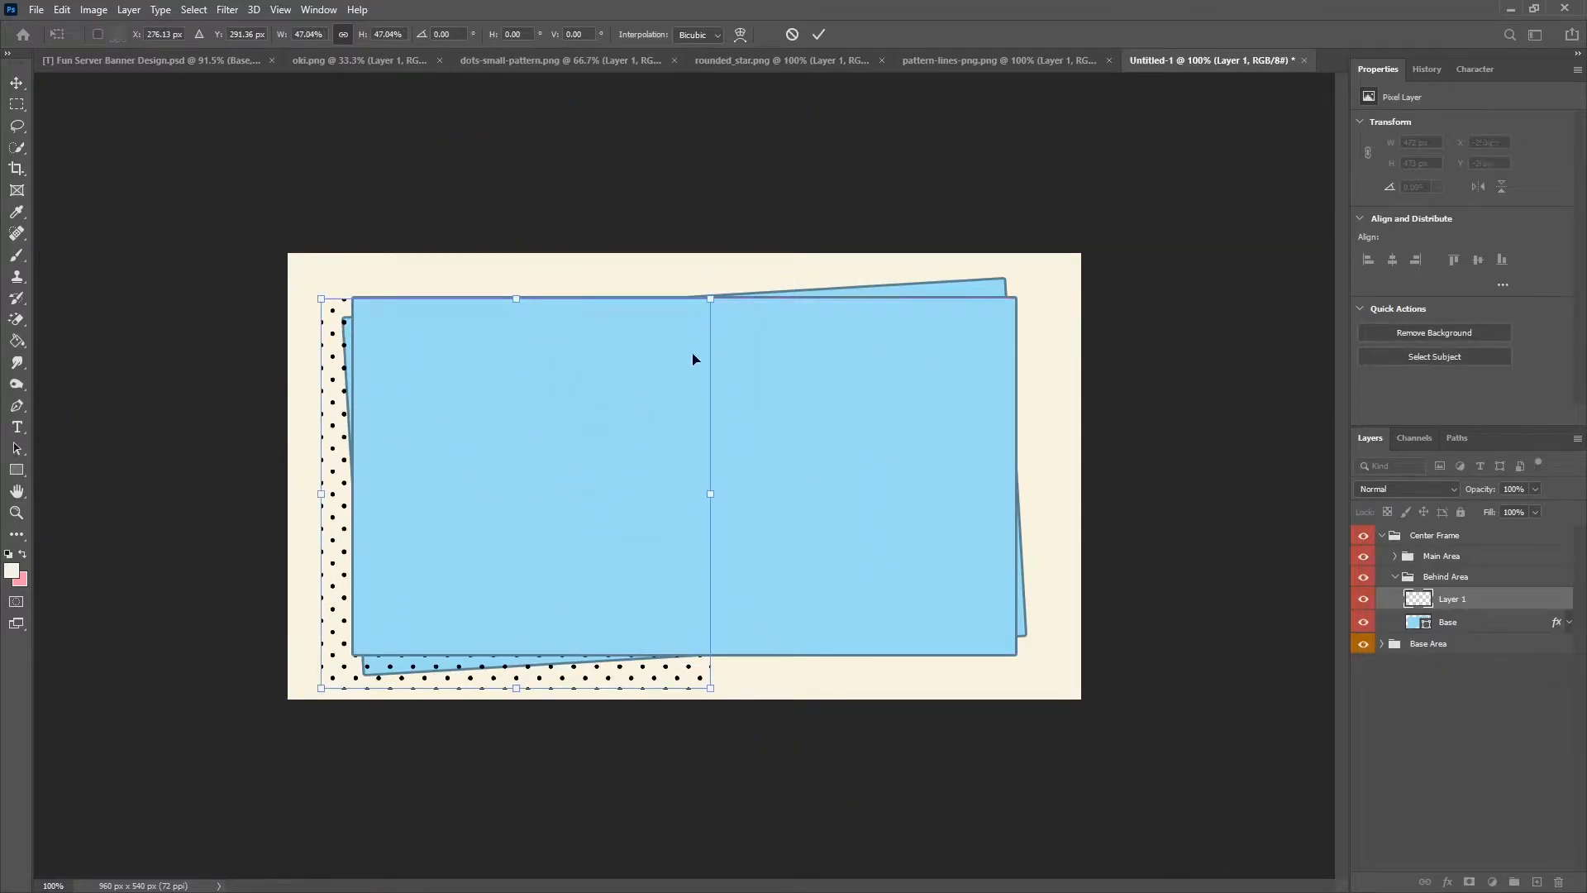
pyautogui.moveTo(710, 298); pyautogui.dragTo(819, 243)
pyautogui.moveTo(583, 387); pyautogui.dragTo(581, 424)
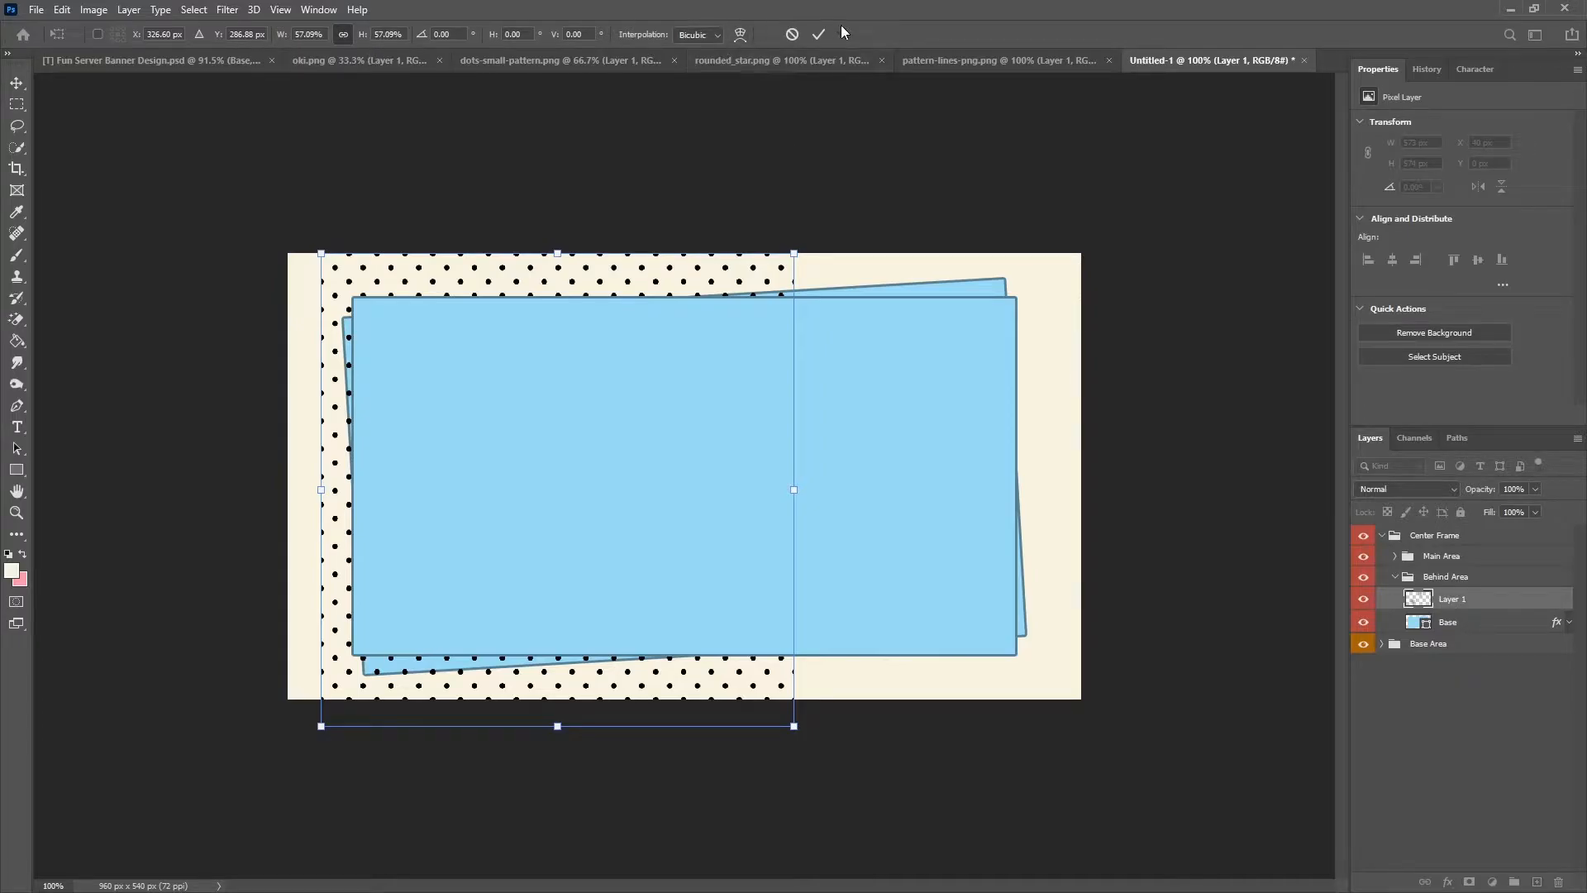
pyautogui.click(819, 34)
# Recolor the dot pattern with a white #ffffff color overlay and rasterize its layer style.
pyautogui.rightClick(1478, 601)
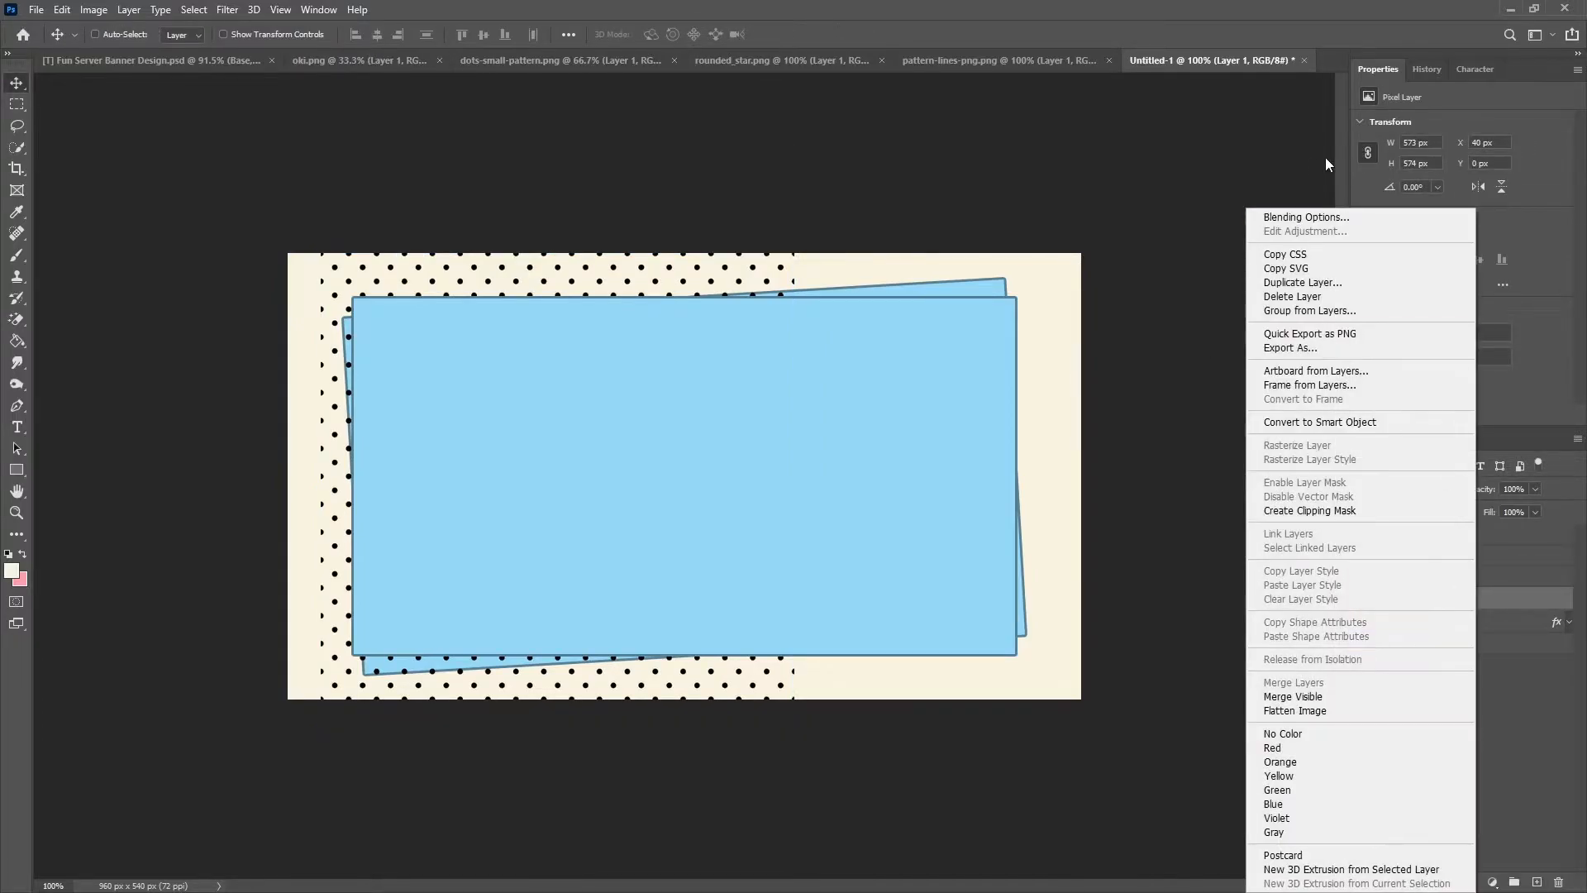
pyautogui.click(1306, 216)
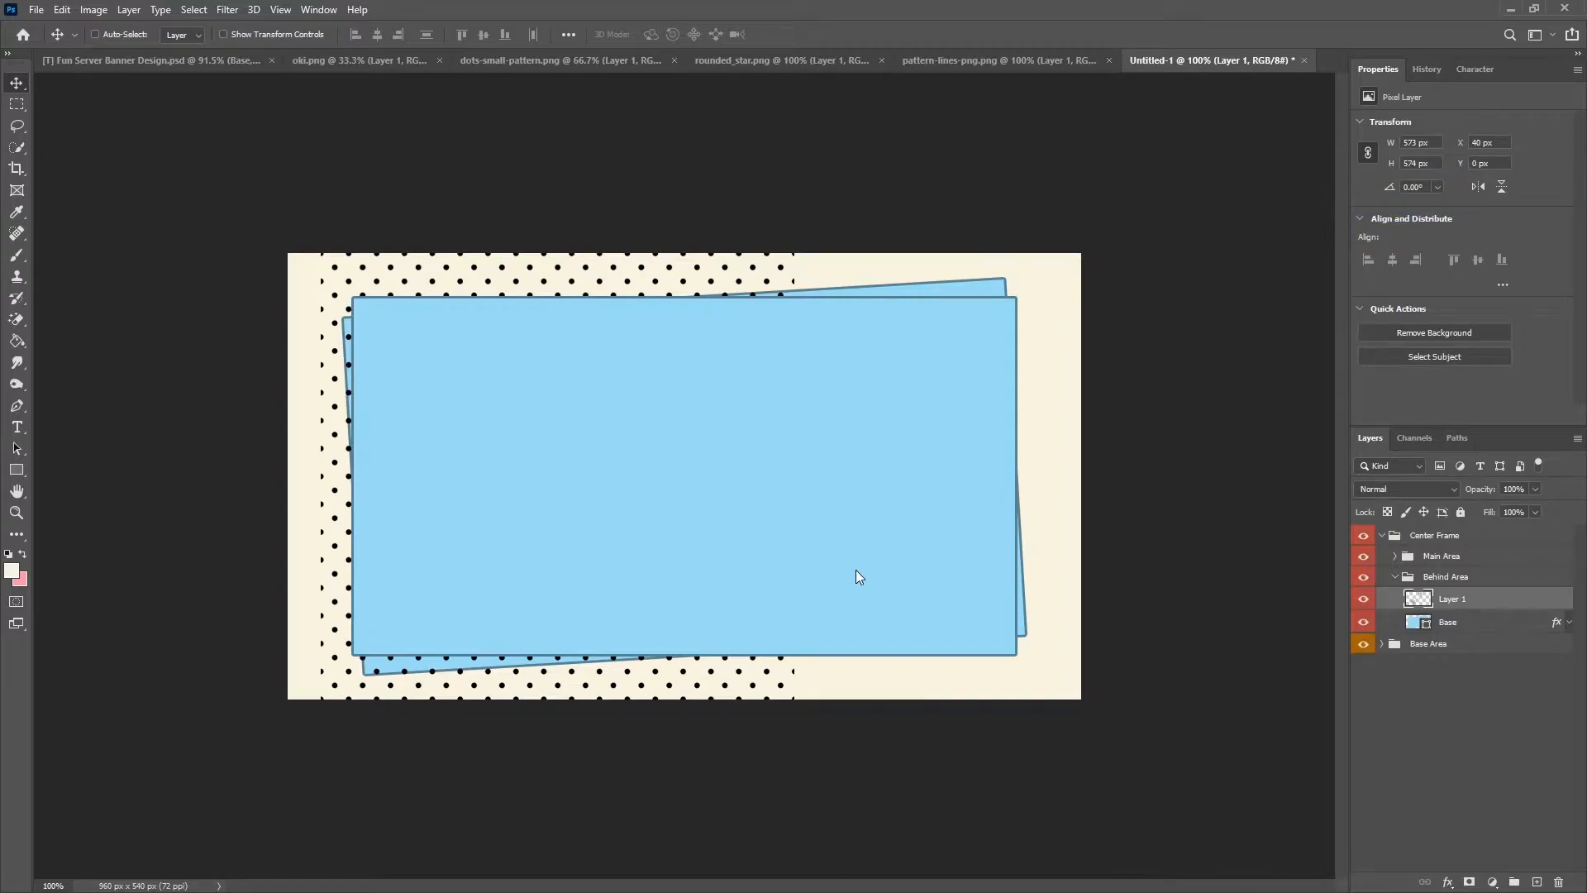
pyautogui.click(984, 646)
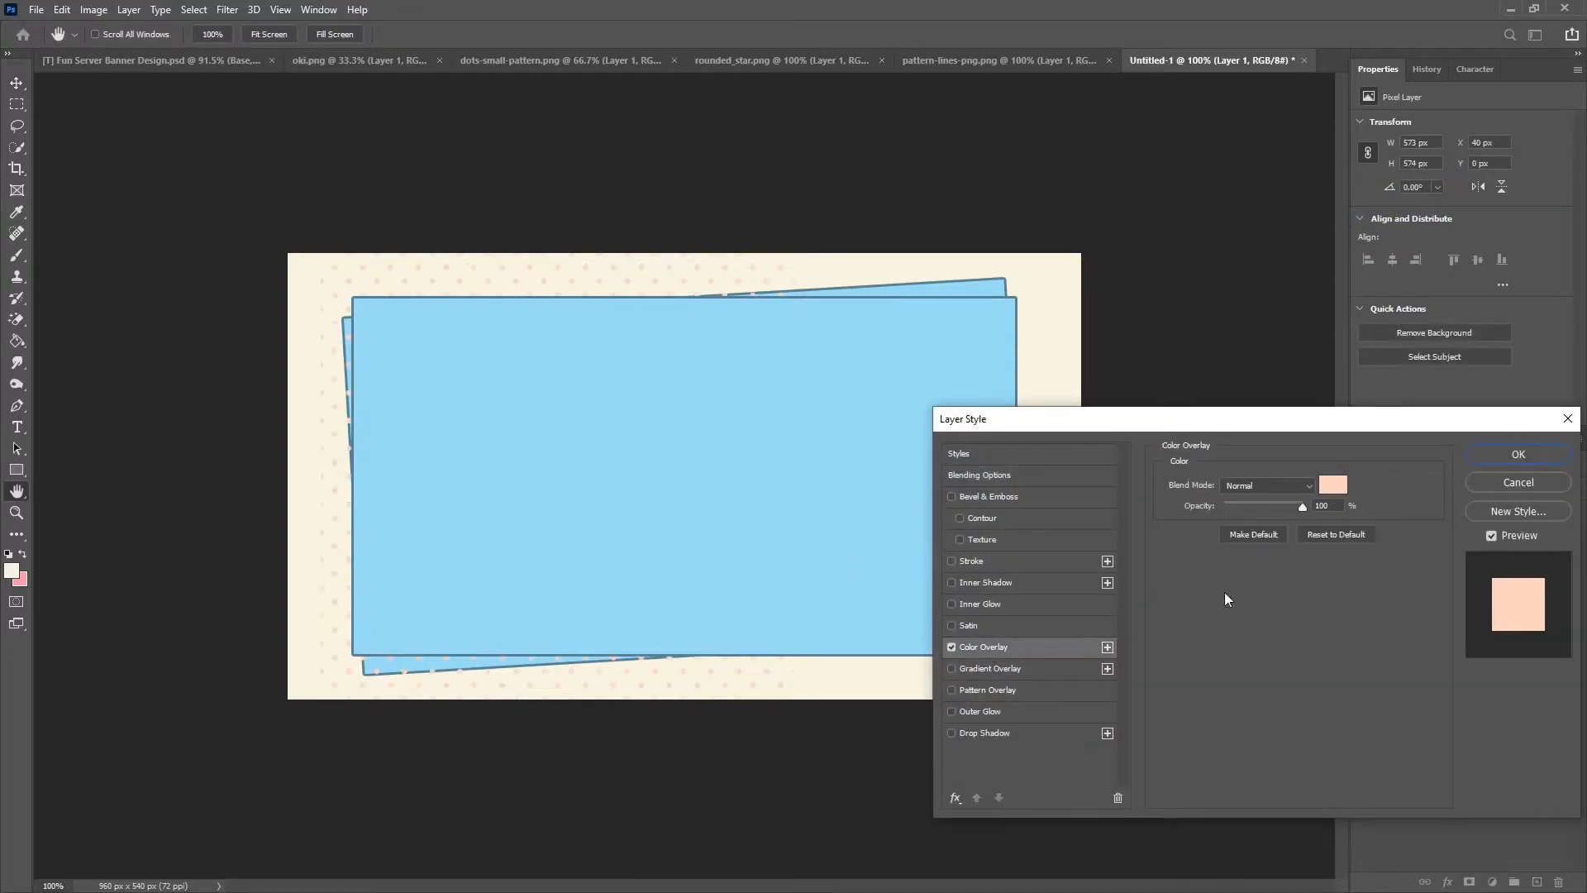
pyautogui.click(1331, 486)
pyautogui.write('ffffff')
pyautogui.click(1222, 395)
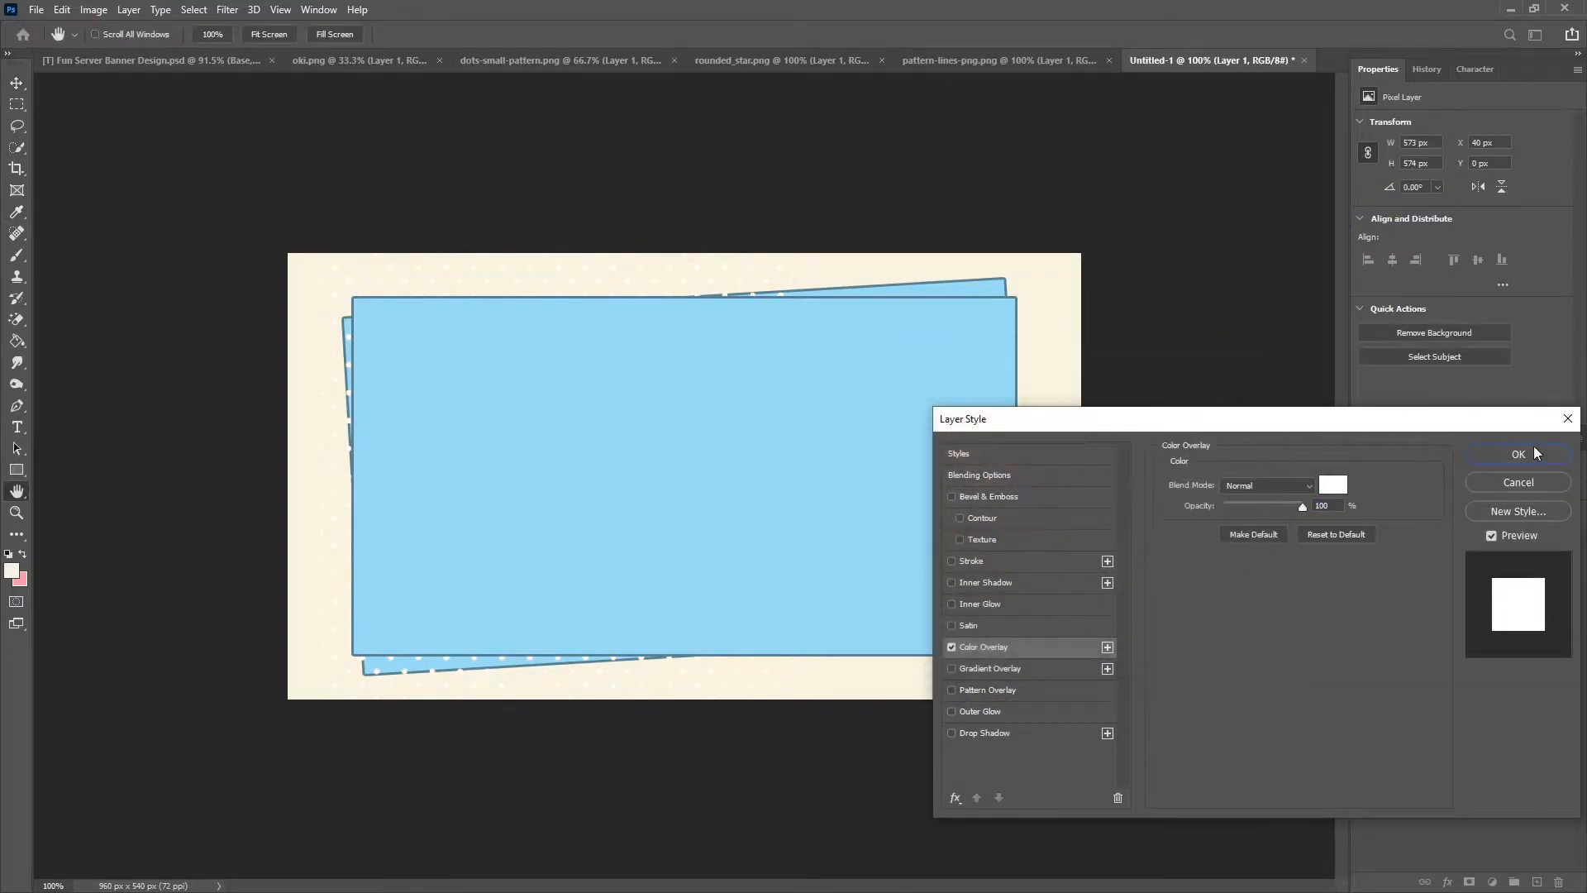
pyautogui.click(1530, 446)
pyautogui.rightClick(1471, 603)
pyautogui.click(1360, 461)
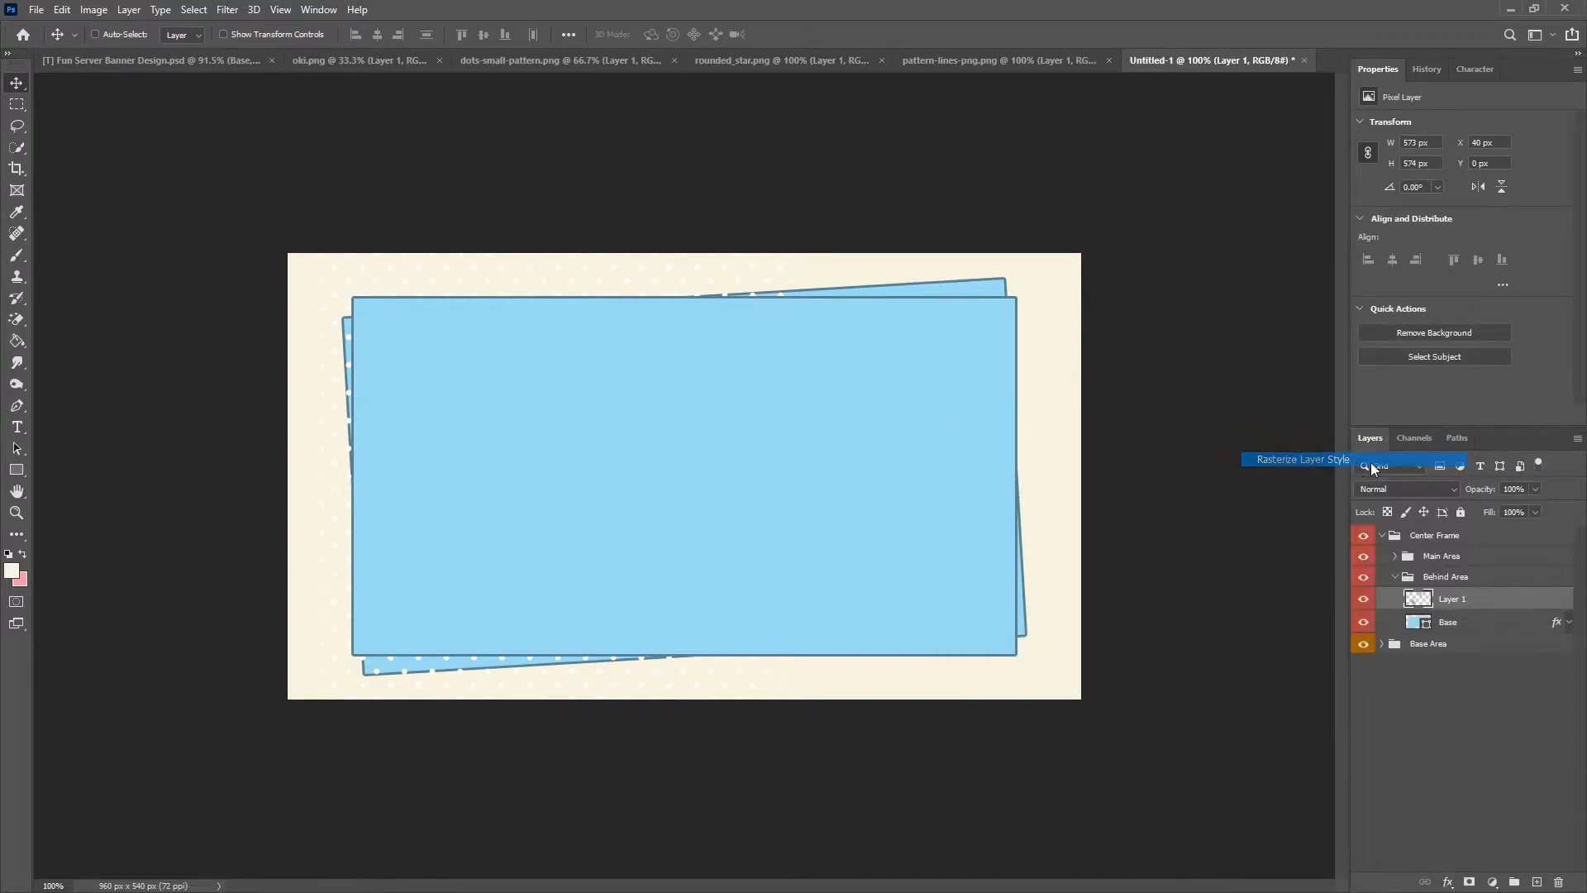
# Hide the Main Area group, duplicate the dot pattern beside the original to cover the tilted rectangle, and merge both dot layers.
pyautogui.click(1364, 556)
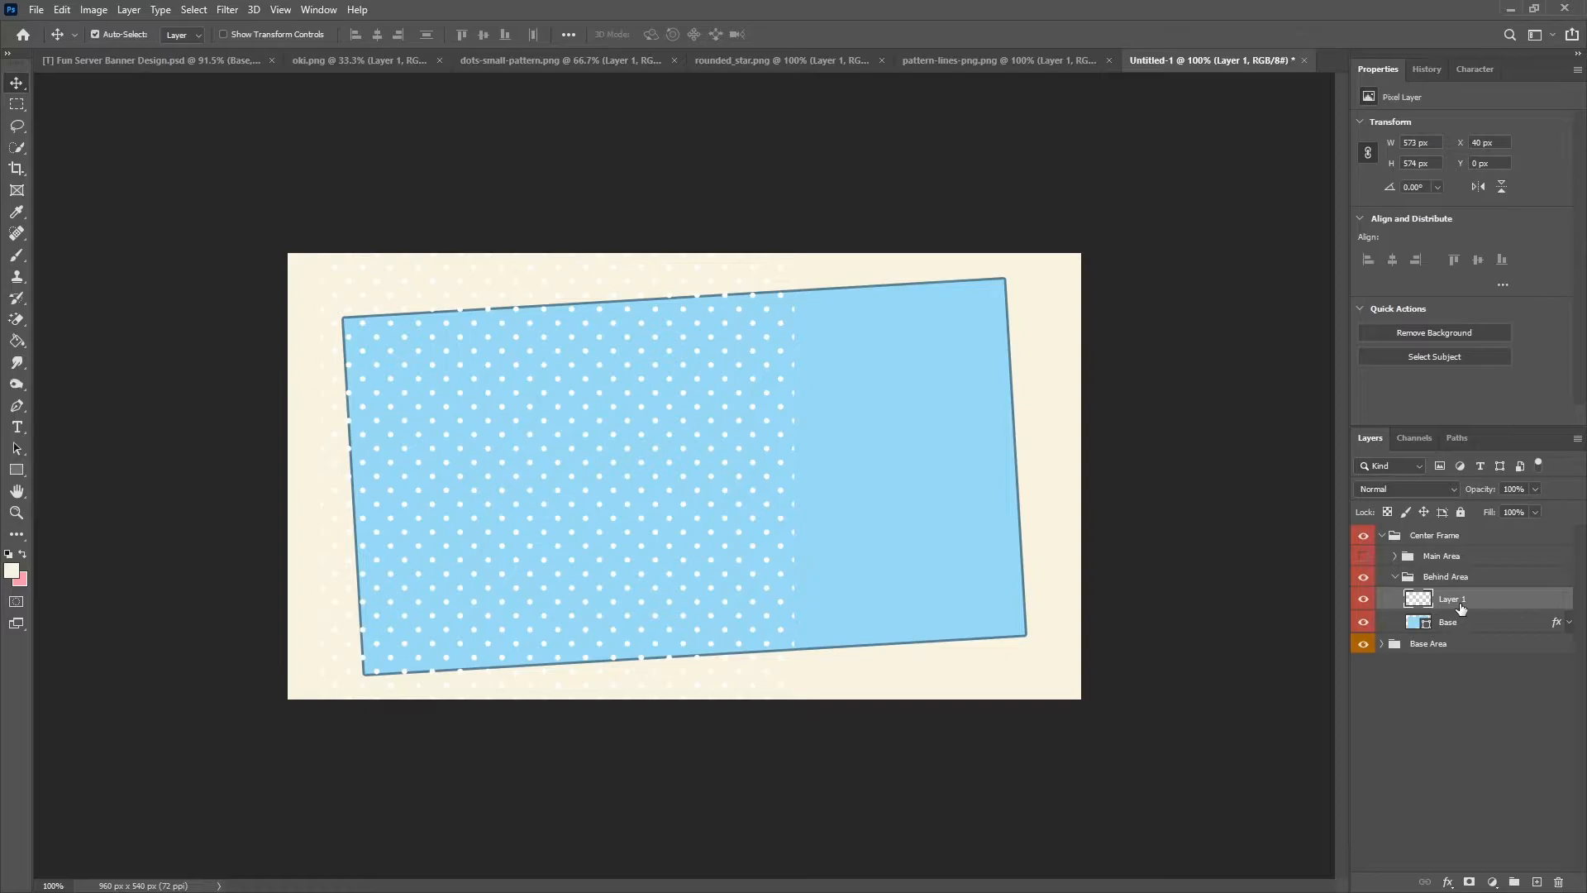
pyautogui.hotkey('ctrl', 'j')
pyautogui.moveTo(354, 443); pyautogui.dragTo(835, 453)
pyautogui.rightClick(1385, 604)
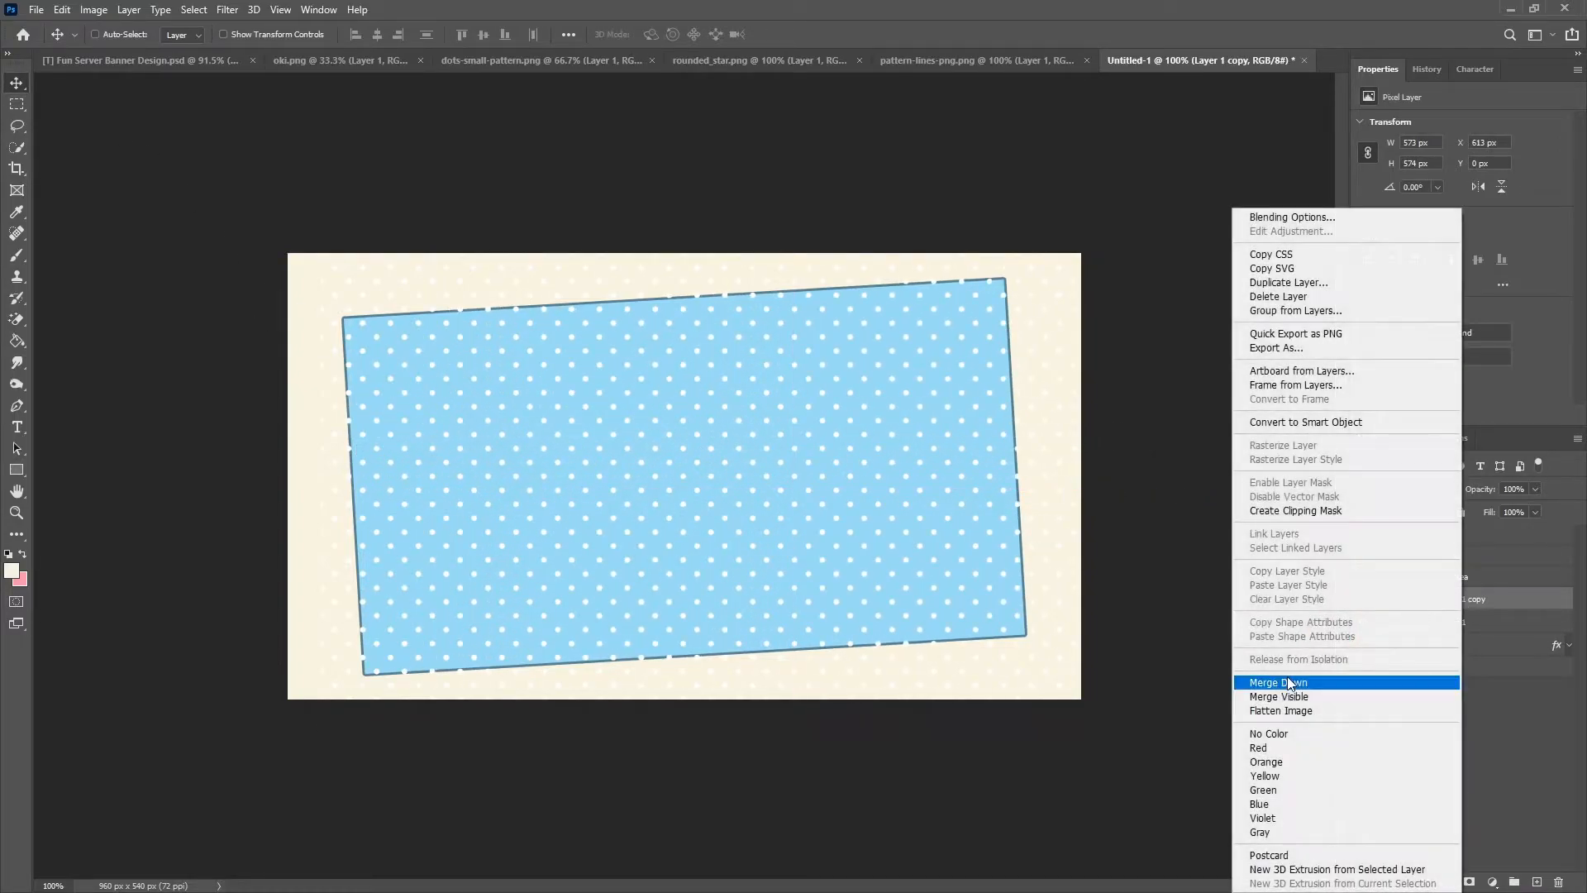
pyautogui.click(1368, 682)
# Rename the merged pattern layer as Dots and clip it to the tilted Base rectangle.
pyautogui.doubleClick(1463, 599)
pyautogui.write('Dots')
pyautogui.press('Return')
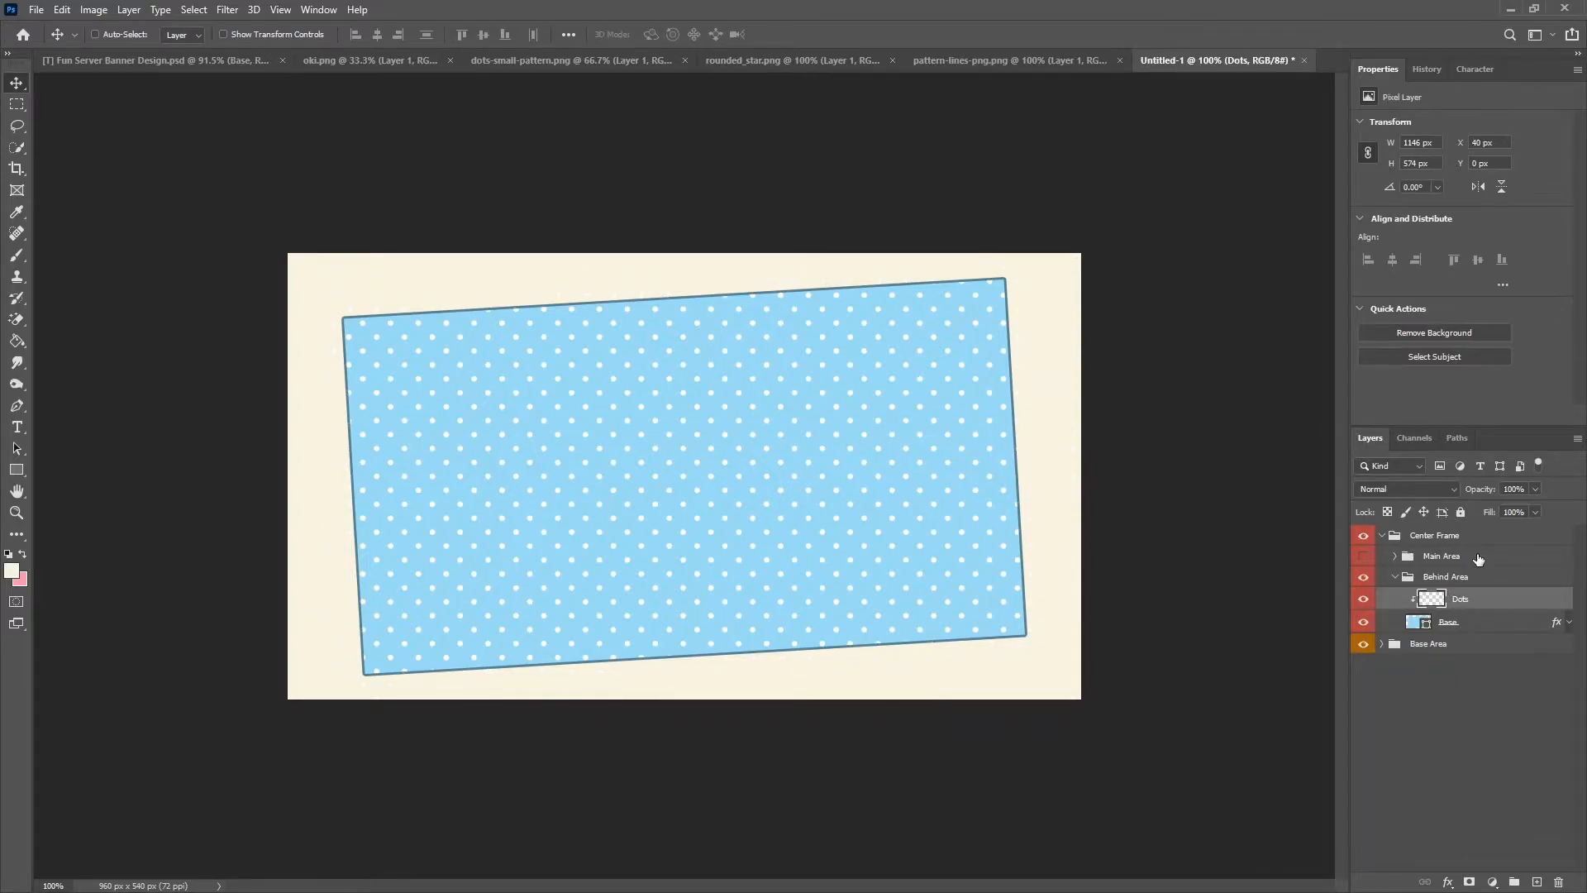
pyautogui.keyDown('alt'); pyautogui.click(1450, 610); pyautogui.keyUp('alt')
pyautogui.rightClick(1455, 609)
pyautogui.click(1484, 597)
pyautogui.keyDown('alt'); pyautogui.click(1471, 608); pyautogui.keyUp('alt')
pyautogui.click(1418, 714)
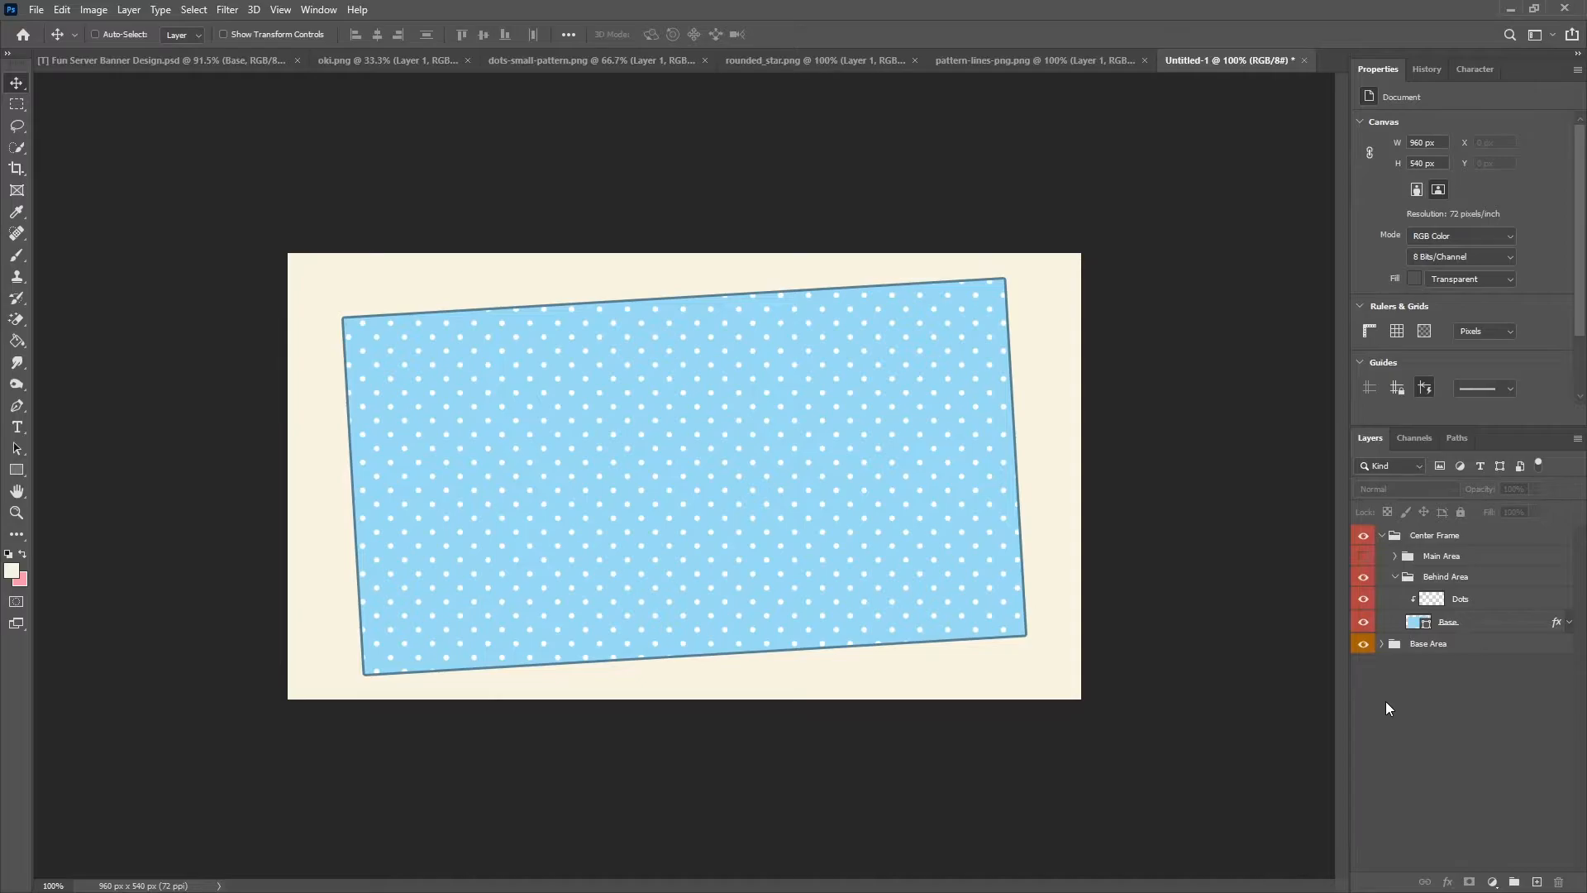
# Show the Main Area group again and collapse the Behind Area group.
pyautogui.click(1406, 578)
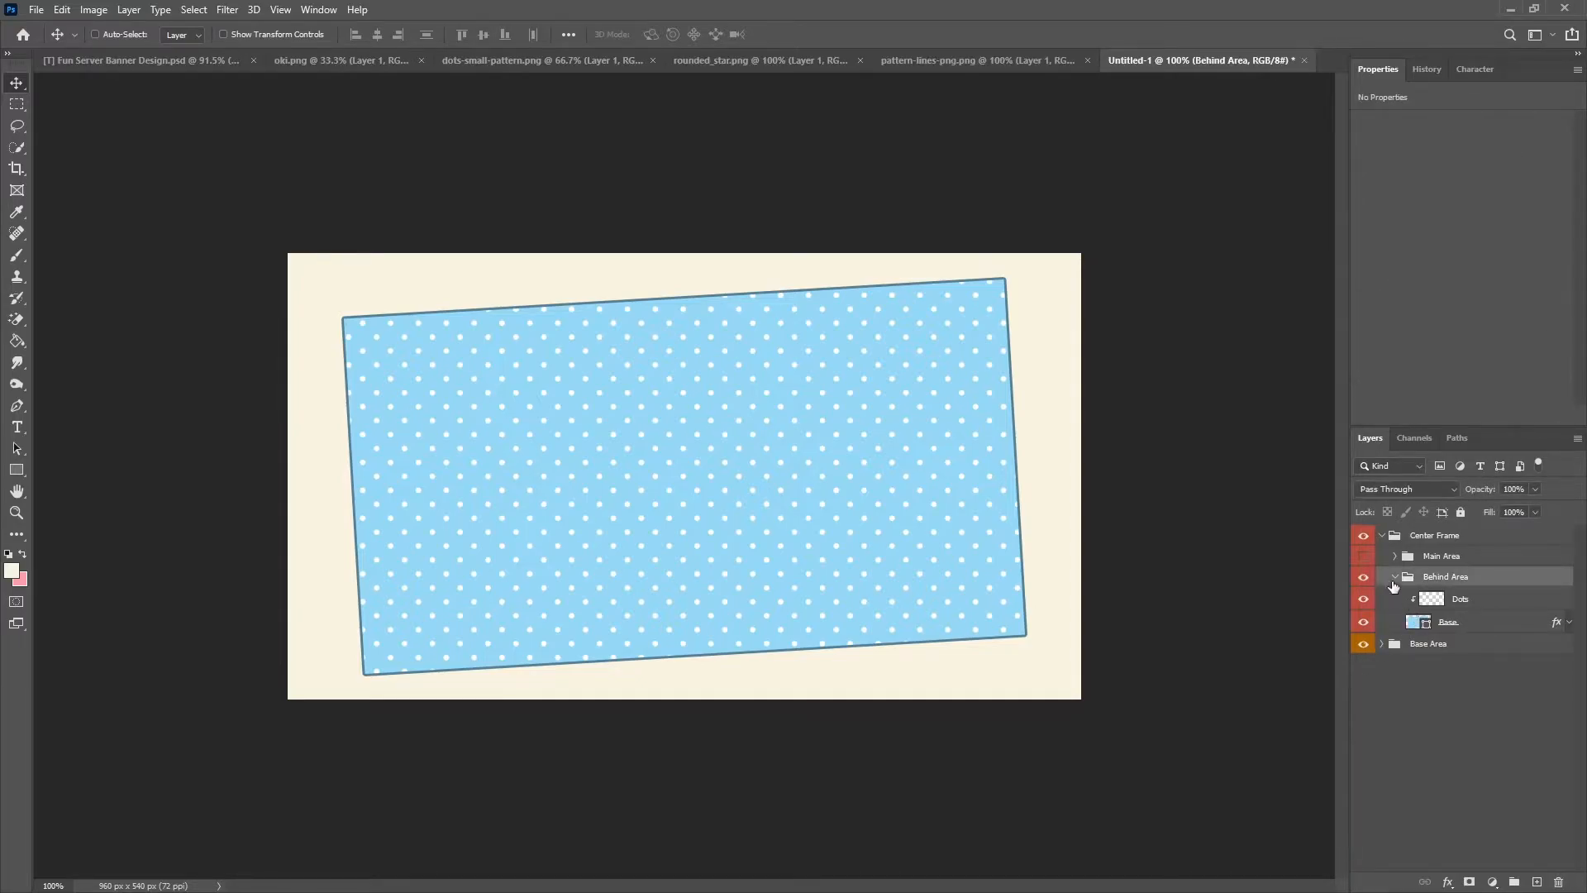
pyautogui.click(1364, 556)
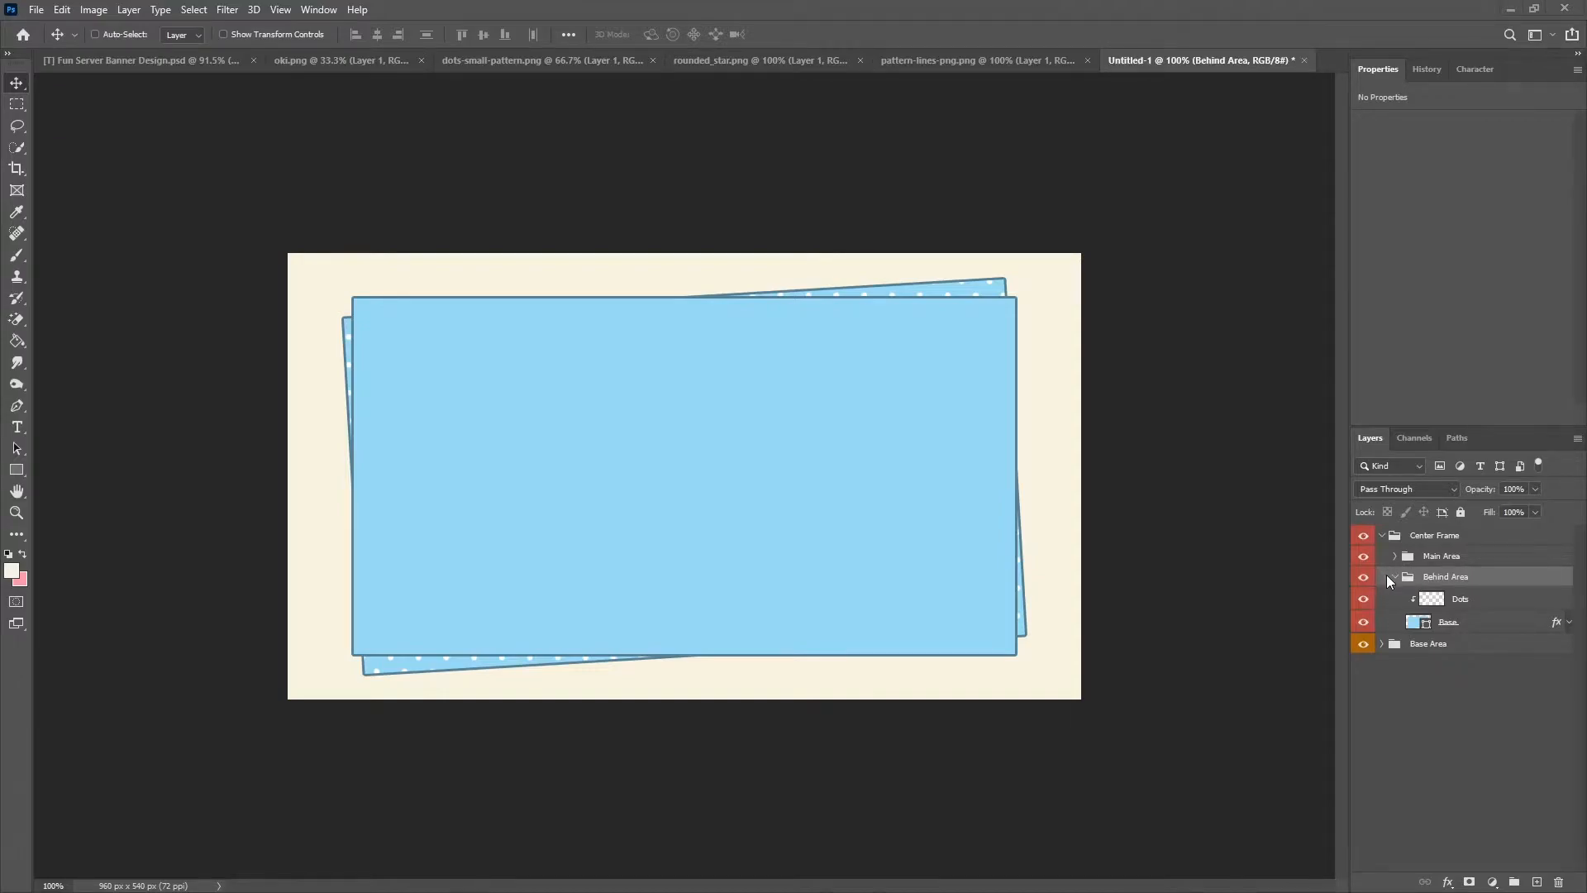
pyautogui.click(1395, 577)
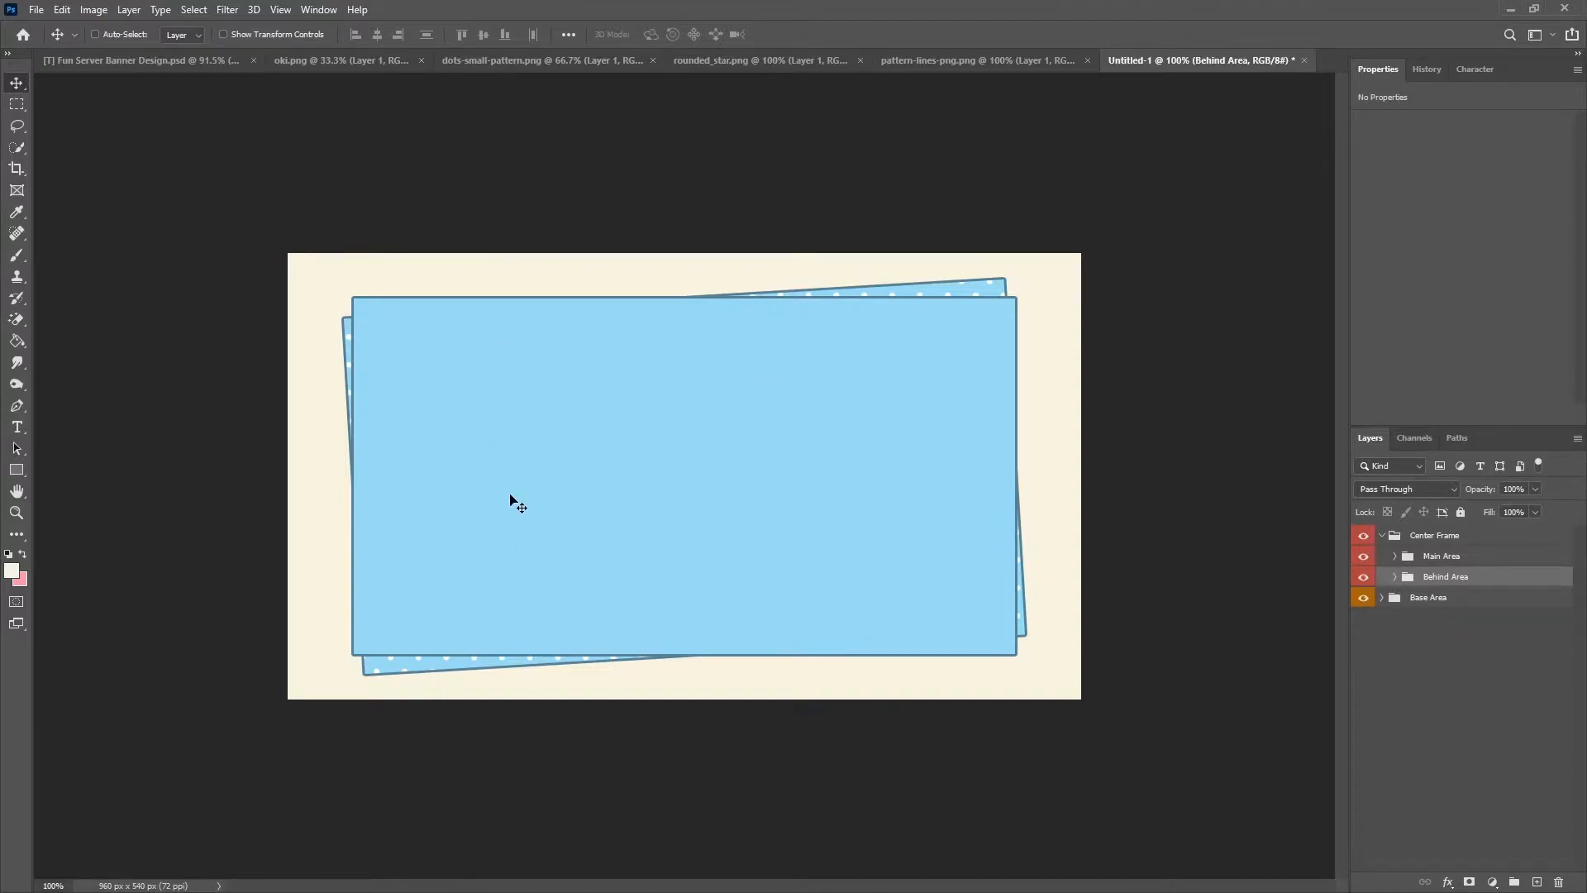
# Add a new layer above the Main Area group and place it in its own group named Image Display.
pyautogui.click(1468, 562)
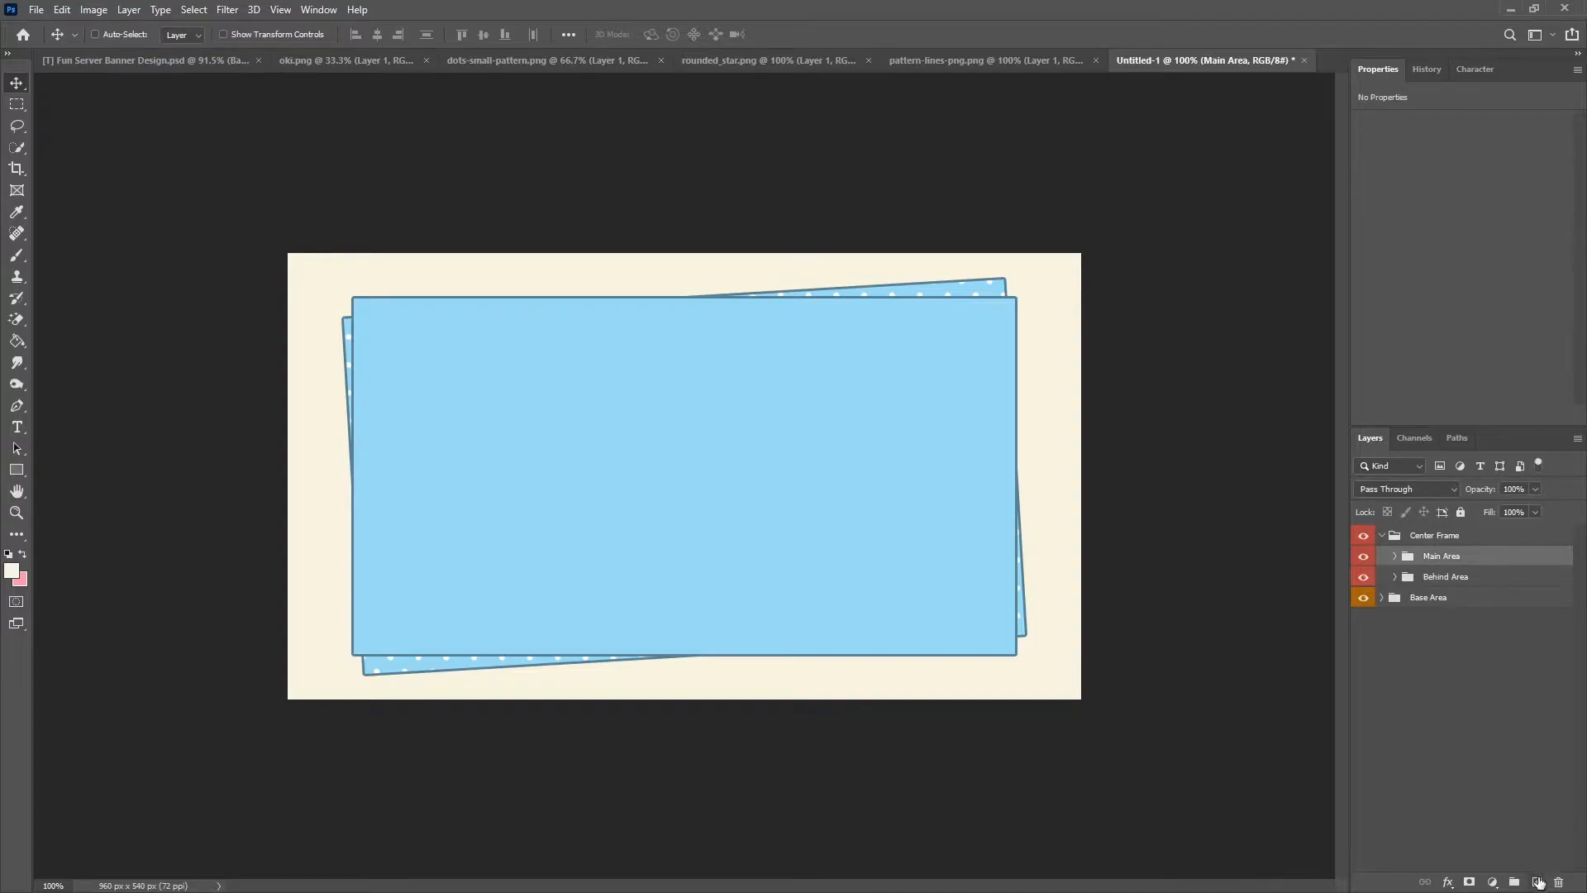
pyautogui.click(1536, 881)
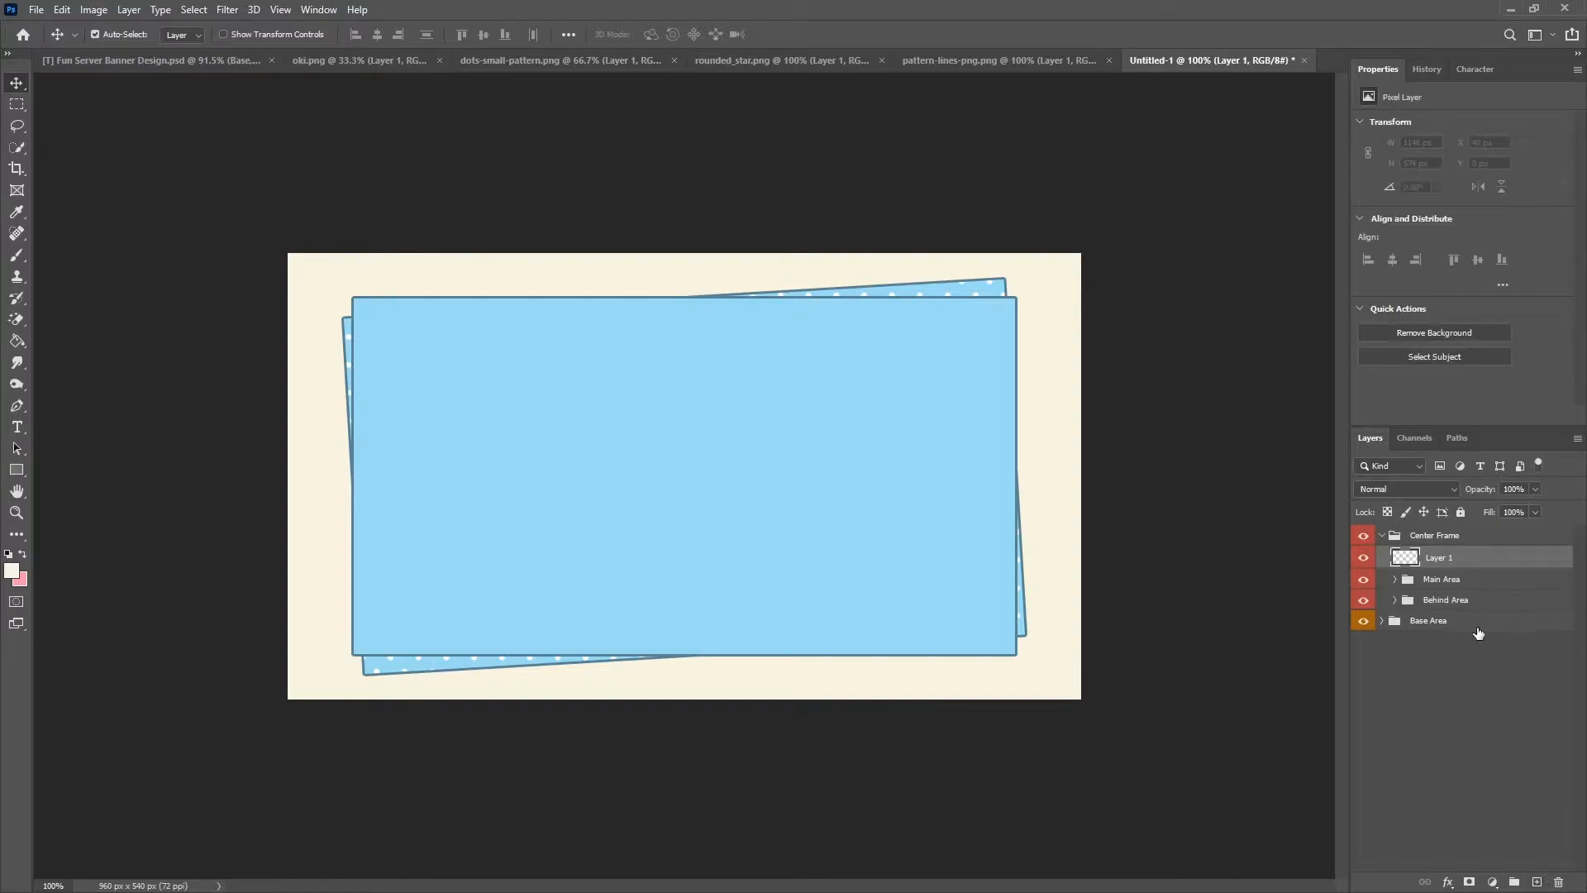
pyautogui.hotkey('ctrl', 'g')
pyautogui.doubleClick(1444, 555)
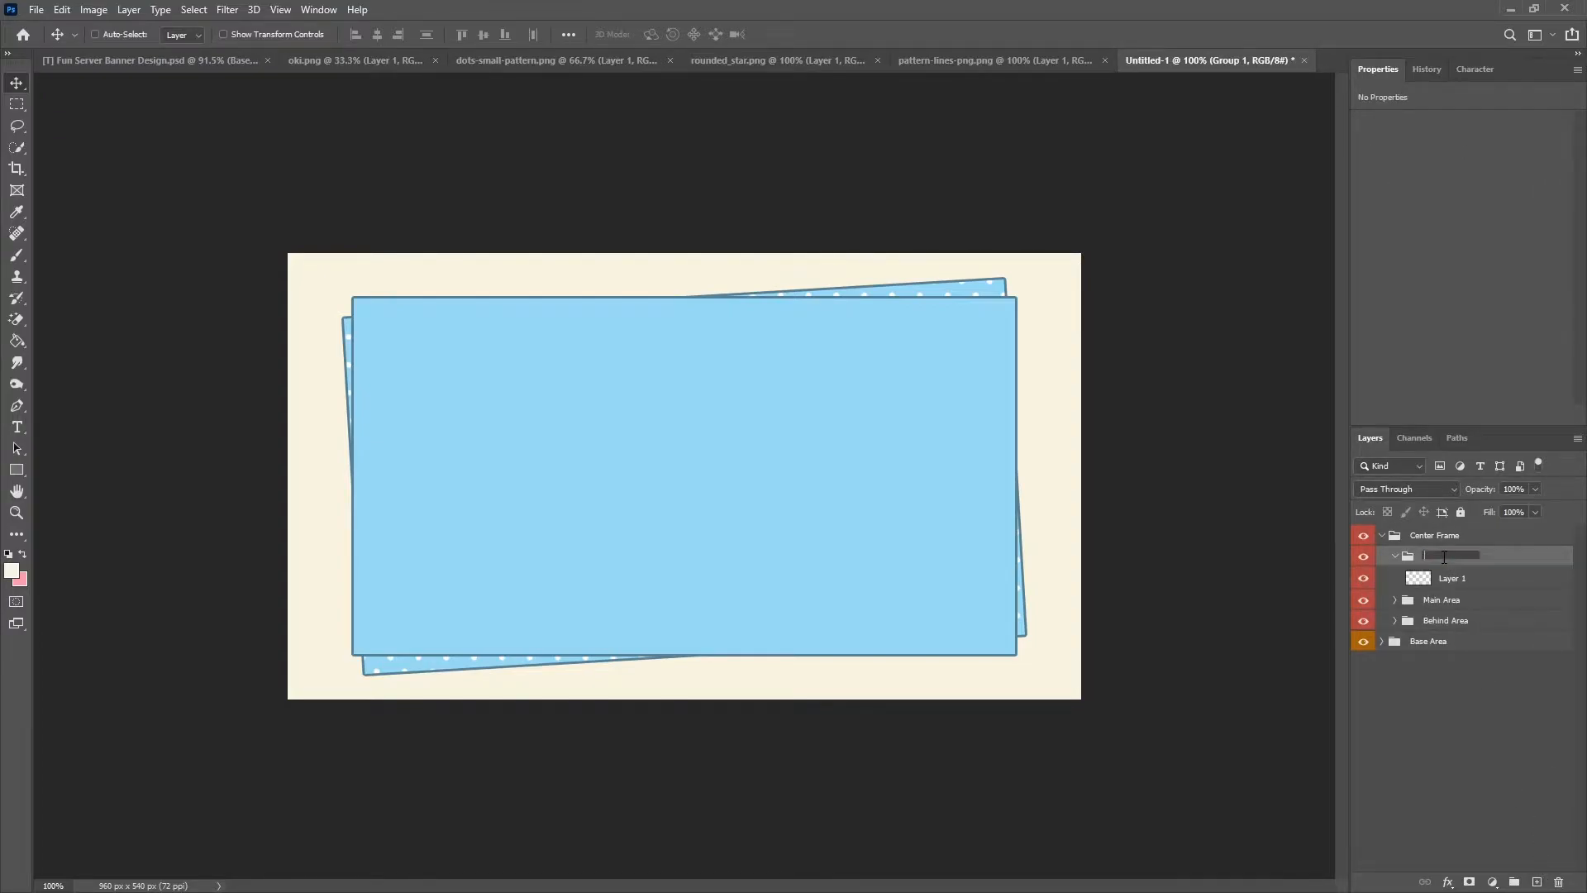
pyautogui.write('Image Display')
pyautogui.press('Return')
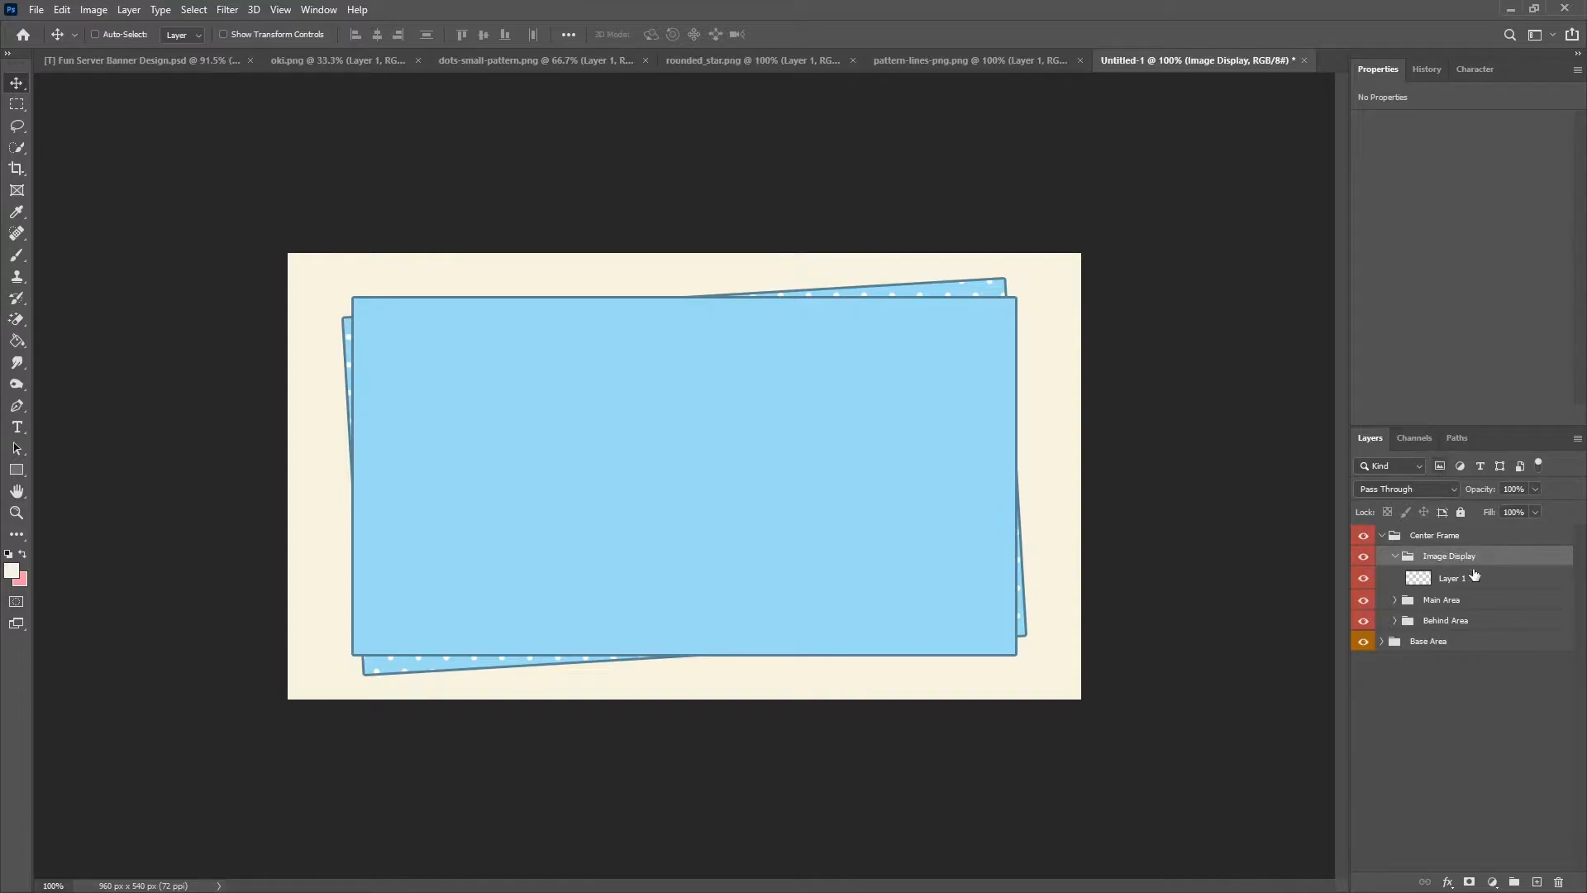
# Draw a white rectangle shape about 642 by 334 px over the blue frame, inside the Image Display group.
pyautogui.click(1470, 576)
pyautogui.click(11, 471)
pyautogui.click(6, 472)
pyautogui.click(182, 35)
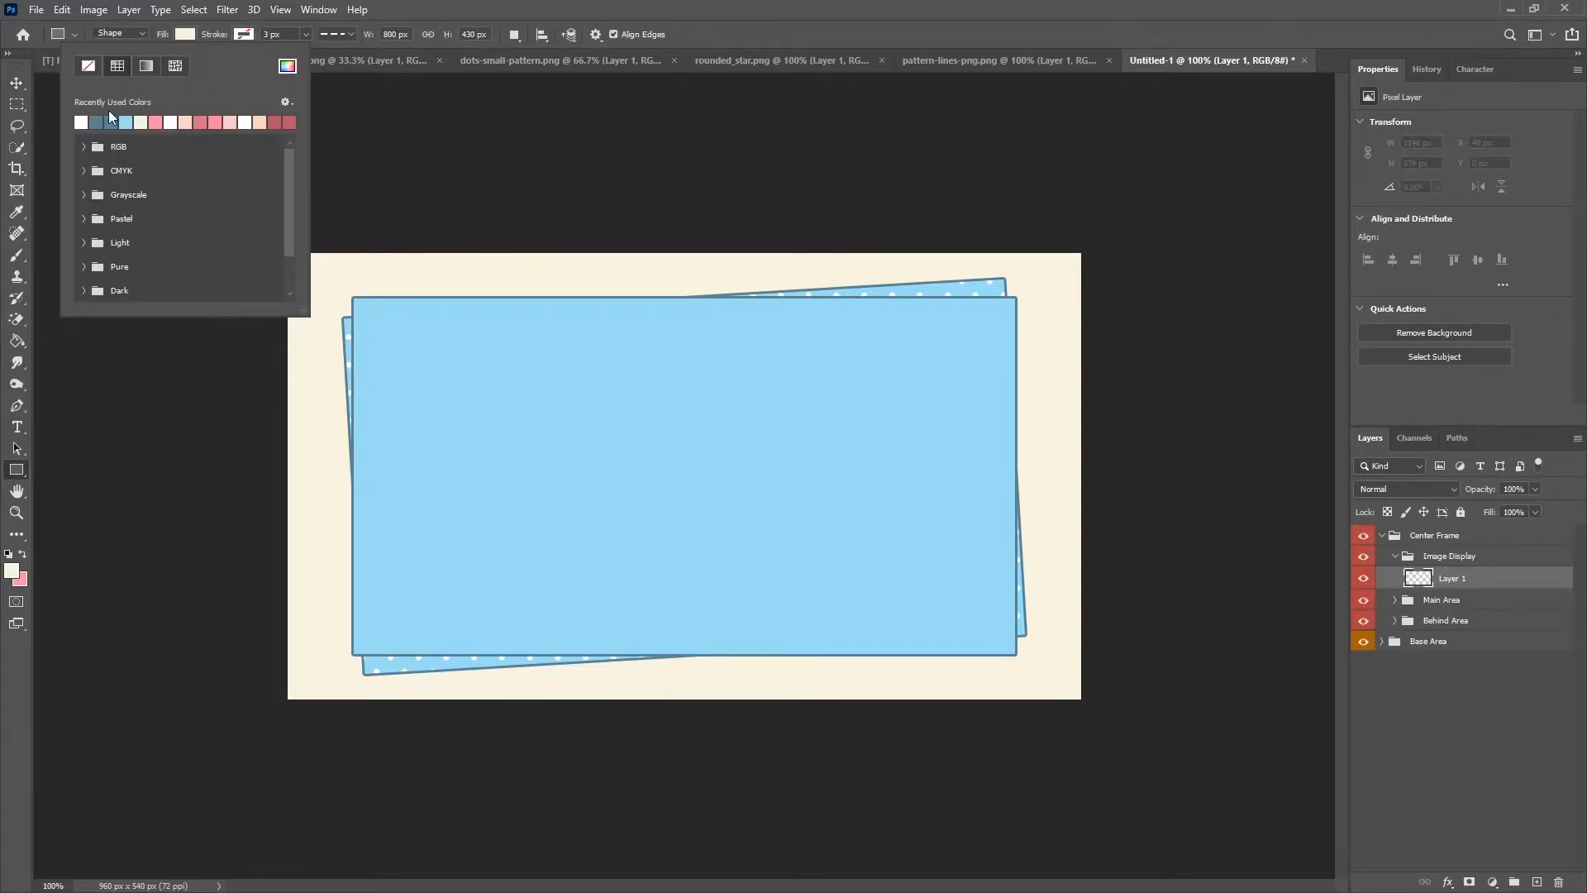
pyautogui.doubleClick(80, 122)
pyautogui.moveTo(432, 317); pyautogui.dragTo(964, 592)
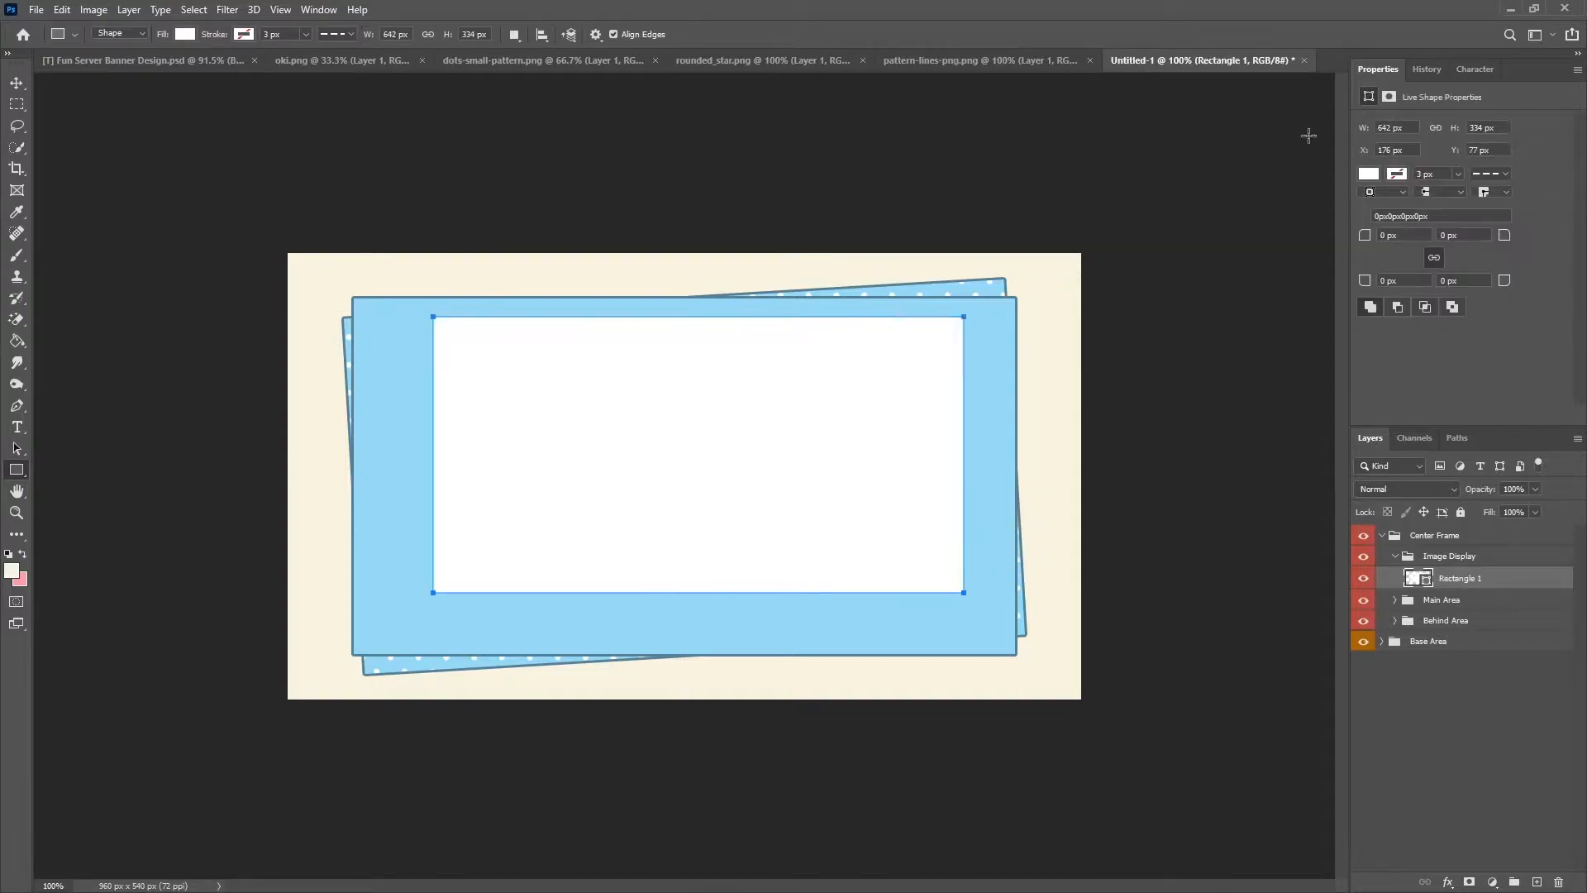
# Resize the white rectangle to 760 px wide and 330 px high and center it horizontally in the upper part of the blue frame.
pyautogui.click(1403, 127)
pyautogui.write('760')
pyautogui.press('Return')
pyautogui.click(1507, 126)
pyautogui.write('330')
pyautogui.press('Return')
pyautogui.click(17, 82)
pyautogui.moveTo(832, 460); pyautogui.dragTo(769, 453)
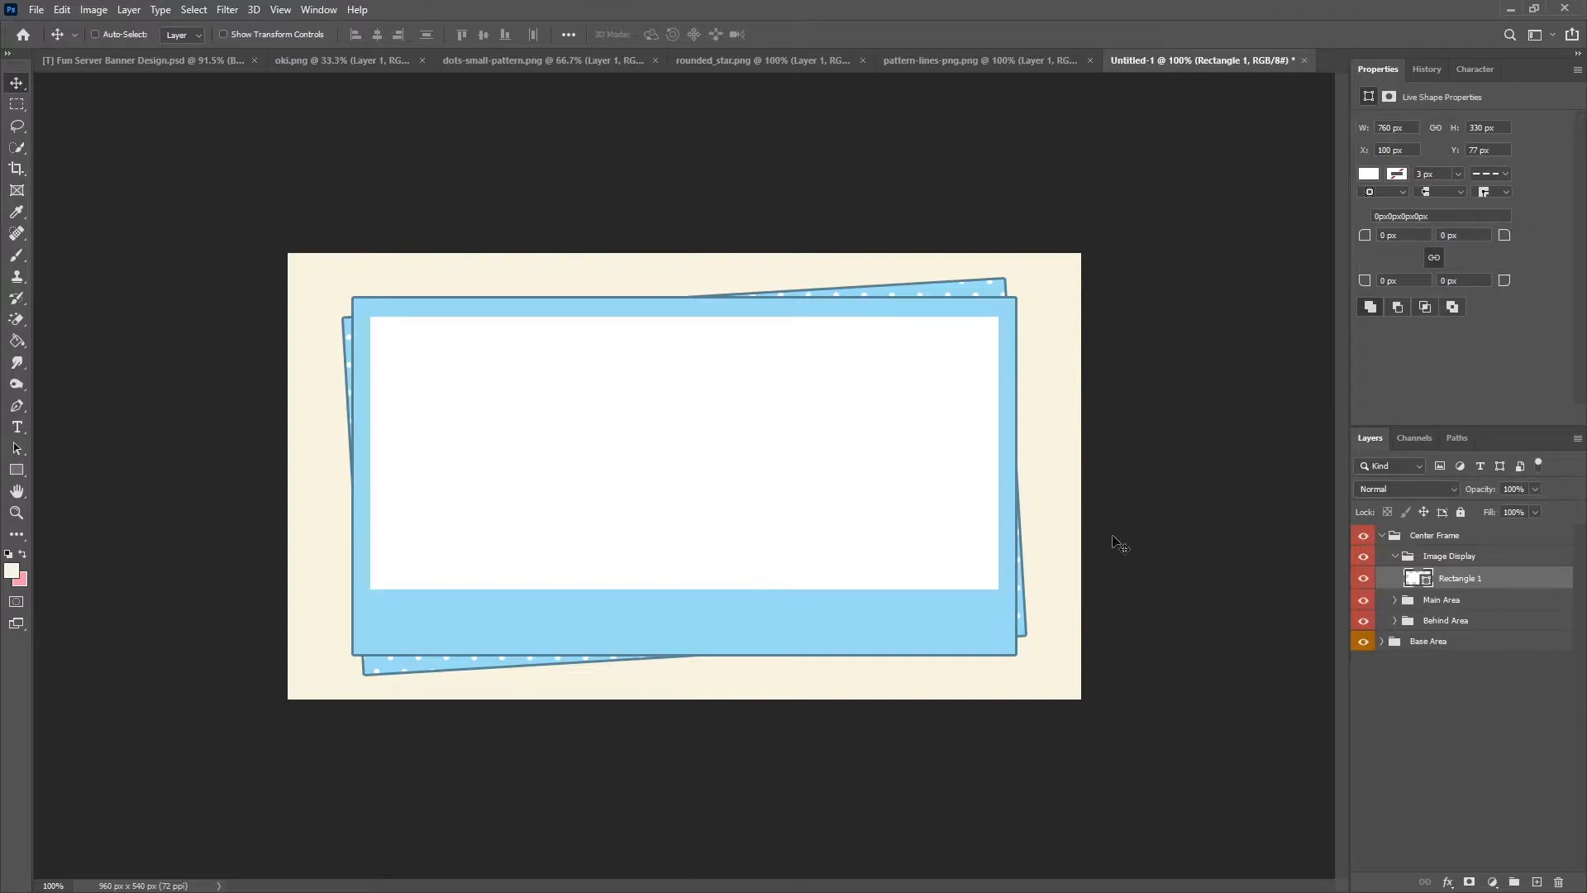
# Add a 3 px outside stroke in colour f7cac9 to the white rectangle in the Image Display group.
pyautogui.click(1473, 560)
pyautogui.click(1472, 583)
pyautogui.rightClick(1472, 585)
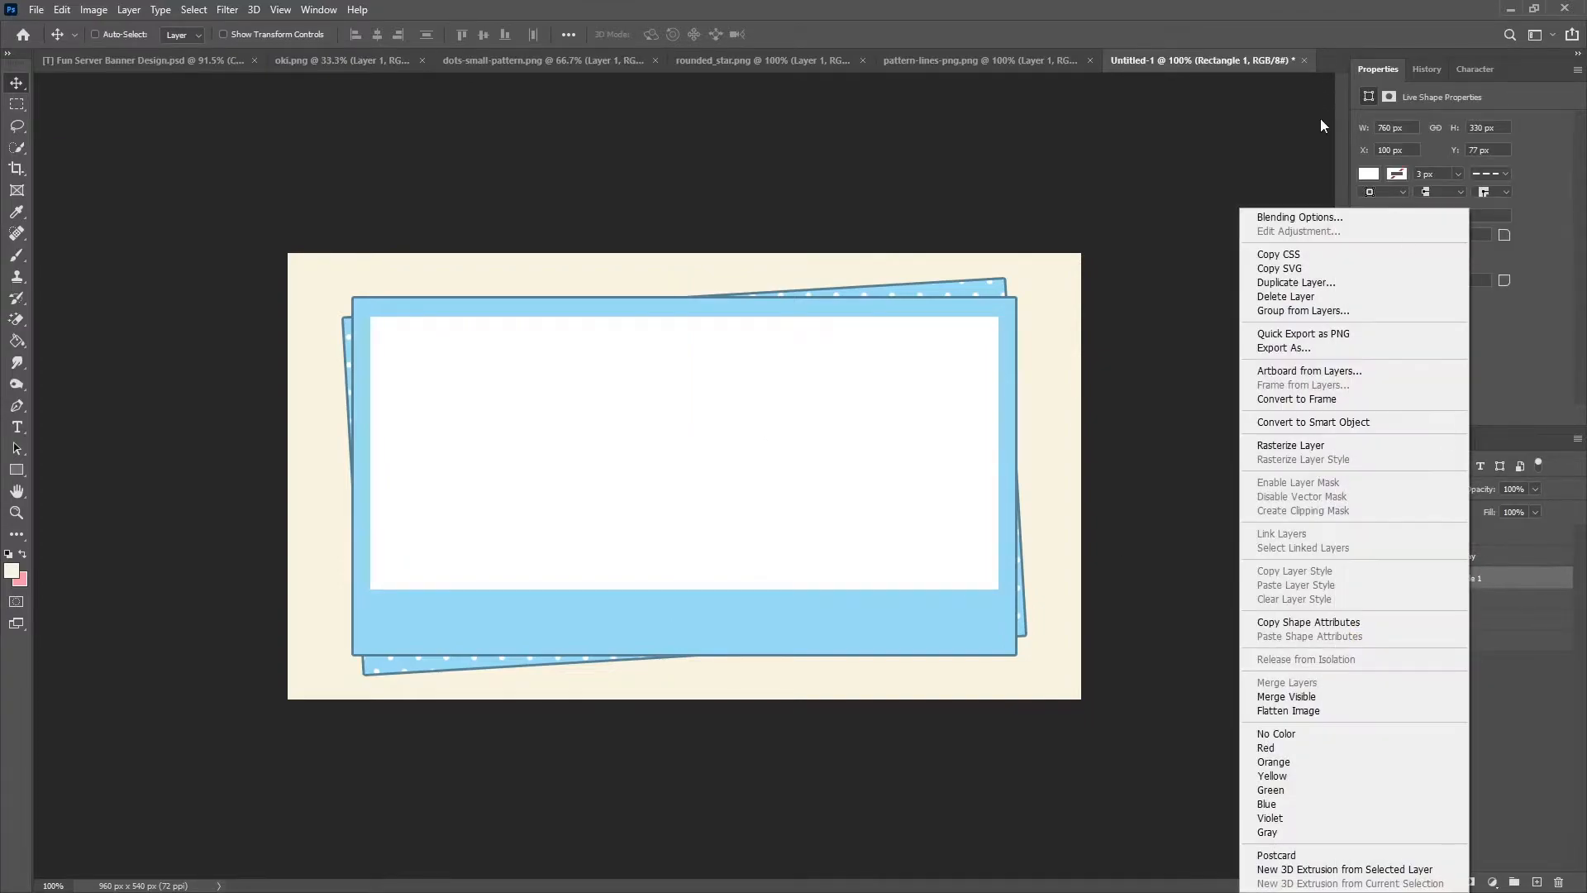
pyautogui.click(1303, 216)
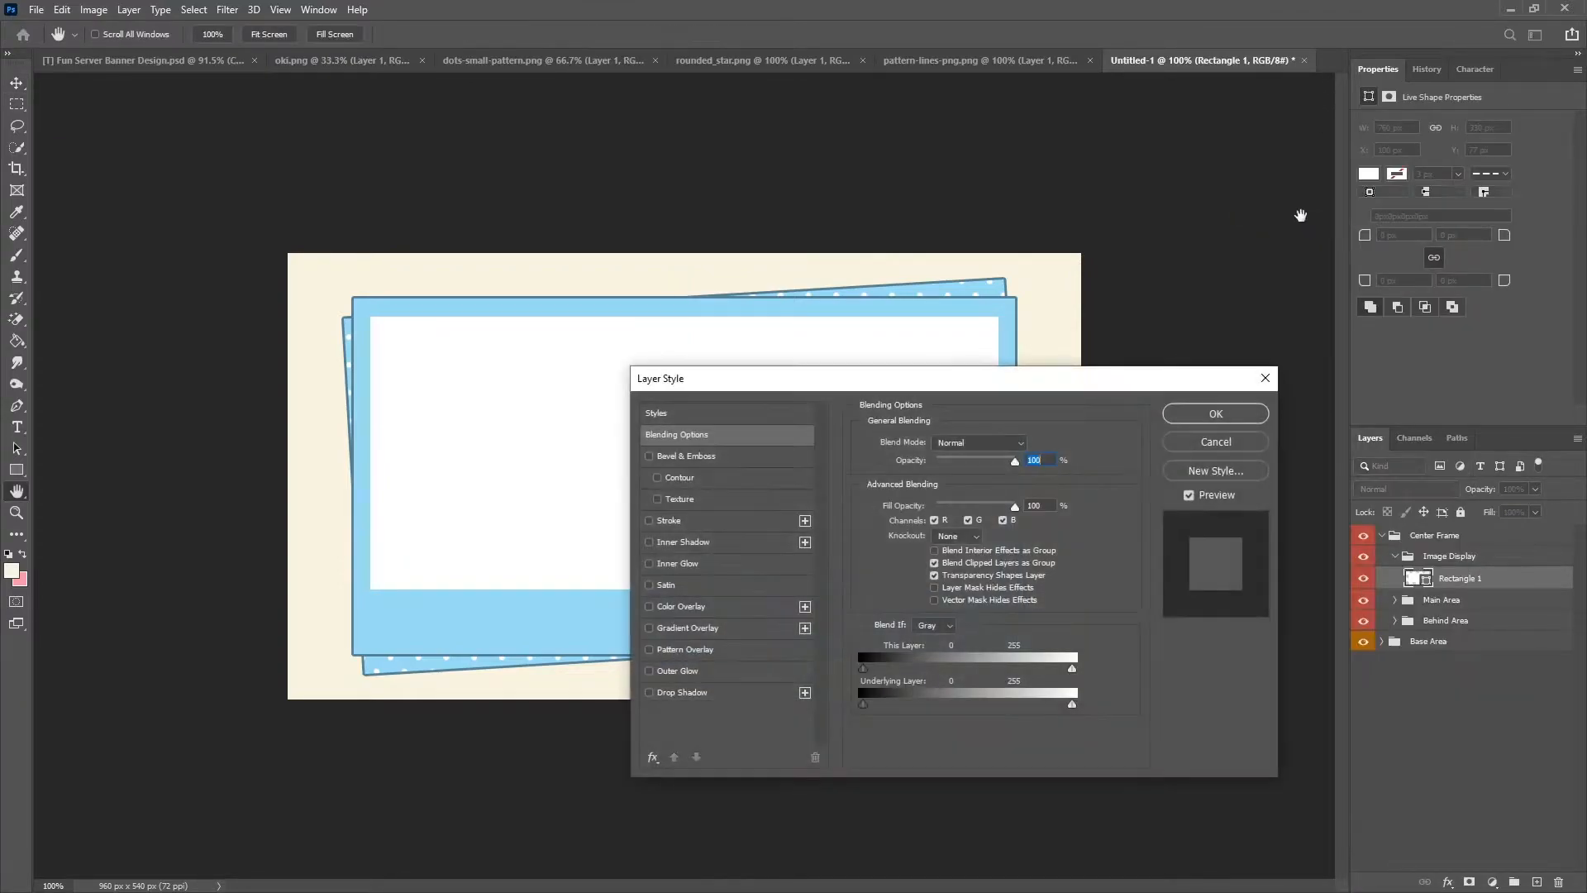
pyautogui.click(688, 525)
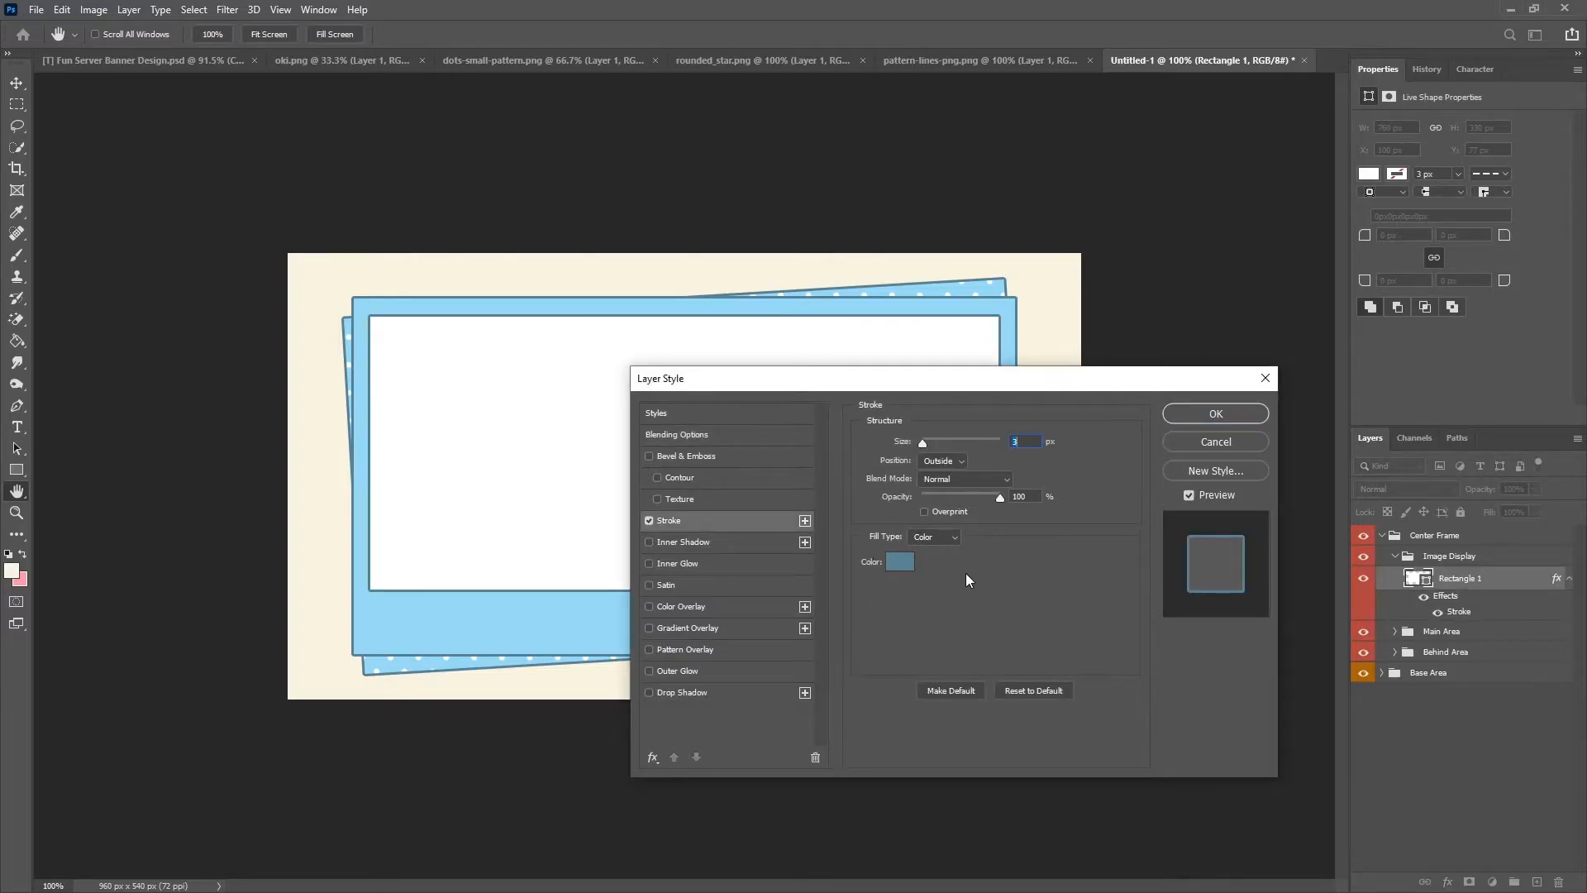
pyautogui.click(905, 565)
pyautogui.write('f7cac9')
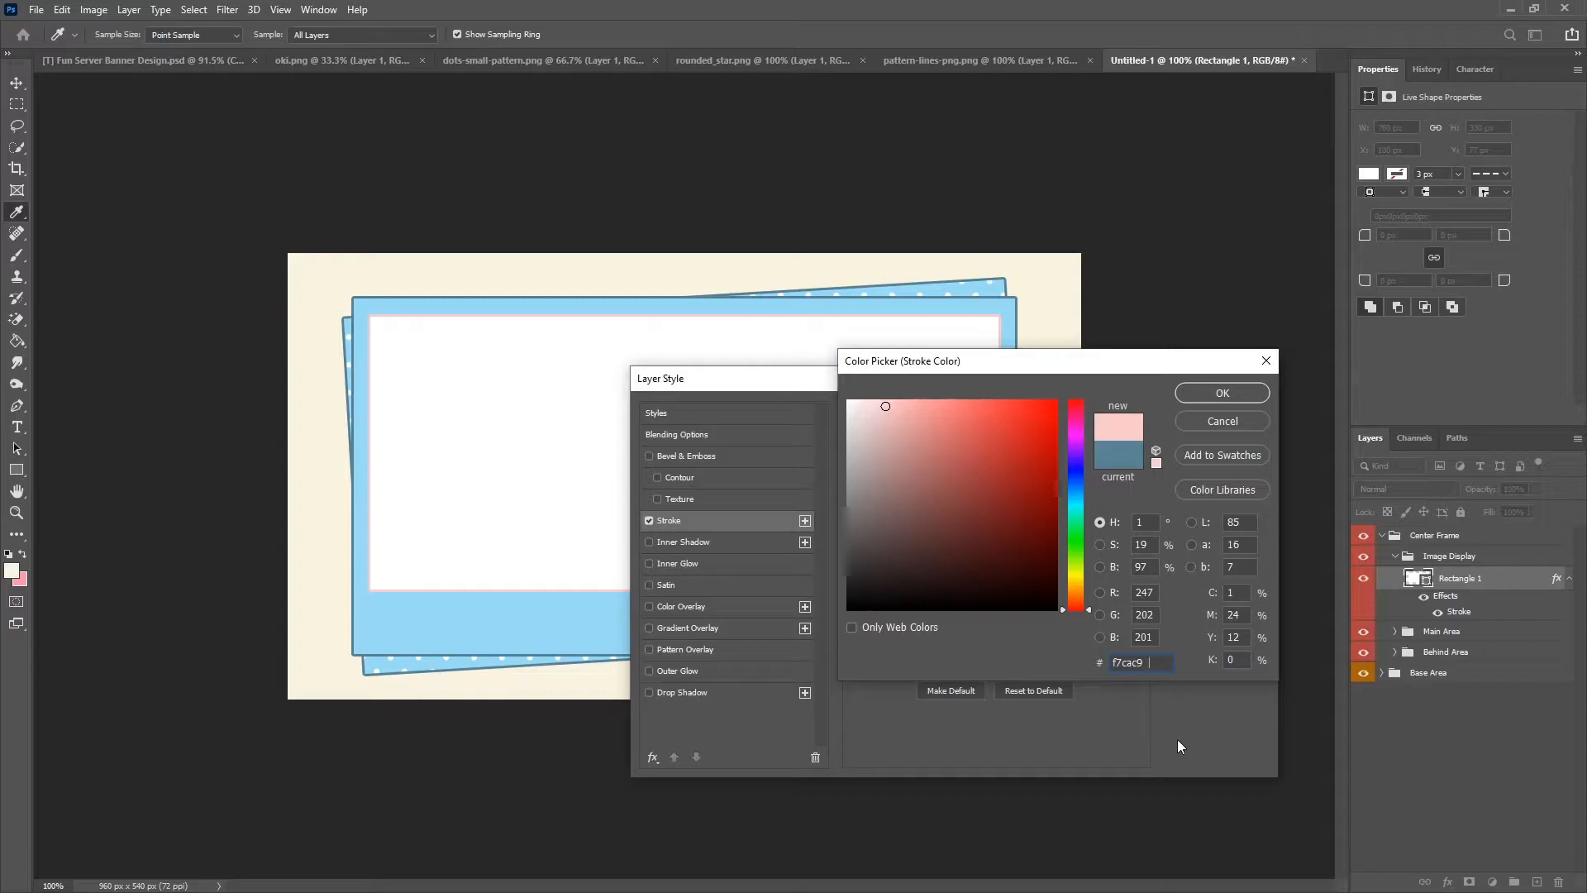
pyautogui.click(1227, 395)
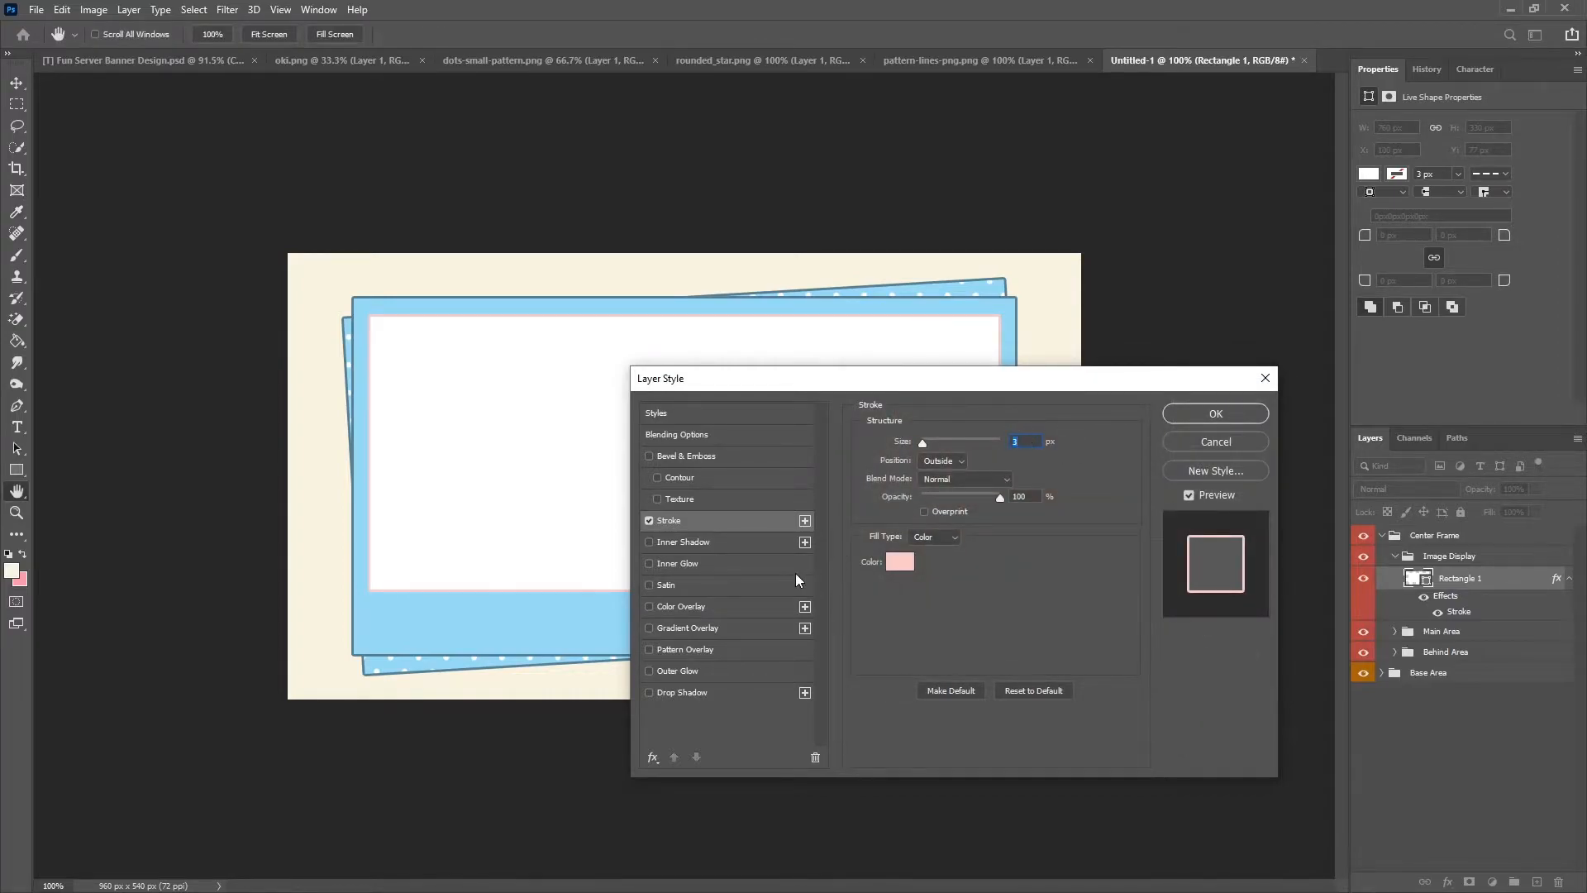
# Add an inner shadow to the white rectangle with 74% opacity, 18% choke and 9 px size, and collapse its effects list.
pyautogui.click(649, 541)
pyautogui.click(678, 541)
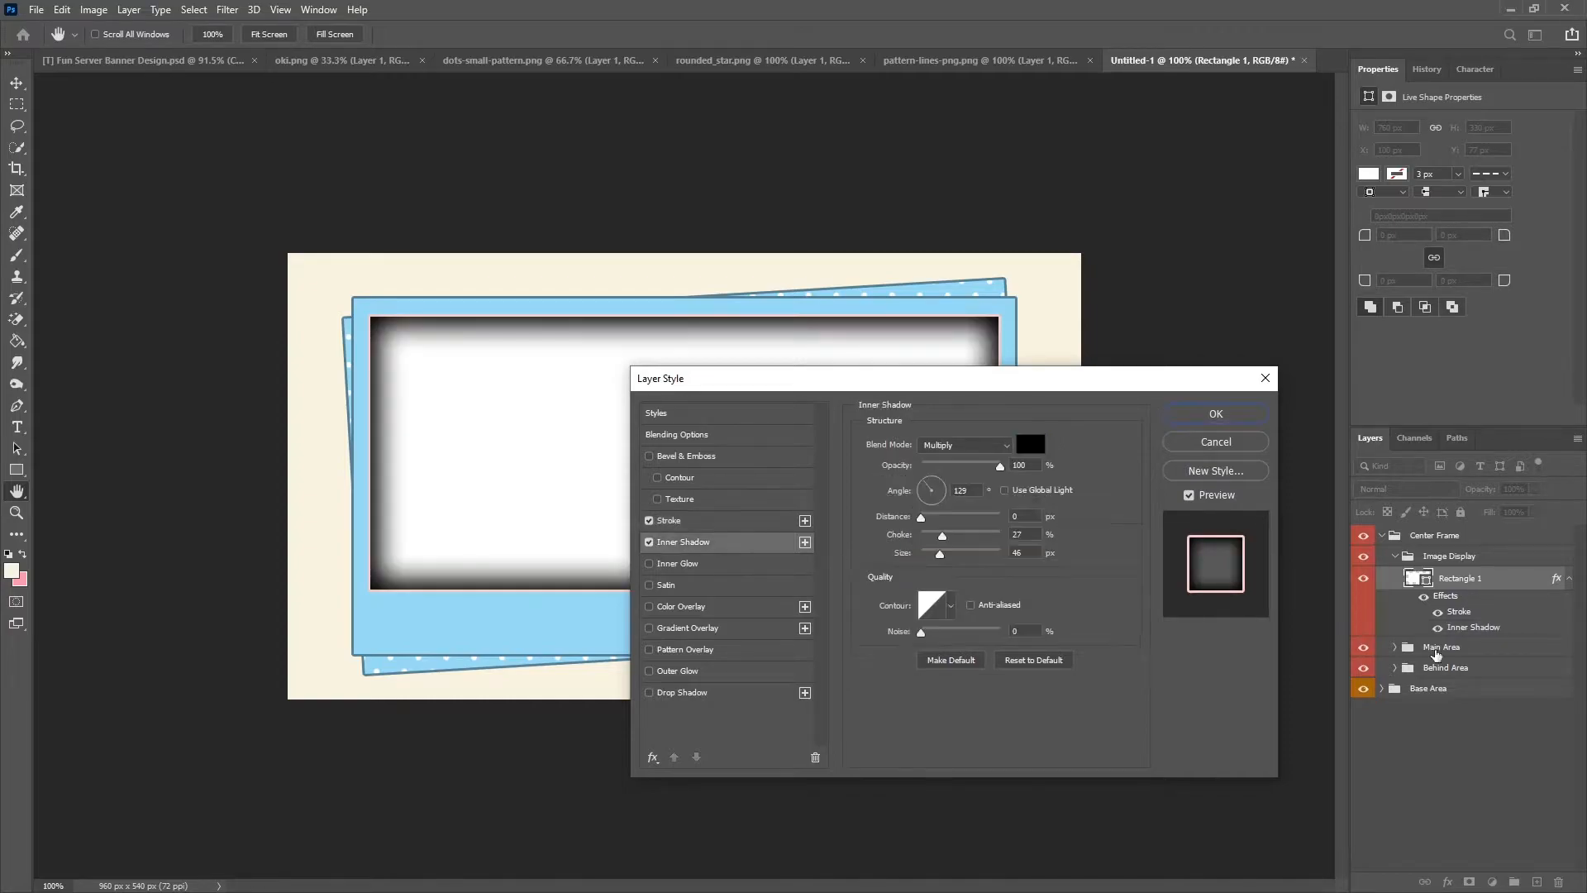
pyautogui.click(900, 465)
pyautogui.write('74')
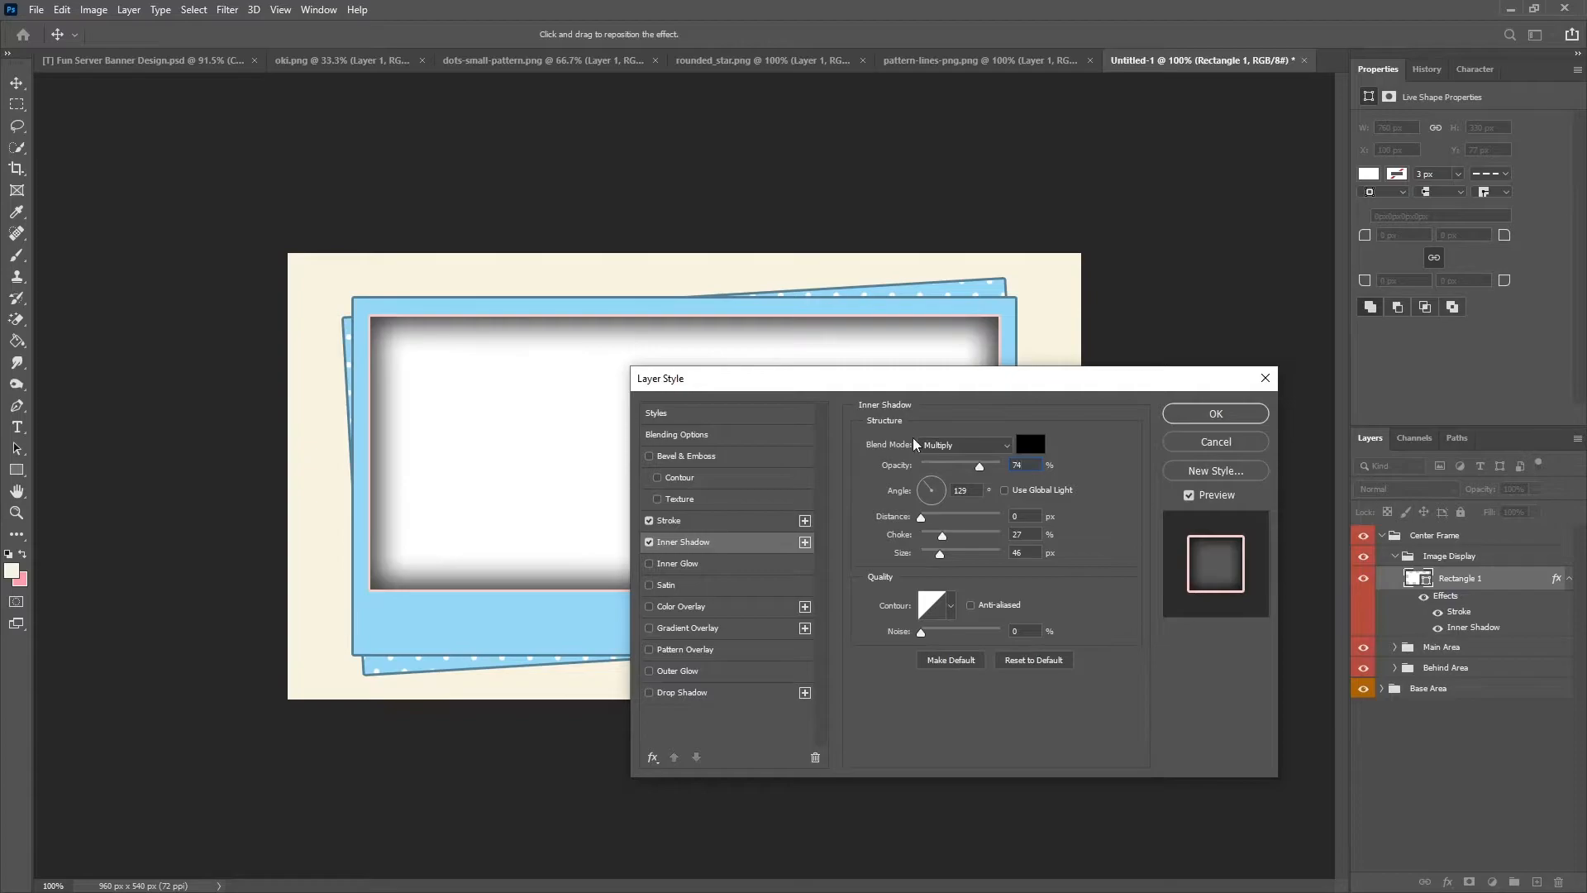
pyautogui.click(1039, 542)
pyautogui.write('18')
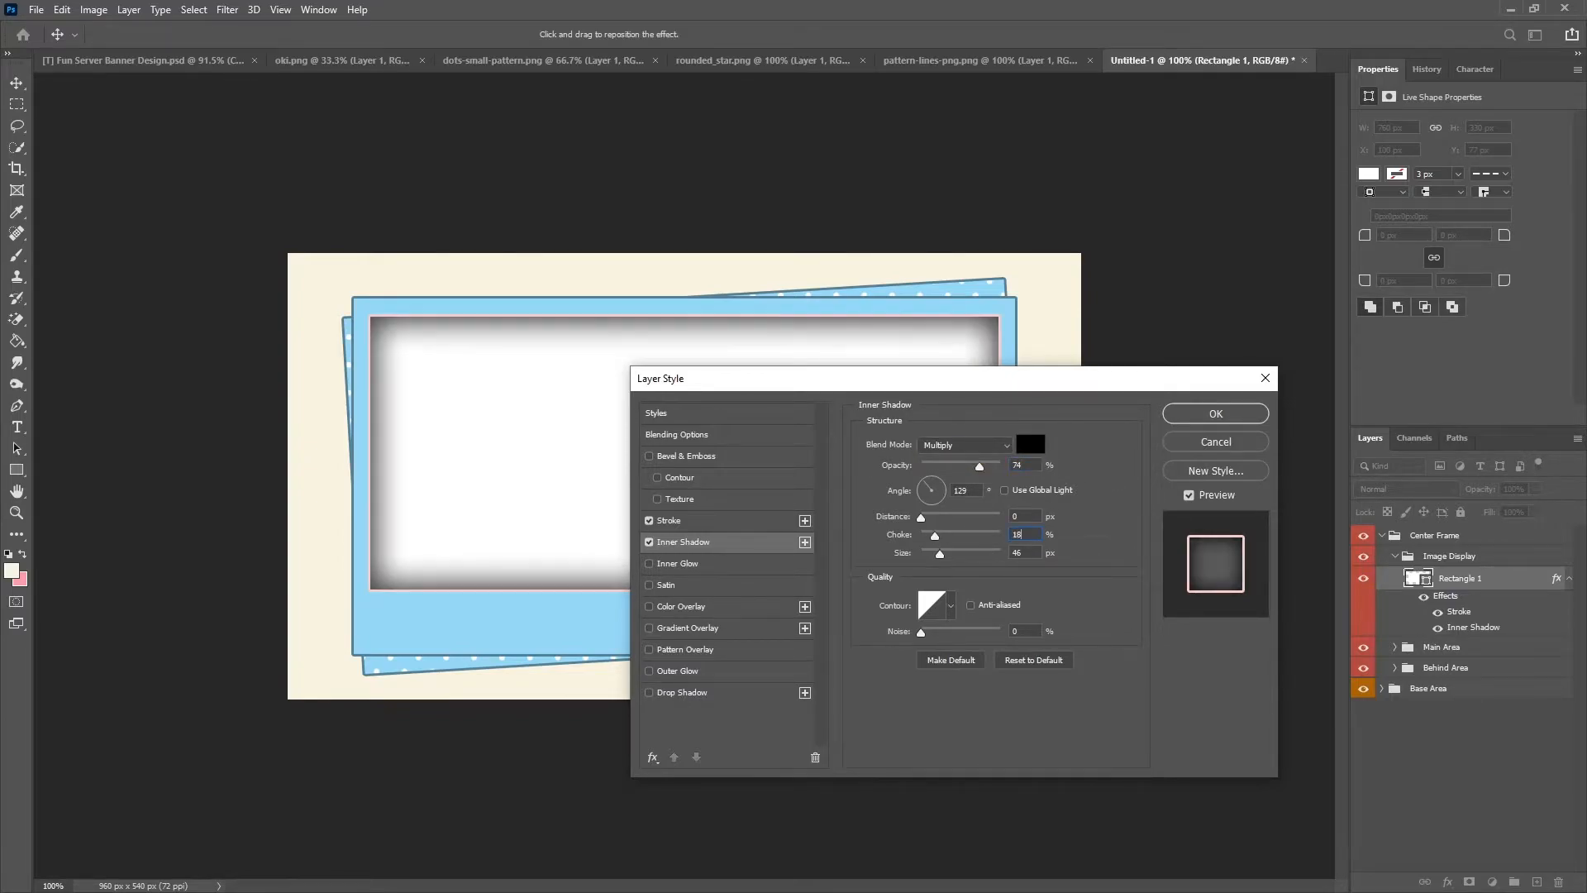
pyautogui.click(1008, 556)
pyautogui.write('9')
pyautogui.click(1191, 416)
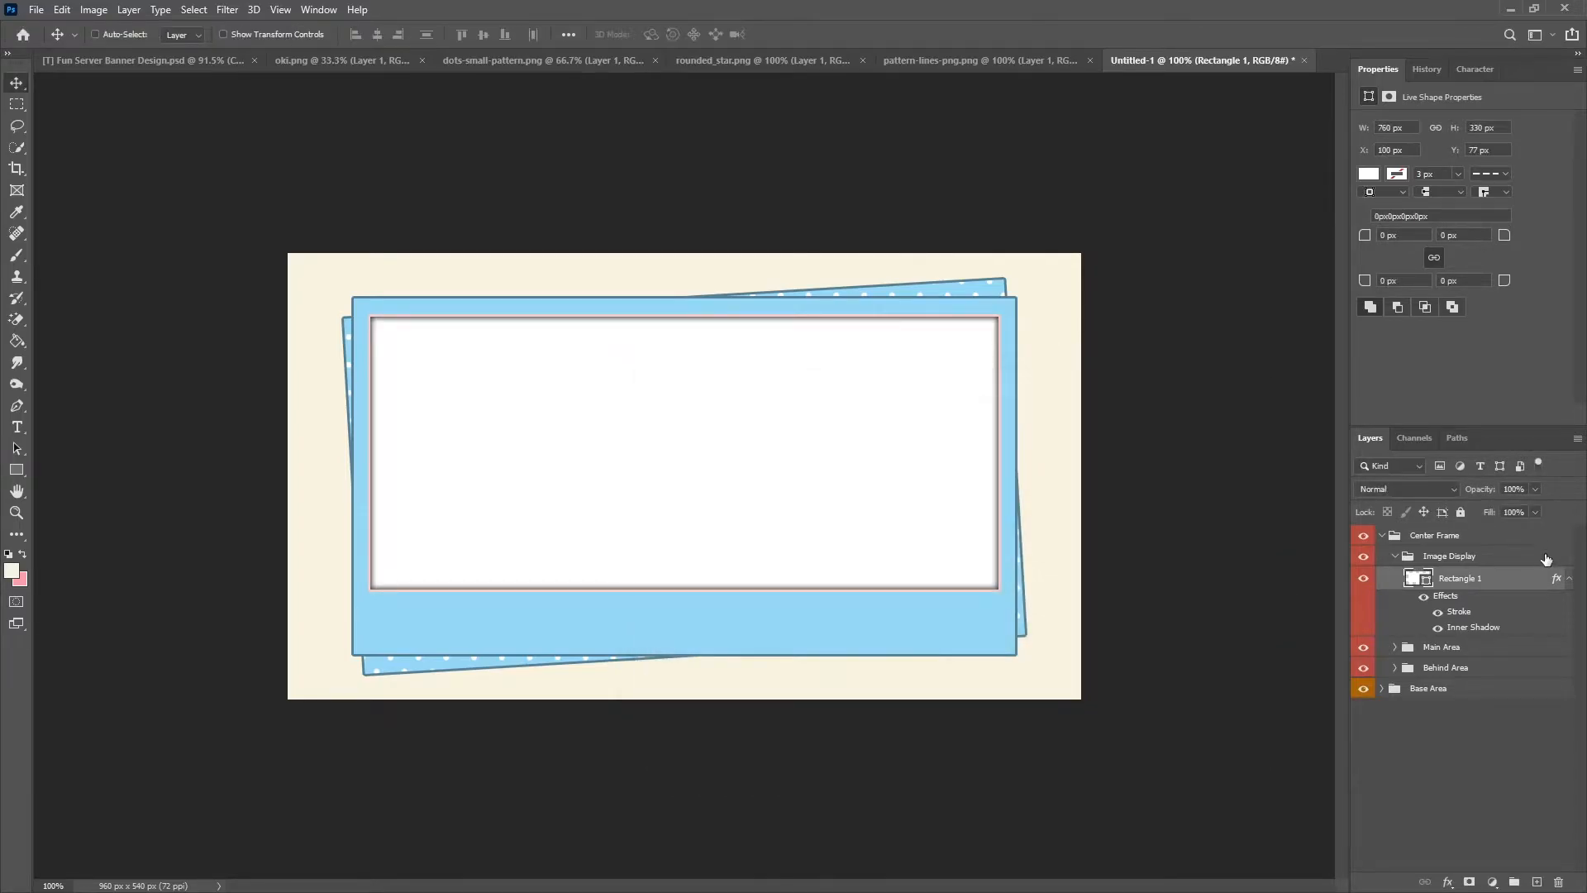
pyautogui.click(1568, 580)
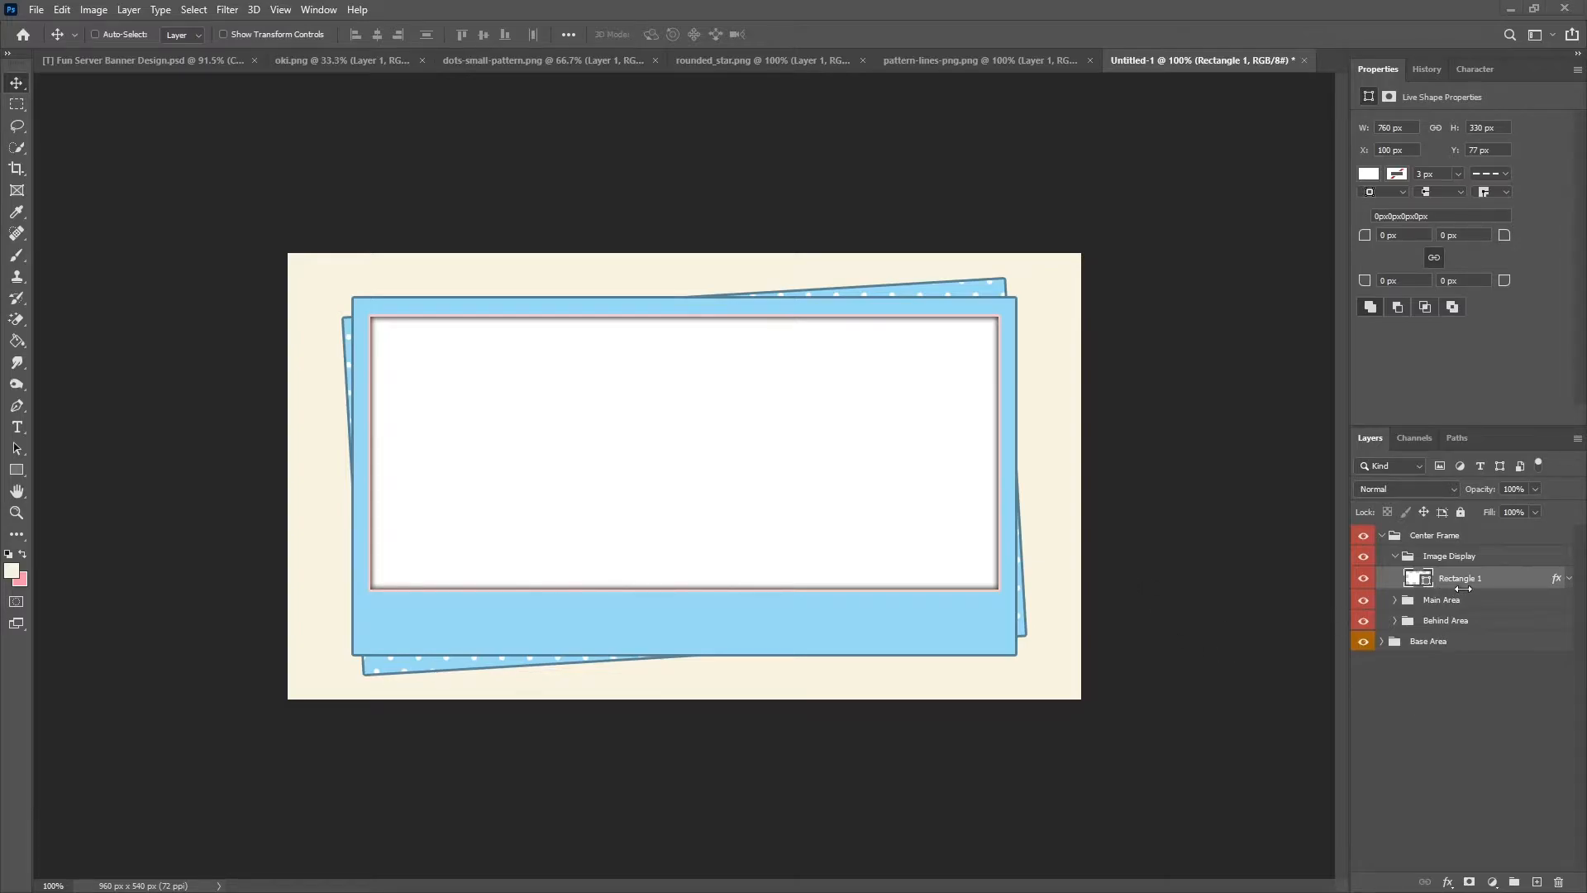
# Paste the copied cherry-blossom landscape picture above the white rectangle and clip it to the rectangle.
pyautogui.hotkey('ctrl', 'v')
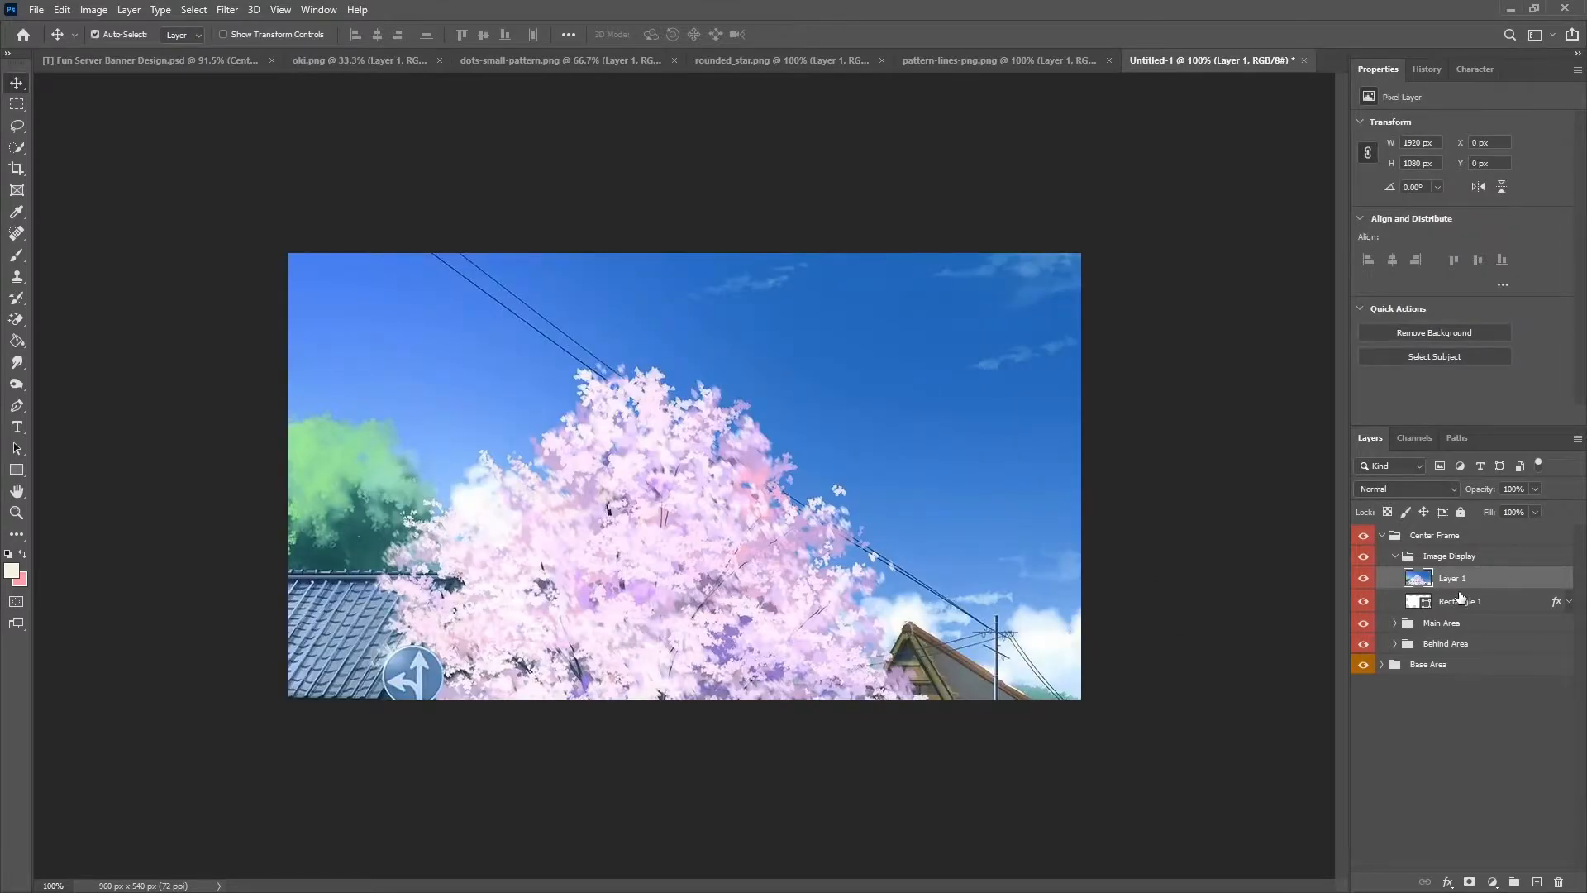
pyautogui.keyDown('alt'); pyautogui.click(1464, 596); pyautogui.keyUp('alt')
# Scale the pasted landscape down to about 866 by 487 px and position it to fill the image display area.
pyautogui.hotkey('ctrl', 't')
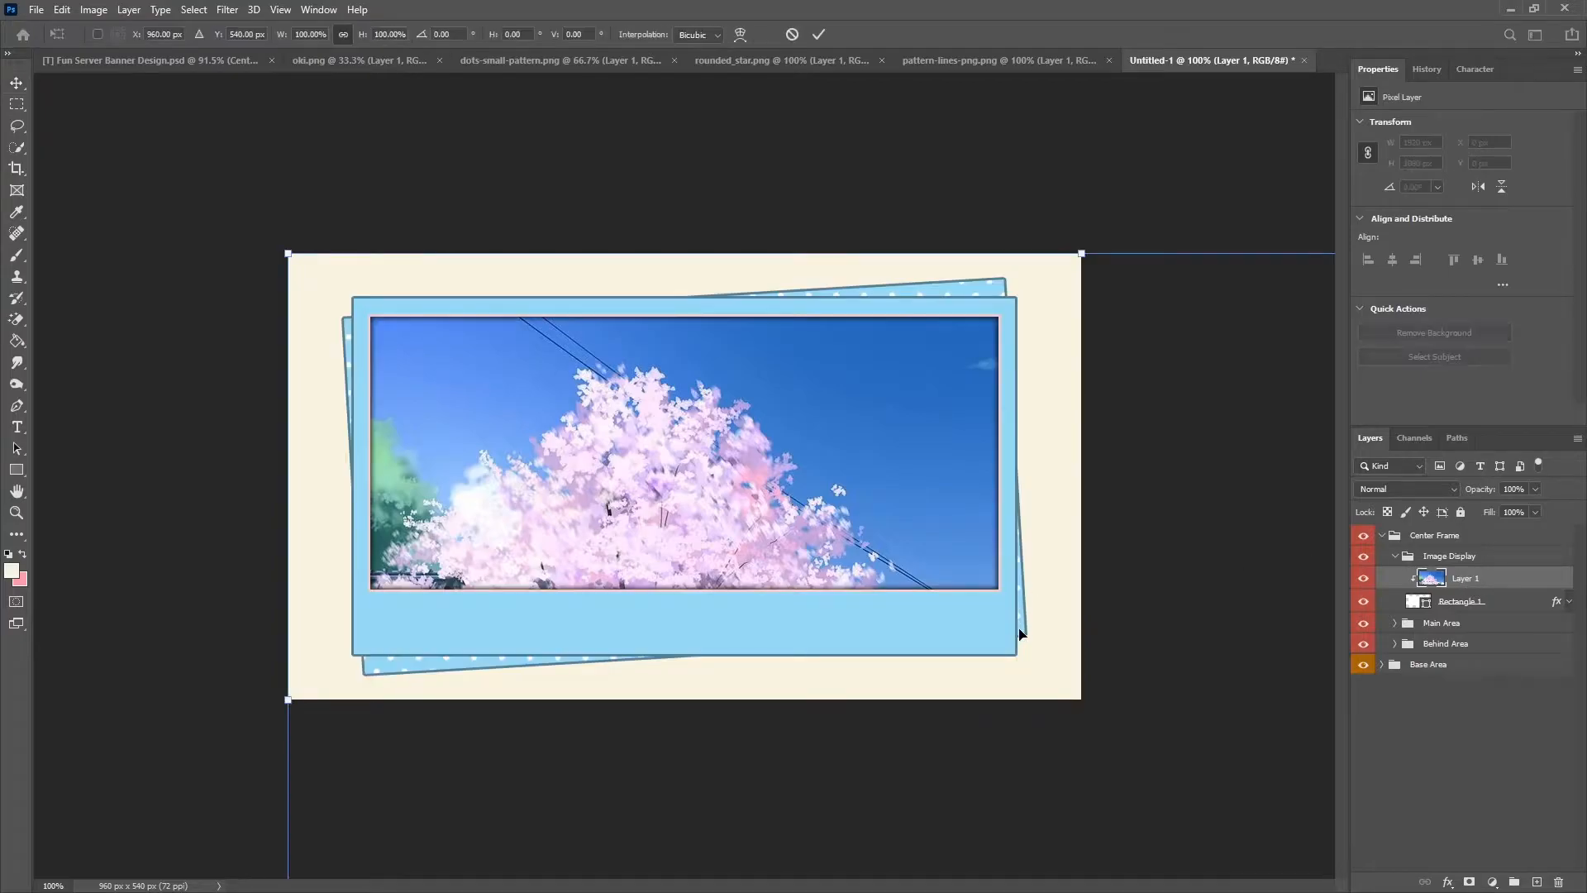
pyautogui.hotkey('ctrl', '0')
pyautogui.moveTo(1162, 743); pyautogui.dragTo(829, 533)
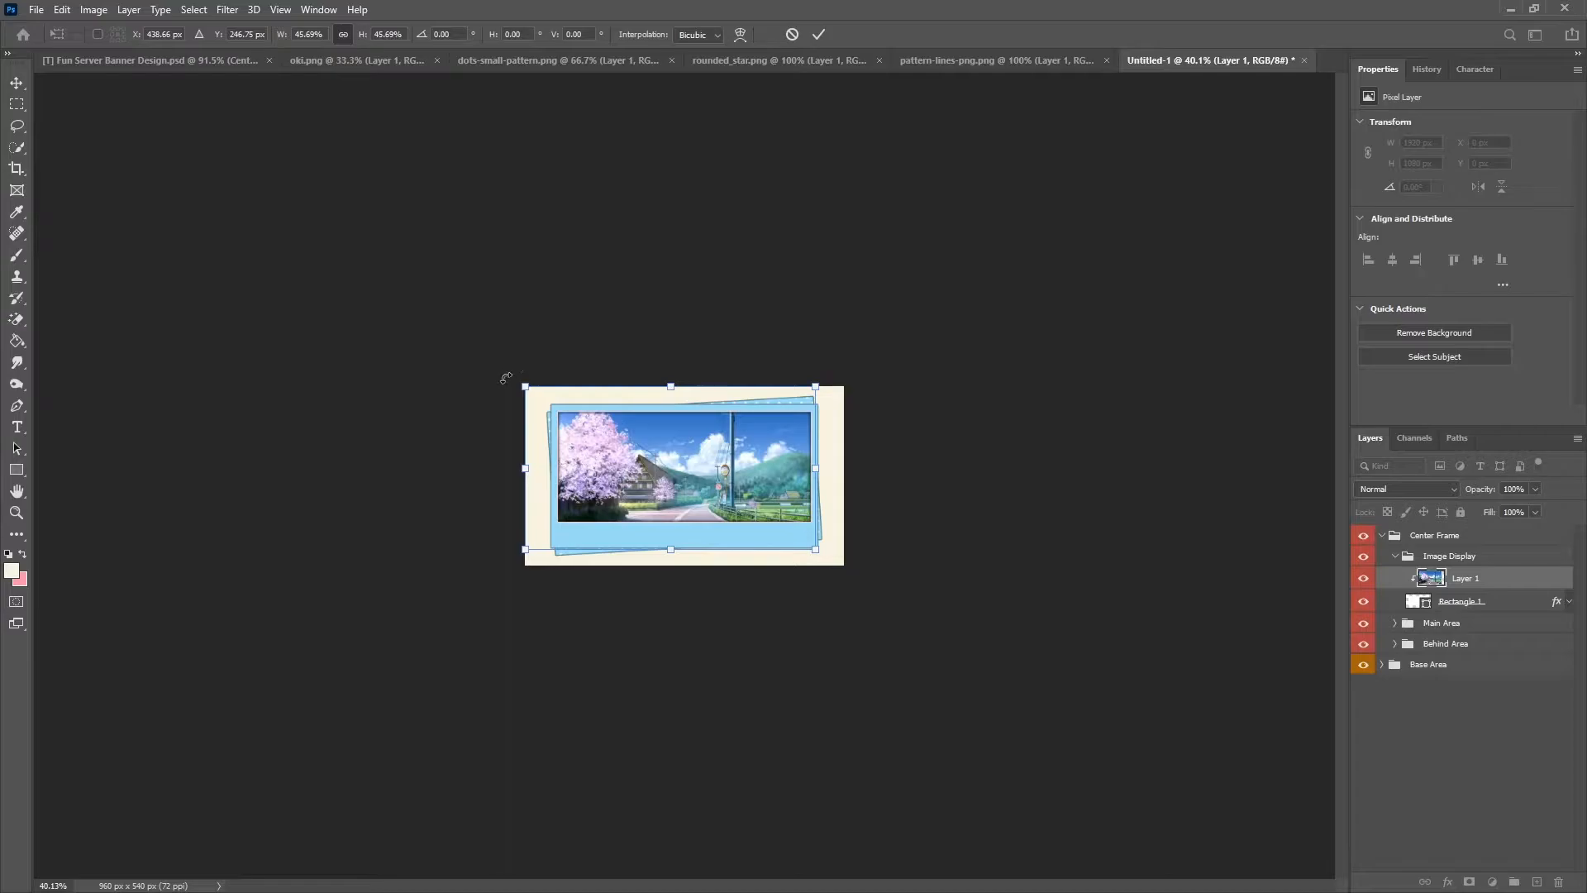
pyautogui.hotkey('ctrl', '0')
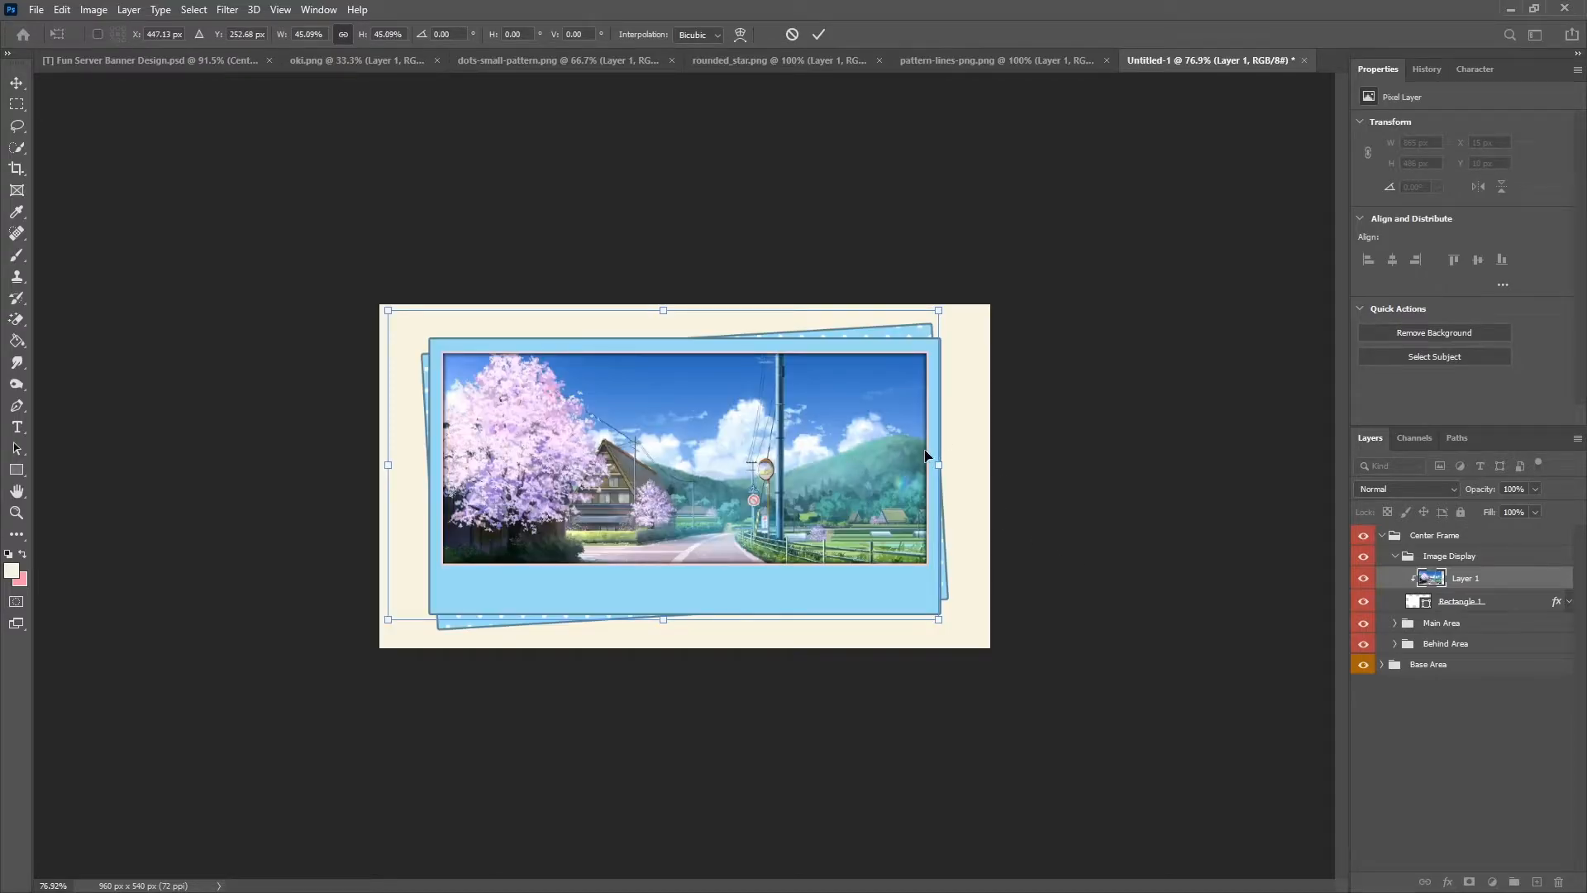
pyautogui.click(818, 34)
pyautogui.scroll(3, 745, 527)
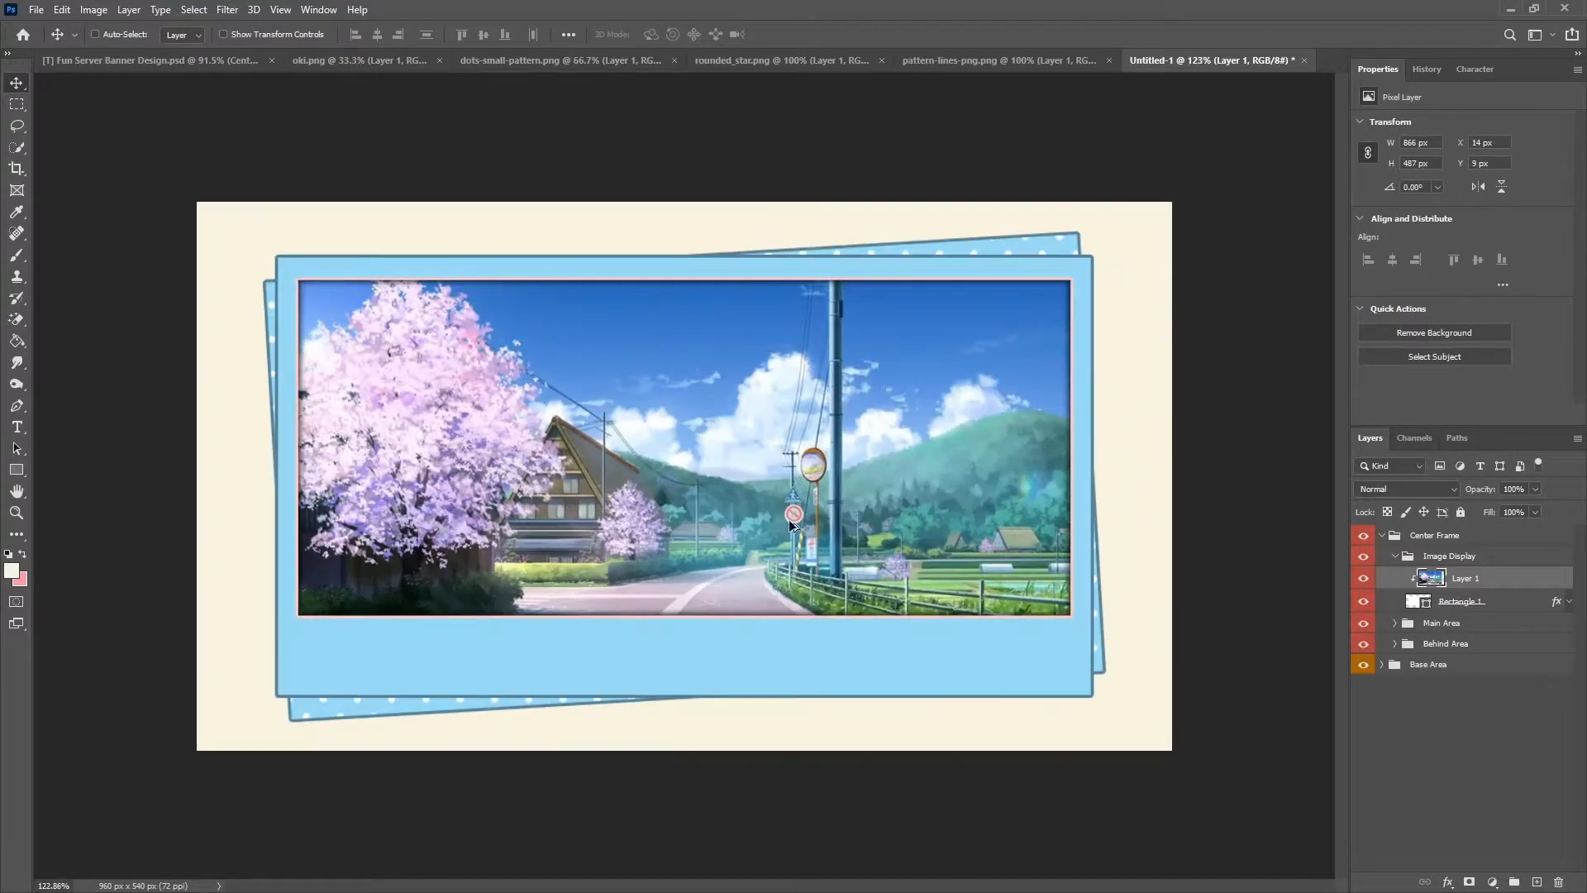
pyautogui.rightClick(1467, 583)
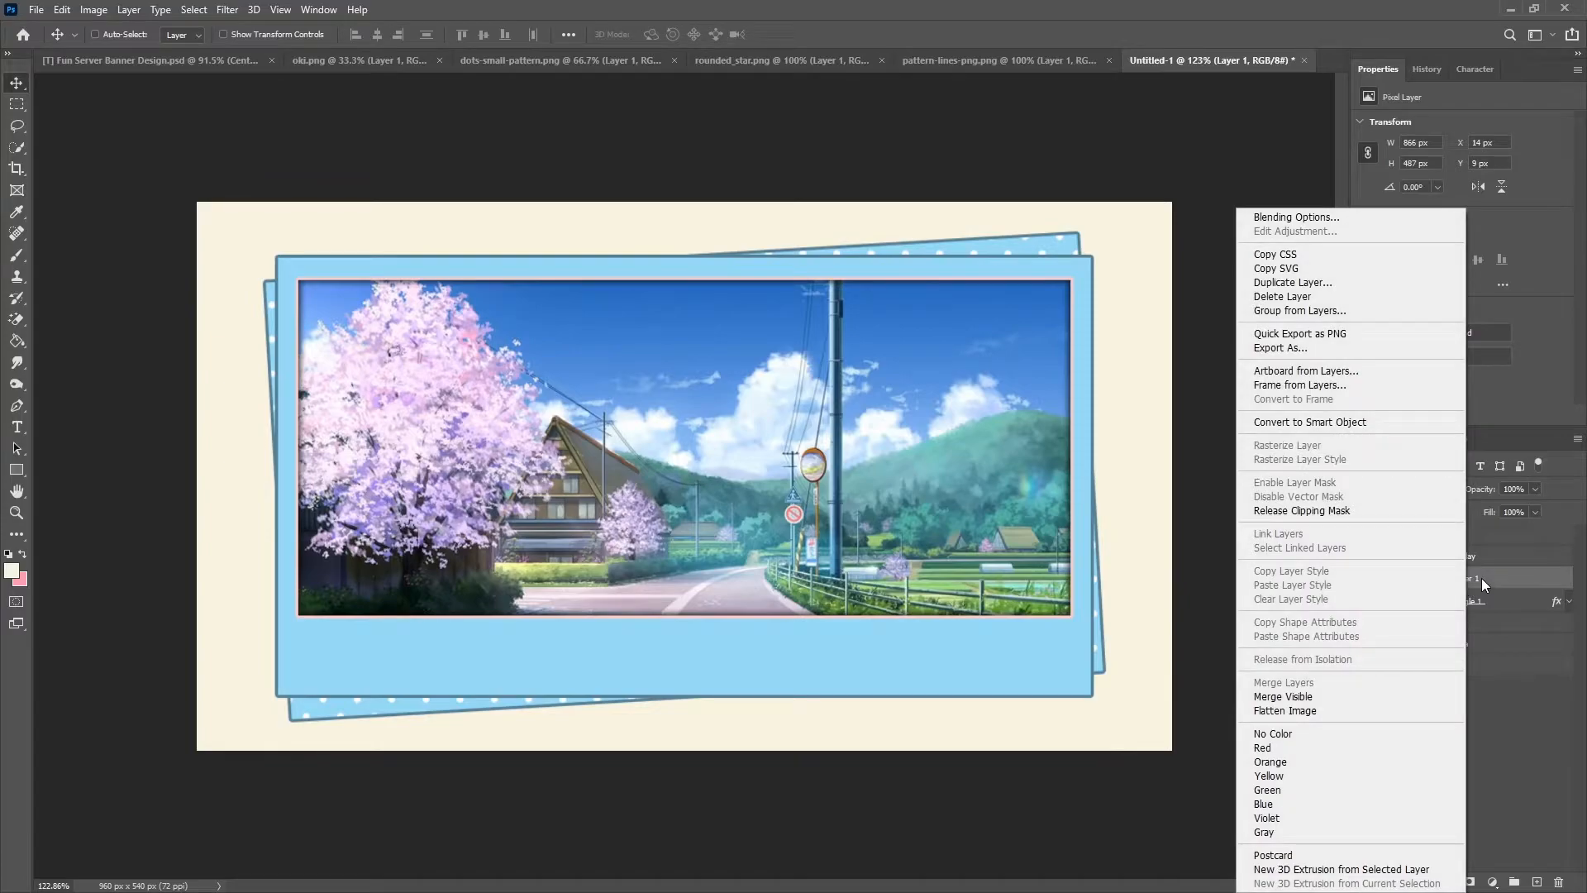
pyautogui.click(1481, 579)
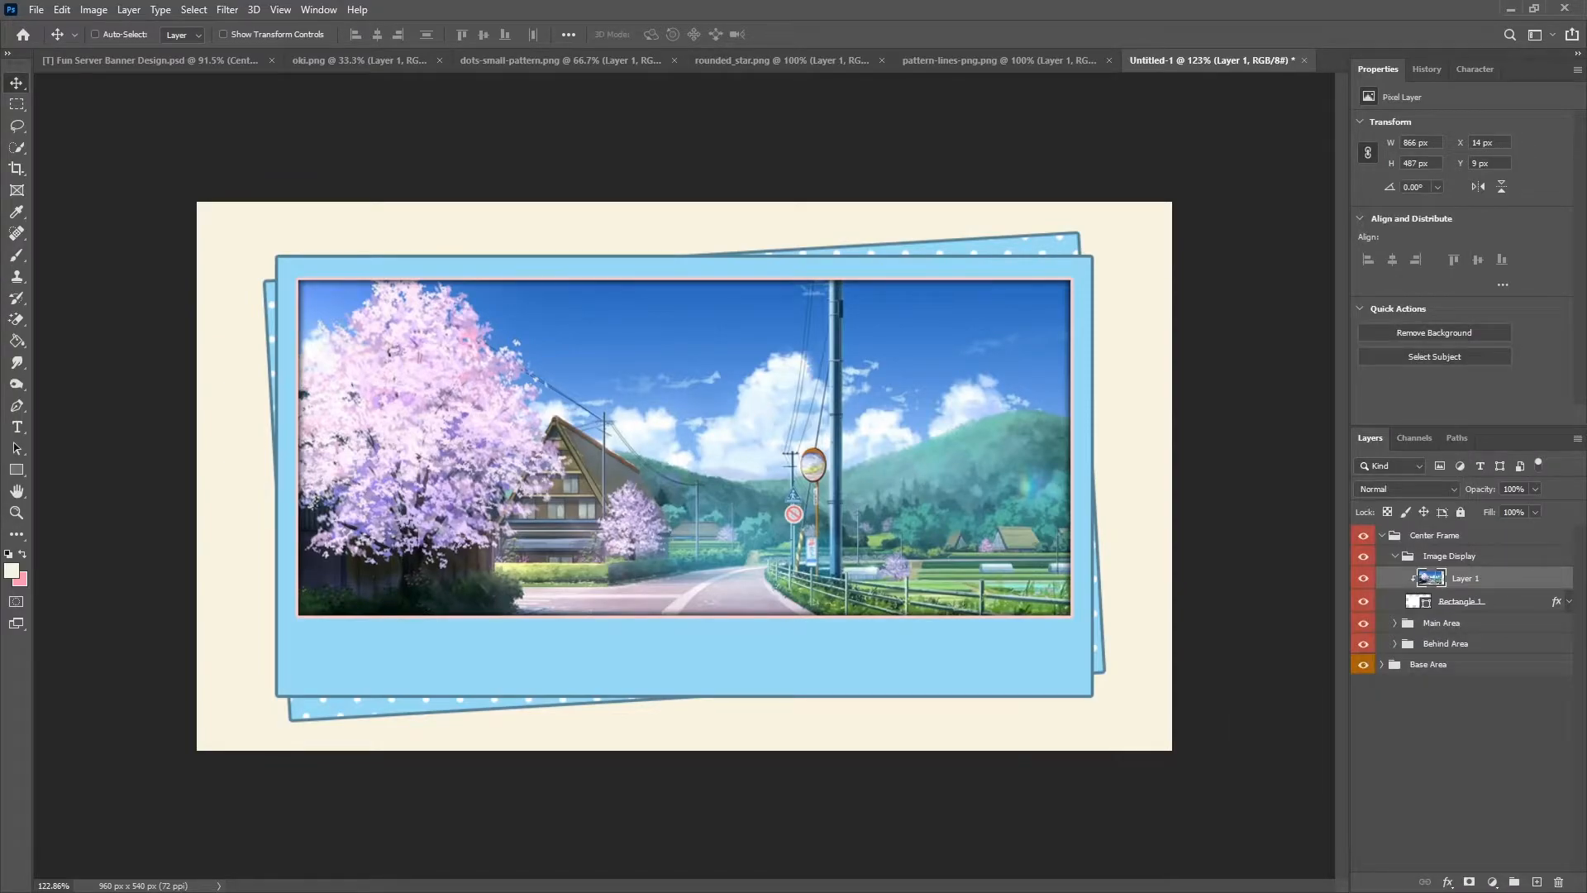
pyautogui.rightClick(1478, 581)
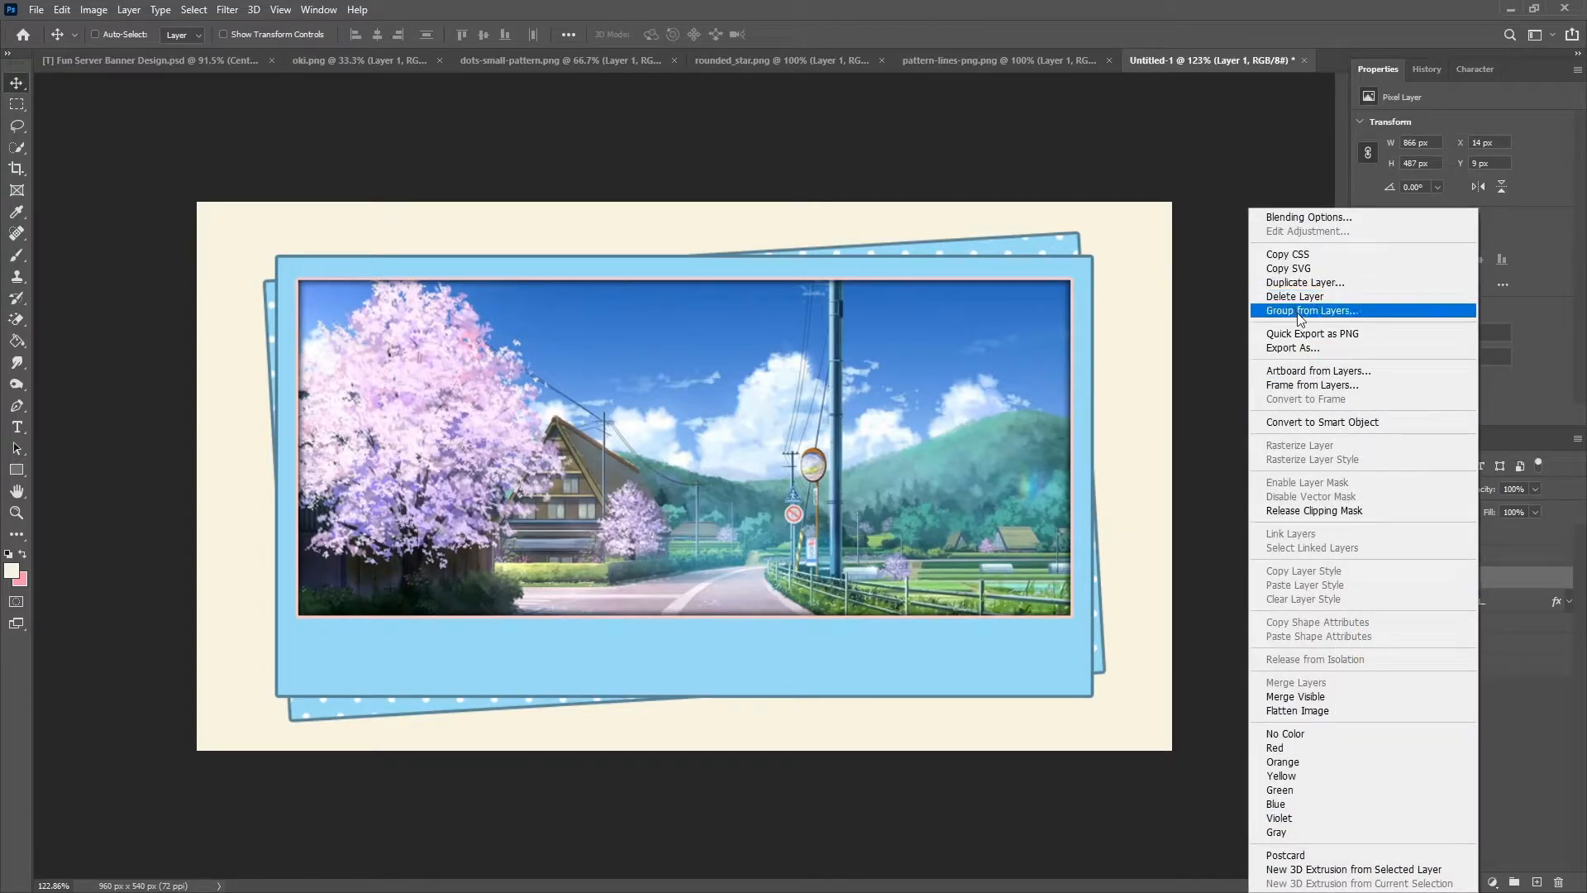
pyautogui.click(1226, 8)
# Rename the landscape layer as Temp Image and the rectangle beneath it as Base.
pyautogui.doubleClick(1474, 581)
pyautogui.write('Temp Image')
pyautogui.press('Return')
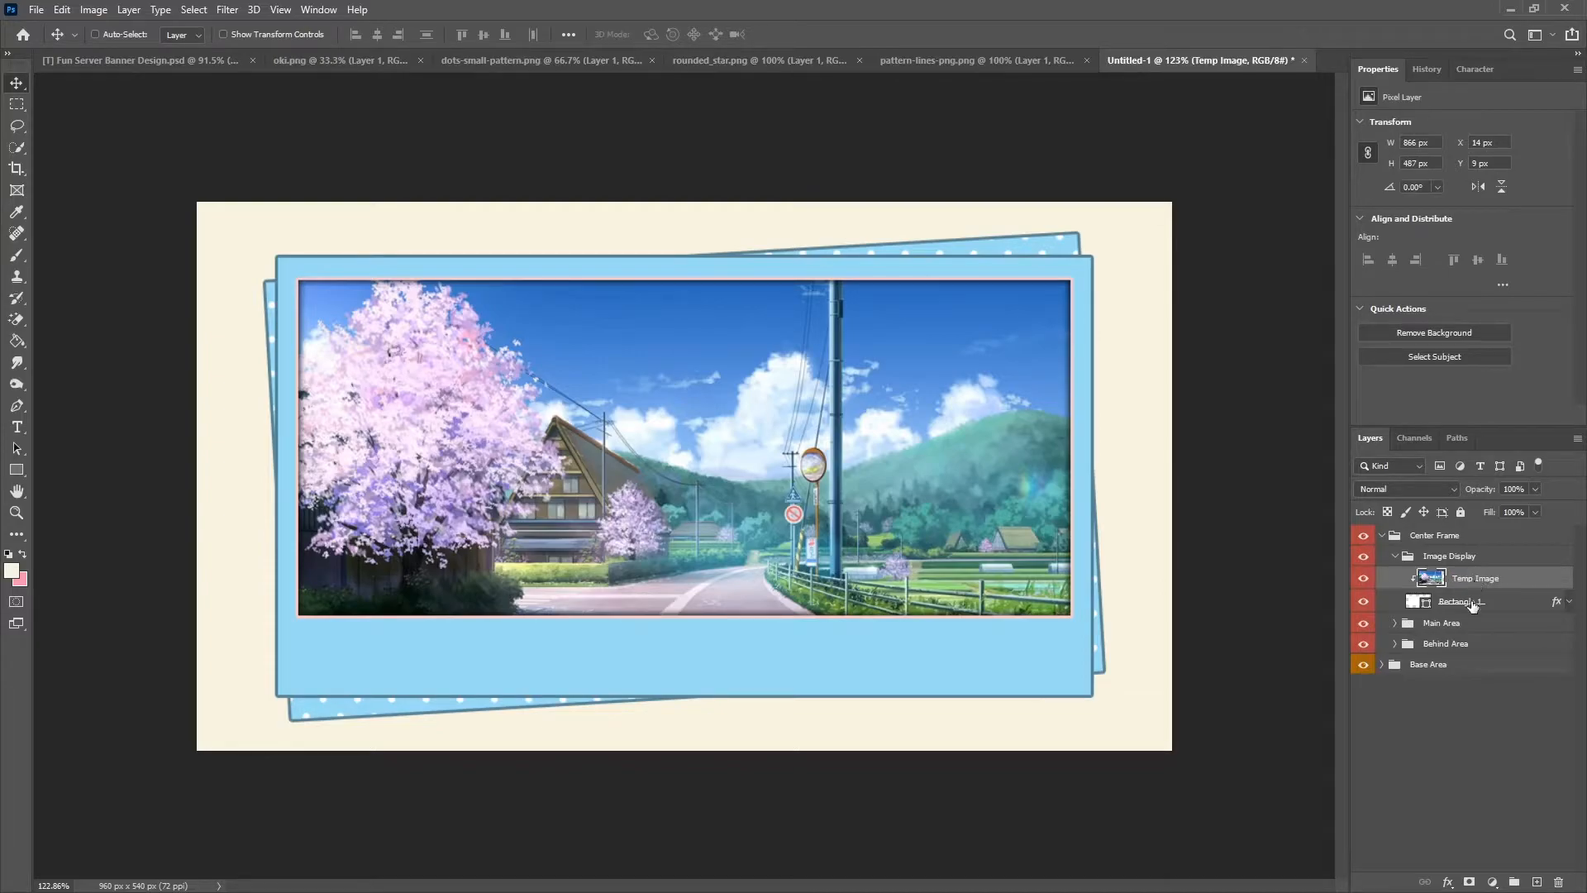
pyautogui.doubleClick(1473, 602)
pyautogui.write('Base')
pyautogui.press('Return')
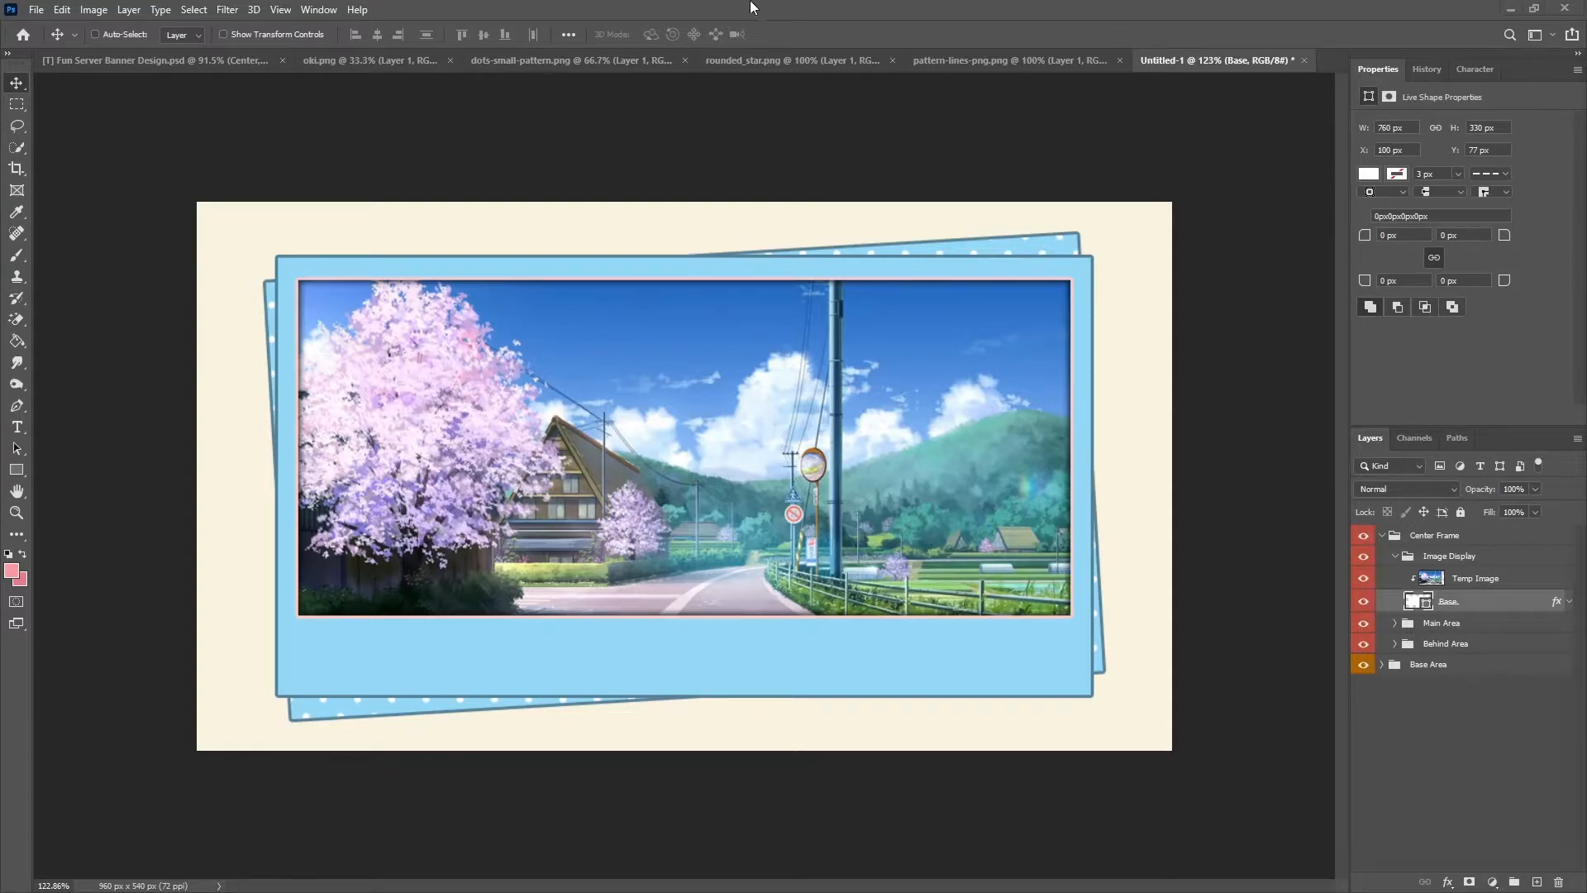
# Collapse the Image Display group and the Center Frame group.
pyautogui.click(1403, 561)
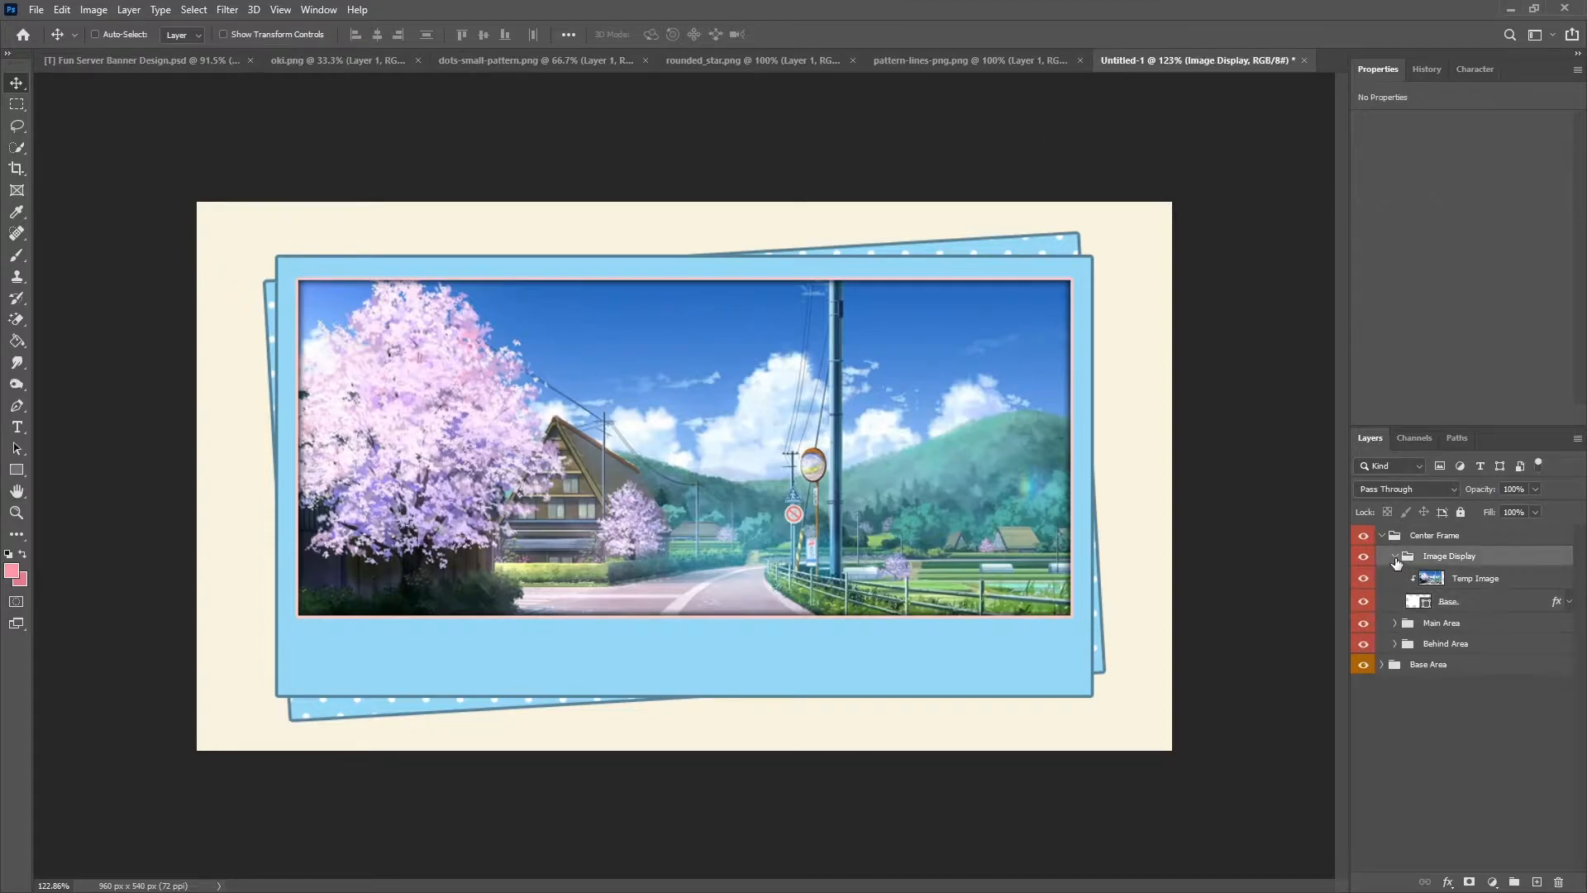
pyautogui.click(1394, 556)
pyautogui.click(1383, 536)
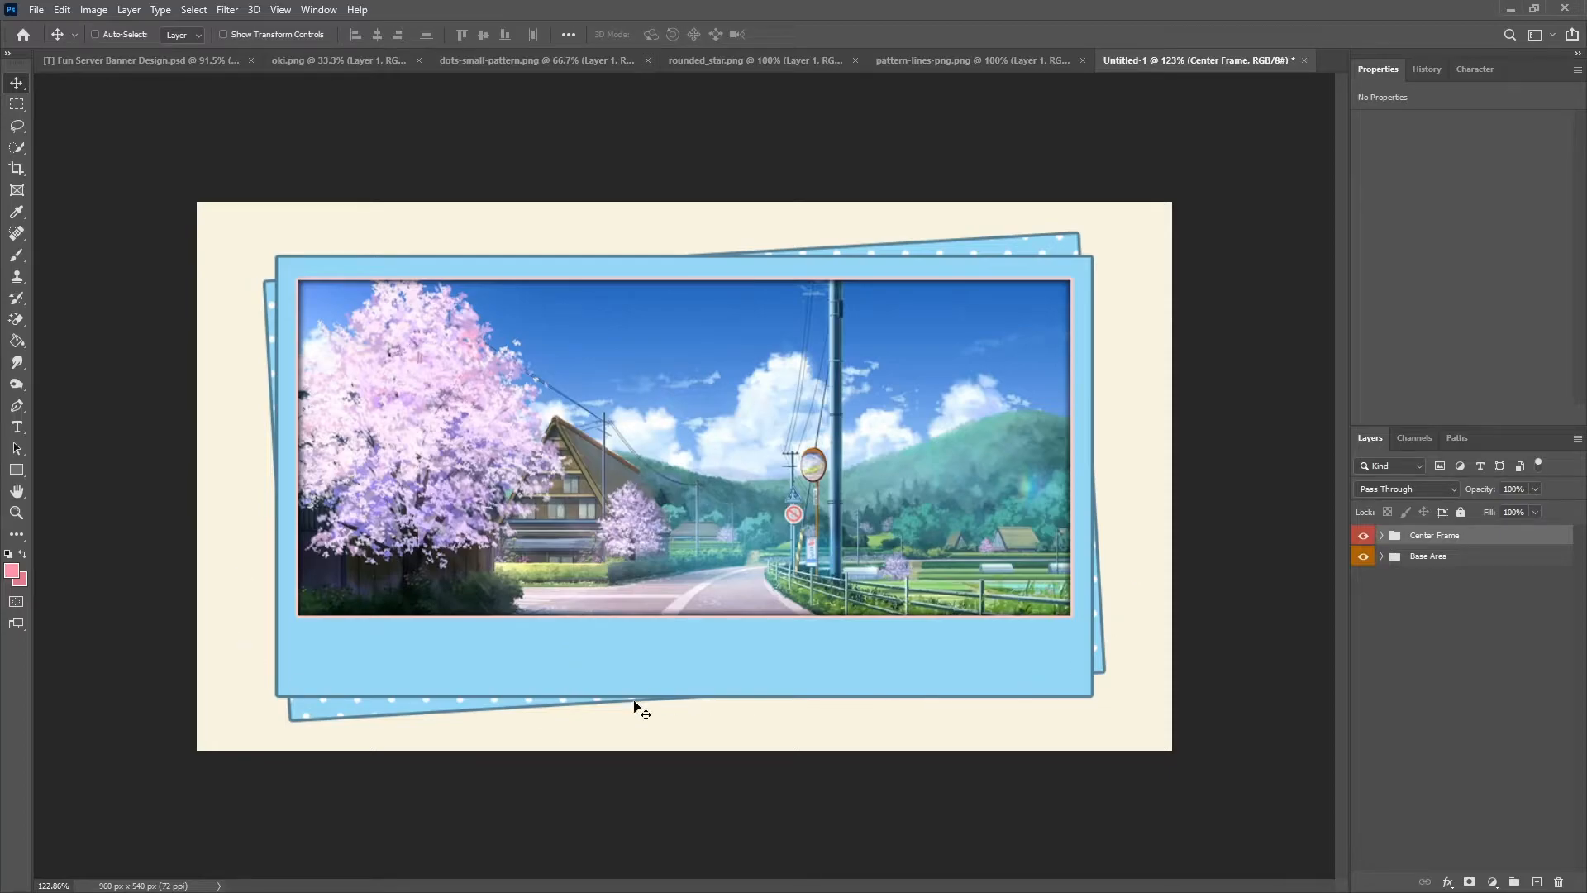
# Add a new layer above BG in the Base Area group and place it in its own group named Pink Ribbon.
pyautogui.click(1422, 558)
pyautogui.click(1381, 556)
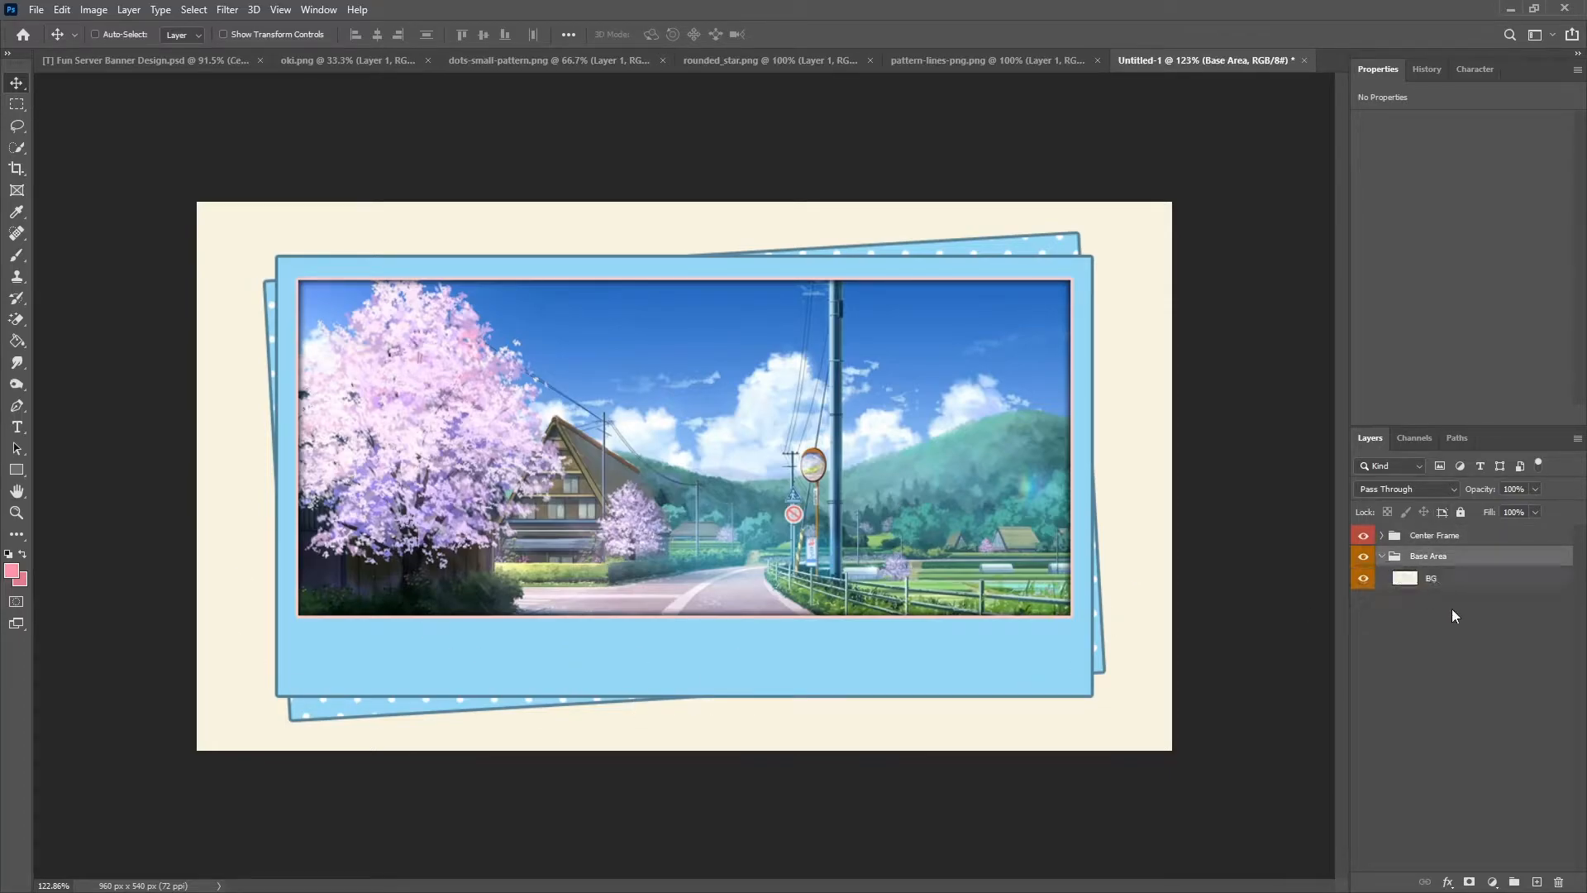
pyautogui.click(1456, 583)
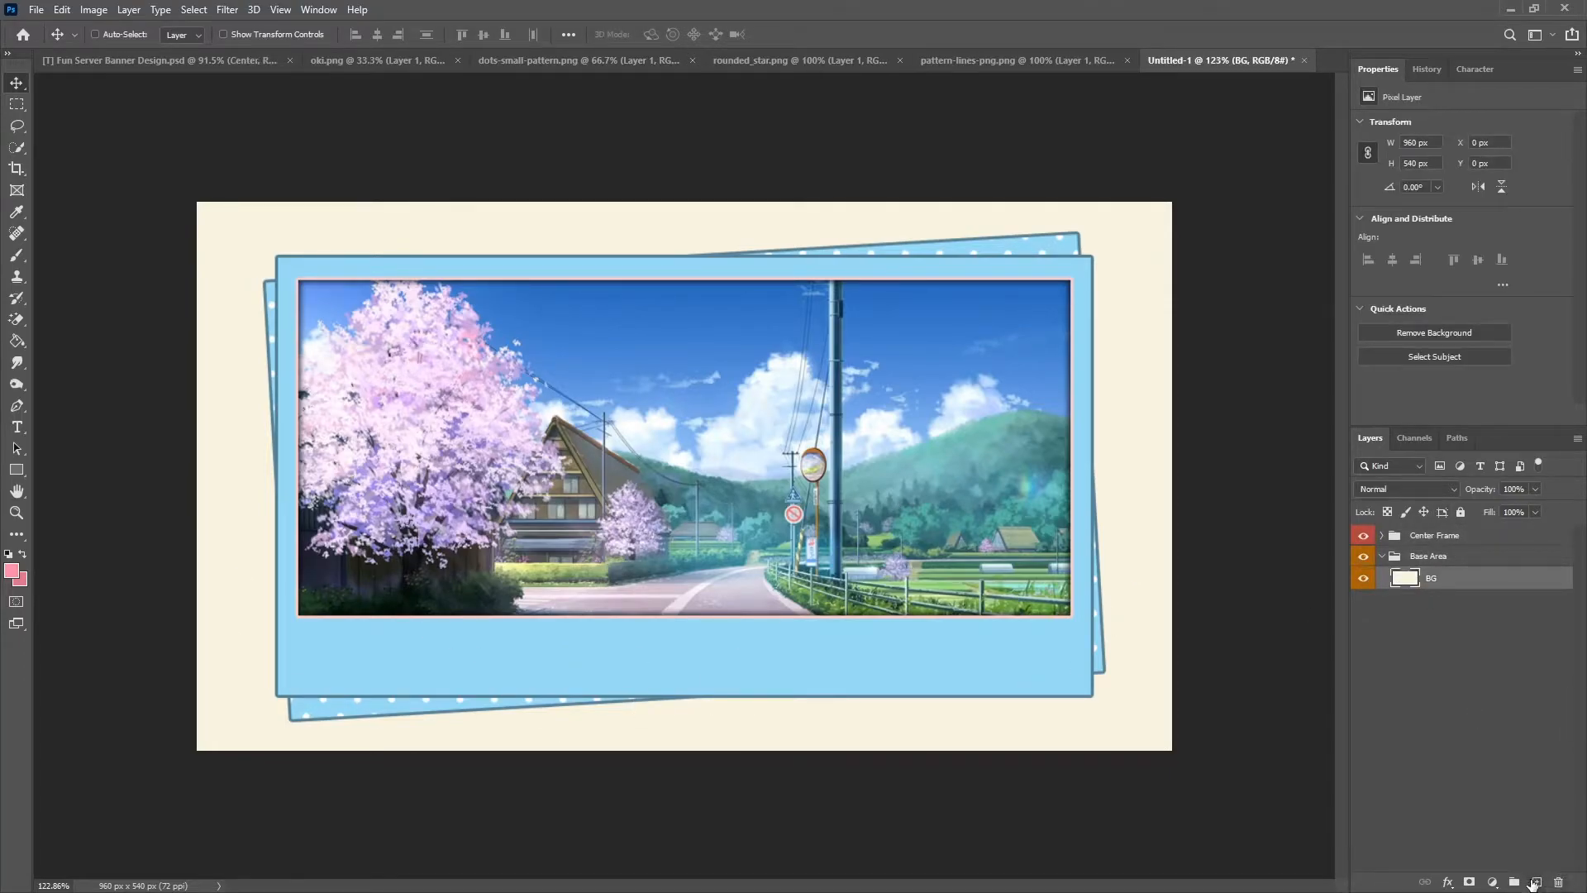
pyautogui.click(1536, 882)
pyautogui.hotkey('ctrl', 'g')
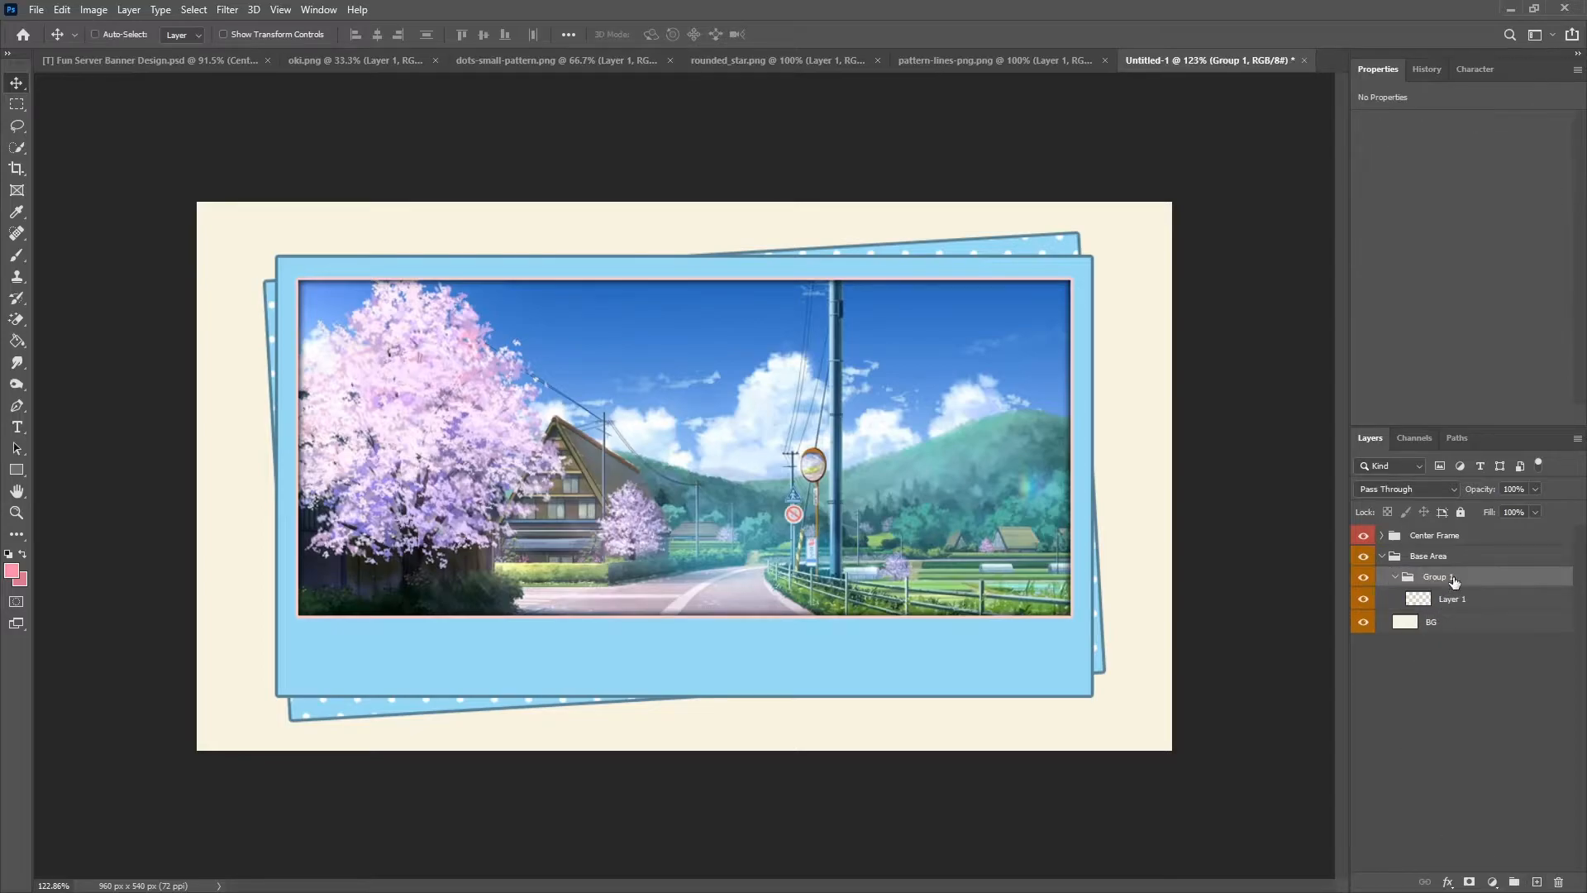
pyautogui.doubleClick(1439, 577)
pyautogui.write('Pink Ribbon')
pyautogui.press('Return')
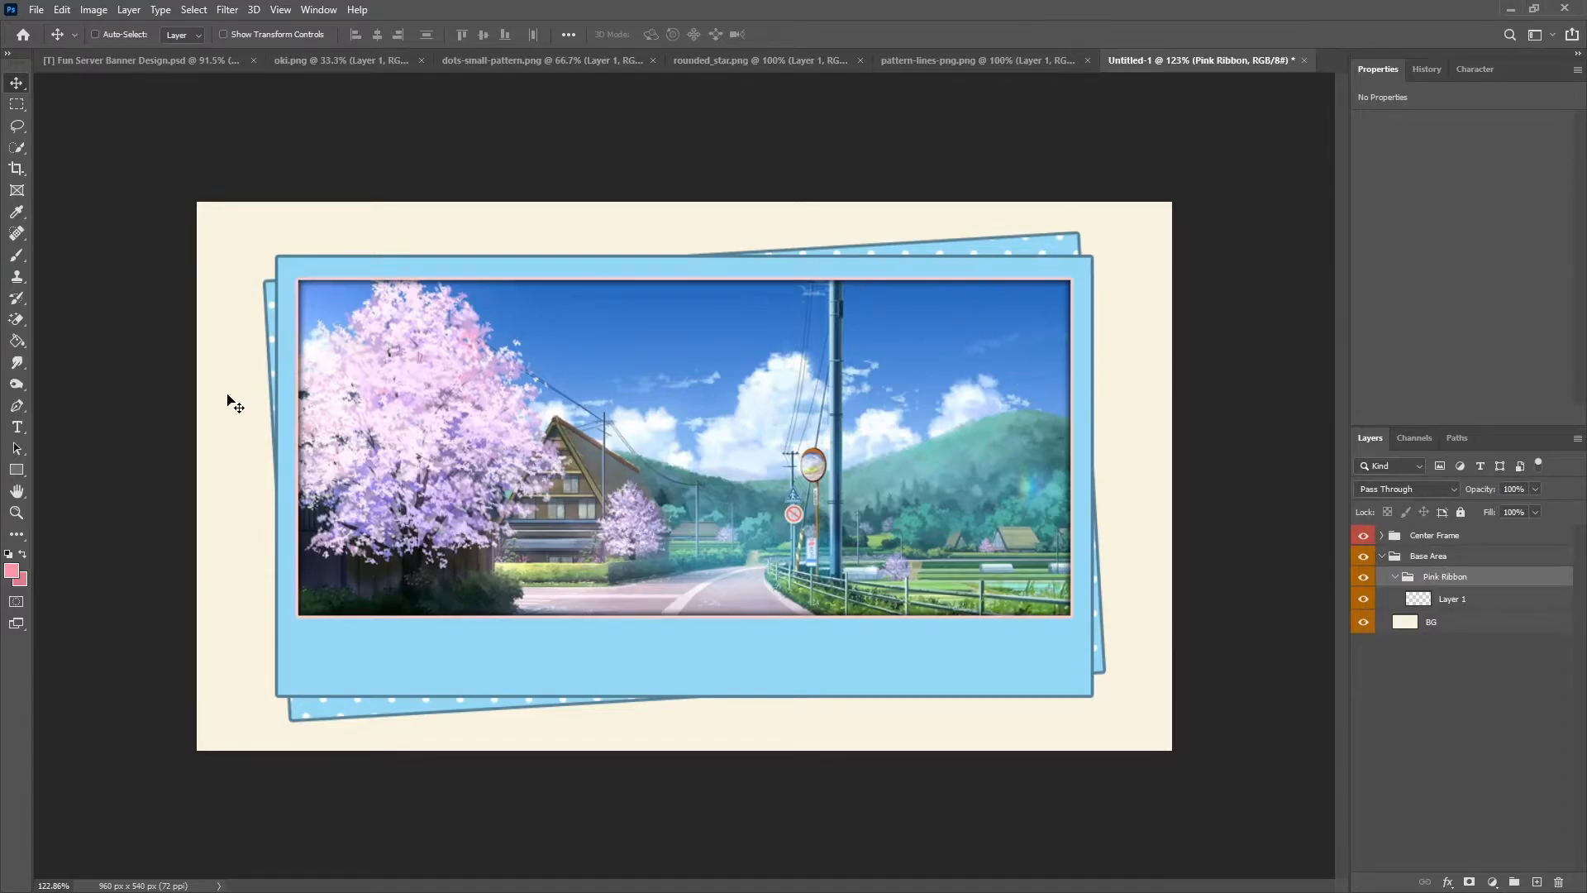
# Draw a rectangle filled with f989a4, about 1475 by 383 px, across the lower half of the canvas on the empty Pink Ribbon layer.
pyautogui.scroll(-3, 429, 680)
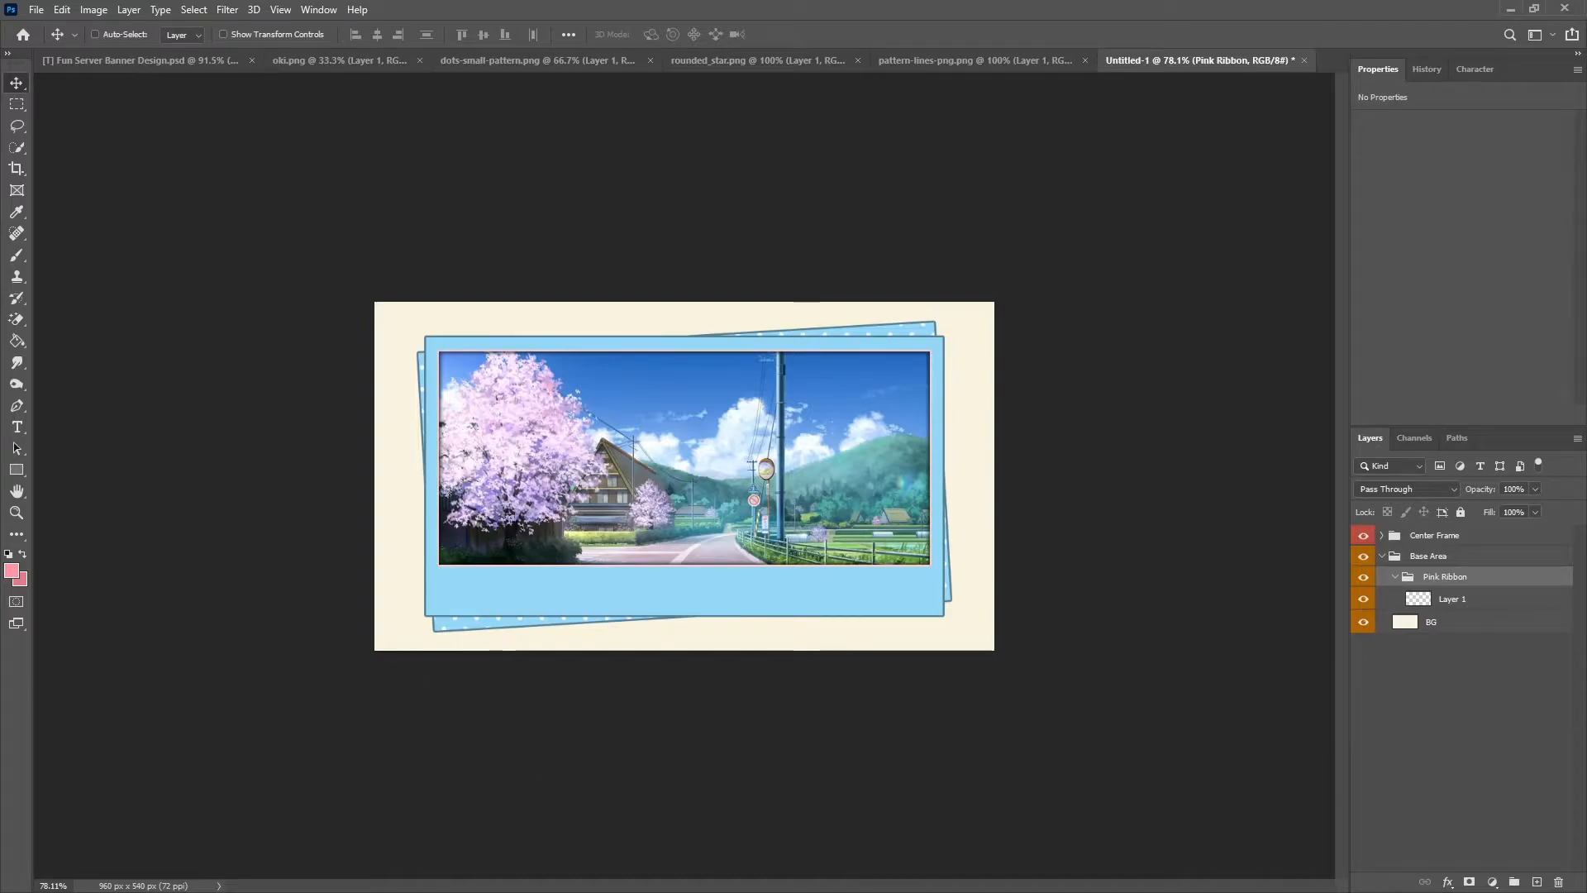
pyautogui.click(1487, 611)
pyautogui.click(1485, 602)
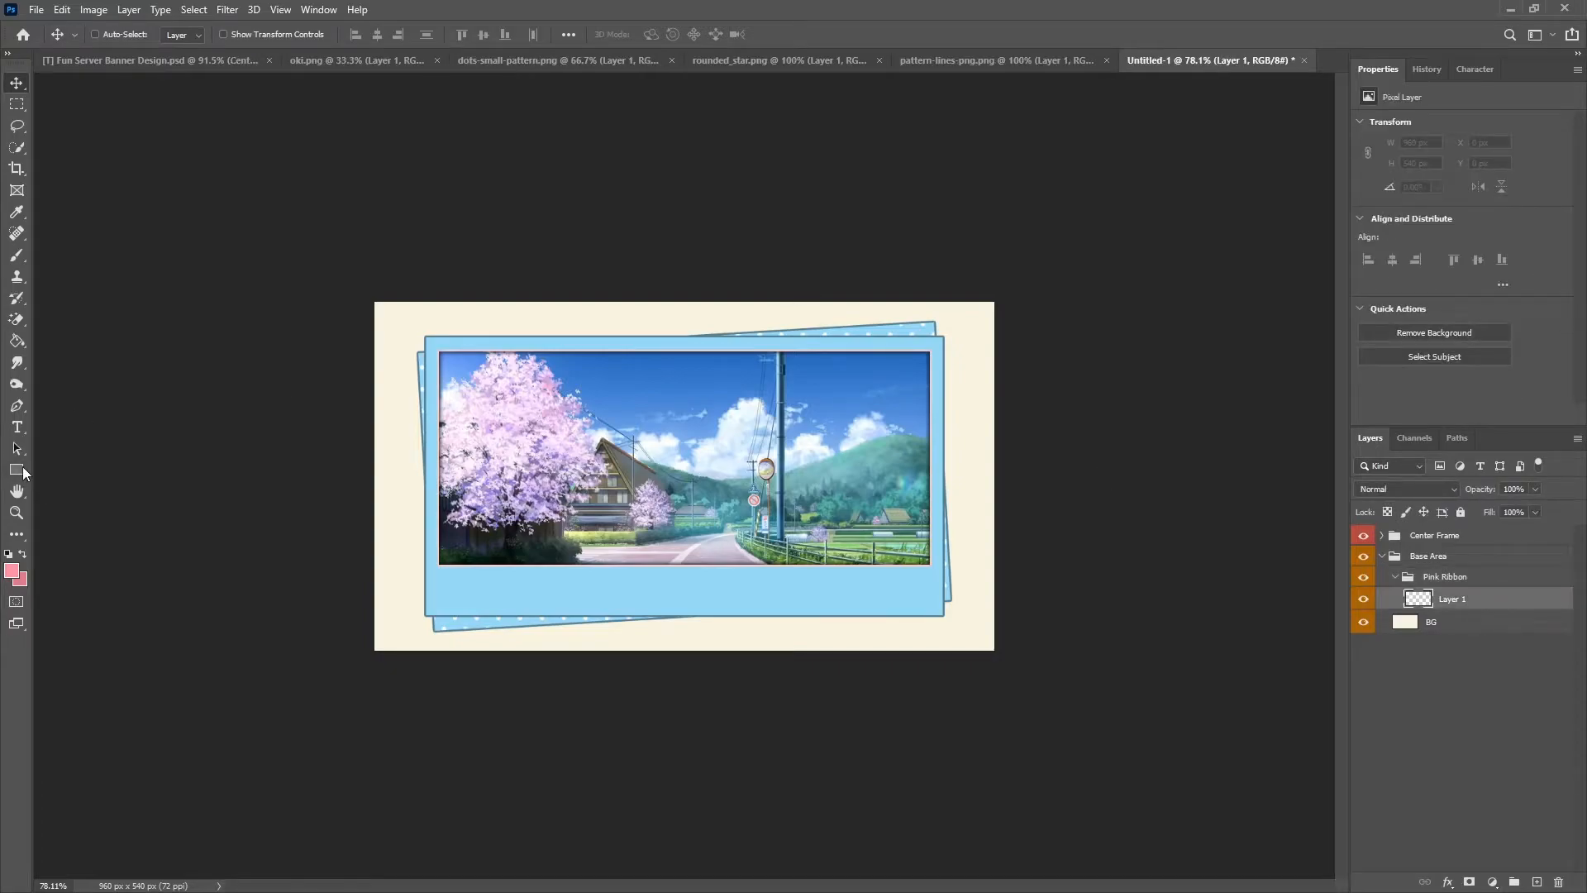
pyautogui.click(17, 469)
pyautogui.click(184, 34)
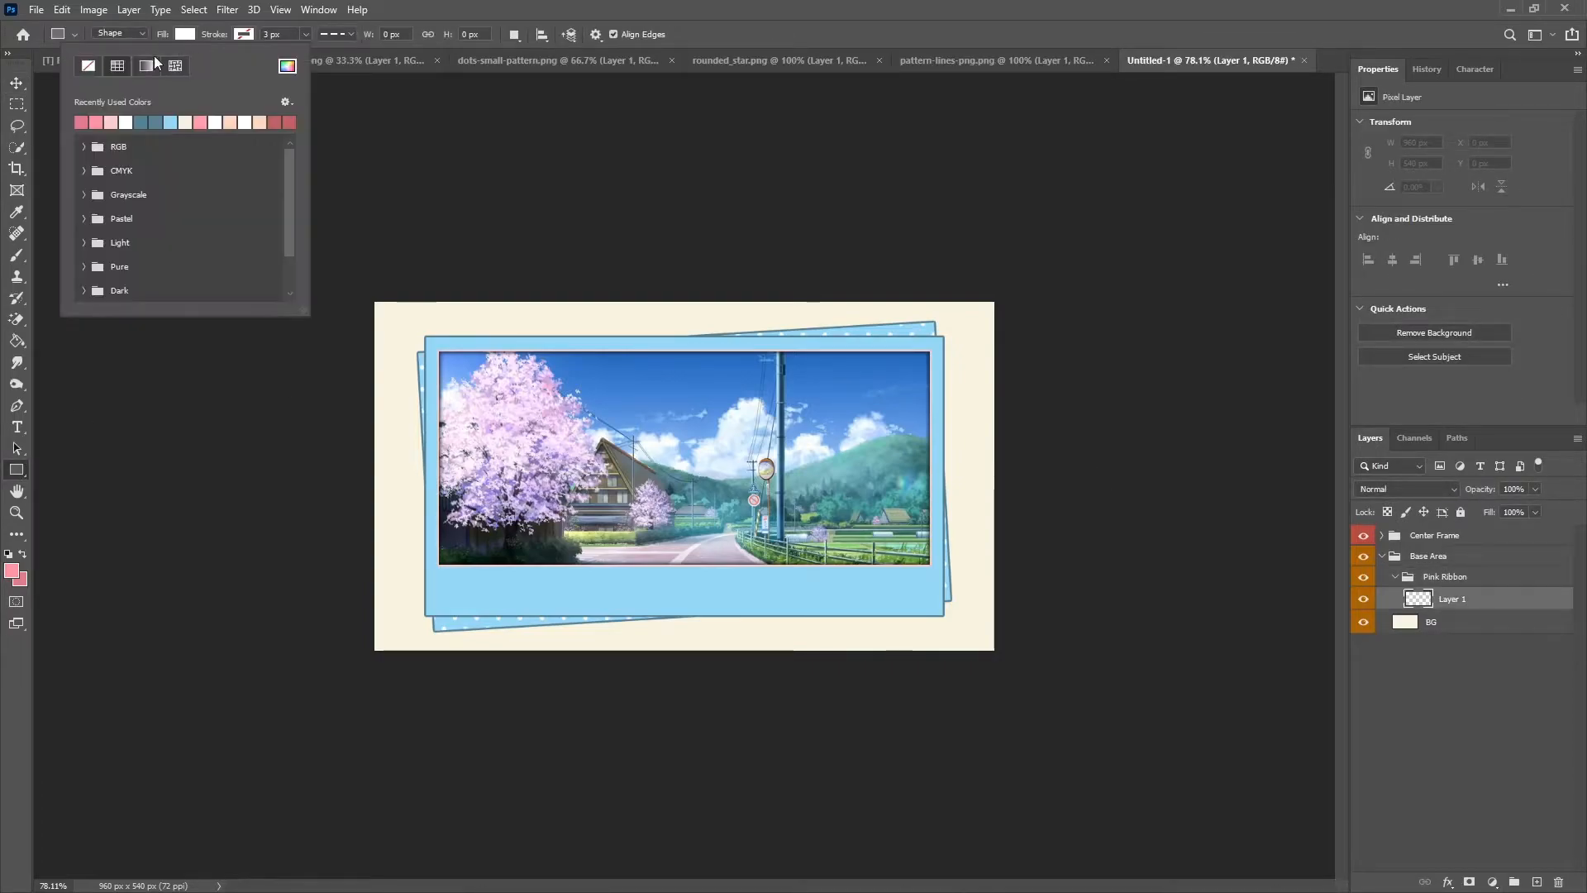
pyautogui.click(287, 66)
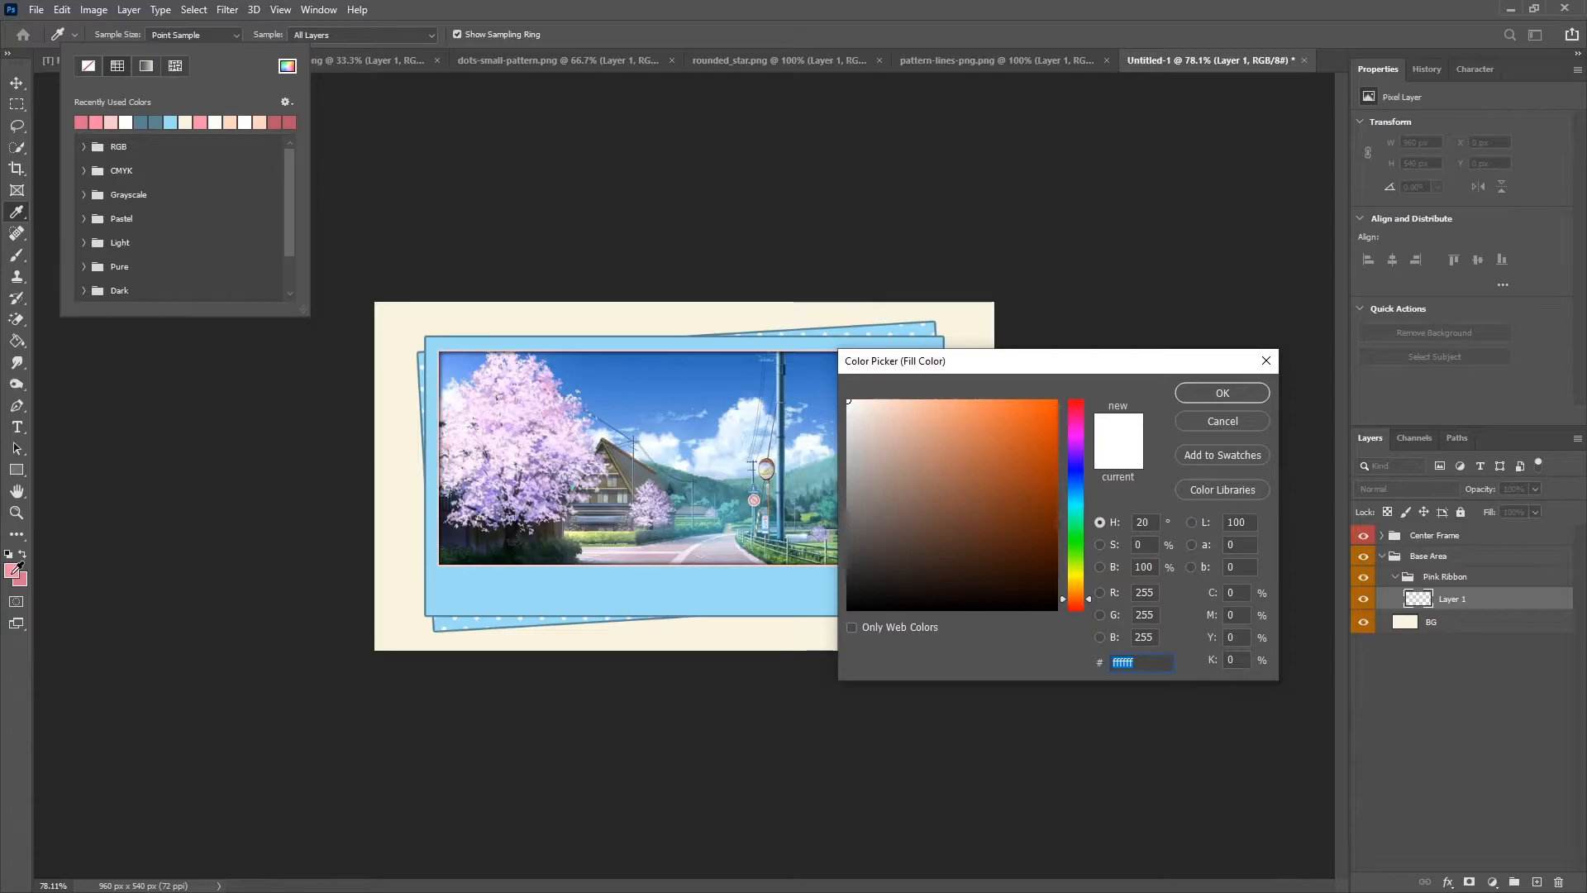
pyautogui.click(13, 568)
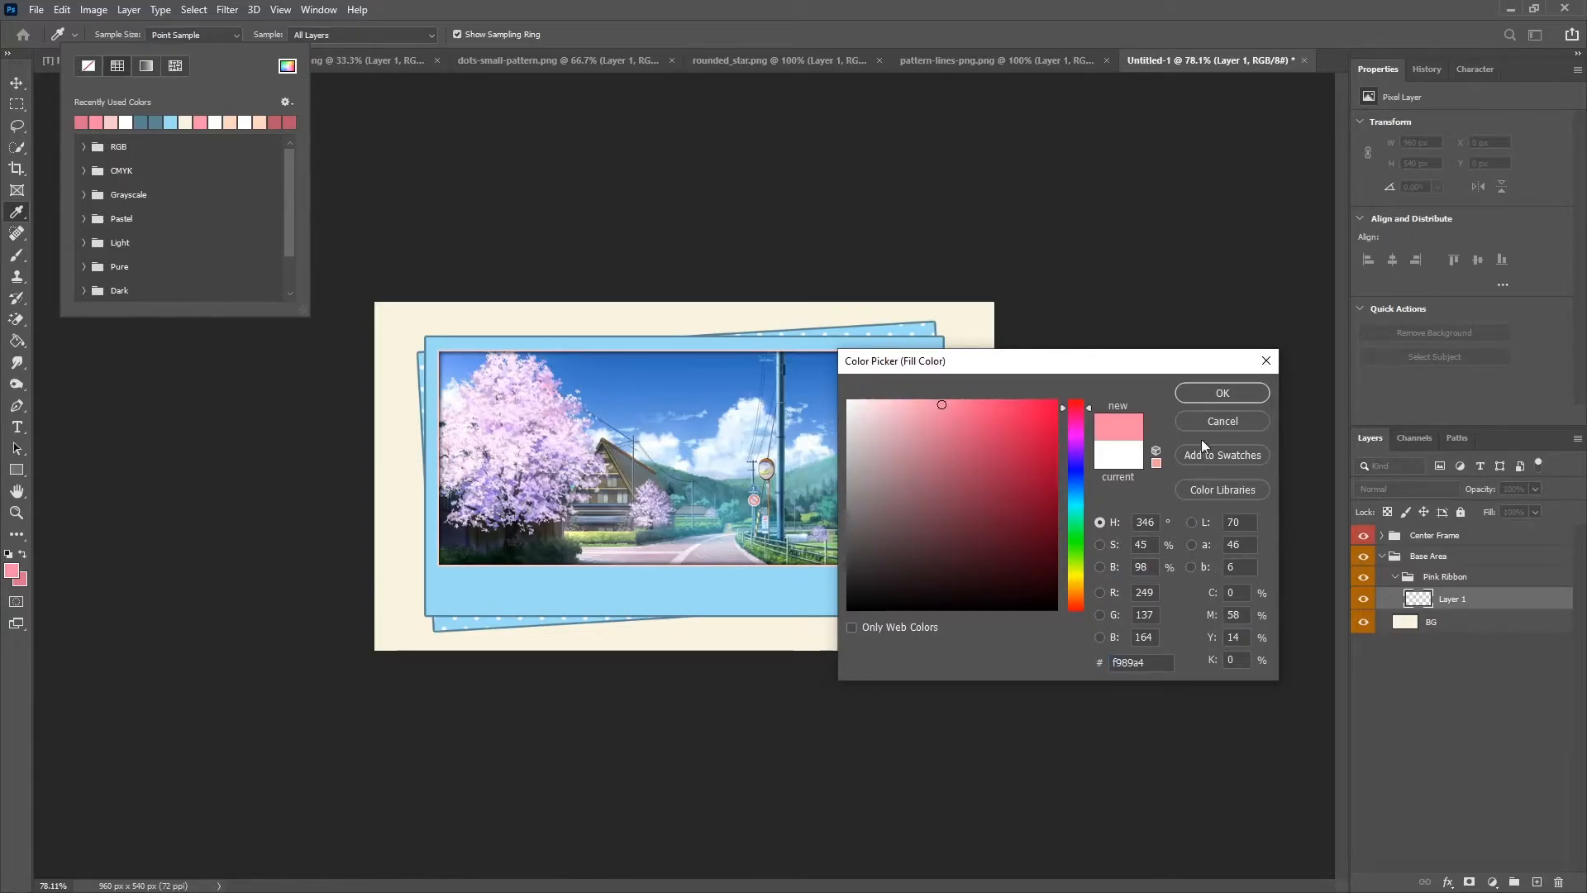
pyautogui.click(1225, 394)
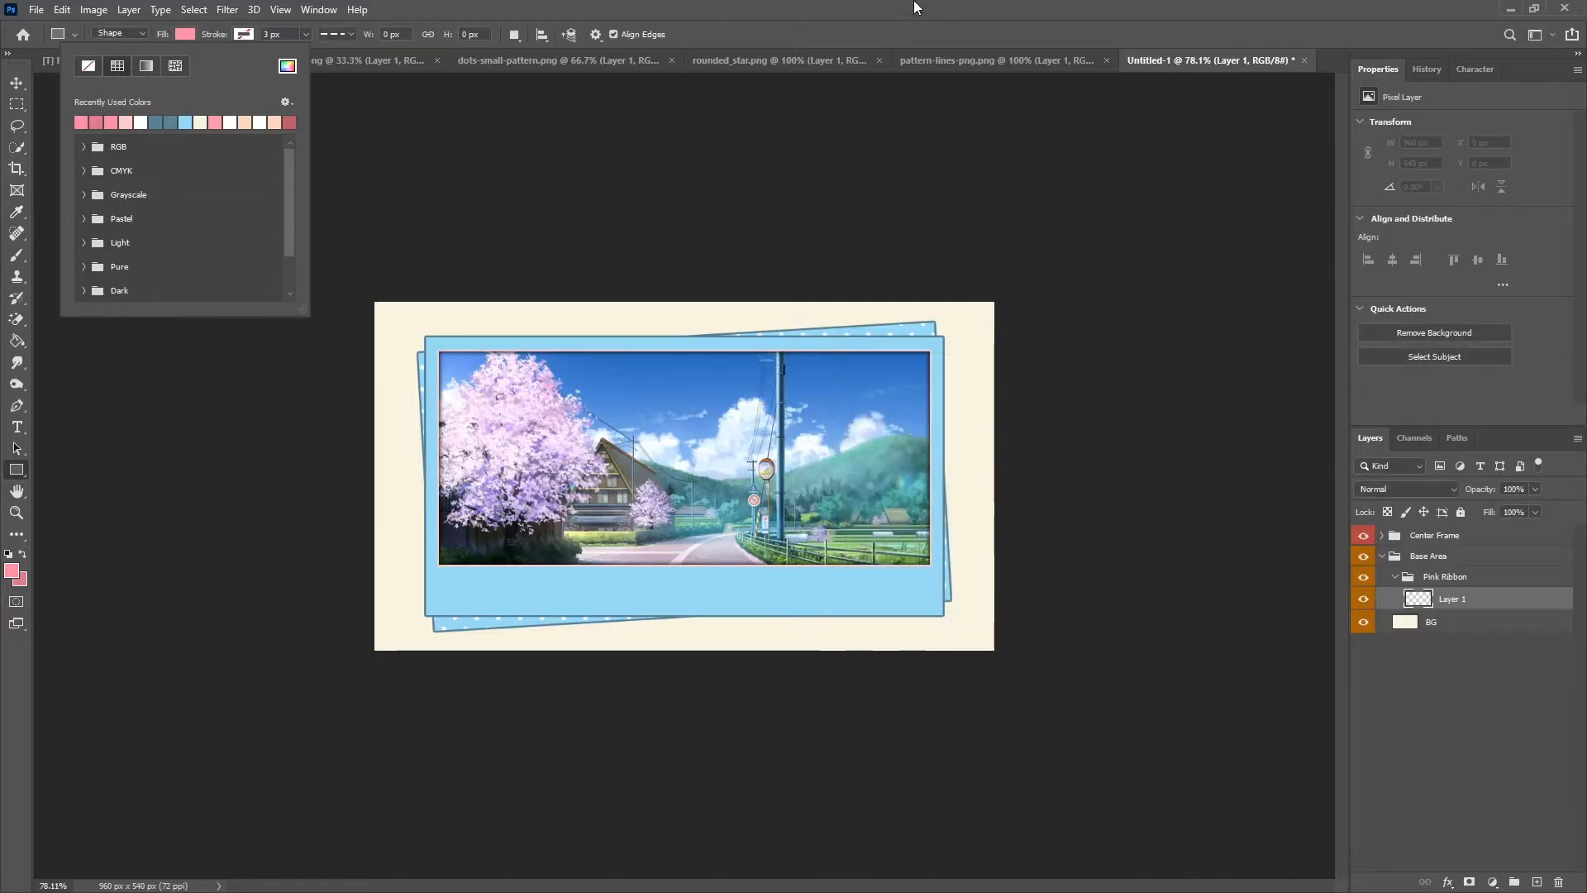
pyautogui.moveTo(327, 453); pyautogui.dragTo(1280, 700)
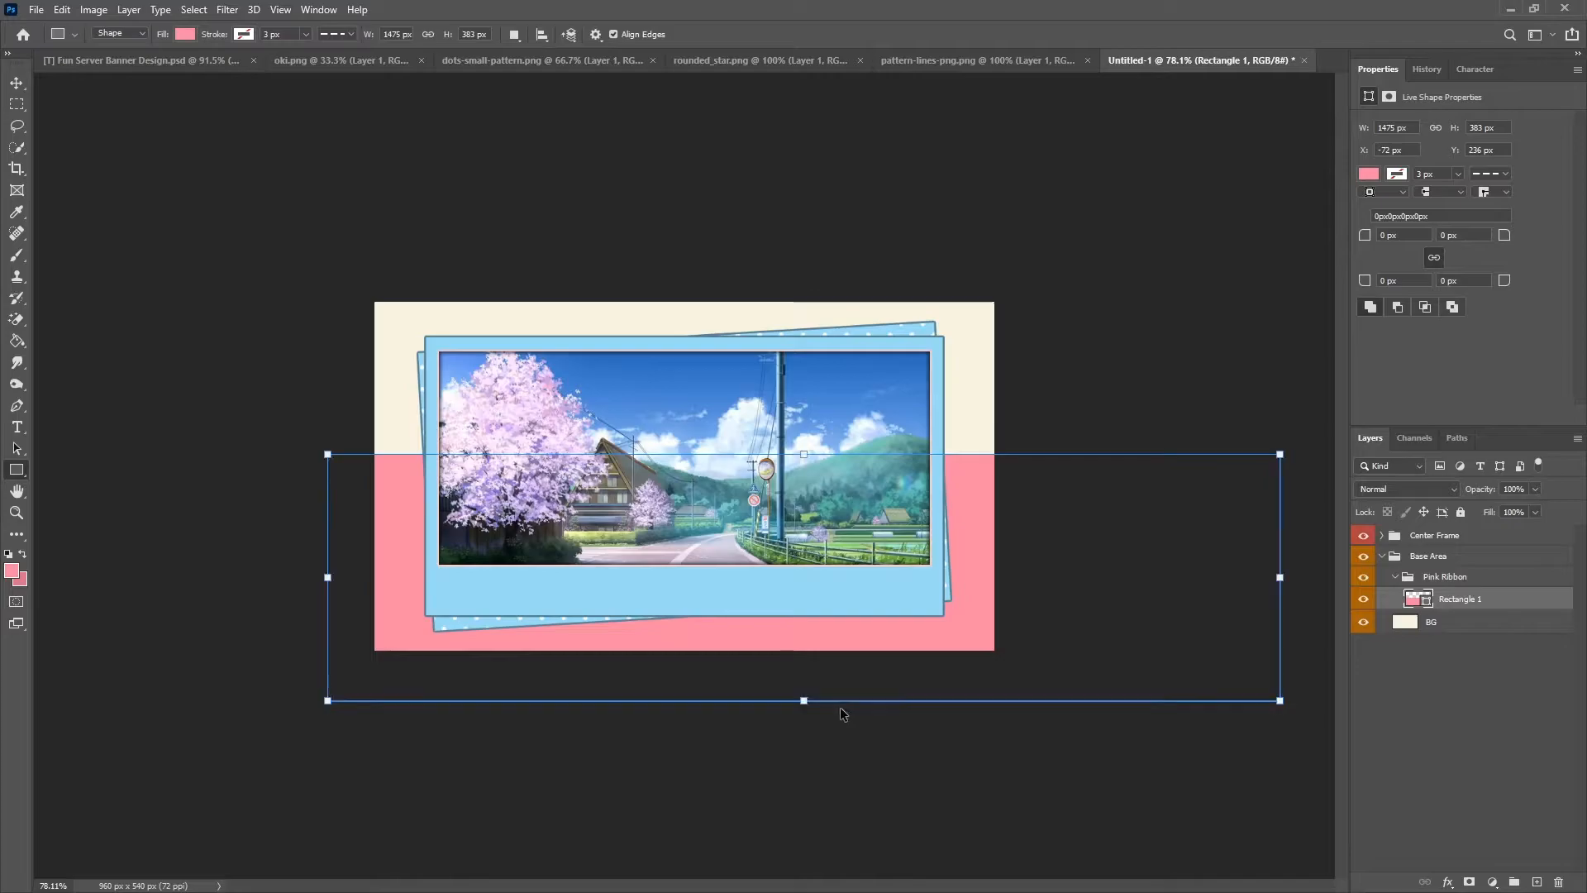
# Transform the pink rectangle into a diagonal ribbon: reduce its height to about 69%, rotate it -15°, and extend it across both canvas sides.
pyautogui.hotkey('ctrl', 't')
pyautogui.moveTo(804, 700); pyautogui.dragTo(803, 671)
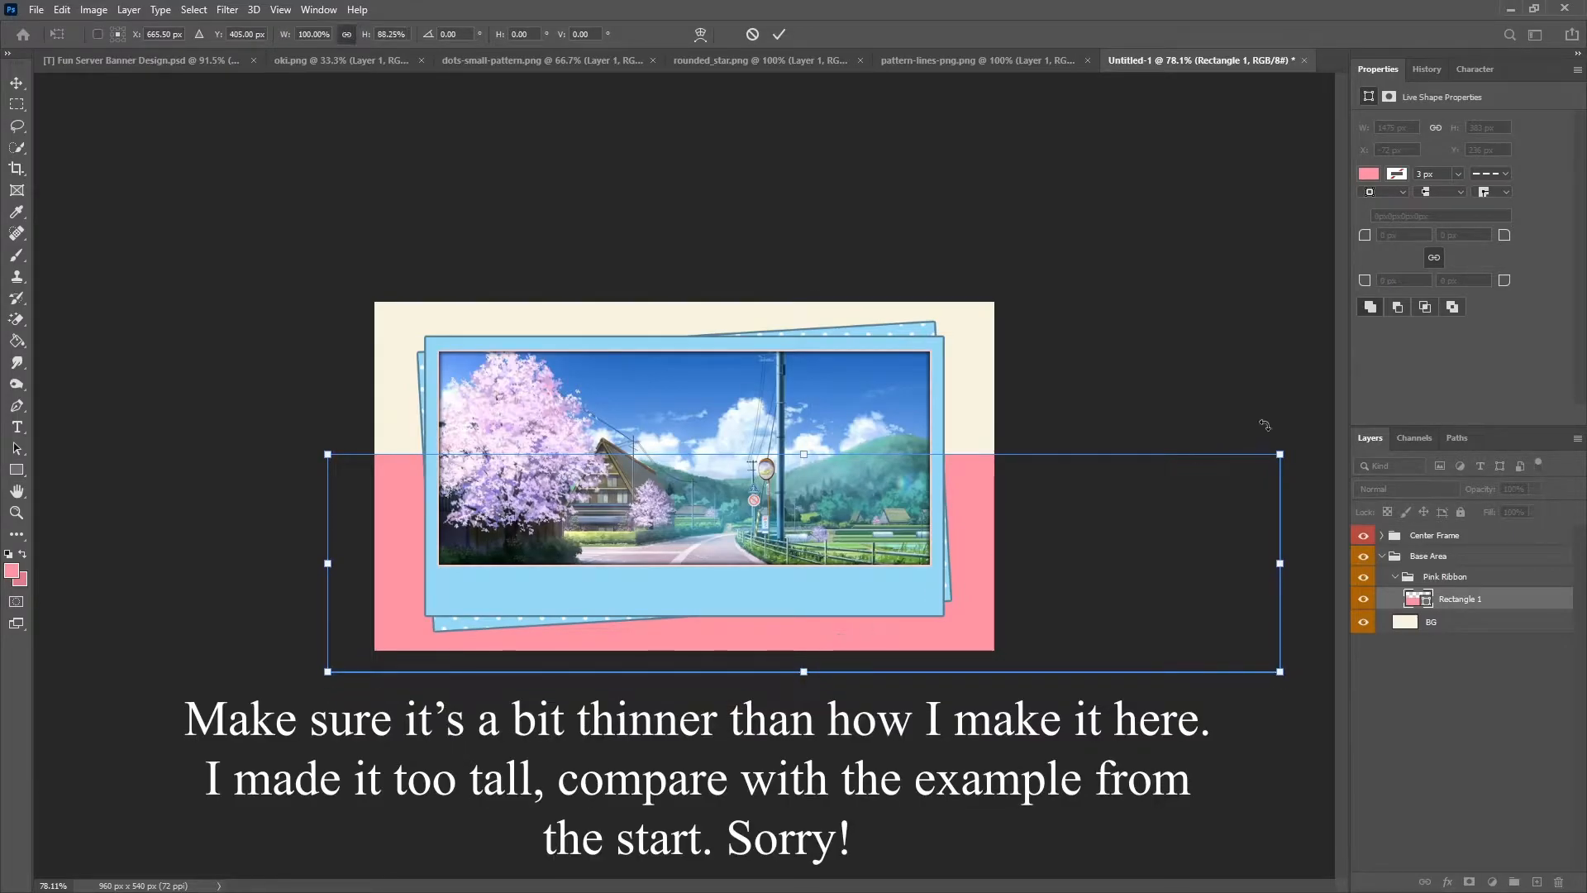
pyautogui.moveTo(1223, 369); pyautogui.dragTo(1109, 333)
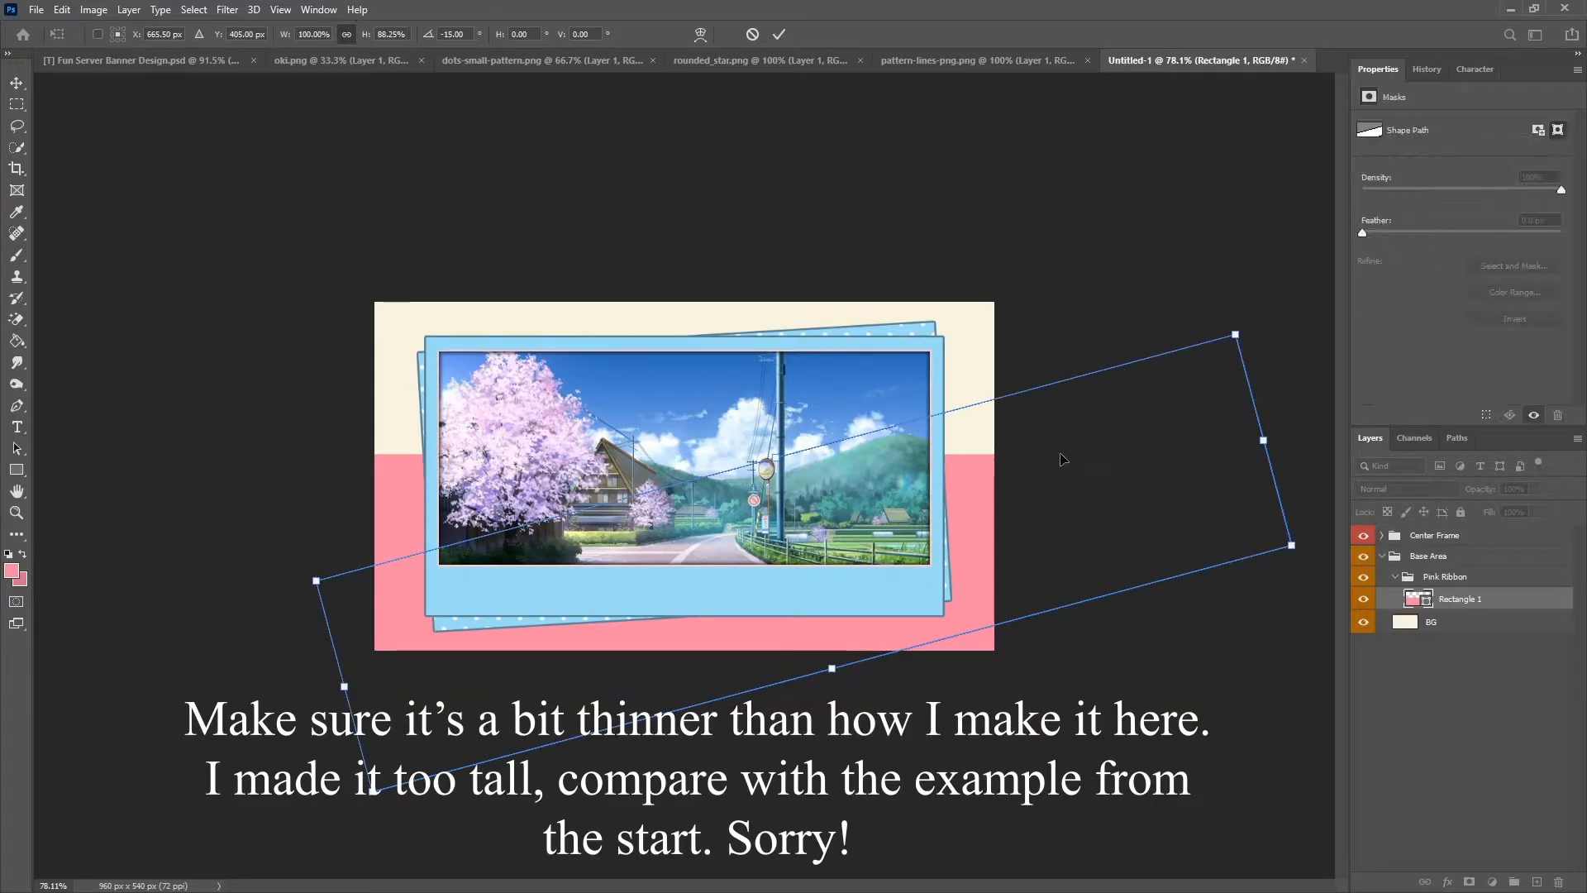
pyautogui.moveTo(1038, 531); pyautogui.dragTo(979, 514)
pyautogui.moveTo(785, 656); pyautogui.dragTo(759, 614)
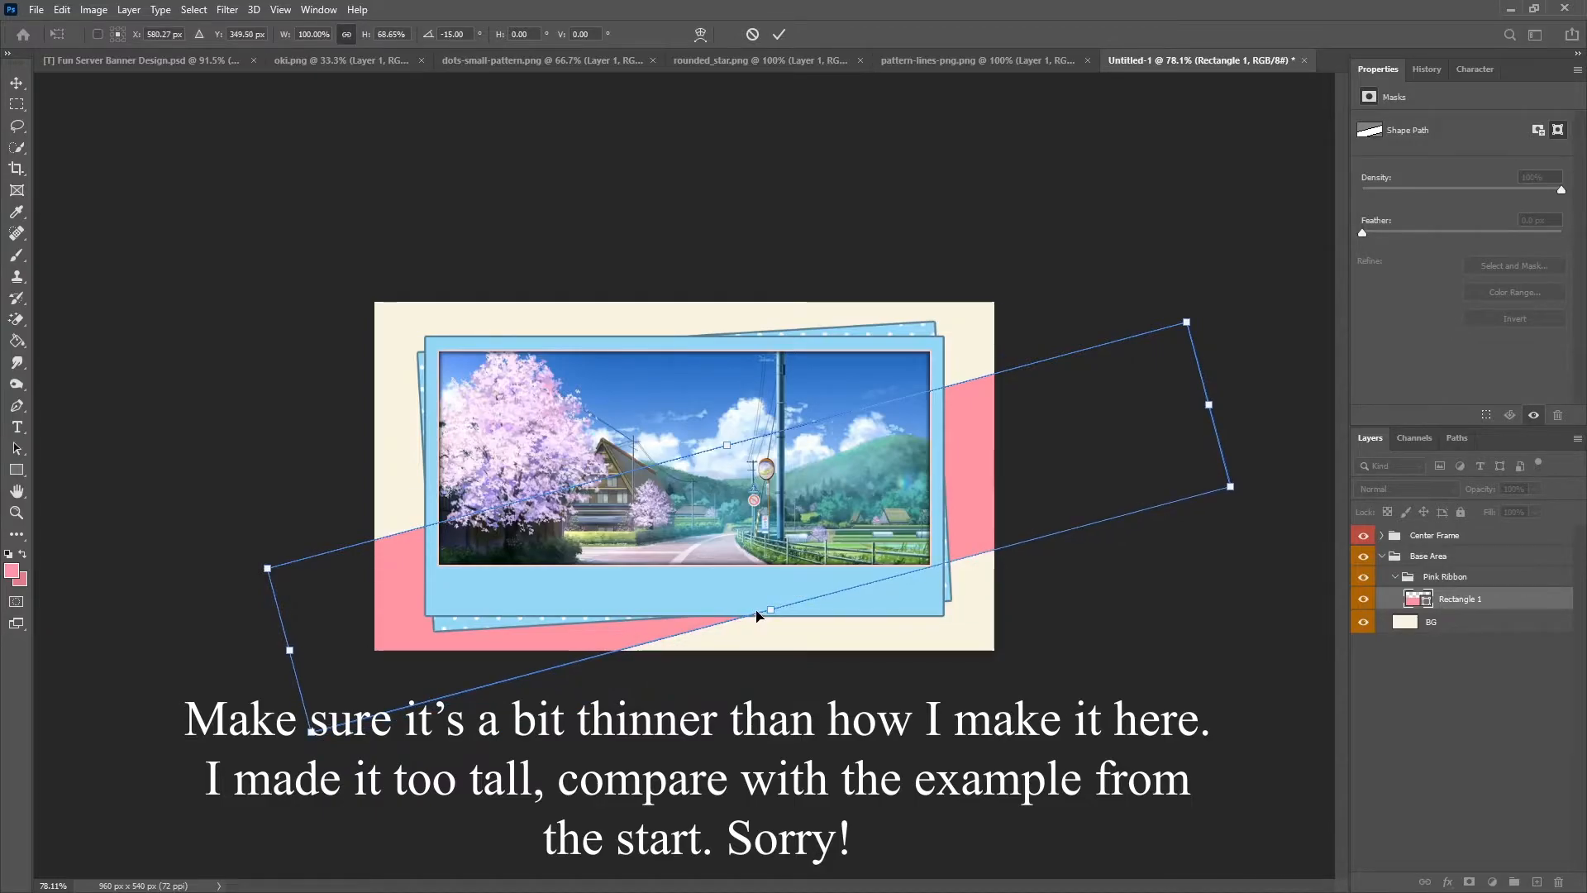
pyautogui.moveTo(796, 585); pyautogui.dragTo(793, 585)
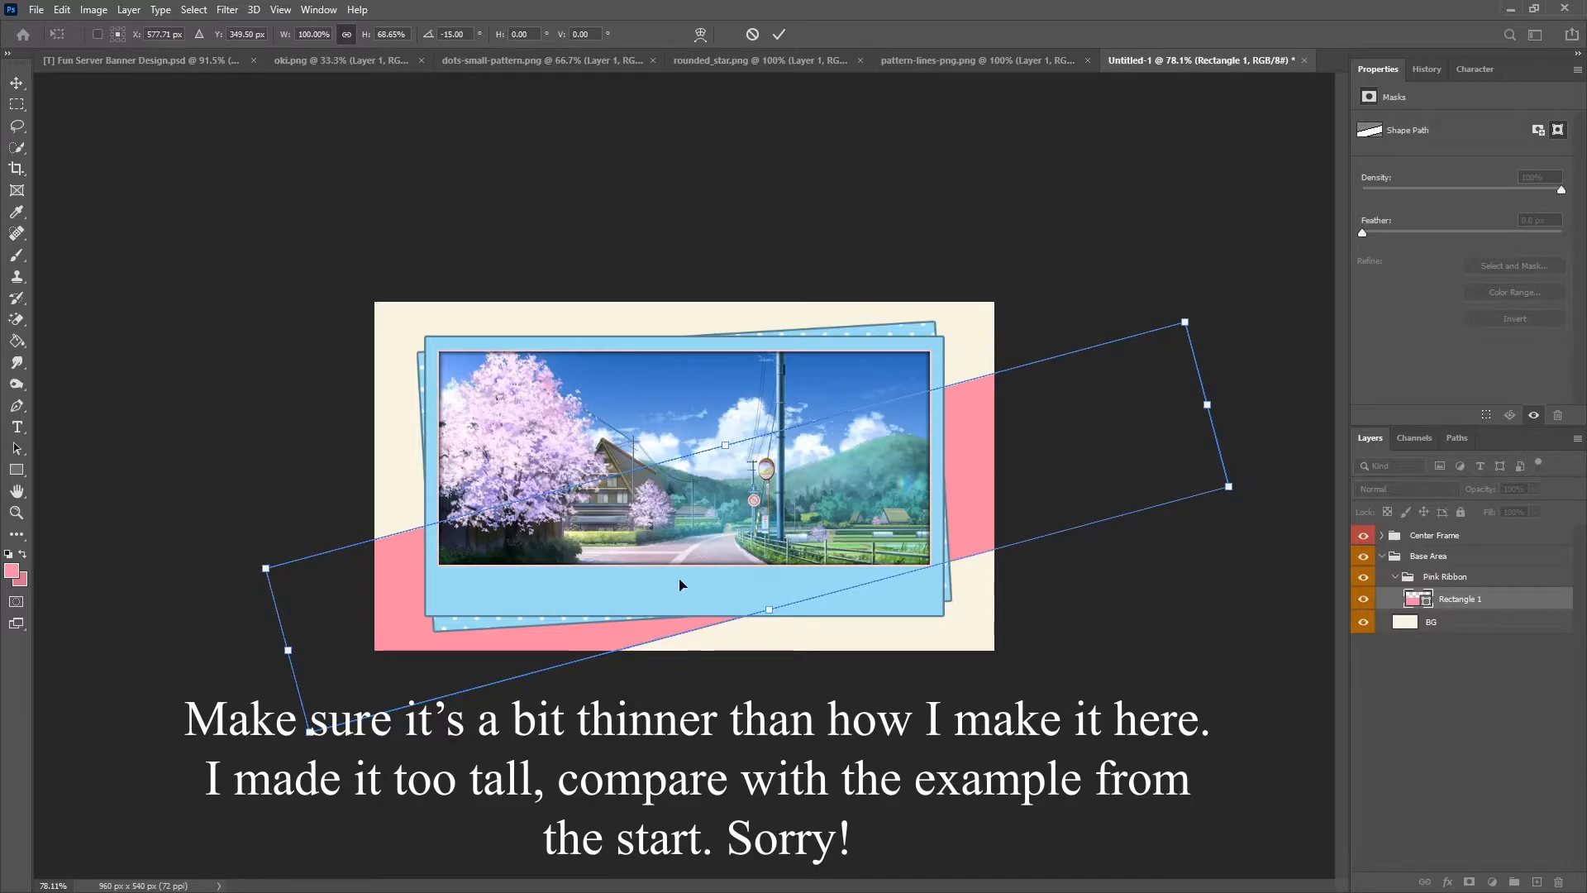
pyautogui.click(783, 37)
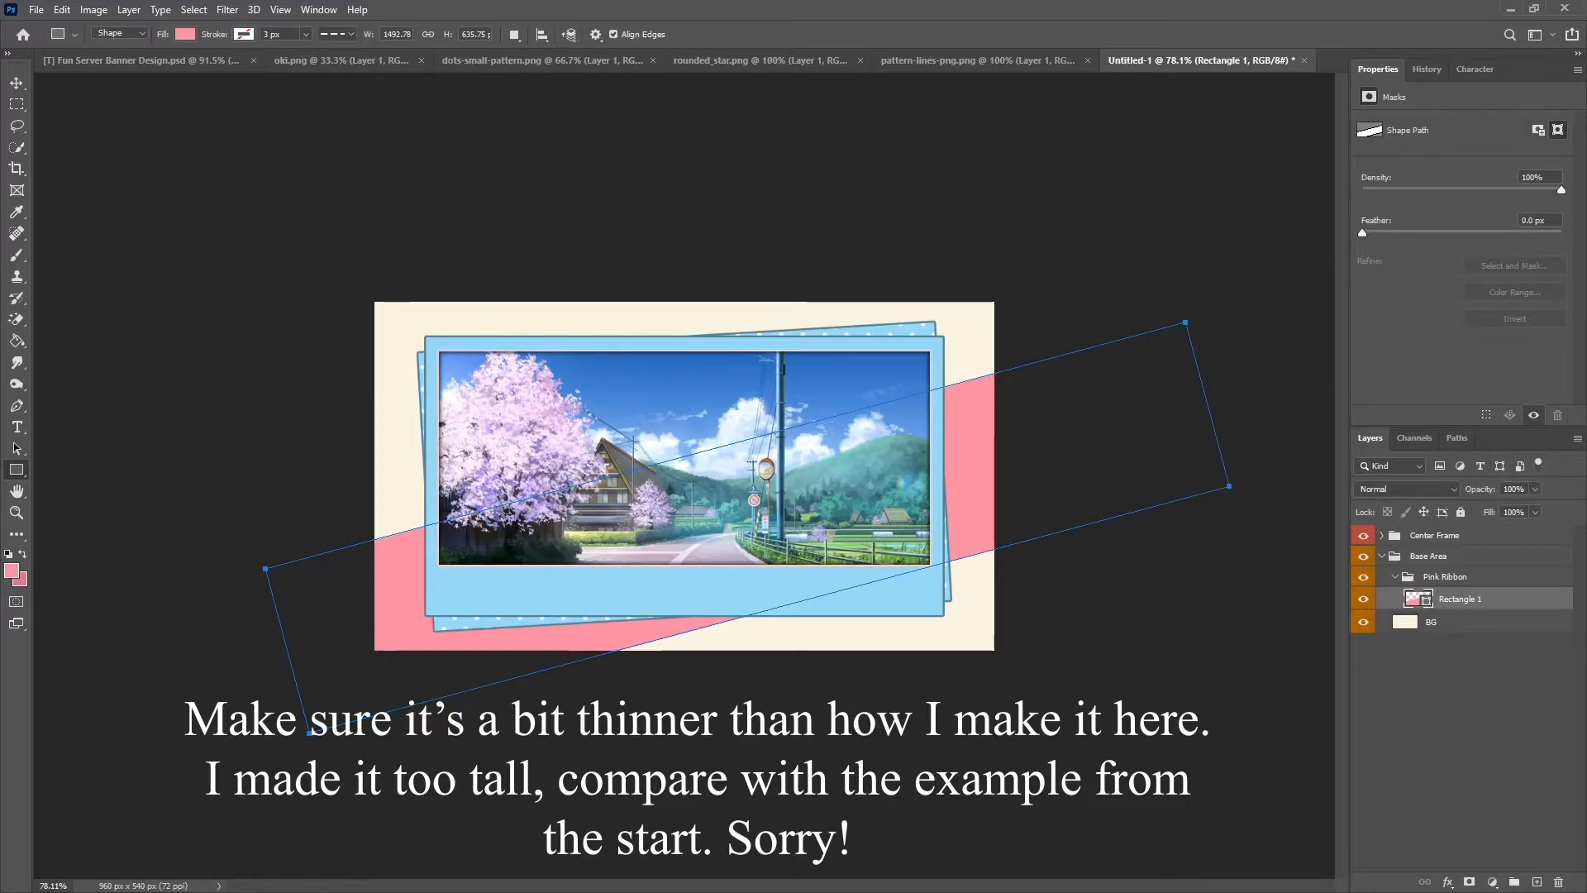
# Add a 3 px outside stroke in db708a to the pink ribbon rectangle and collapse its effects list.
pyautogui.rightClick(1470, 599)
pyautogui.click(1268, 220)
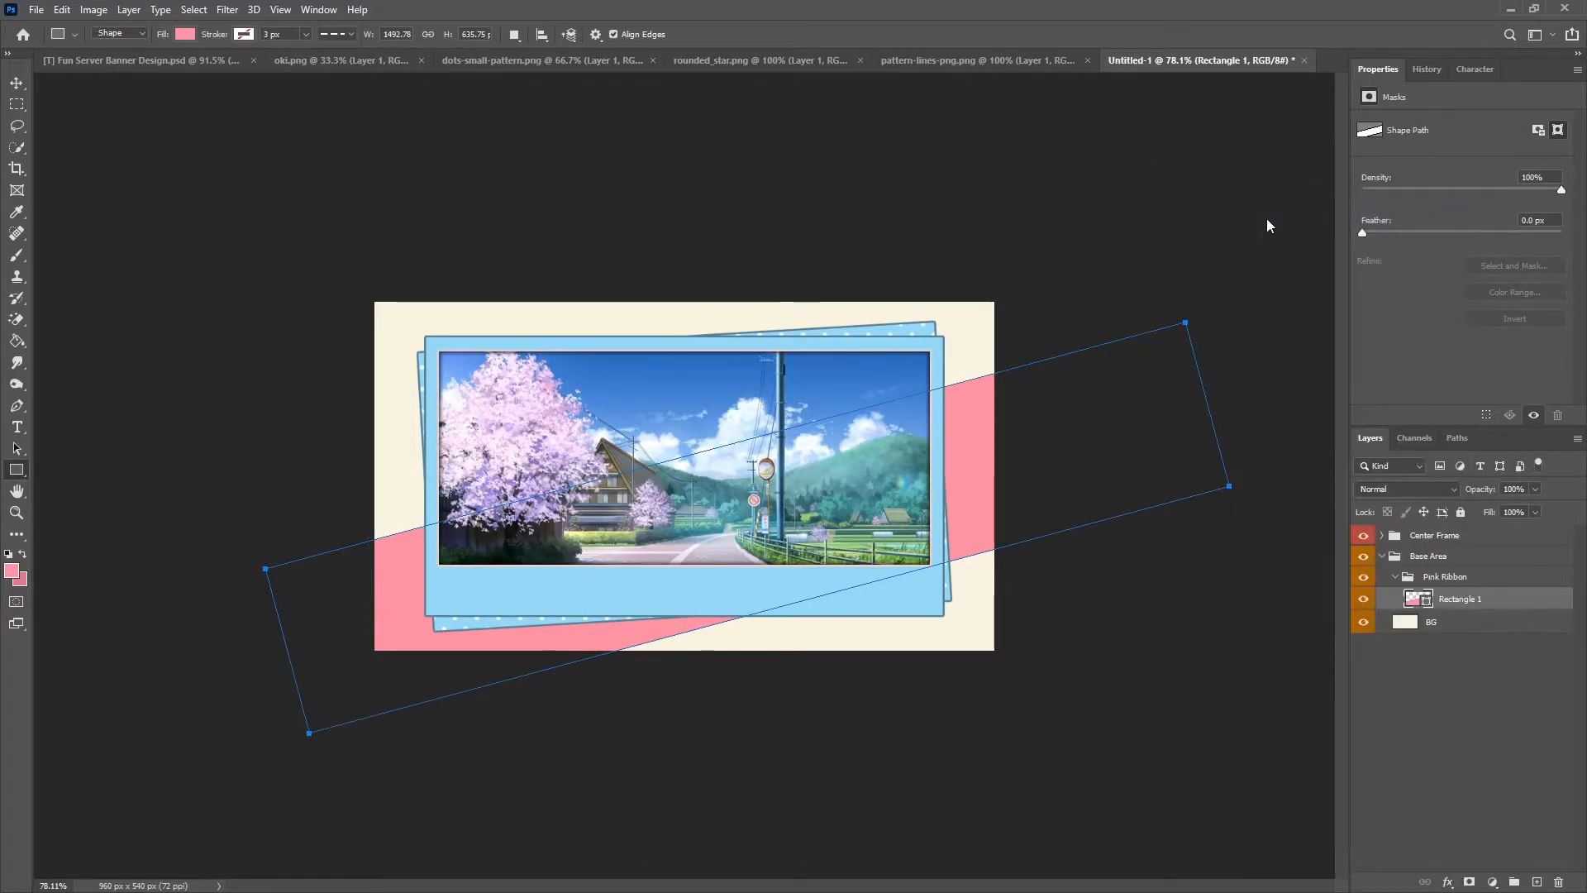
pyautogui.click(667, 527)
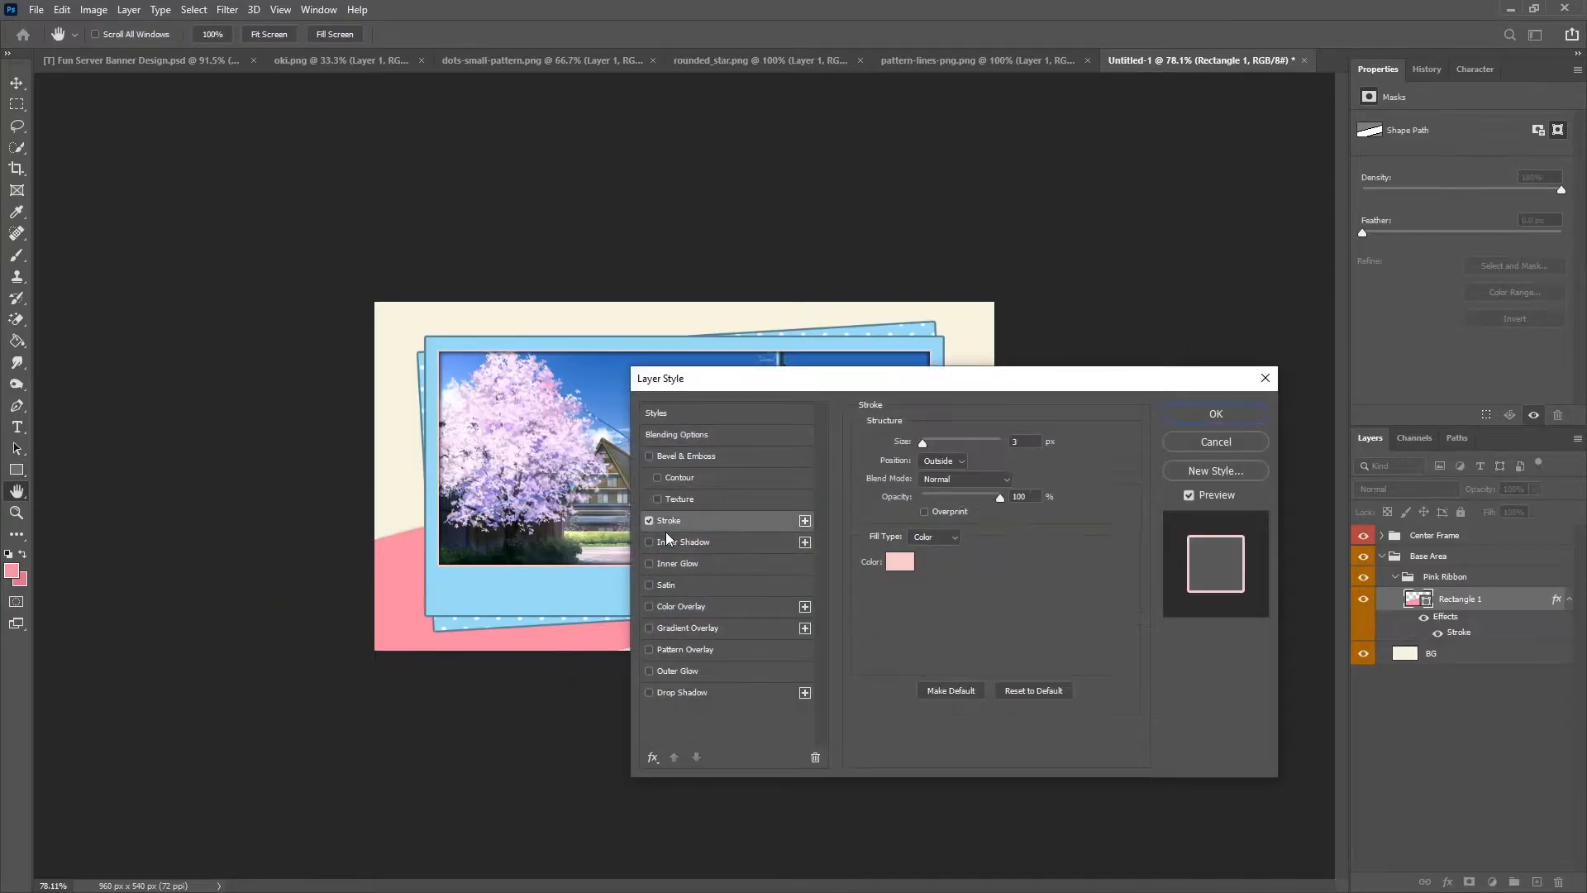
pyautogui.click(903, 566)
pyautogui.click(23, 580)
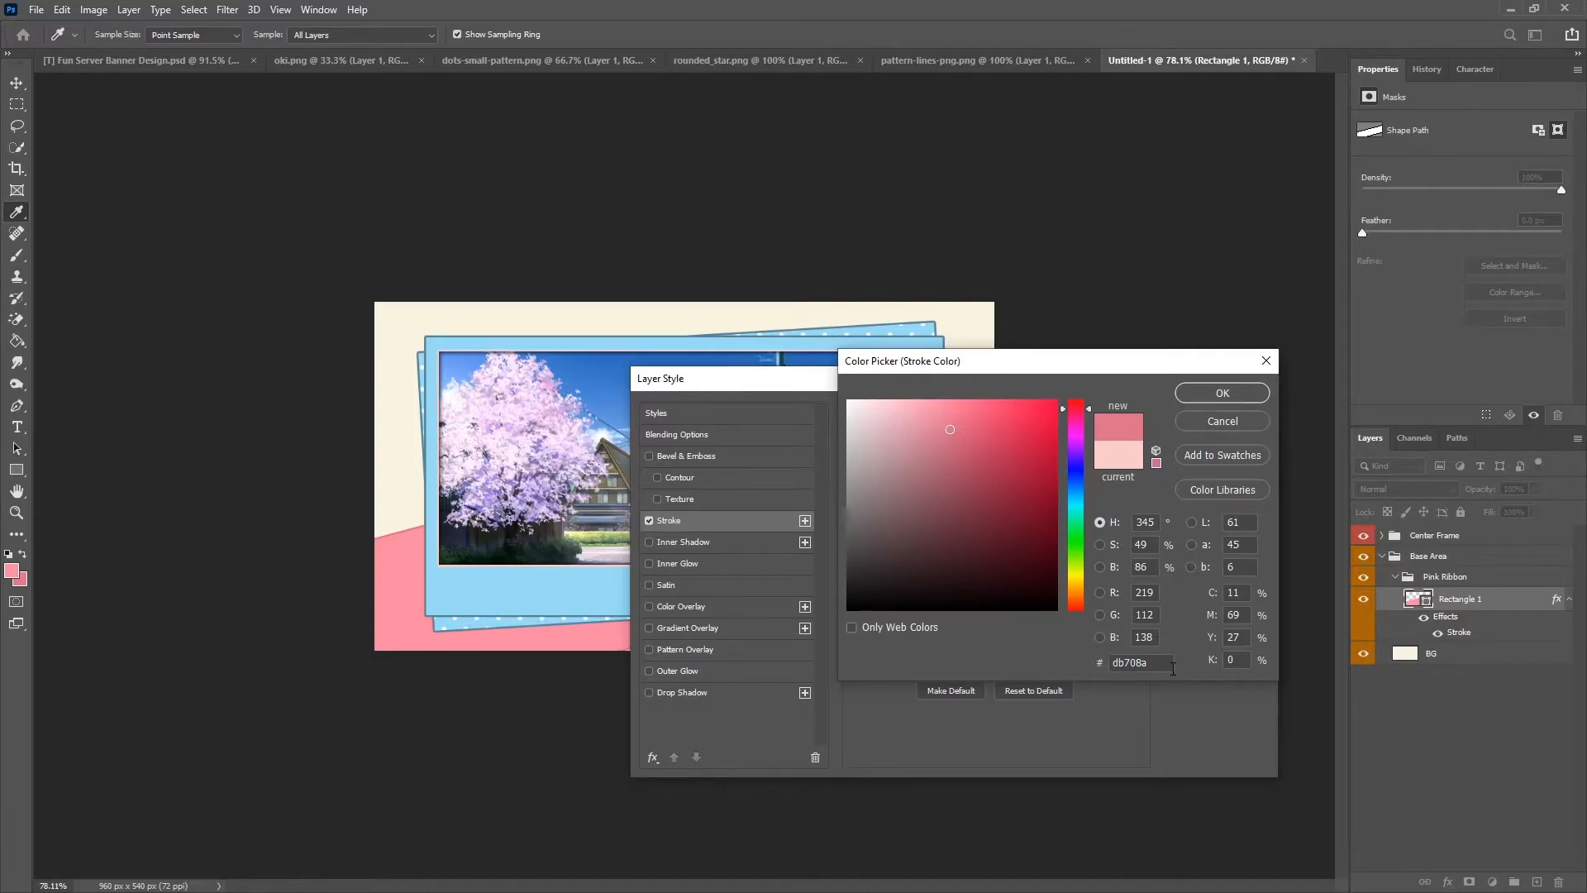
pyautogui.click(1230, 388)
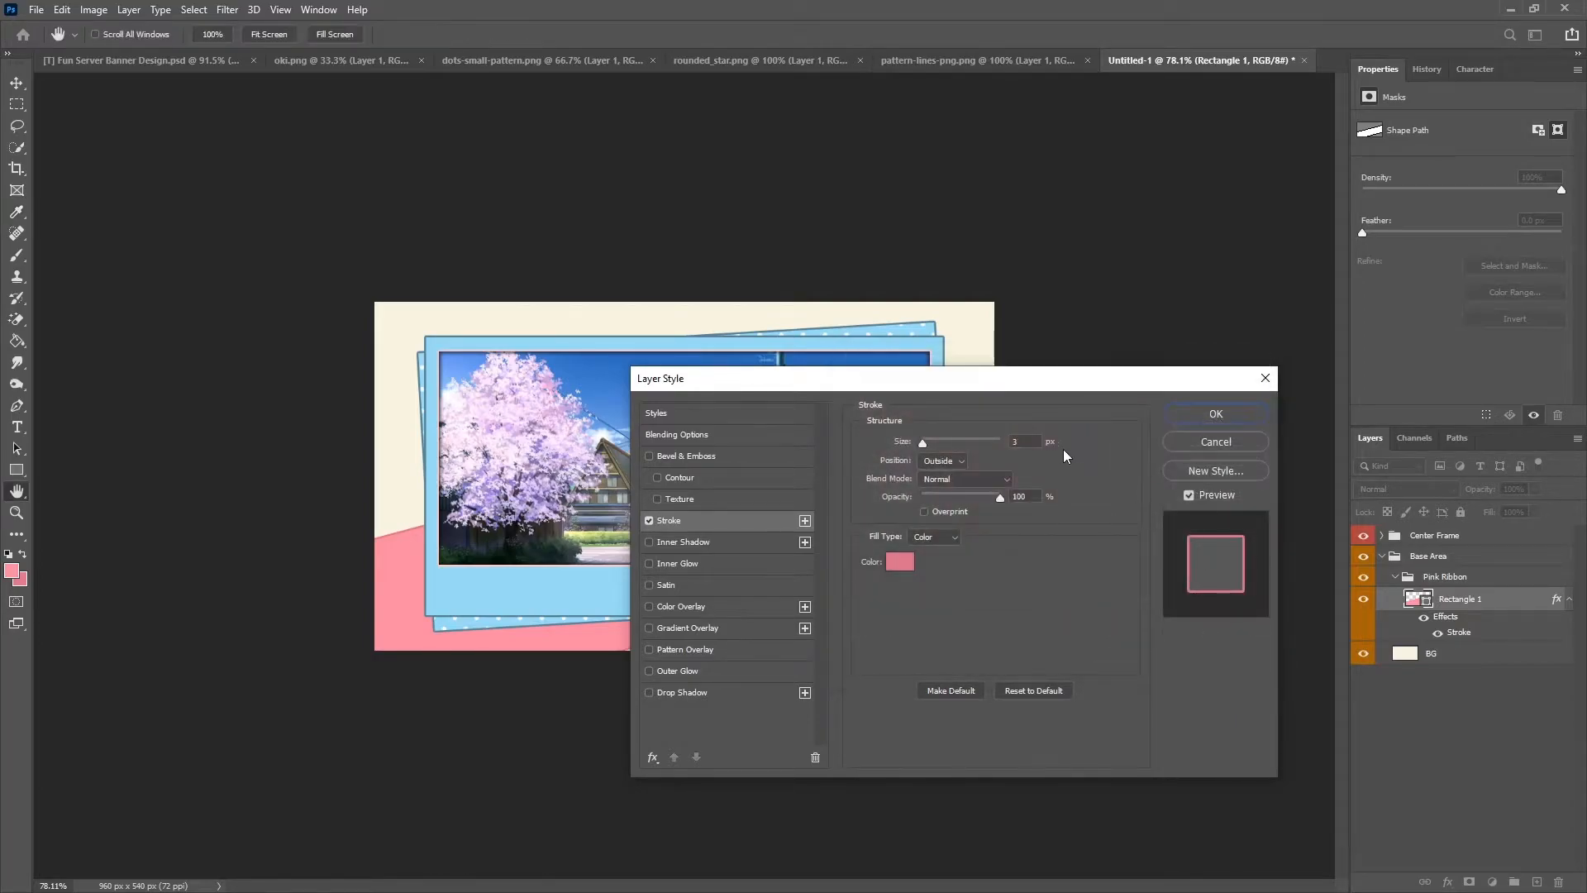
pyautogui.click(1202, 419)
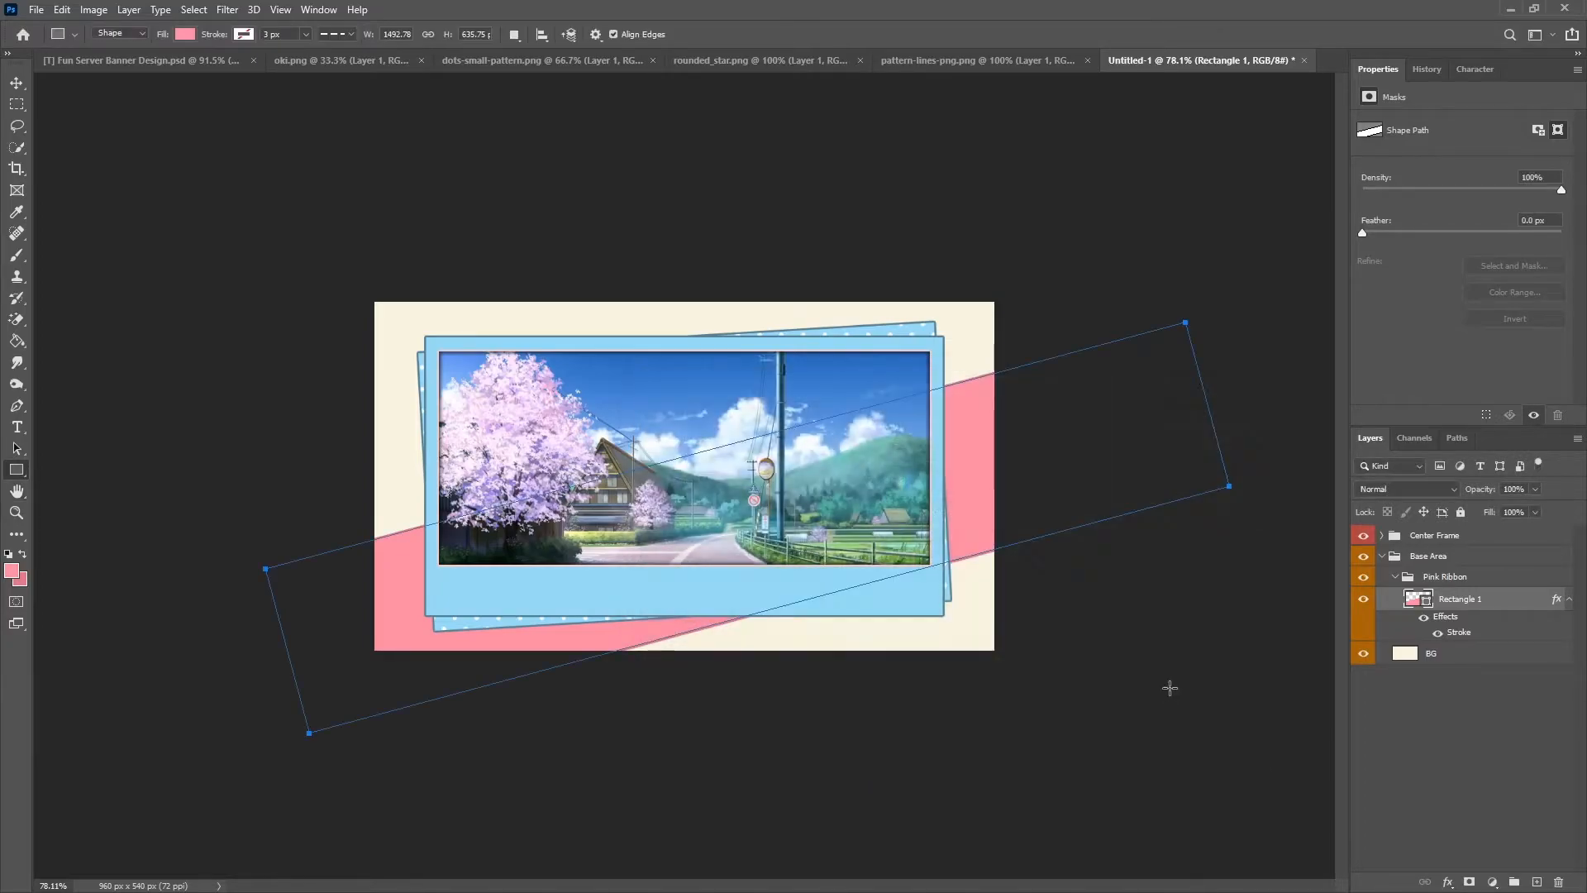
pyautogui.click(1569, 600)
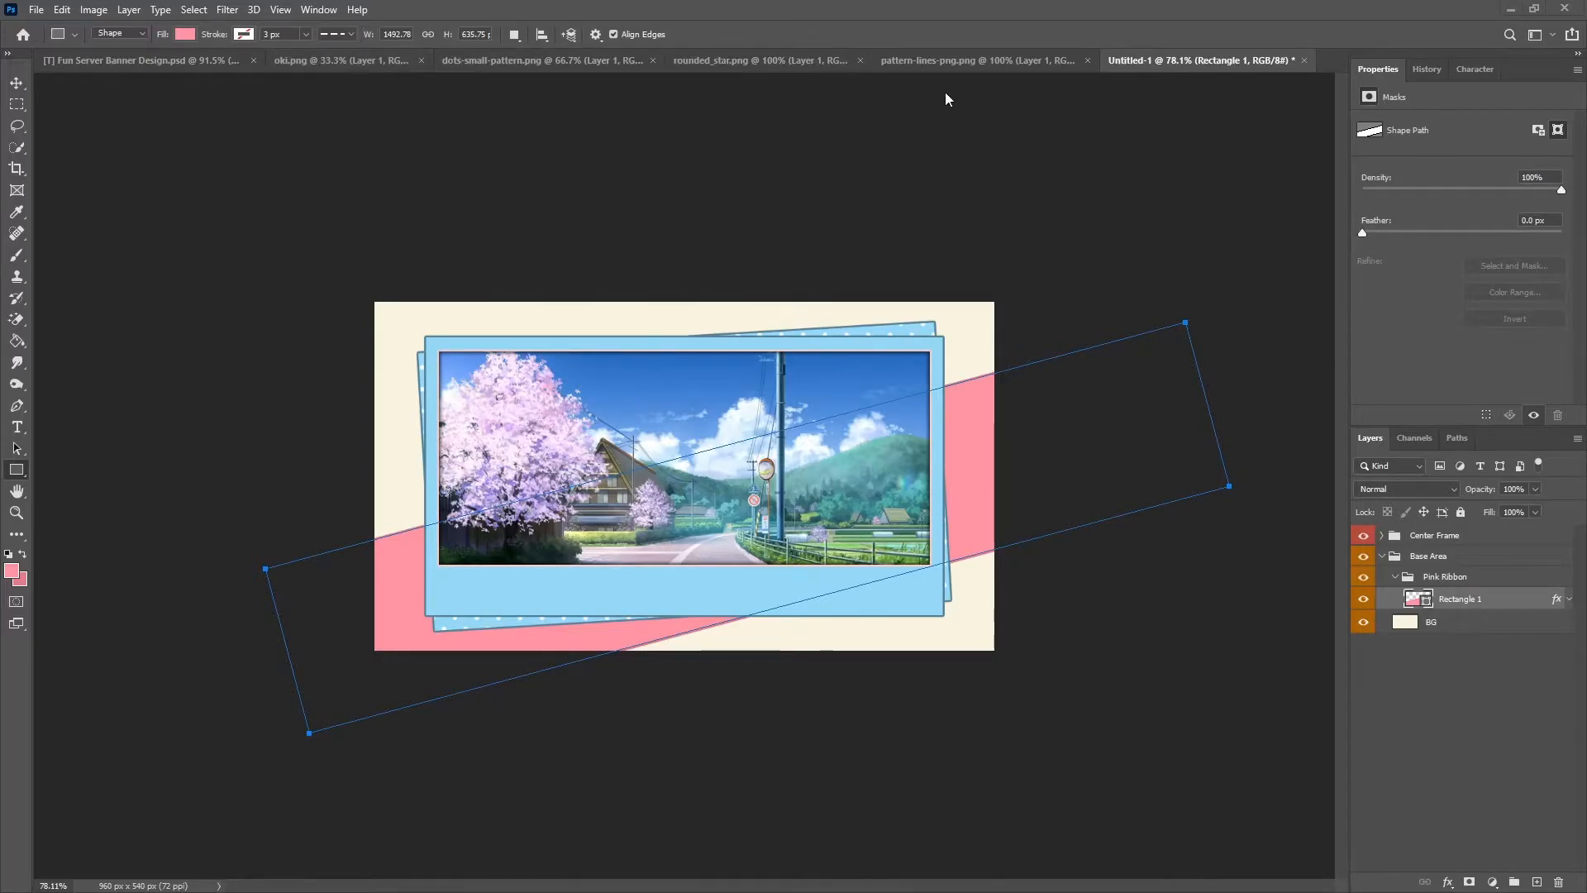
# Copy the diagonal line pattern from pattern-lines-png.png into the banner above the ribbon rectangle, and hide the Center Frame group.
pyautogui.press('Escape')
pyautogui.click(1014, 66)
pyautogui.press('v')
pyautogui.moveTo(630, 408); pyautogui.dragTo(1375, 570)
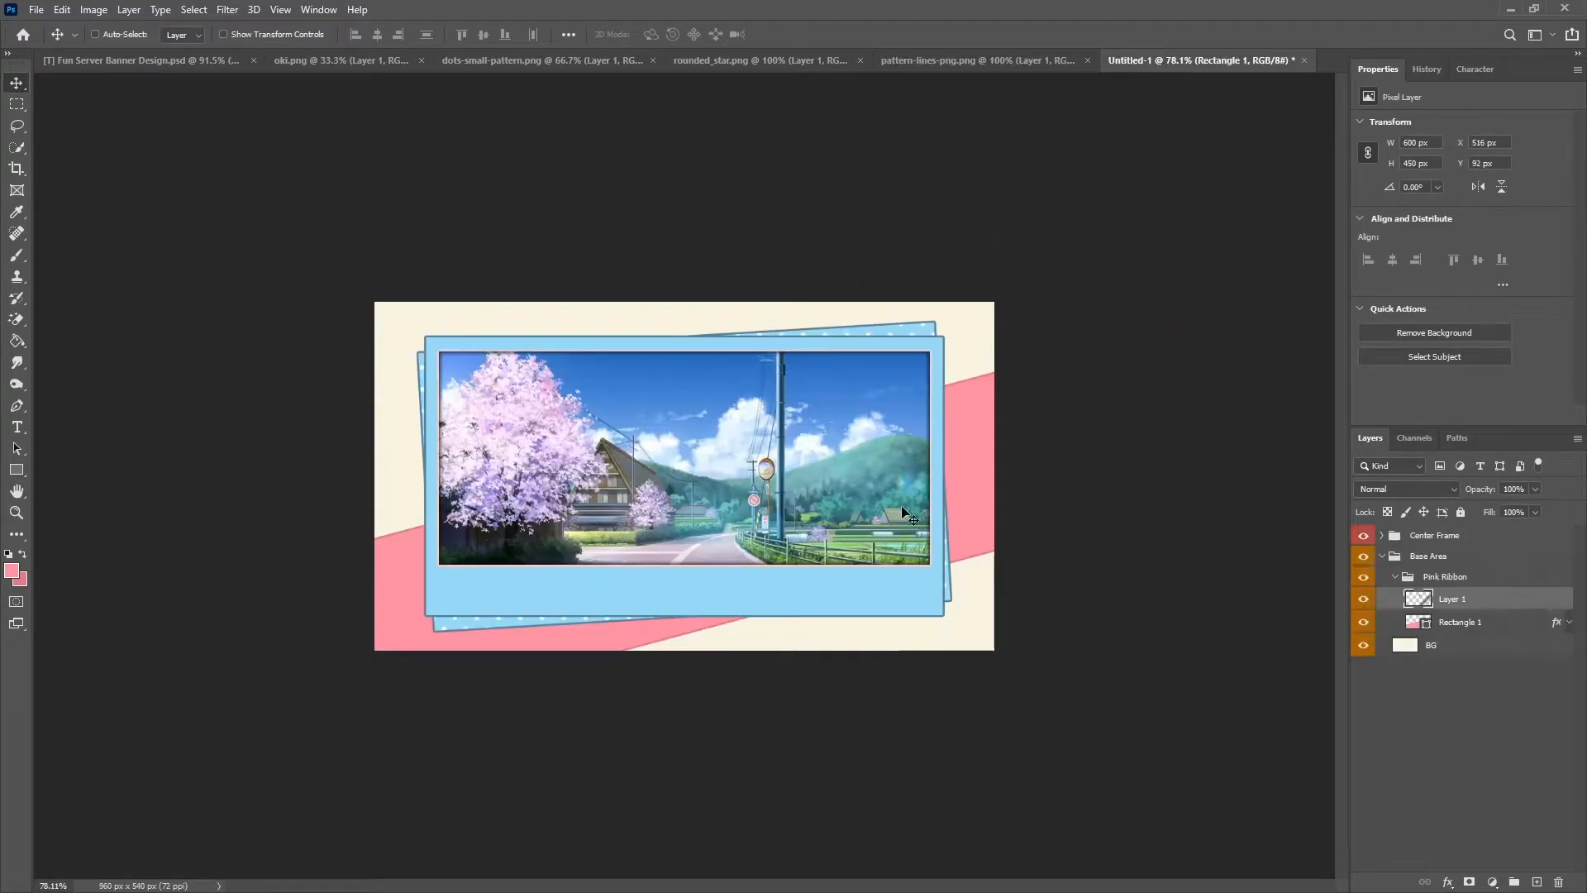
pyautogui.click(1363, 535)
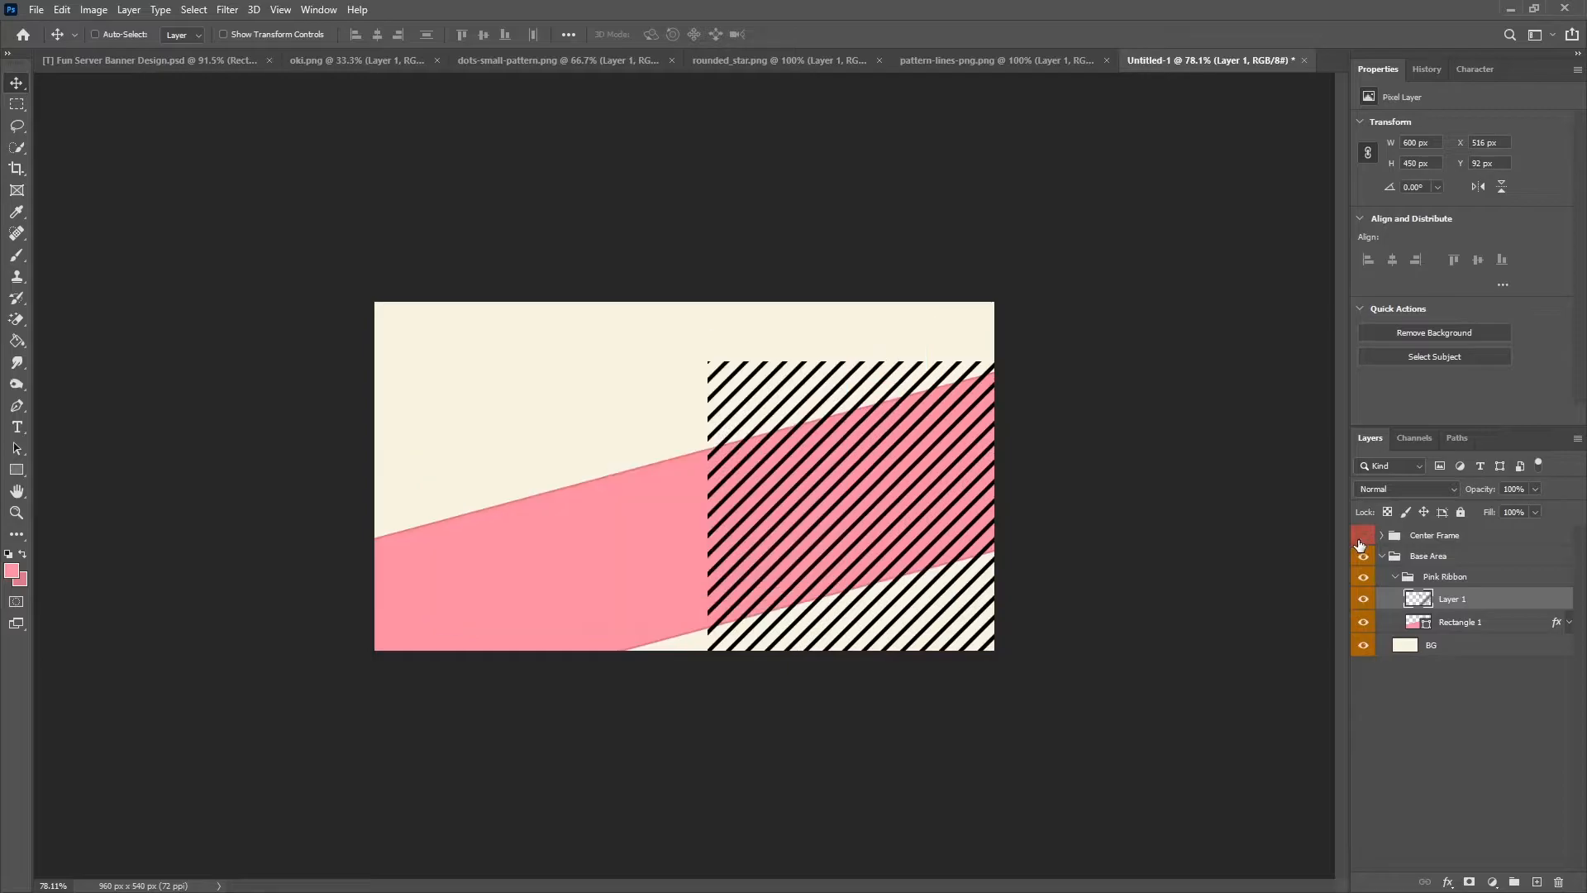
# Apply a color overlay of f8f4e0, sampled from the cream background, to the line pattern and rasterize its layer style.
pyautogui.rightClick(1479, 602)
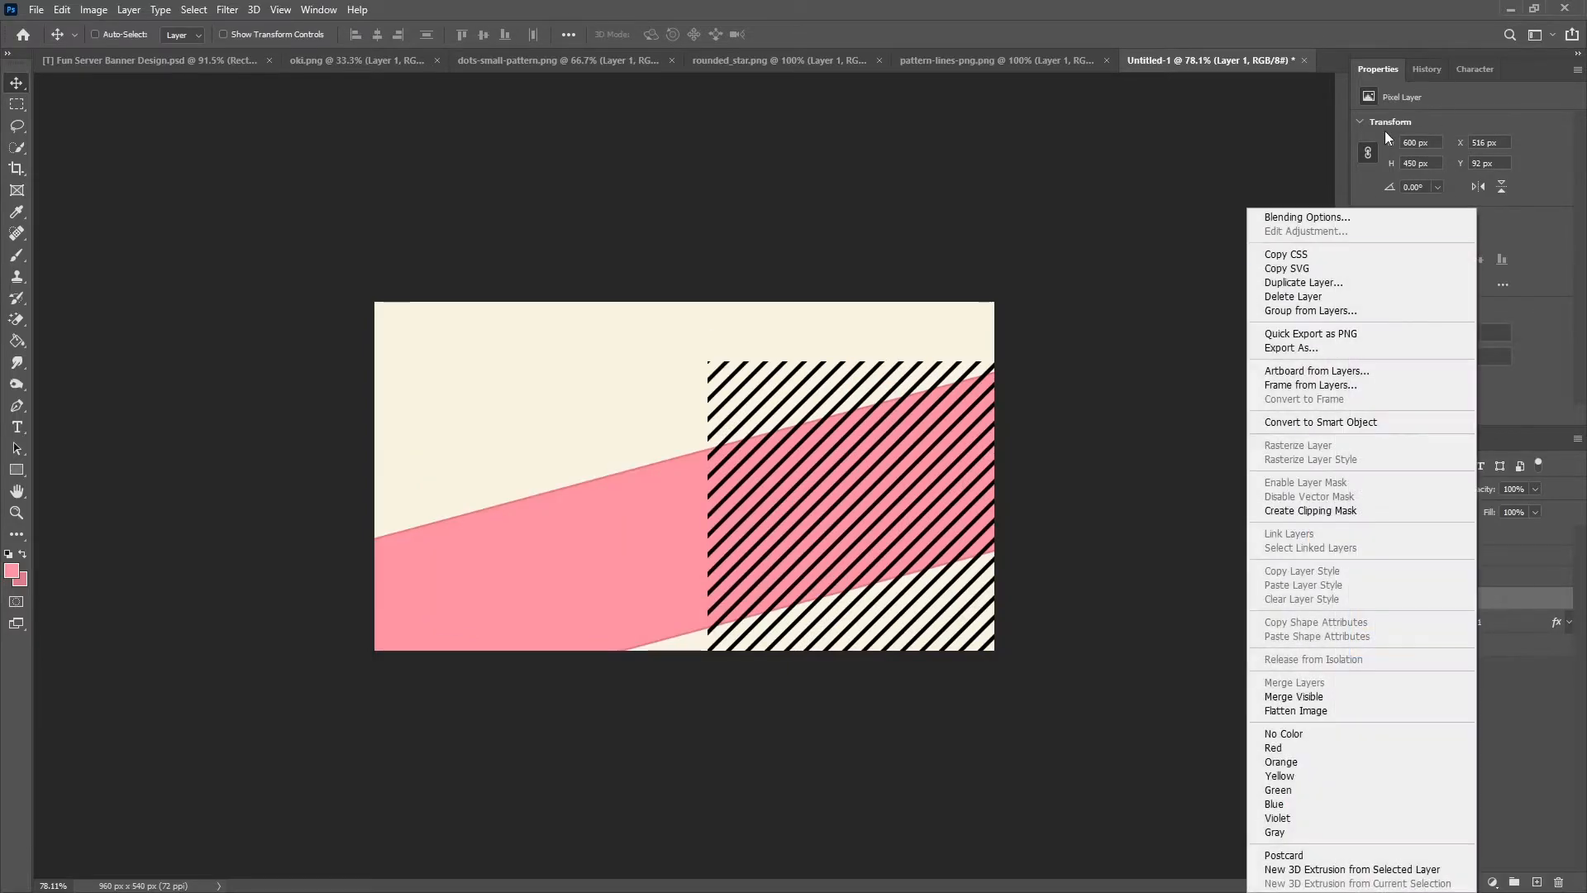
pyautogui.click(1328, 213)
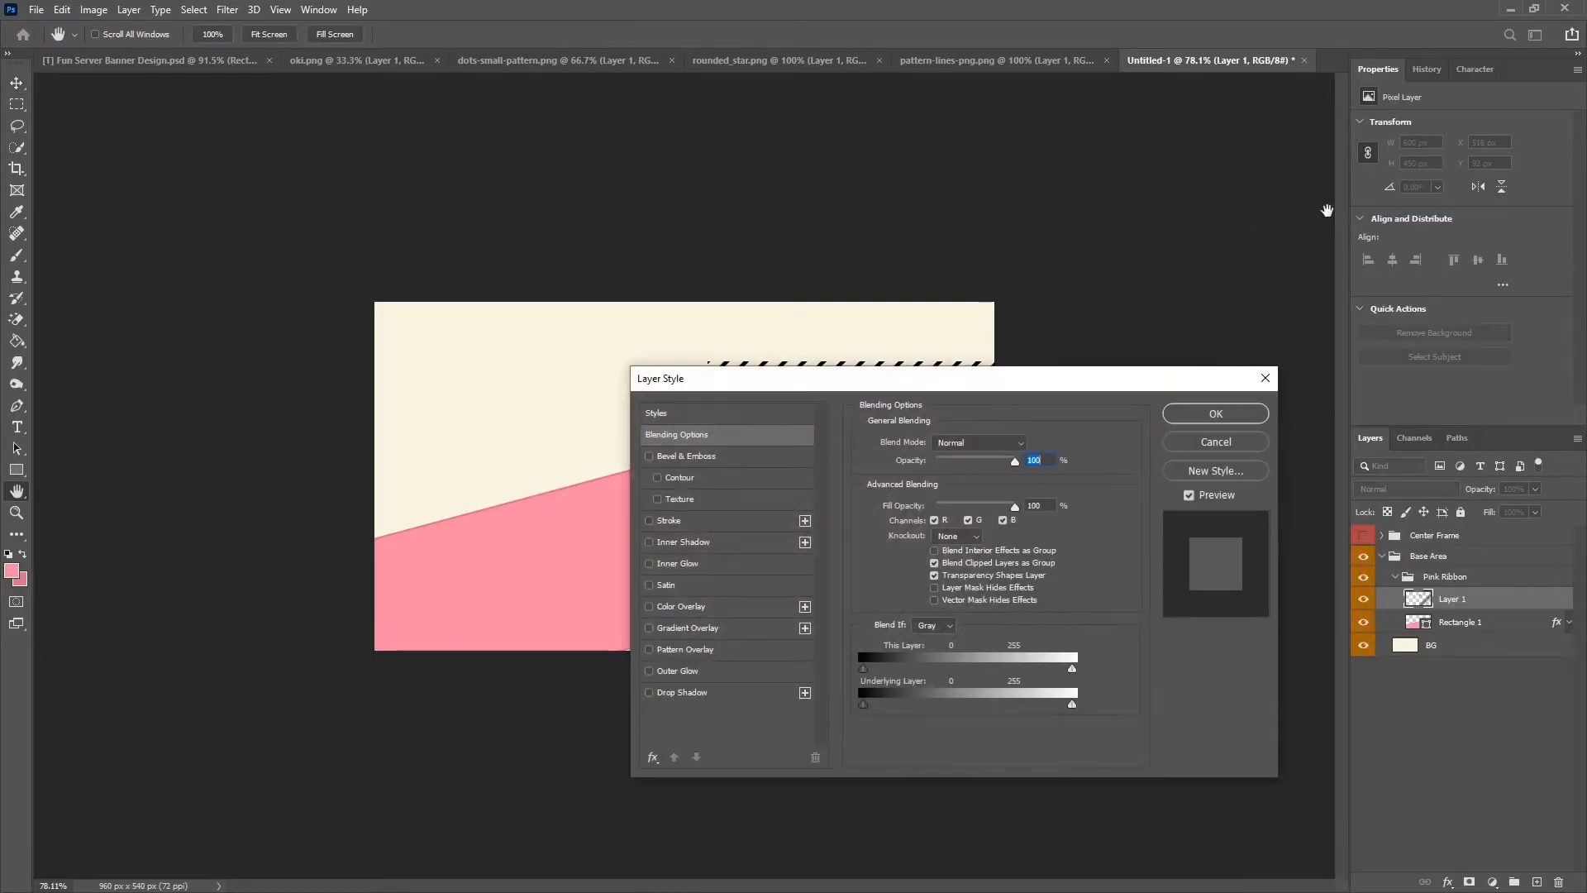
pyautogui.click(716, 609)
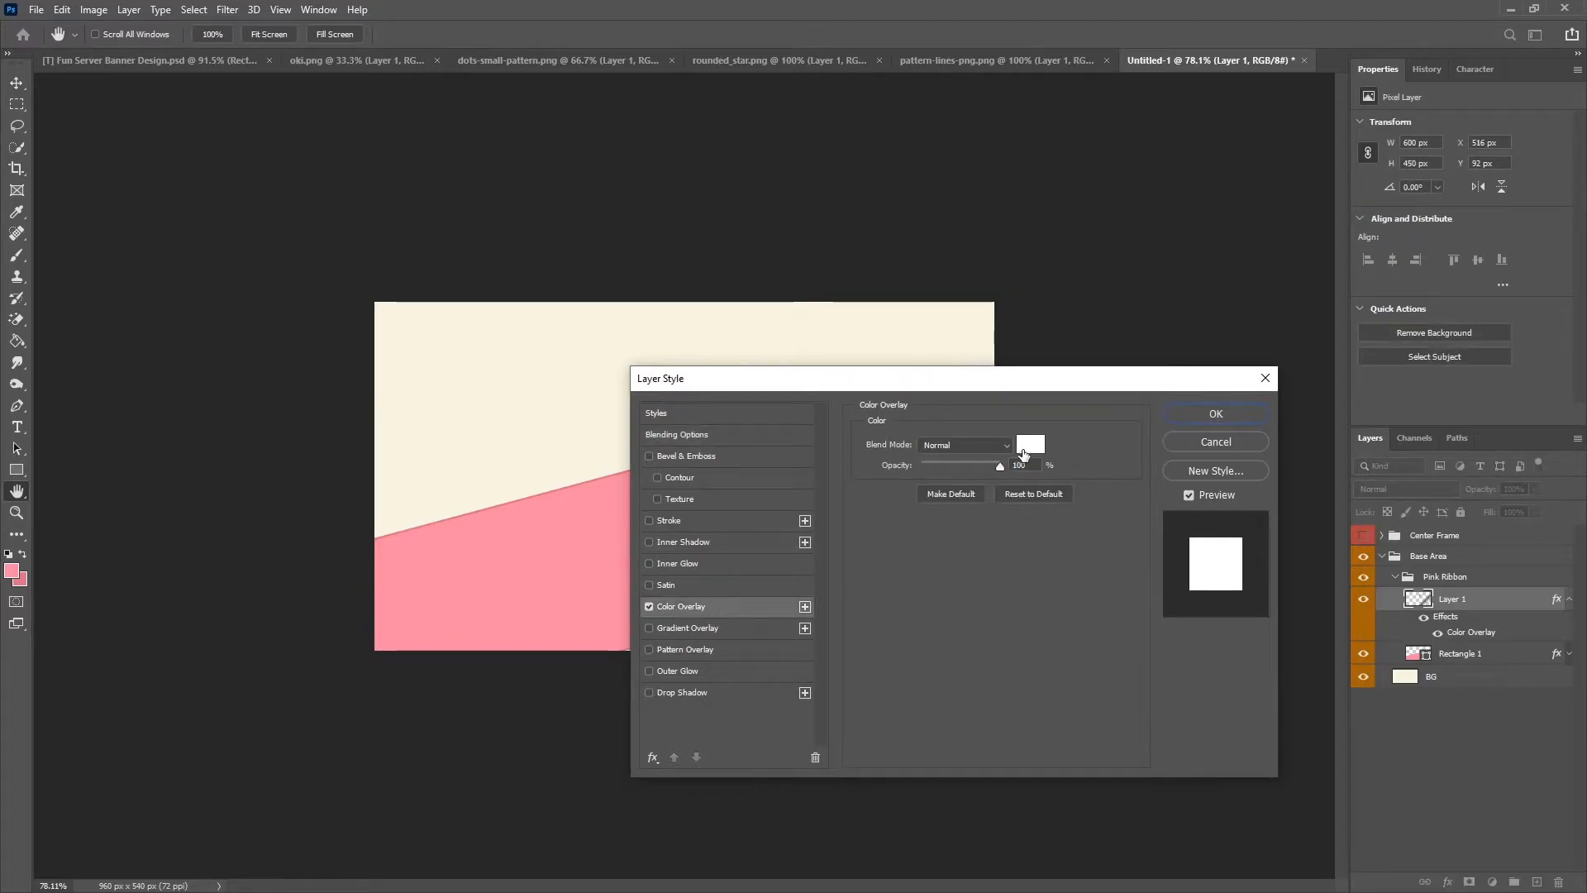
pyautogui.click(1023, 452)
pyautogui.click(479, 372)
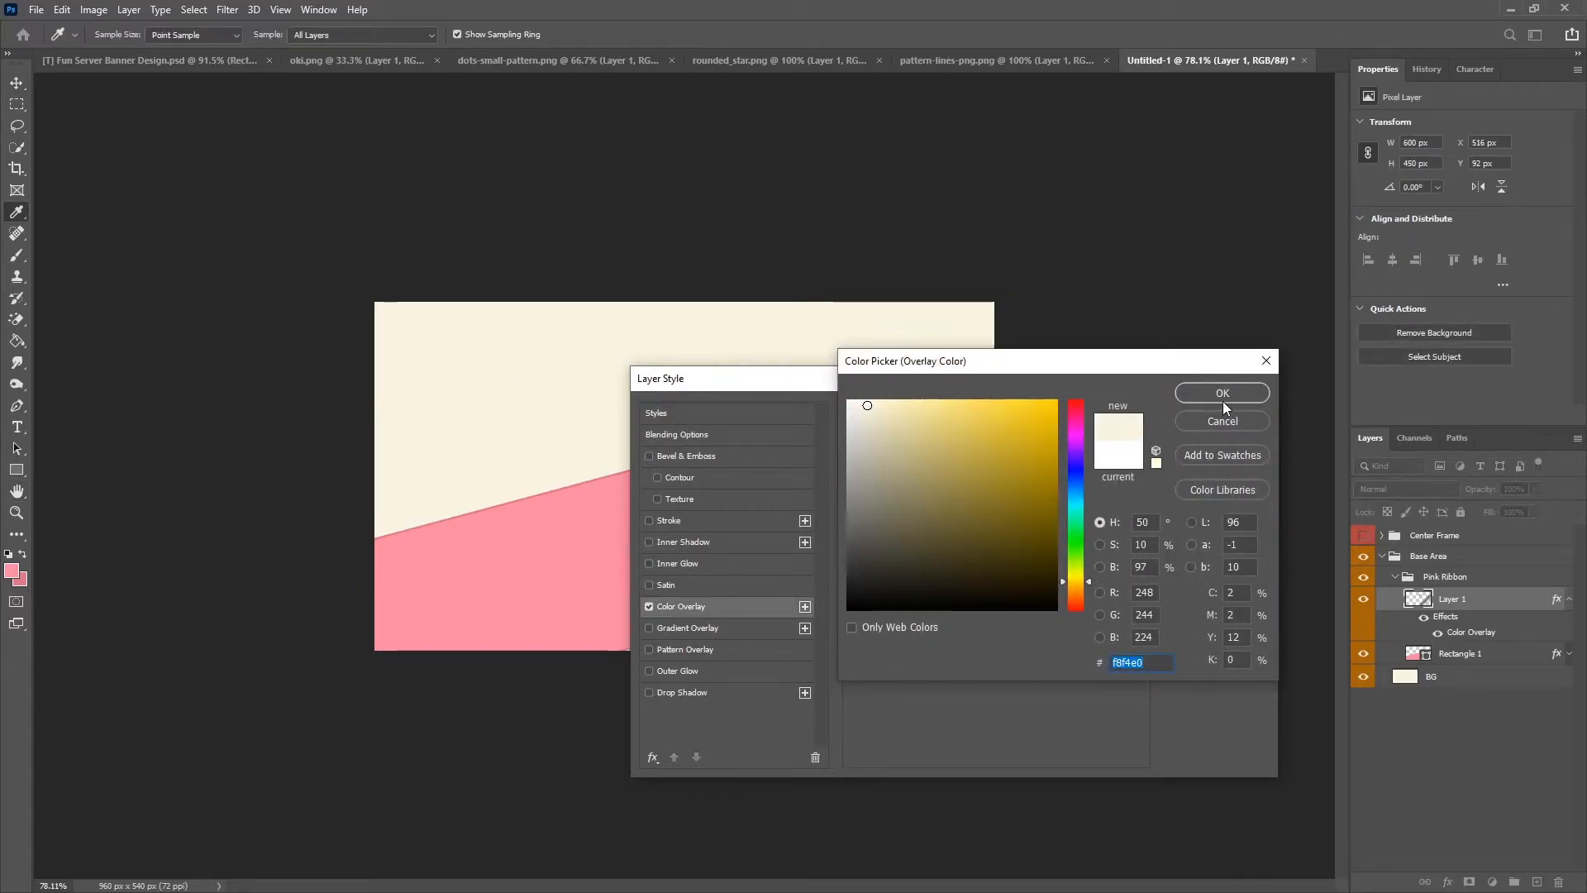
pyautogui.click(1176, 667)
pyautogui.click(1212, 399)
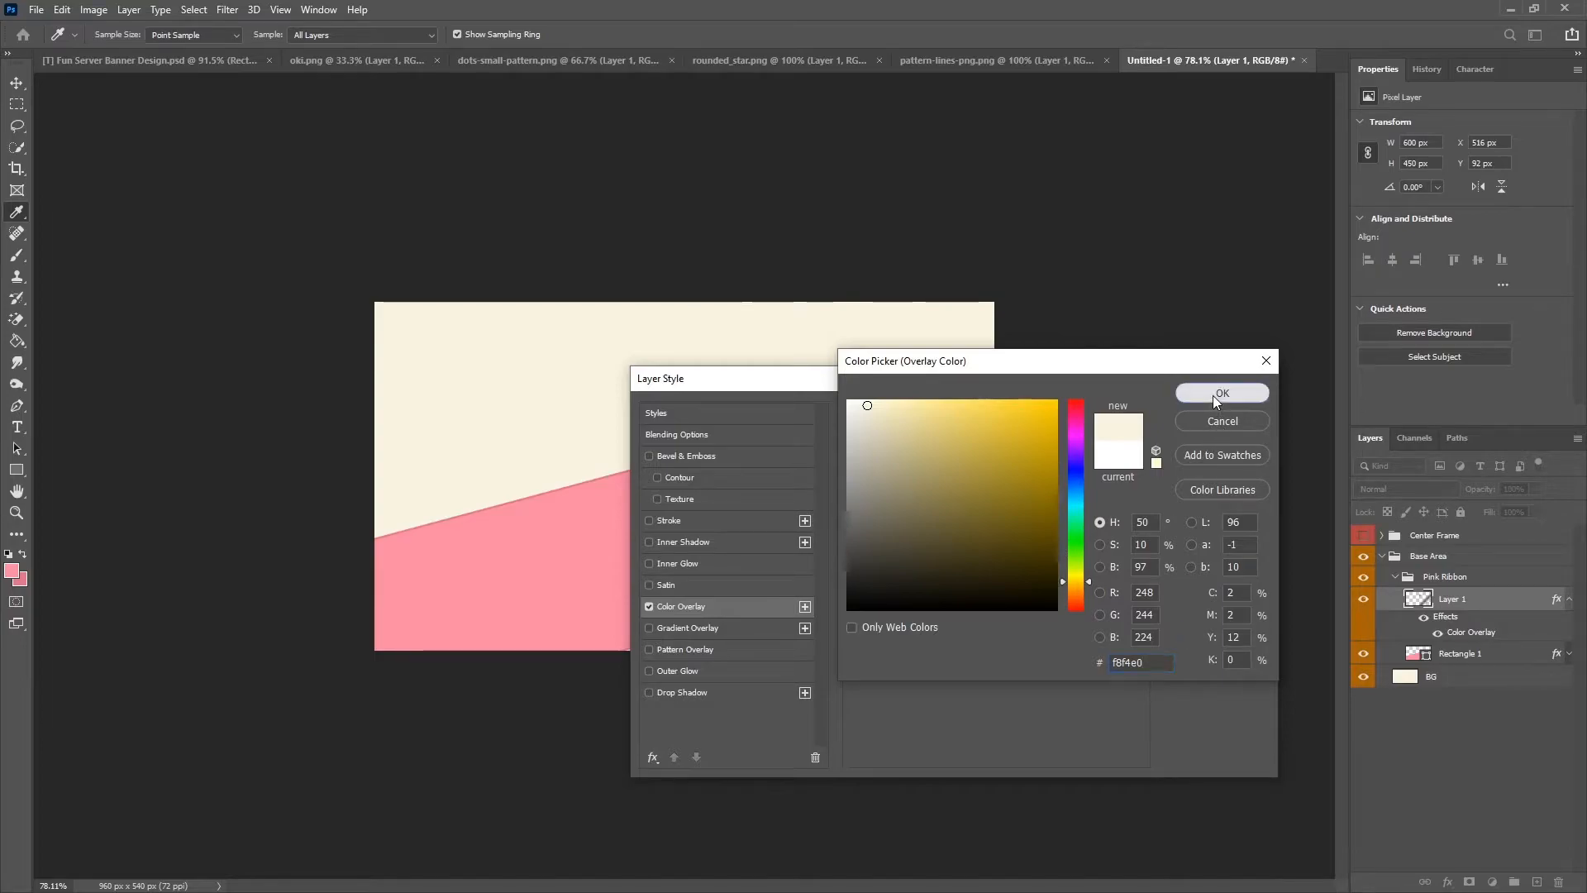
pyautogui.click(1212, 420)
pyautogui.rightClick(1494, 609)
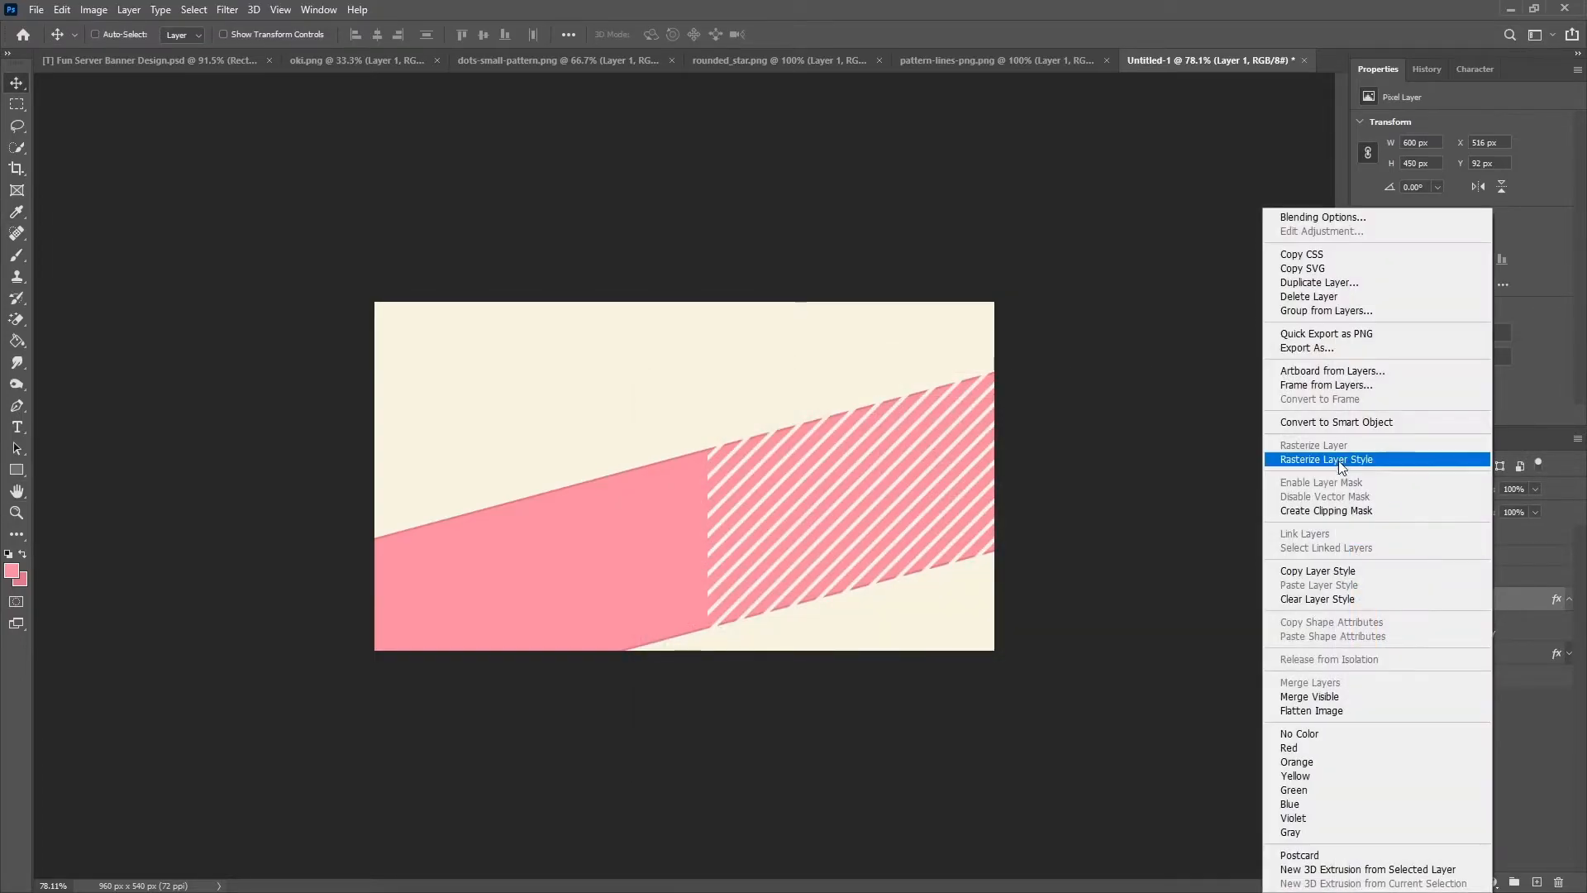
pyautogui.click(1339, 457)
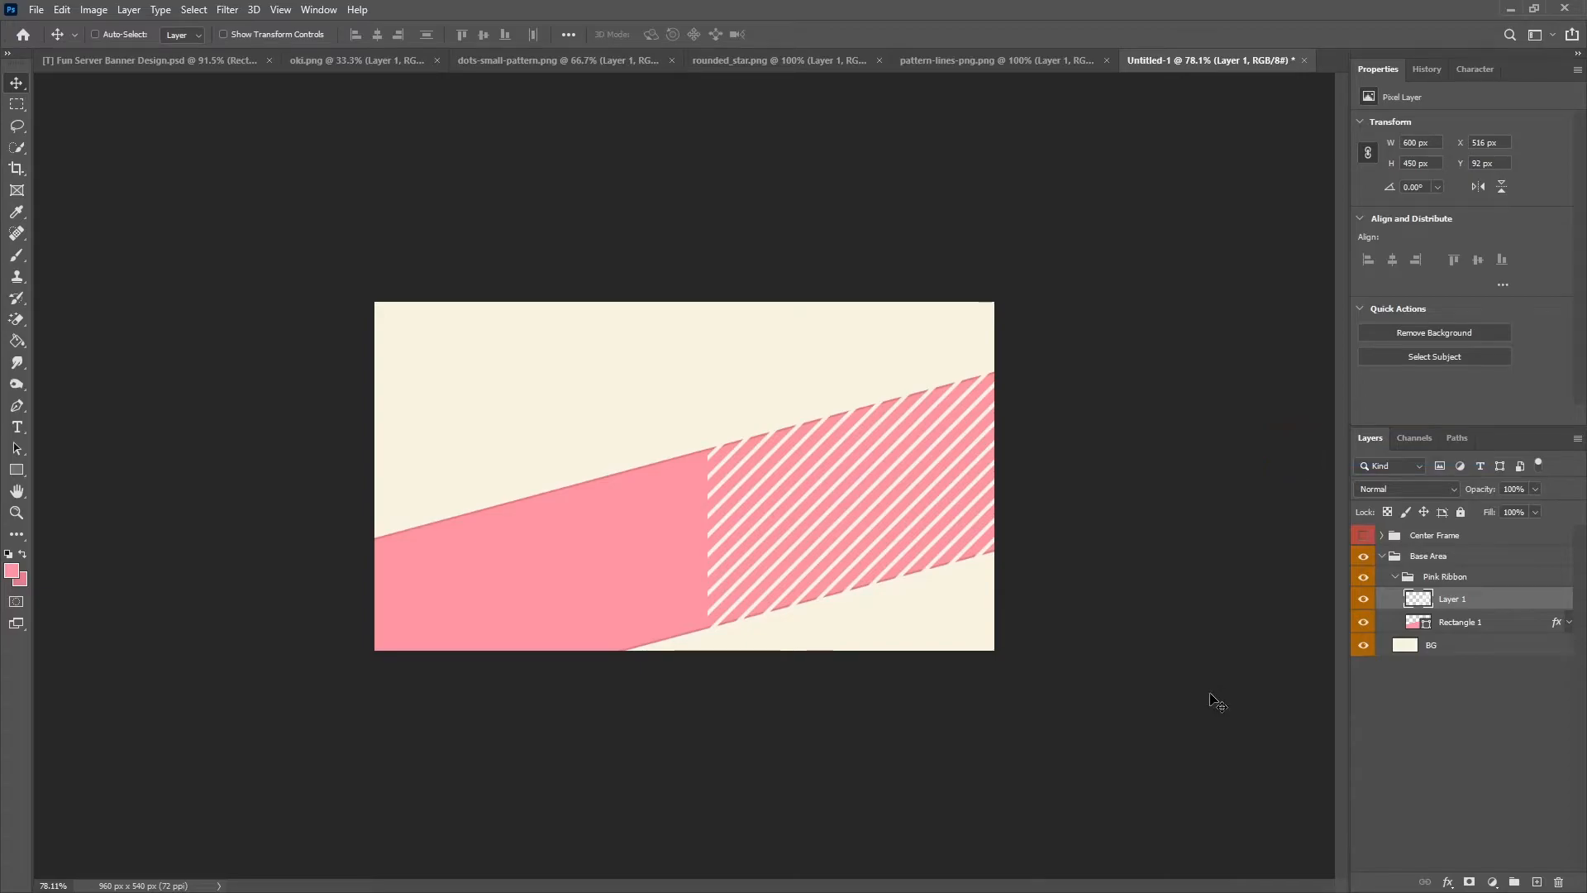
# Scale the line pattern down to about 429 by 322 px and position it over the ribbon's right end.
pyautogui.hotkey('ctrl', 't')
pyautogui.moveTo(701, 361); pyautogui.dragTo(824, 454)
pyautogui.moveTo(1005, 576); pyautogui.dragTo(1005, 500)
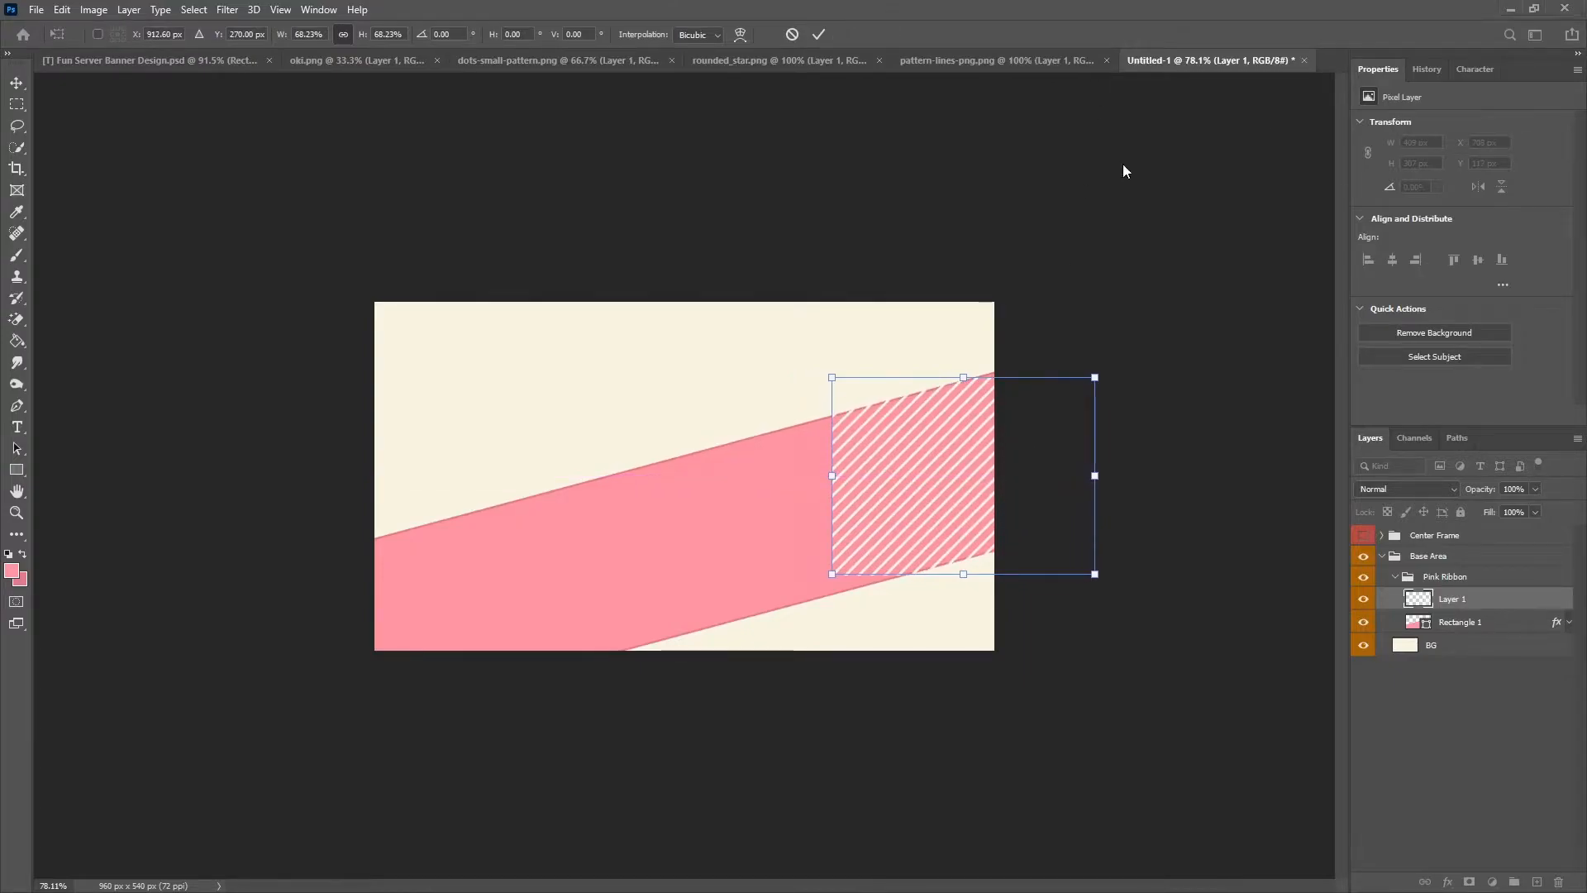
pyautogui.moveTo(979, 461); pyautogui.dragTo(993, 453)
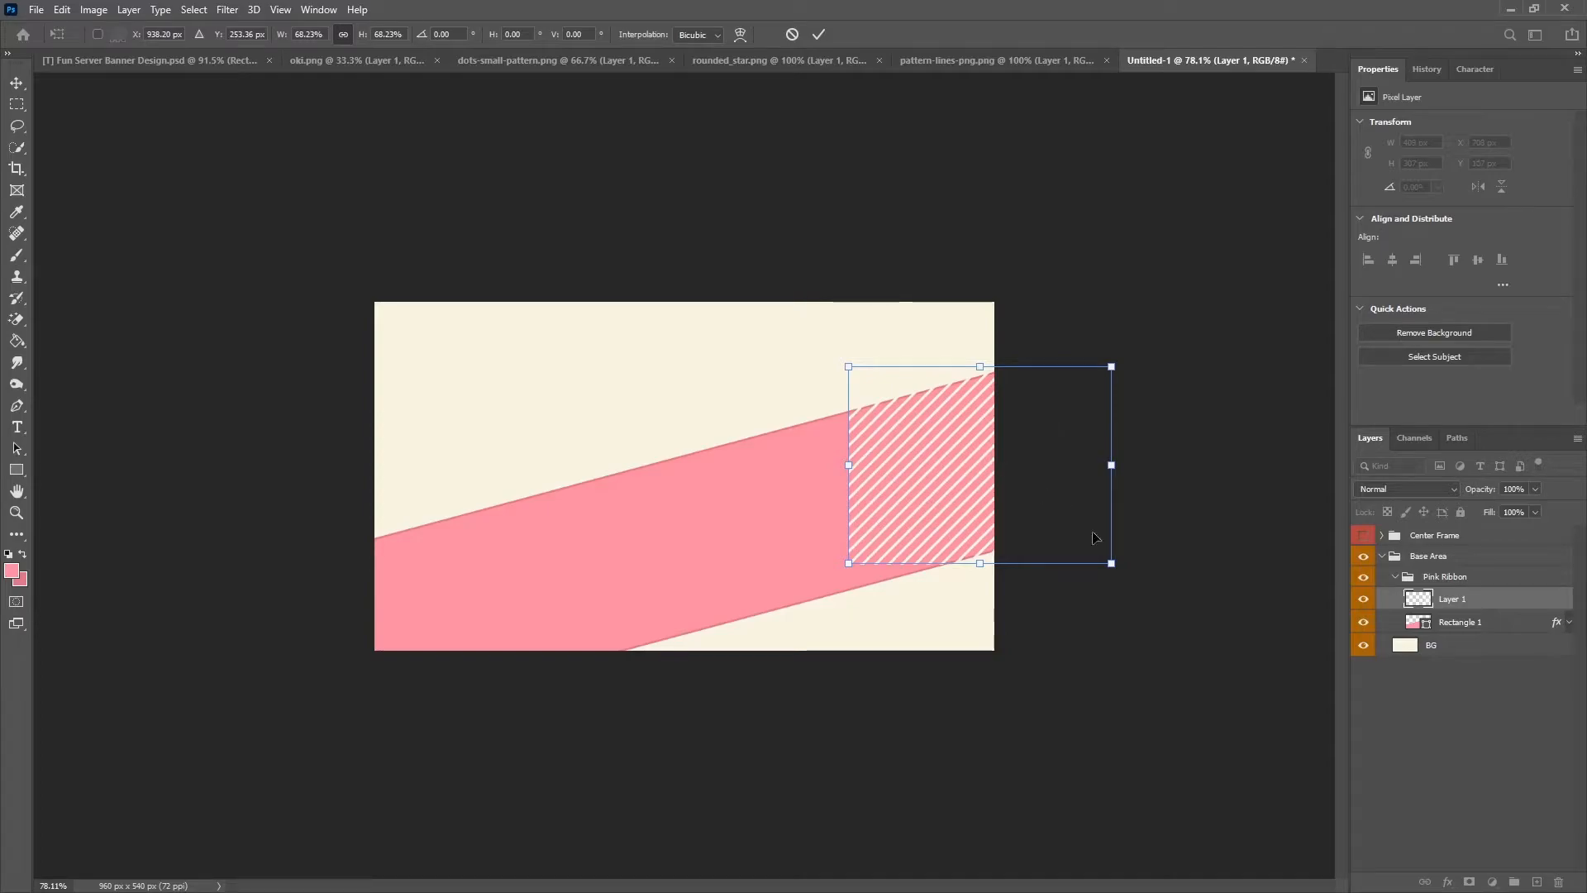
pyautogui.moveTo(1111, 564); pyautogui.dragTo(1123, 573)
pyautogui.moveTo(997, 513); pyautogui.dragTo(1015, 491)
pyautogui.click(820, 34)
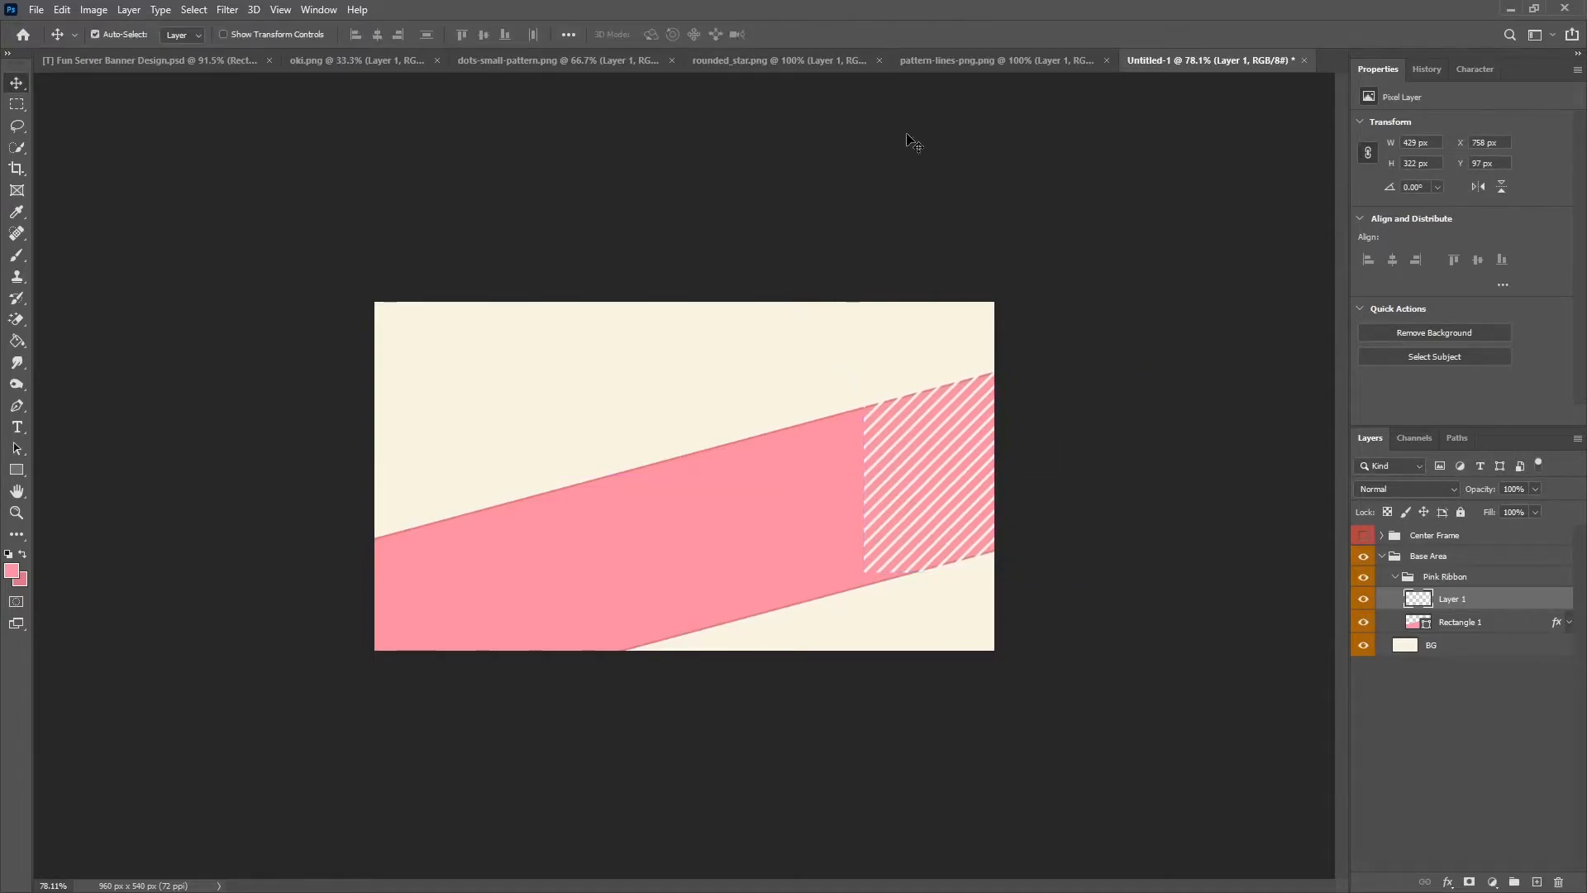
# Duplicate the line pattern into two seamless rows of three tiles covering the whole ribbon.
pyautogui.moveTo(967, 486); pyautogui.dragTo(532, 471)
pyautogui.press('ctrl')
pyautogui.keyDown('shift'); pyautogui.click(1462, 655); pyautogui.keyUp('shift')
pyautogui.moveTo(670, 504); pyautogui.dragTo(747, 644)
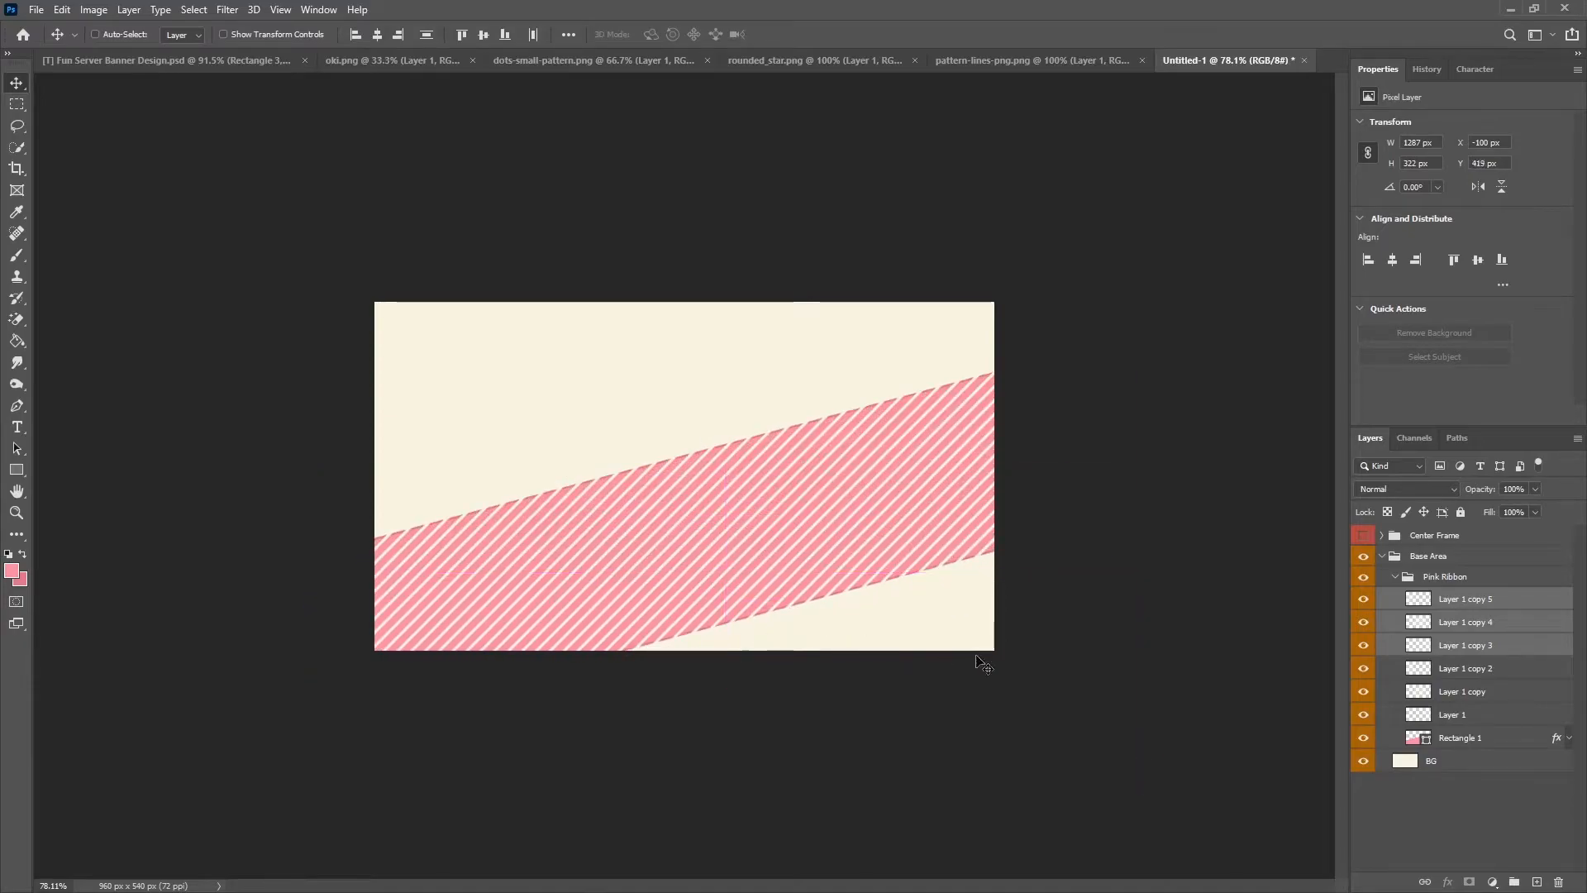
# Merge all six line pattern layers into one layer named Lines.
pyautogui.keyDown('shift'); pyautogui.click(1488, 690); pyautogui.keyUp('shift')
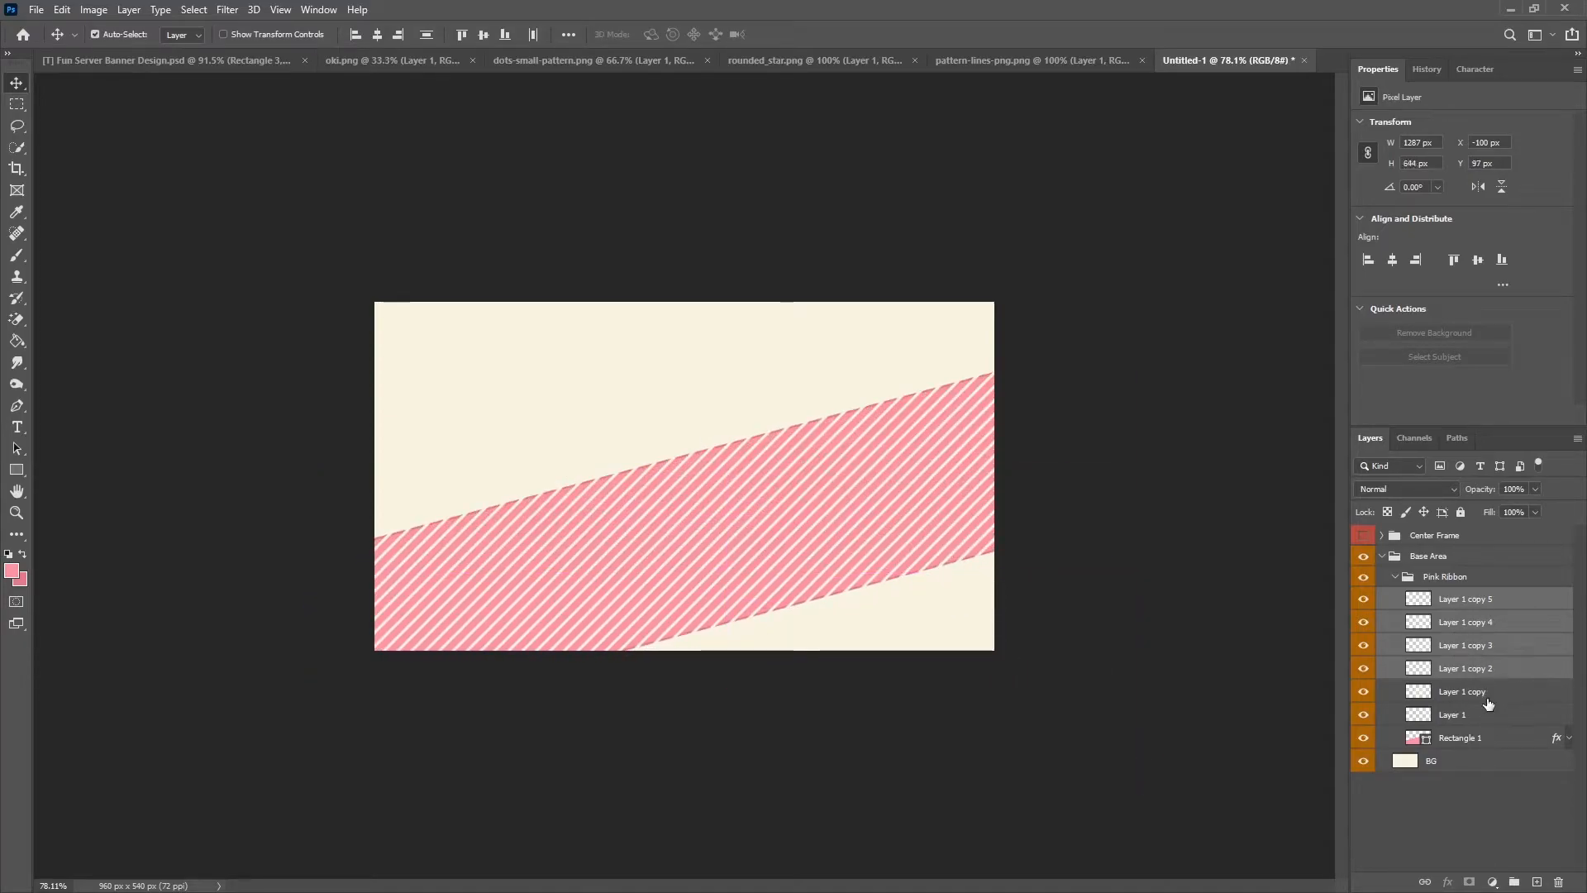
pyautogui.keyDown('shift'); pyautogui.click(1480, 715); pyautogui.keyUp('shift')
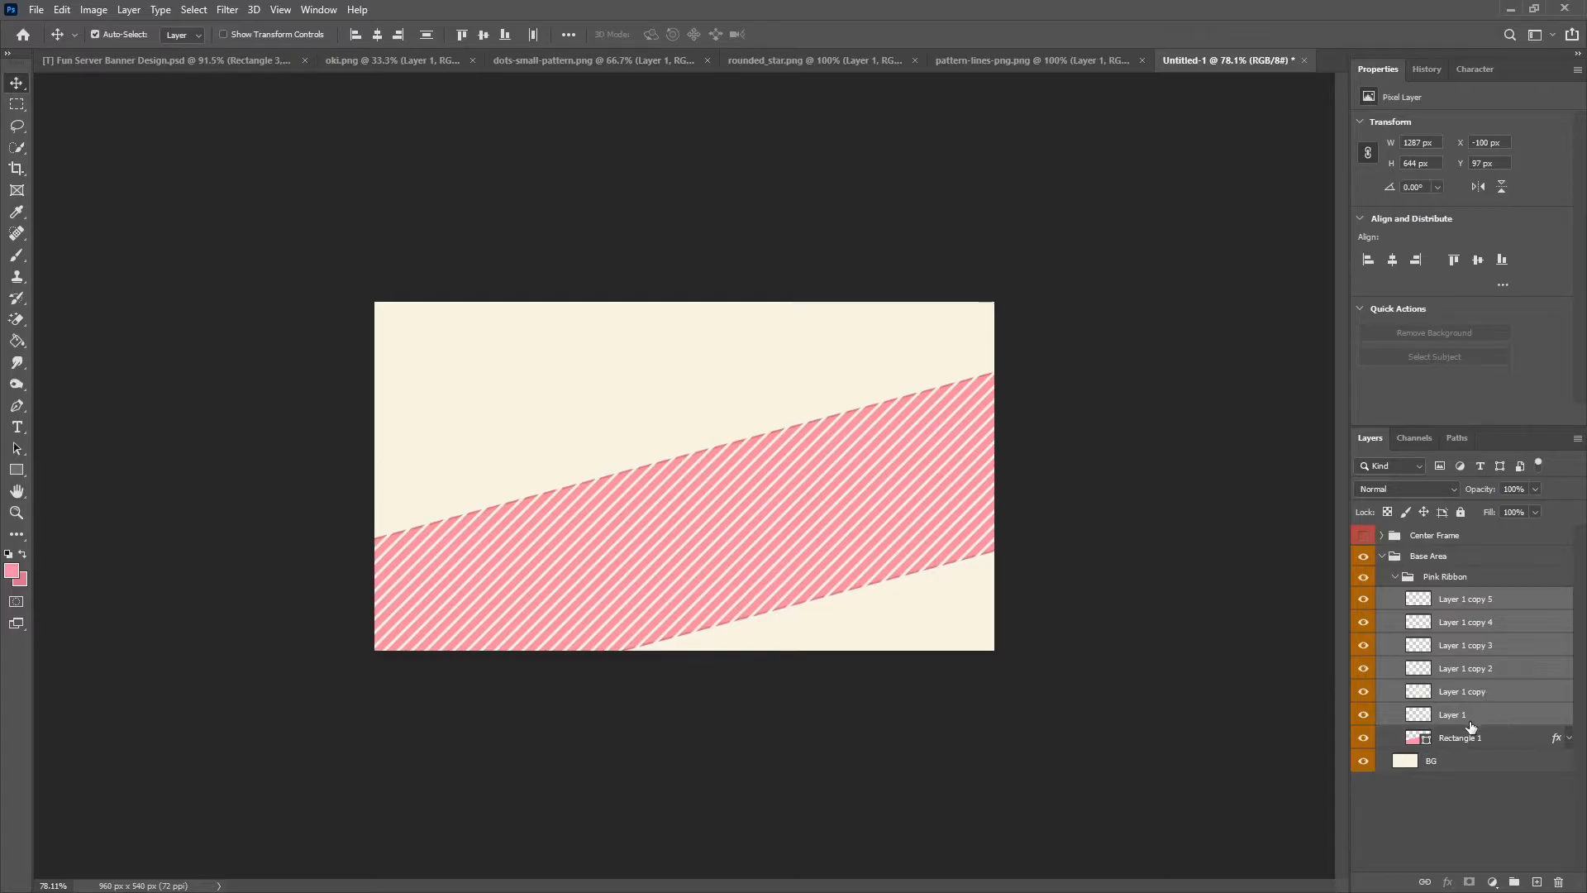
pyautogui.rightClick(1463, 634)
pyautogui.click(1329, 685)
pyautogui.doubleClick(1463, 599)
pyautogui.write('Lines')
pyautogui.press('Return')
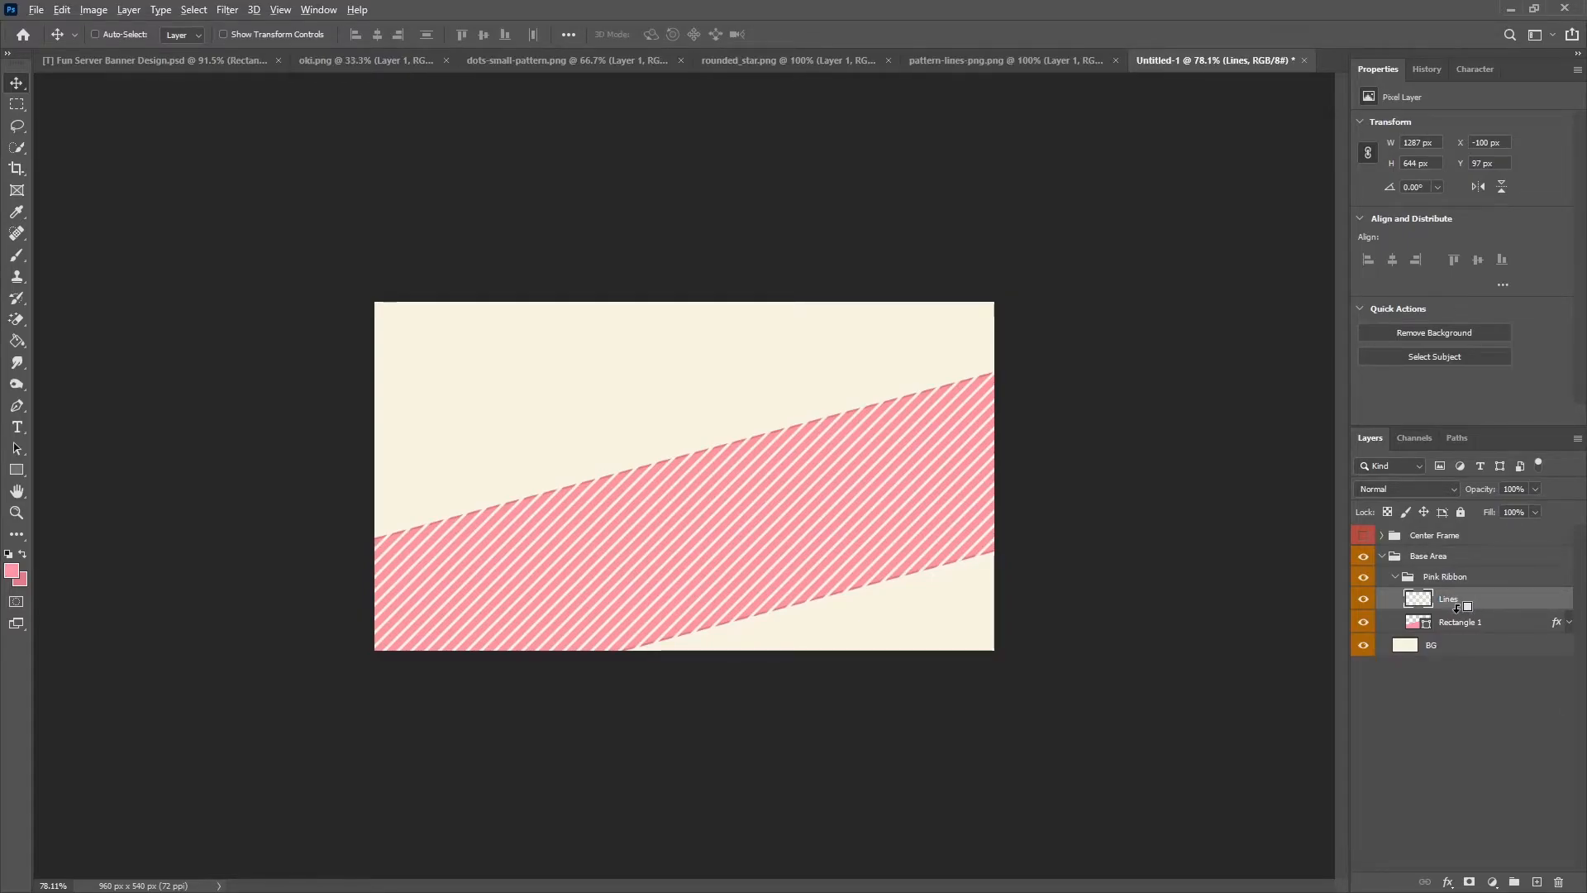
# Clip the Lines layer to the ribbon rectangle and set its opacity to 40%.
pyautogui.keyDown('alt'); pyautogui.click(1456, 609); pyautogui.keyUp('alt')
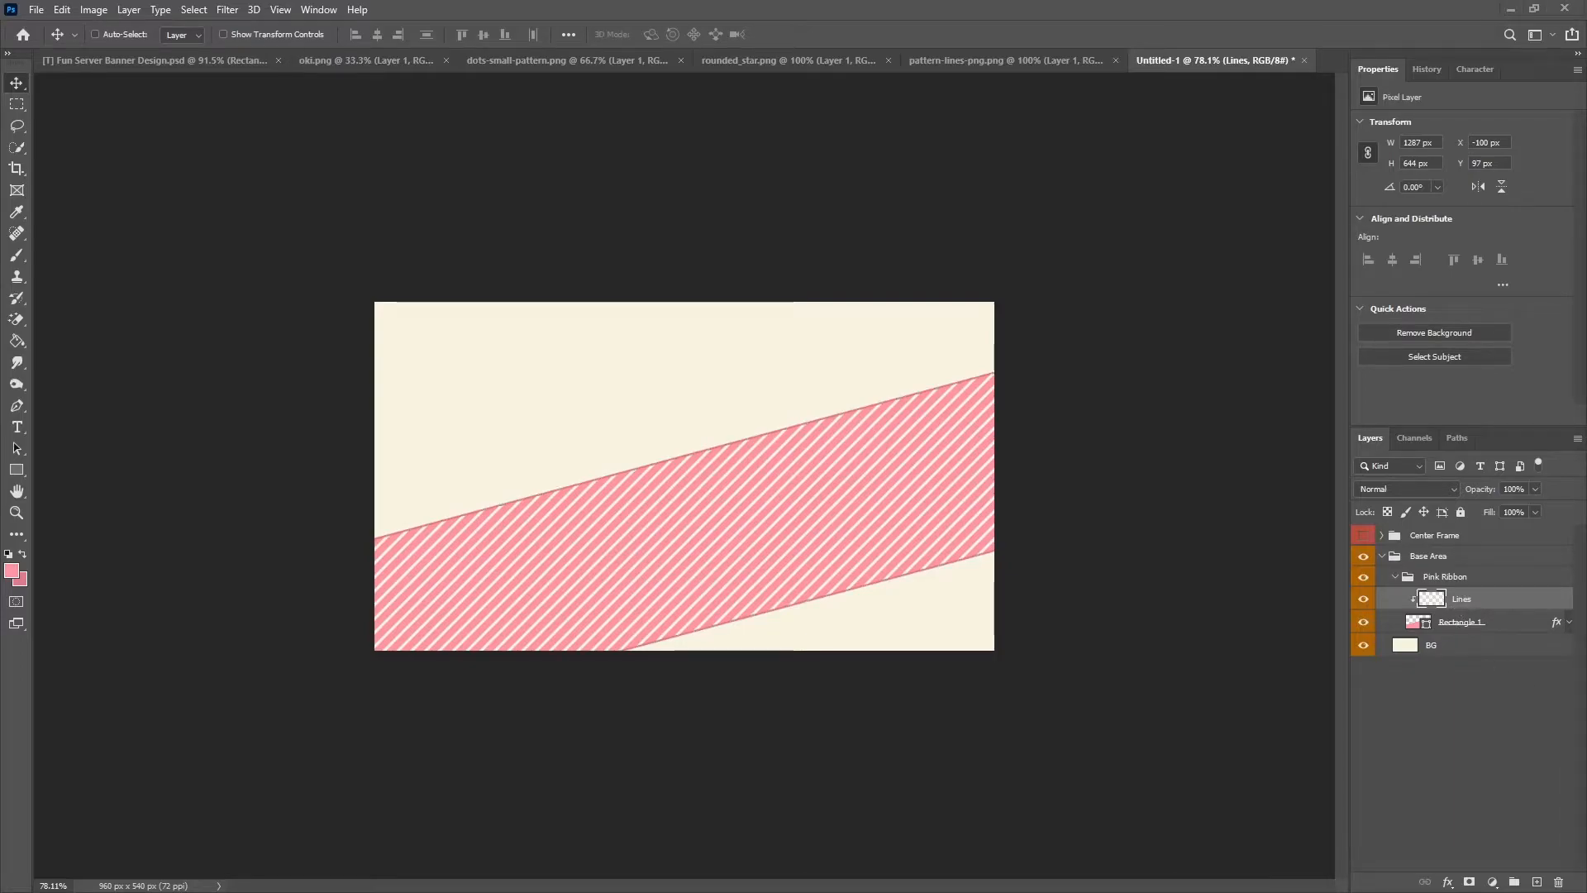
pyautogui.scroll(-1, 1227, 709)
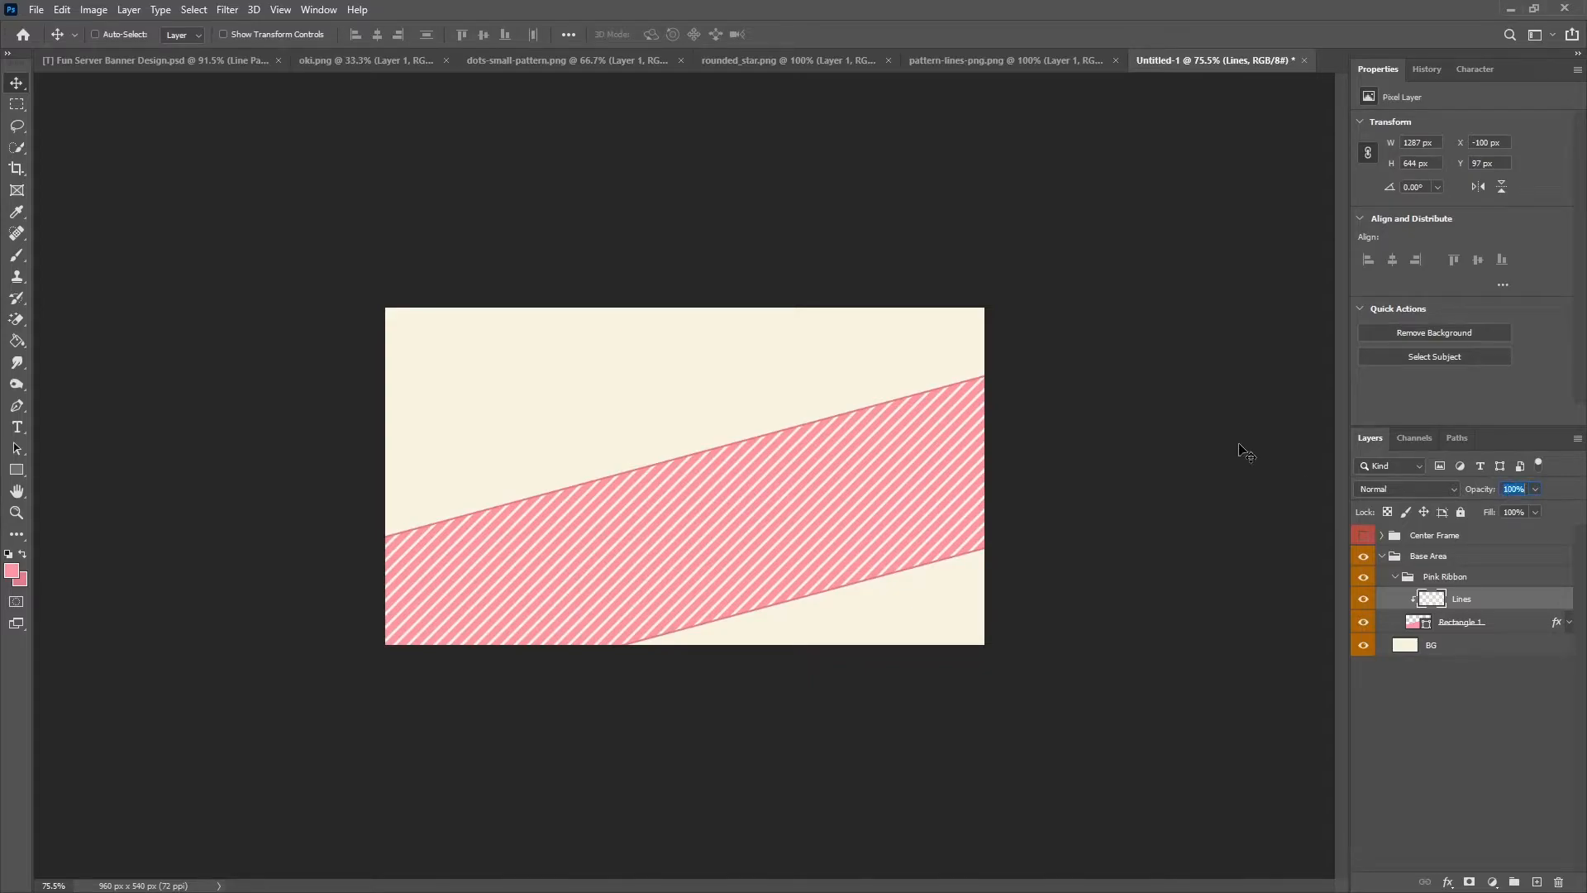
pyautogui.write('40')
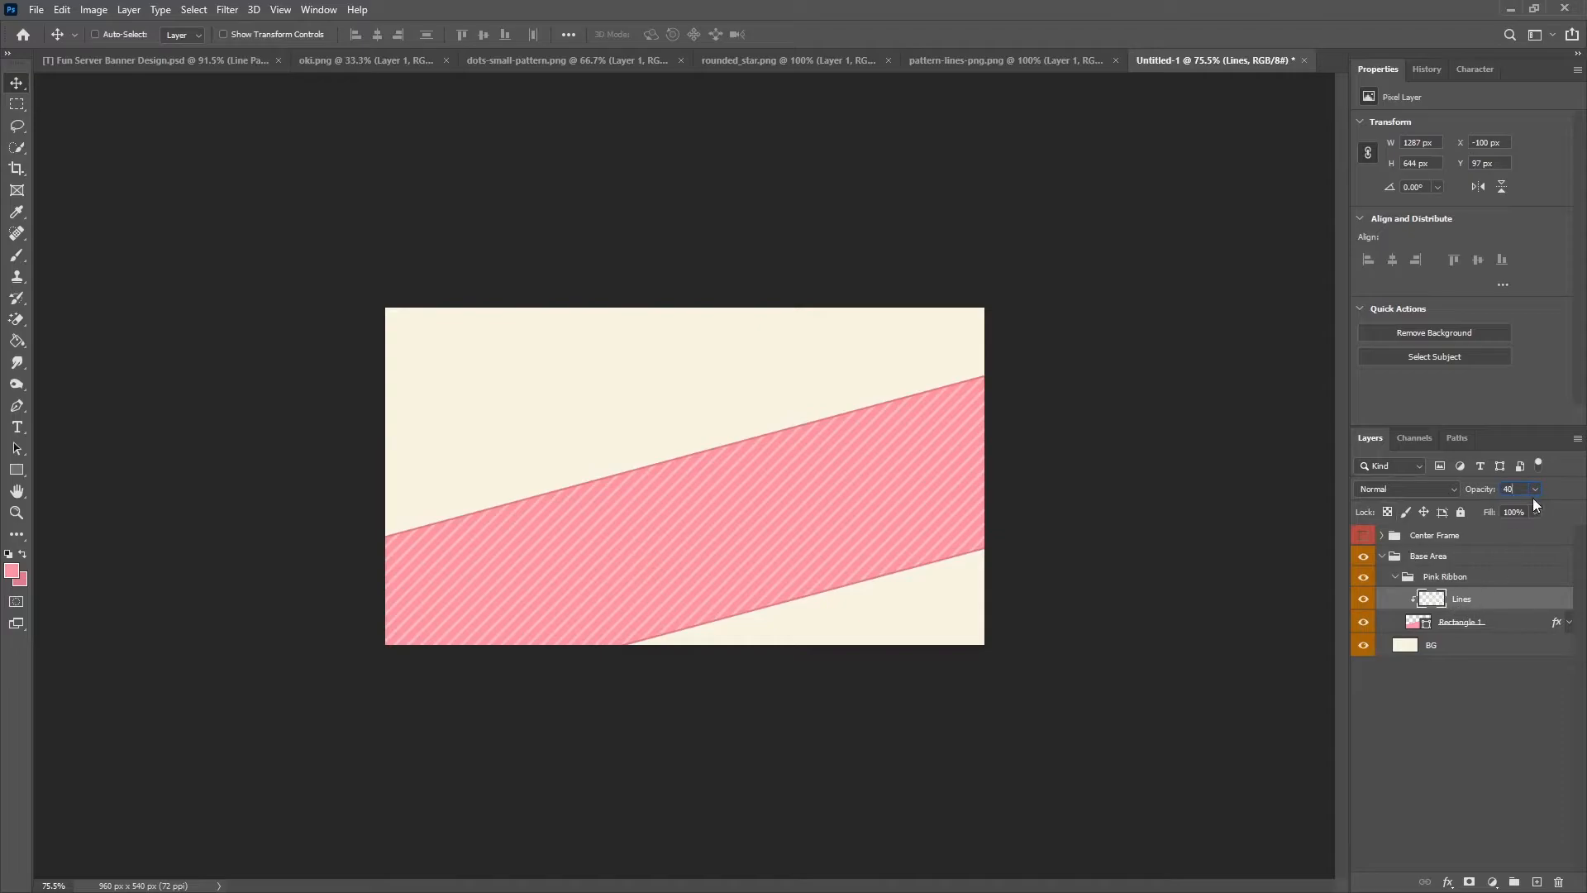
pyautogui.click(1396, 578)
pyautogui.click(1396, 578)
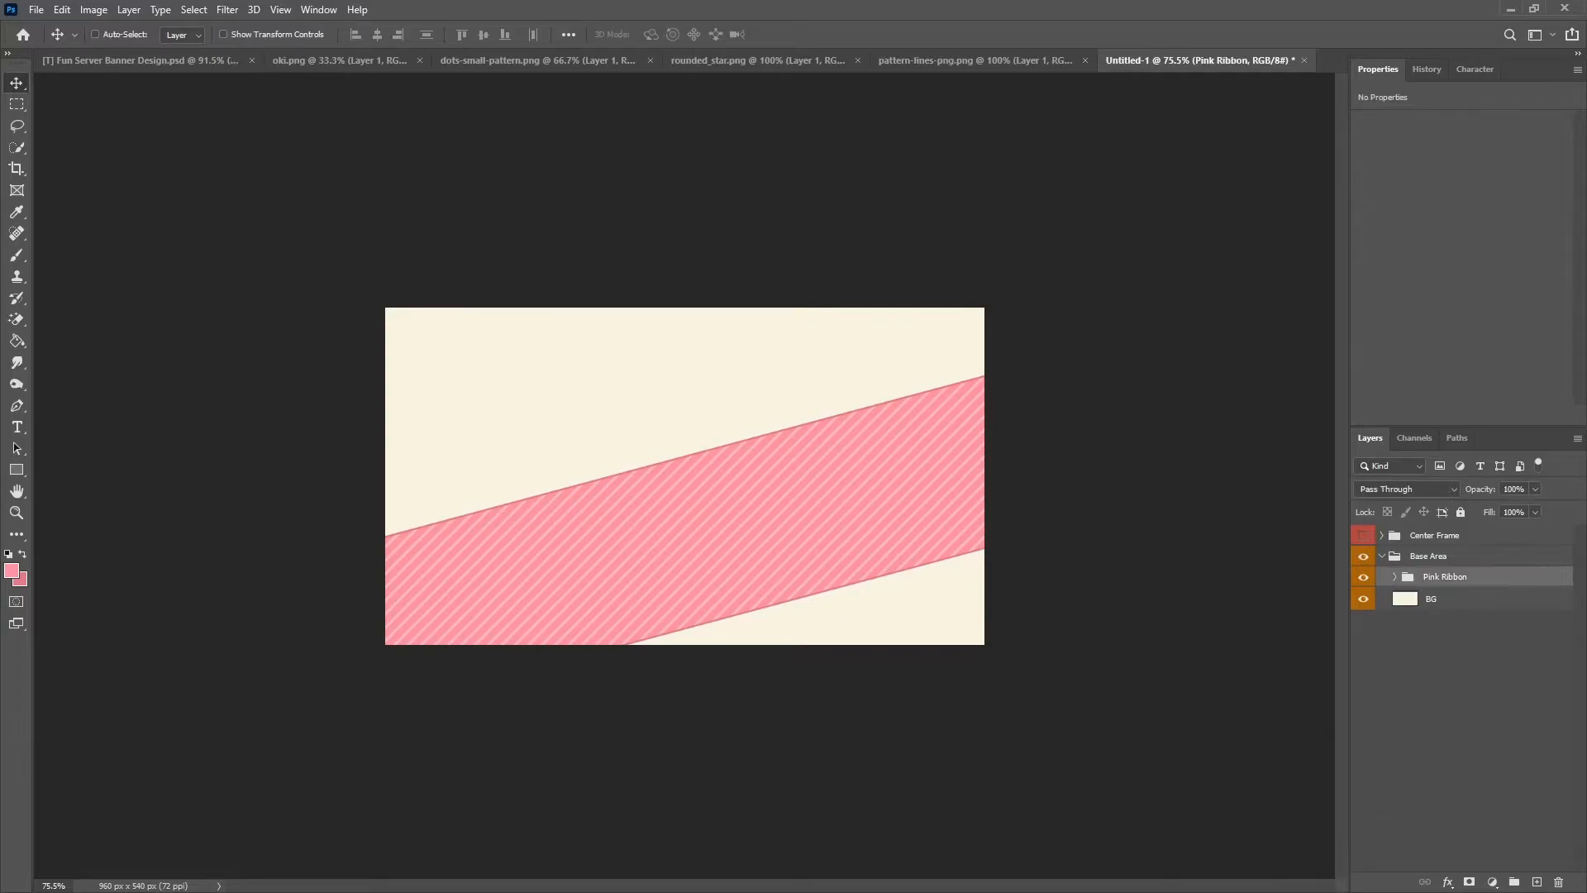
# Add a new layer above the Pink Ribbon group inside its own group named Clouds, and show the Center Frame group.
pyautogui.click(1541, 880)
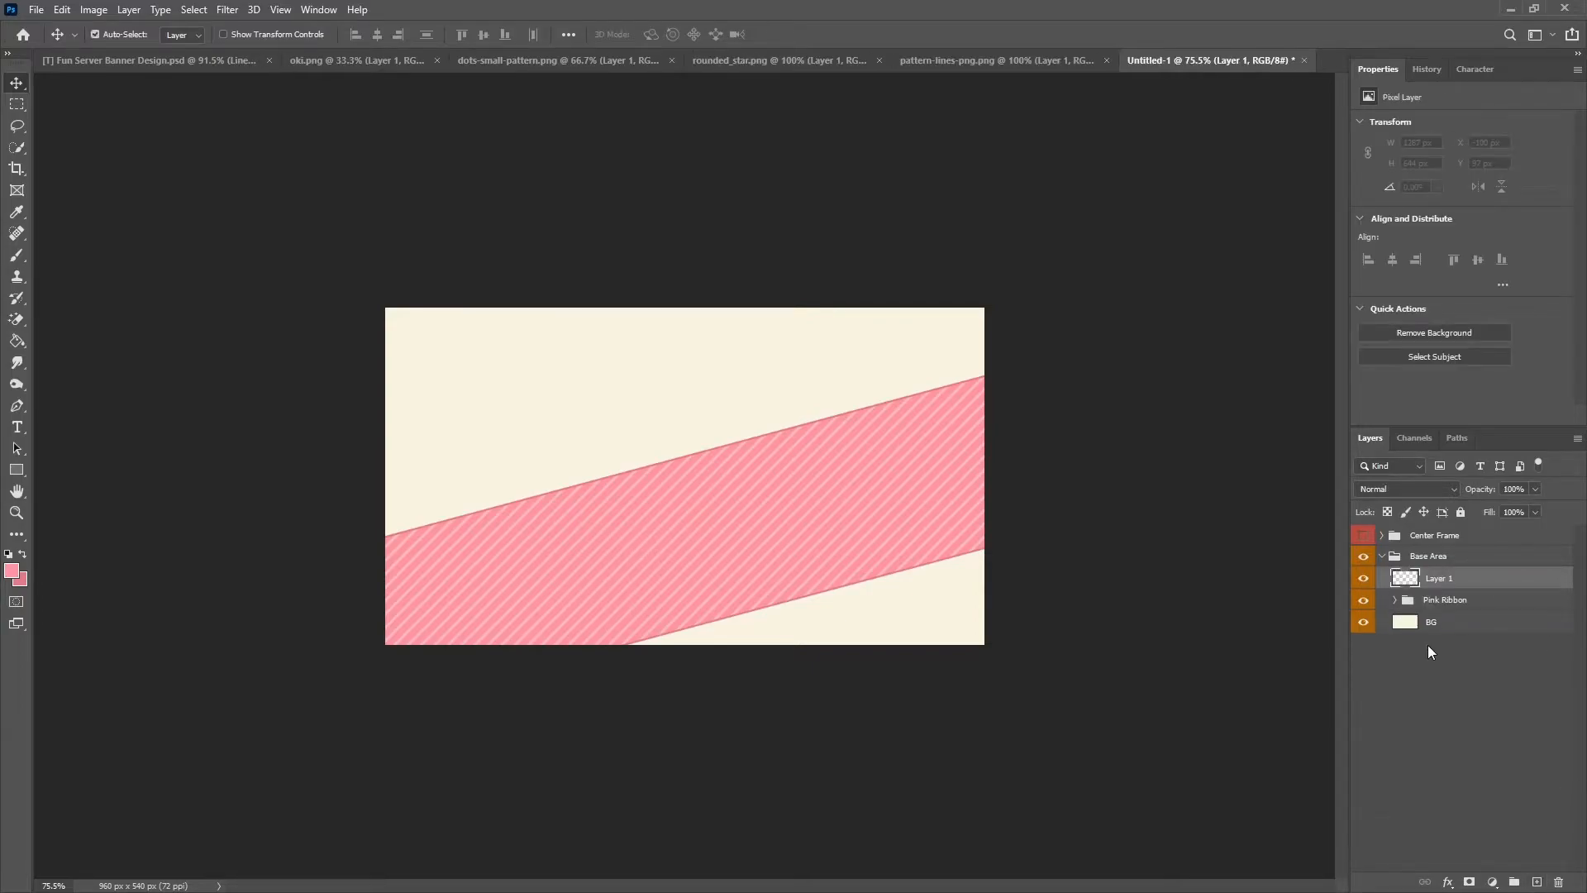
pyautogui.hotkey('ctrl', 'g')
pyautogui.doubleClick(1441, 578)
pyautogui.write('C')
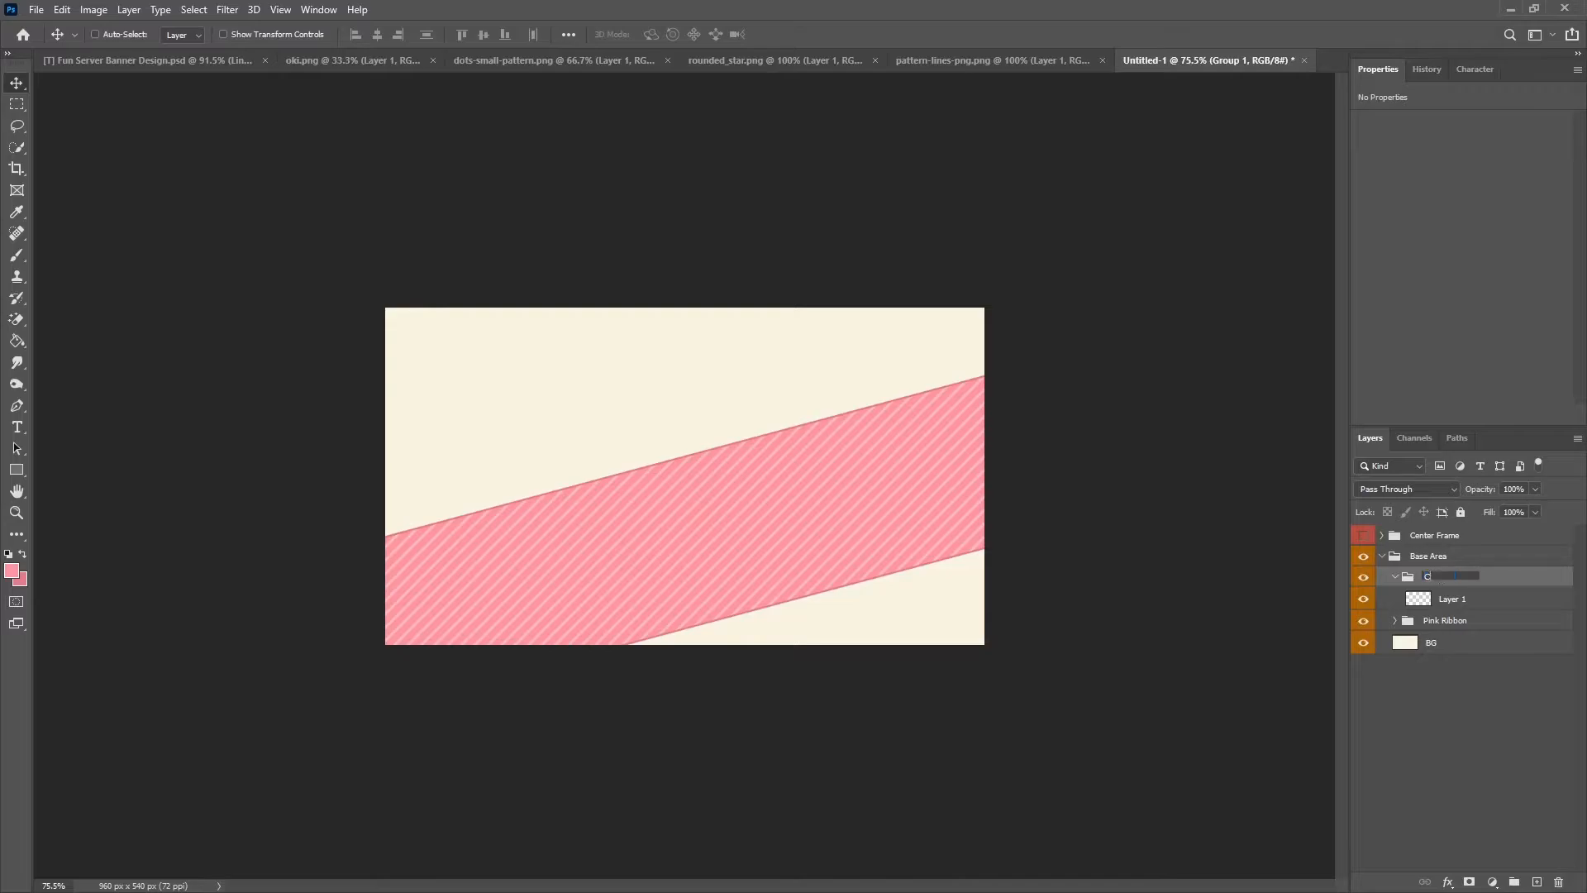
pyautogui.write('louds')
pyautogui.press('Return')
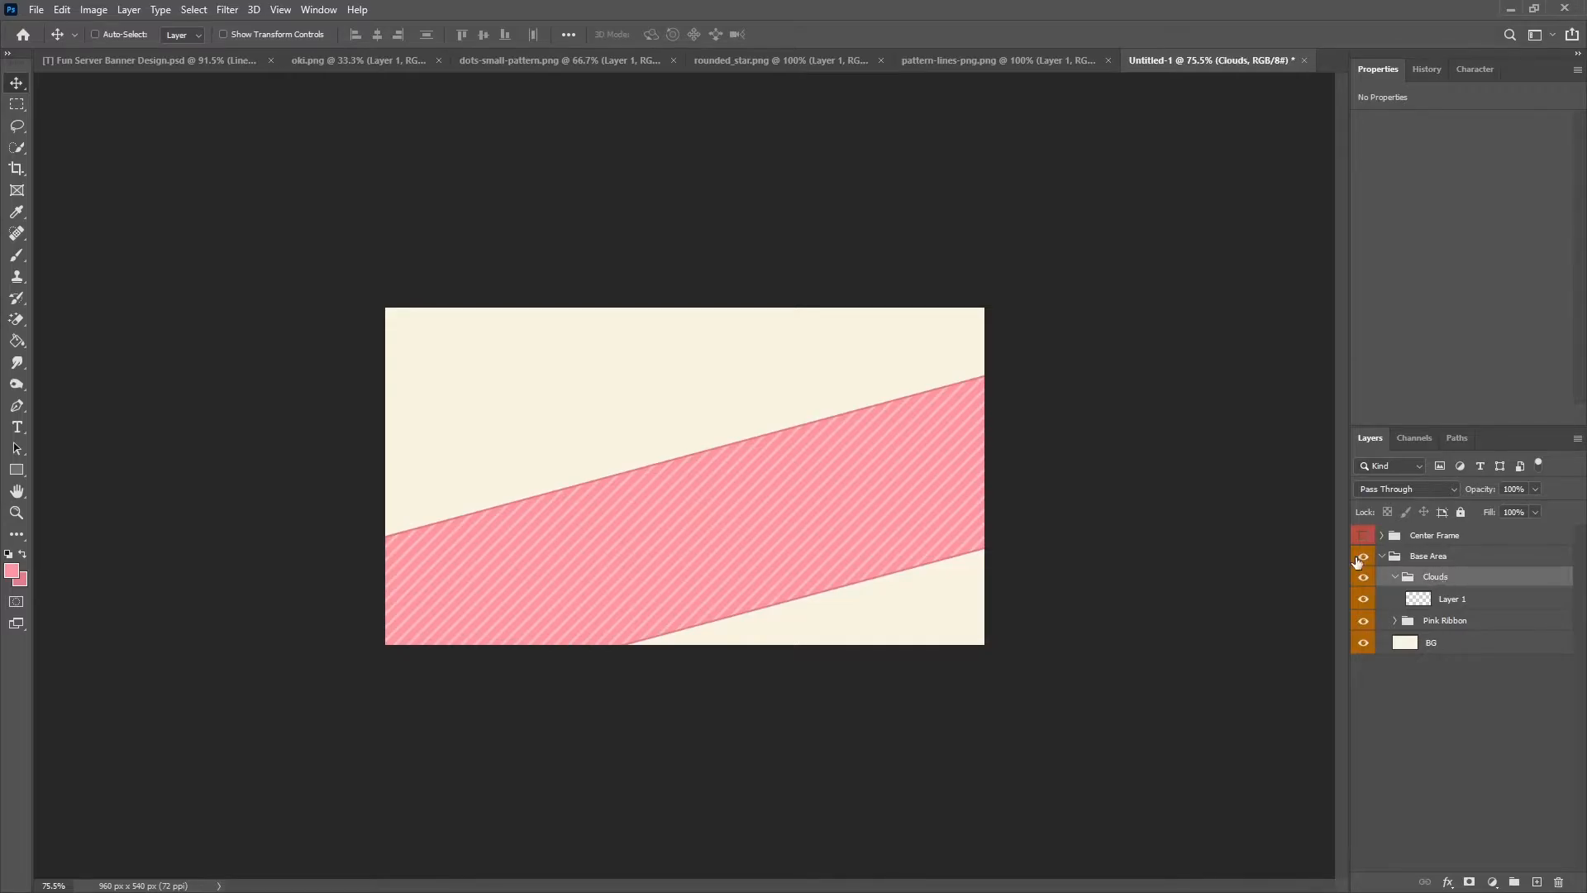
pyautogui.click(1364, 536)
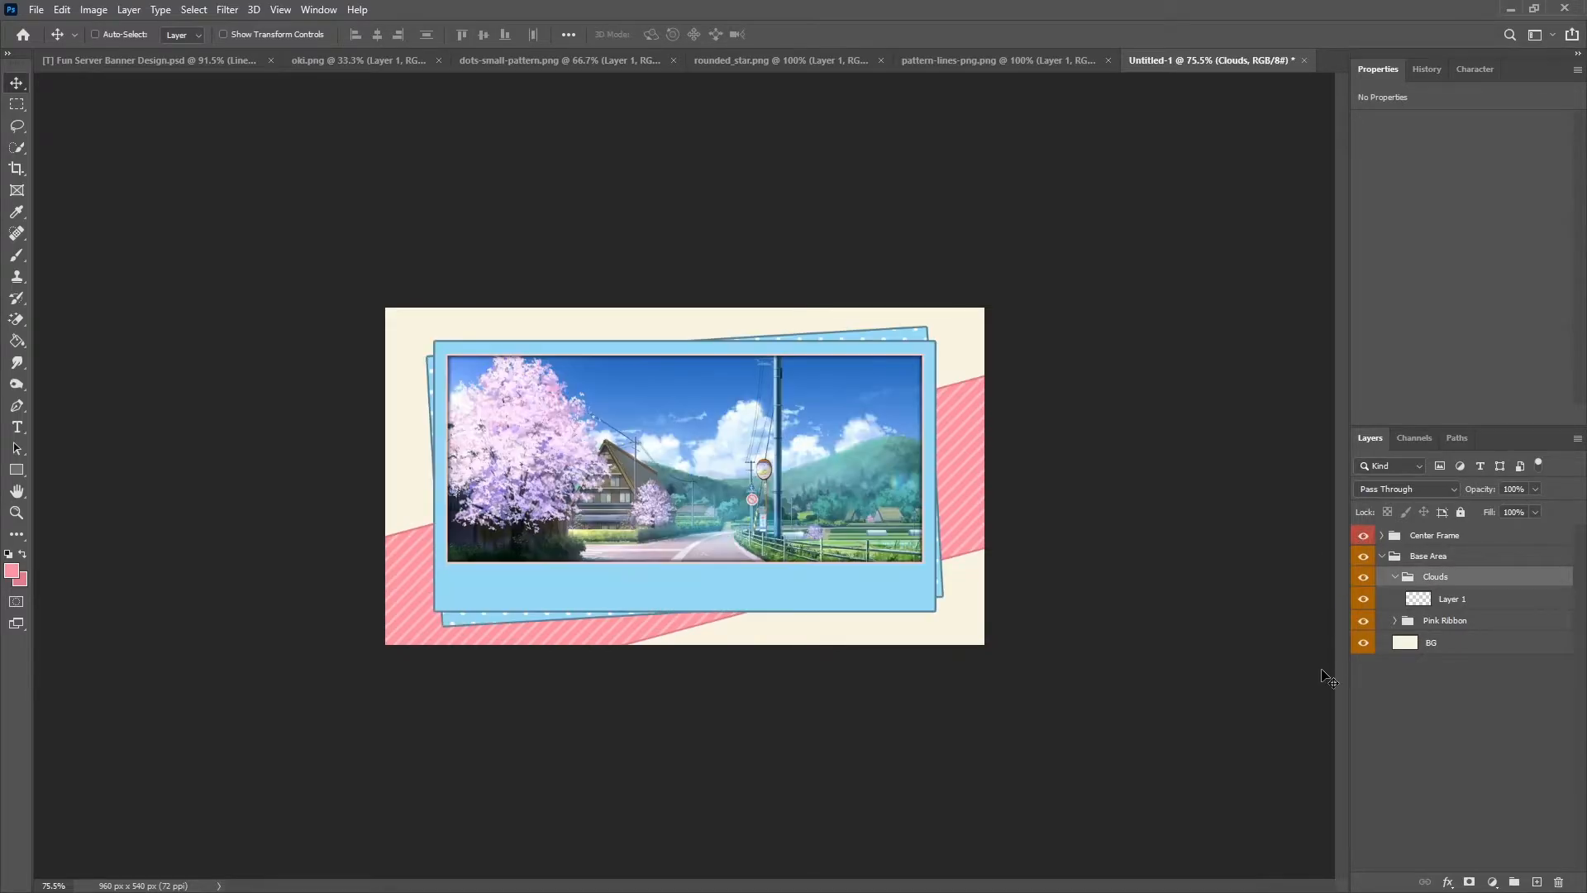
# Open cloud.png, apply a Color Overlay of fdd4bf to the cloud and rasterize its layer style.
pyautogui.click(1465, 606)
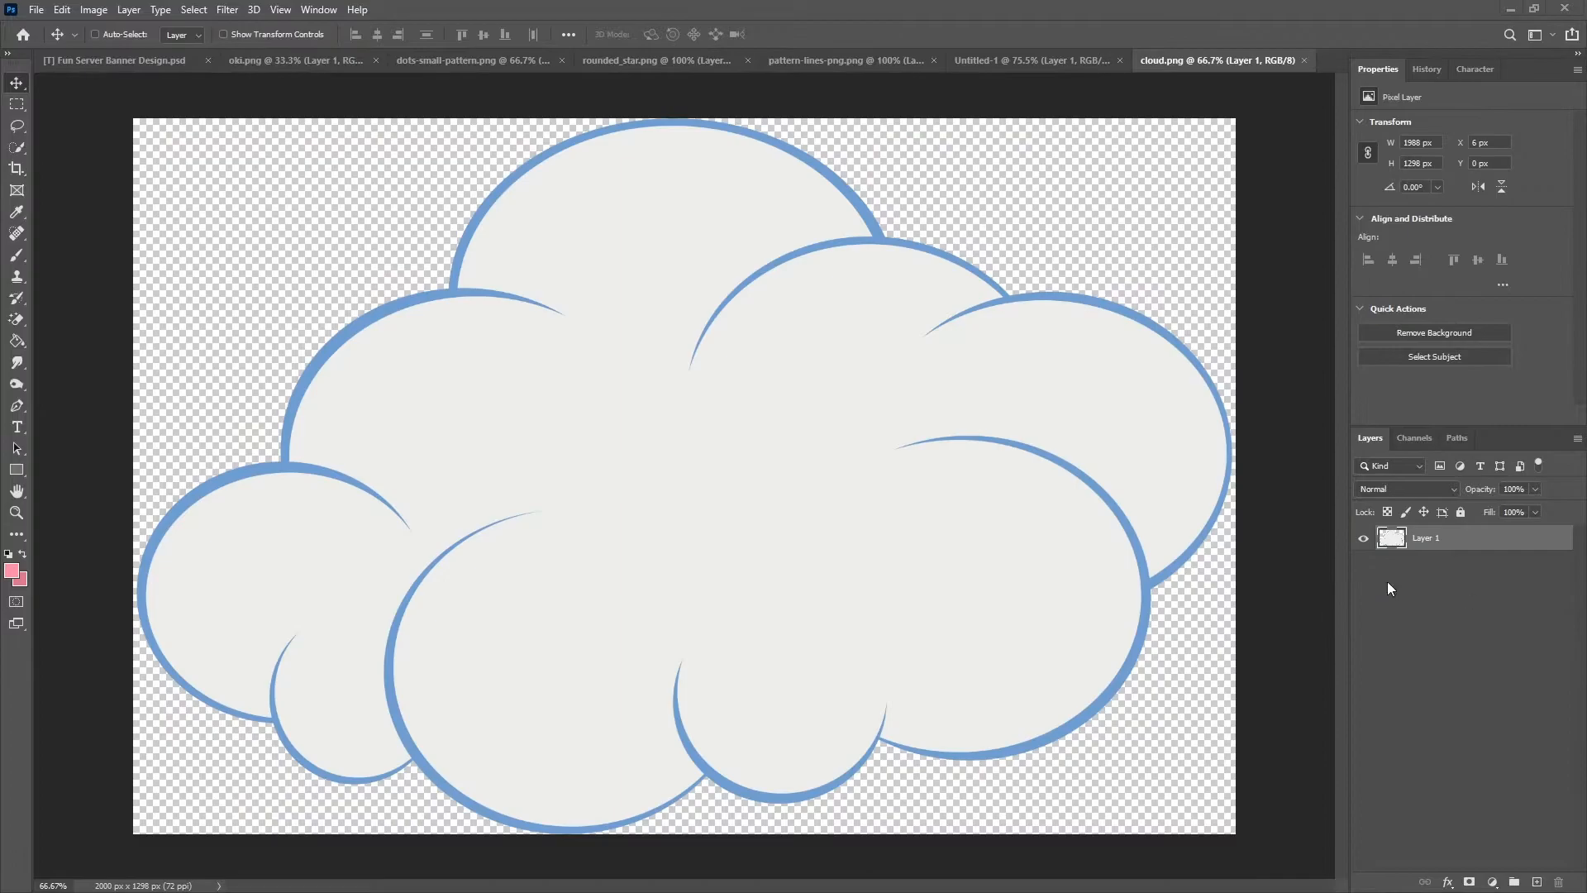
pyautogui.rightClick(1500, 535)
pyautogui.click(1289, 218)
pyautogui.click(718, 606)
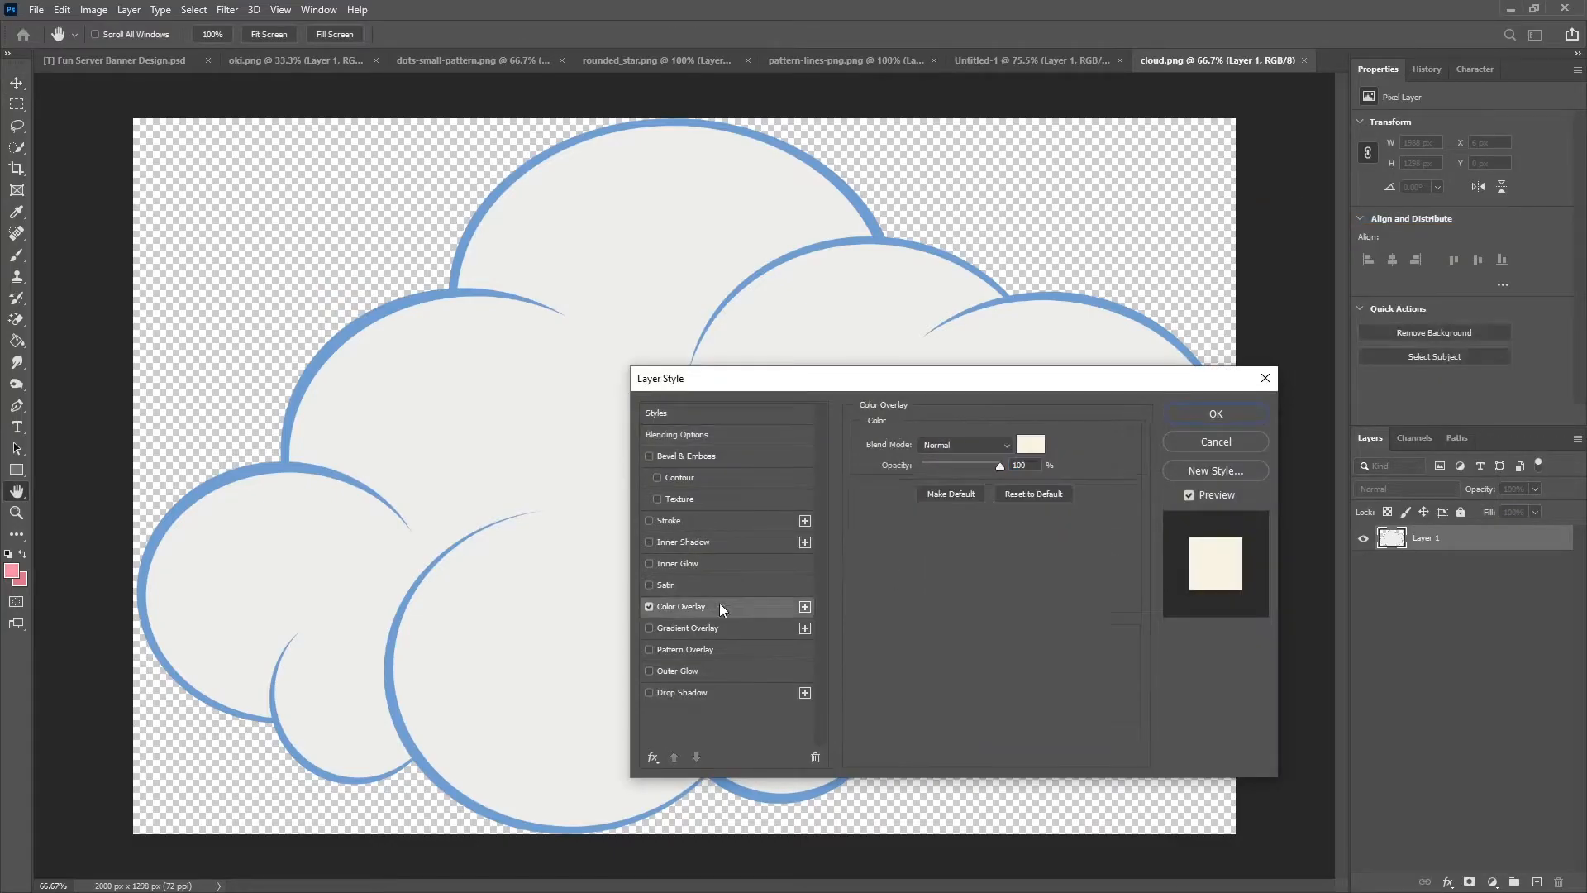
pyautogui.click(1027, 447)
pyautogui.write('fdd4bf')
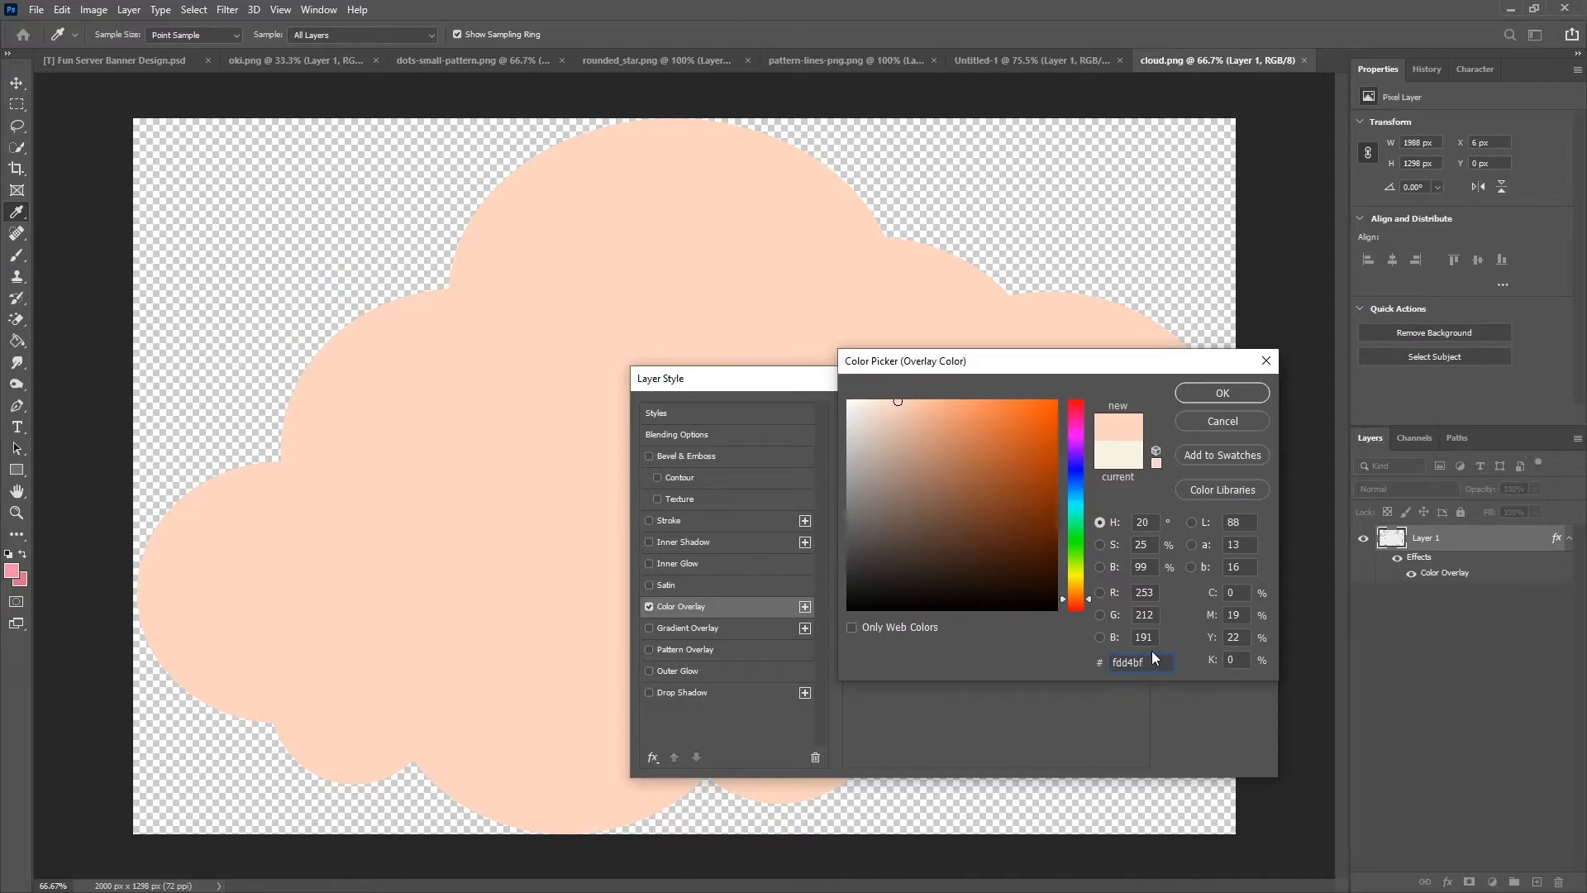
pyautogui.click(1222, 394)
pyautogui.click(1221, 395)
pyautogui.rightClick(1456, 546)
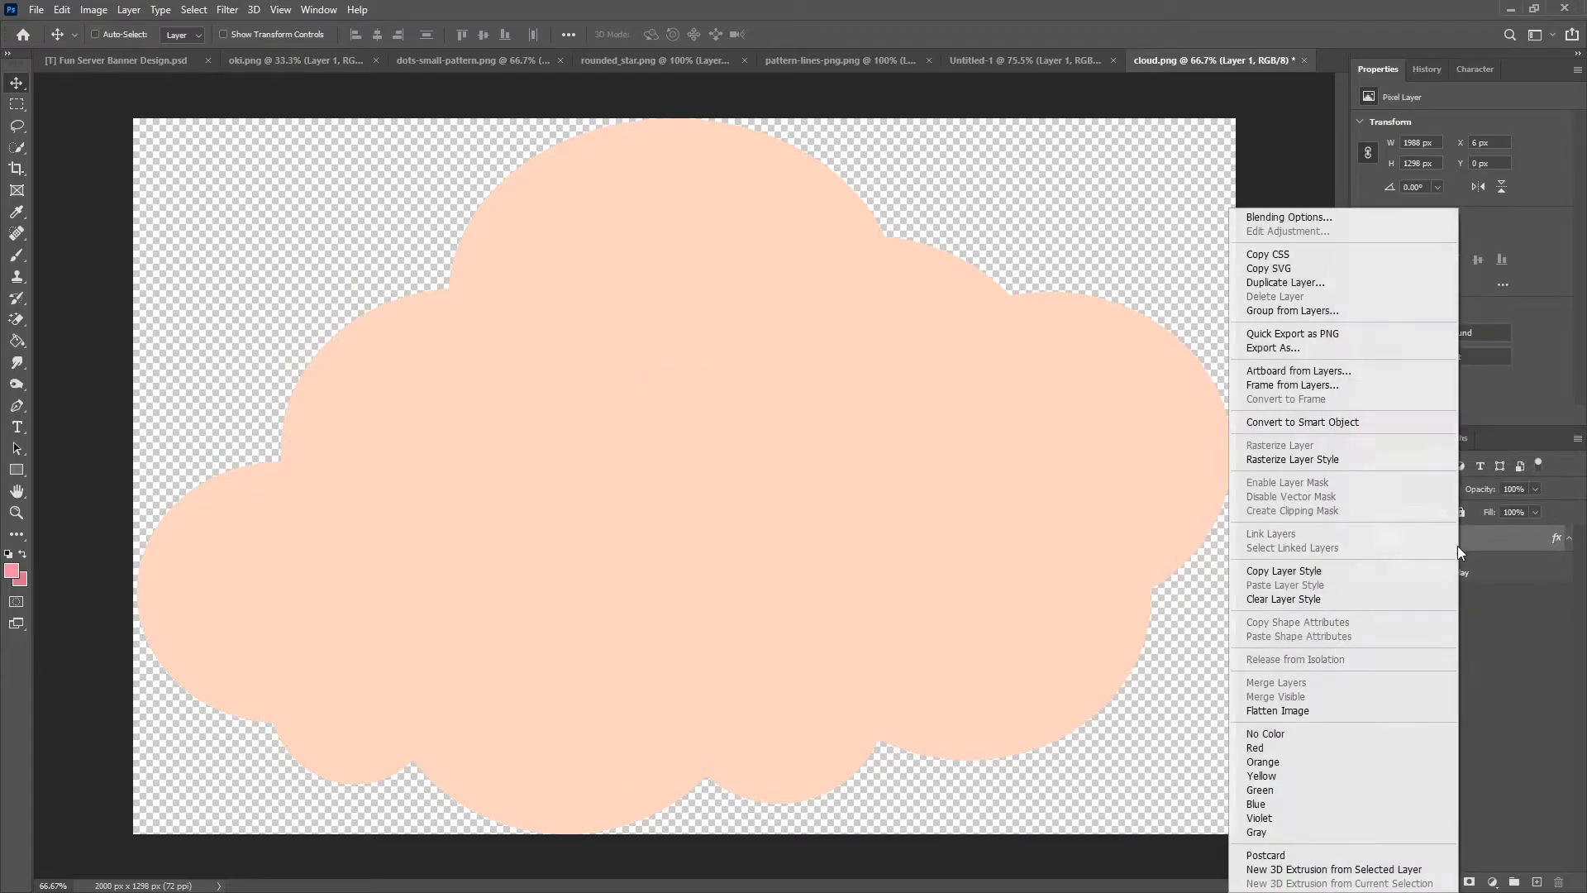
pyautogui.click(1313, 459)
# Bring the recoloured cloud into the Clouds group of the banner document and close cloud.png.
pyautogui.moveTo(644, 365); pyautogui.dragTo(751, 488)
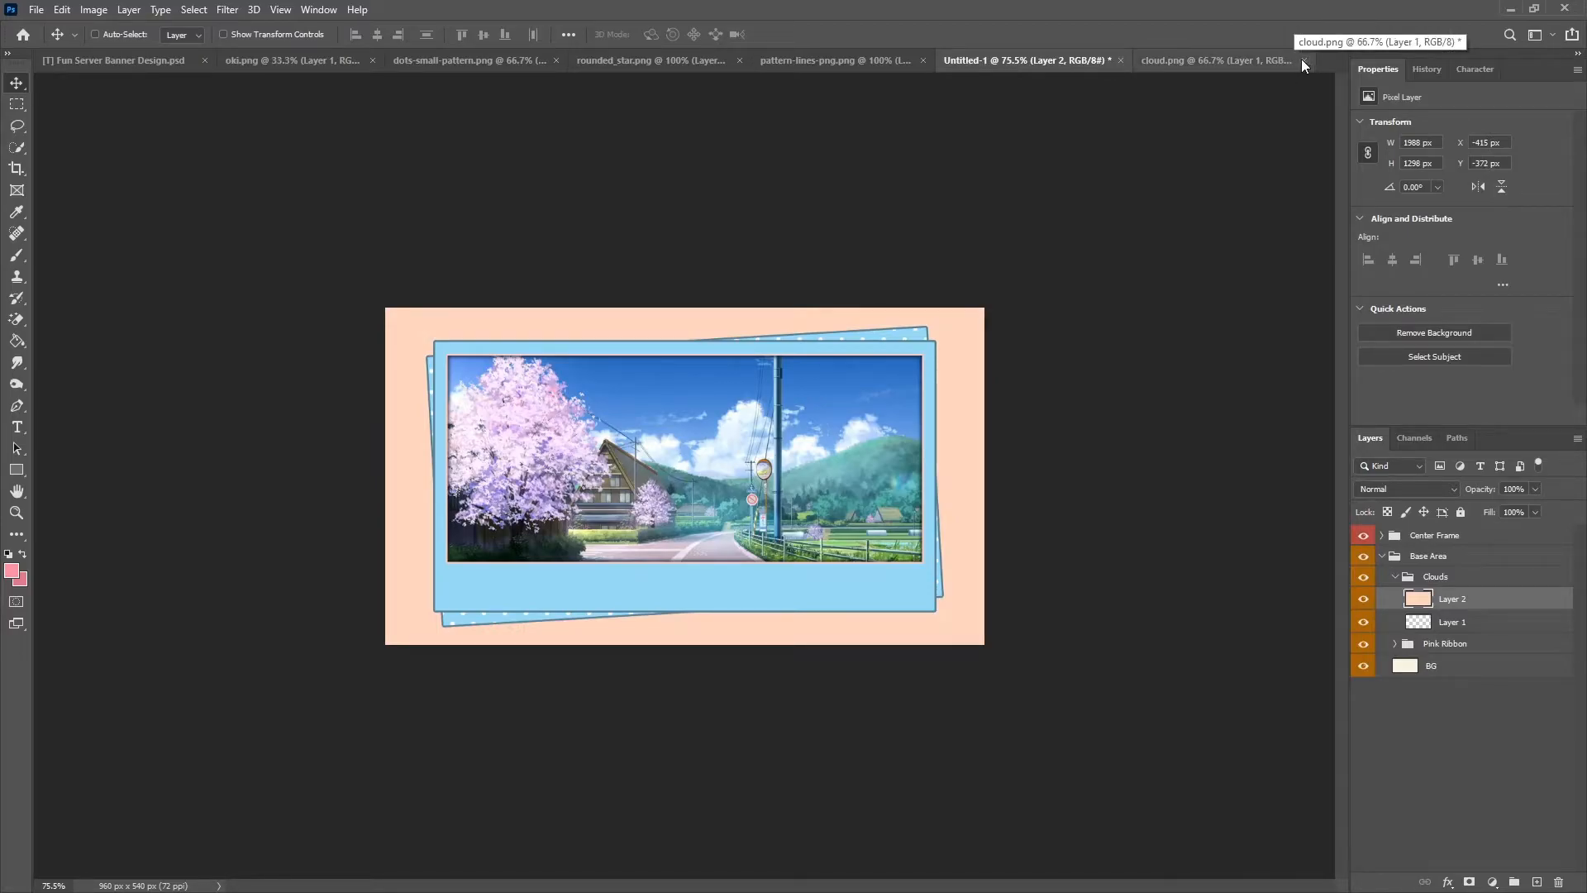
pyautogui.click(1304, 61)
pyautogui.click(762, 337)
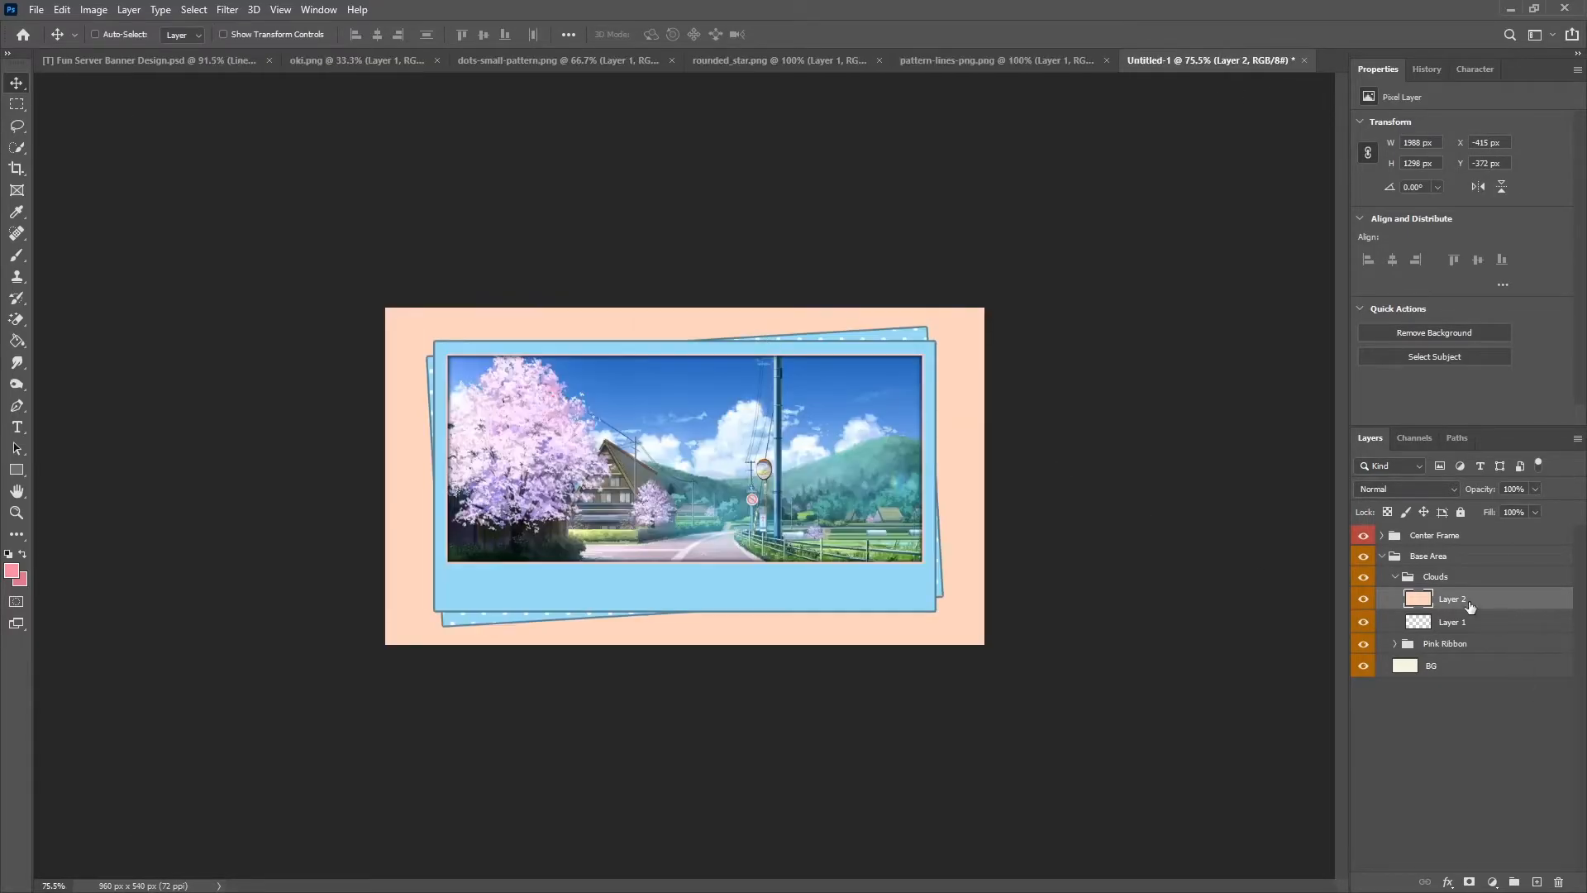
# Delete the empty Layer 1 from the Clouds group and rename the imported layer Cloud.
pyautogui.click(1452, 622)
pyautogui.press('Delete')
pyautogui.doubleClick(1452, 598)
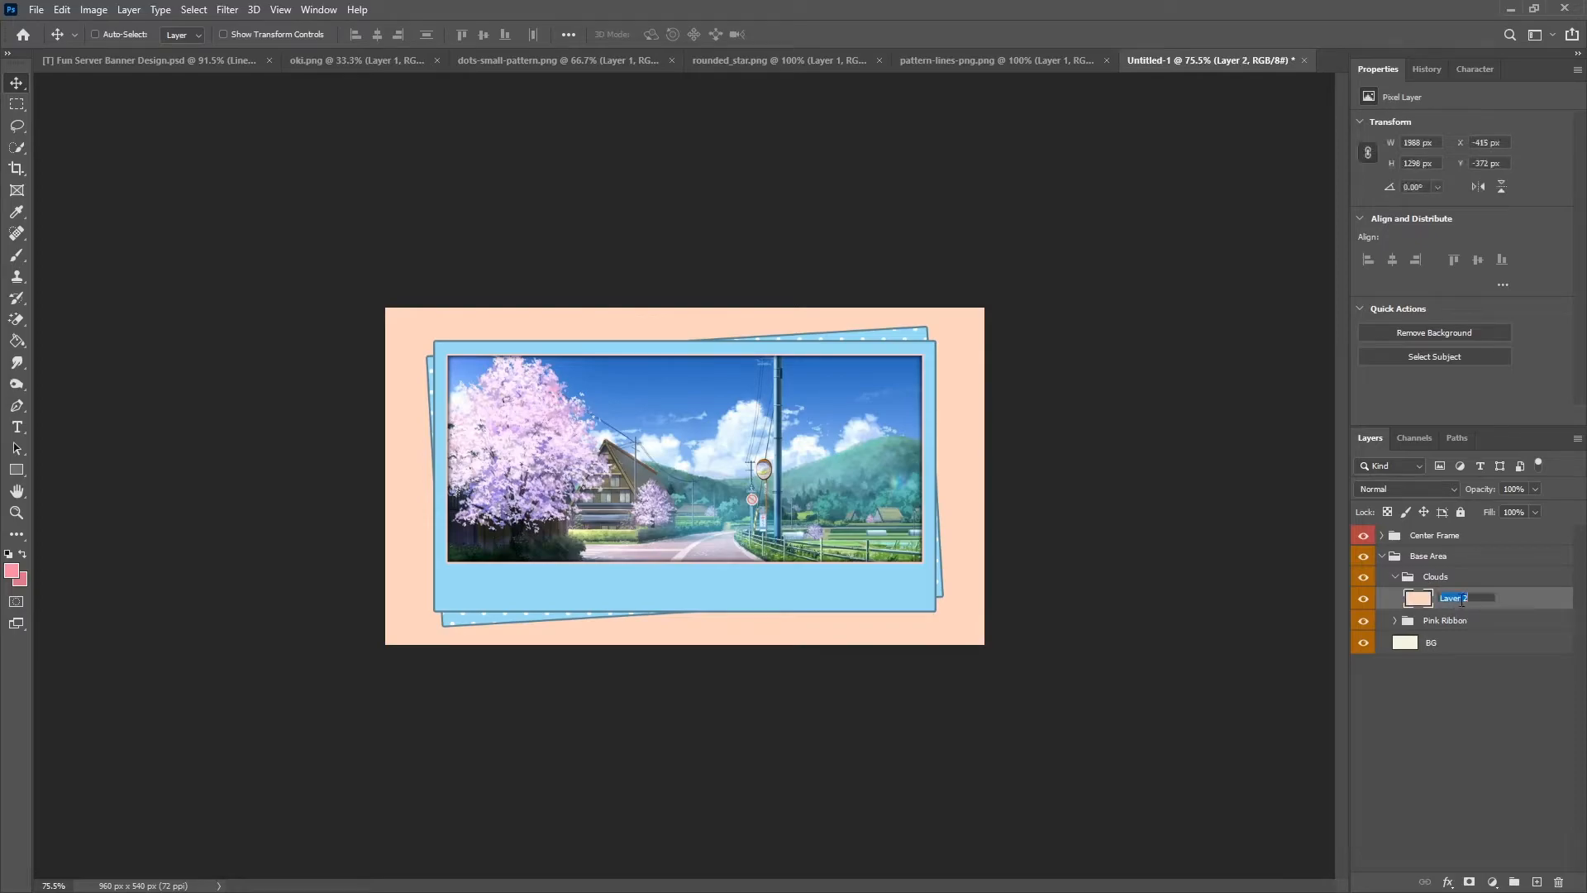
pyautogui.write('Cloud')
pyautogui.press('Return')
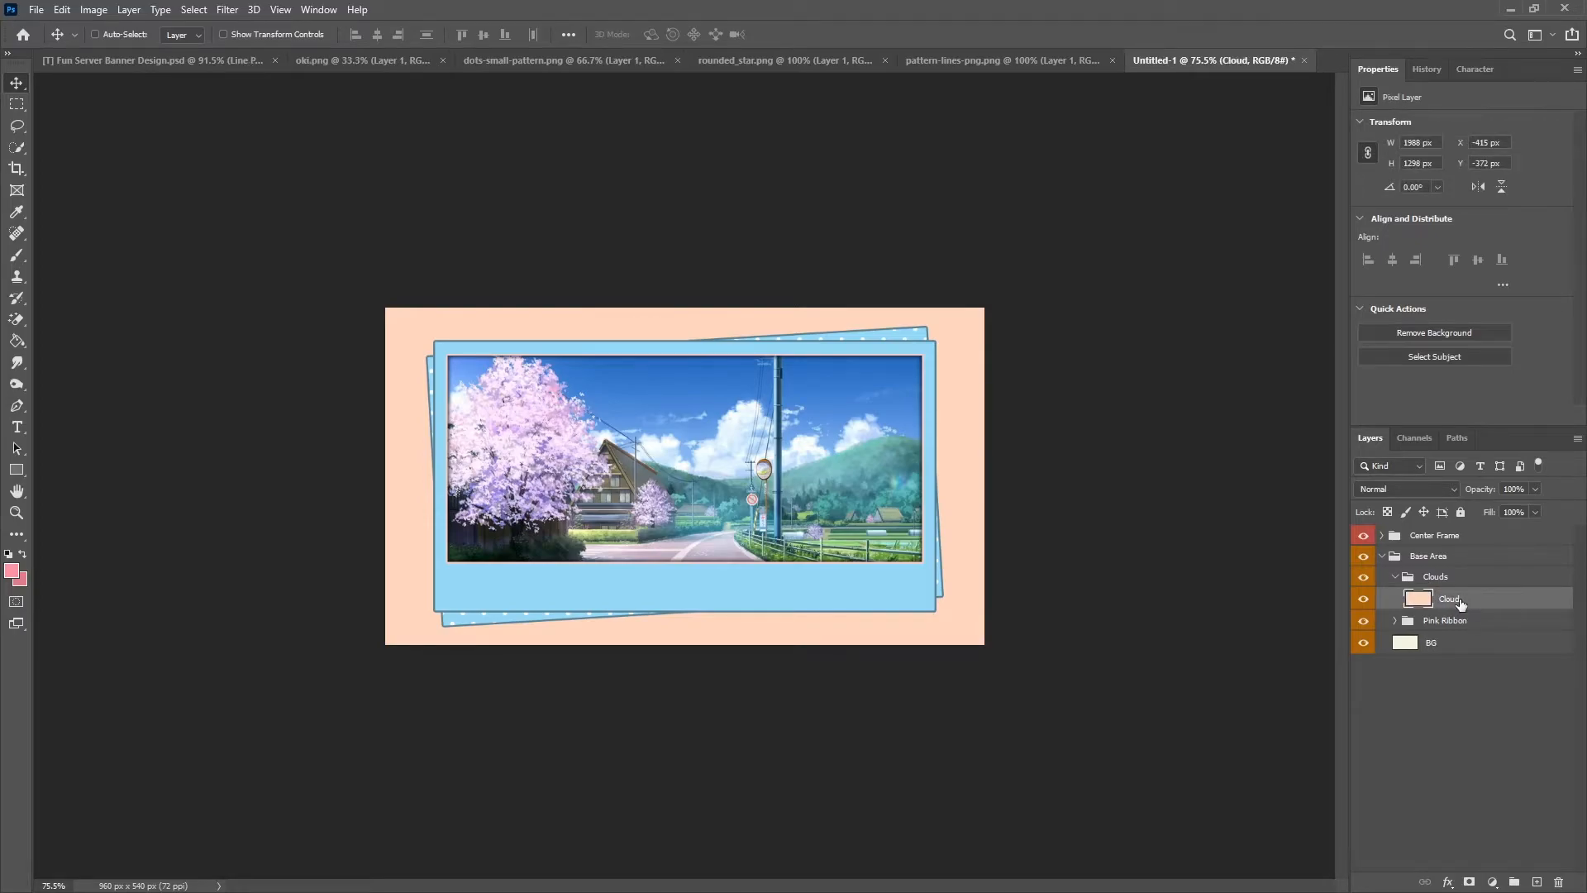
# Set the opacity of the Clouds group to 70%.
pyautogui.click(1520, 493)
pyautogui.click(1442, 577)
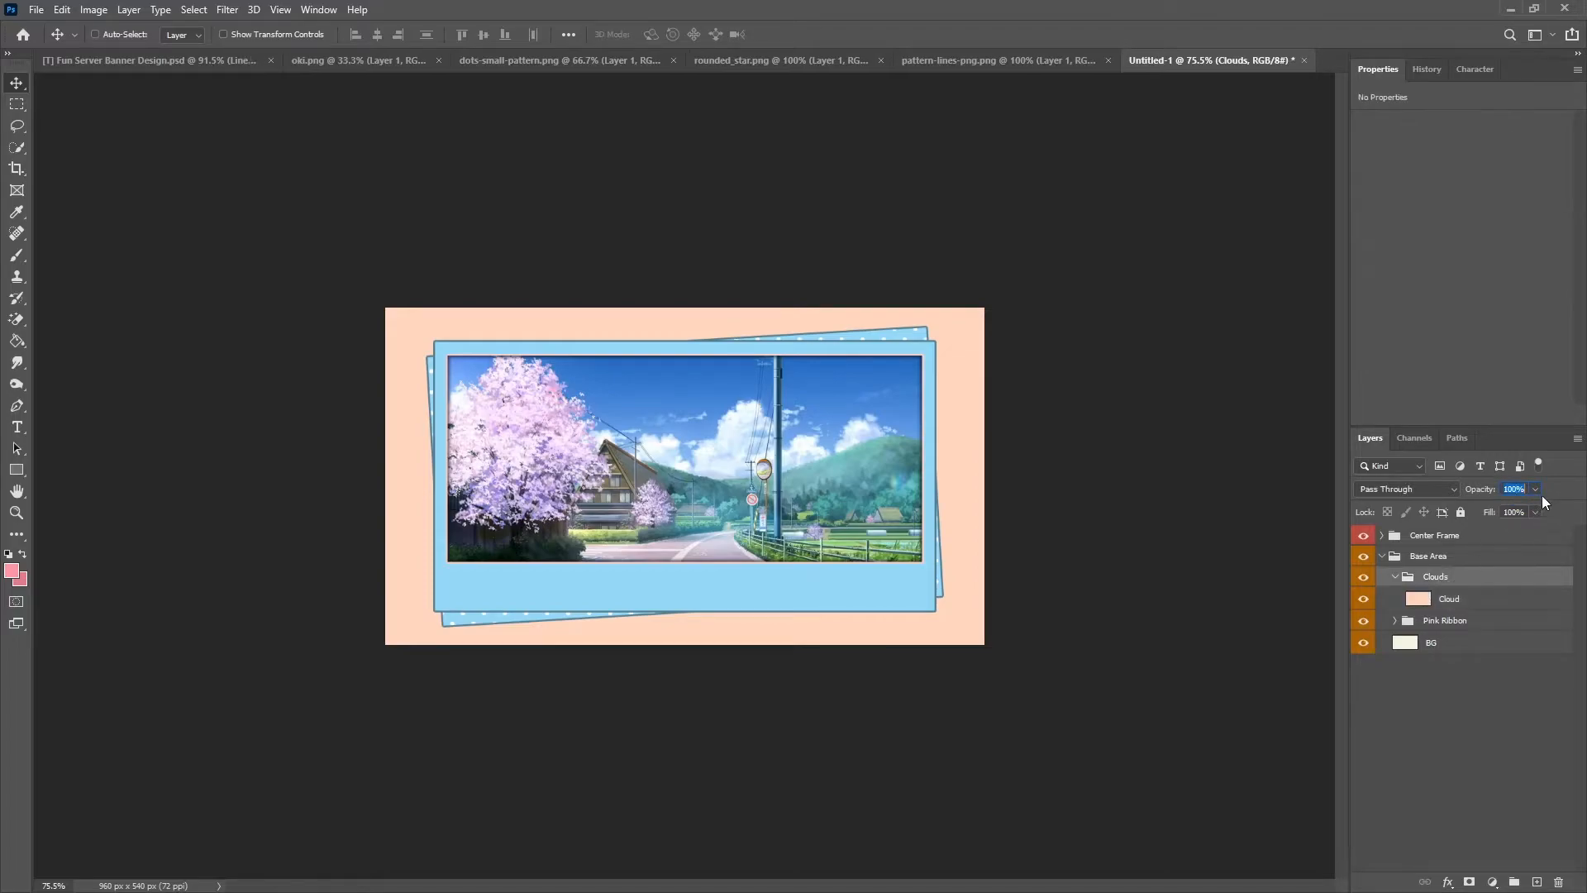
pyautogui.write('70')
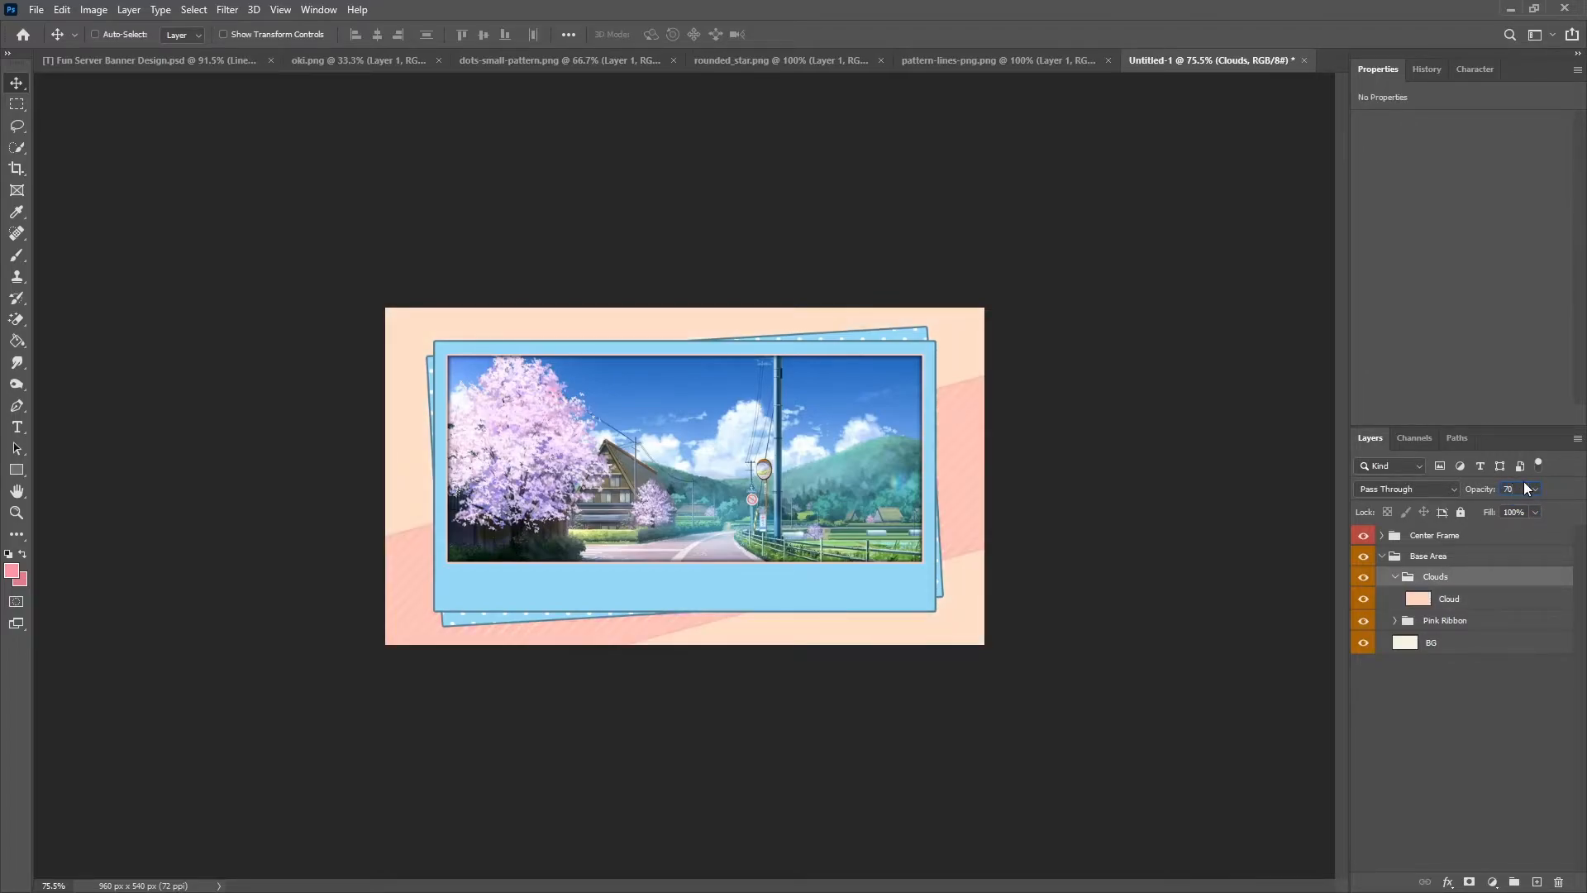
# Scale the cloud down to about 281 by 183 px and place it behind the frame's upper edge, near the middle.
pyautogui.click(1463, 598)
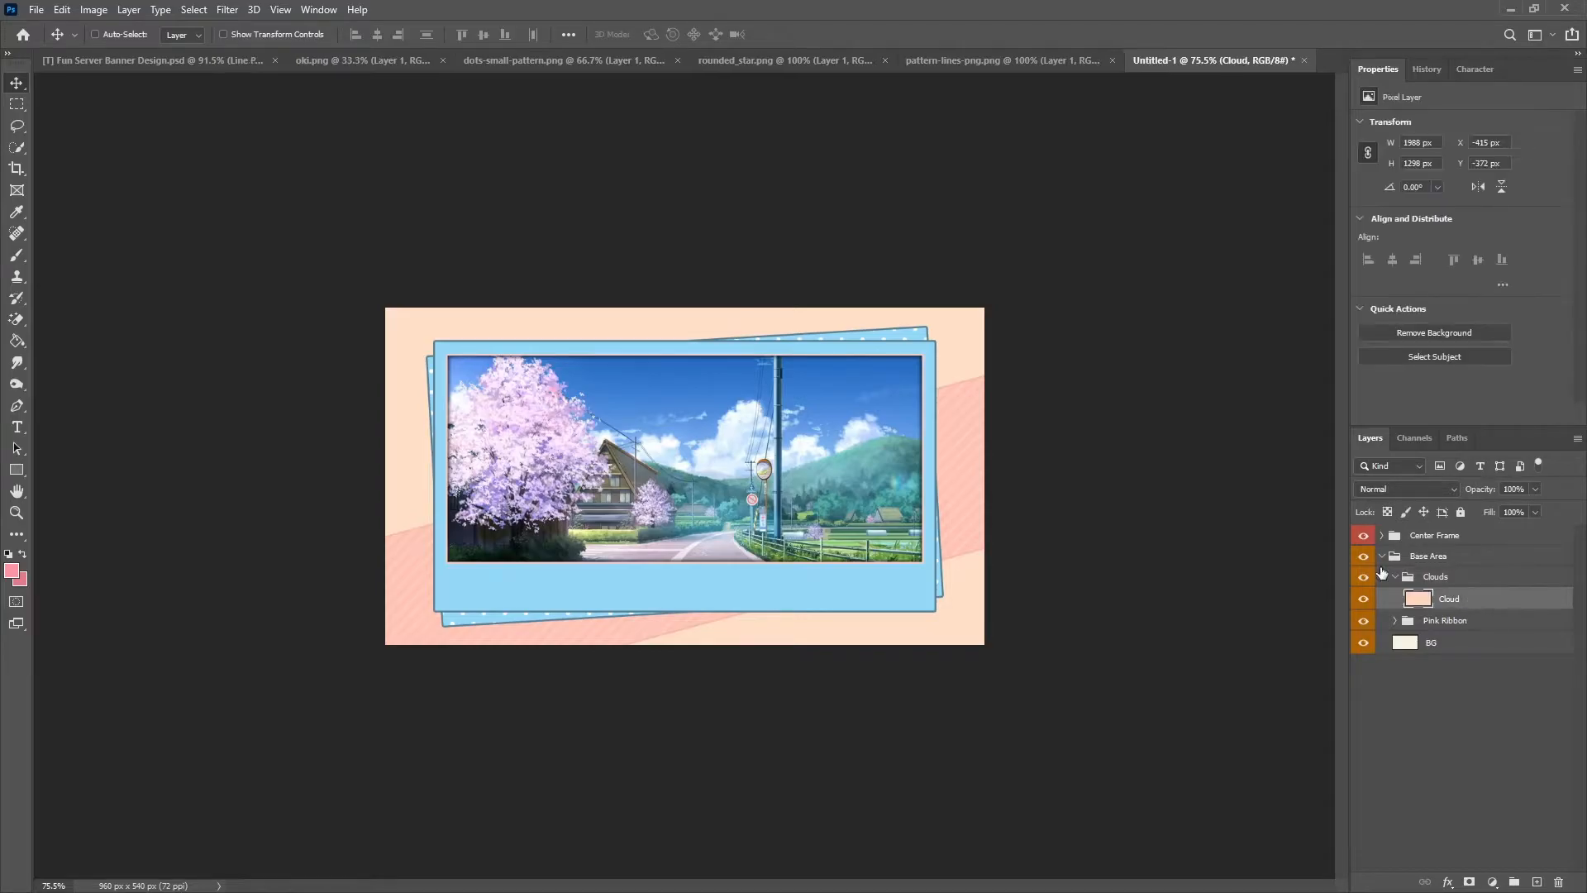
pyautogui.hotkey('ctrl', 't')
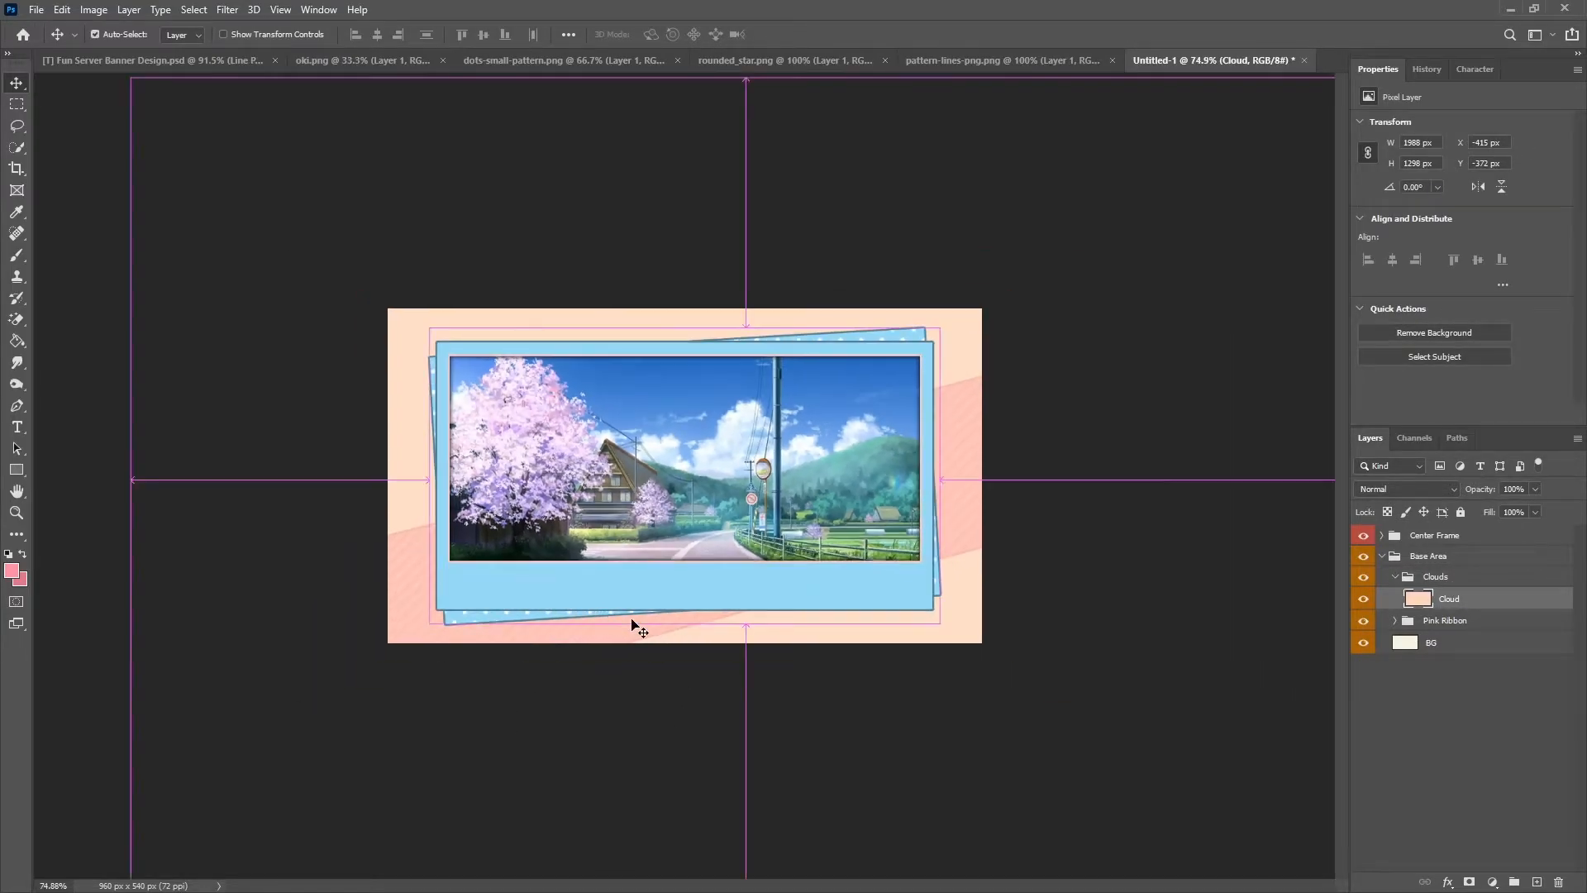
pyautogui.scroll(-2, 681, 477)
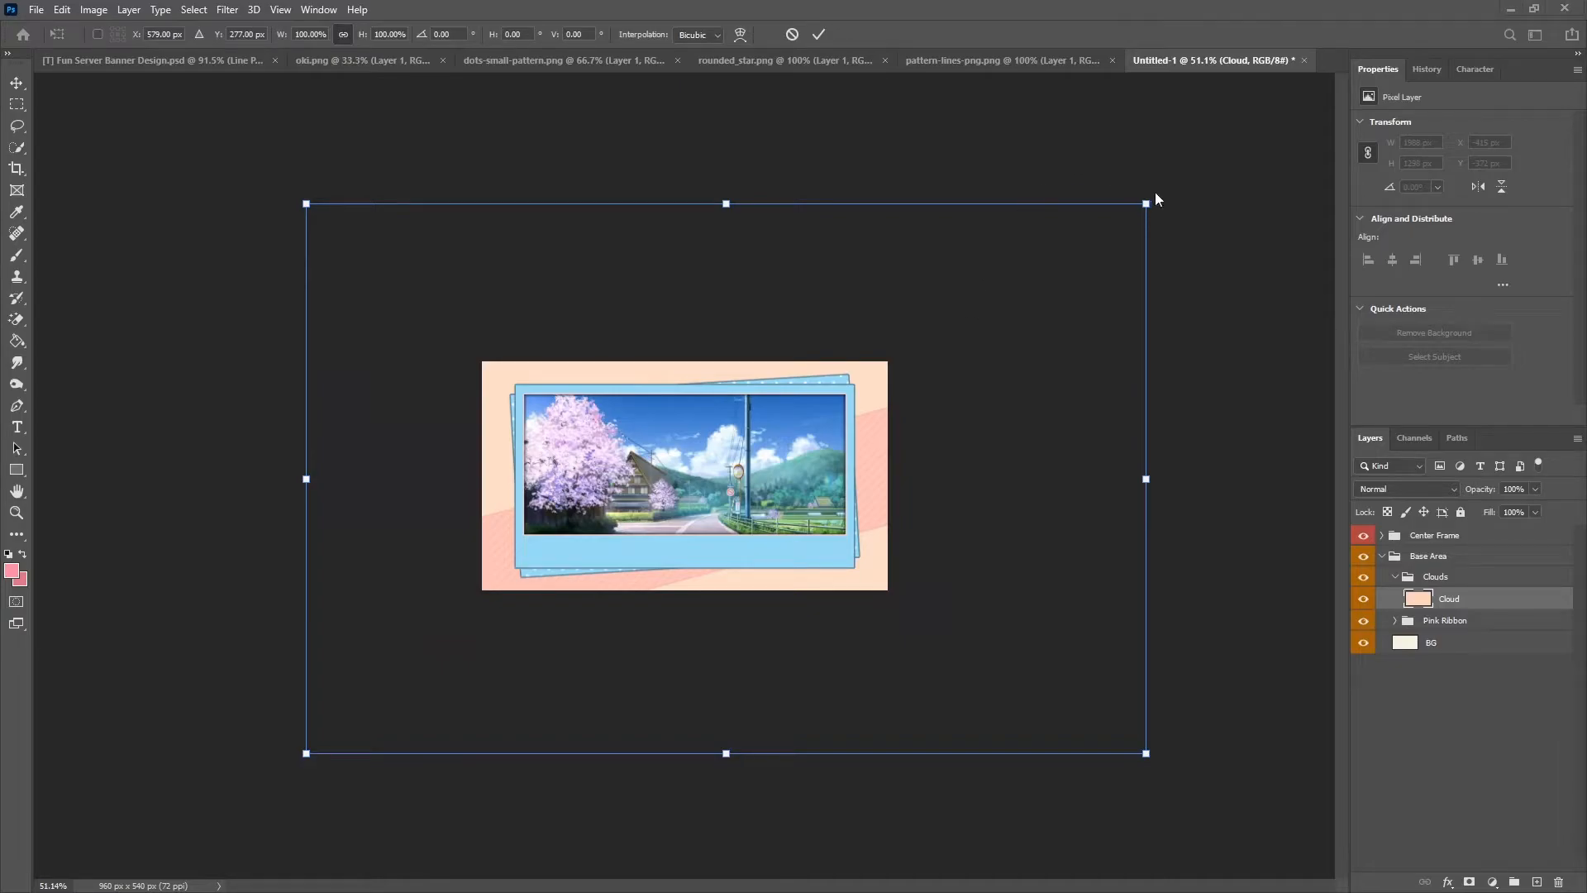
pyautogui.moveTo(1151, 206); pyautogui.dragTo(809, 338)
pyautogui.scroll(2, 792, 611)
pyautogui.moveTo(938, 255); pyautogui.dragTo(570, 504)
pyautogui.moveTo(657, 415); pyautogui.dragTo(707, 386)
pyautogui.moveTo(885, 499); pyautogui.dragTo(758, 417)
pyautogui.moveTo(707, 367); pyautogui.dragTo(770, 373)
pyautogui.click(818, 34)
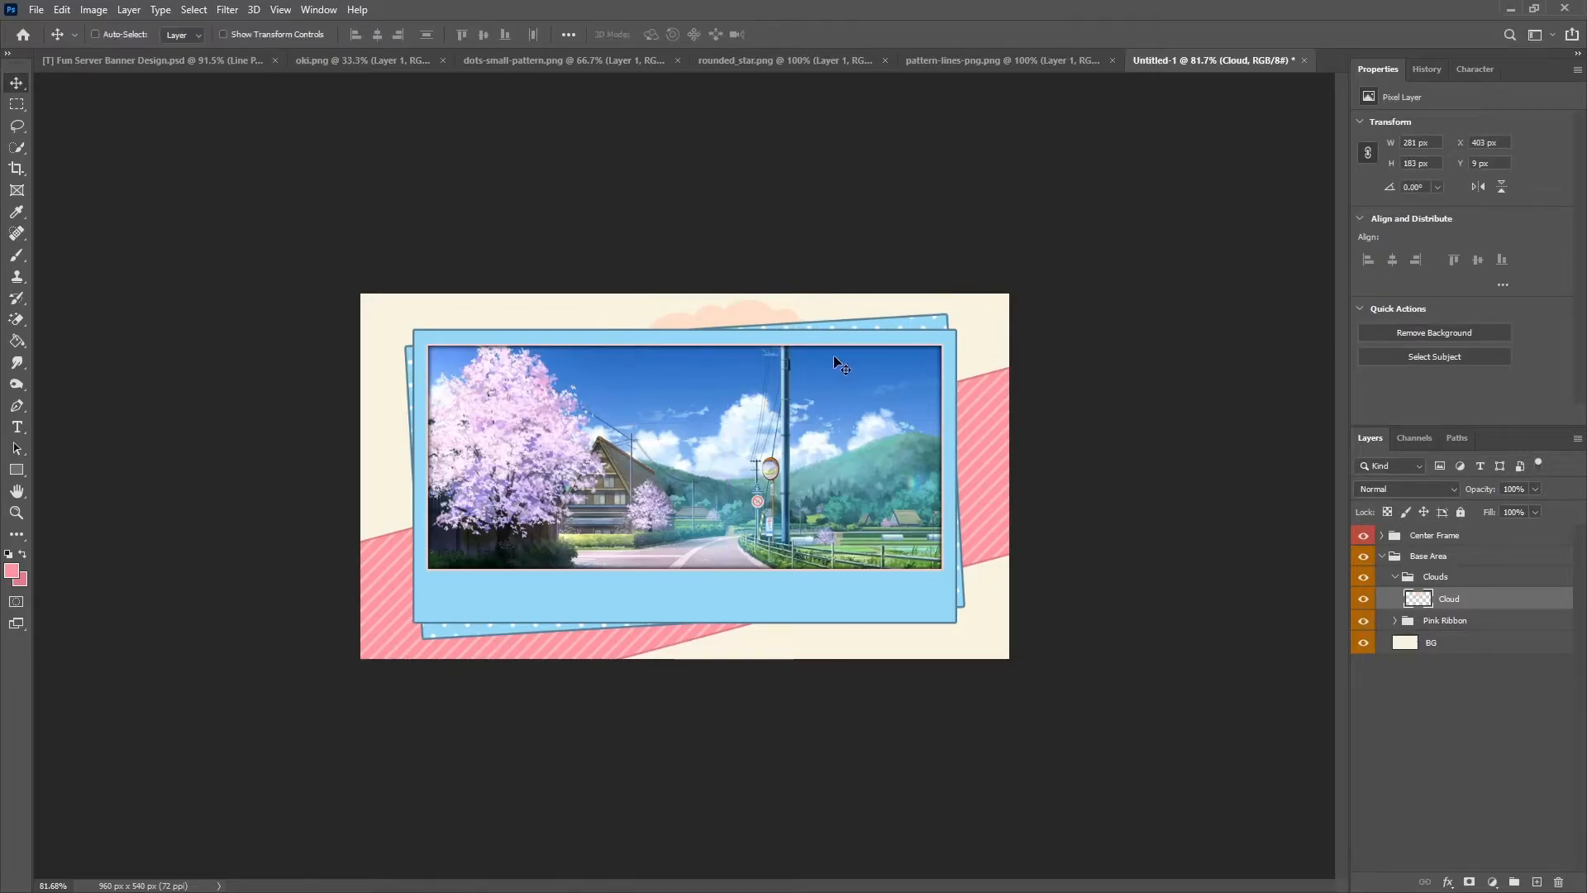
# Duplicate the cloud, scale the copy to about 88% and place it at the banner's lower edge, right of the middle.
pyautogui.scroll(1, 858, 375)
pyautogui.hotkey('ctrl', 'j')
pyautogui.hotkey('ctrl', 't')
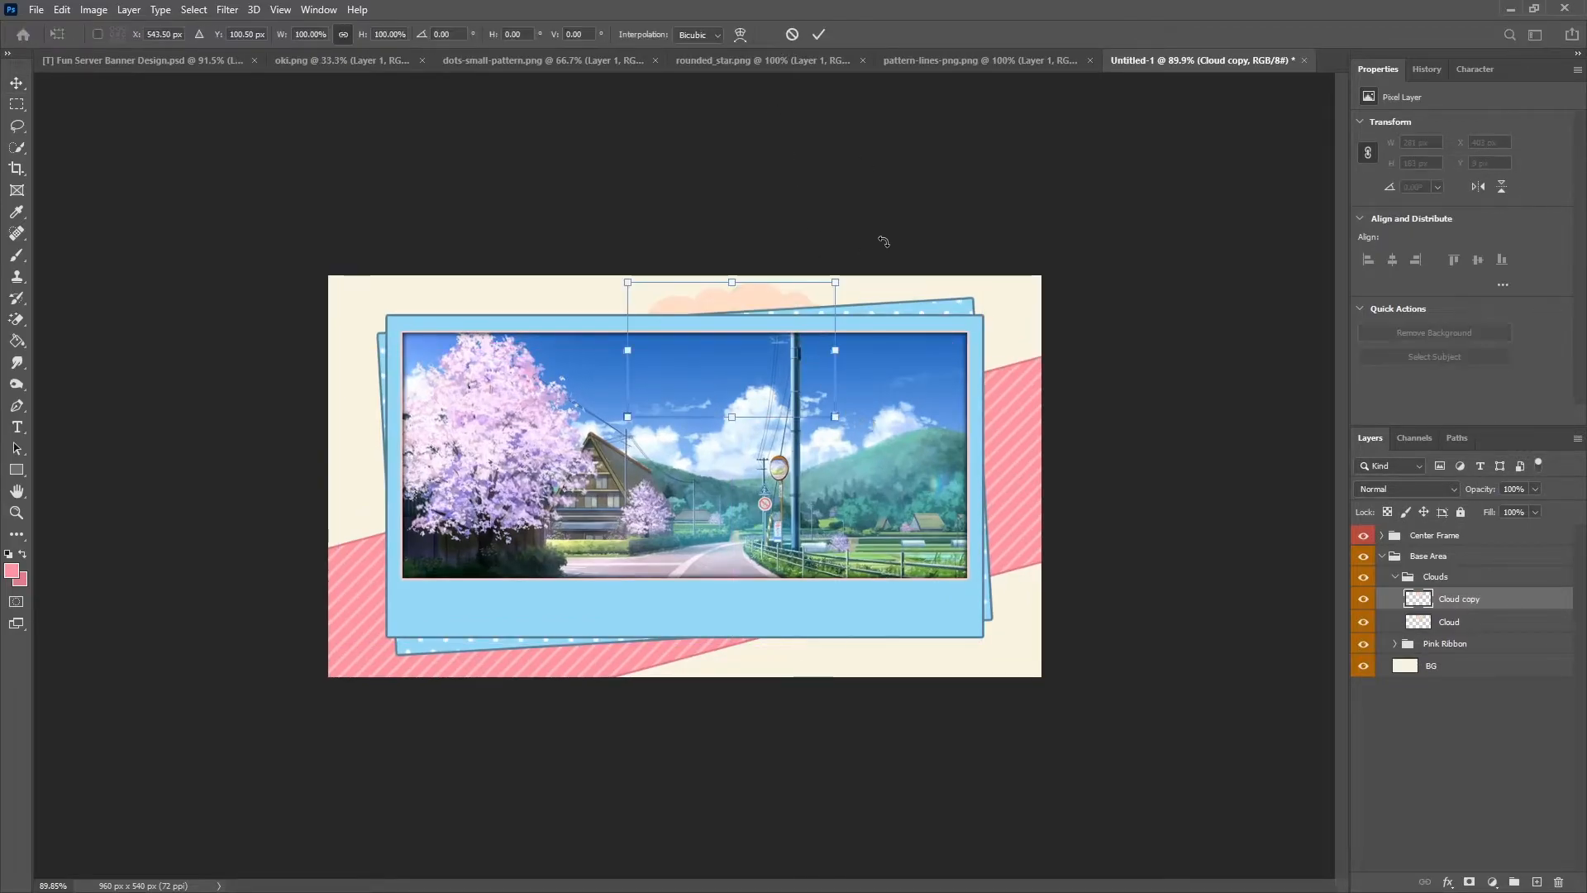
pyautogui.moveTo(767, 352); pyautogui.dragTo(914, 710)
pyautogui.moveTo(983, 640); pyautogui.dragTo(965, 651)
pyautogui.moveTo(897, 719); pyautogui.dragTo(914, 709)
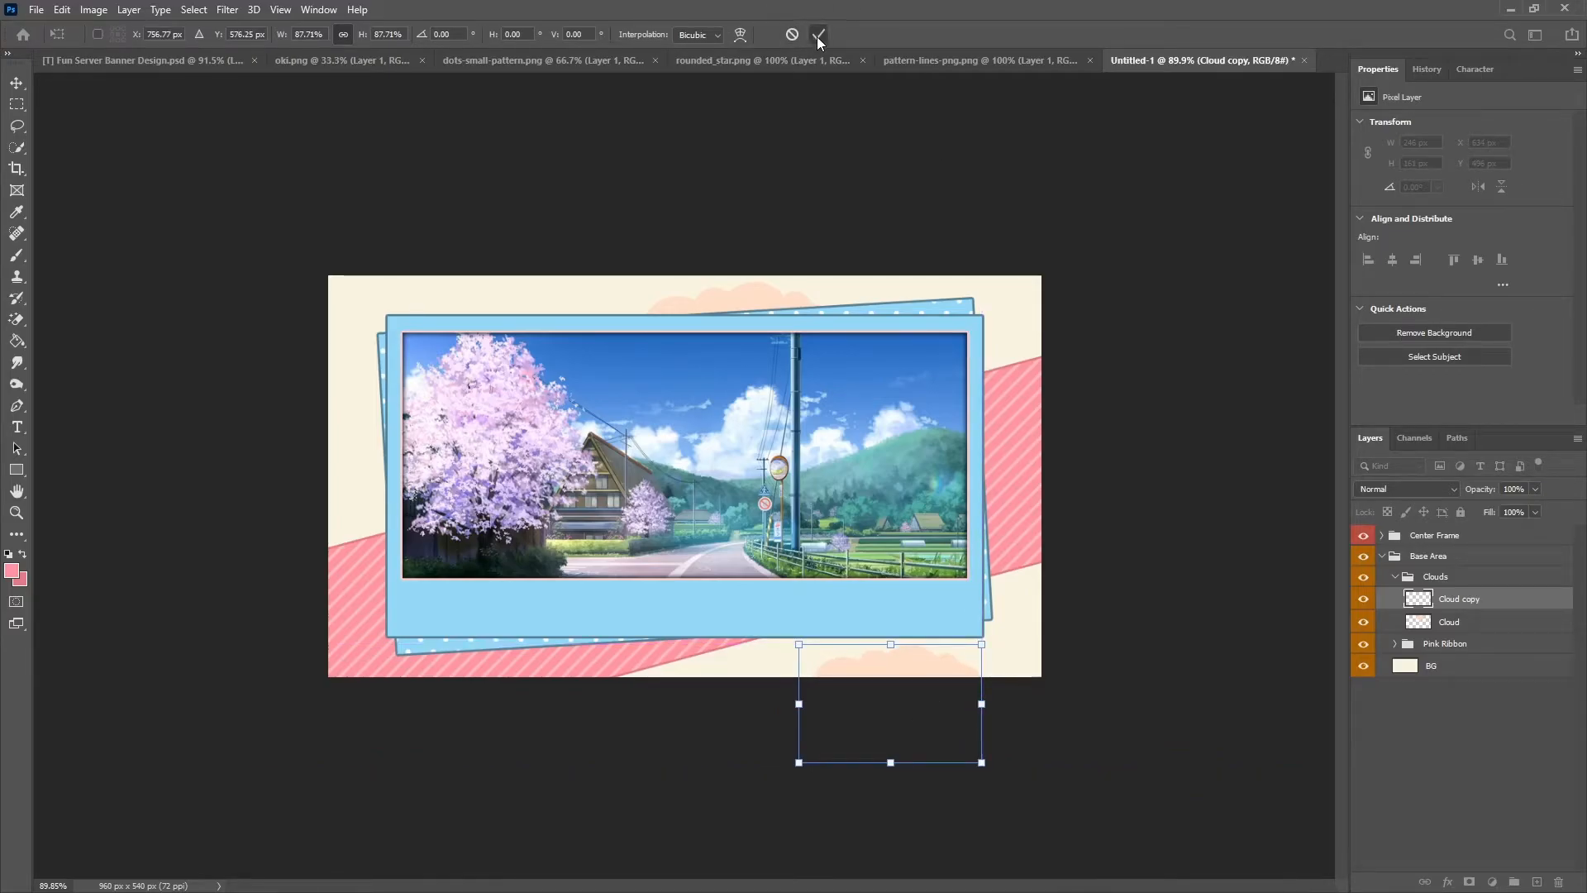
pyautogui.click(817, 36)
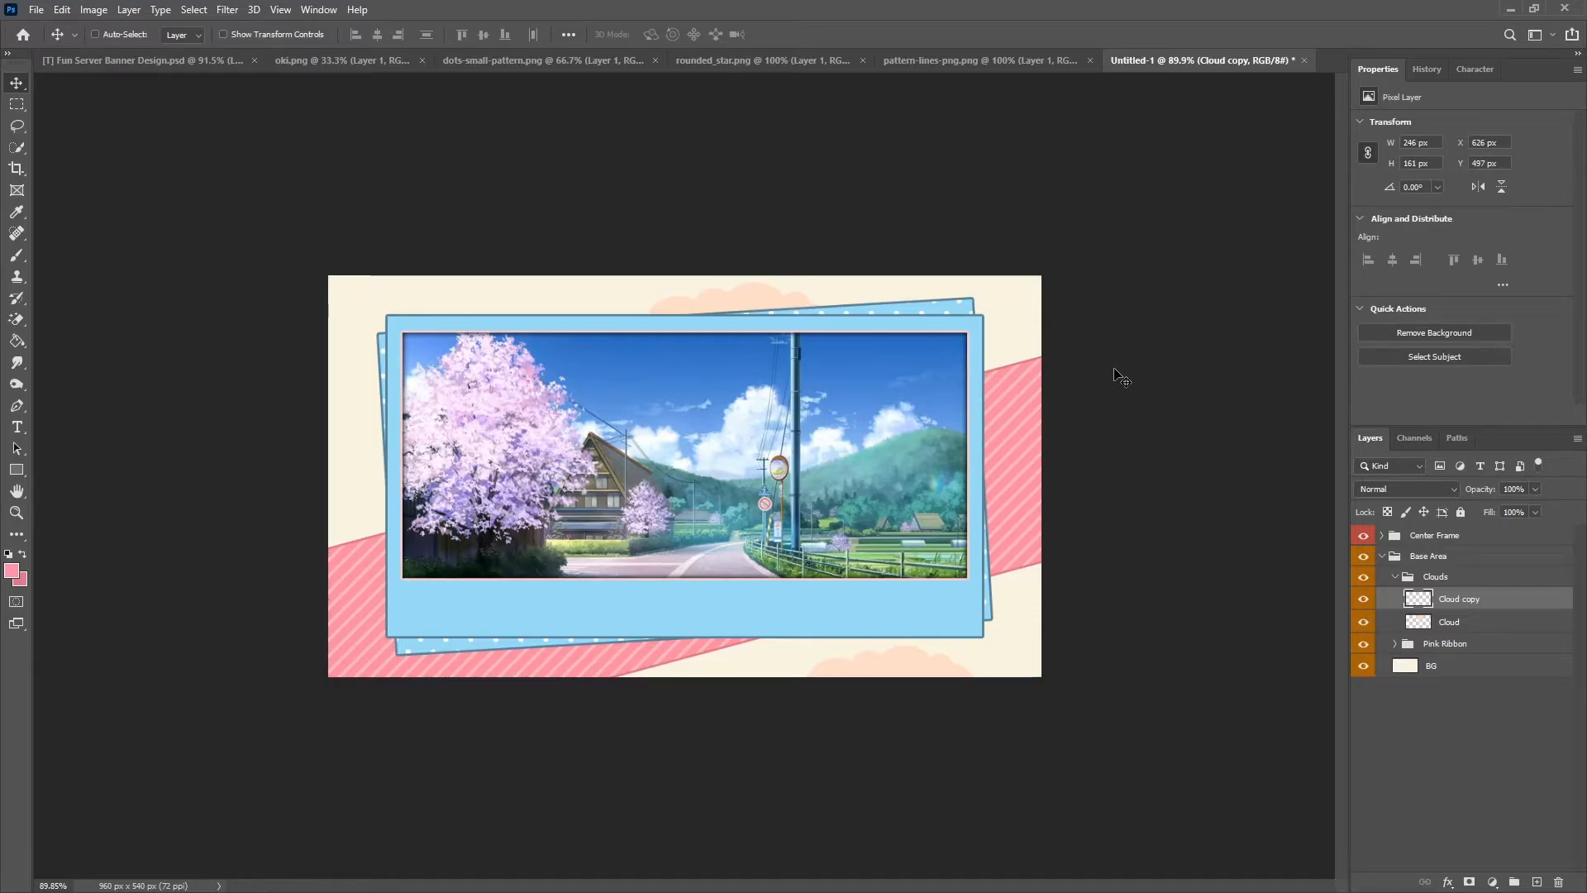
# Duplicate the lower cloud, scale it to about 92%, place it behind the frame's upper-left corner, and collapse the Clouds group.
pyautogui.hotkey('ctrl', 'j')
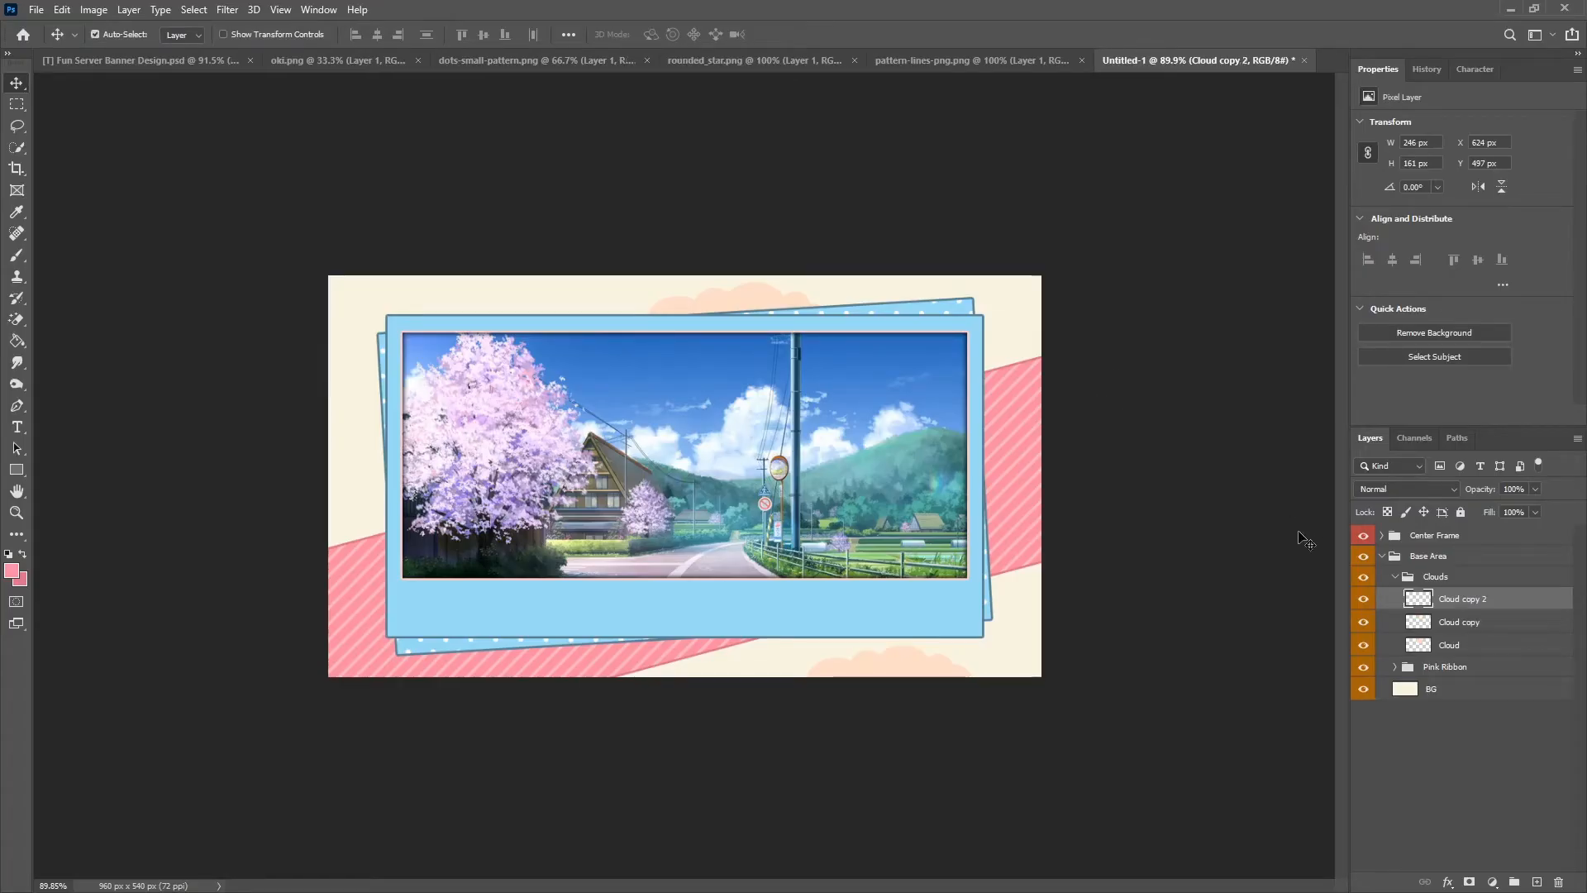
pyautogui.hotkey('ctrl', 't')
pyautogui.moveTo(908, 694); pyautogui.dragTo(486, 341)
pyautogui.moveTo(553, 282); pyautogui.dragTo(538, 291)
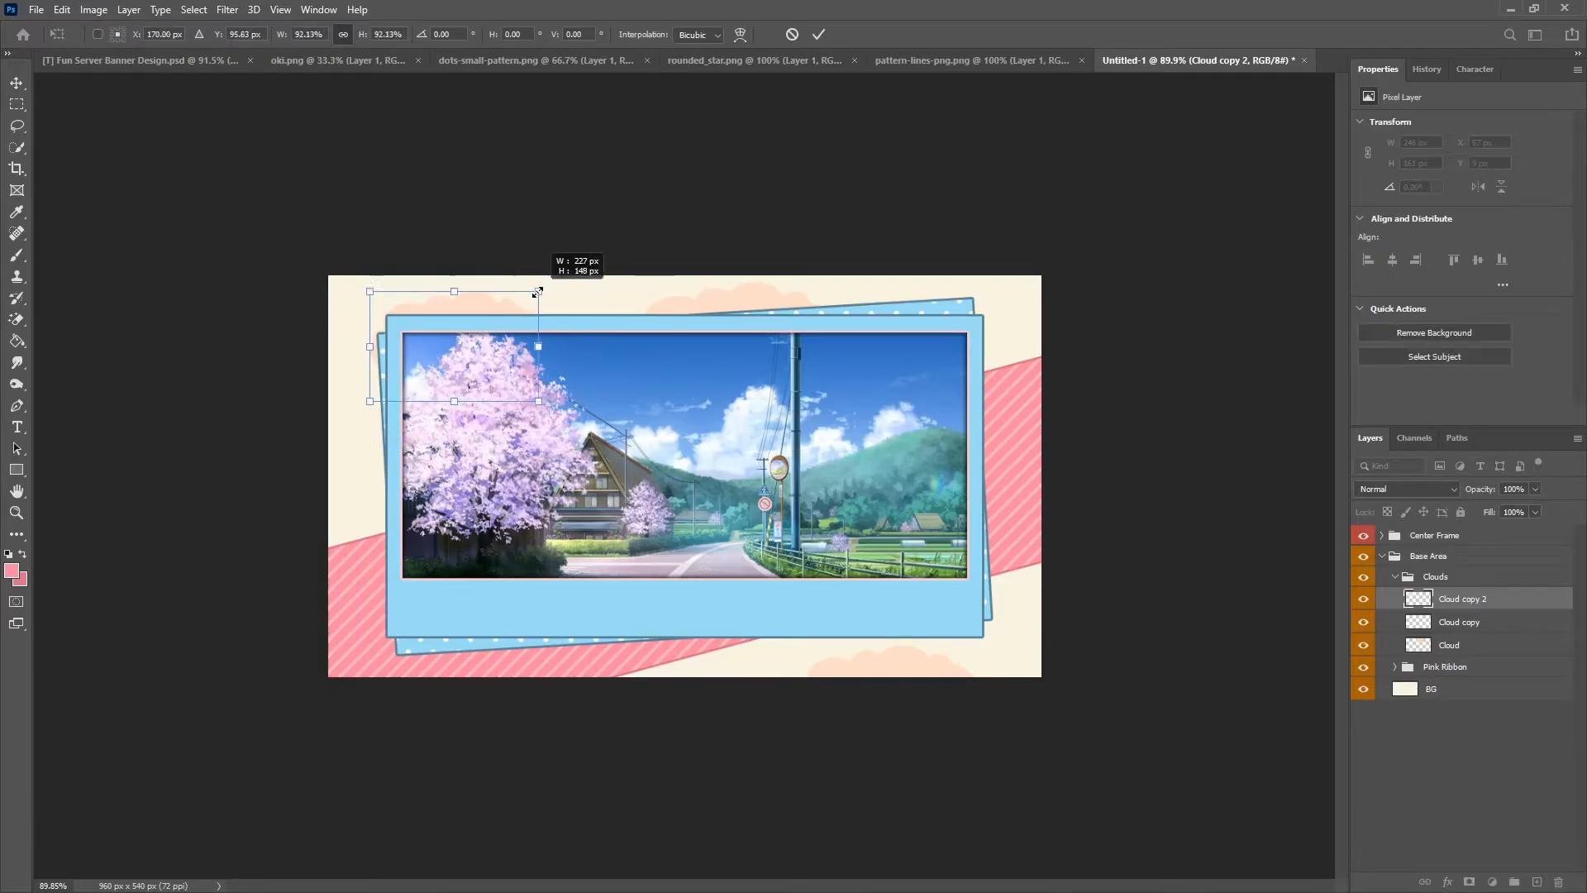
pyautogui.press('Return')
pyautogui.click(1395, 579)
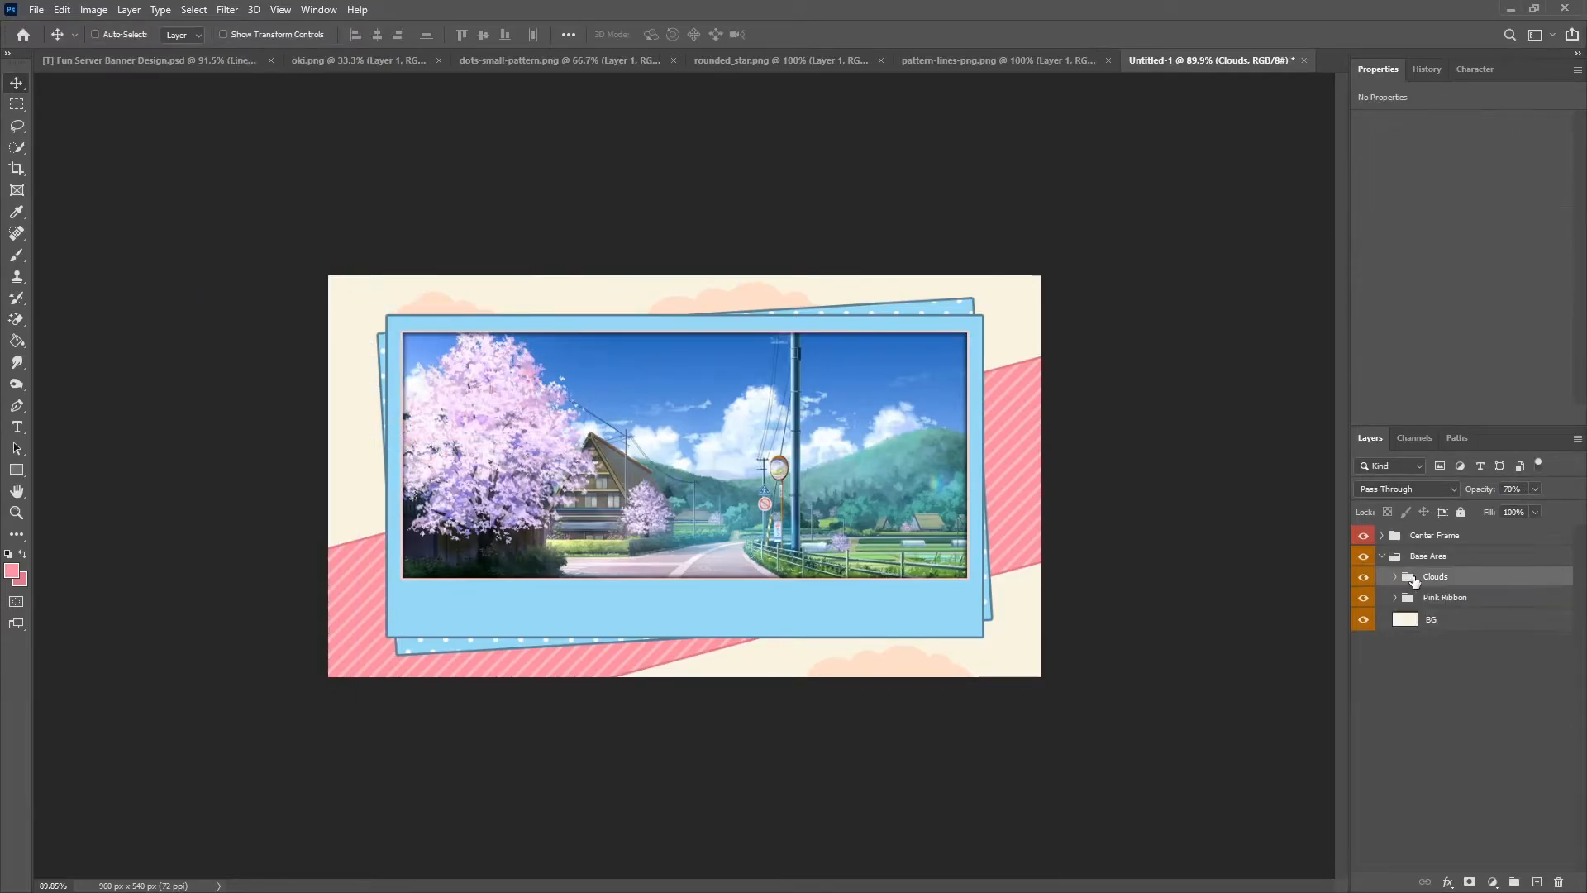
# Add a new layer above the Clouds group inside its own group named Dotted Lines.
pyautogui.click(1535, 883)
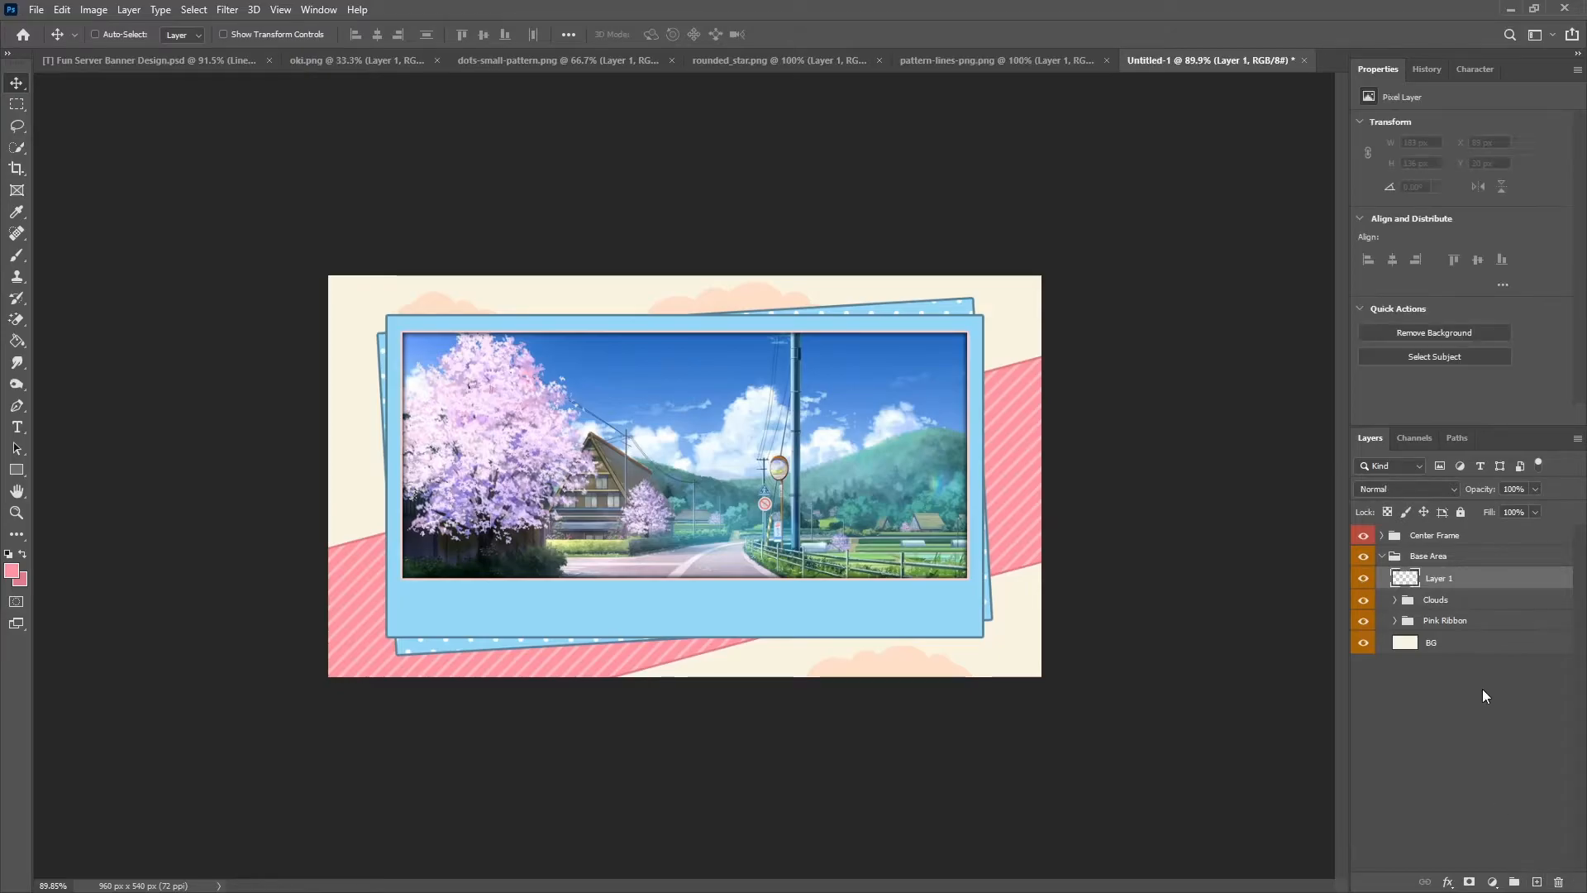
pyautogui.hotkey('ctrl', 'g')
pyautogui.doubleClick(1438, 576)
pyautogui.write('Dotted')
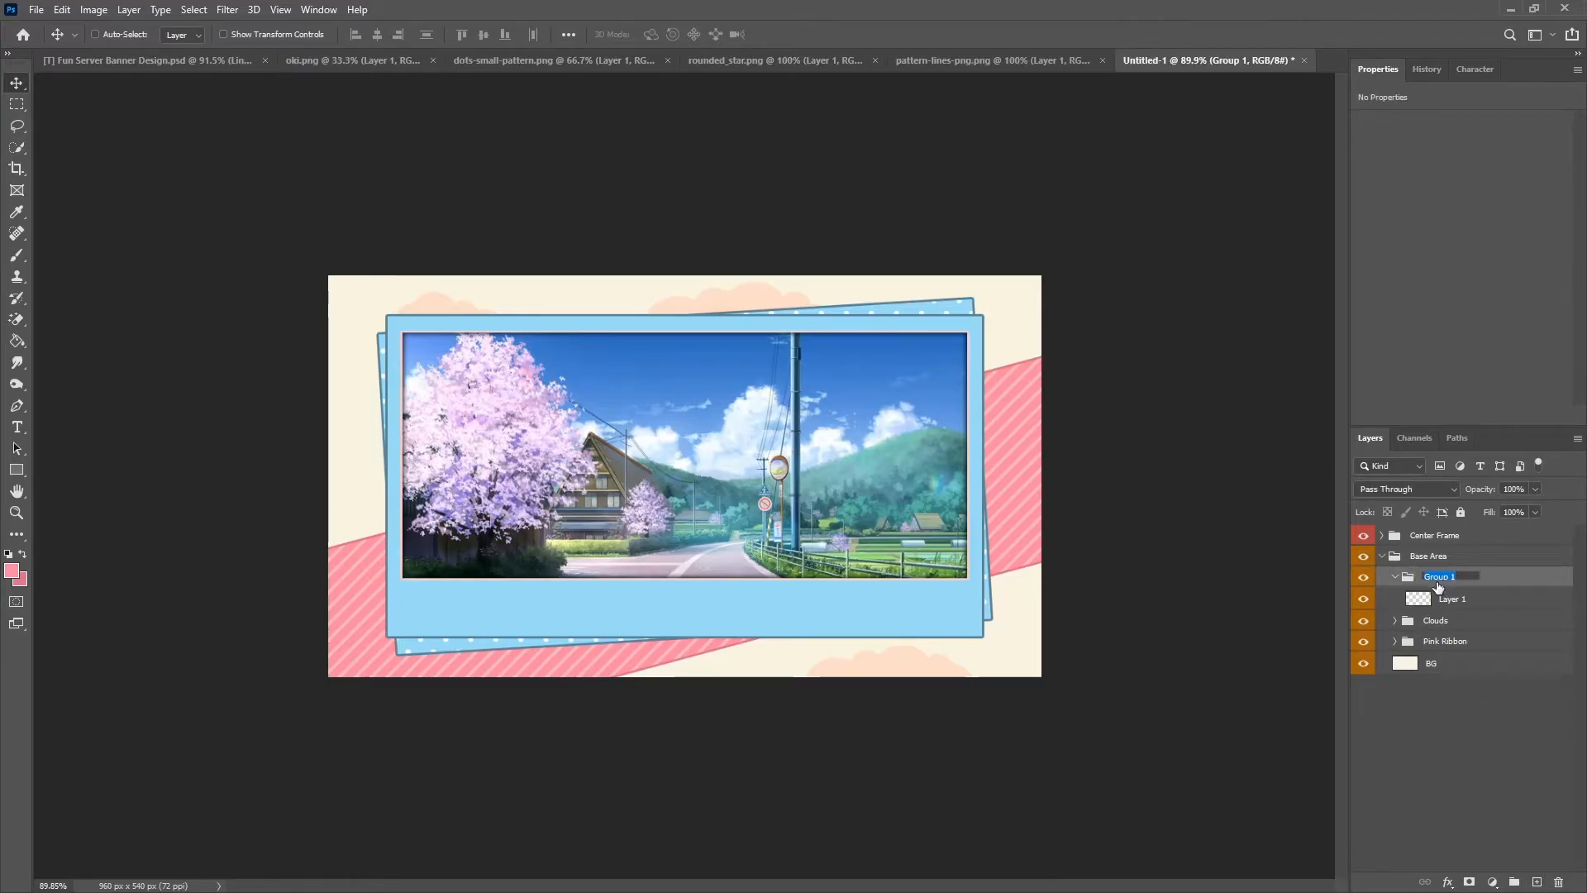
pyautogui.write(' Lines')
pyautogui.press('Return')
# Draw a square of about 123 by 123 px in the Dotted Lines group, without fill and with a dashed 3 px peach stroke.
pyautogui.click(1440, 597)
pyautogui.press('u')
pyautogui.rightClick(15, 471)
pyautogui.click(74, 467)
pyautogui.click(177, 32)
pyautogui.click(89, 67)
pyautogui.click(243, 34)
pyautogui.click(151, 120)
pyautogui.click(332, 33)
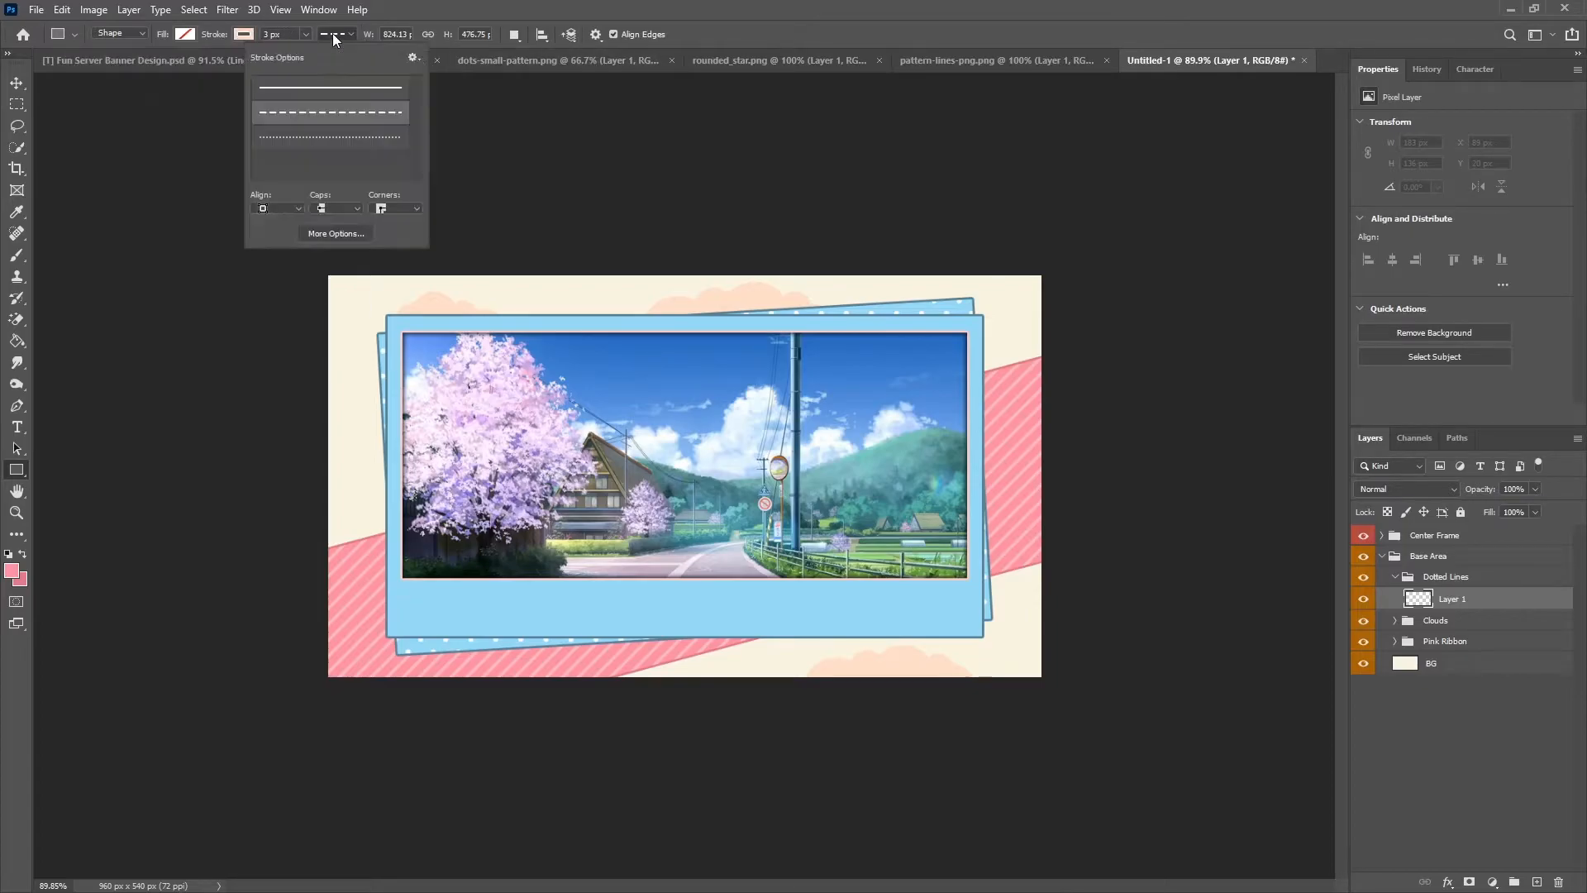
pyautogui.click(332, 33)
pyautogui.moveTo(778, 578); pyautogui.dragTo(942, 667)
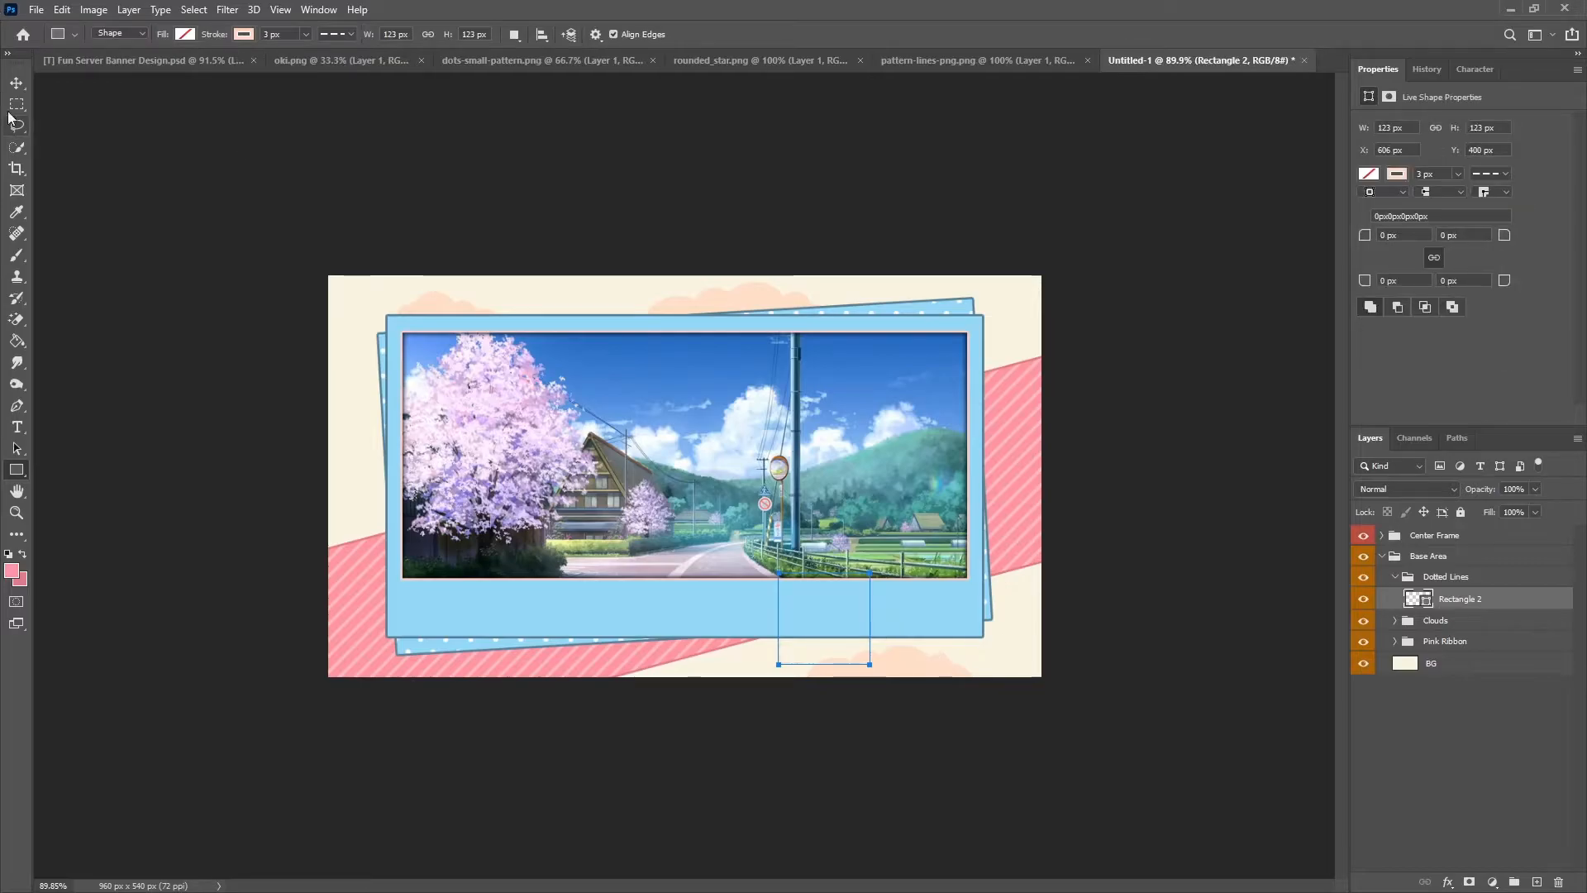
# Move the dashed square to the frame's upper-left side, rotate it 15° and let its corner show past the frame.
pyautogui.click(17, 83)
pyautogui.scroll(2, 806, 618)
pyautogui.moveTo(805, 620); pyautogui.dragTo(334, 369)
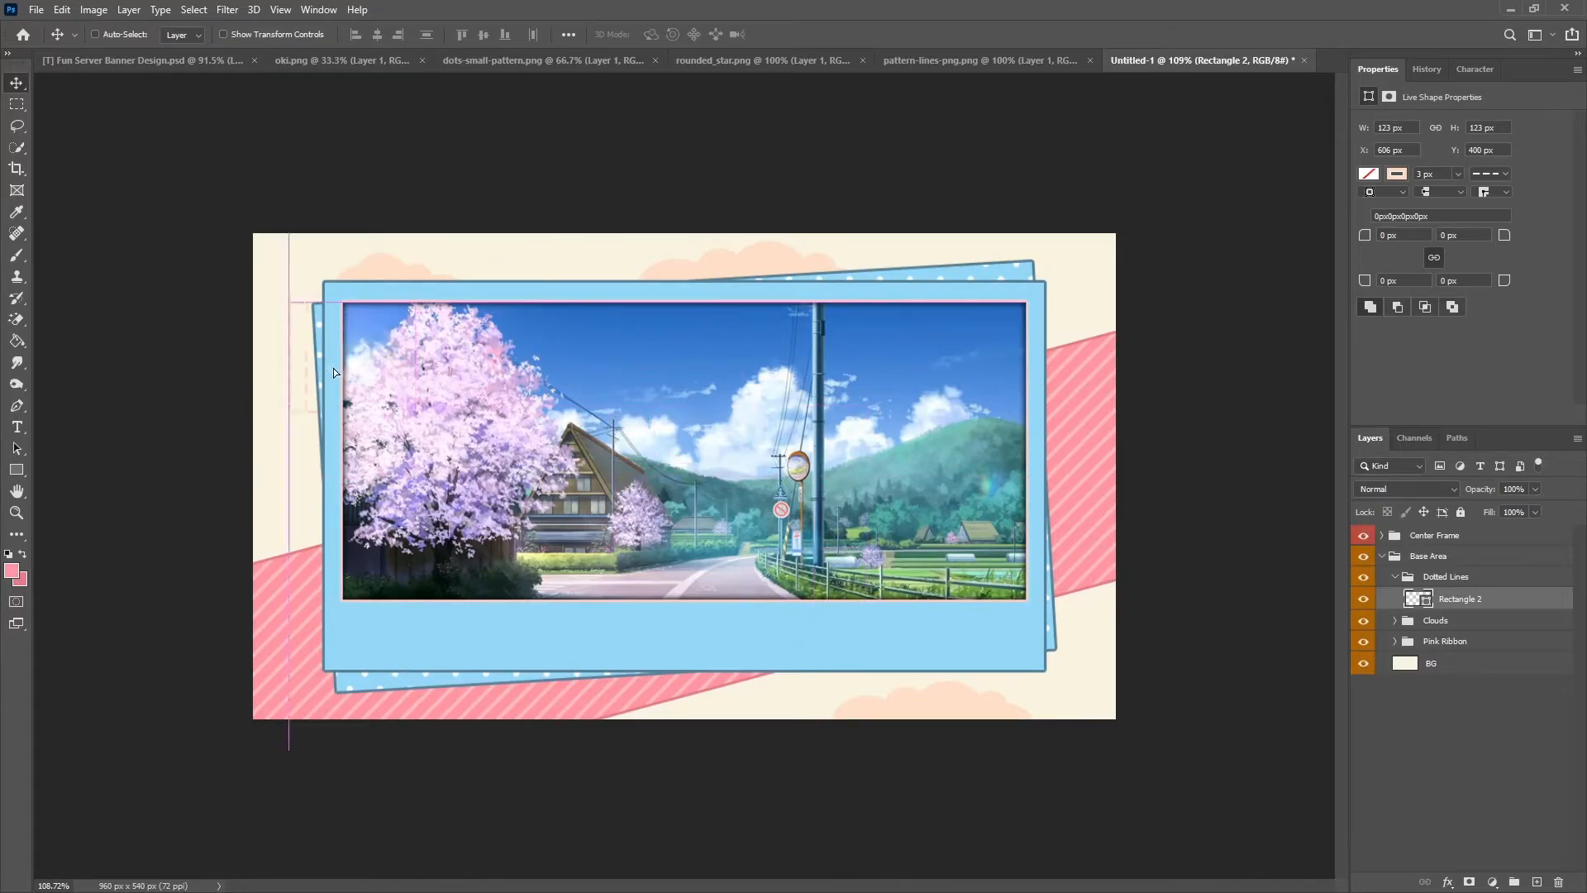
pyautogui.hotkey('ctrl', 't')
pyautogui.moveTo(516, 241); pyautogui.dragTo(533, 269)
pyautogui.moveTo(372, 356); pyautogui.dragTo(395, 365)
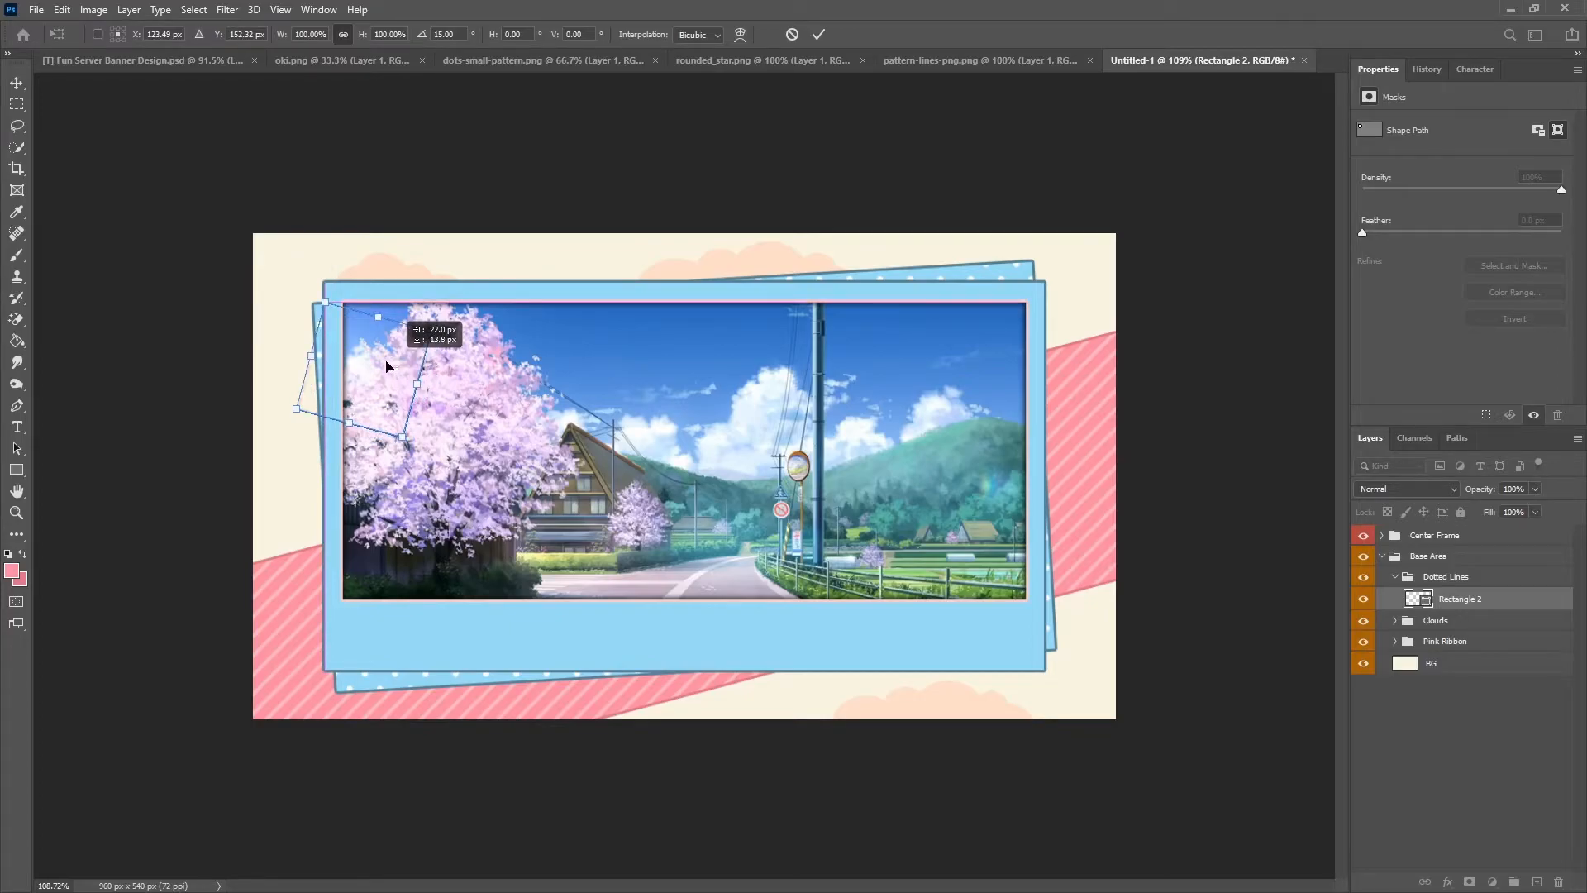
pyautogui.moveTo(387, 361); pyautogui.dragTo(380, 361)
pyautogui.click(825, 38)
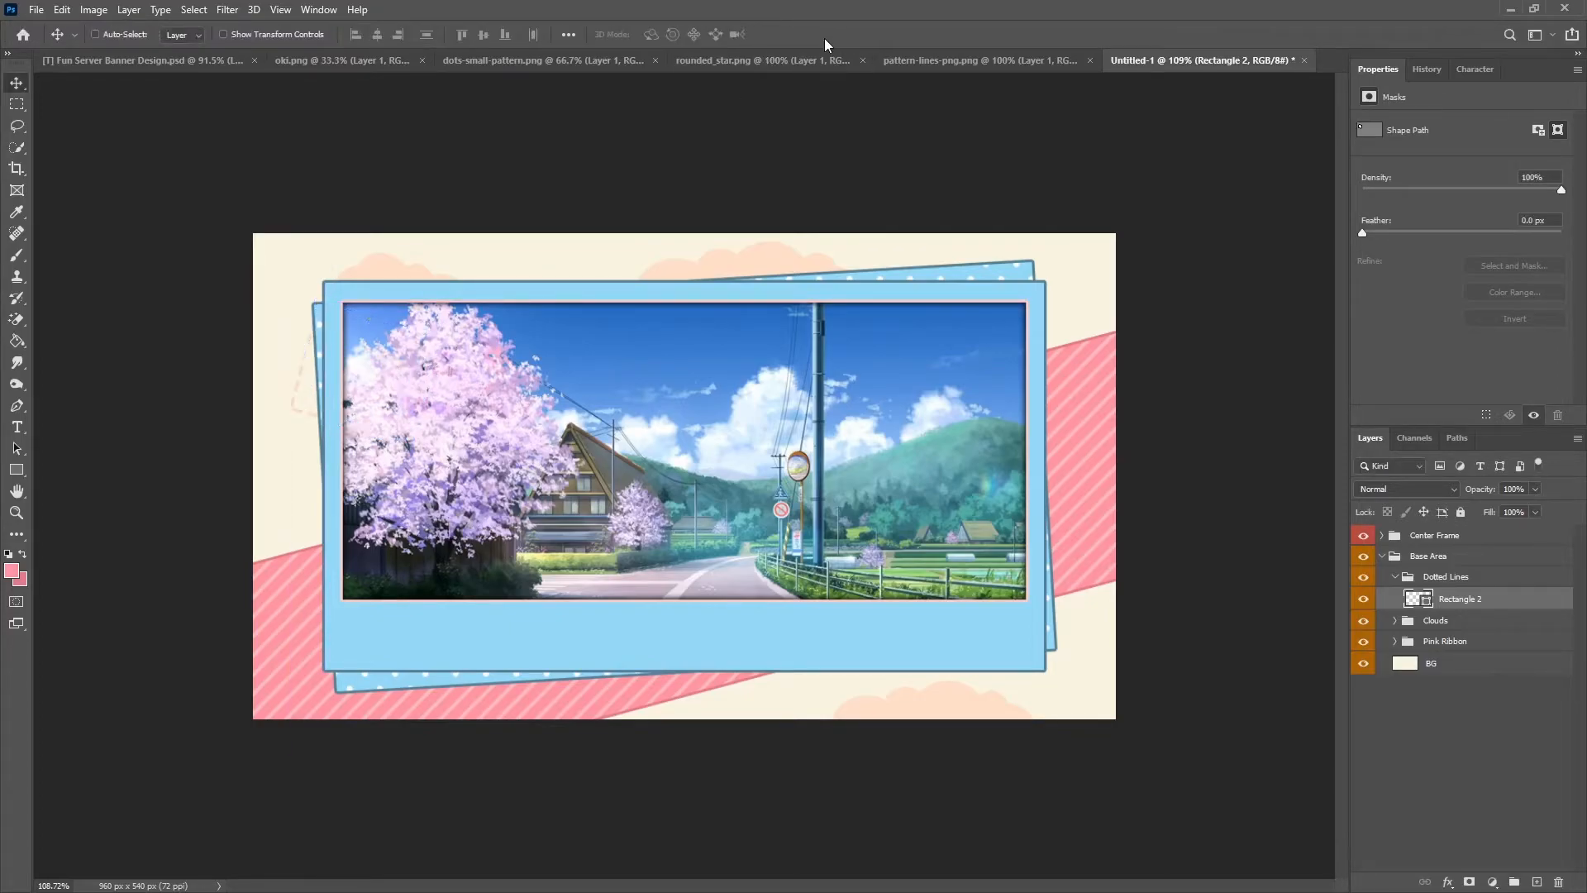
# Duplicate the dashed square and place the copy so its corner shows below the frame, beside the lower cloud.
pyautogui.hotkey('ctrl', 'j')
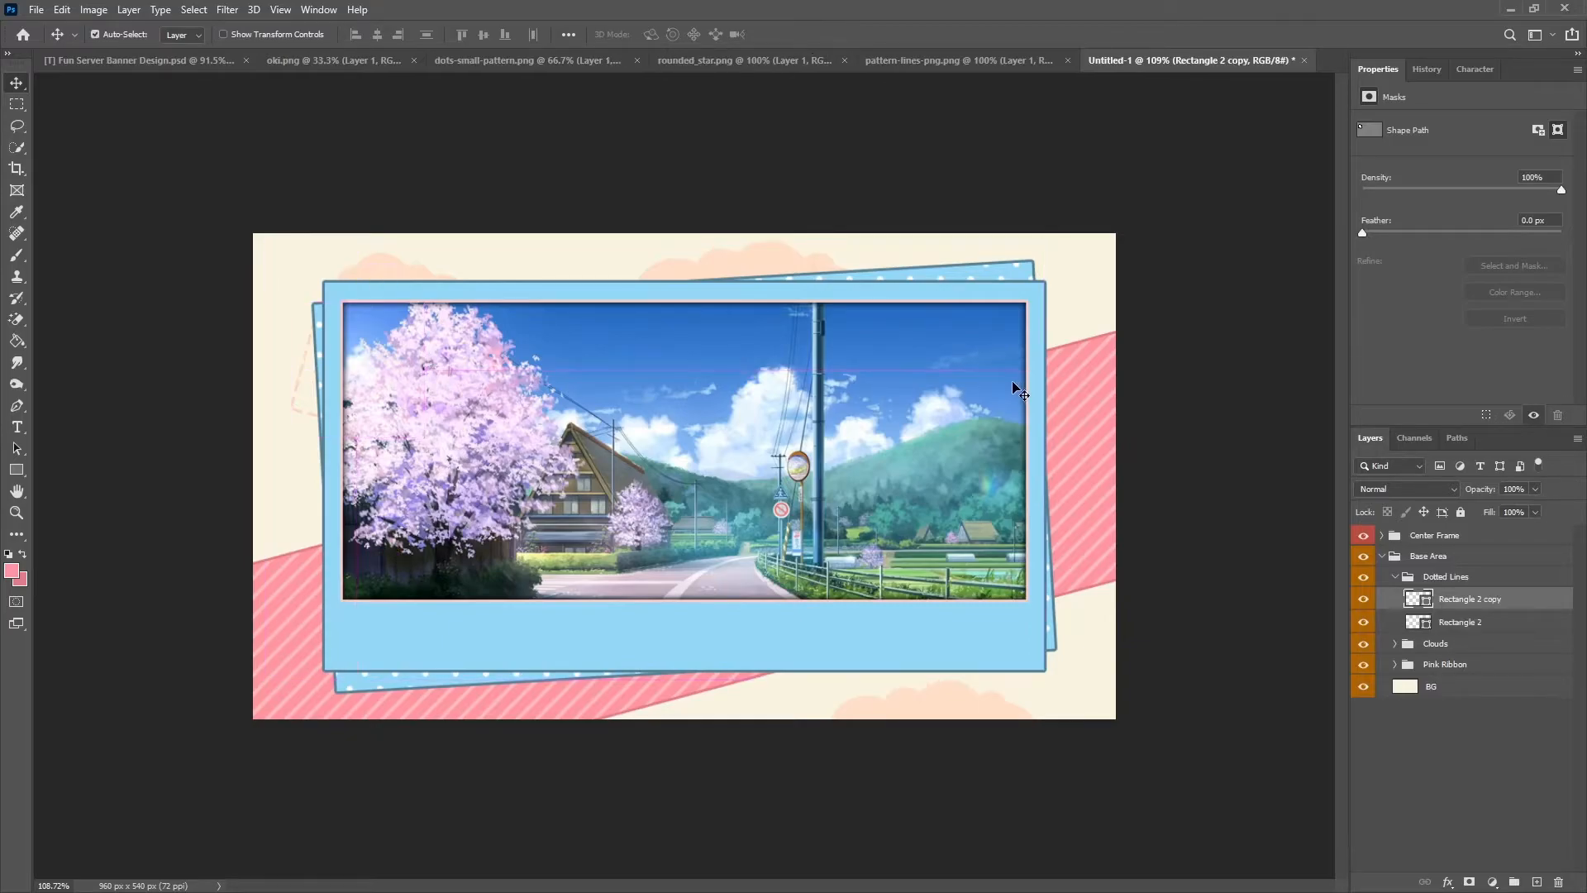
pyautogui.hotkey('ctrl', 't')
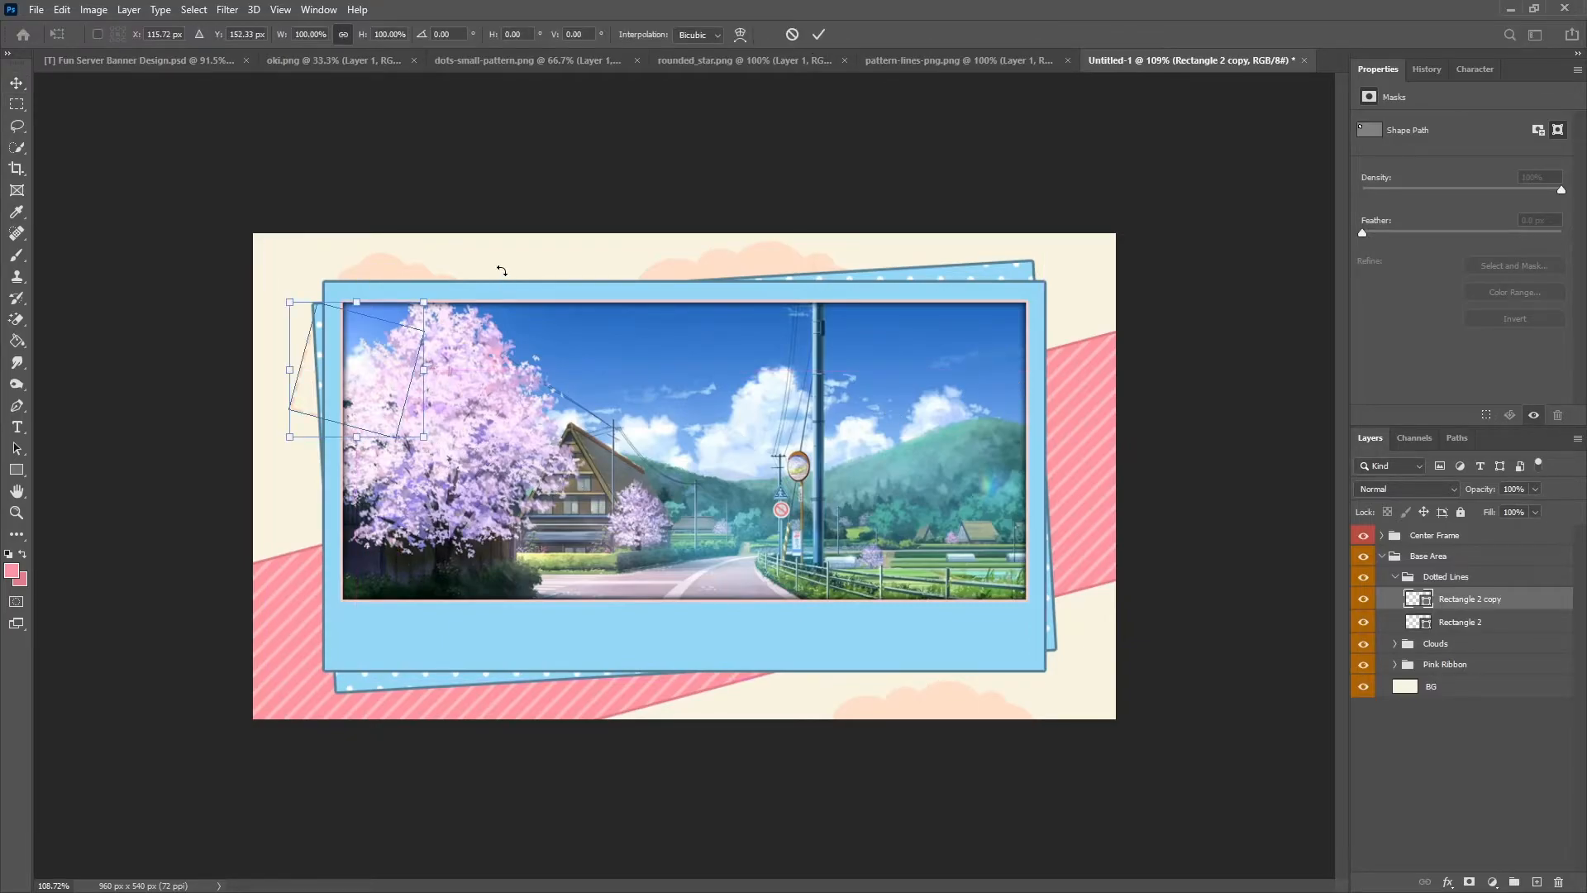
pyautogui.moveTo(372, 377); pyautogui.dragTo(857, 634)
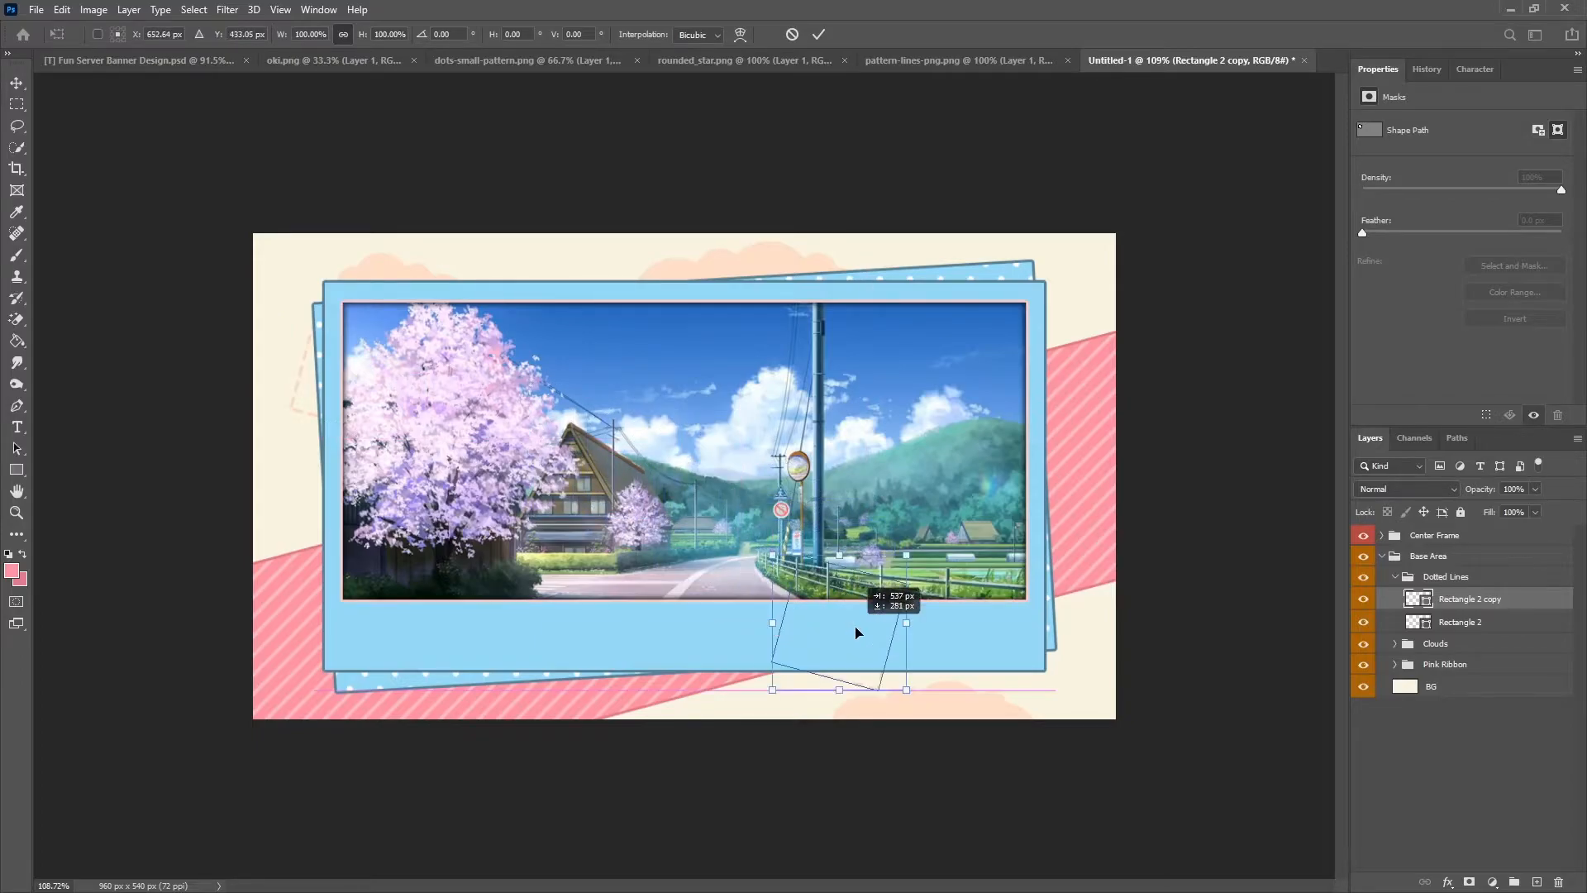
pyautogui.click(817, 35)
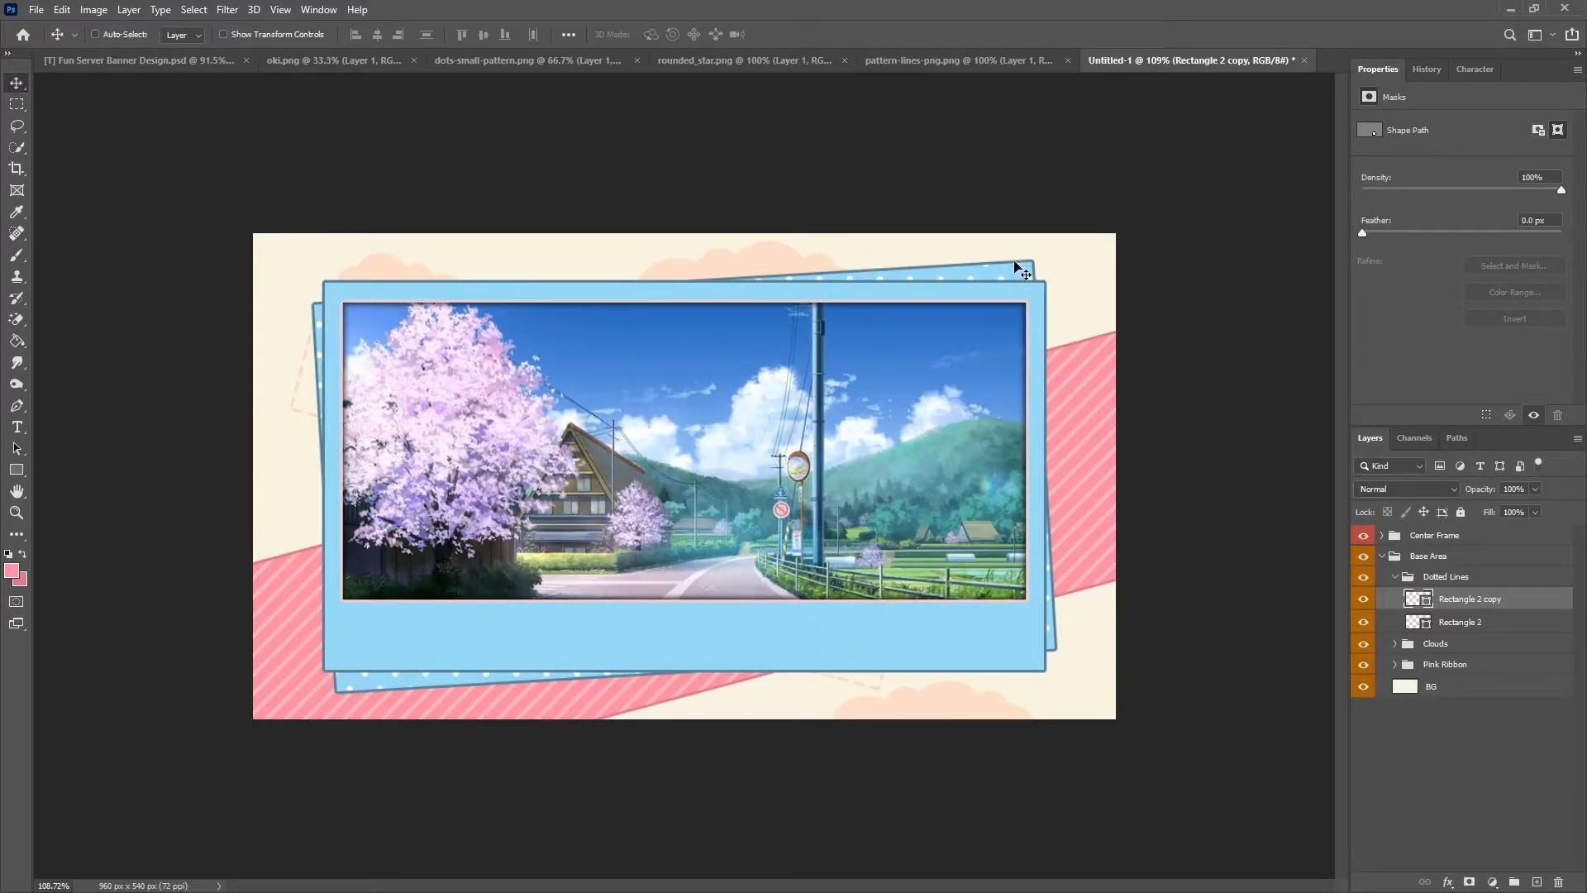
# Expand the Clouds group and shift the lower cloud slightly to the right, away from the dashed square.
pyautogui.click(1395, 644)
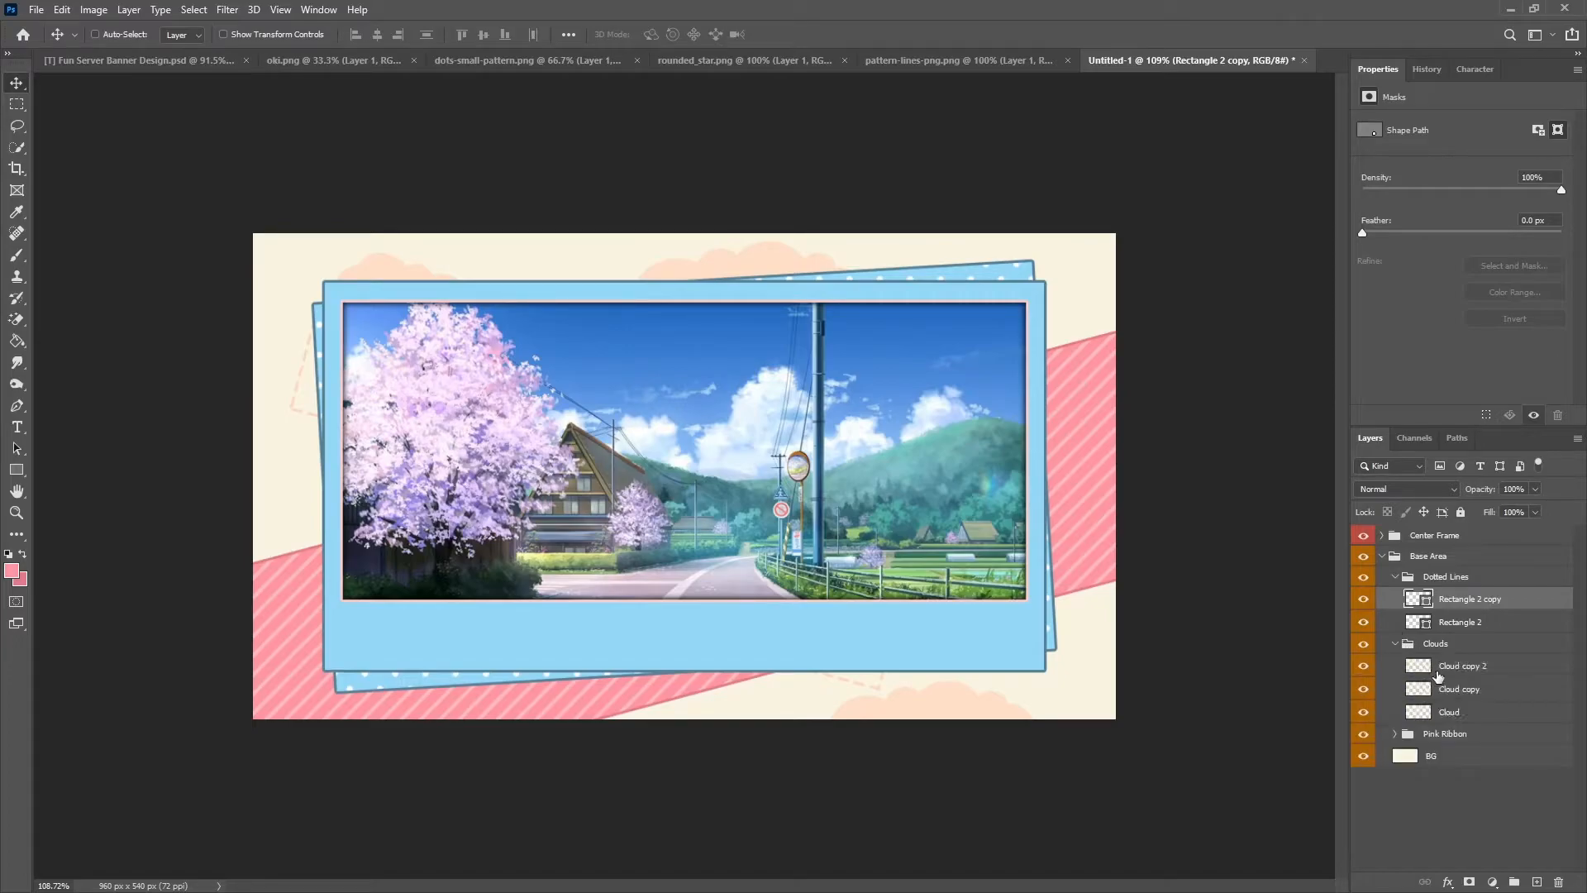
pyautogui.click(1459, 691)
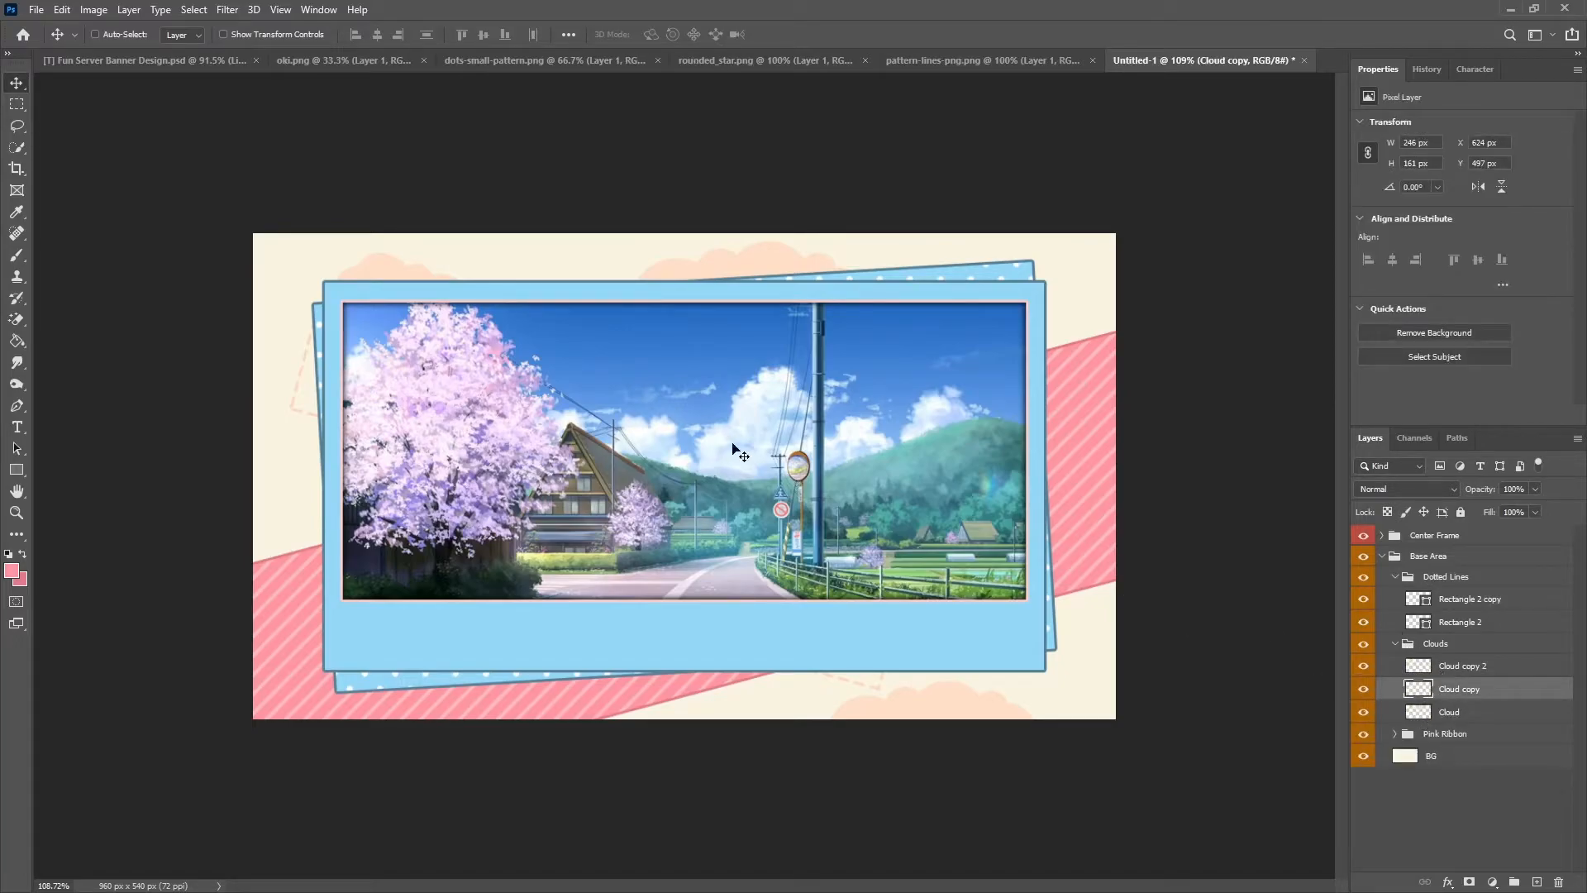
pyautogui.moveTo(732, 449); pyautogui.dragTo(741, 450)
# Draw a circle of about 226 by 226 px on a new layer in the Dotted Lines group, with the same dashed peach stroke.
pyautogui.click(1469, 600)
pyautogui.rightClick(15, 468)
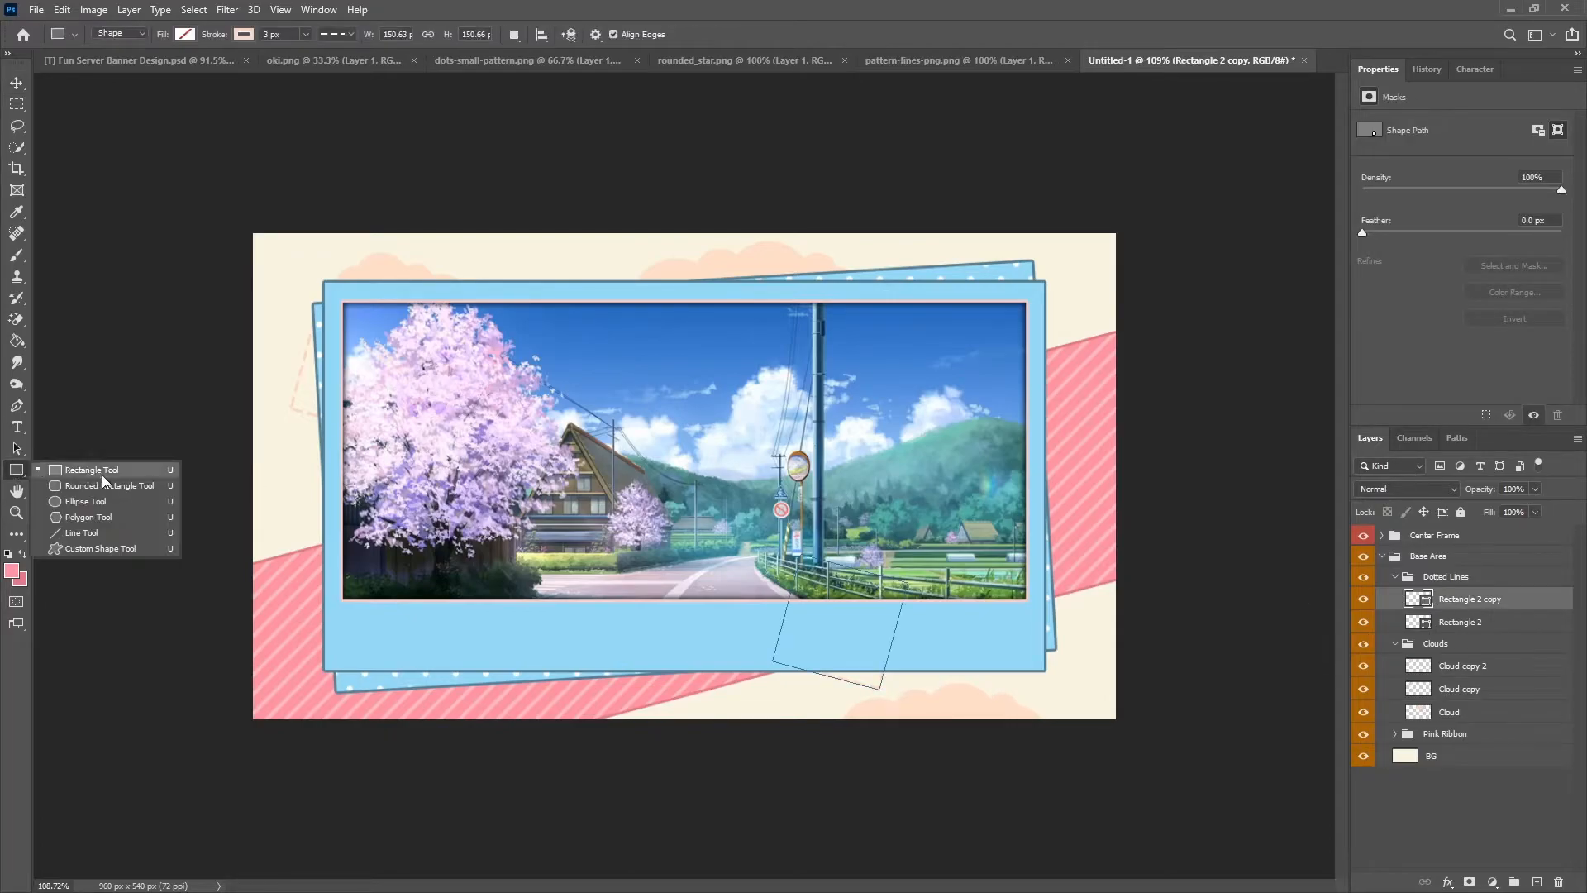
pyautogui.click(115, 499)
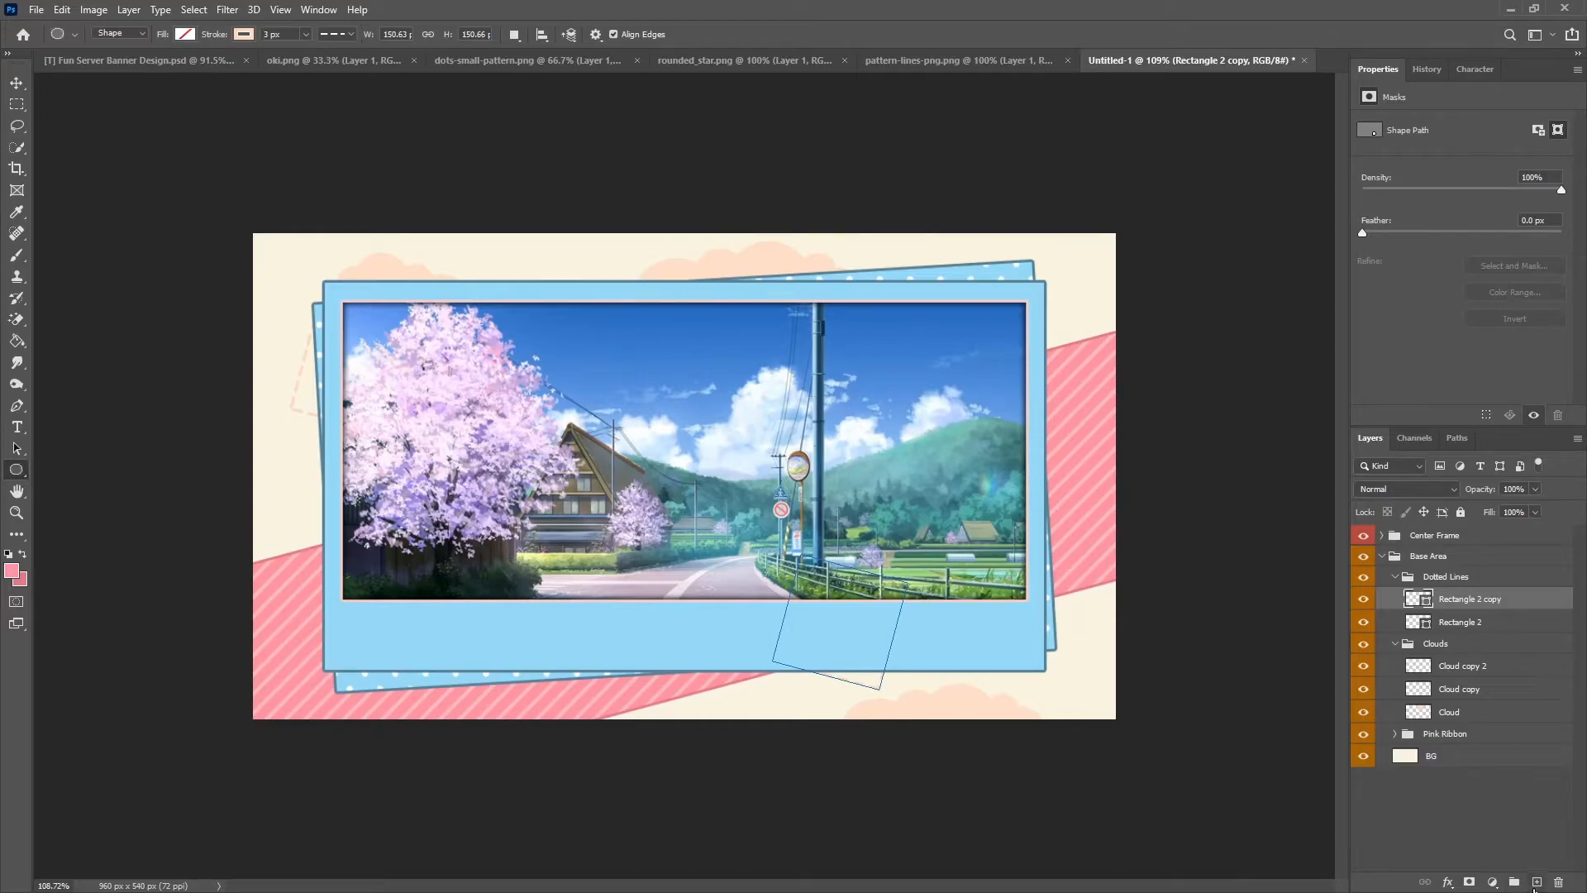
pyautogui.click(1536, 883)
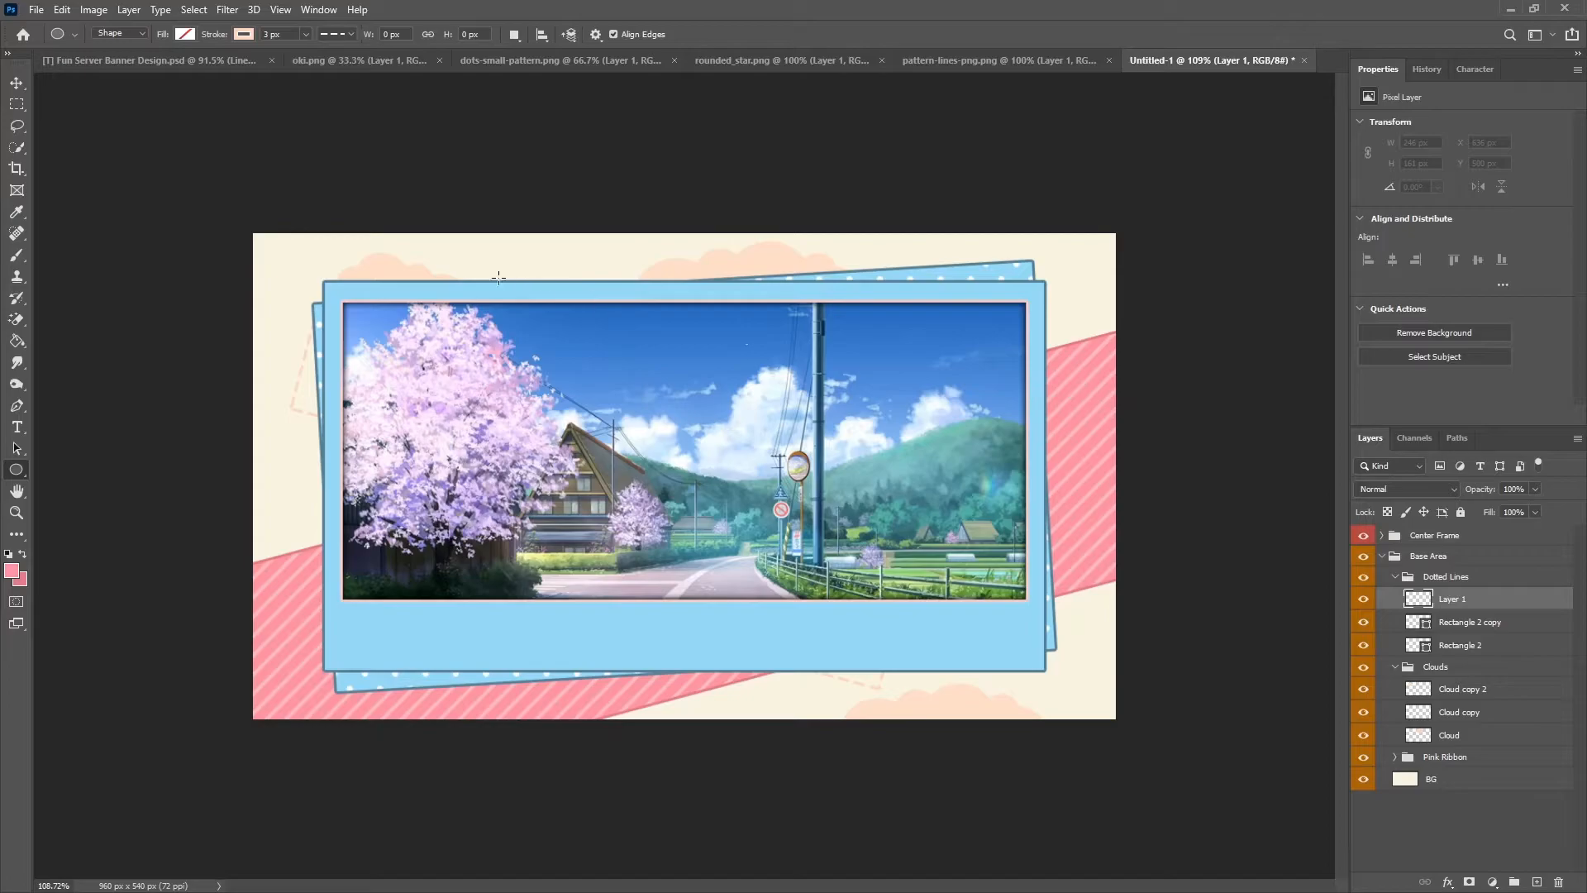
pyautogui.moveTo(479, 263); pyautogui.dragTo(617, 365)
# Move the dashed circle so its arc shows above the frame between the clouds, and place a duplicate at the frame's right edge.
pyautogui.press('v')
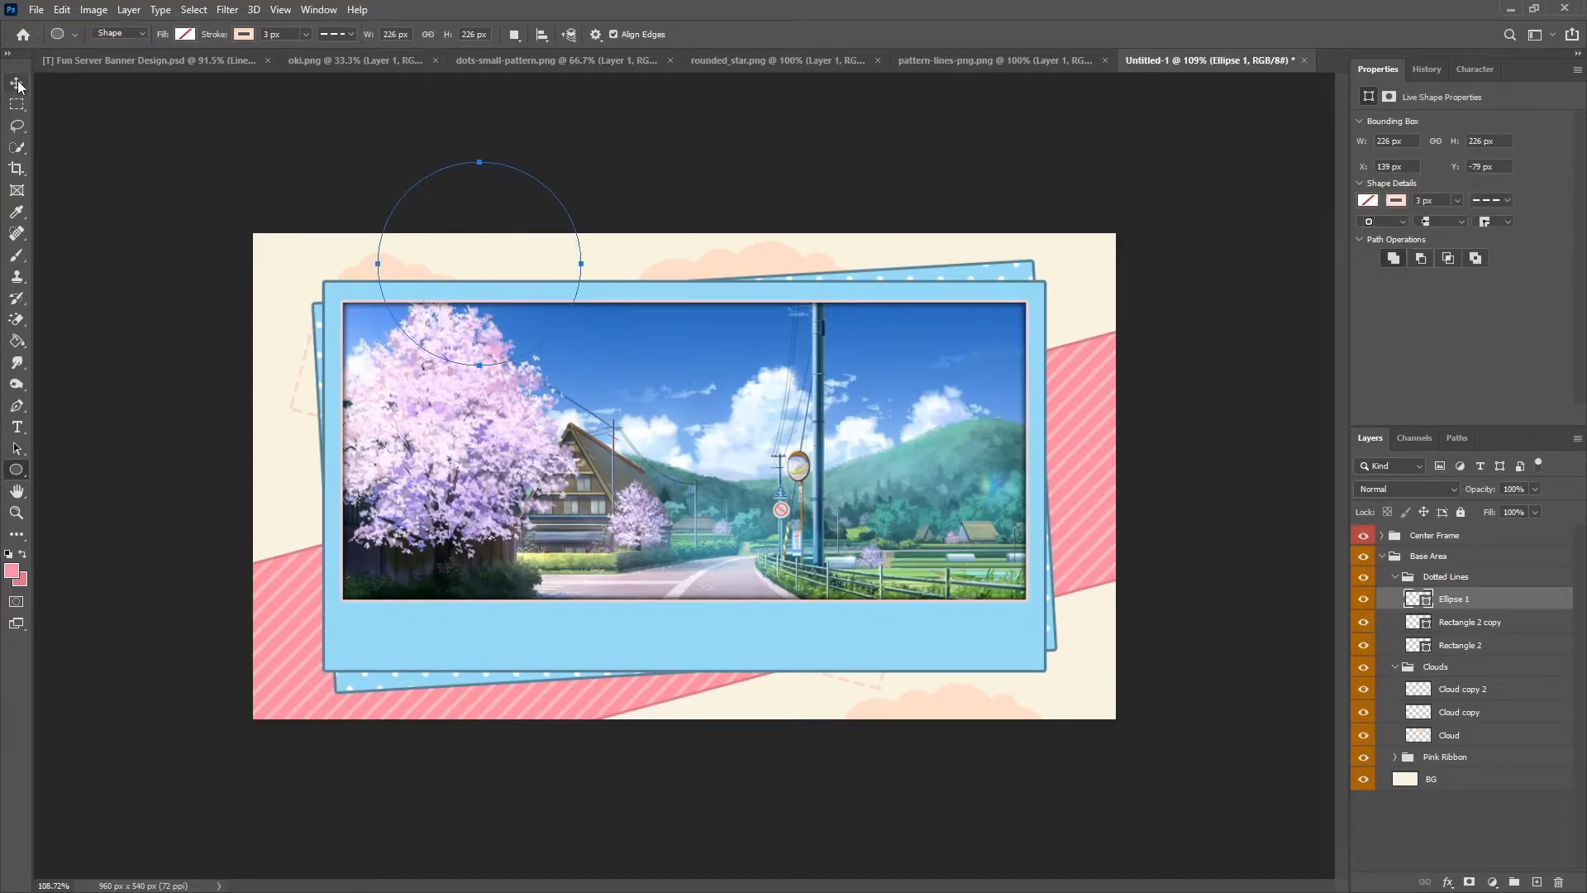
pyautogui.moveTo(530, 289); pyautogui.dragTo(1029, 555)
pyautogui.press('ctrl')
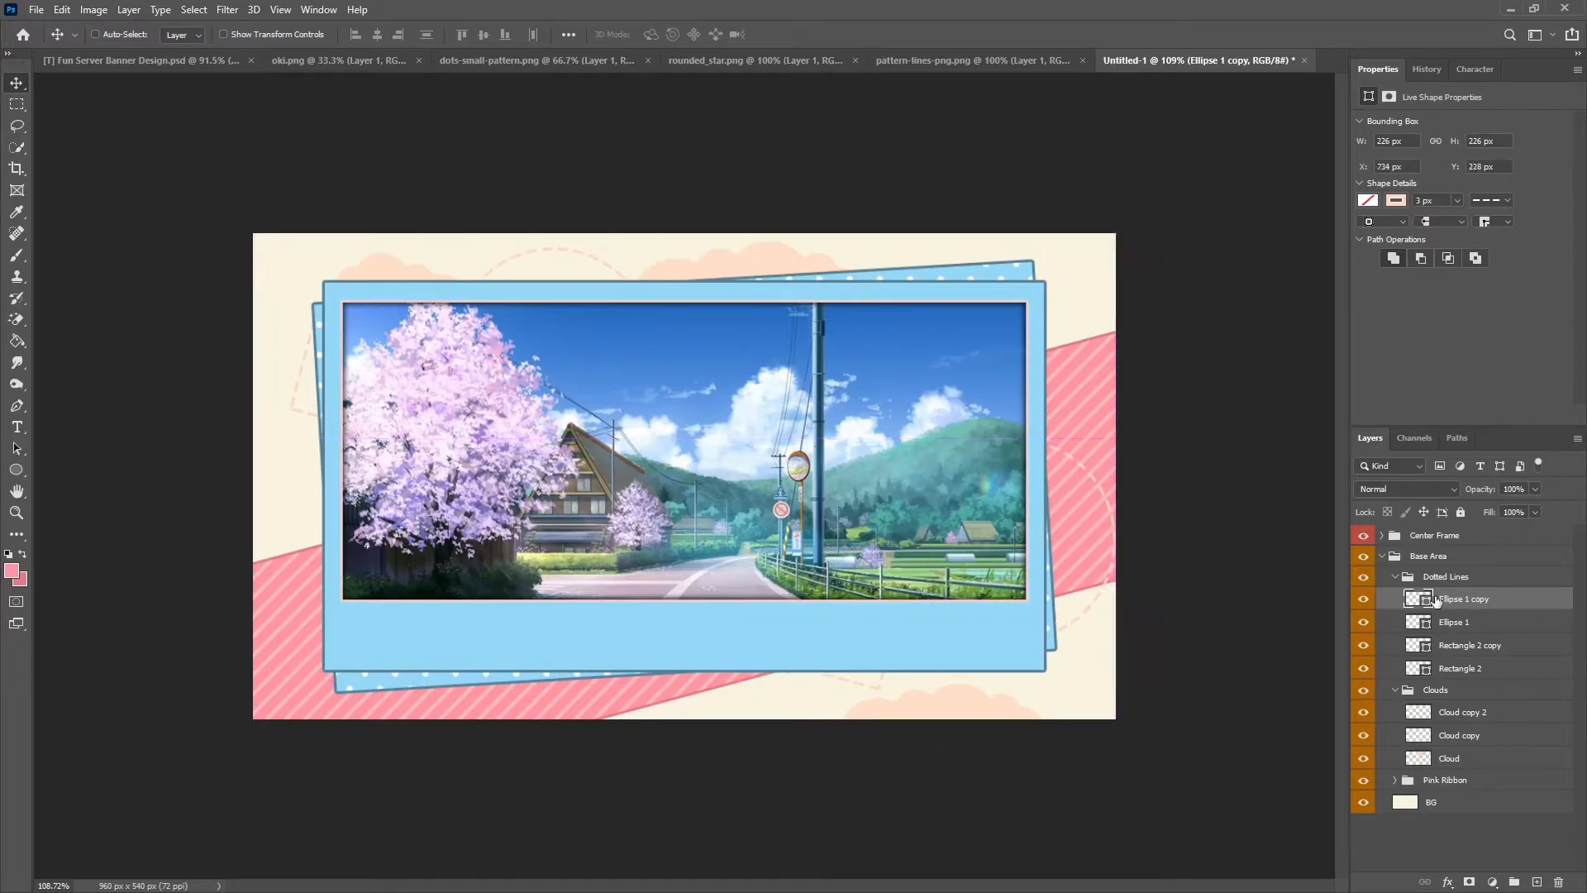
# Collapse the Dotted Lines and Clouds groups and move Dotted Lines below the Pink Ribbon group.
pyautogui.click(1396, 576)
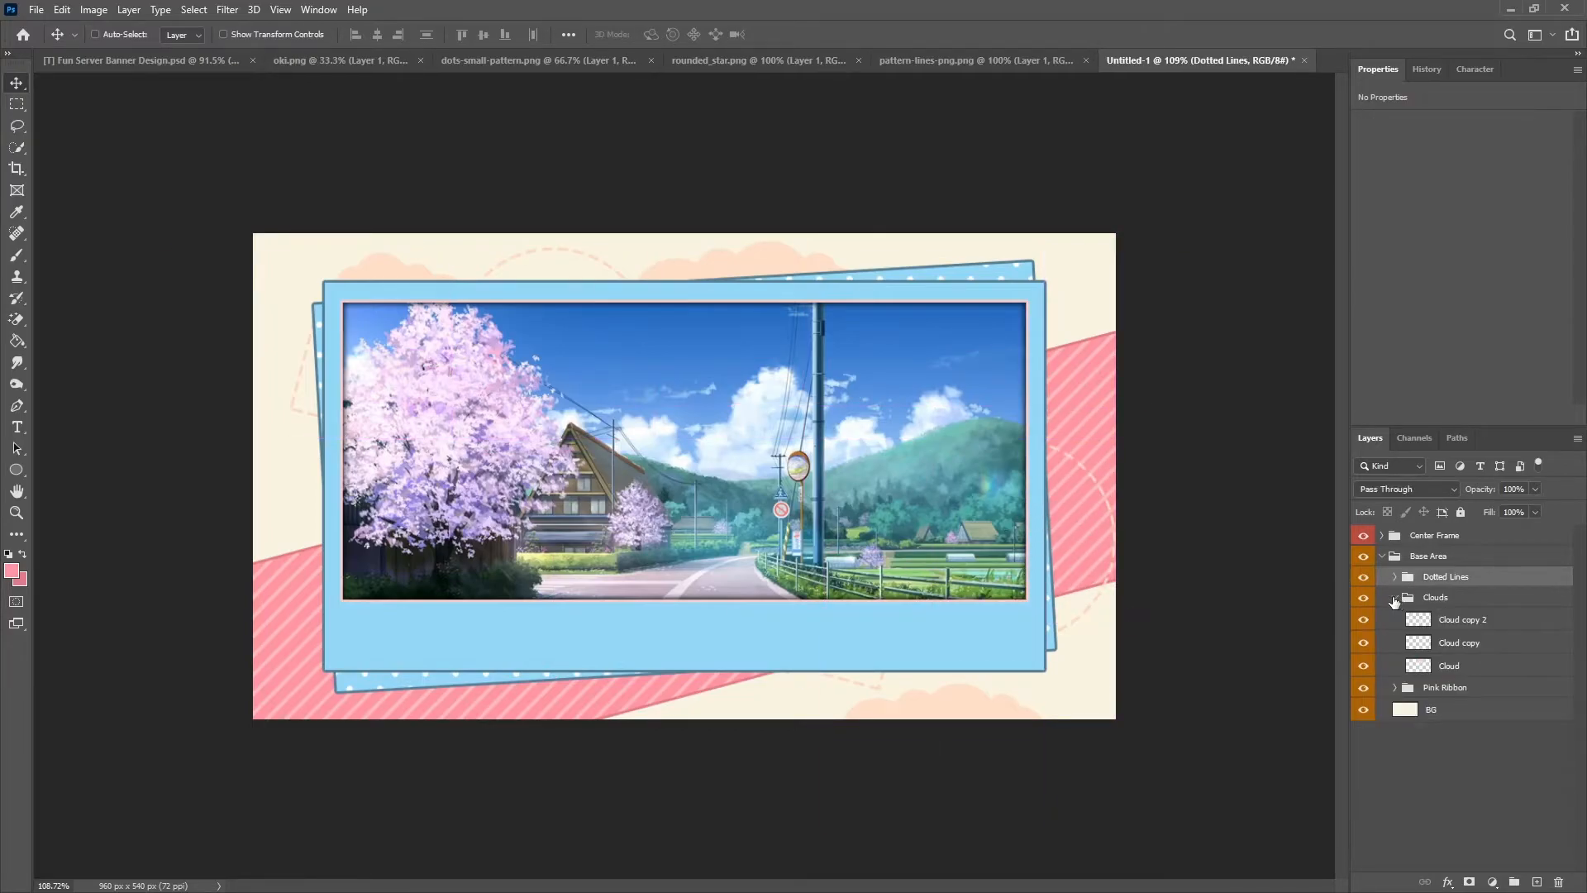
pyautogui.click(1395, 598)
pyautogui.moveTo(1442, 581); pyautogui.dragTo(1438, 629)
# Shift the dashed circle copy so its arc shows beyond the frame's lower-right corner, below the ribbon.
pyautogui.click(1396, 617)
pyautogui.click(1459, 640)
pyautogui.moveTo(1123, 618); pyautogui.dragTo(1103, 618)
pyautogui.click(1395, 619)
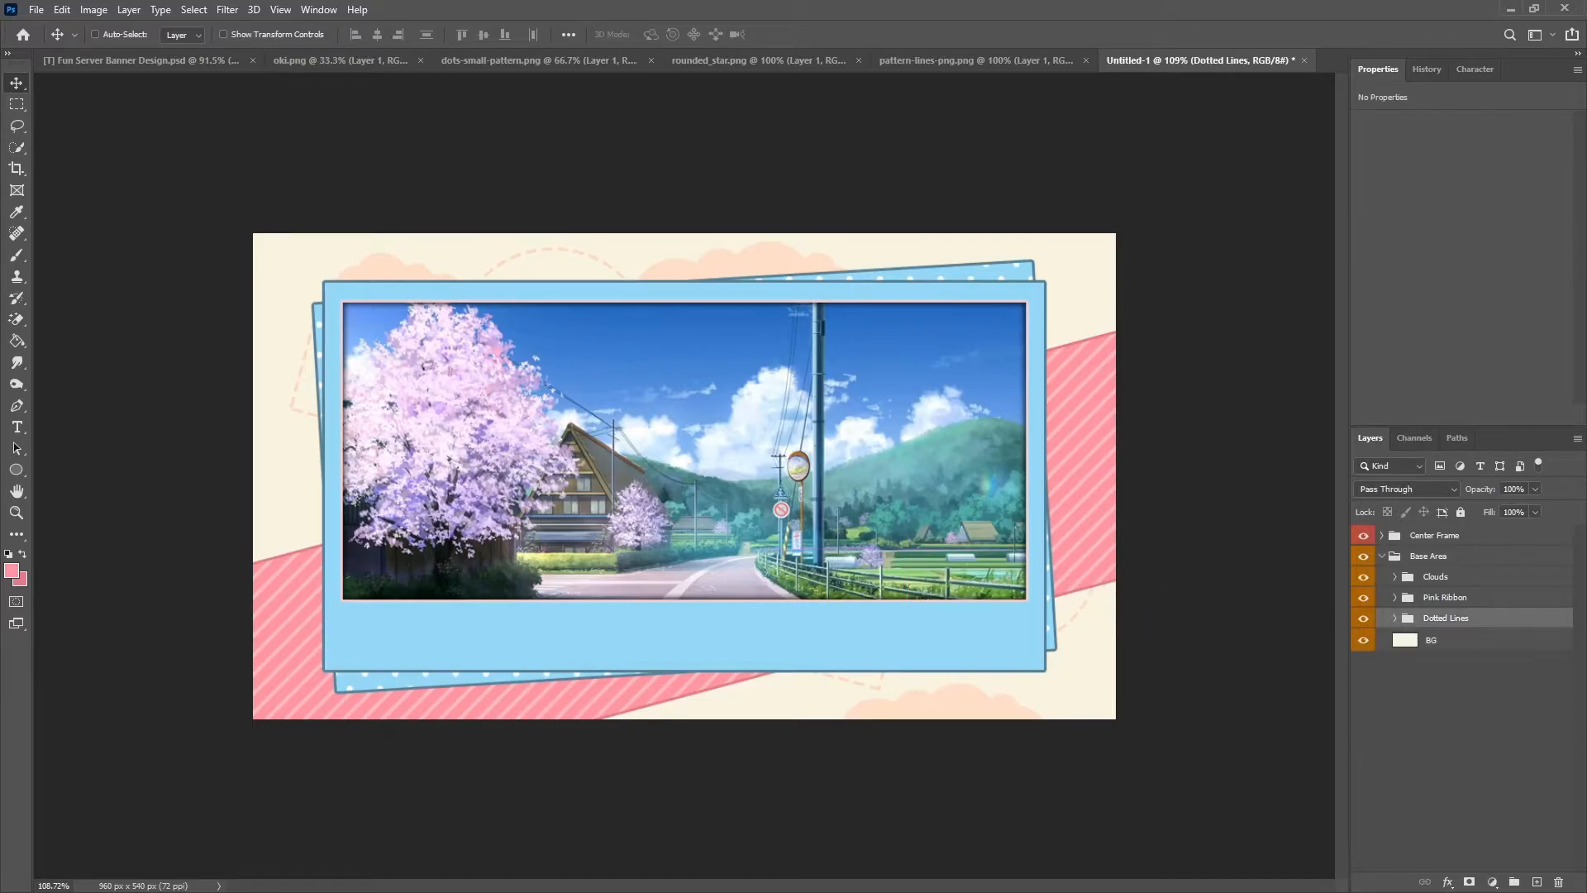
# Add a new layer above Dotted Lines and place it in a new group named Misc. Shapes.
pyautogui.scroll(-1, 1202, 731)
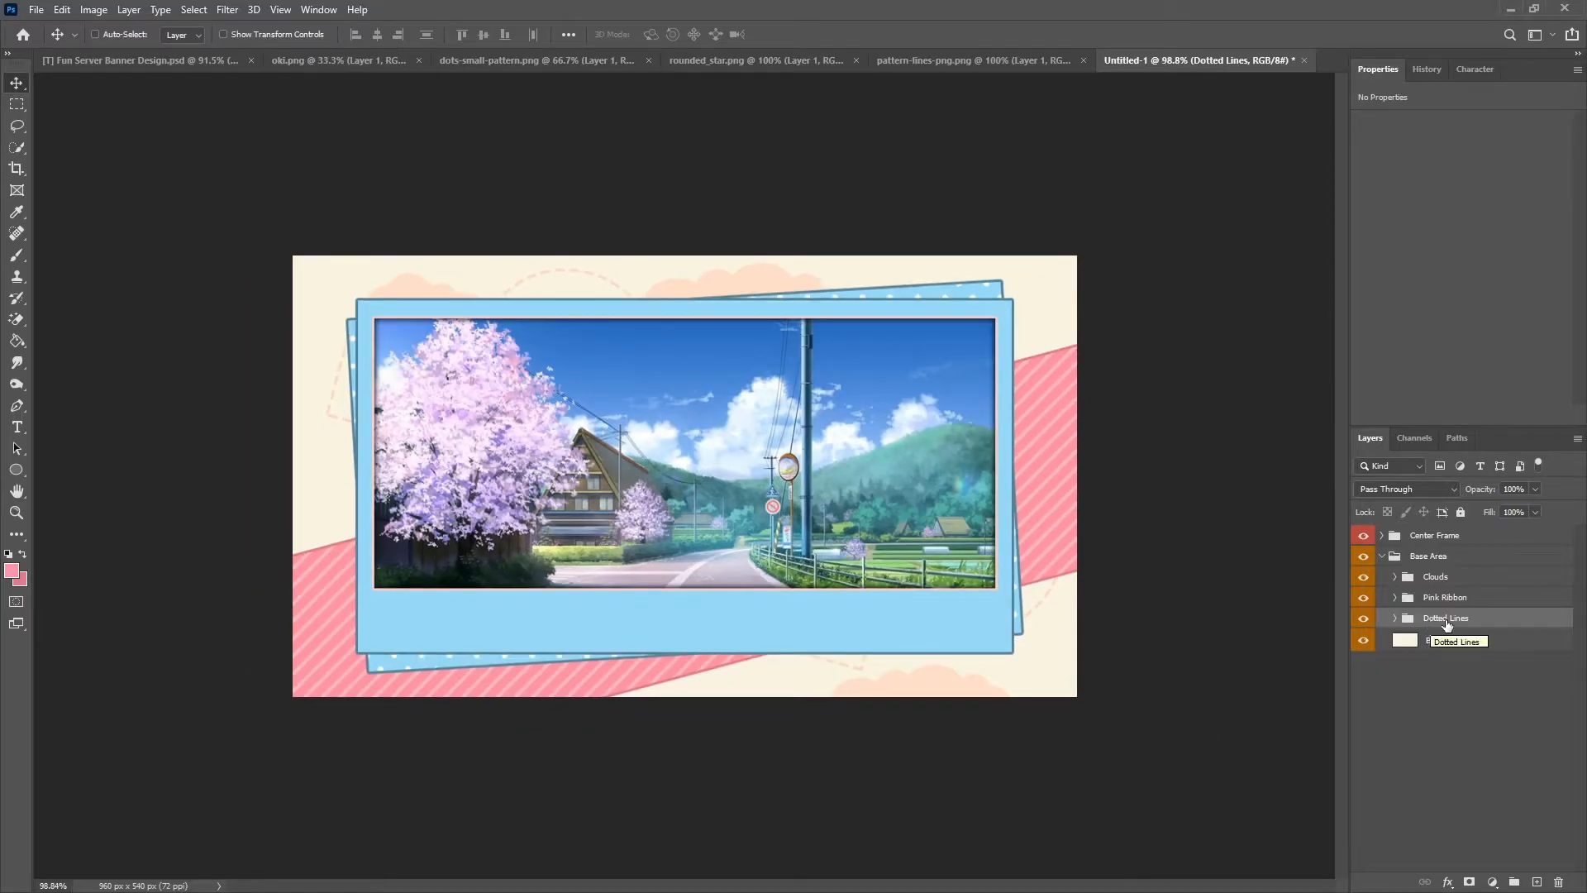
pyautogui.click(1536, 883)
pyautogui.hotkey('ctrl', 'g')
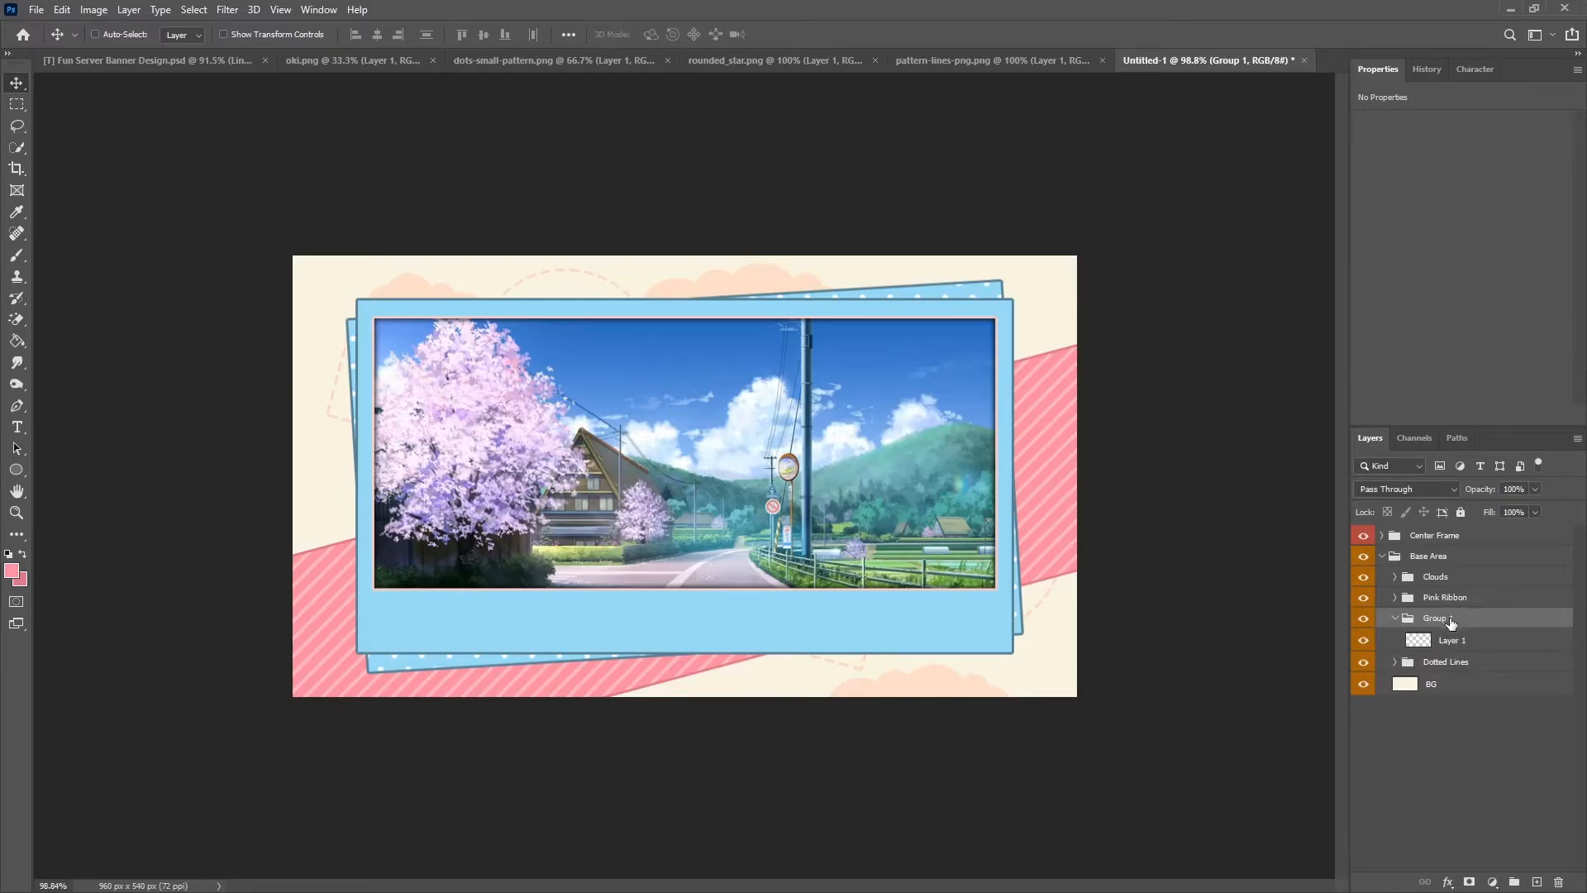
pyautogui.doubleClick(1435, 619)
pyautogui.write('Misc. Shapes')
pyautogui.press('Return')
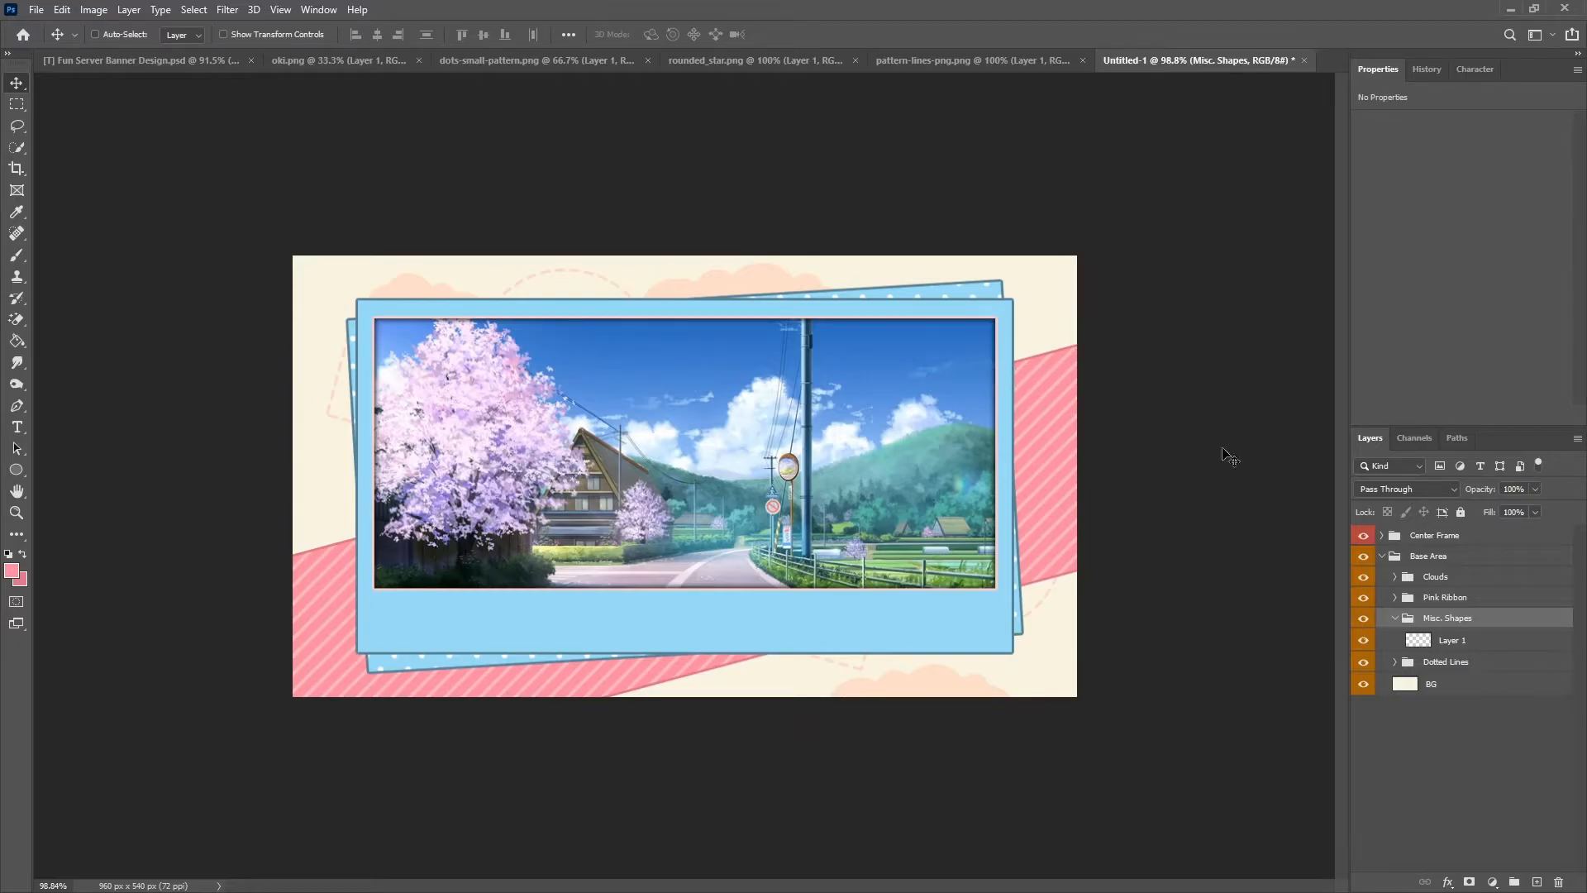
# On the Misc. Shapes layer, draw a pointed, curved path edge from the frame's lower border beside the ribbon to the canvas's lower edge.
pyautogui.click(1425, 648)
pyautogui.scroll(9, 805, 798)
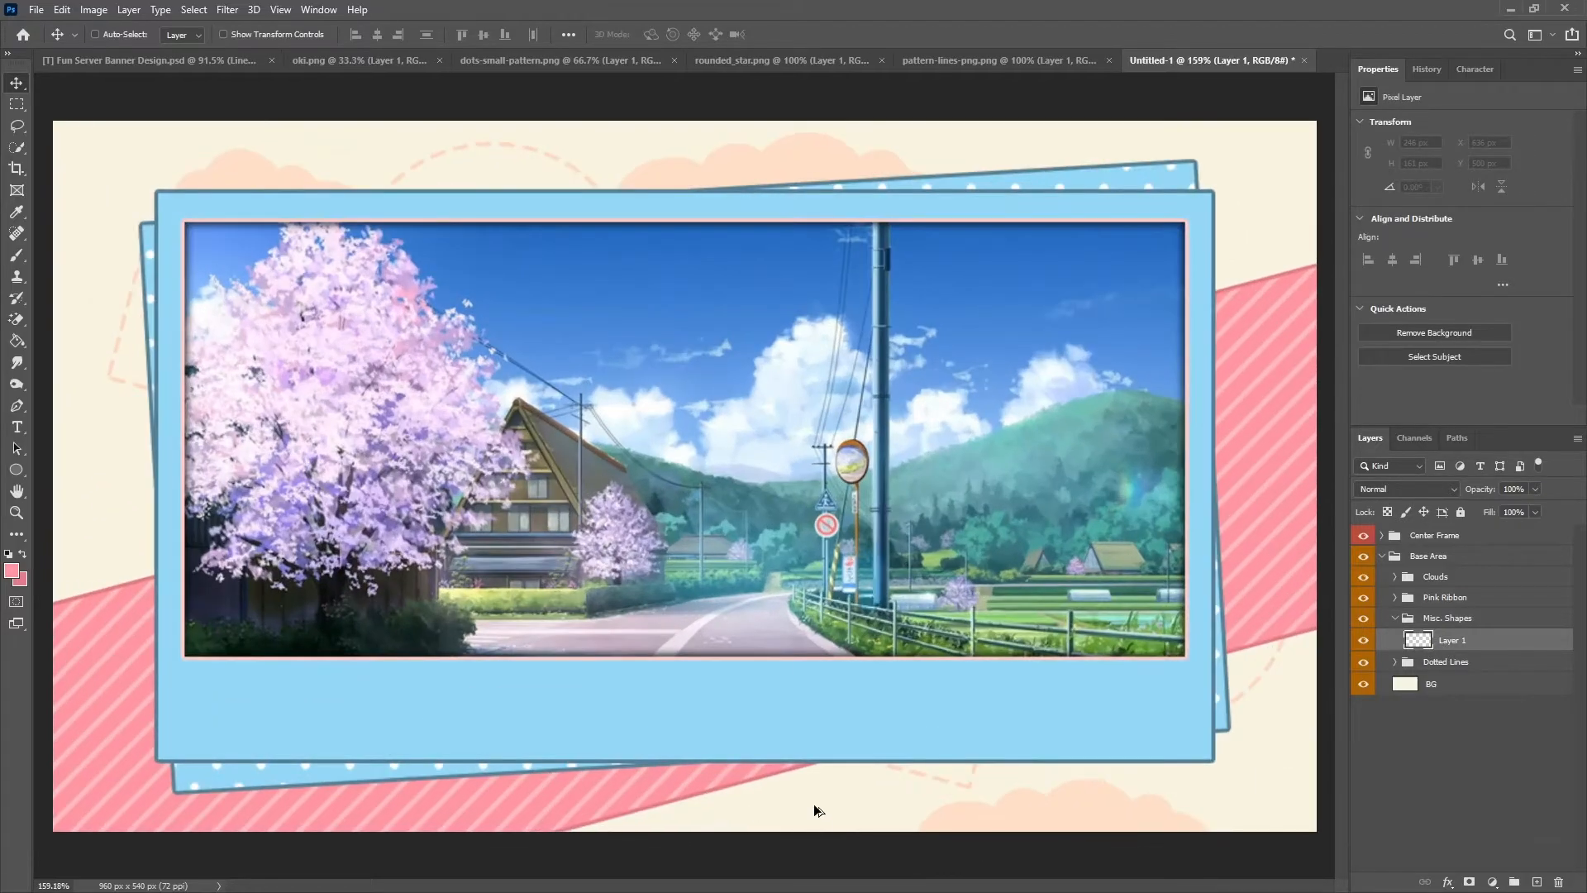
pyautogui.scroll(-9, 805, 799)
pyautogui.click(15, 406)
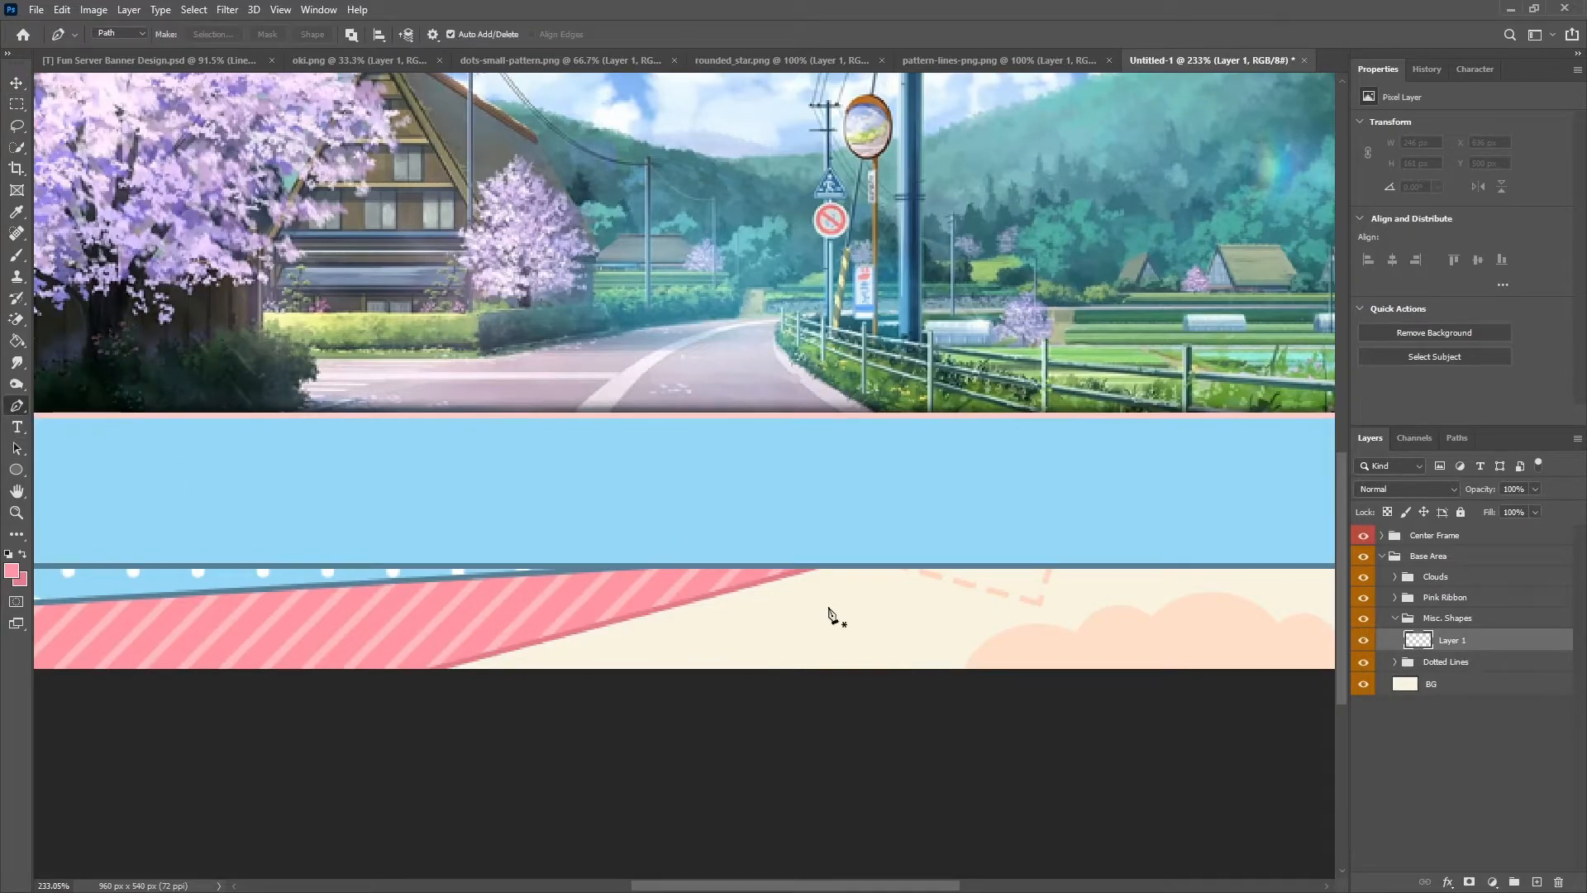
pyautogui.click(814, 555)
pyautogui.moveTo(879, 614); pyautogui.dragTo(899, 619)
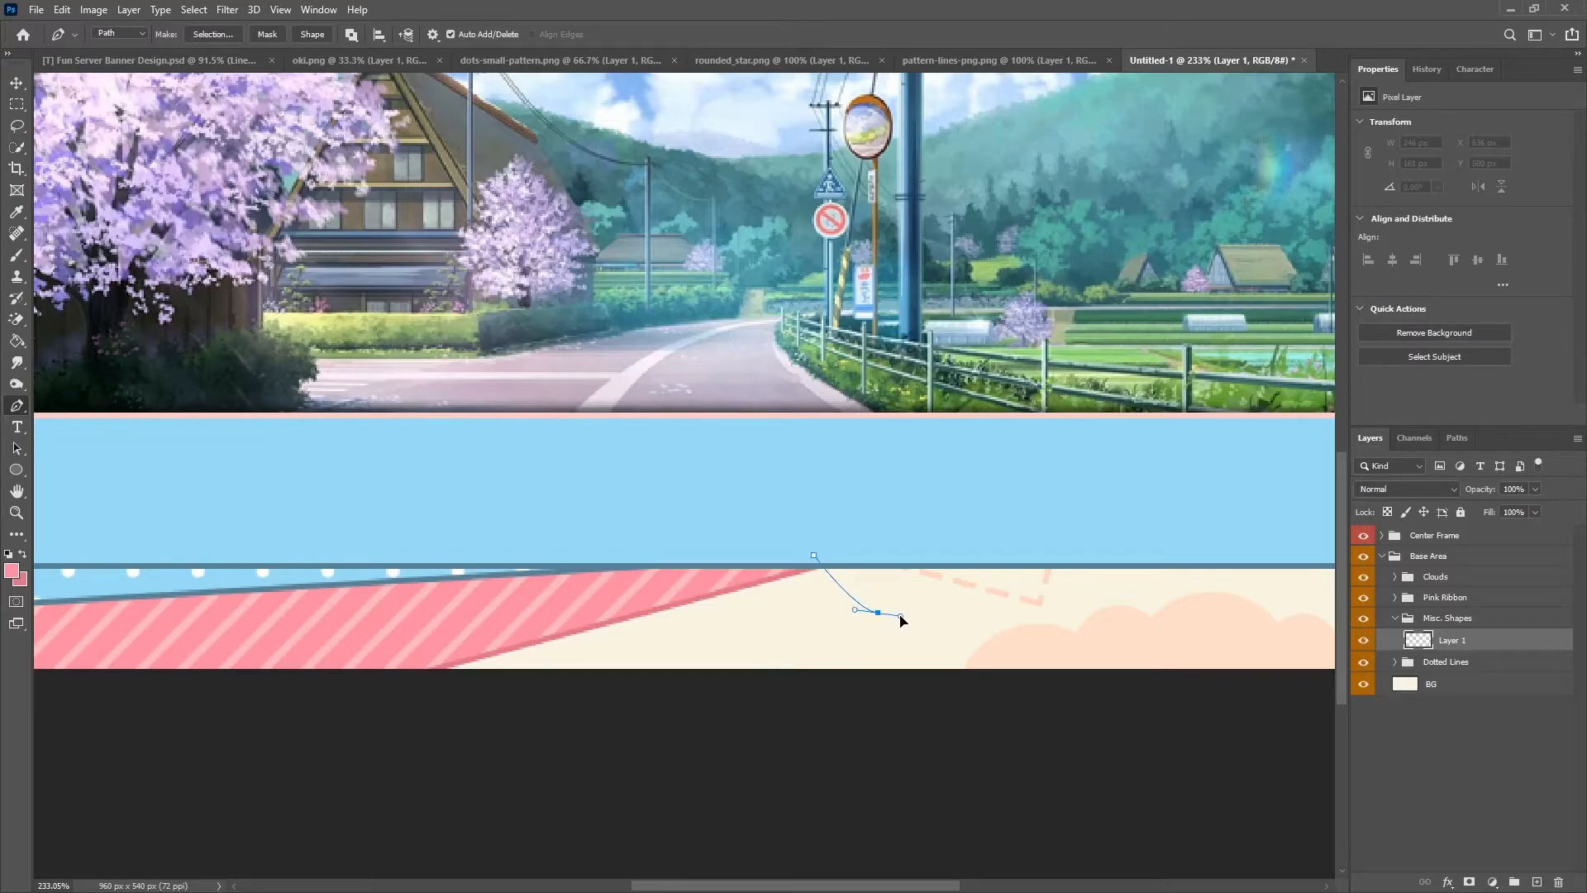
pyautogui.moveTo(900, 615); pyautogui.dragTo(899, 620)
pyautogui.moveTo(834, 674); pyautogui.dragTo(839, 697)
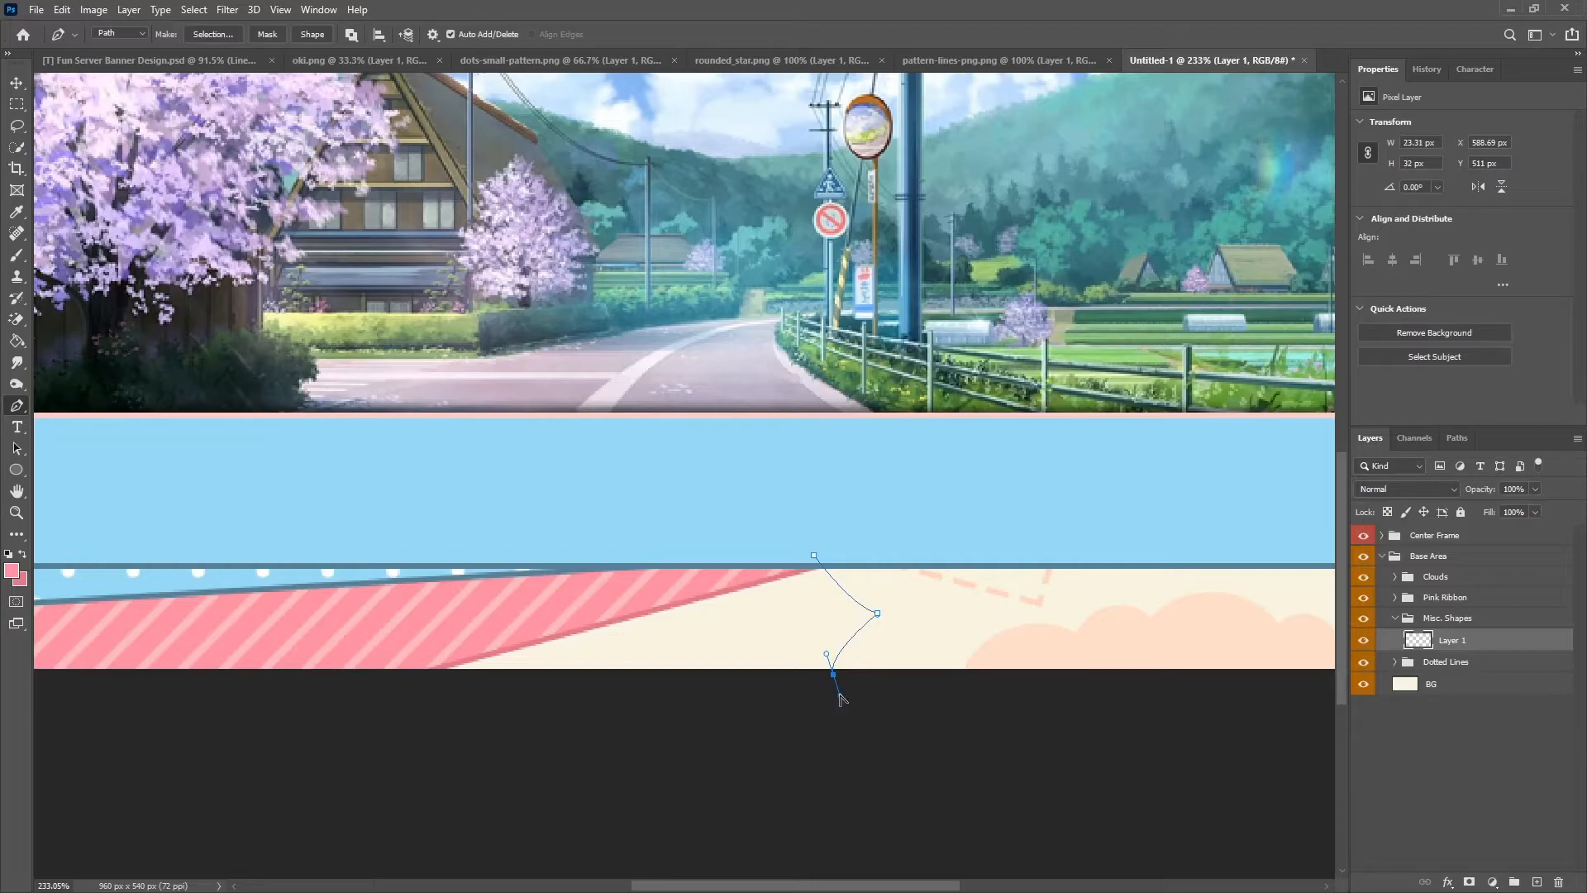
# Continue the path below the canvas, behind the ribbon and over the frame, closing it at about 283 by 151 px.
pyautogui.click(746, 757)
pyautogui.click(332, 724)
pyautogui.click(333, 572)
pyautogui.click(671, 467)
pyautogui.click(815, 557)
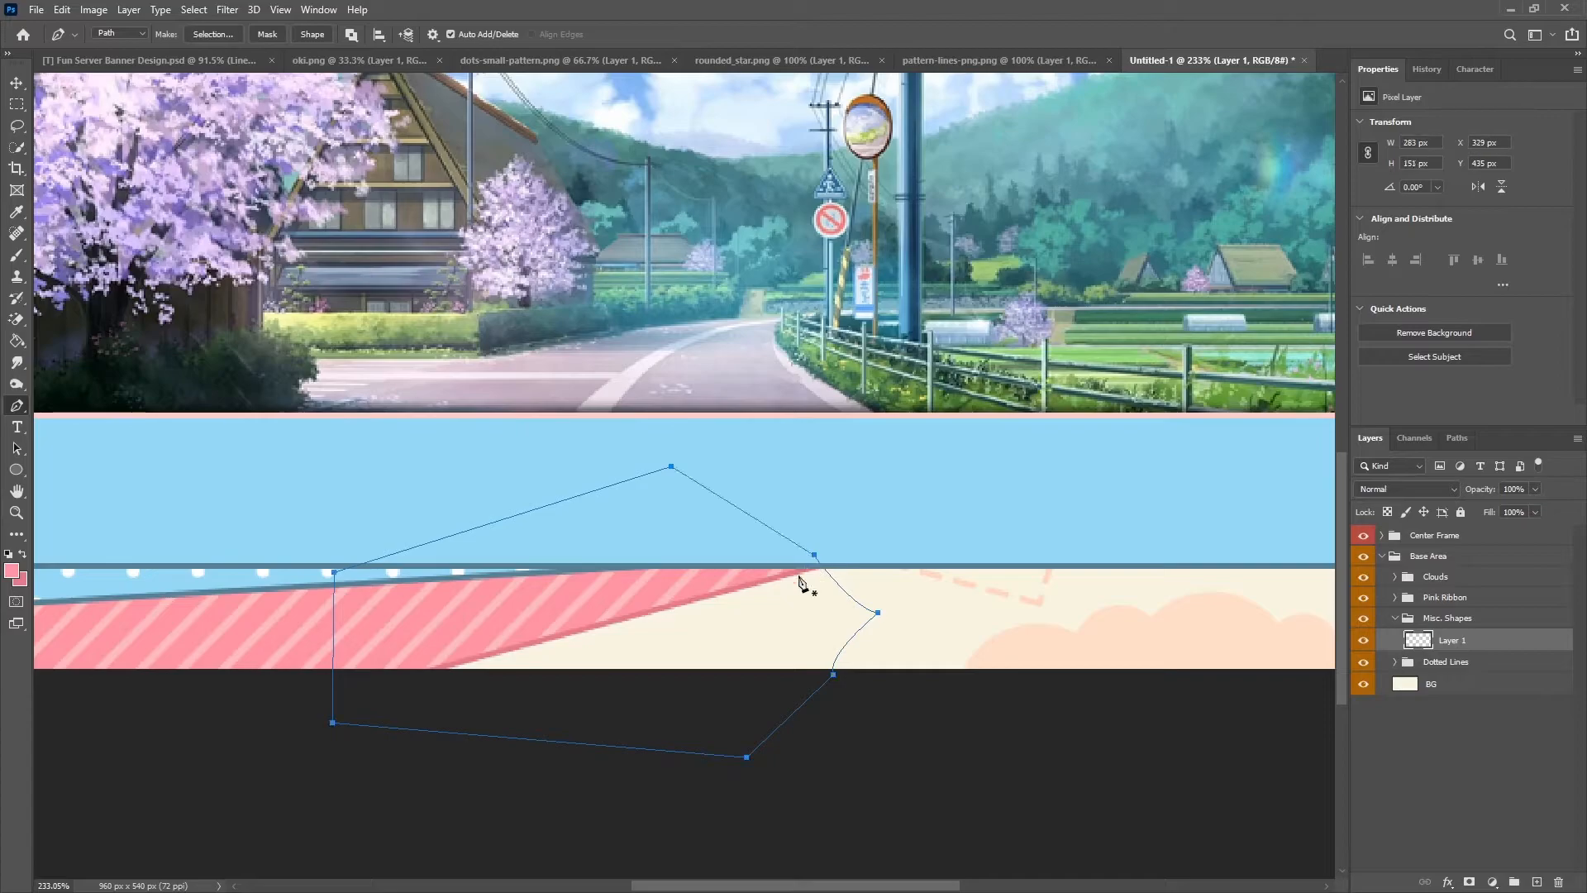
# Convert the closed path into a selection.
pyautogui.scroll(-5, 781, 645)
pyautogui.rightClick(743, 708)
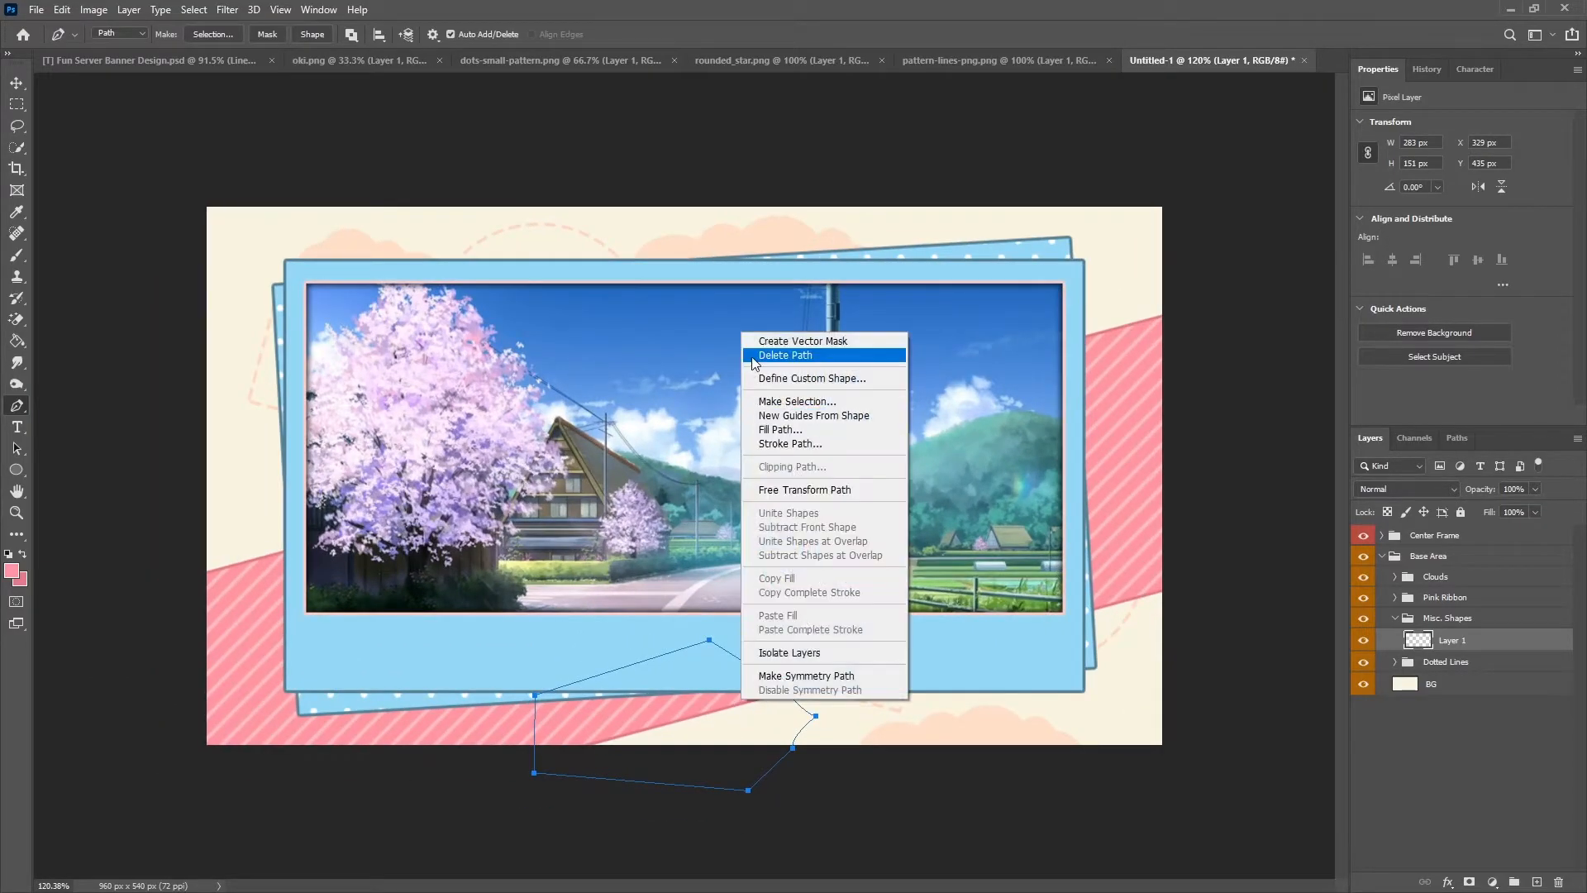
pyautogui.click(795, 400)
pyautogui.click(877, 245)
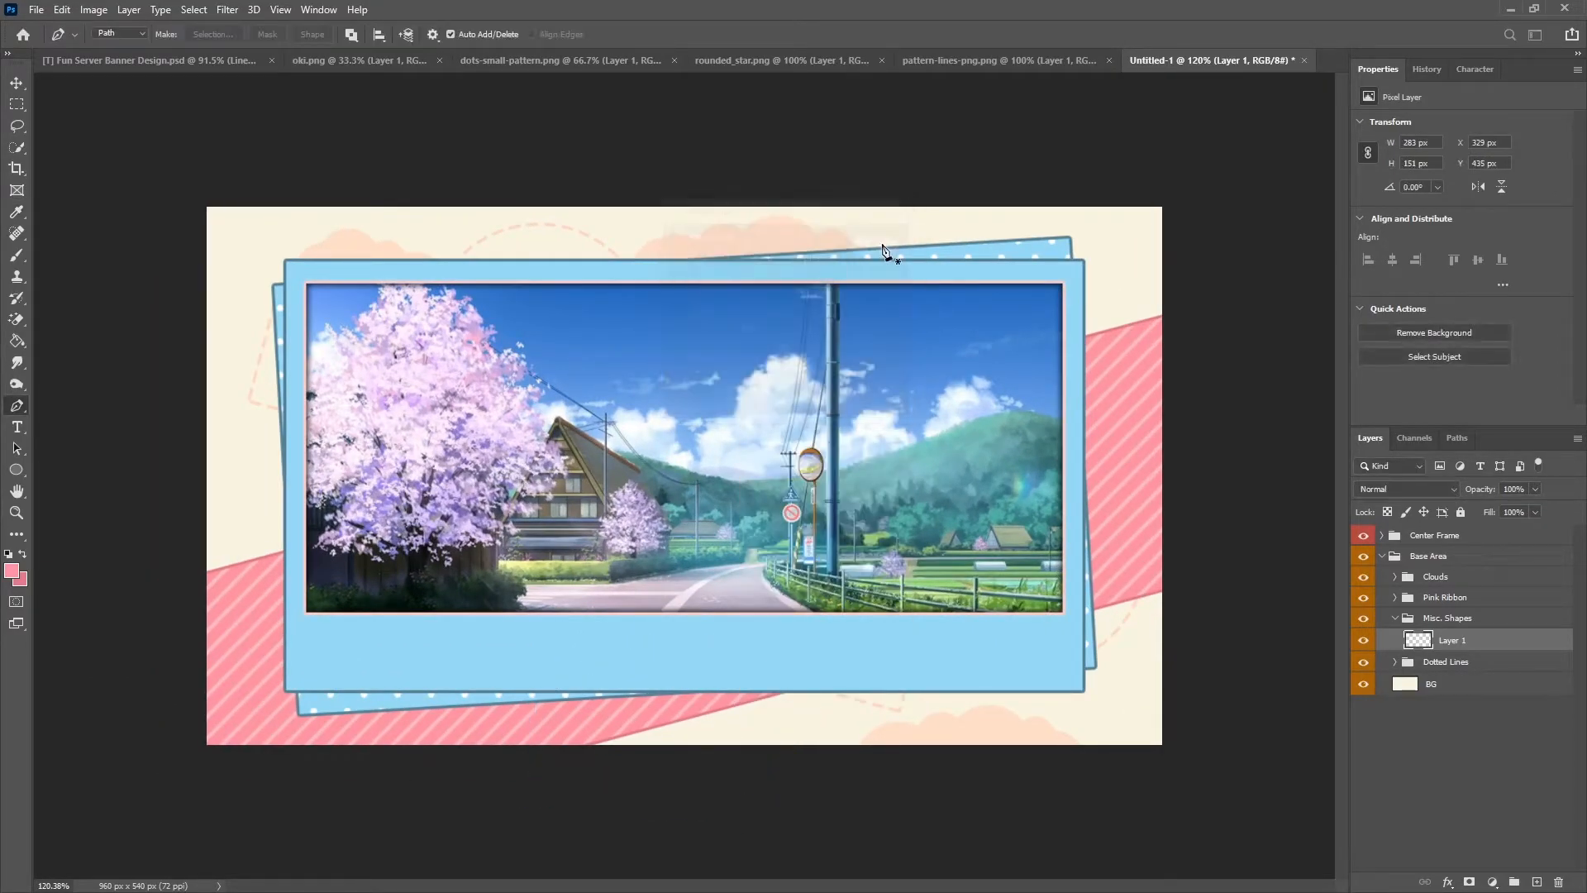
# Fill the selection with the cream background colour f8f4e0 and deselect it.
pyautogui.hotkey('shift', 'F5')
pyautogui.click(578, 213)
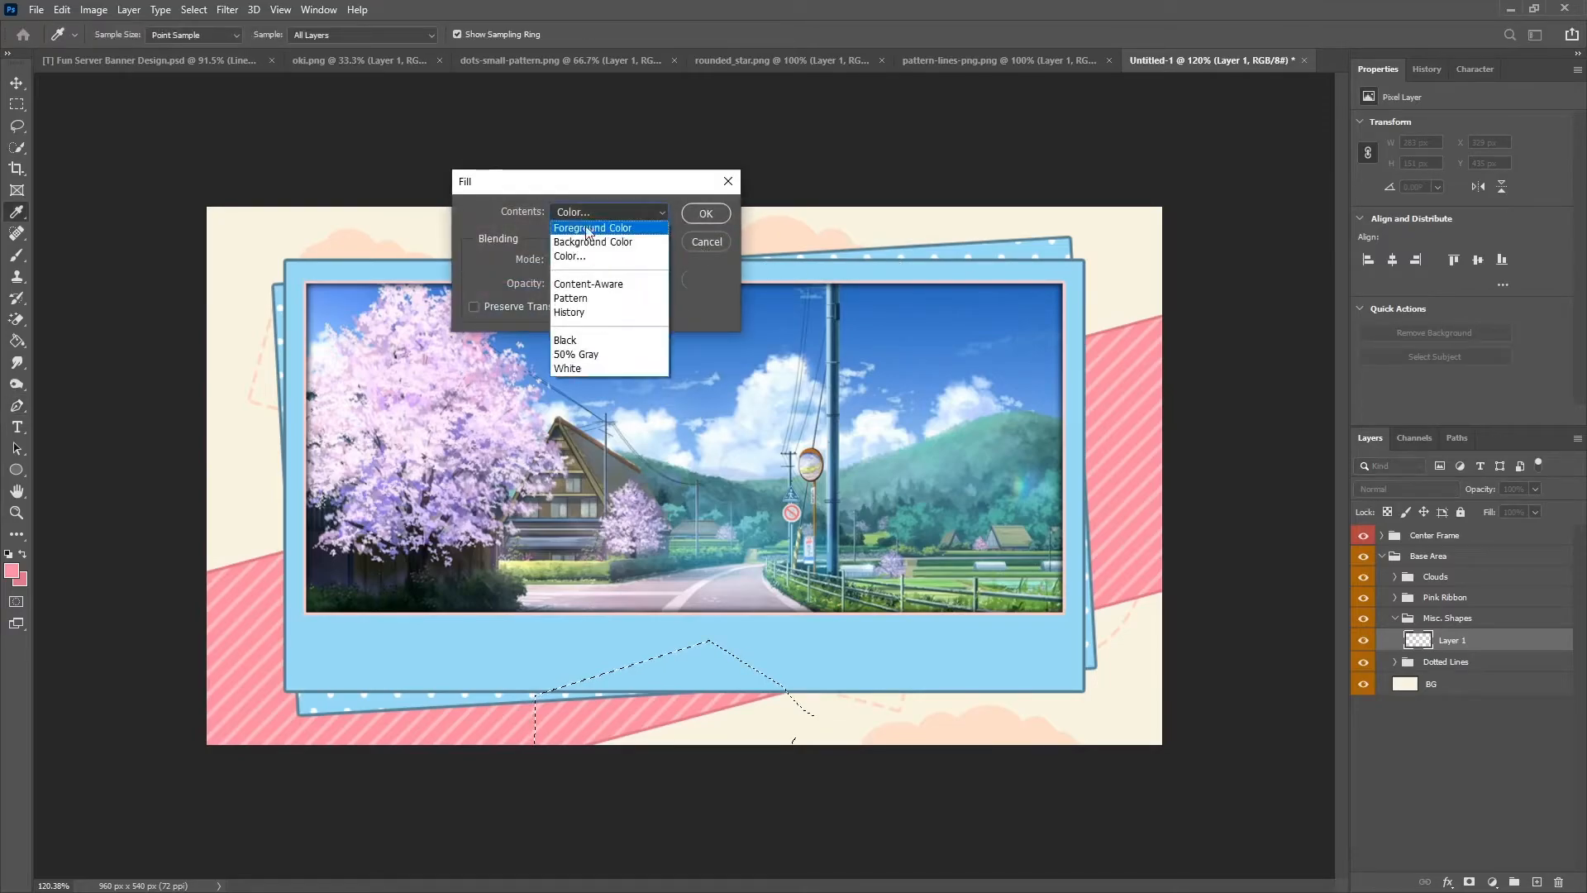
pyautogui.click(577, 257)
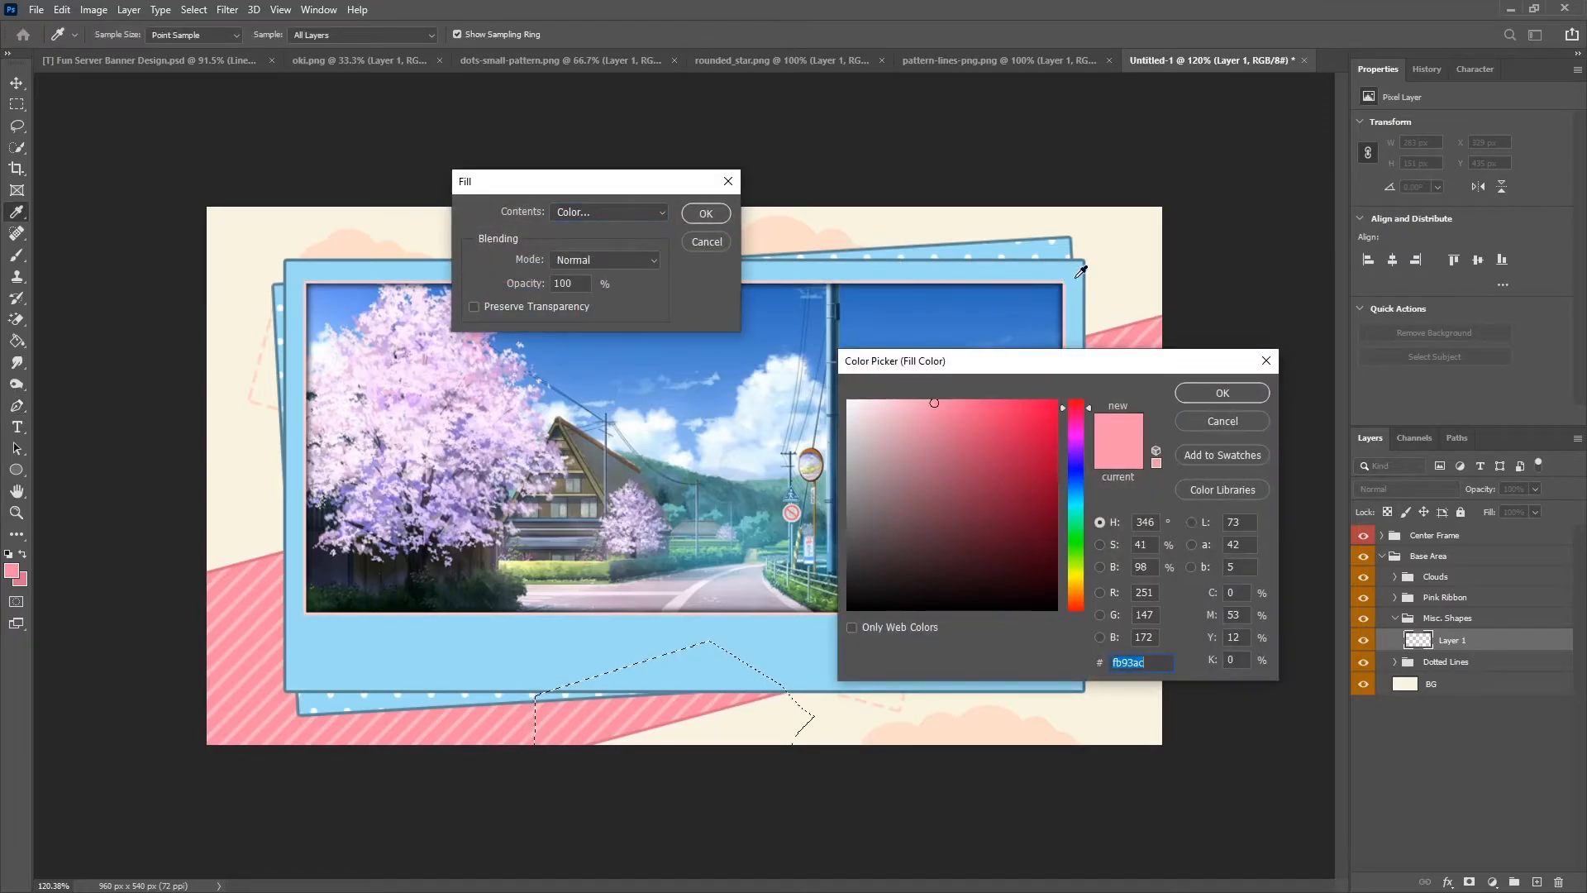
pyautogui.click(1128, 250)
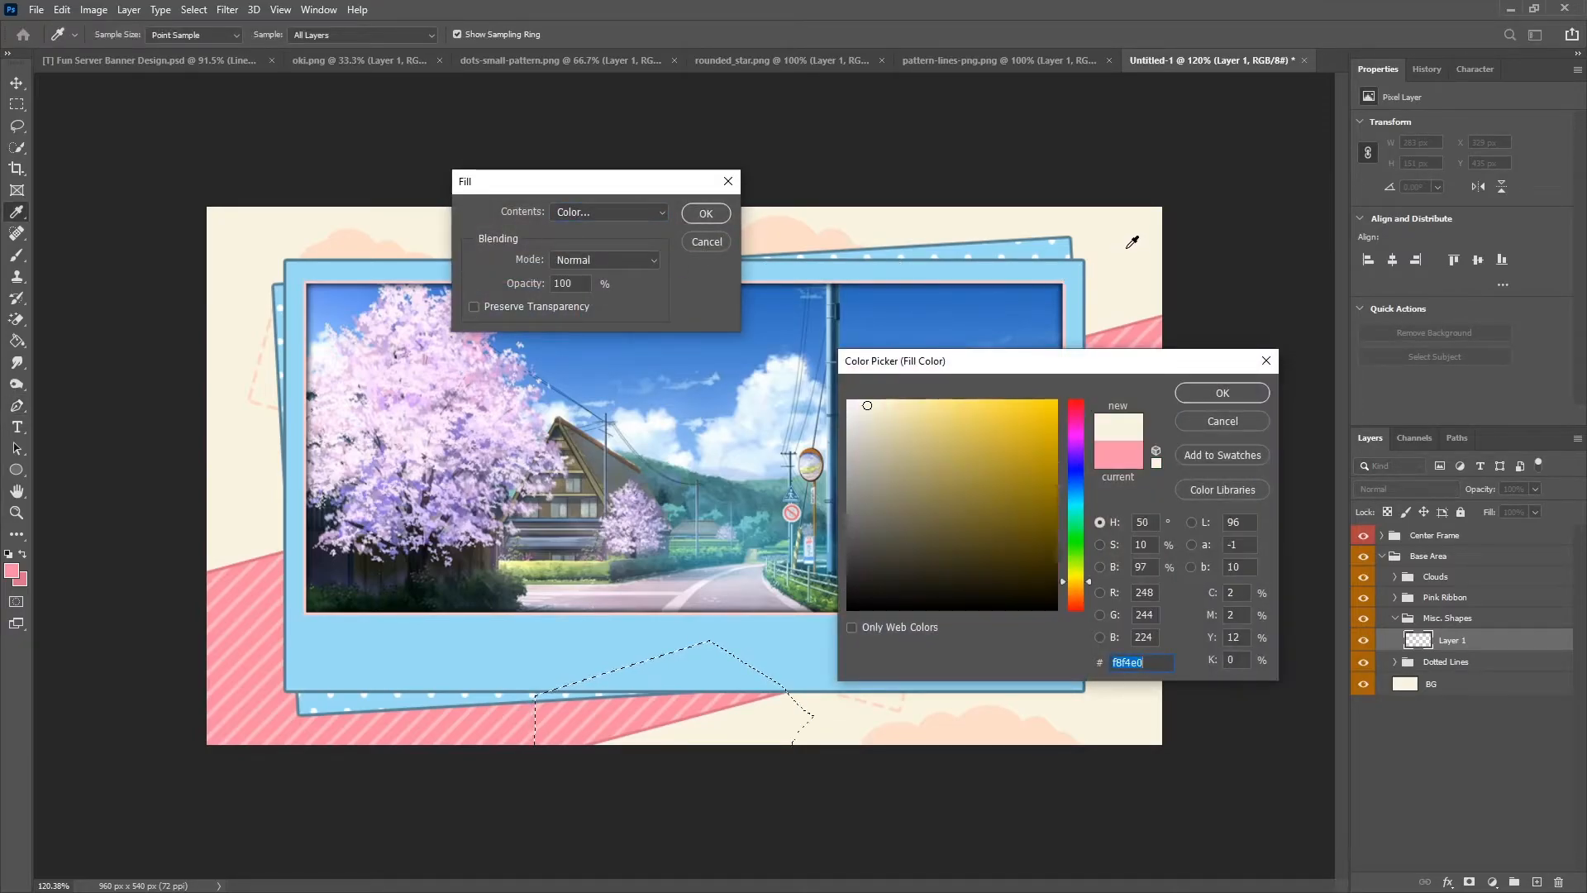
pyautogui.click(1235, 392)
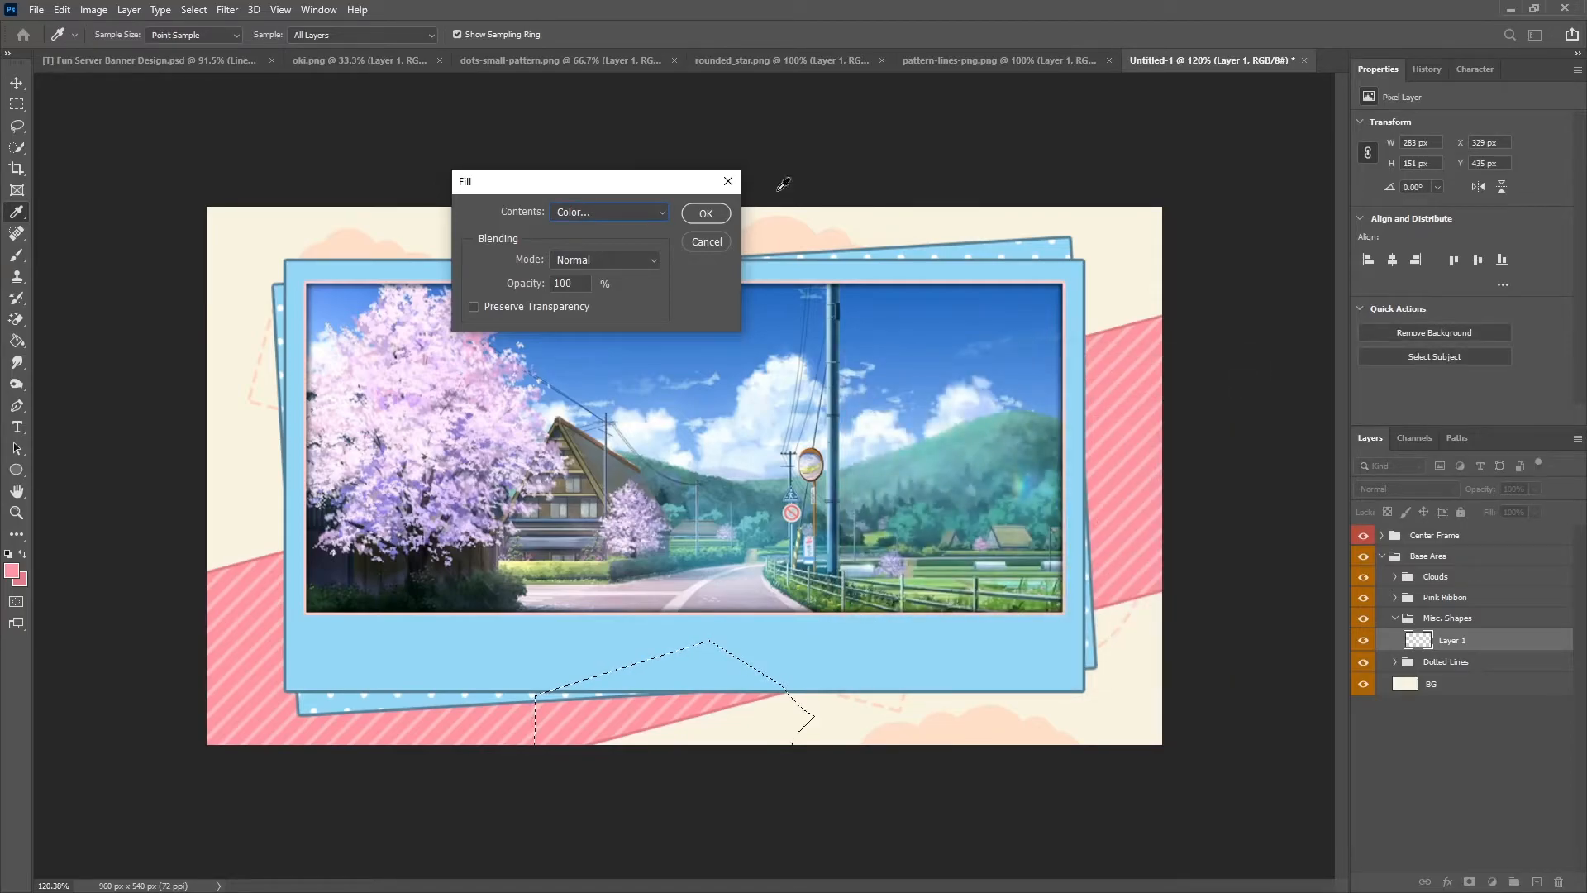
pyautogui.click(705, 214)
pyautogui.click(17, 106)
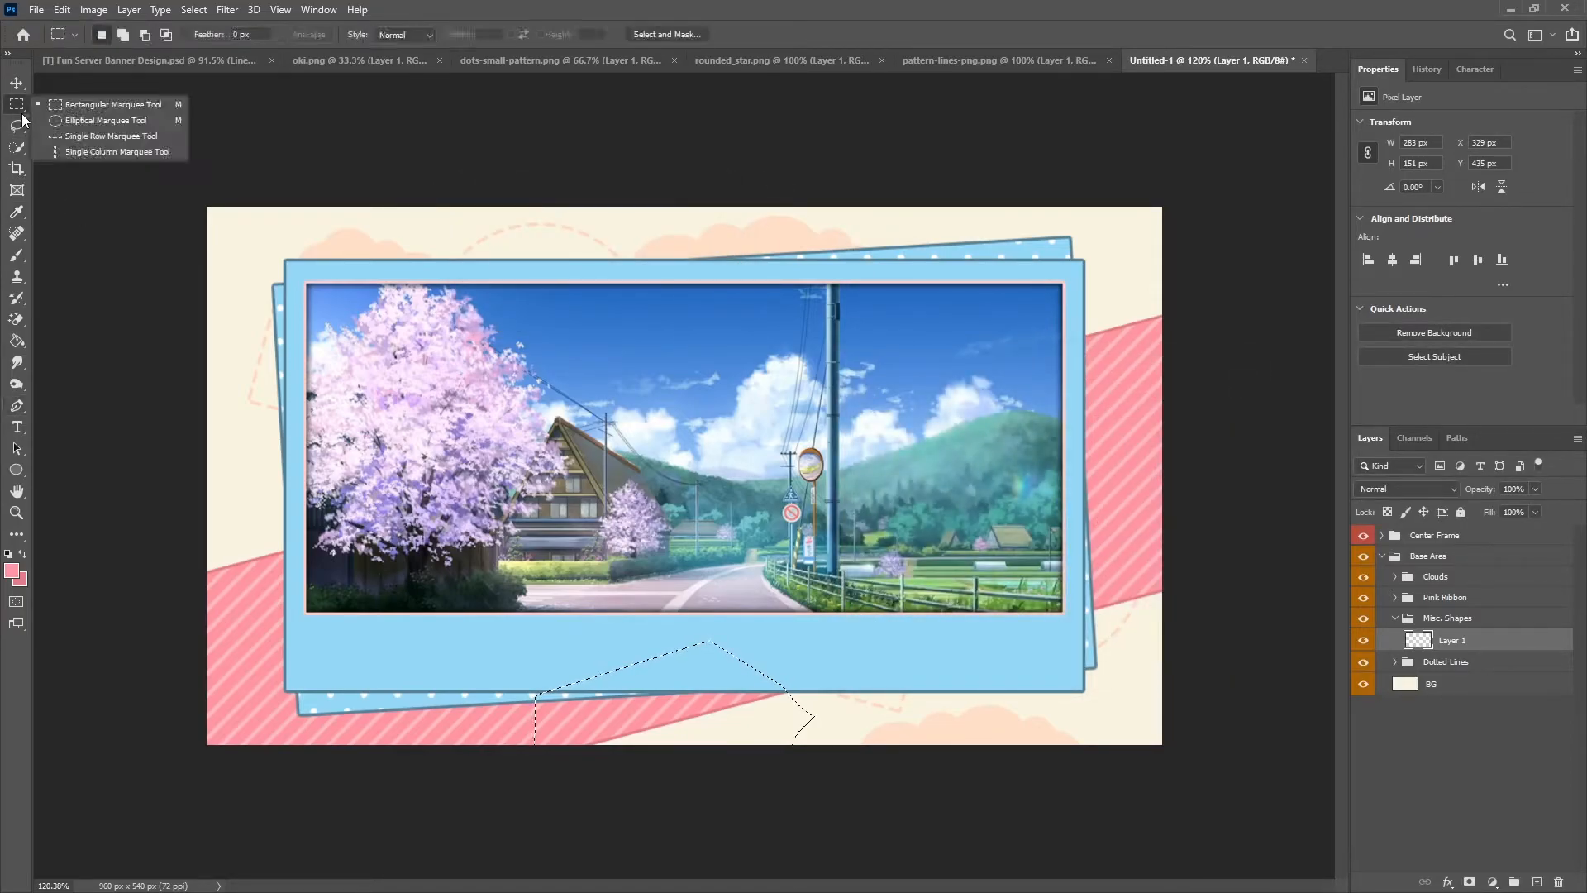
pyautogui.rightClick(685, 371)
pyautogui.click(706, 382)
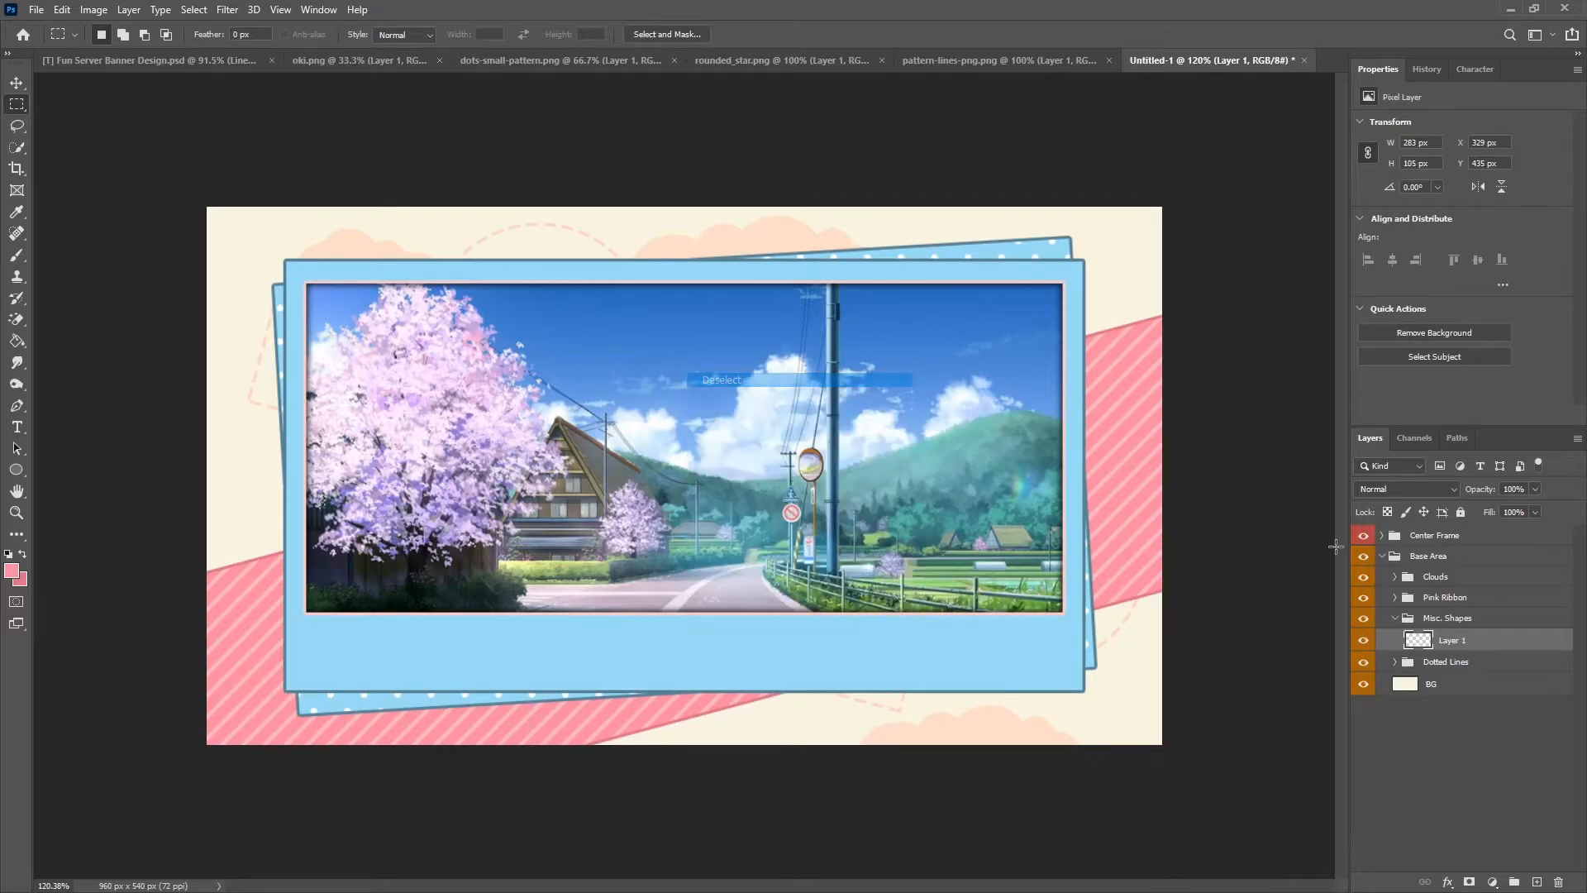
# Give the cream shape a 3 px outside stroke in colour fdd4bf and rename its layer First one.
pyautogui.rightClick(1468, 643)
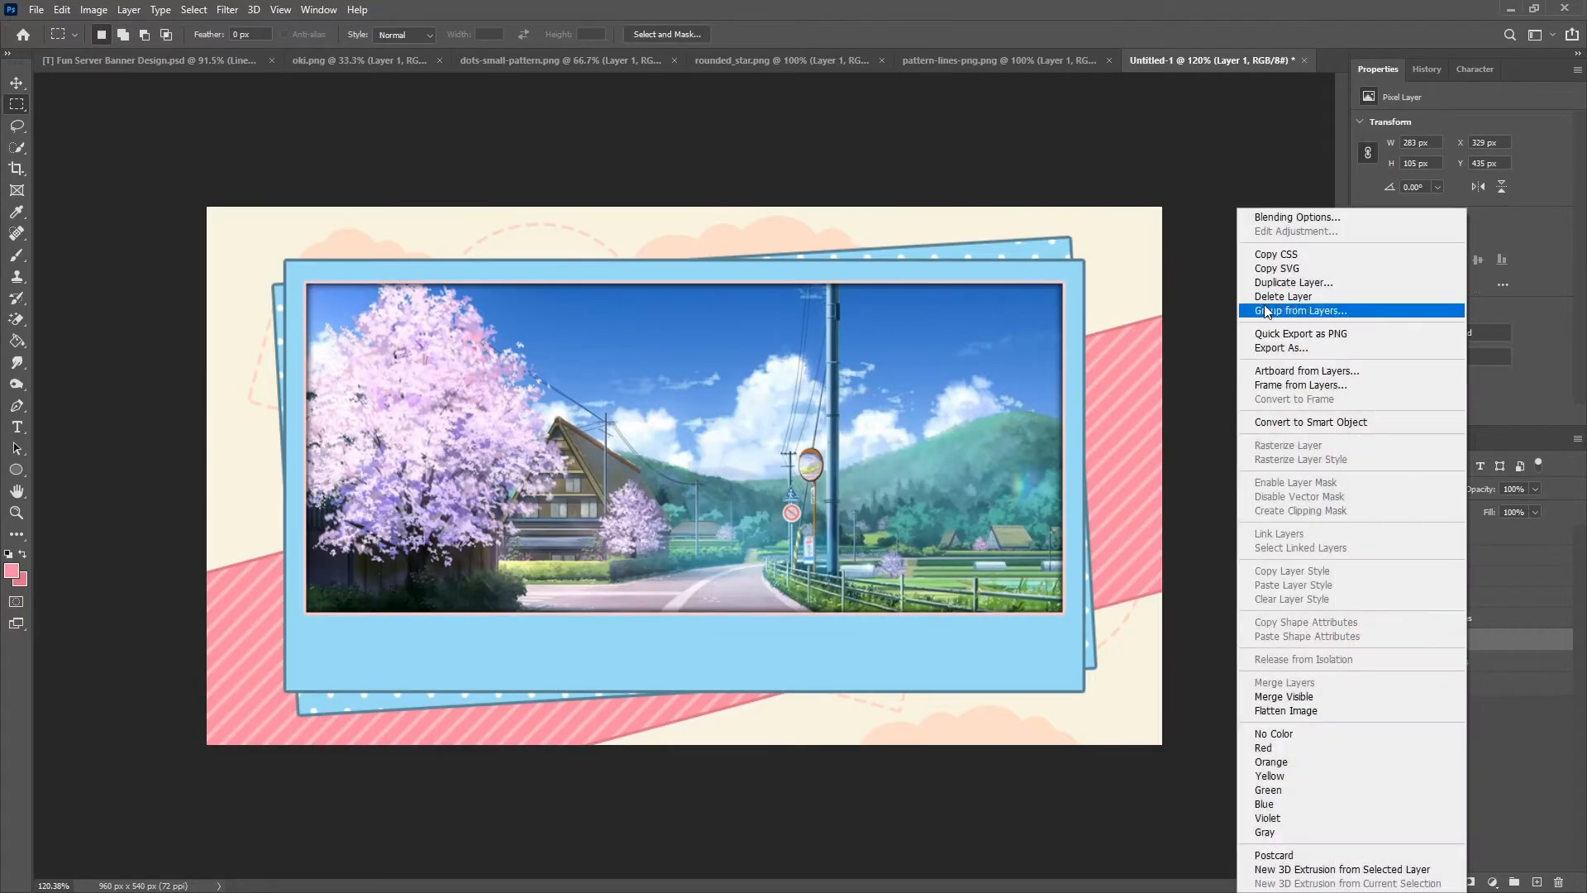
pyautogui.click(1264, 222)
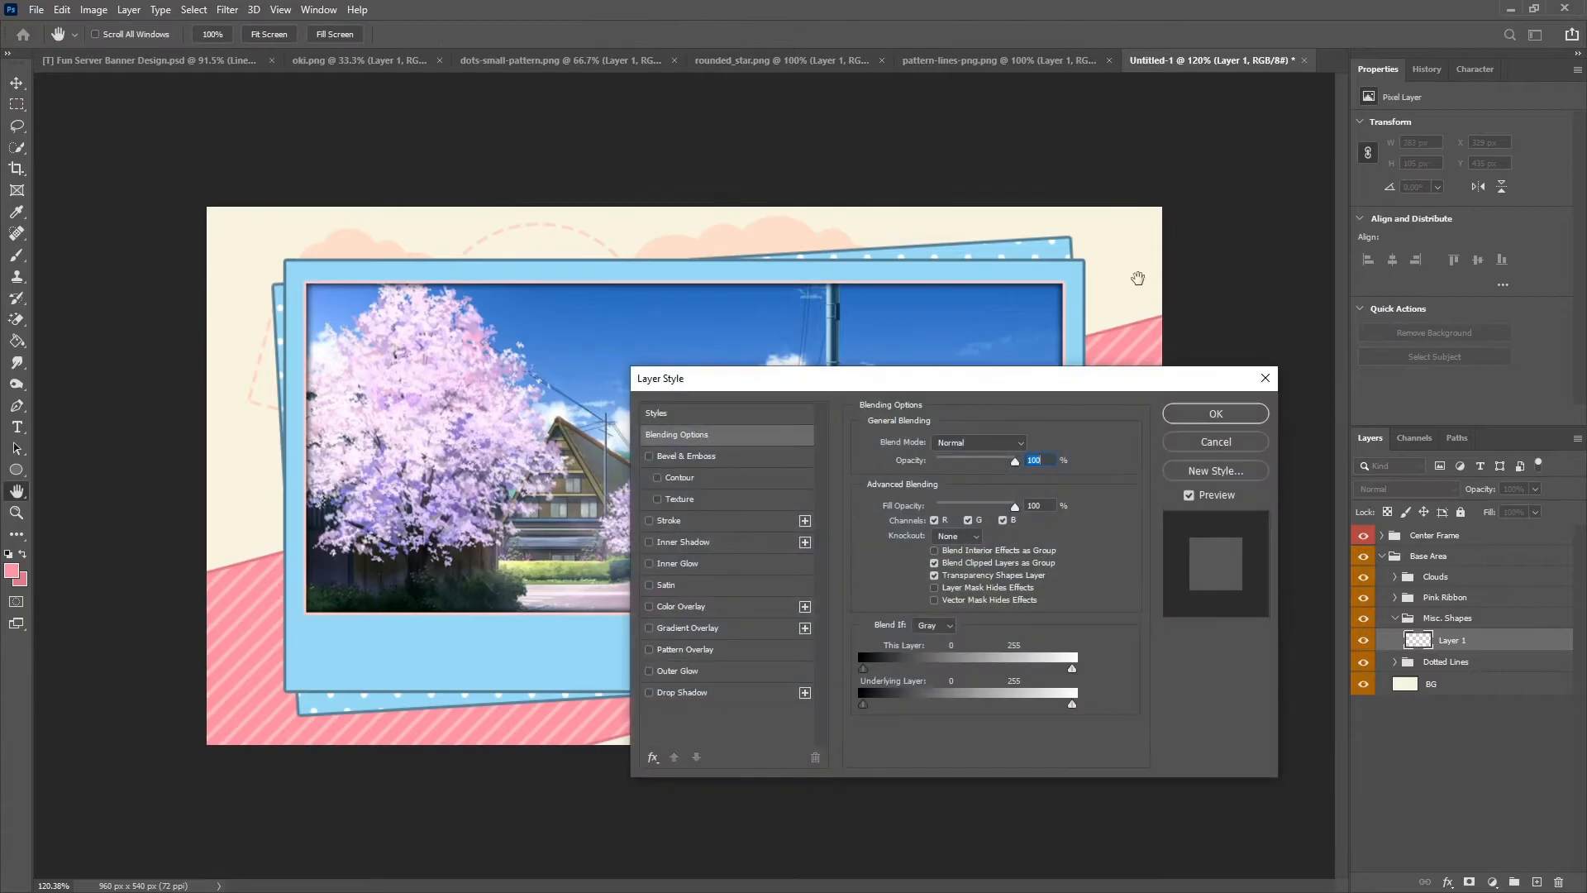
pyautogui.click(668, 520)
pyautogui.click(900, 562)
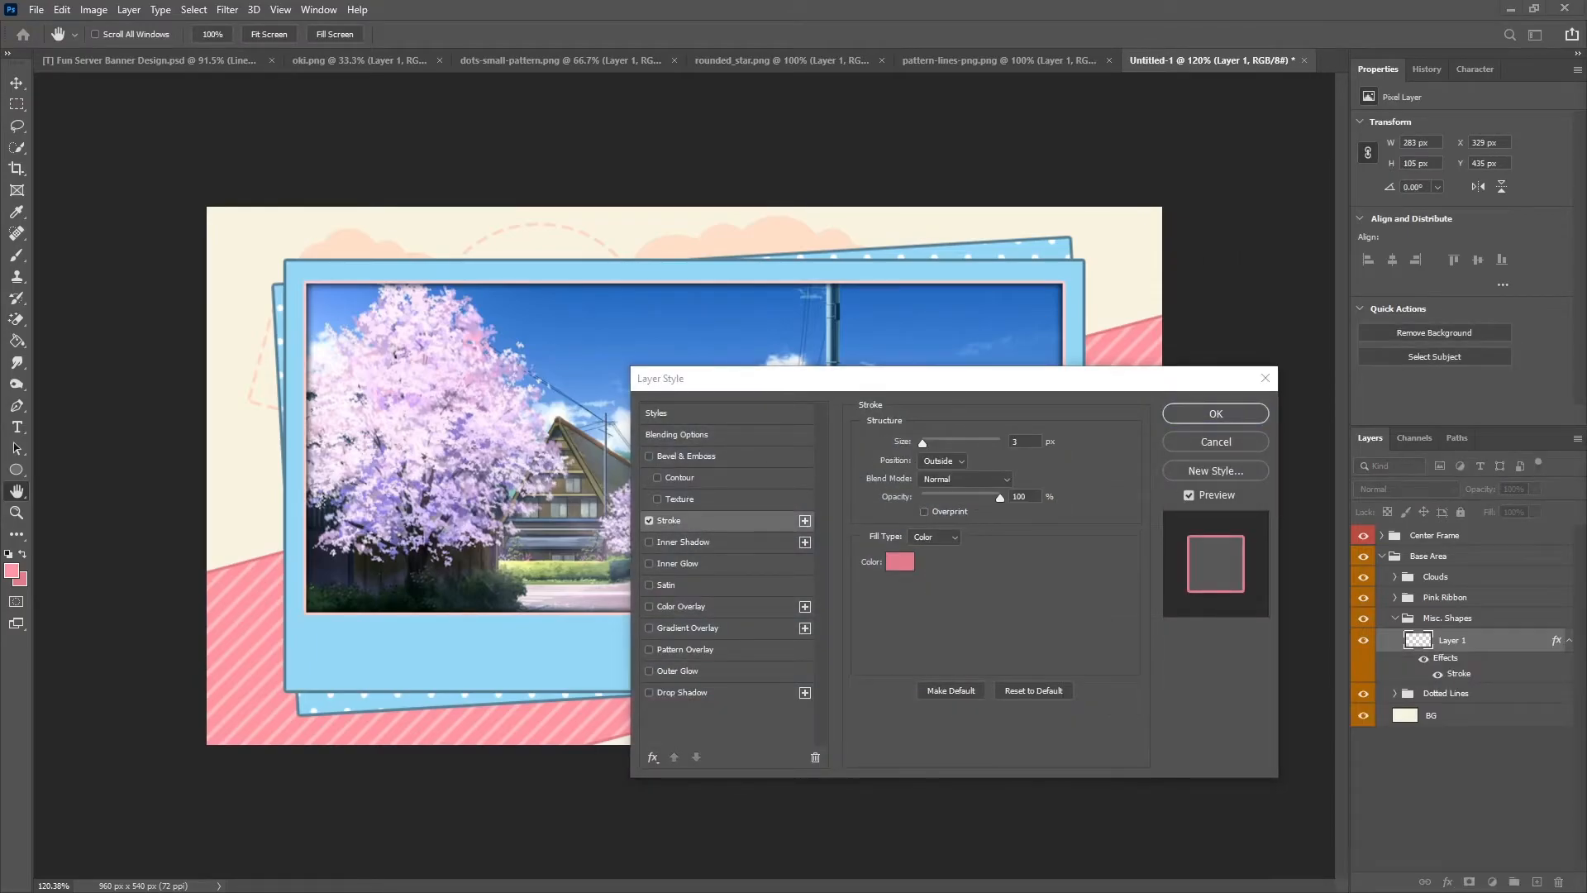
pyautogui.click(901, 562)
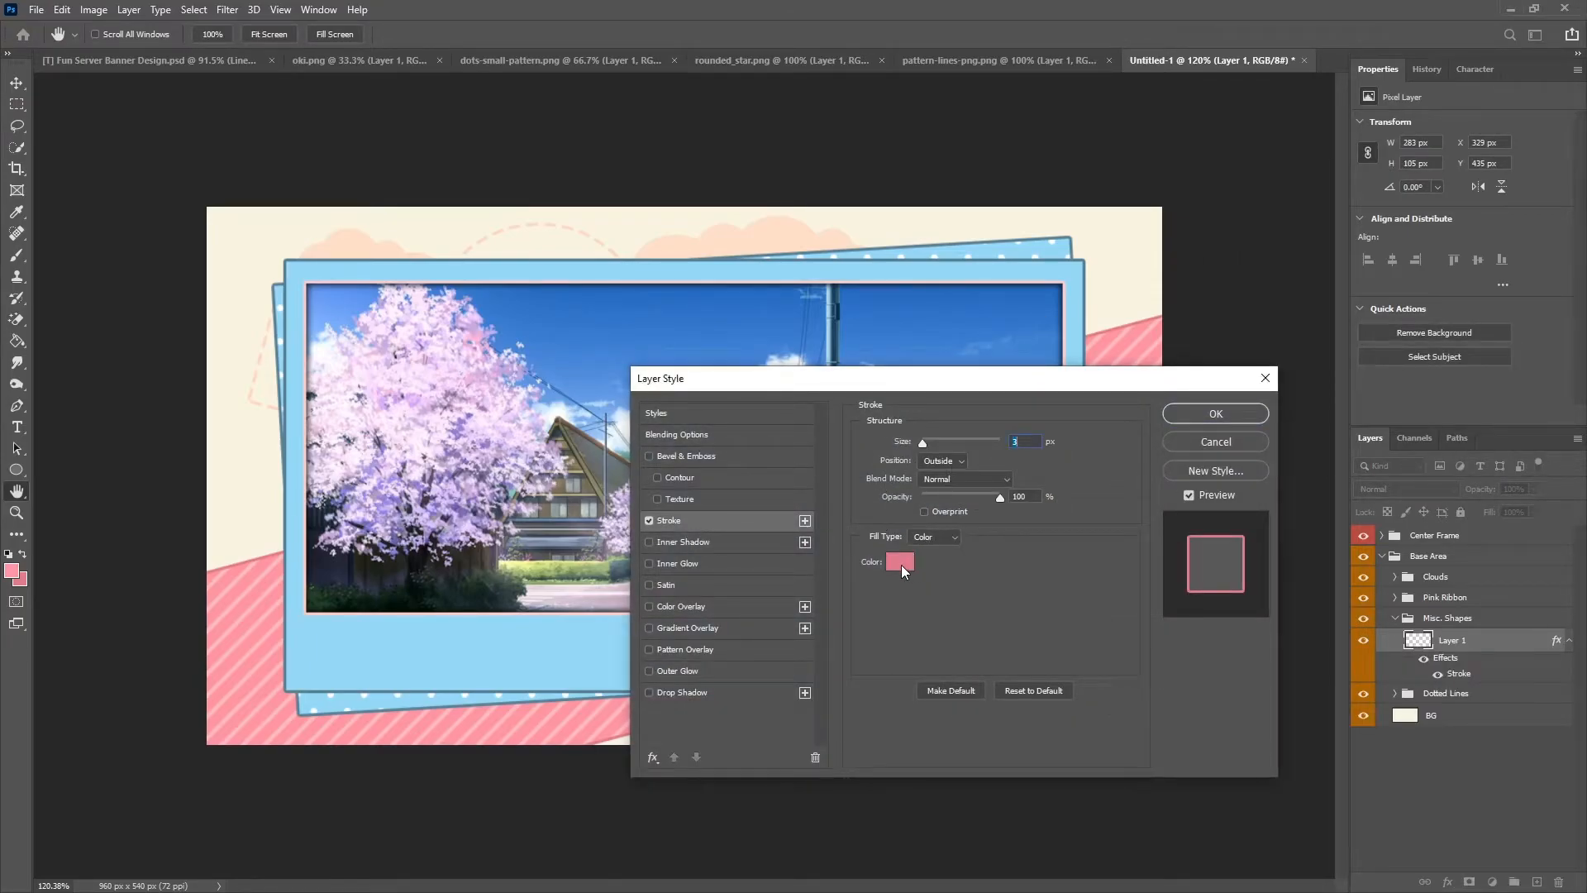
pyautogui.write('fdd4bf')
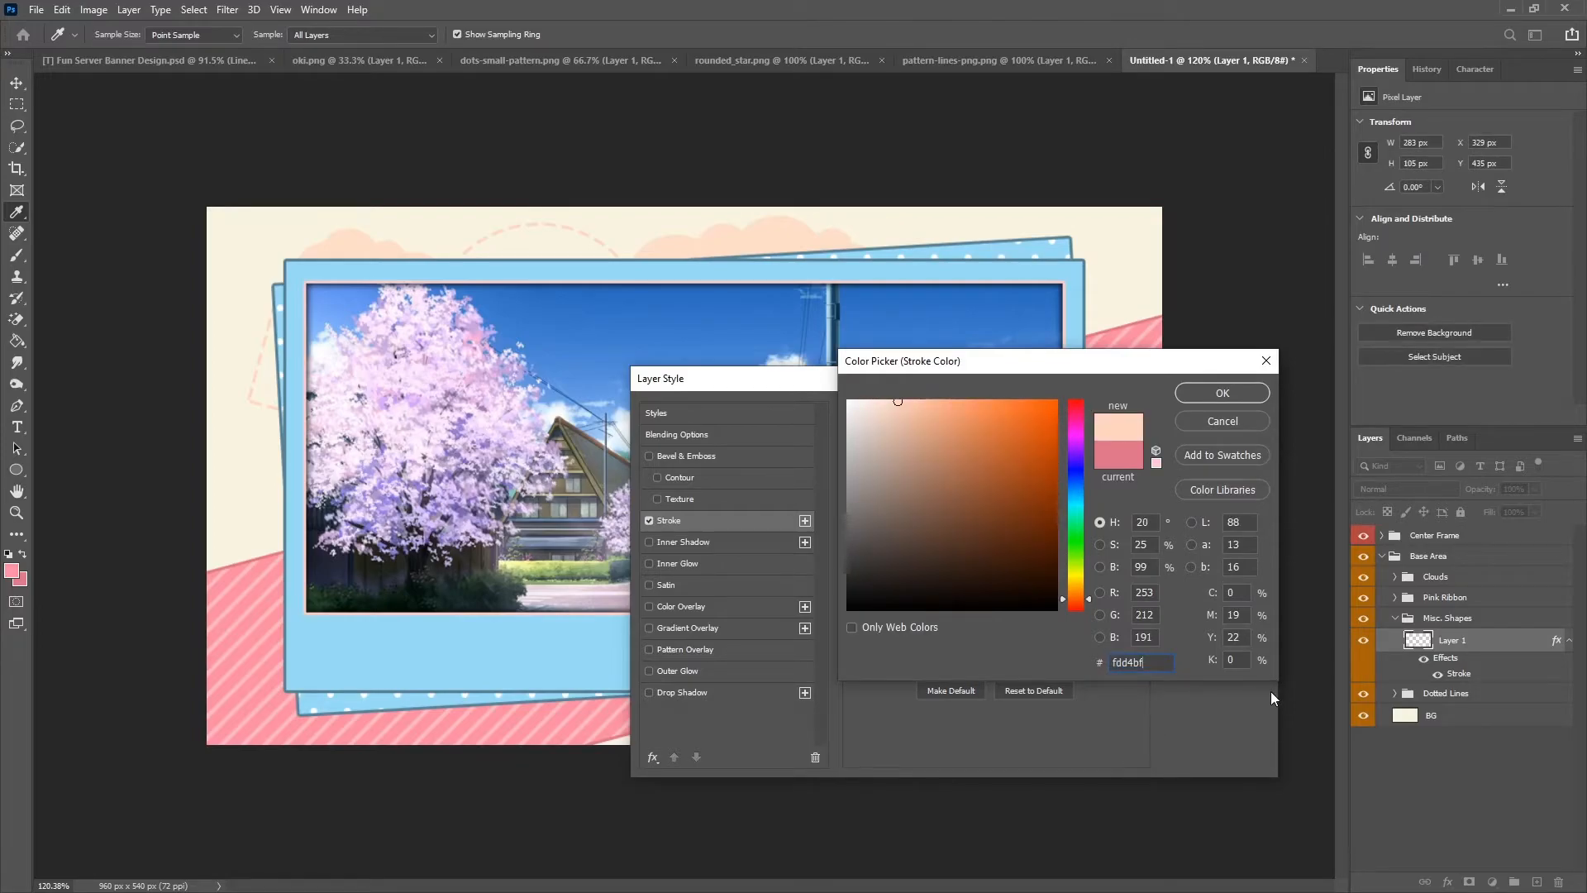
pyautogui.click(1222, 395)
pyautogui.click(1218, 412)
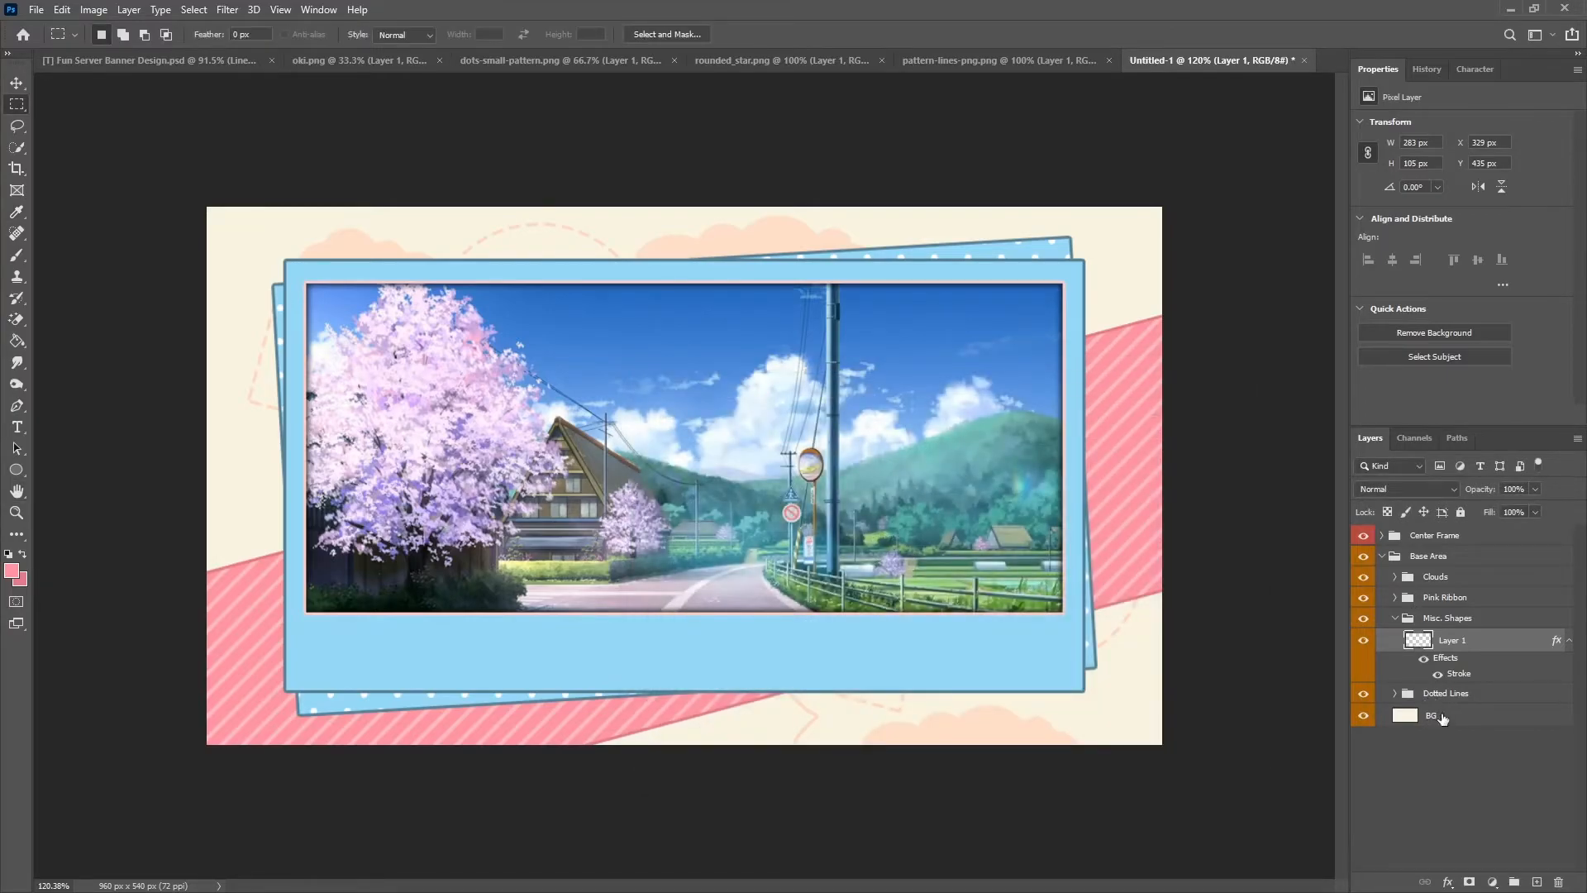
pyautogui.doubleClick(1454, 650)
pyautogui.press('Return')
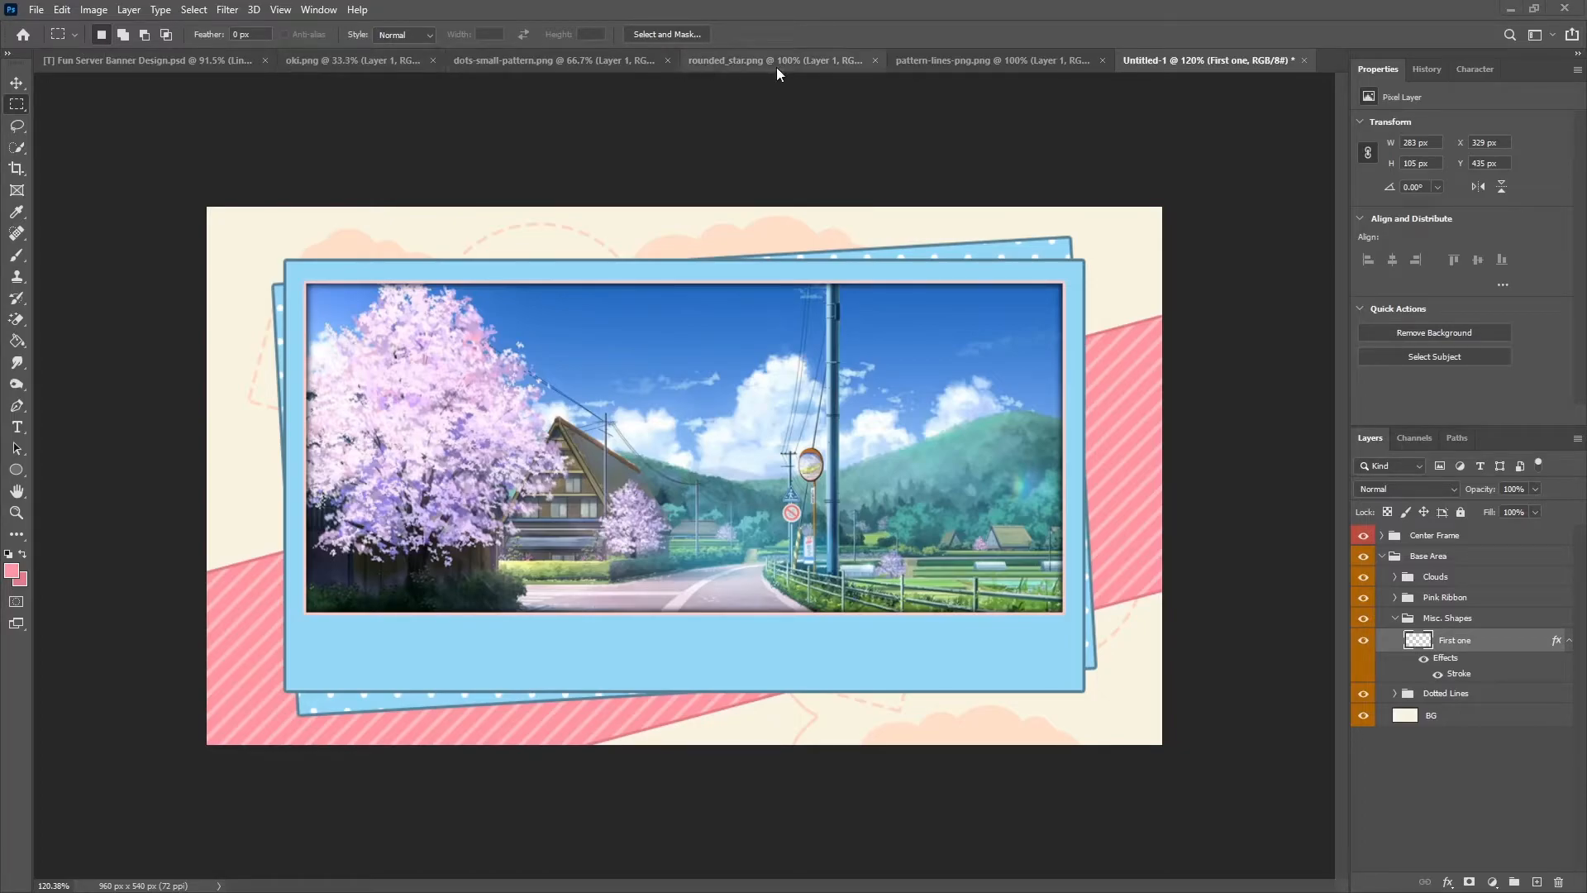
# Copy the line pattern from pattern-lines-png.png into the banner, above the First one layer at the canvas's lower edge.
pyautogui.click(944, 67)
pyautogui.press('v')
pyautogui.moveTo(726, 369); pyautogui.dragTo(736, 706)
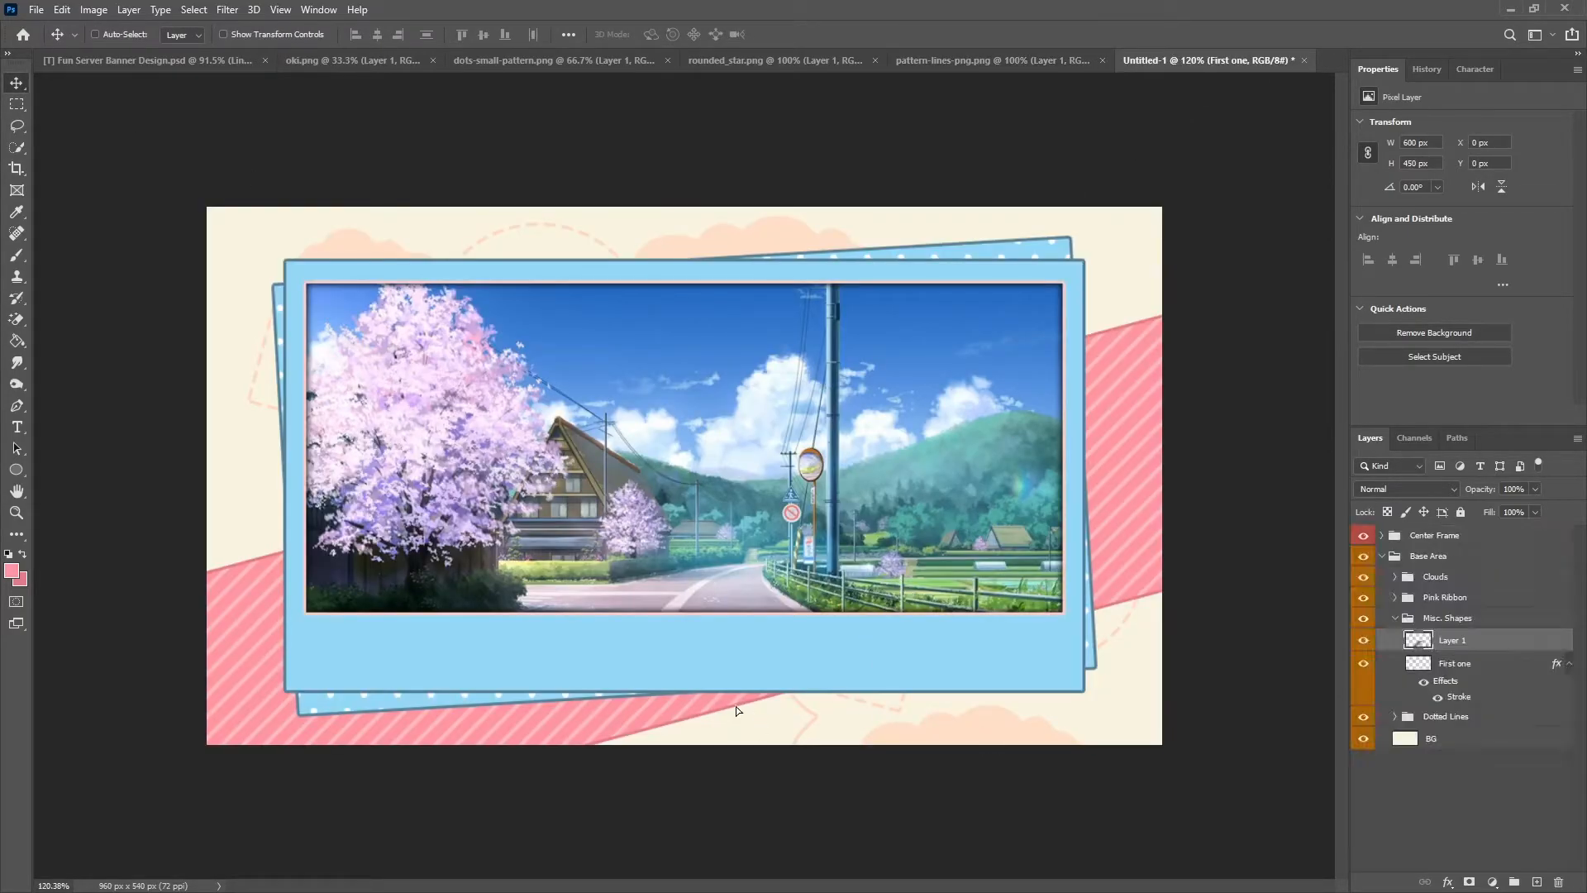
# Add a 2 px black outside stroke to the line pattern and rasterize its layer style.
pyautogui.rightClick(1466, 650)
pyautogui.click(1263, 222)
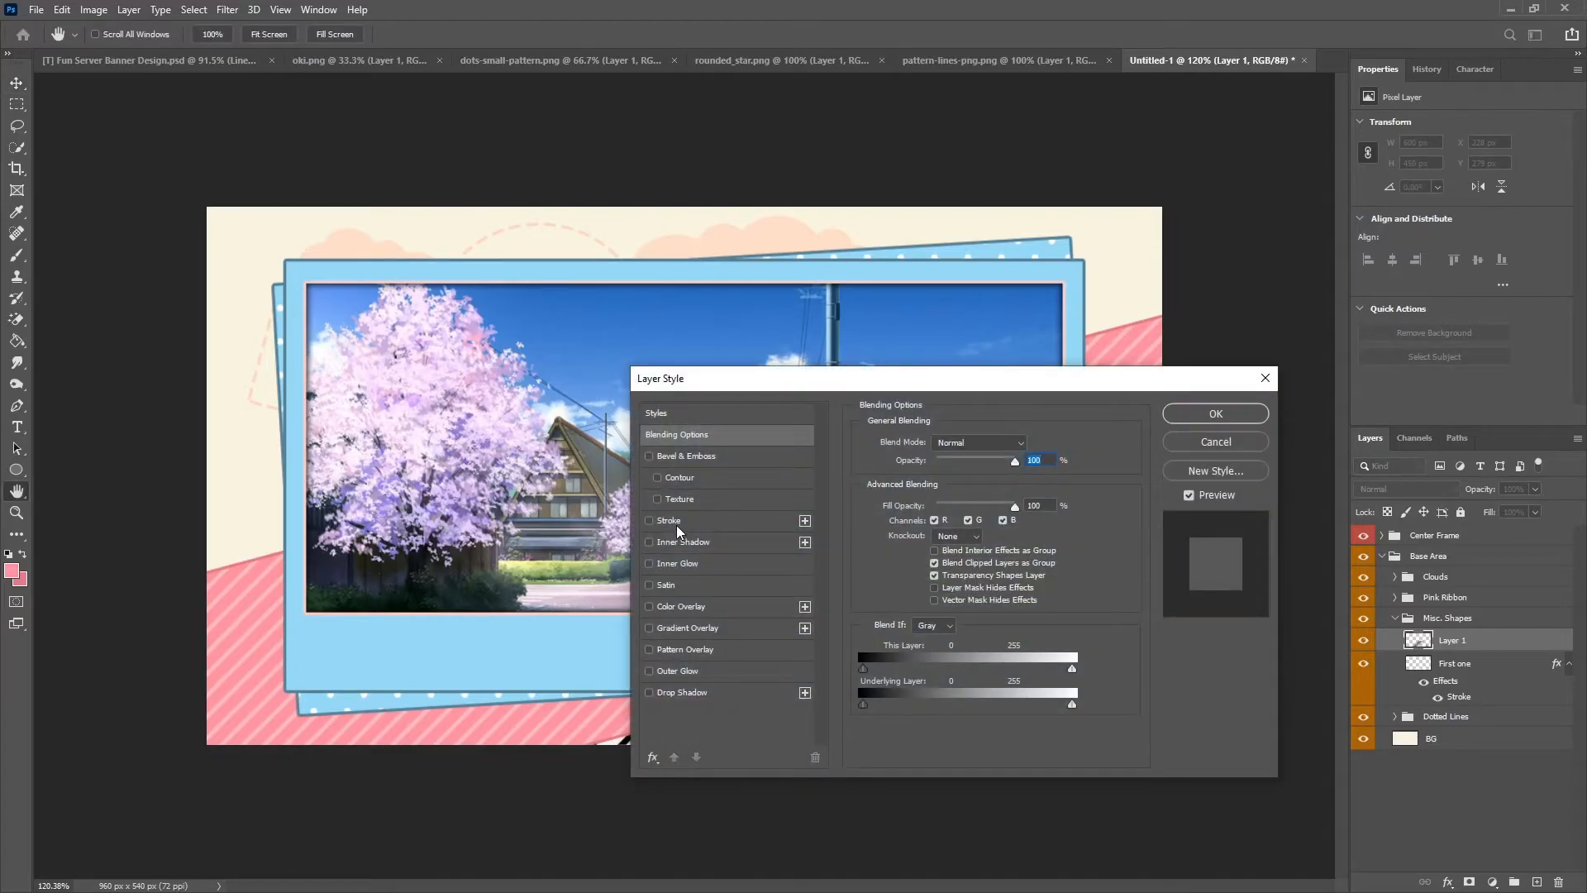
pyautogui.click(671, 521)
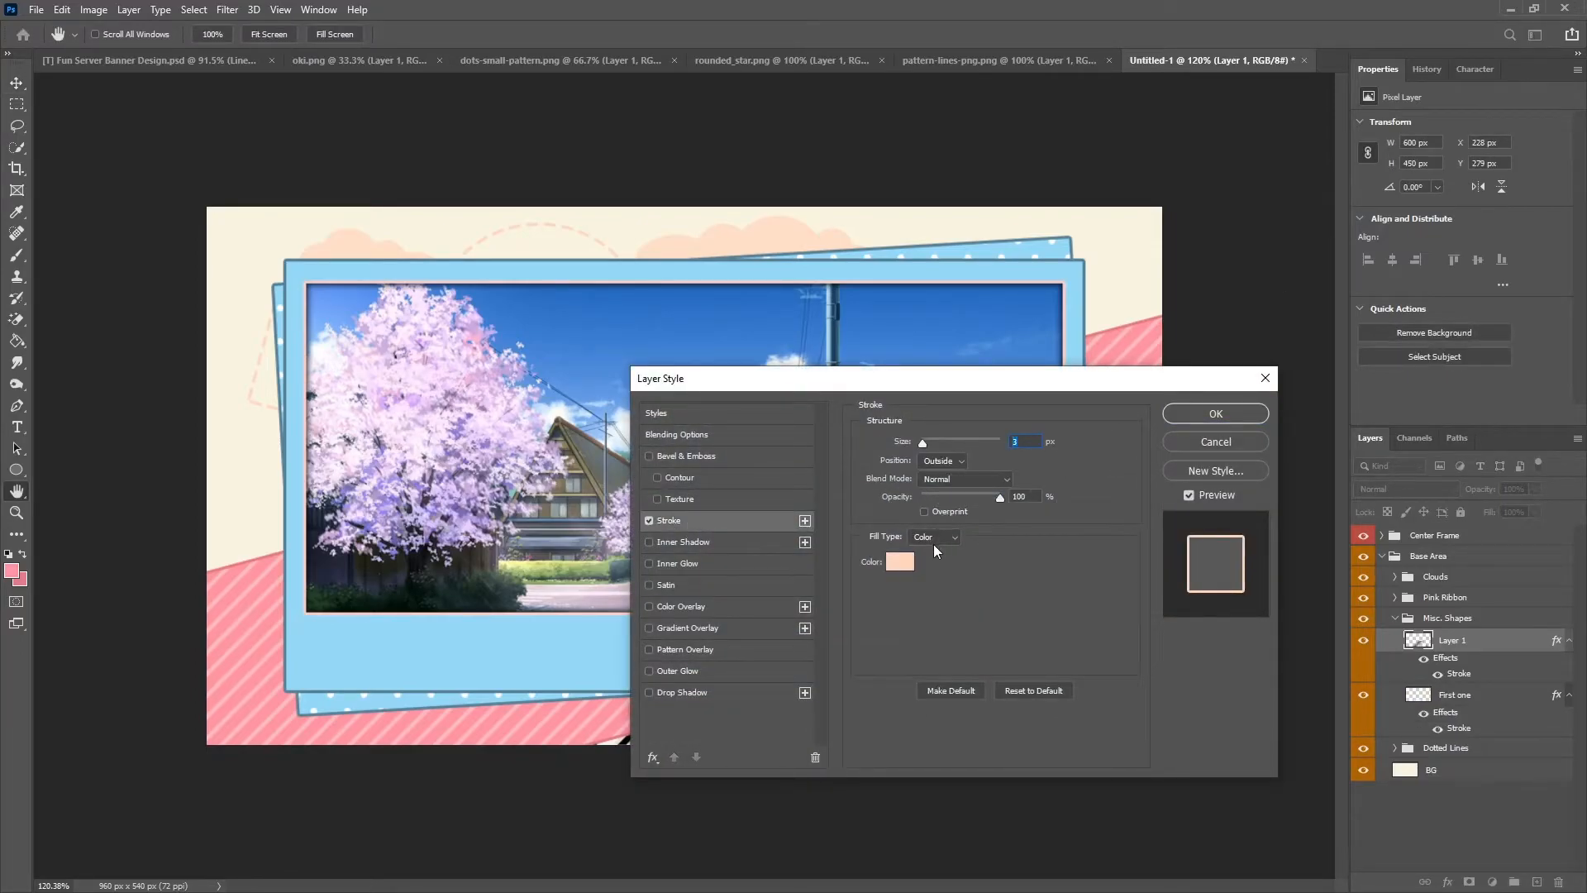
pyautogui.click(901, 562)
pyautogui.click(1223, 394)
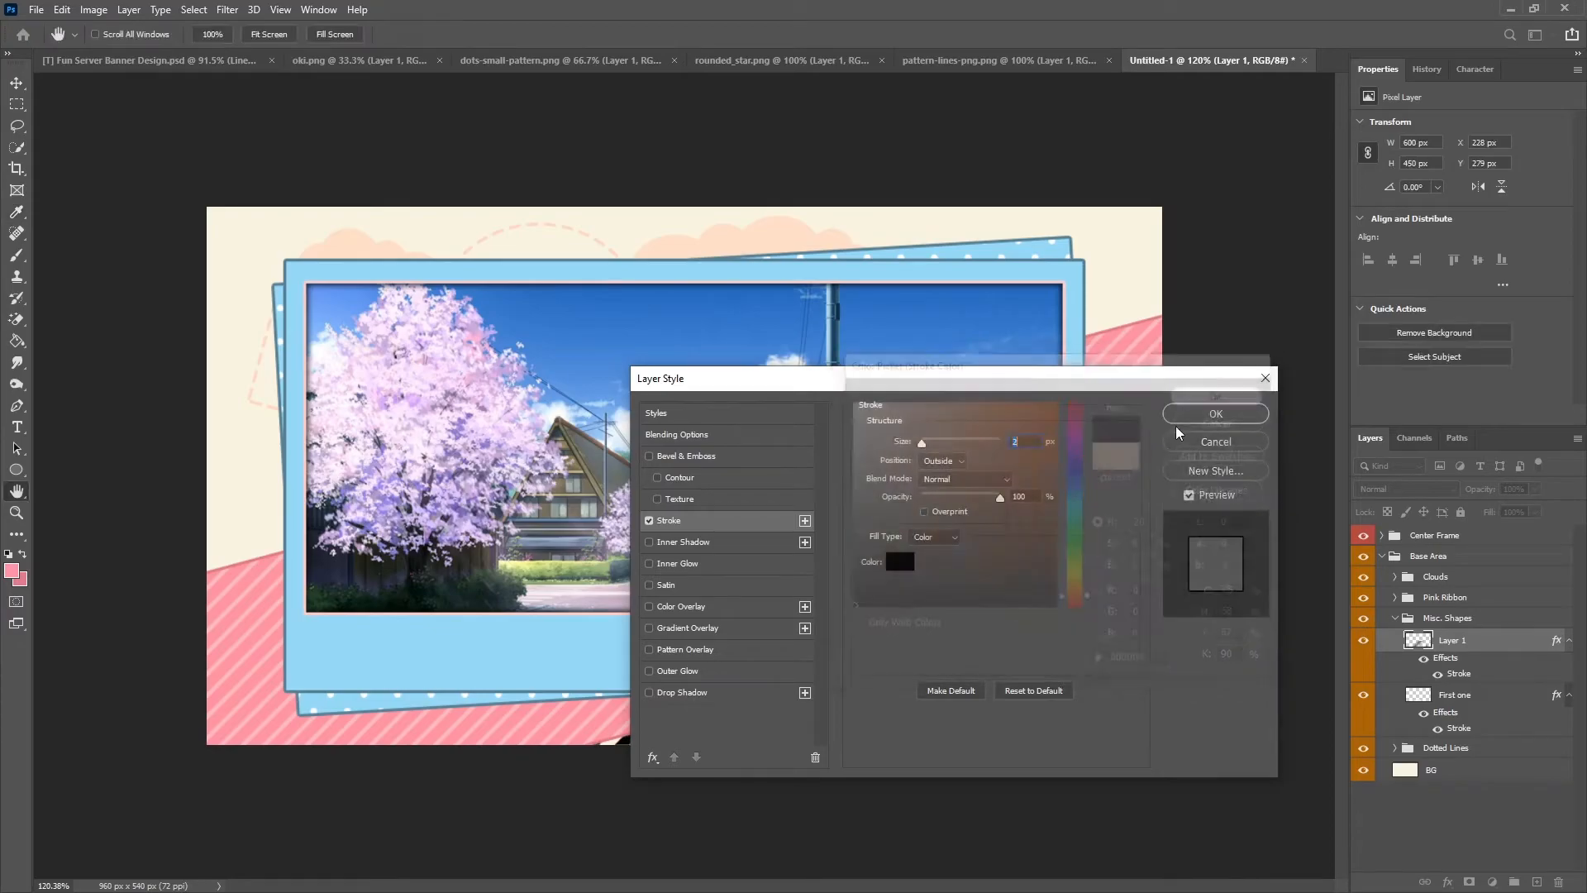
pyautogui.click(1223, 419)
pyautogui.rightClick(1481, 647)
pyautogui.click(1368, 455)
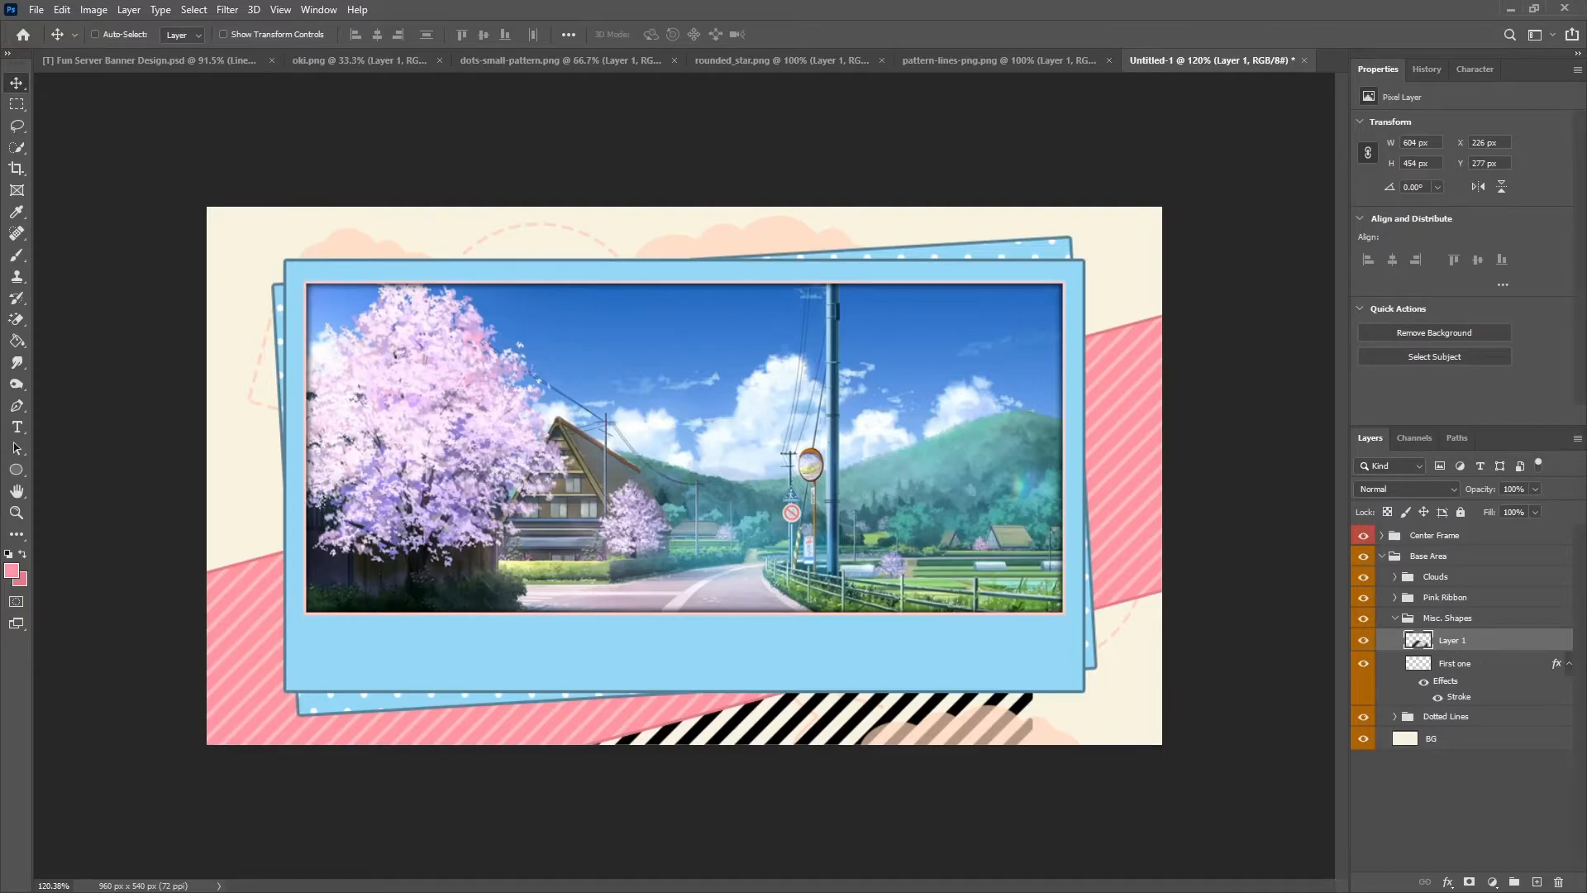
# Scale the line pattern down to about 514 by 386 px and position it over the cream shape below the frame.
pyautogui.hotkey('ctrl', 't')
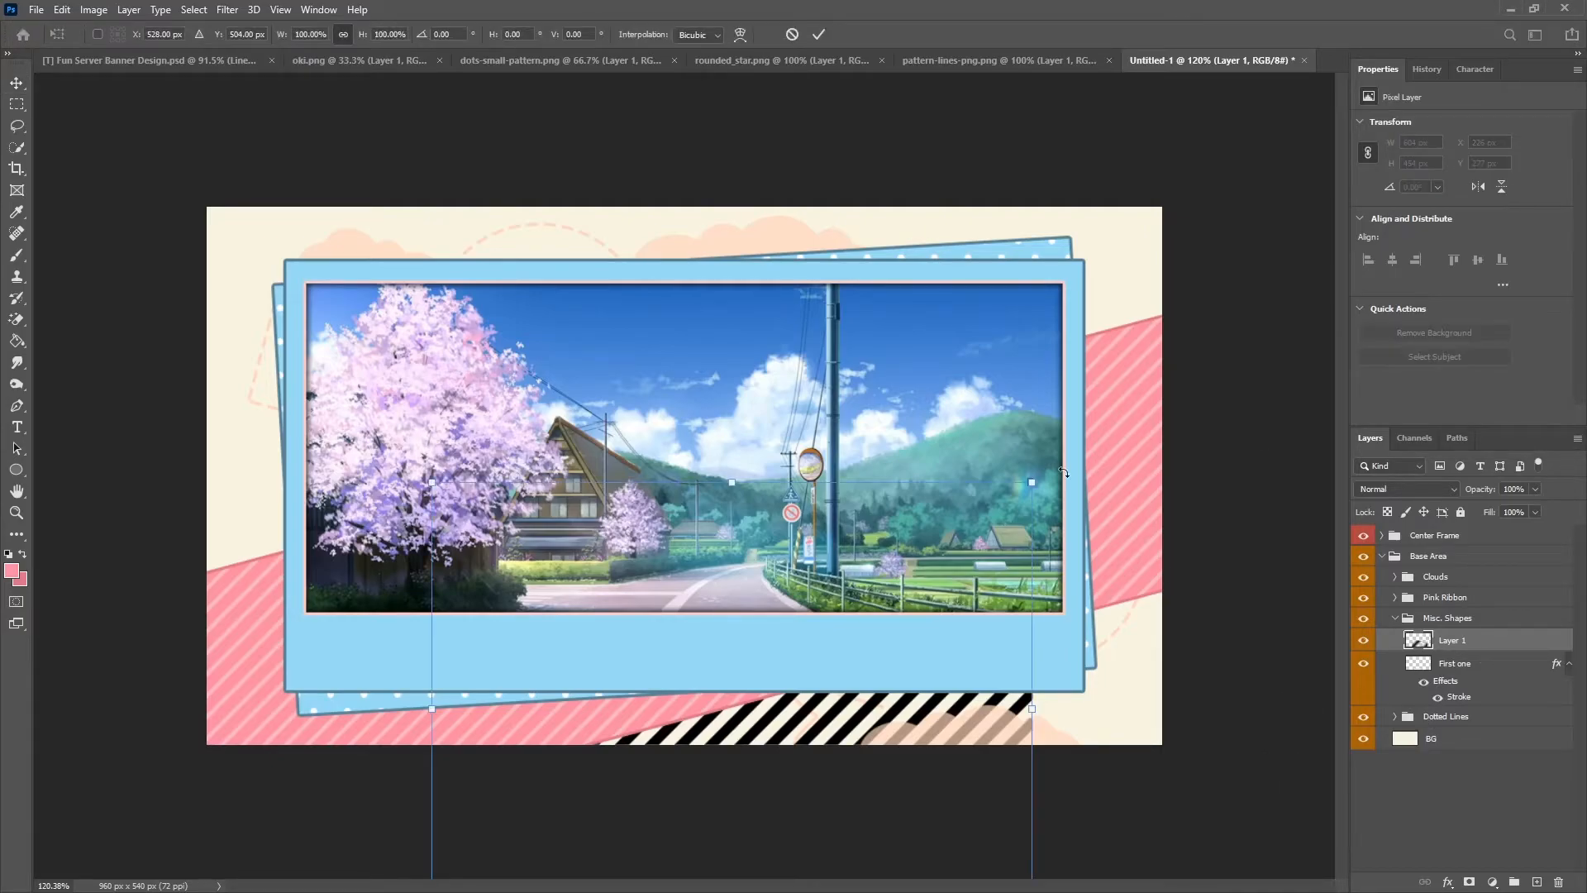
pyautogui.moveTo(1033, 483); pyautogui.dragTo(927, 555)
pyautogui.moveTo(825, 724); pyautogui.dragTo(816, 726)
pyautogui.click(819, 37)
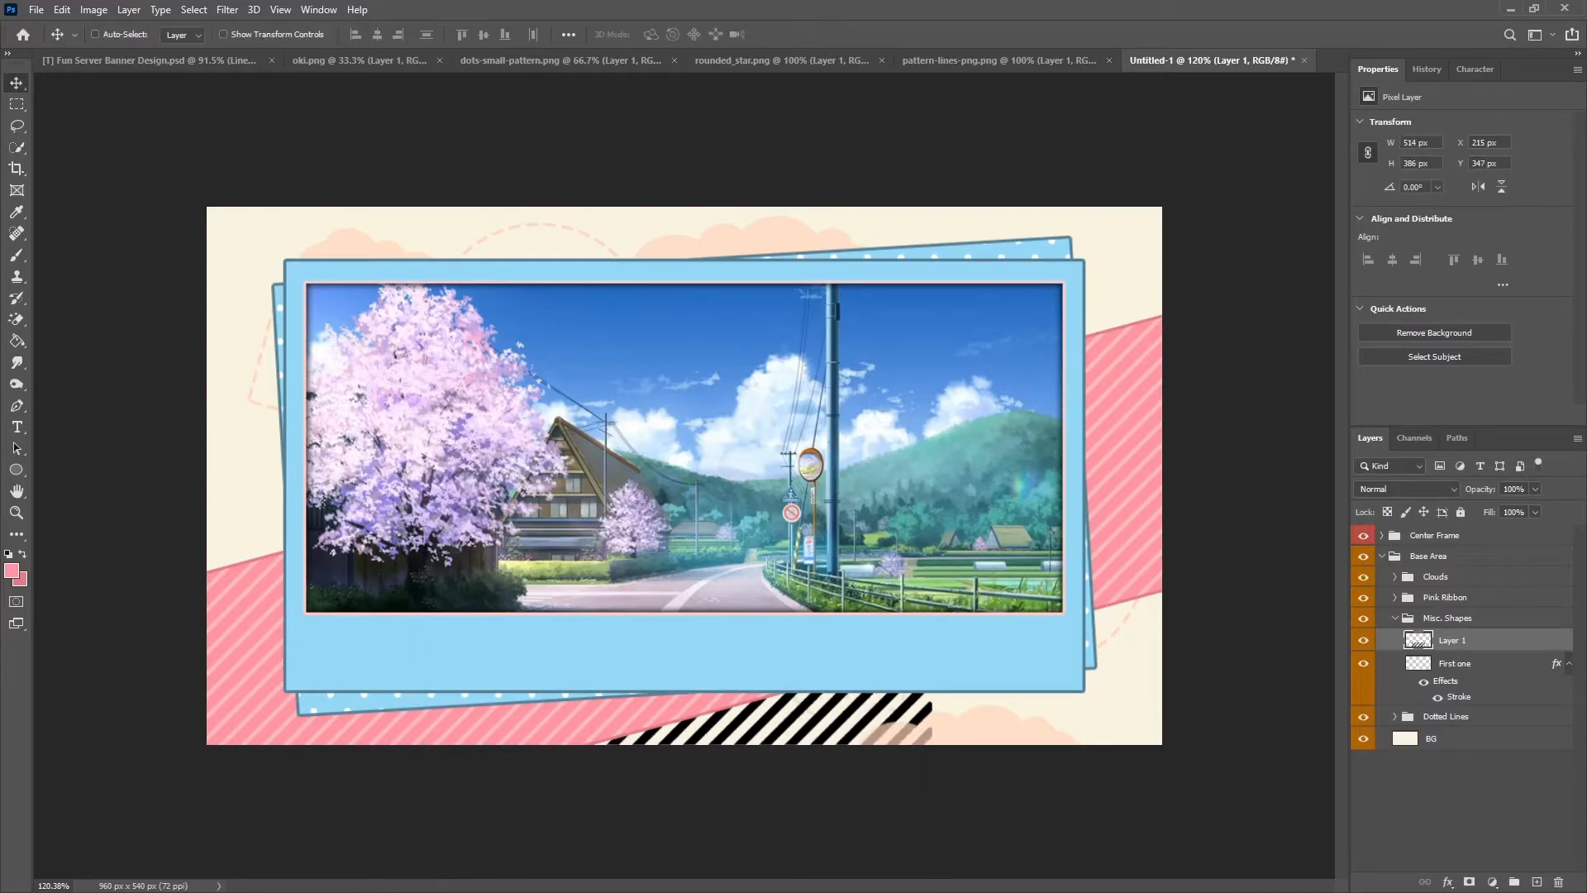
# Apply a Color Overlay of #fbcfc9 to the black stripe pattern on Layer 1 and collapse its effects list.
pyautogui.rightClick(1492, 632)
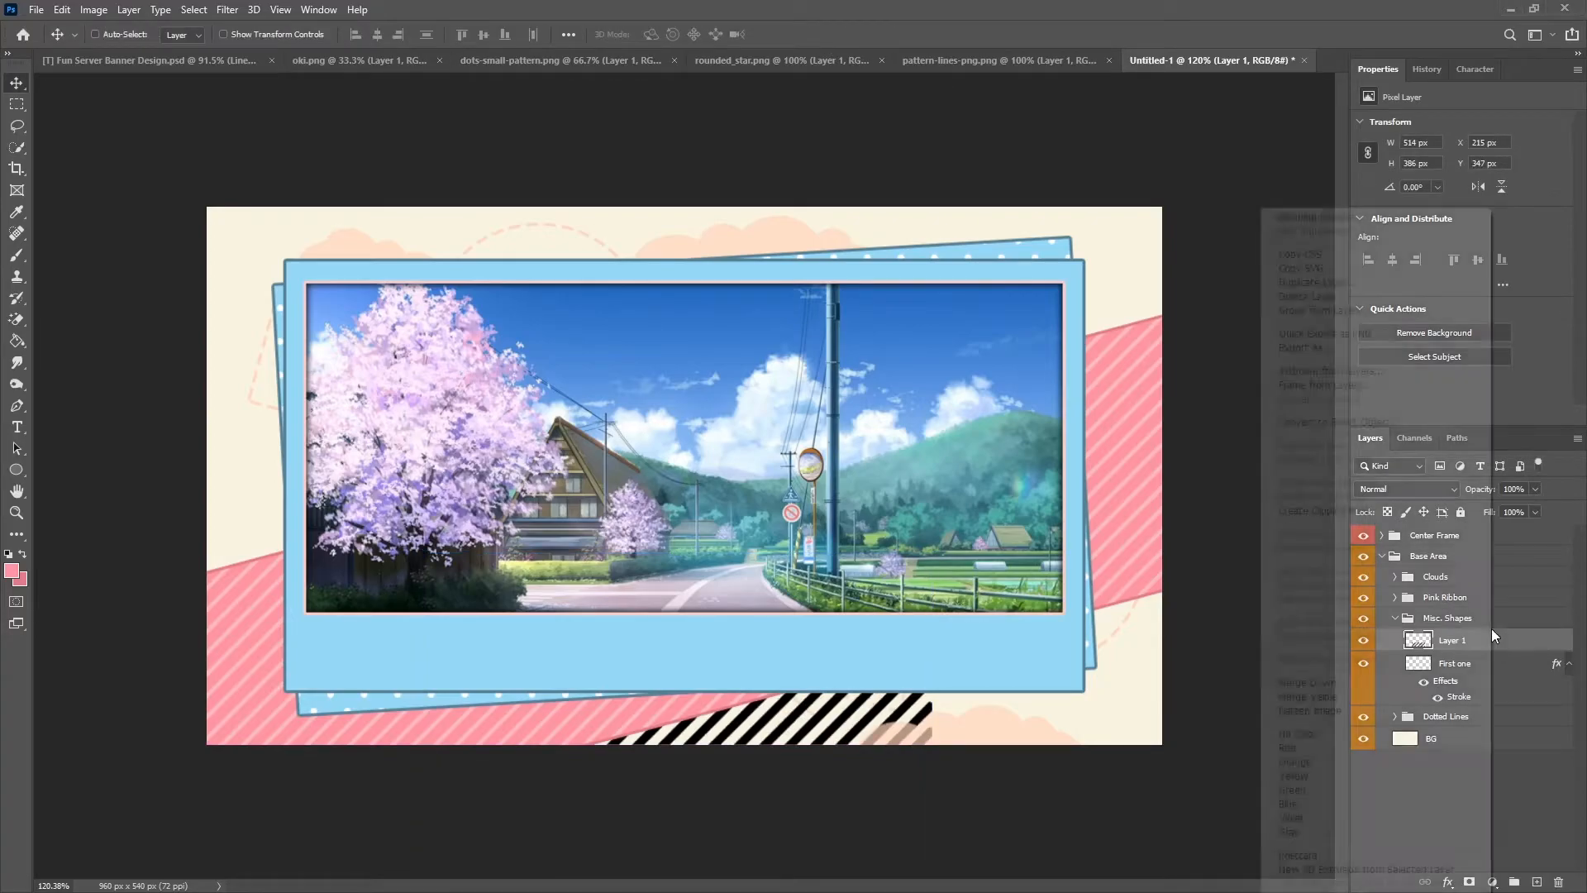
pyautogui.click(1342, 213)
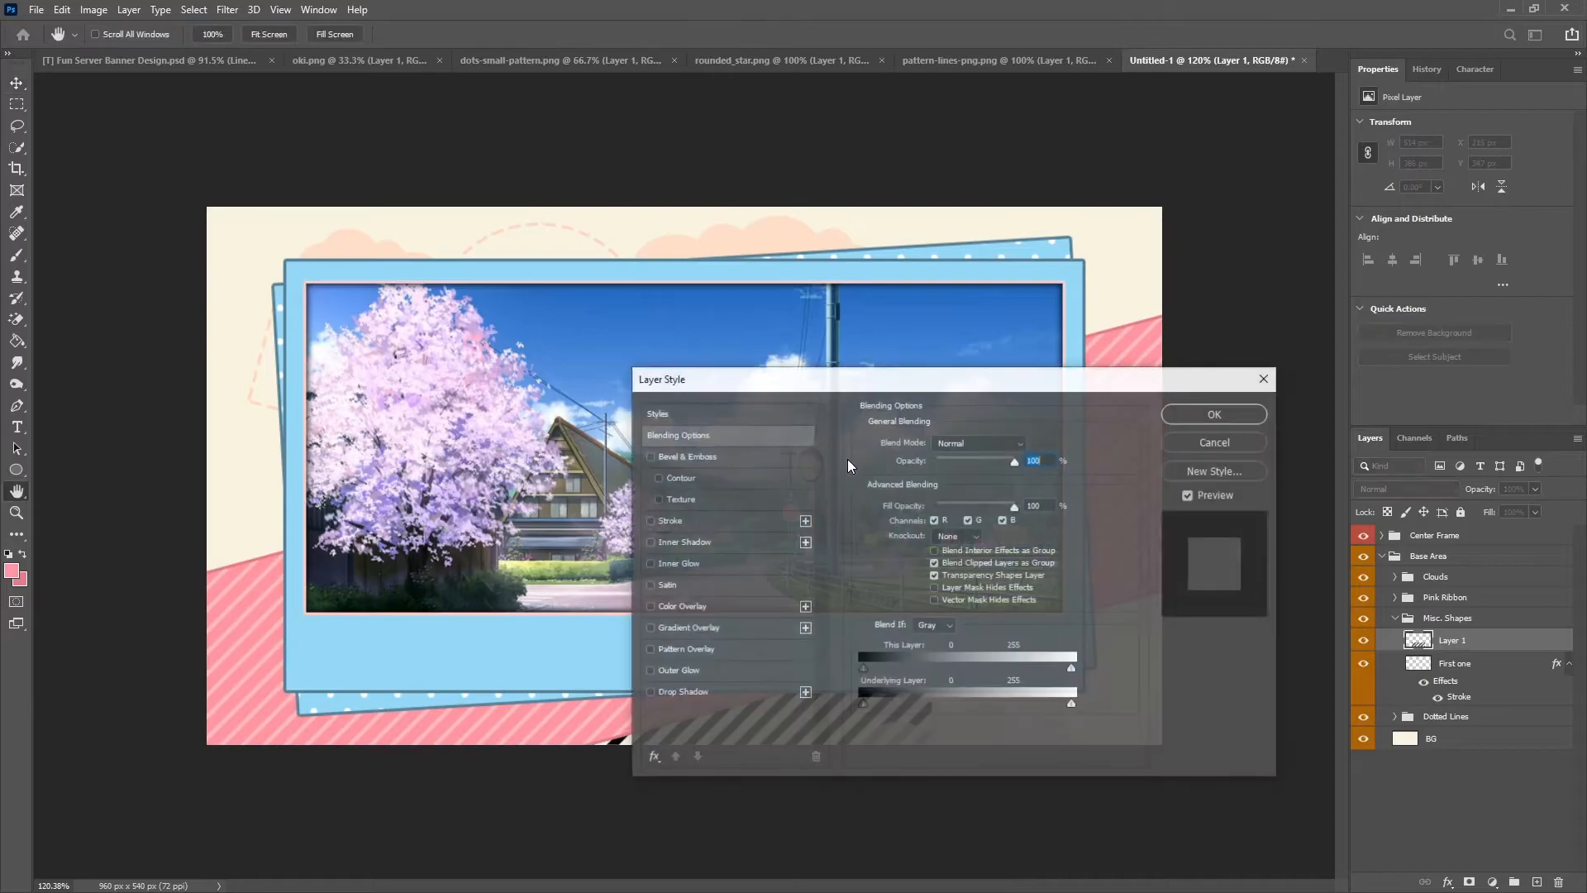
pyautogui.click(699, 608)
pyautogui.click(1033, 447)
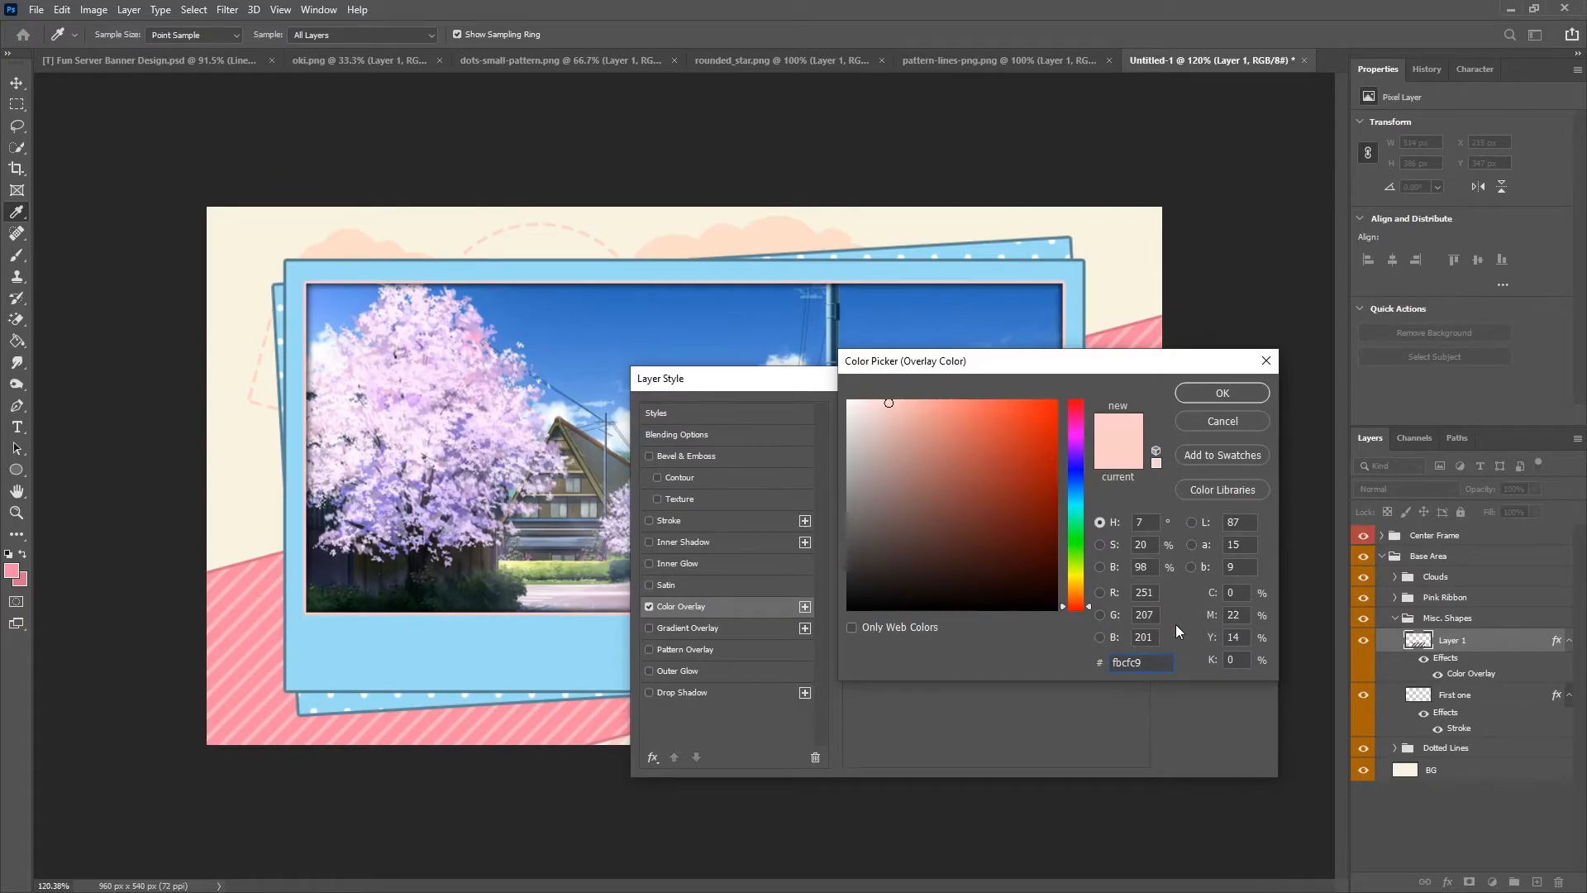
pyautogui.click(1216, 395)
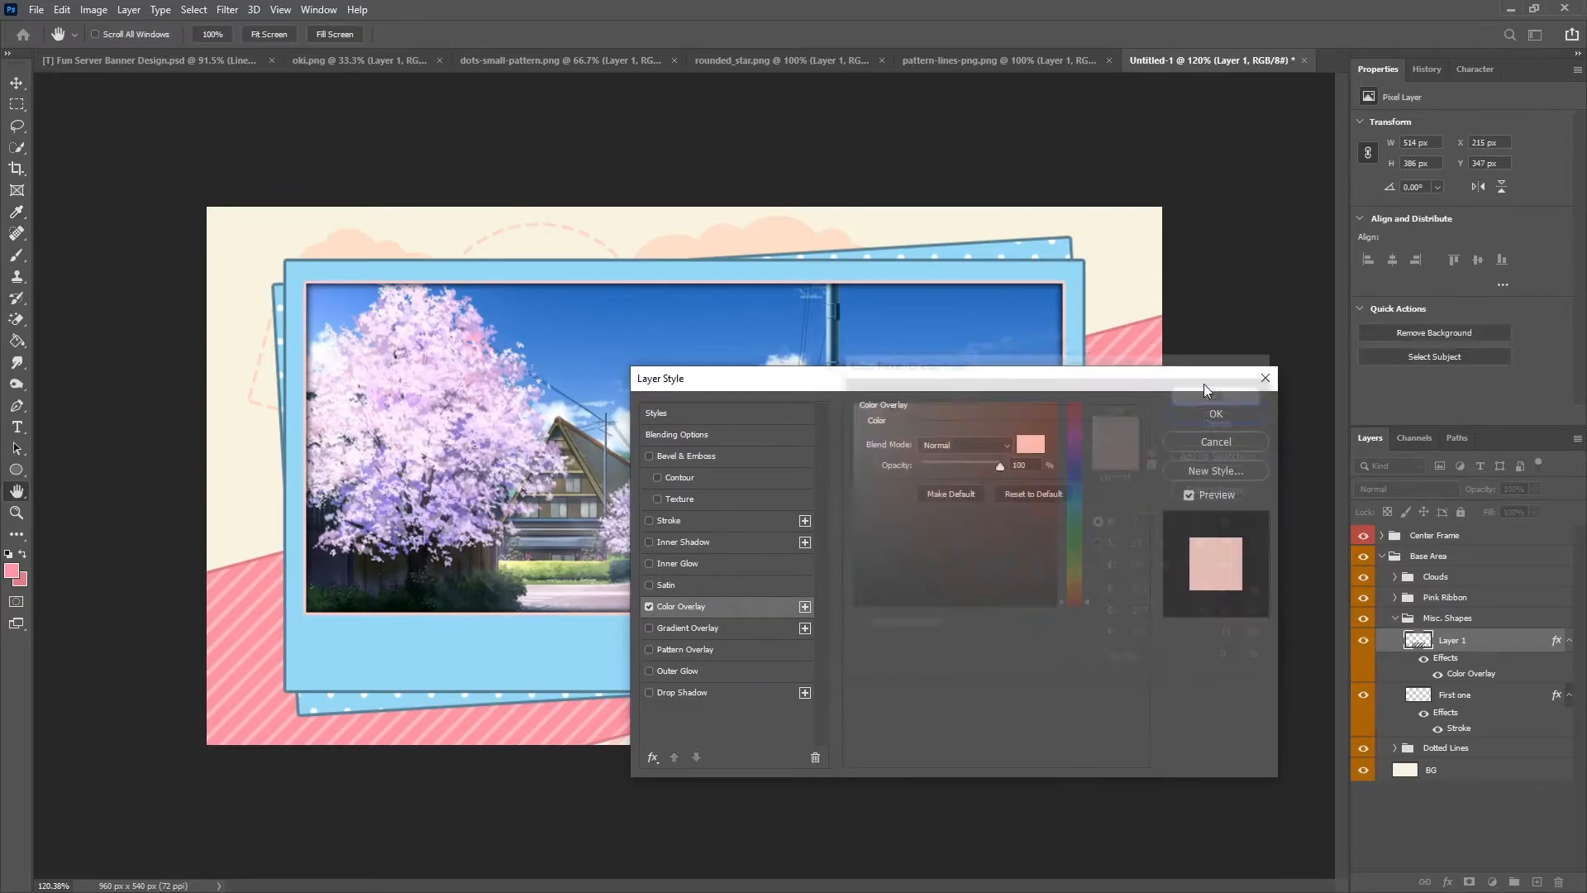
pyautogui.click(1212, 420)
pyautogui.click(1569, 641)
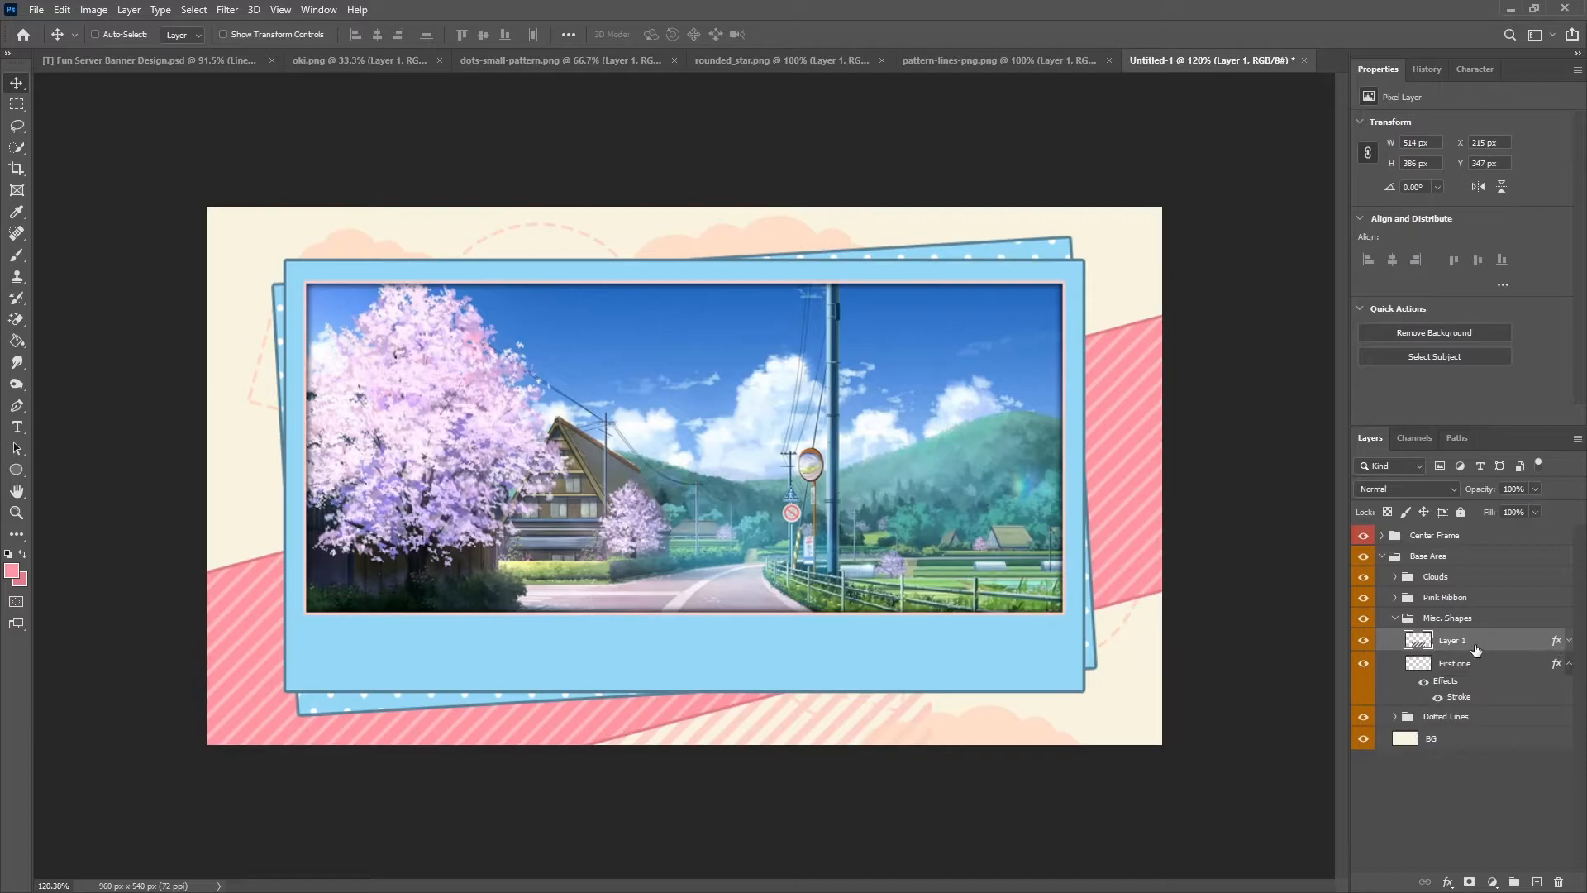
# Rename the stripe layer to "Line overlay" and clip it to the First one shape layer.
pyautogui.doubleClick(1453, 641)
pyautogui.write('Line overlay')
pyautogui.press('Return')
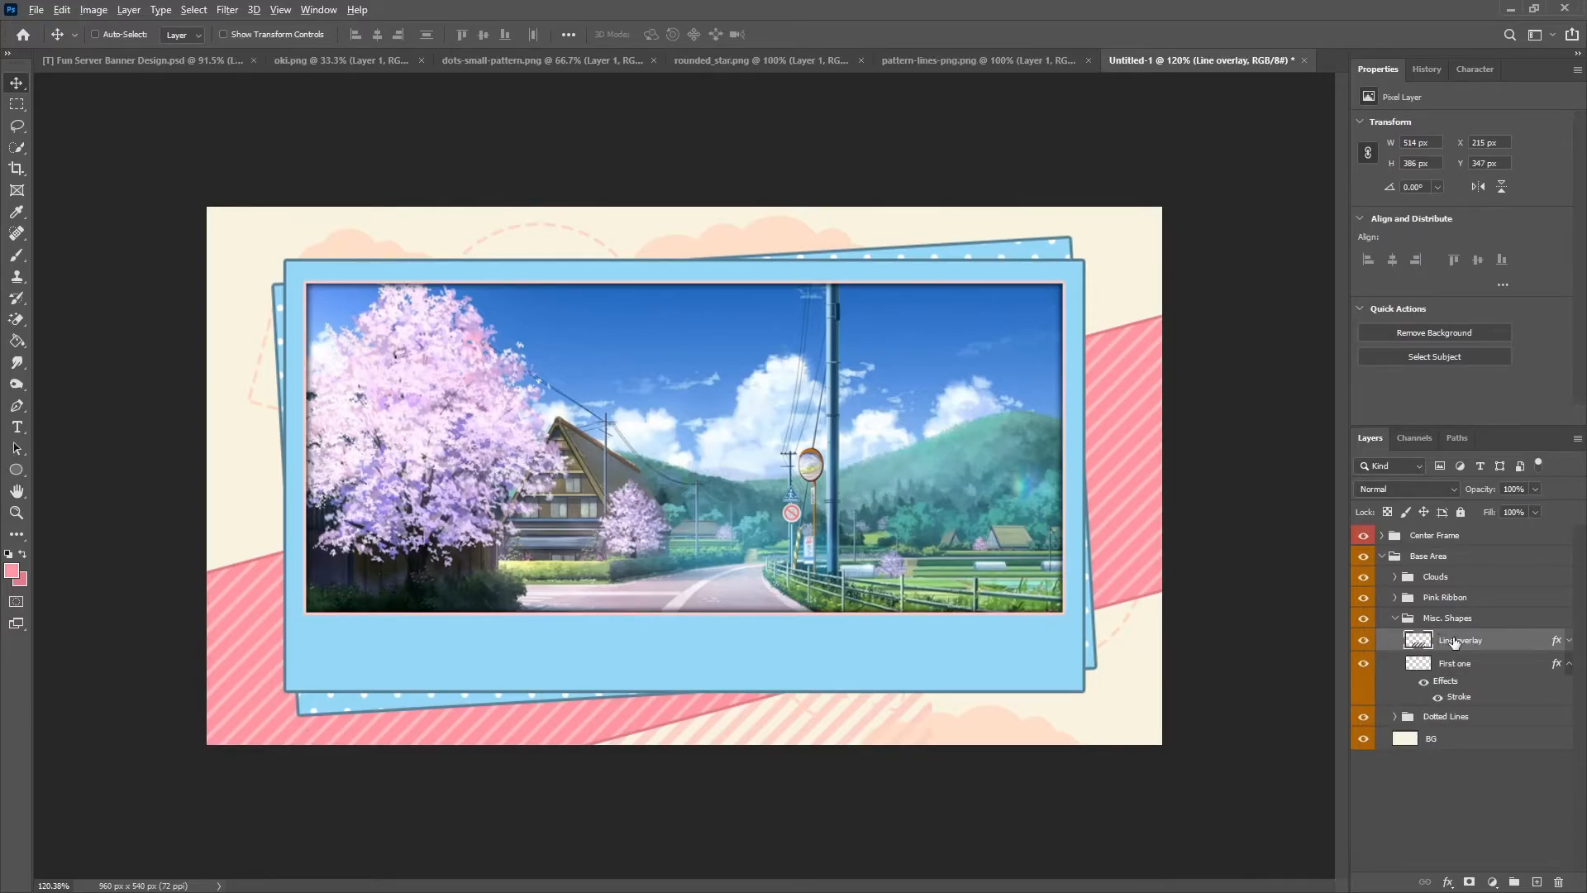
pyautogui.keyDown('alt'); pyautogui.click(1464, 644); pyautogui.keyUp('alt')
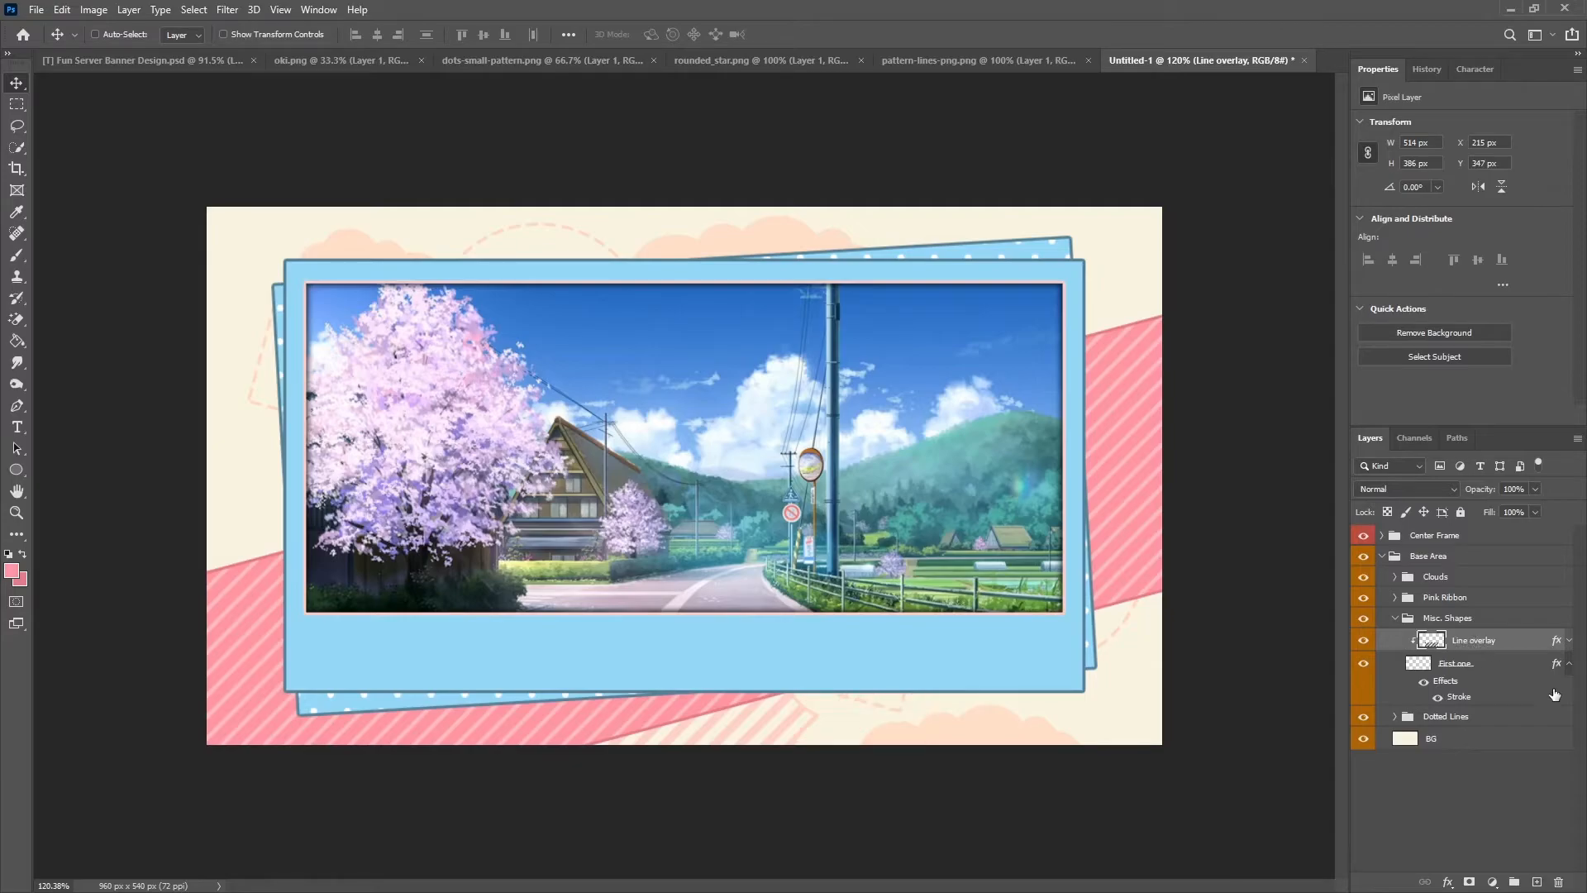
pyautogui.click(1566, 665)
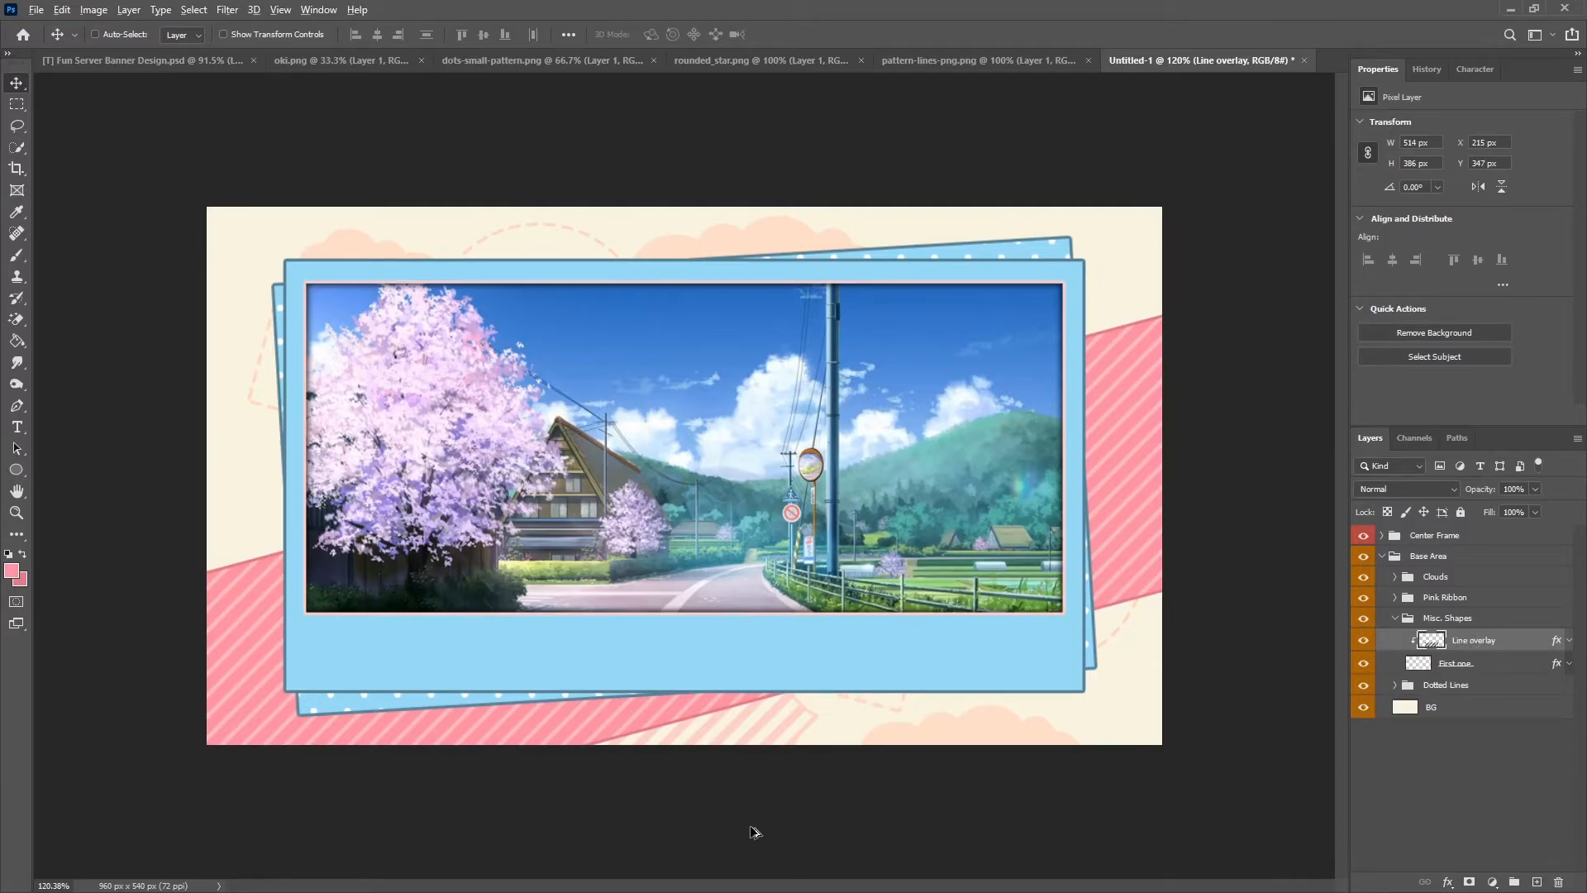
# Reposition the clipped stripes within the First one shape along the canvas's lower edge.
pyautogui.keyDown('alt'); pyautogui.scroll(2, 822, 762); pyautogui.keyUp('alt')
pyautogui.keyDown('alt'); pyautogui.scroll(2, 832, 735); pyautogui.keyUp('alt')
pyautogui.moveTo(776, 637); pyautogui.dragTo(741, 625)
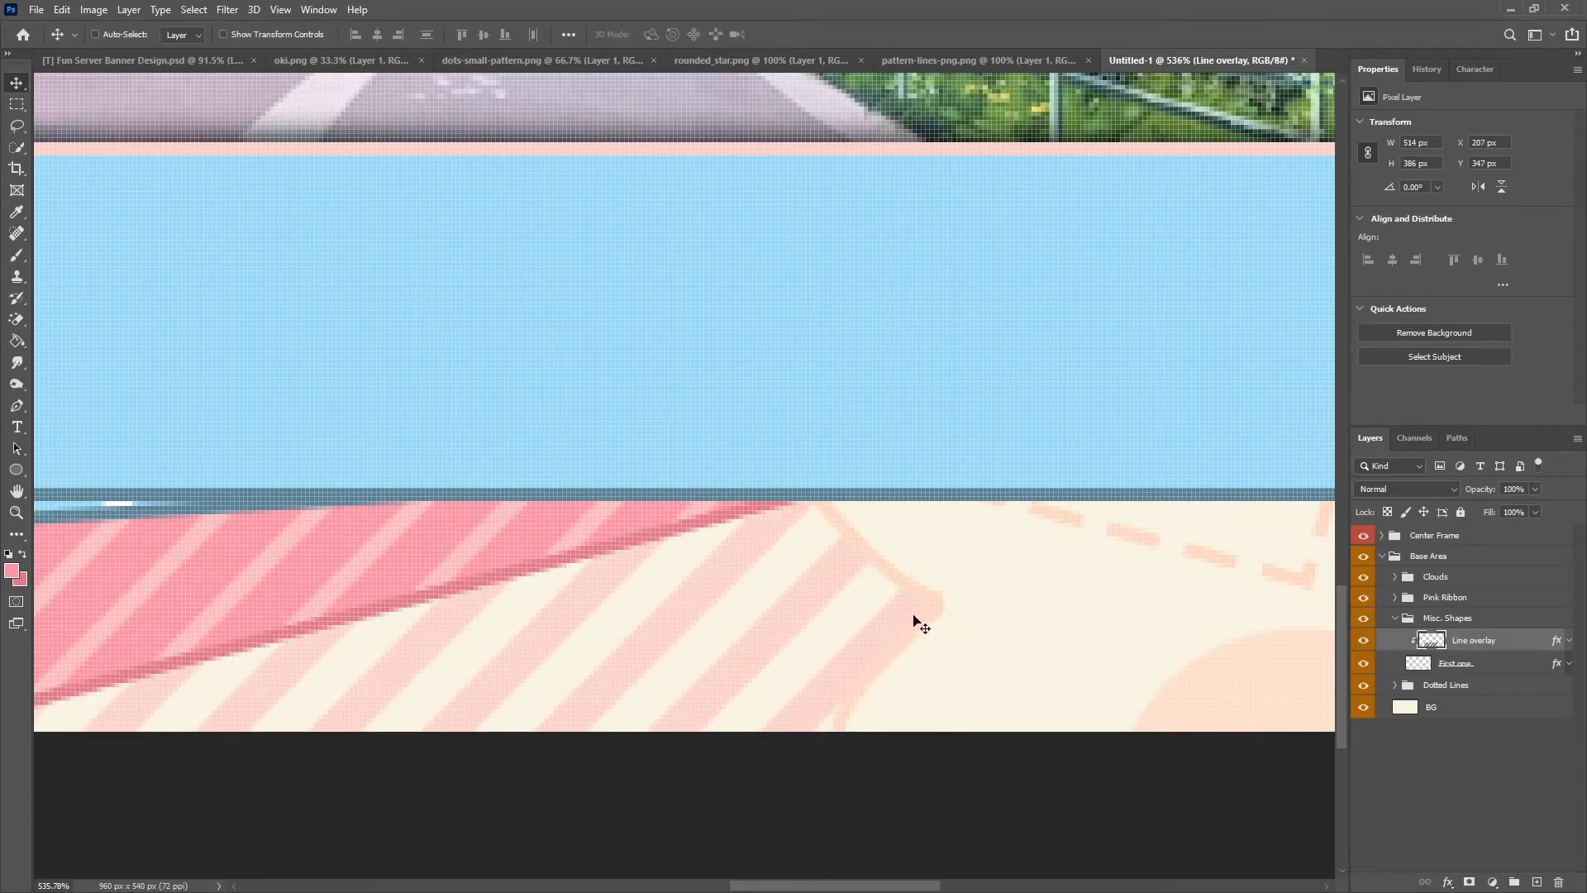
pyautogui.moveTo(727, 620); pyautogui.dragTo(785, 622)
pyautogui.hotkey('ctrl', '0')
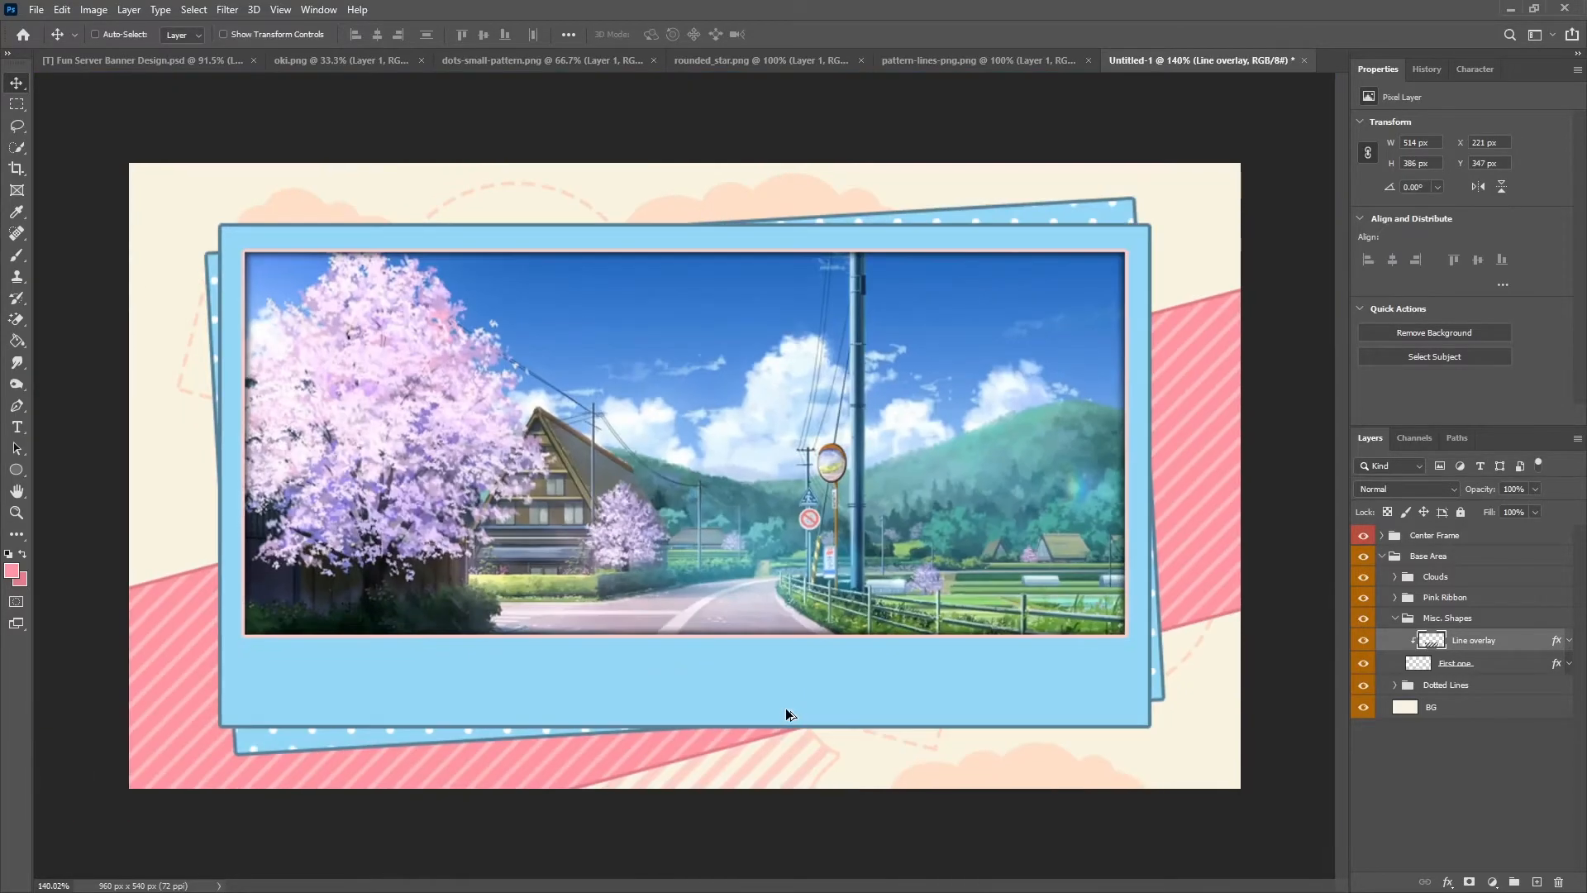
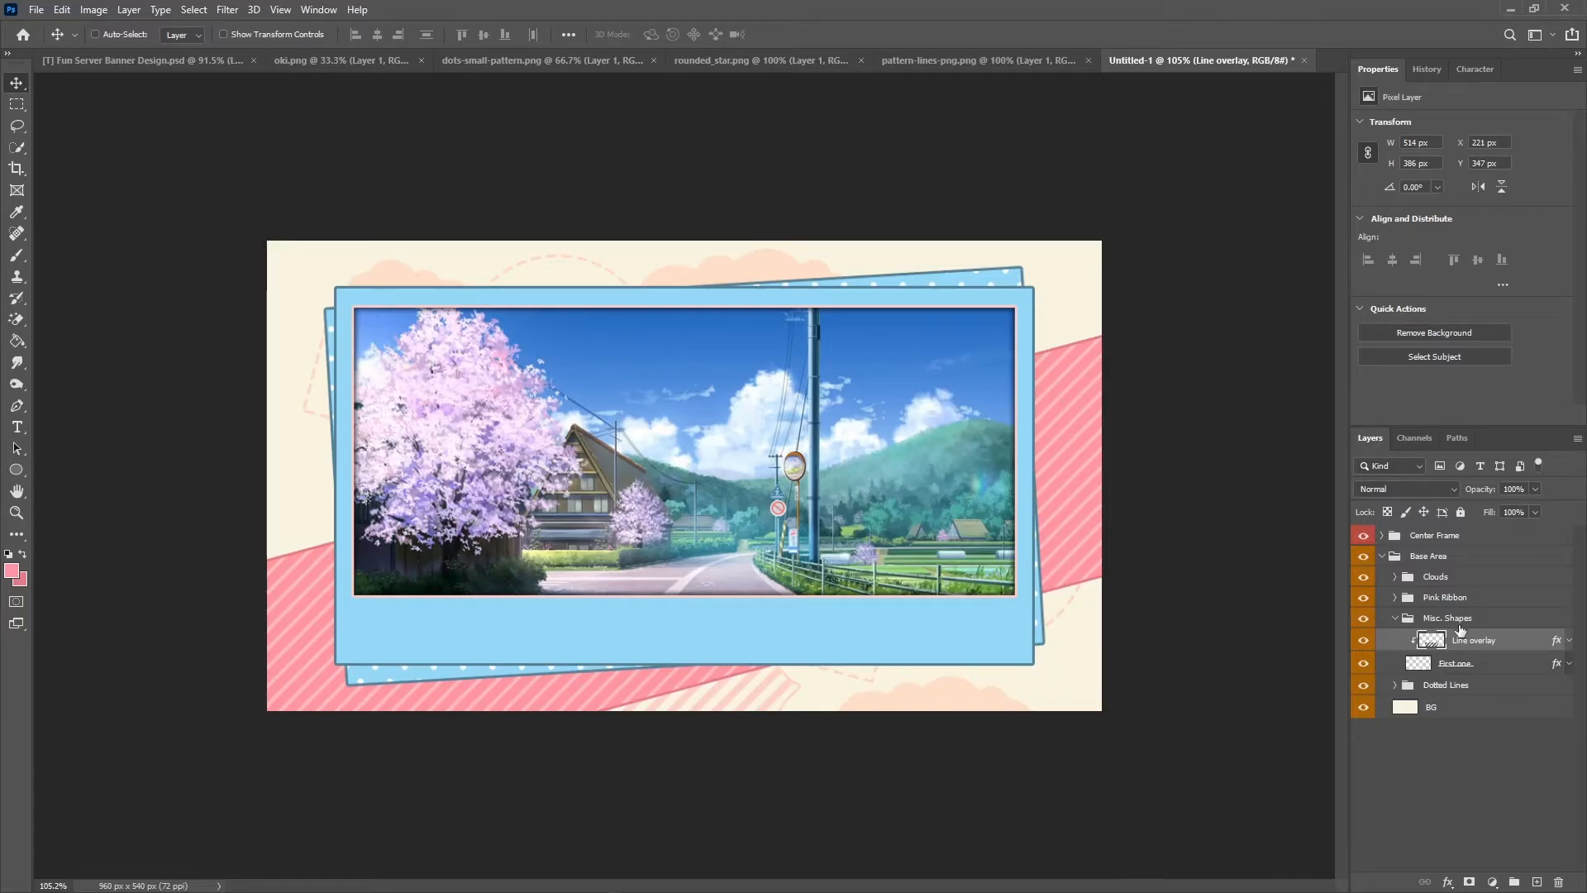
# On a new layer, draw a closed Pen path about 157 × 115 px with a curved peak beside the frame's upper right corner.
pyautogui.click(1536, 881)
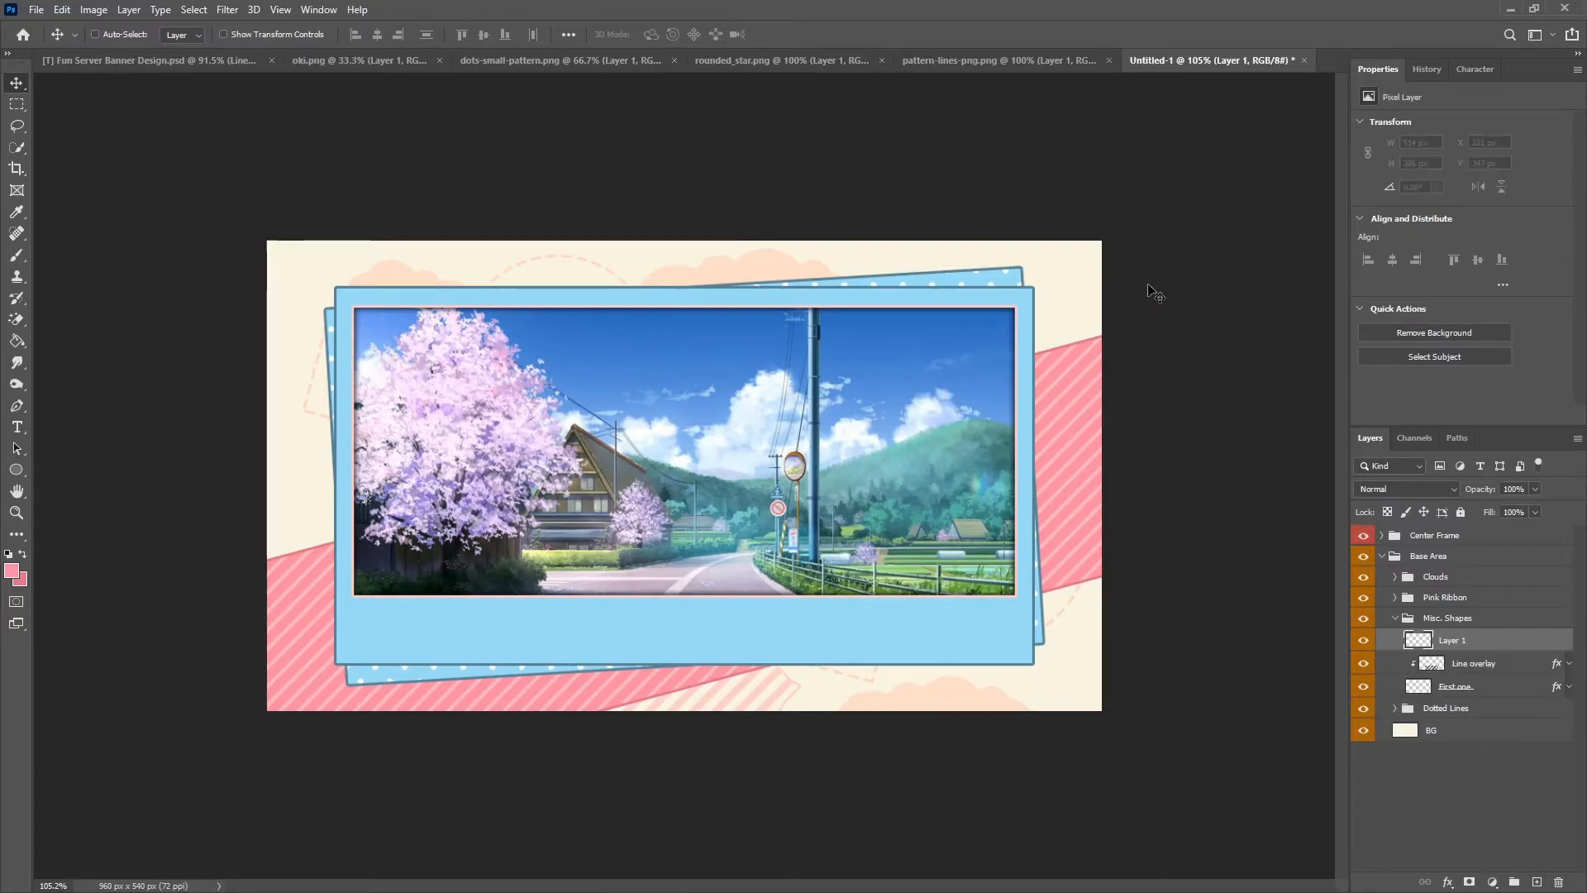
pyautogui.click(15, 406)
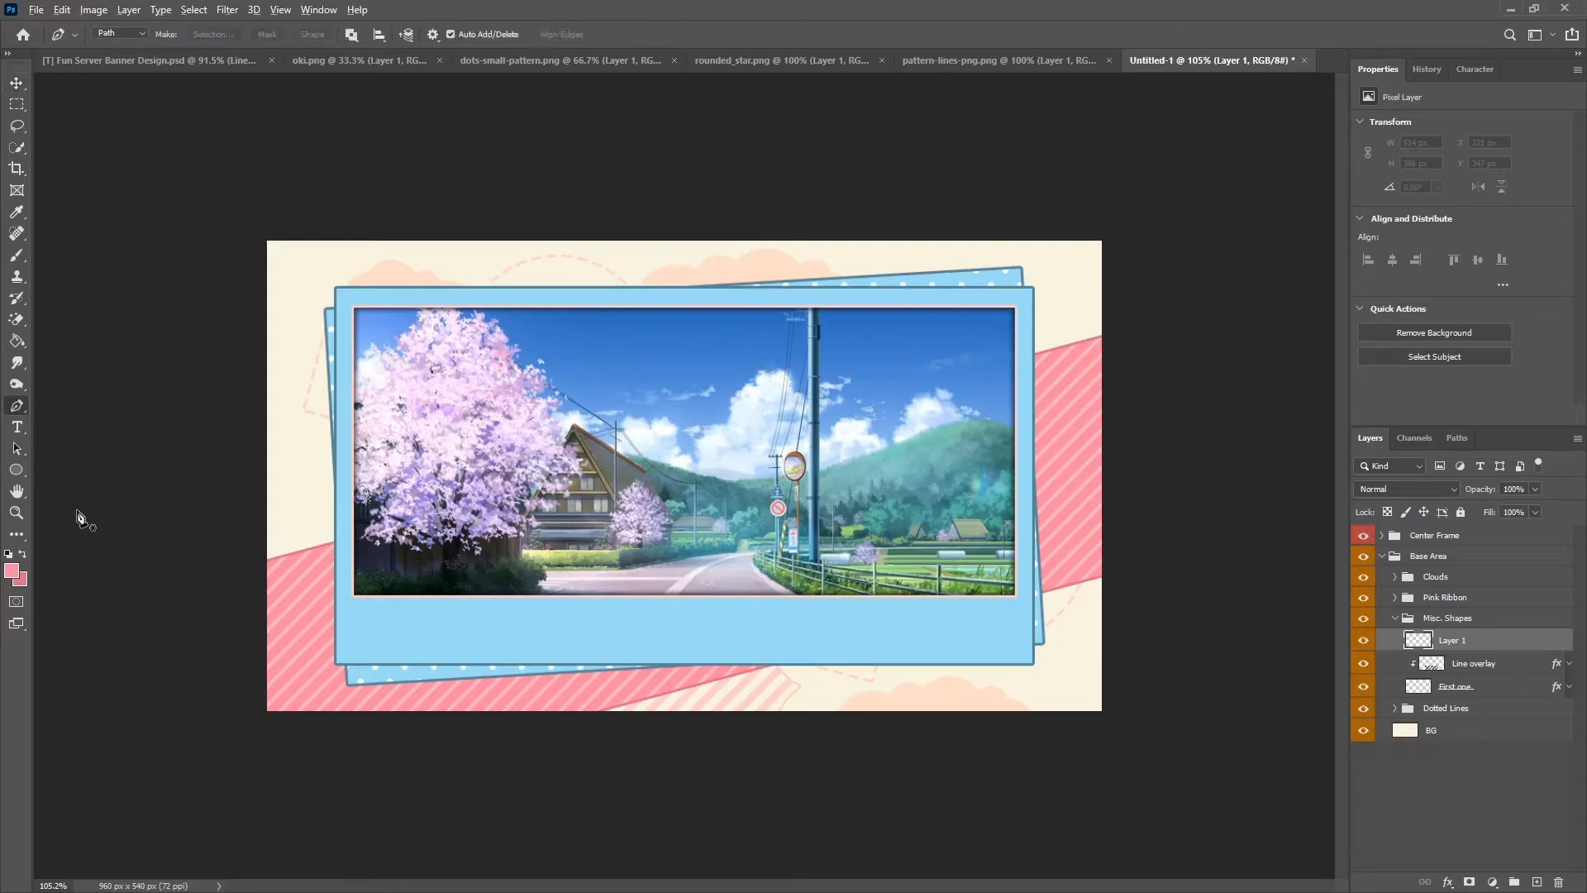
pyautogui.scroll(6, 1170, 277)
pyautogui.moveTo(796, 886); pyautogui.dragTo(896, 884)
pyautogui.scroll(5, 953, 383)
pyautogui.scroll(6, 860, 496)
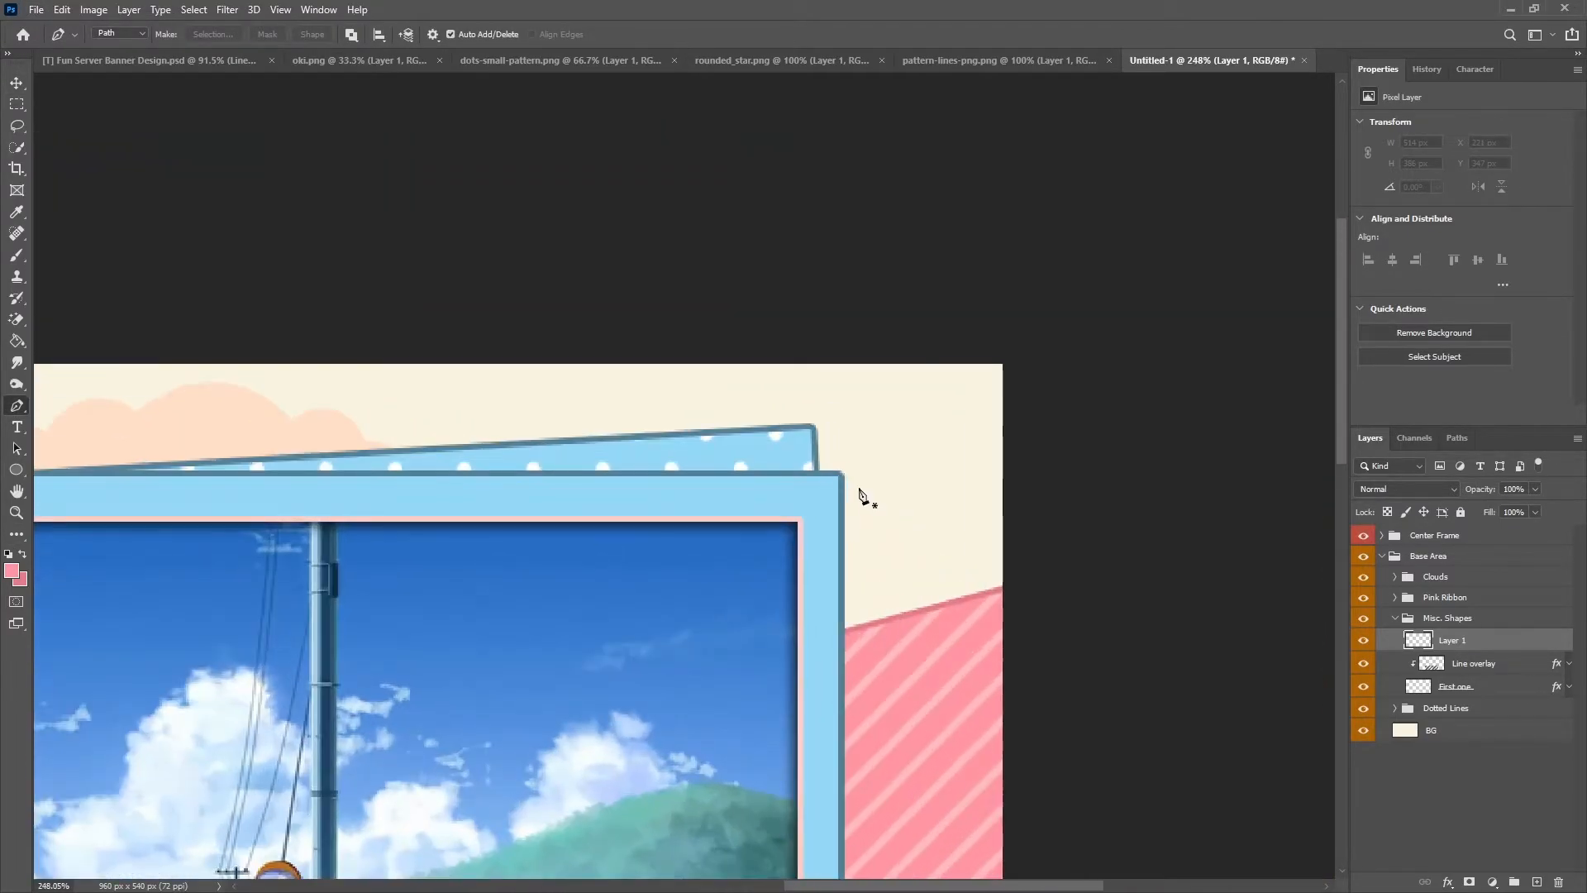
pyautogui.click(838, 519)
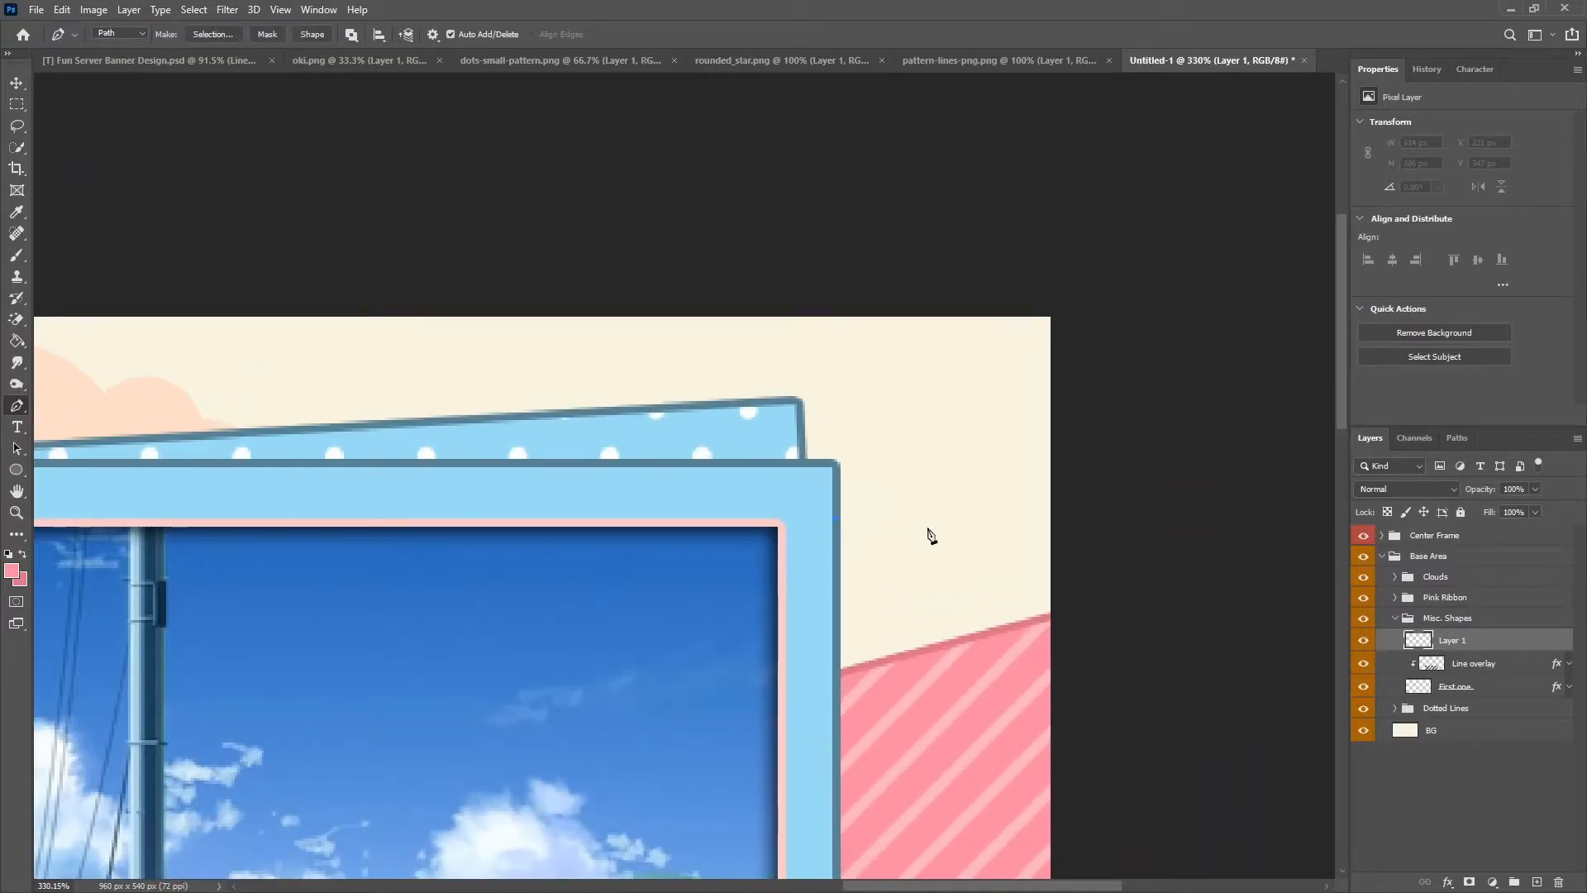
pyautogui.moveTo(966, 460); pyautogui.dragTo(1010, 405)
pyautogui.keyDown('alt'); pyautogui.click(966, 459); pyautogui.keyUp('alt')
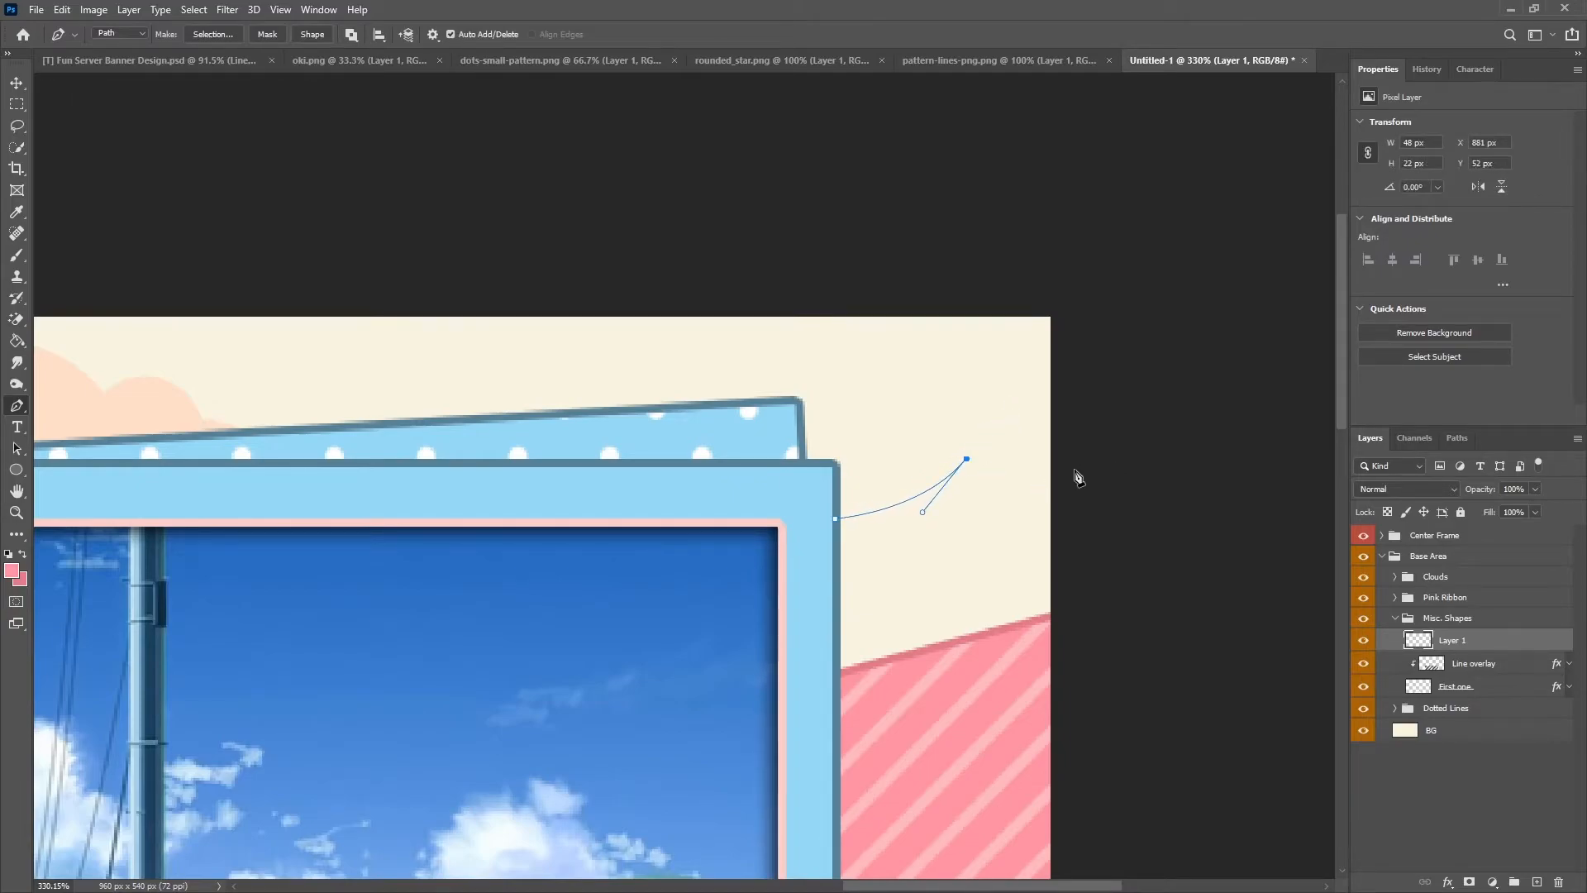
pyautogui.moveTo(1075, 480); pyautogui.dragTo(1136, 472)
pyautogui.keyDown('alt'); pyautogui.click(1076, 480); pyautogui.keyUp('alt')
pyautogui.click(1130, 644)
pyautogui.click(1032, 764)
pyautogui.moveTo(744, 585); pyautogui.dragTo(754, 579)
pyautogui.click(835, 519)
# Convert the path to a selection, fill it with color at 100% opacity in Normal mode, and deselect.
pyautogui.rightClick(972, 560)
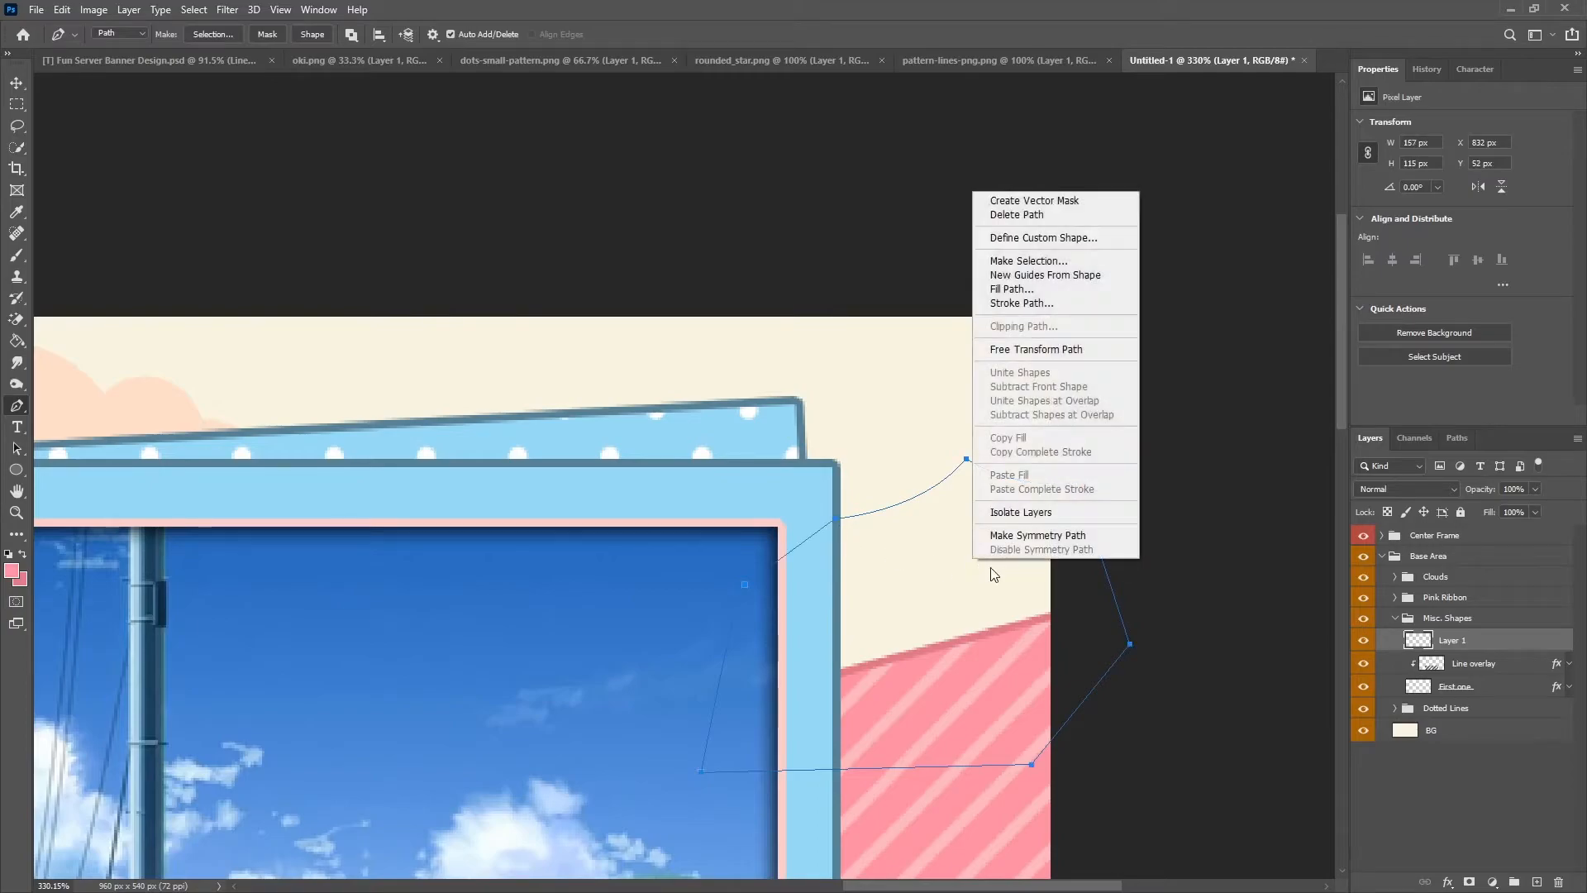
pyautogui.click(1018, 260)
pyautogui.click(877, 243)
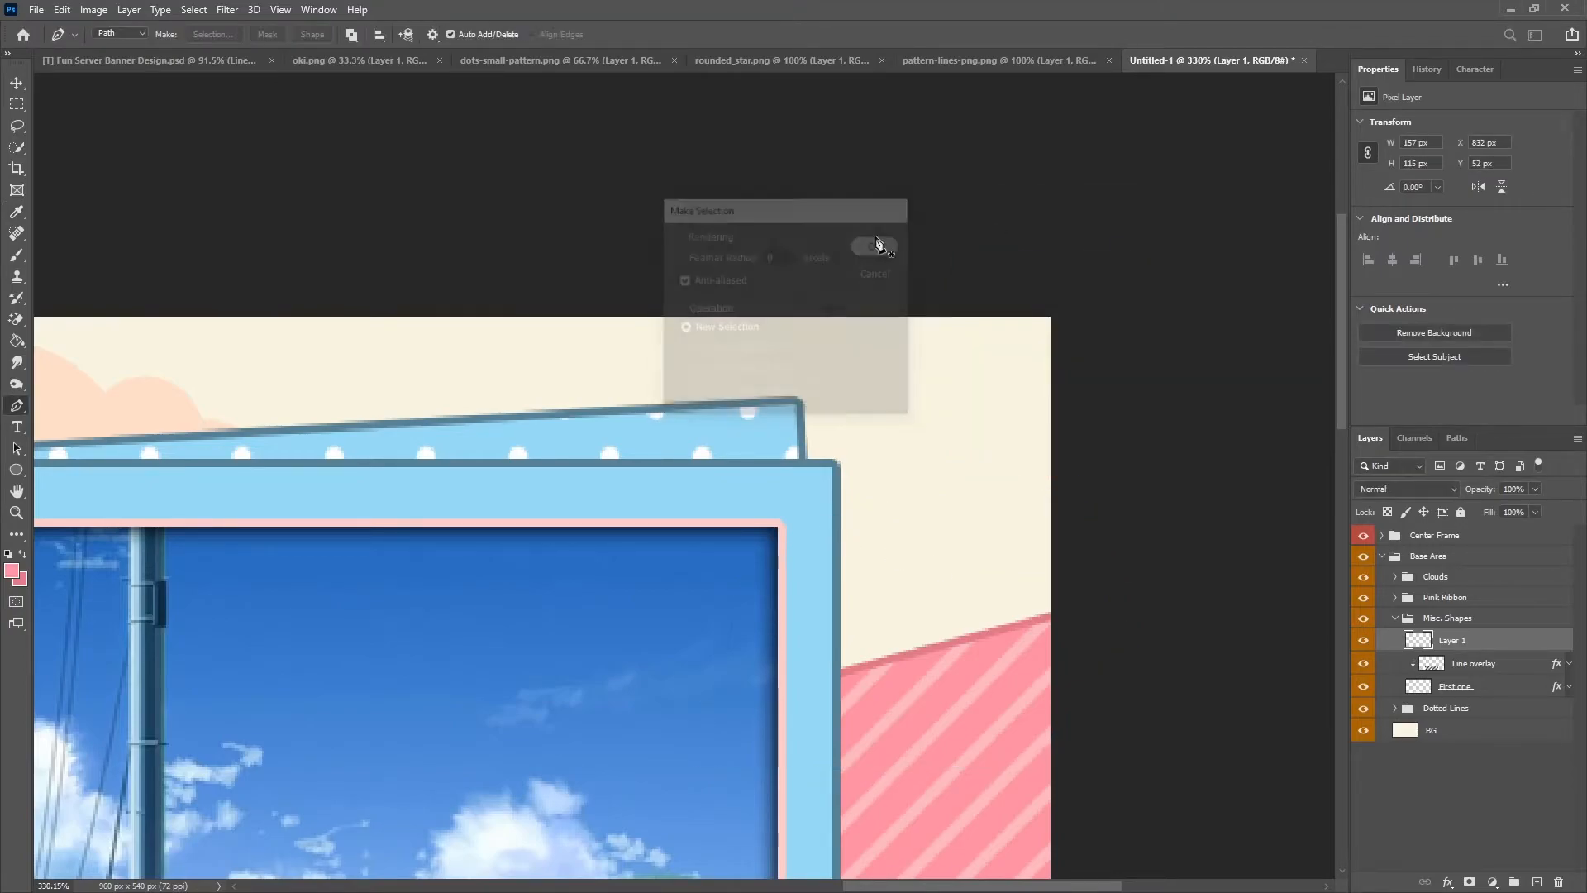
pyautogui.hotkey('shift', 'F5')
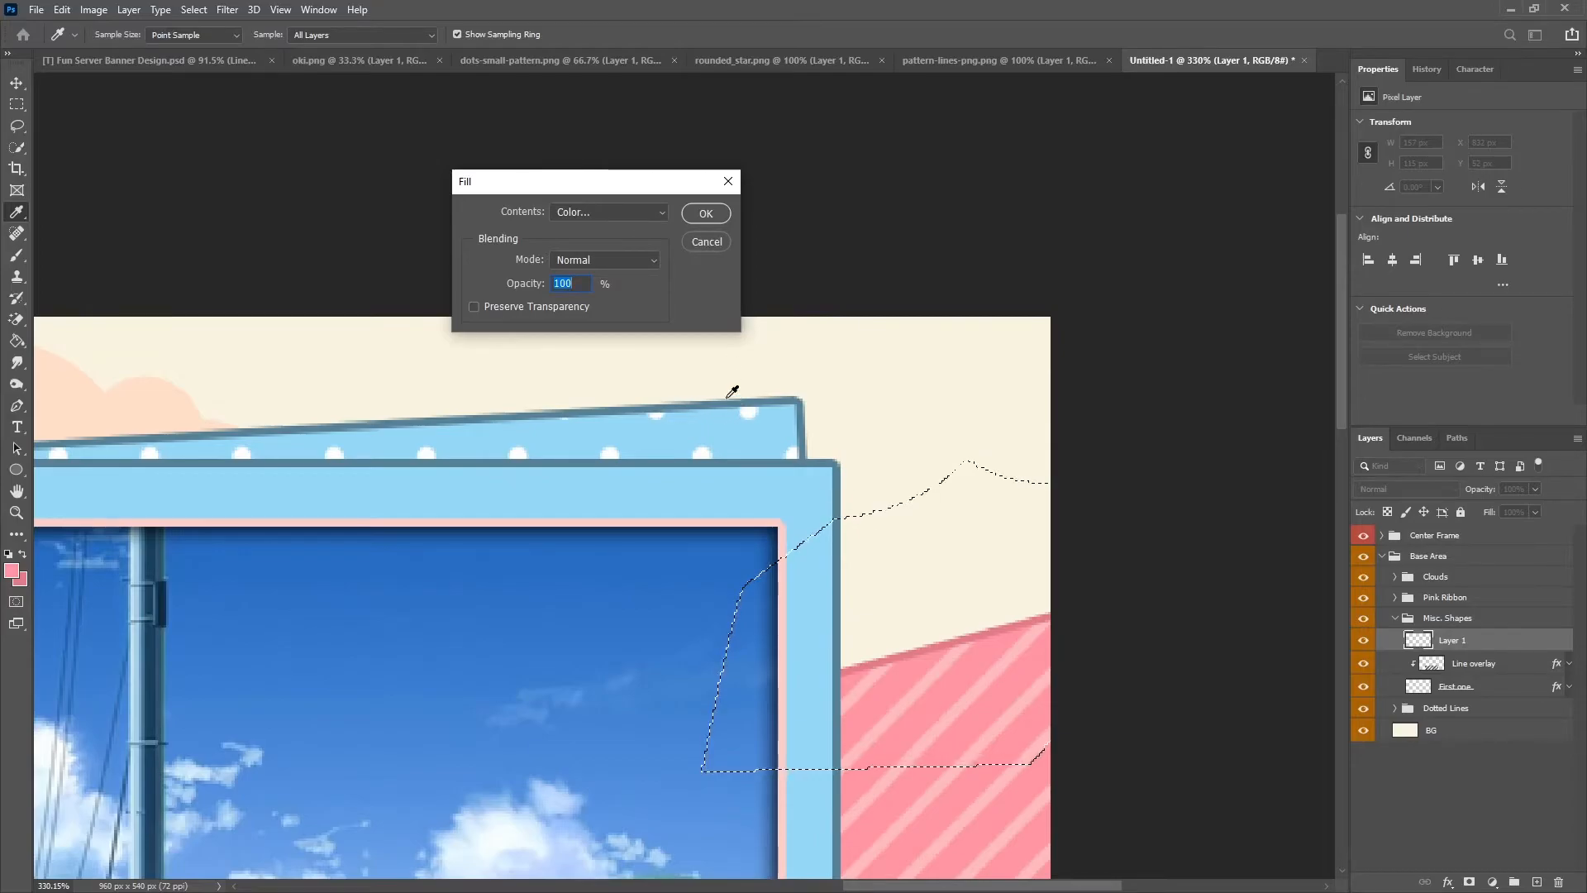
pyautogui.click(707, 213)
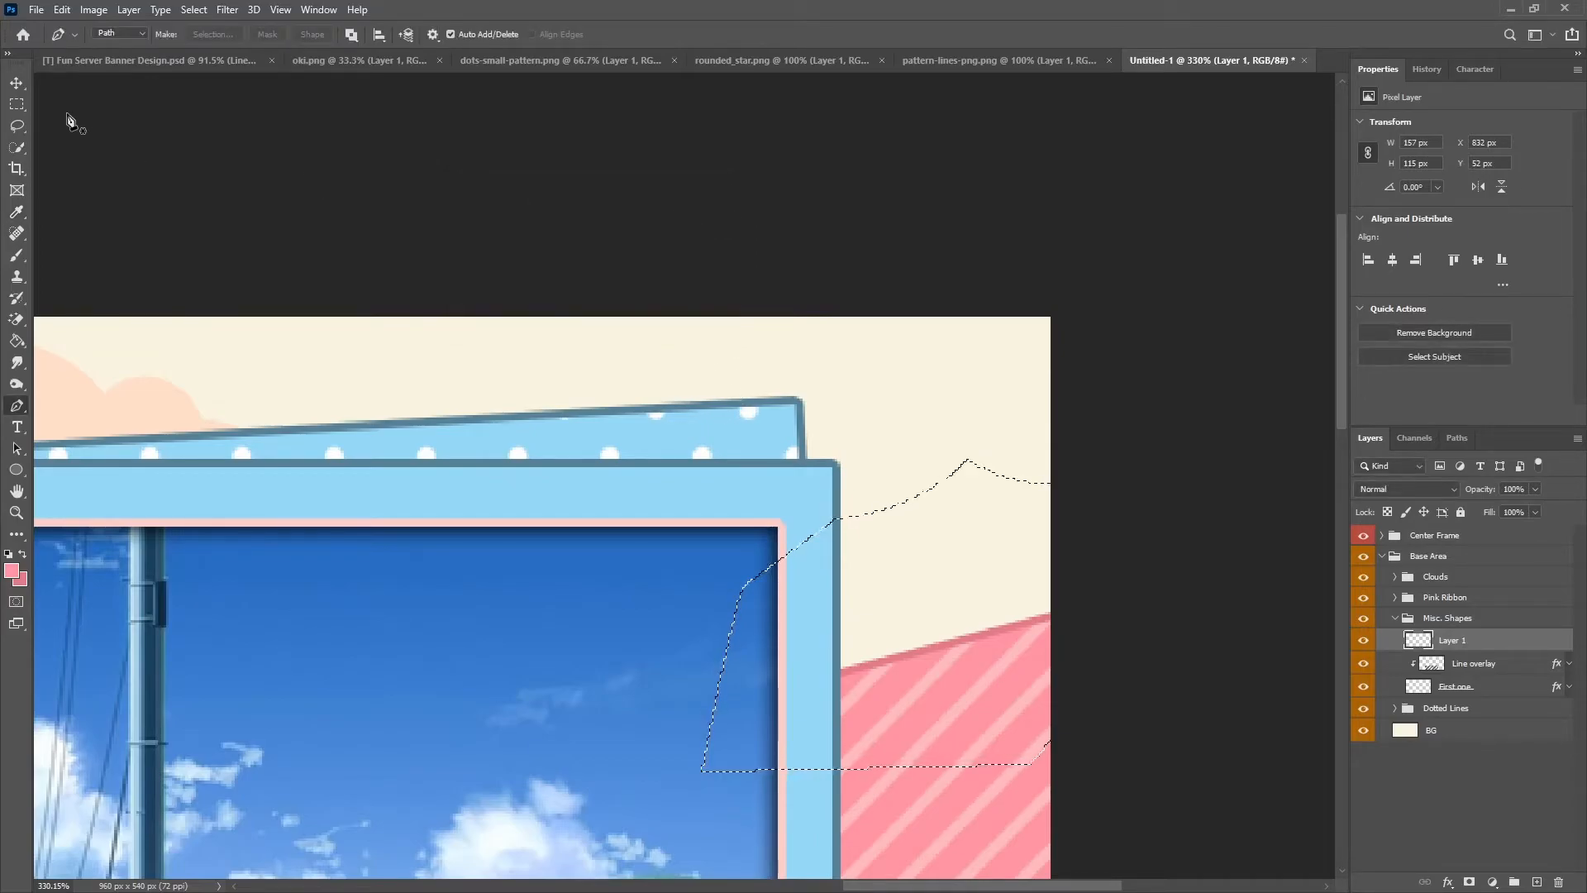
pyautogui.click(16, 104)
pyautogui.rightClick(997, 546)
pyautogui.click(1030, 553)
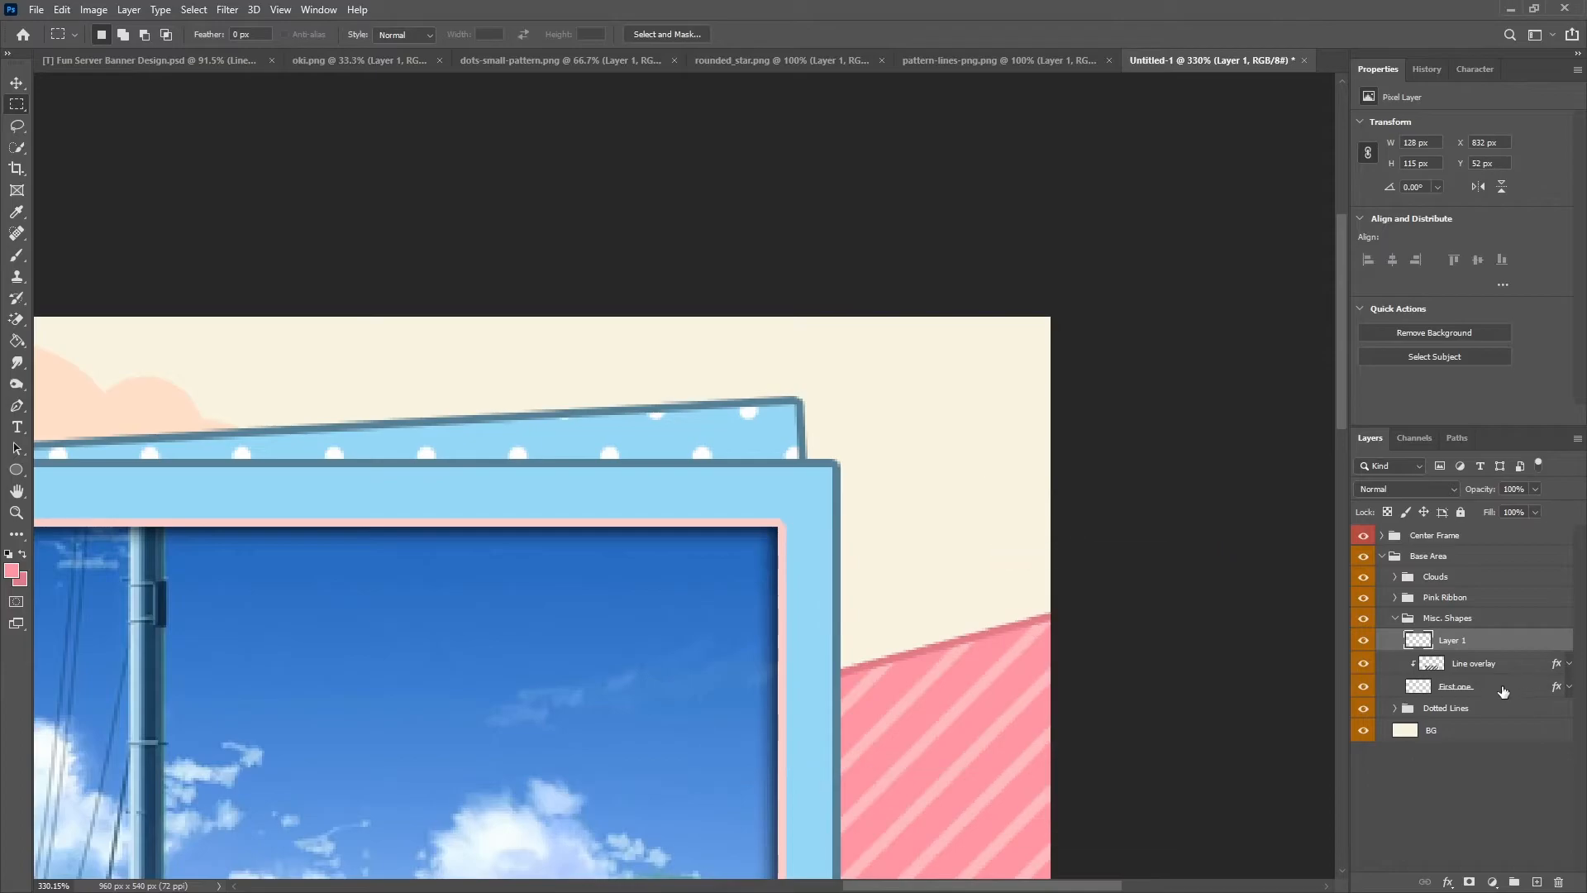
# Copy the layer style from First one and paste it onto the new shape on Layer 1.
pyautogui.click(1486, 695)
pyautogui.rightClick(1486, 696)
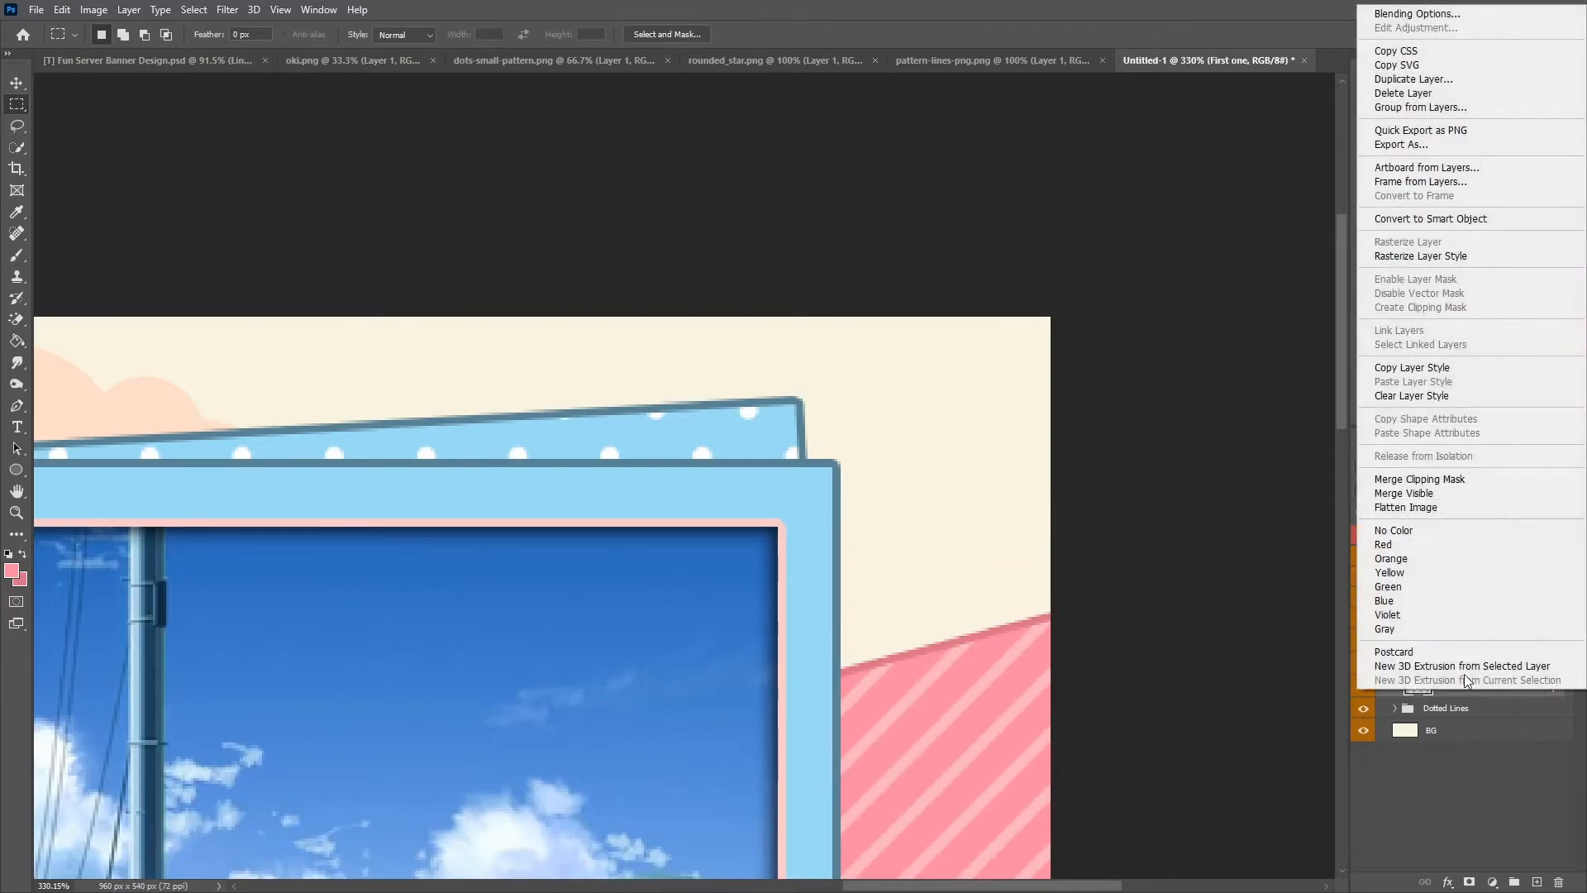
pyautogui.click(1392, 371)
pyautogui.rightClick(1452, 637)
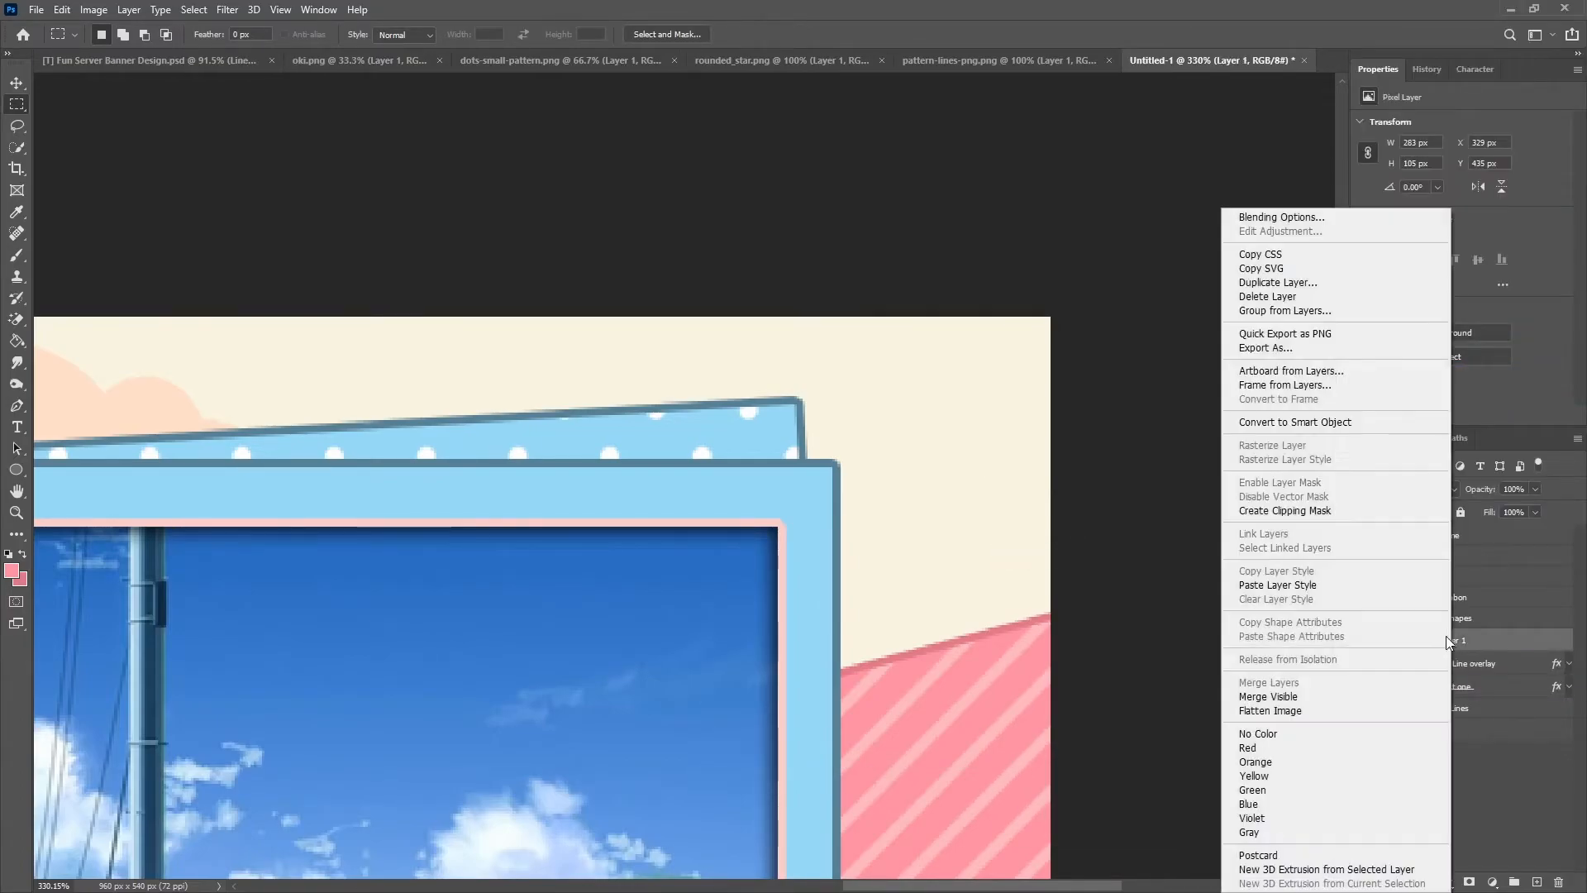
pyautogui.click(1405, 585)
# Duplicate the Line overlay layer, move the copy above Layer 1, and clip it to that shape.
pyautogui.click(1473, 703)
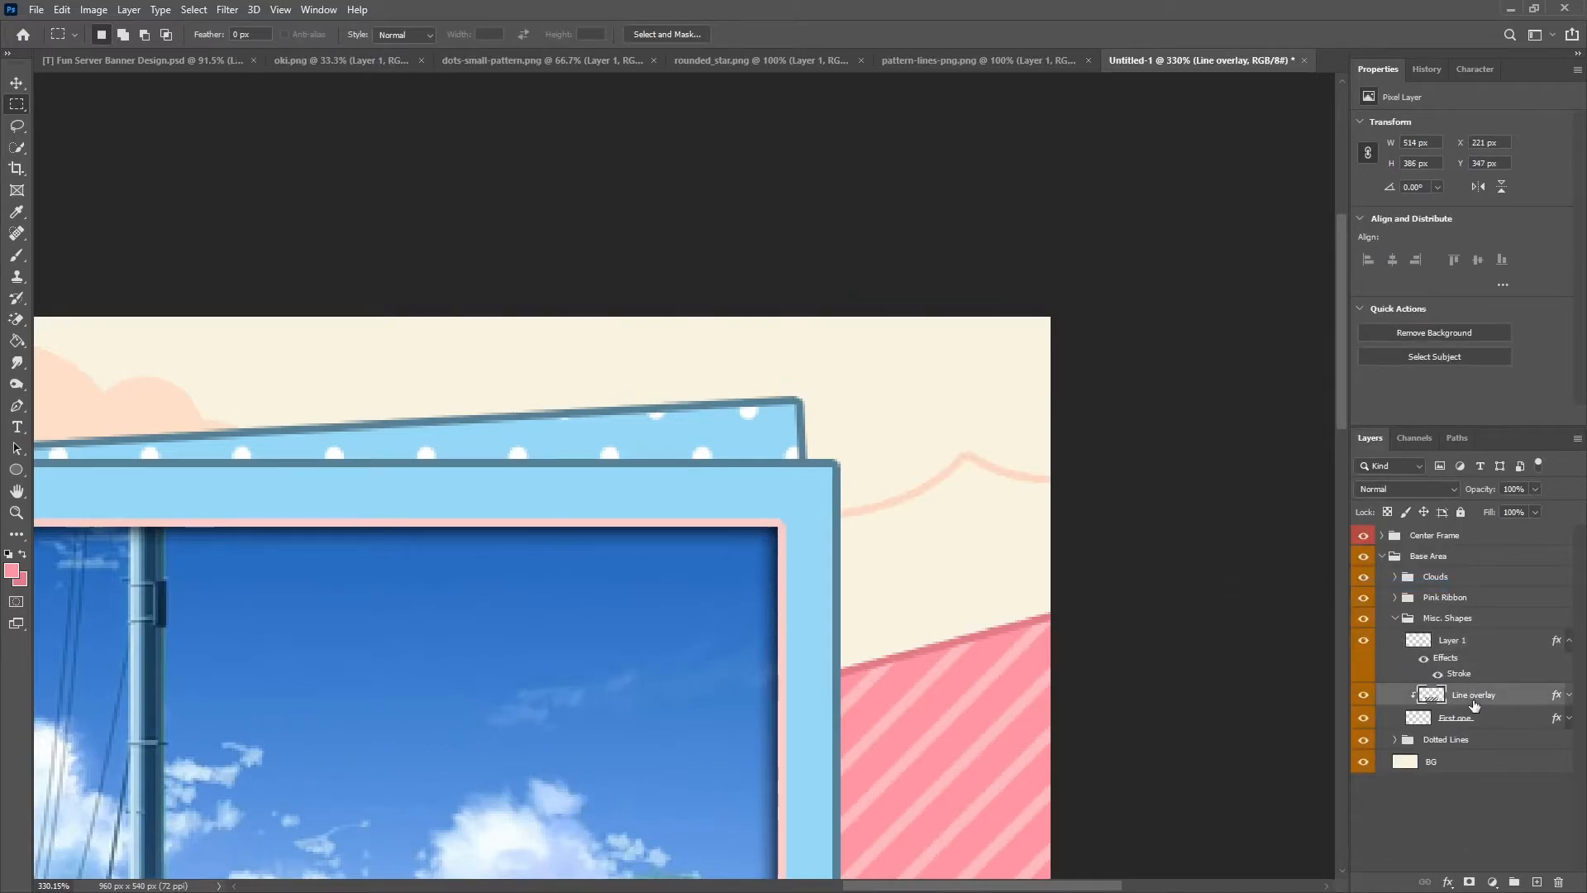
pyautogui.hotkey('ctrl', 'j')
pyautogui.hotkey('ctrl', ']')
pyautogui.keyDown('alt'); pyautogui.click(1468, 652); pyautogui.keyUp('alt')
# Move the copied stripes over the upper right shape, to X 520 px and Y 44 px.
pyautogui.click(16, 83)
pyautogui.scroll(-5, 344, 447)
pyautogui.moveTo(398, 736); pyautogui.dragTo(837, 346)
pyautogui.moveTo(840, 334); pyautogui.dragTo(846, 335)
pyautogui.scroll(8, 642, 476)
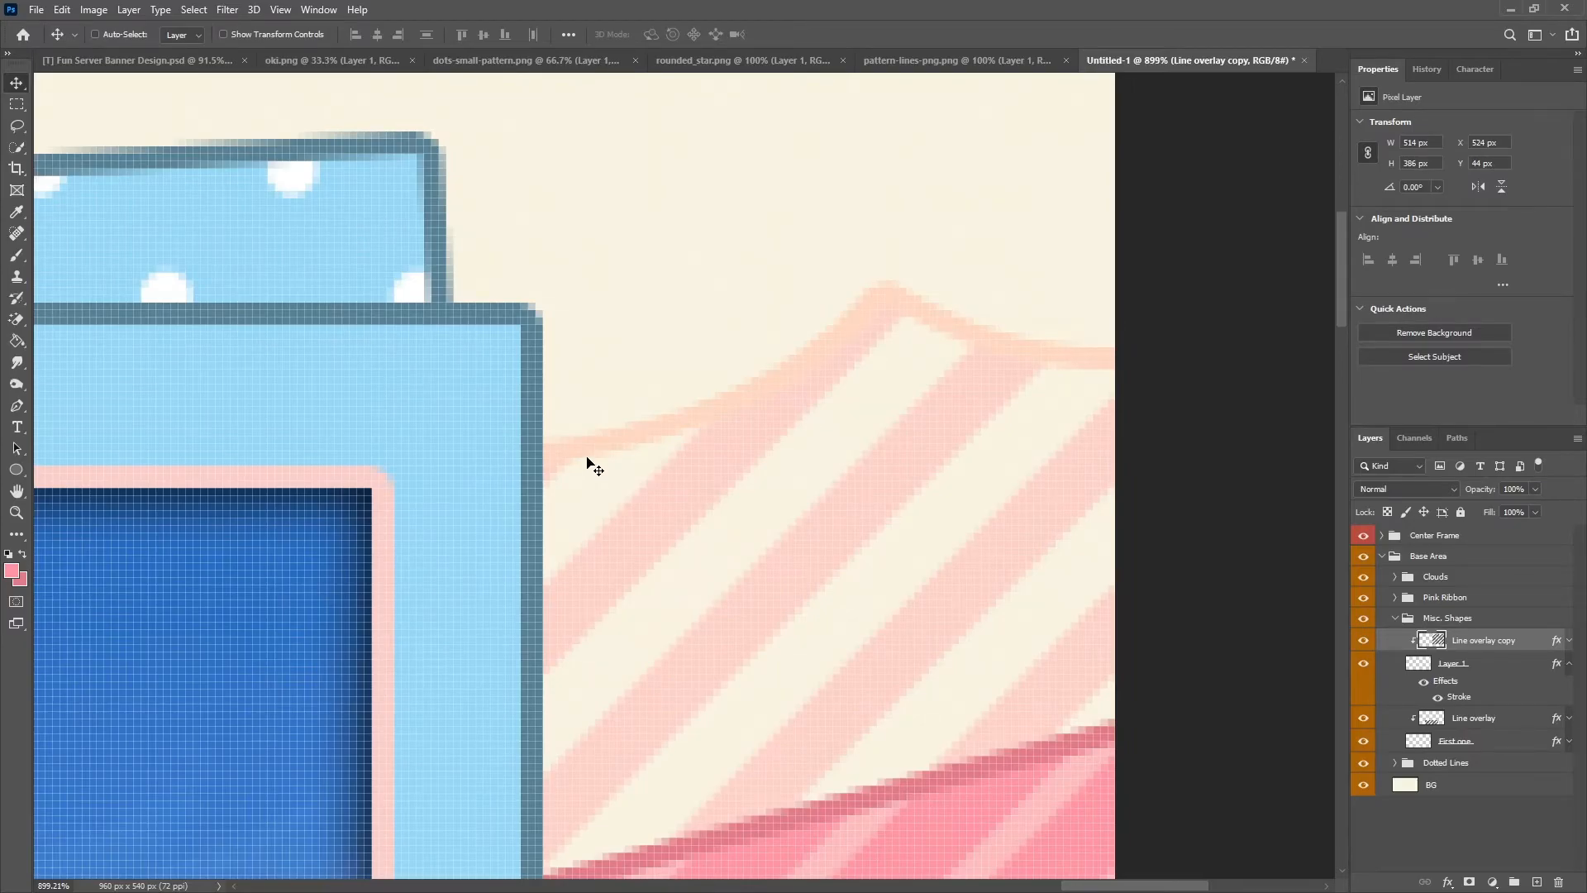
pyautogui.press('Left')
pyautogui.press('Left')
pyautogui.press('Left')
pyautogui.press('Left')
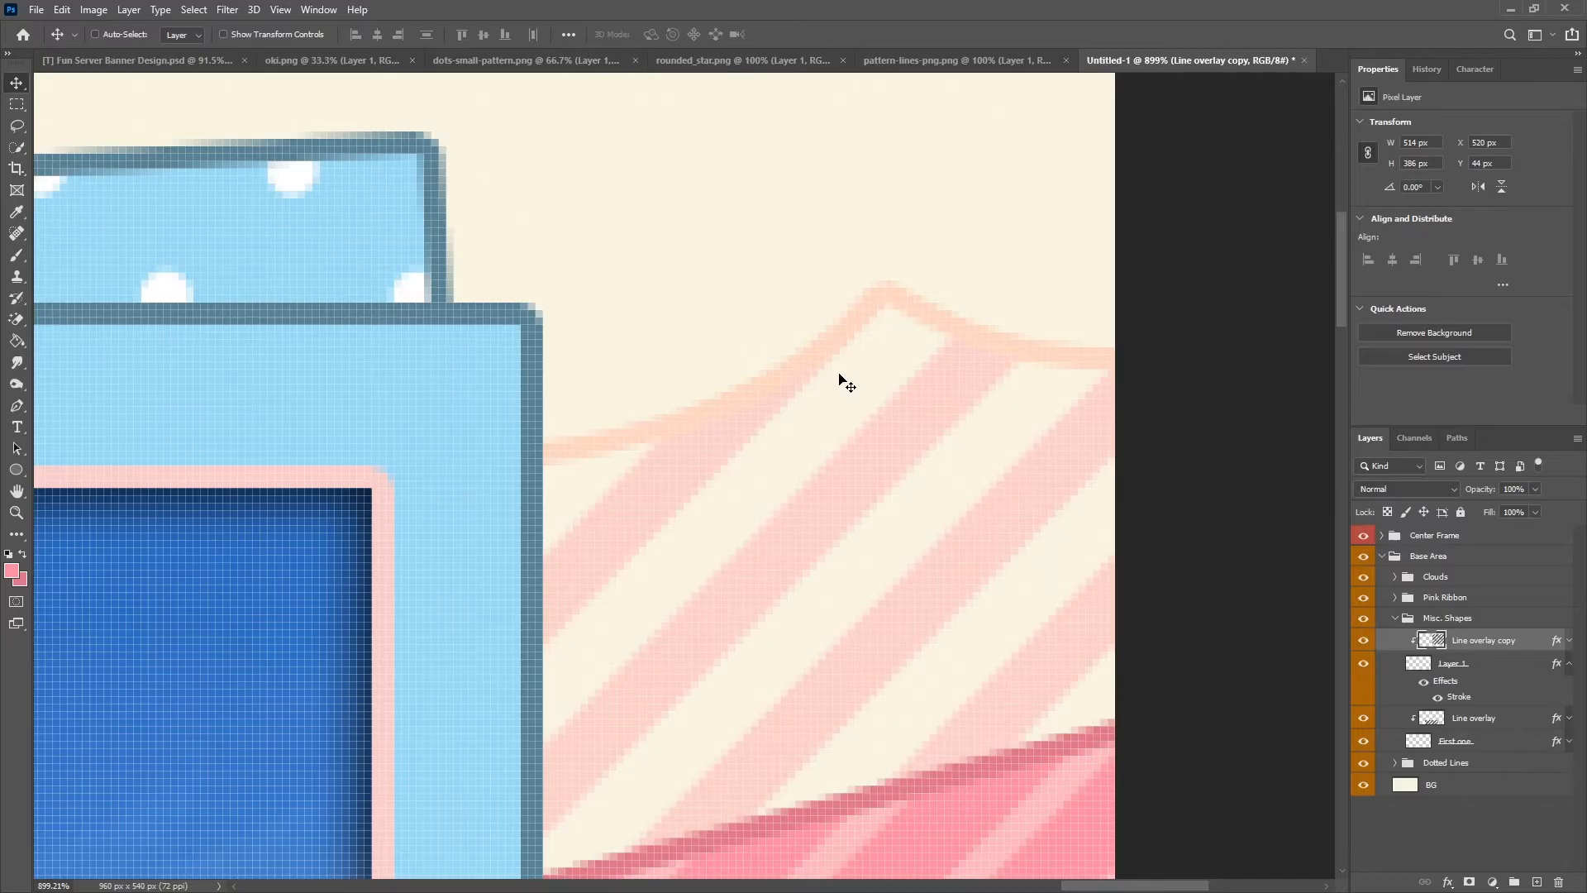
# Rename the upper right shape's layer to "Second One" and collapse its effects list.
pyautogui.keyDown('ctrl'); pyautogui.click(839, 376); pyautogui.keyUp('ctrl')
pyautogui.scroll(-5, 837, 372)
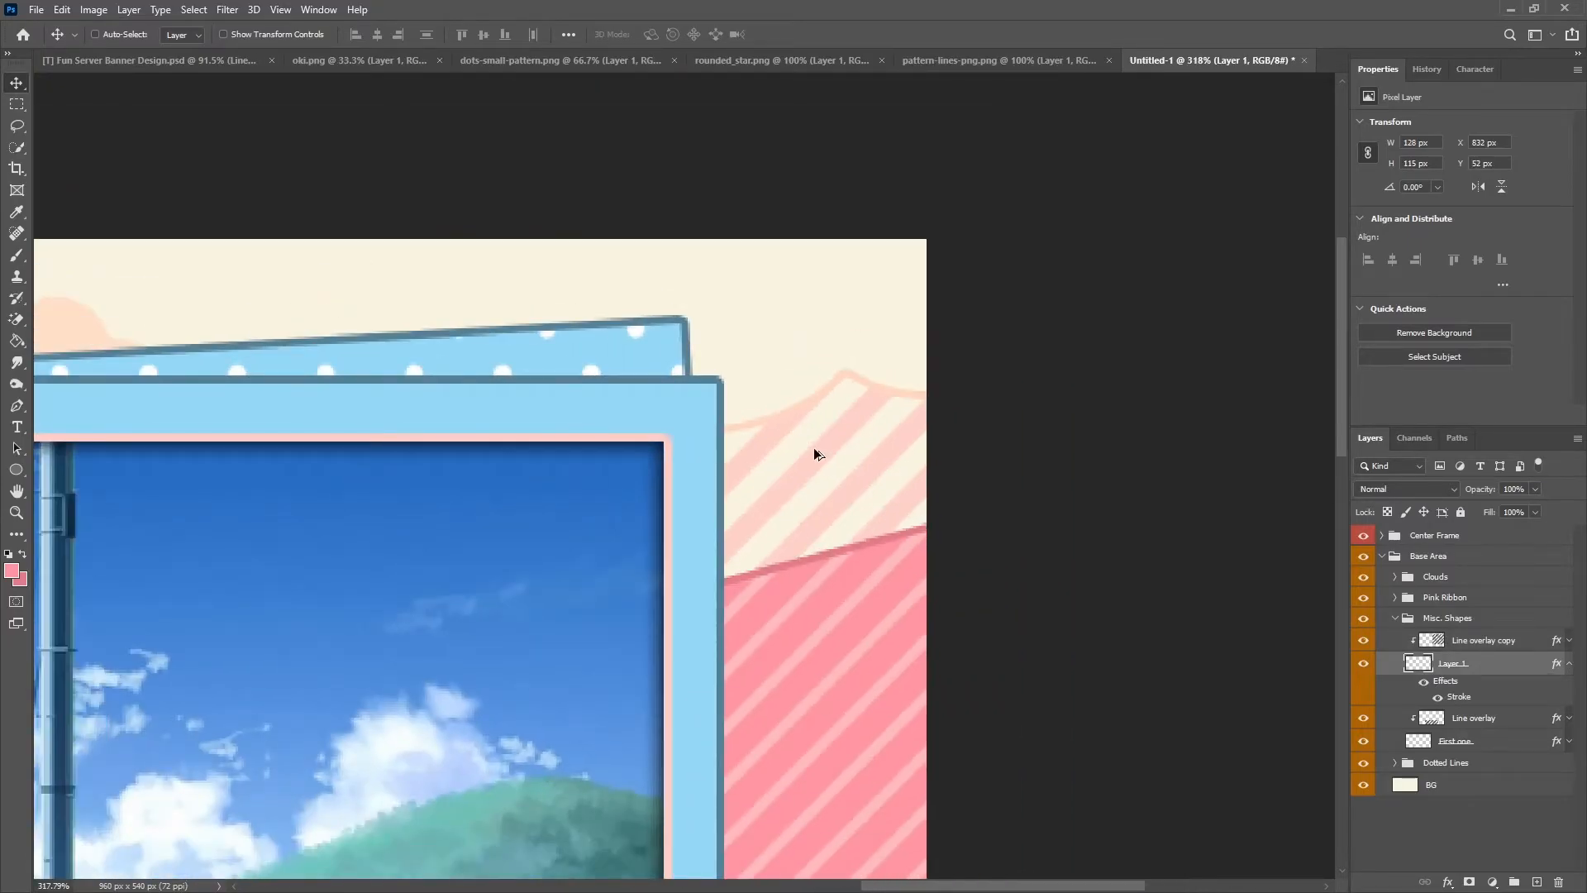
pyautogui.scroll(-4, 814, 448)
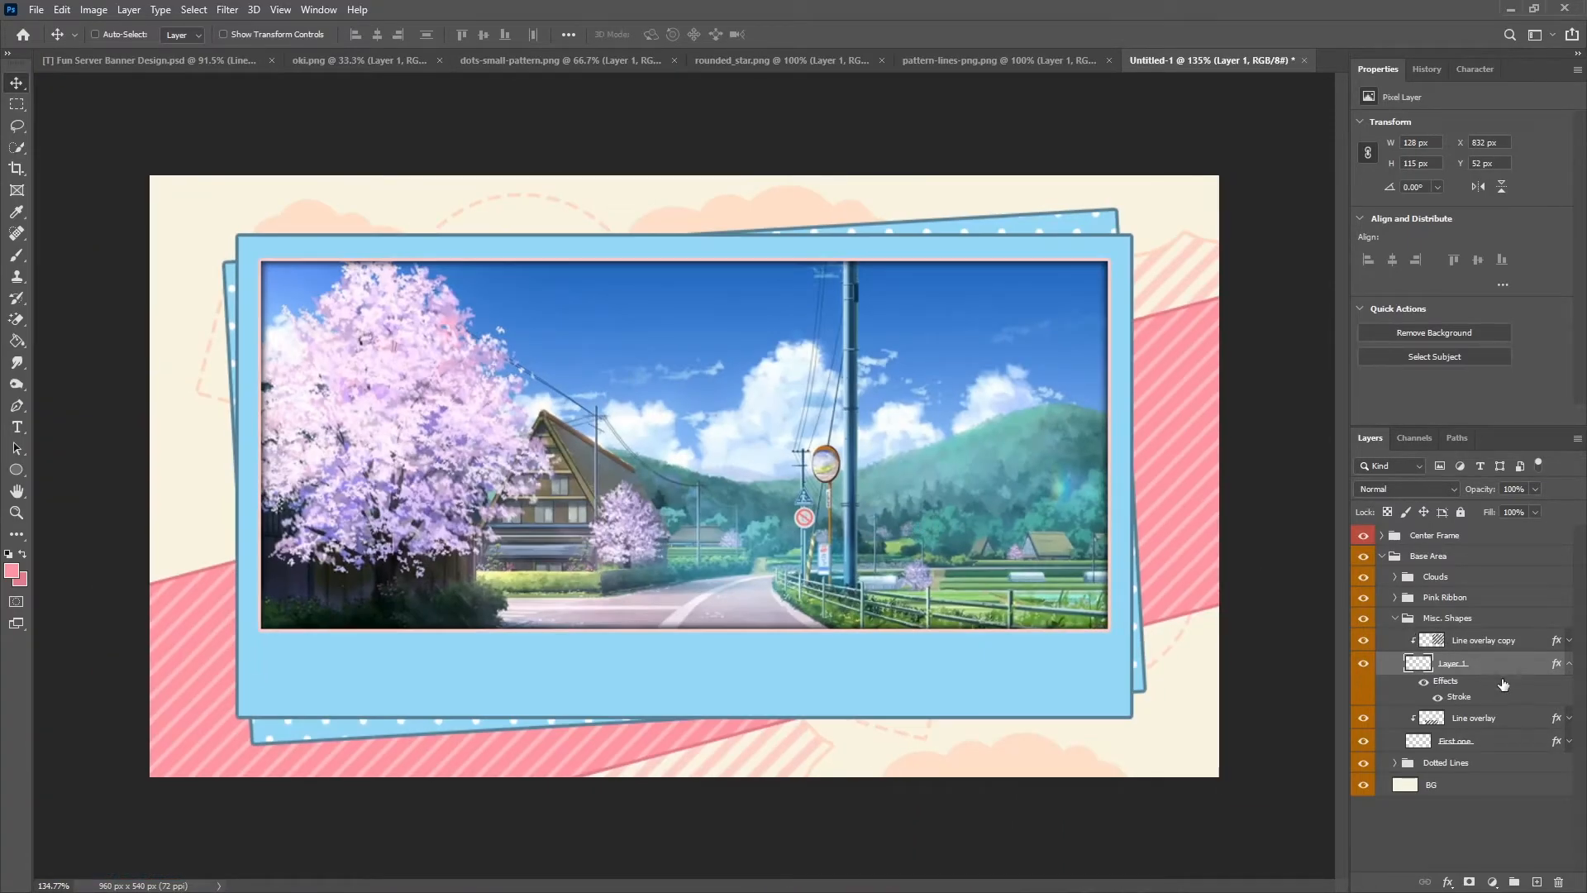
pyautogui.doubleClick(1461, 666)
pyautogui.write('Second One')
pyautogui.press('Return')
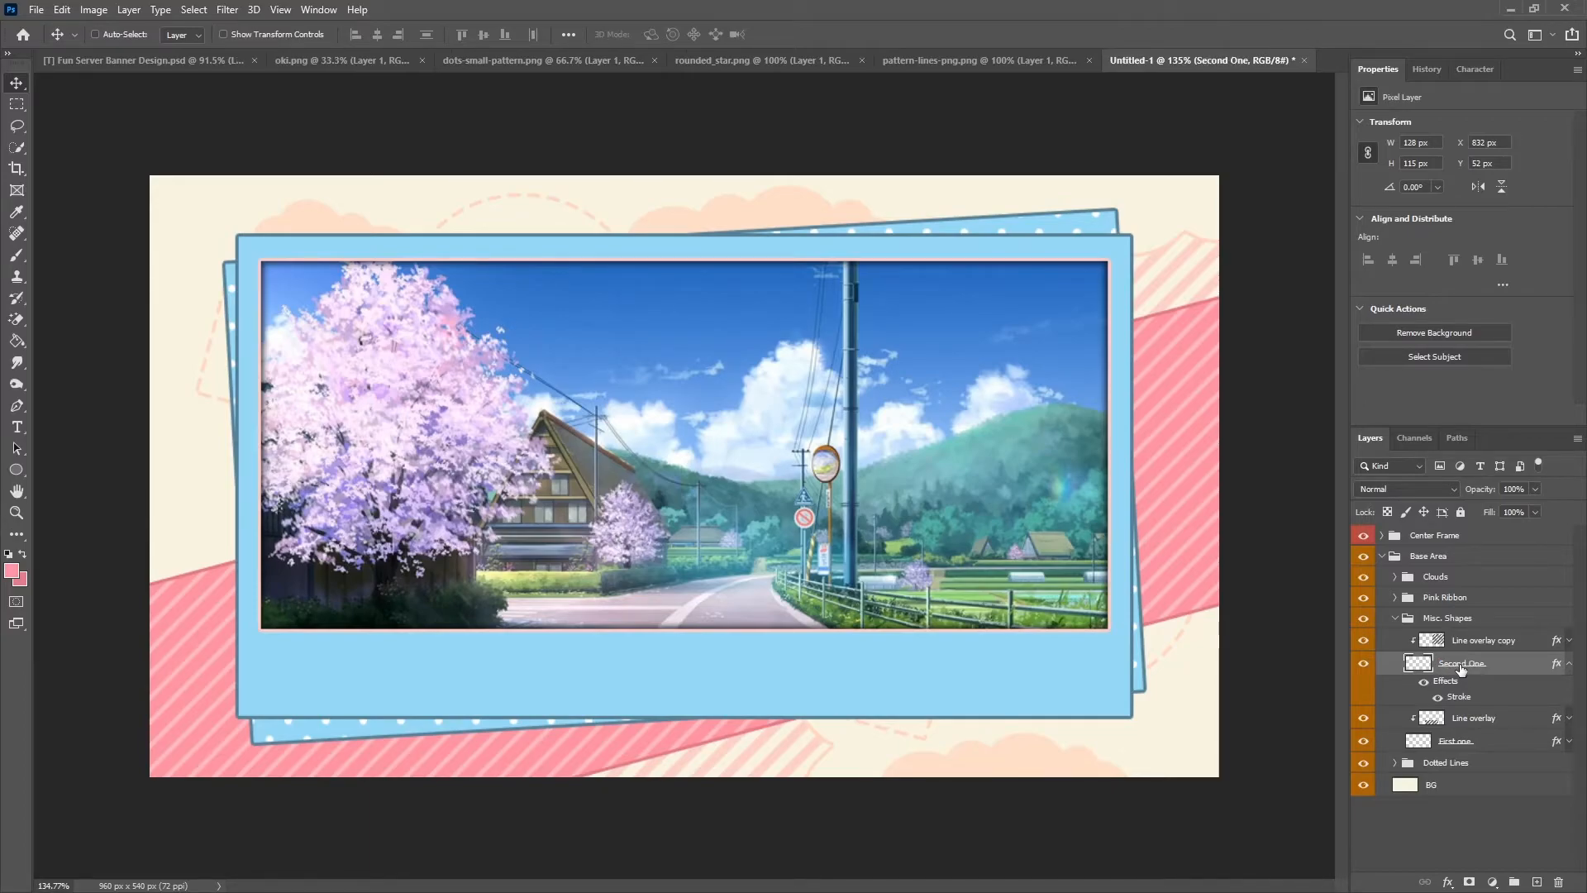
pyautogui.click(1571, 666)
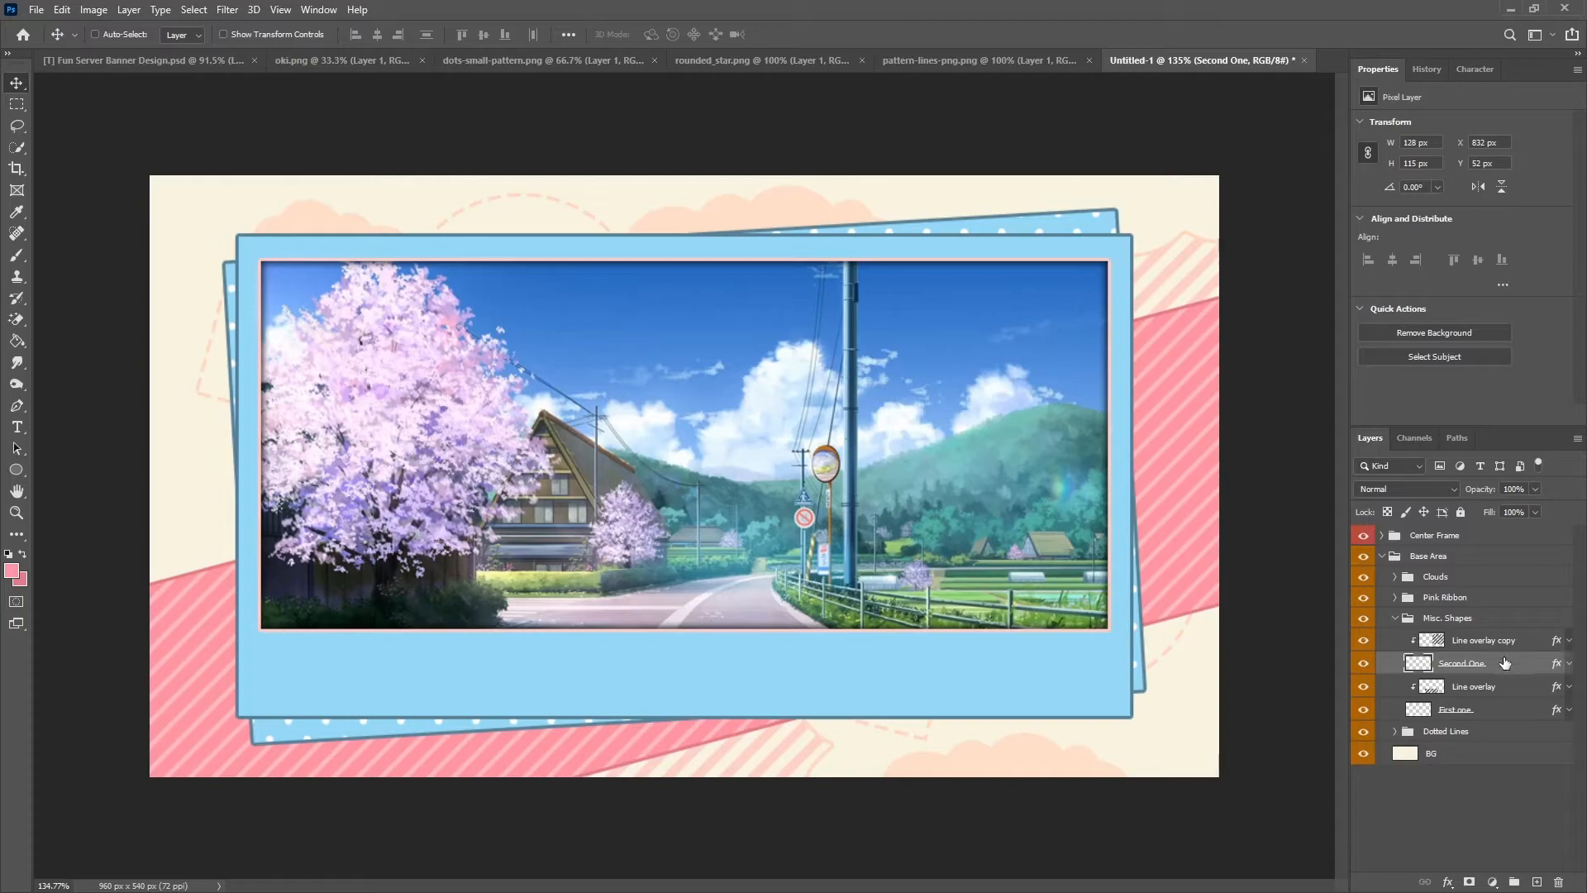
# On a new layer above Line overlay copy, draw a closed curved-peak Pen path about 161 × 168 px across the canvas's left edge.
pyautogui.click(1505, 644)
pyautogui.click(1536, 881)
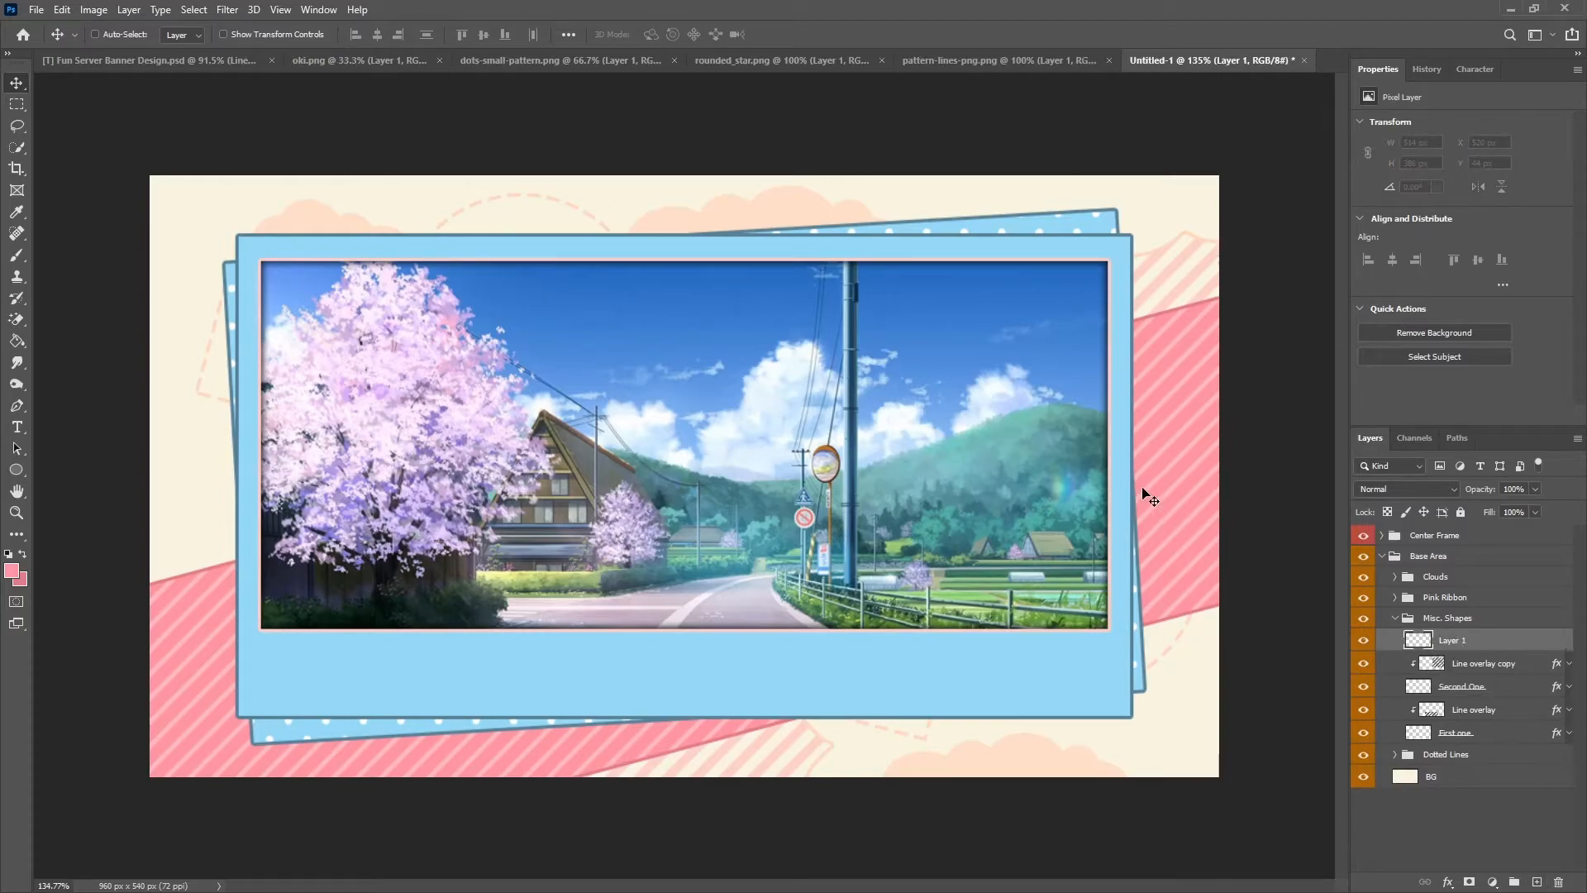
pyautogui.scroll(5, 70, 451)
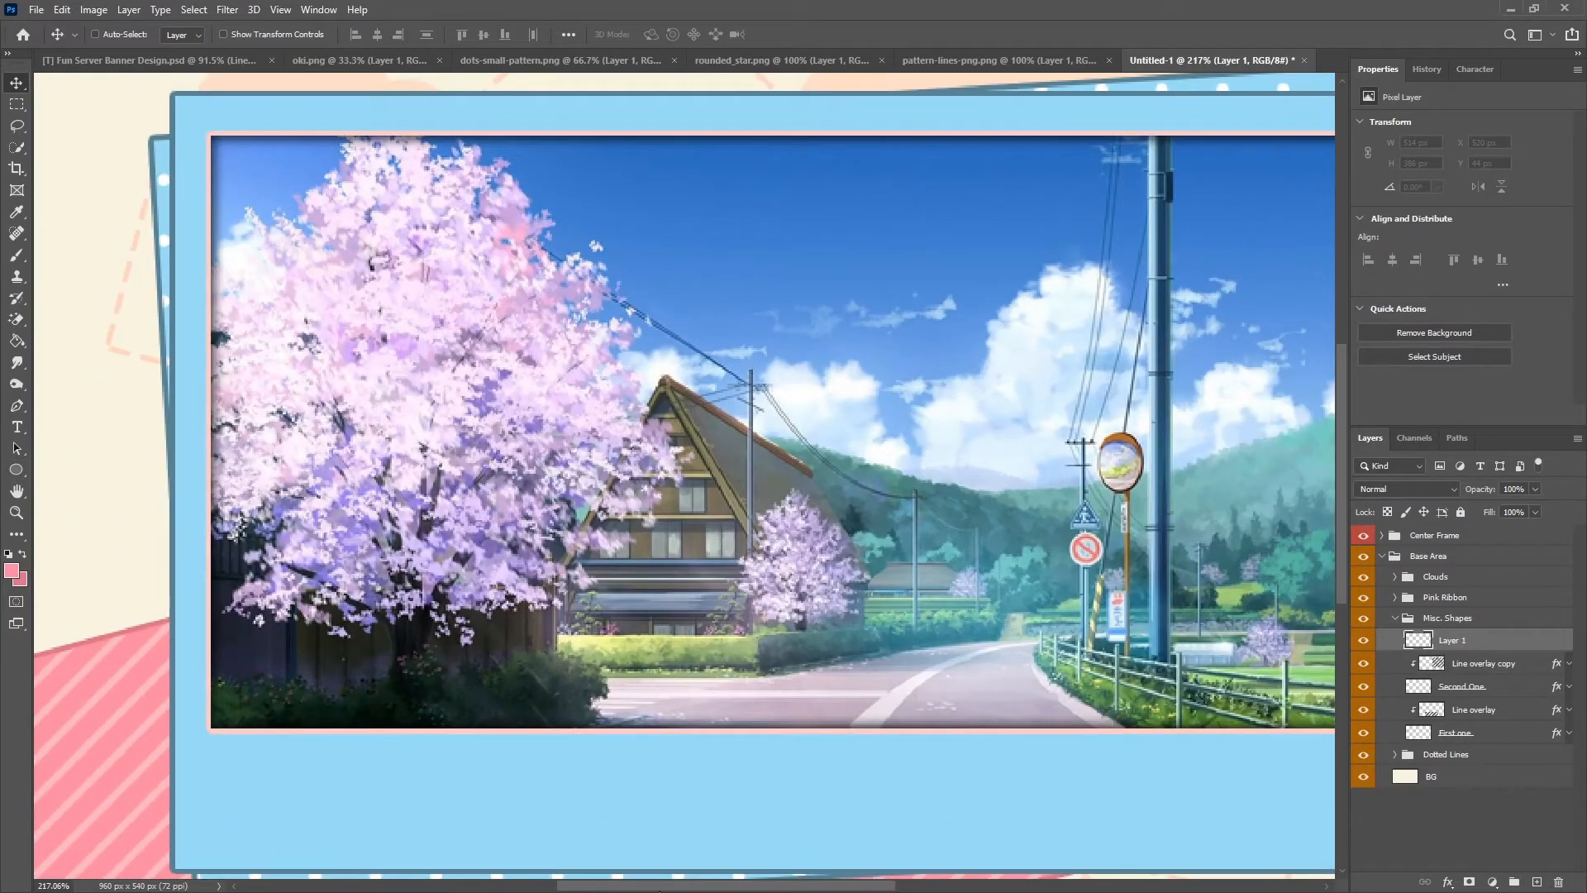
pyautogui.moveTo(658, 889); pyautogui.dragTo(536, 884)
pyautogui.click(18, 408)
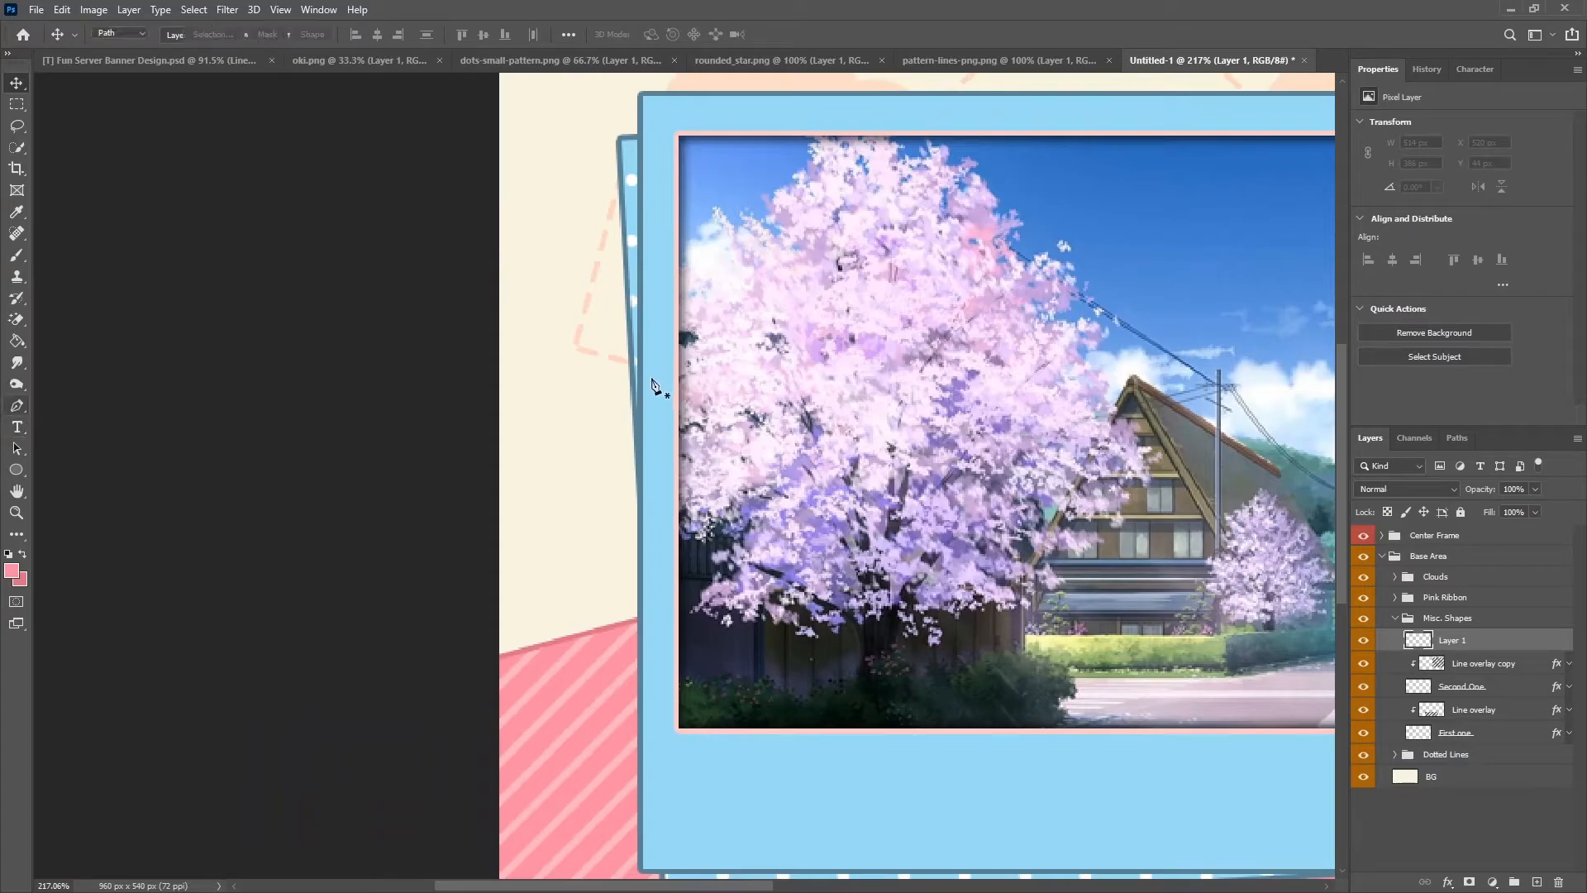
pyautogui.scroll(4, 642, 387)
pyautogui.scroll(-1, 673, 378)
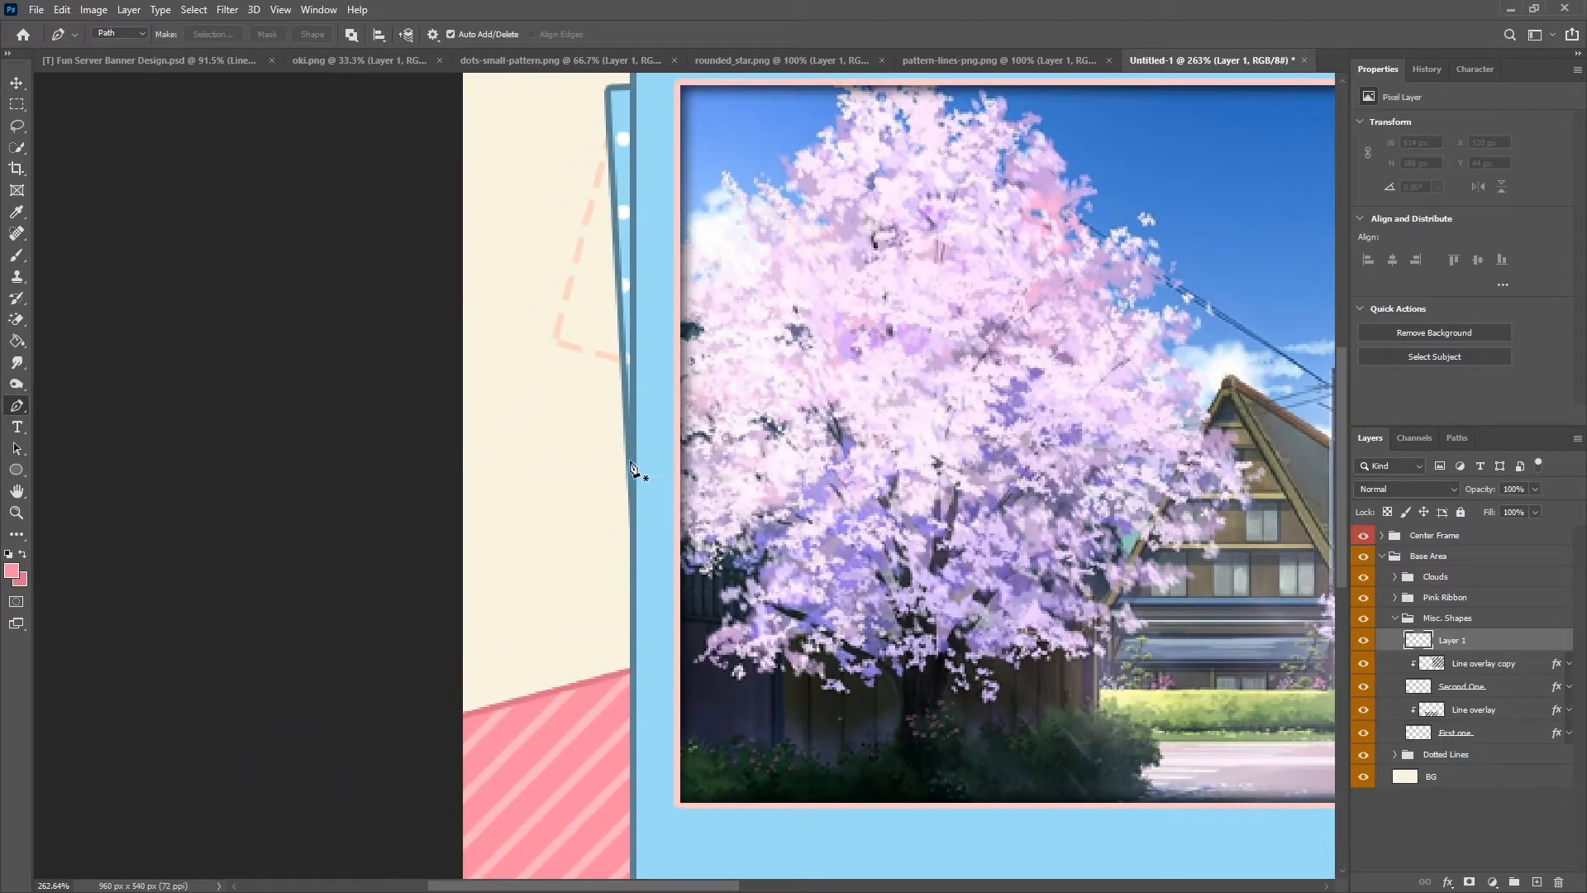
pyautogui.click(630, 452)
pyautogui.moveTo(539, 403); pyautogui.dragTo(422, 425)
pyautogui.keyDown('alt'); pyautogui.click(456, 426); pyautogui.keyUp('alt')
pyautogui.click(387, 511)
pyautogui.click(369, 747)
pyautogui.click(515, 767)
pyautogui.click(719, 714)
pyautogui.click(701, 492)
pyautogui.click(629, 452)
# Turn the closed curved-peak path into a selection, fill it with solid colour on Layer 1, and deselect.
pyautogui.rightClick(523, 504)
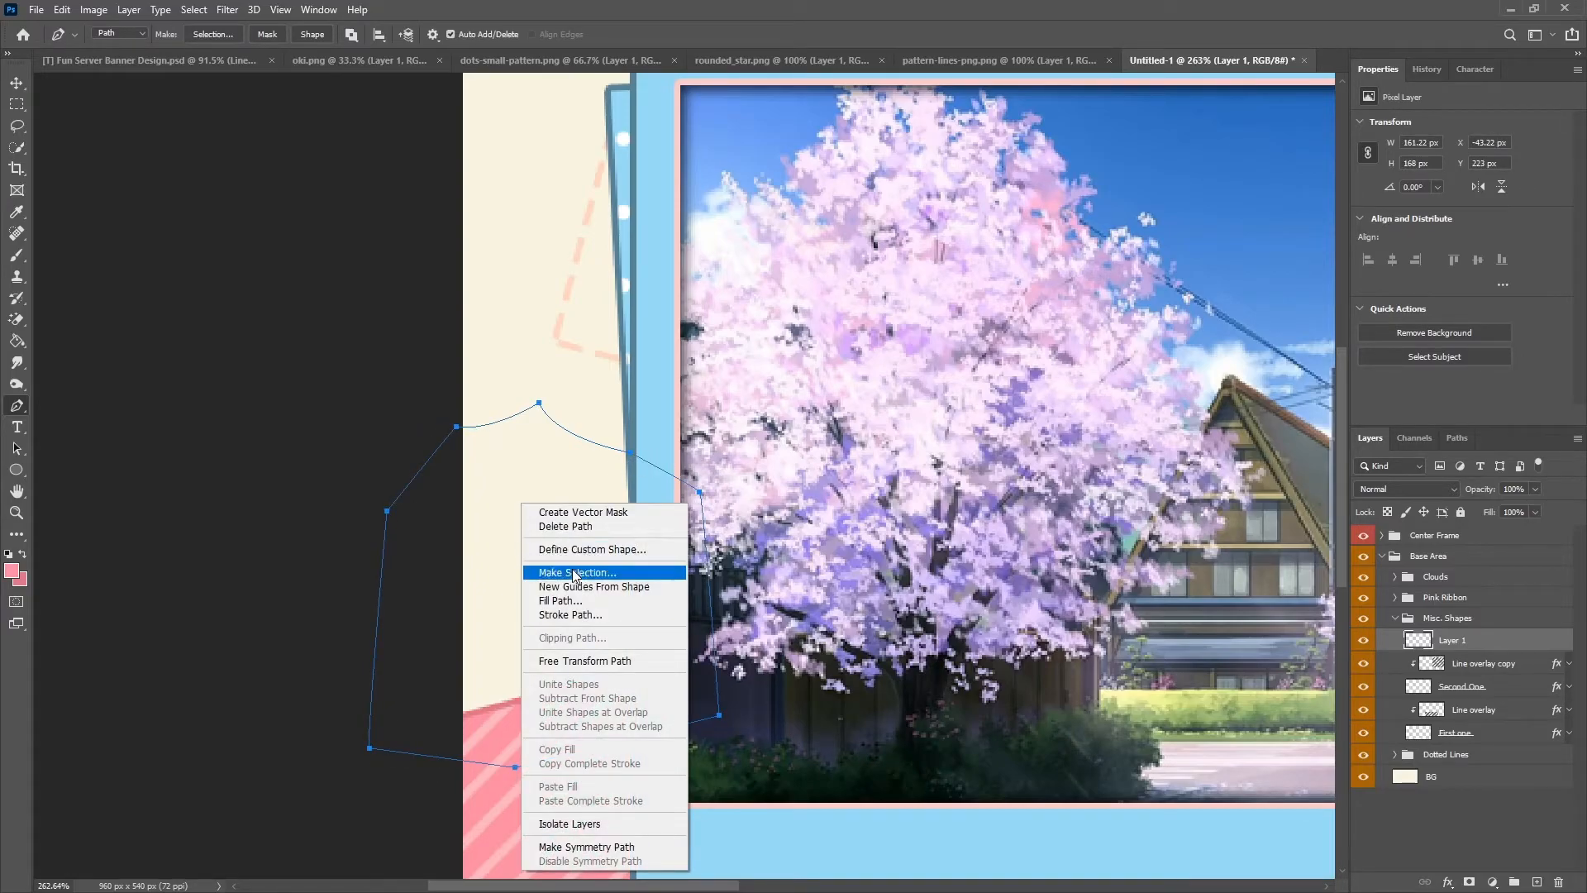
pyautogui.click(574, 572)
pyautogui.click(870, 241)
pyautogui.hotkey('shift', 'F5')
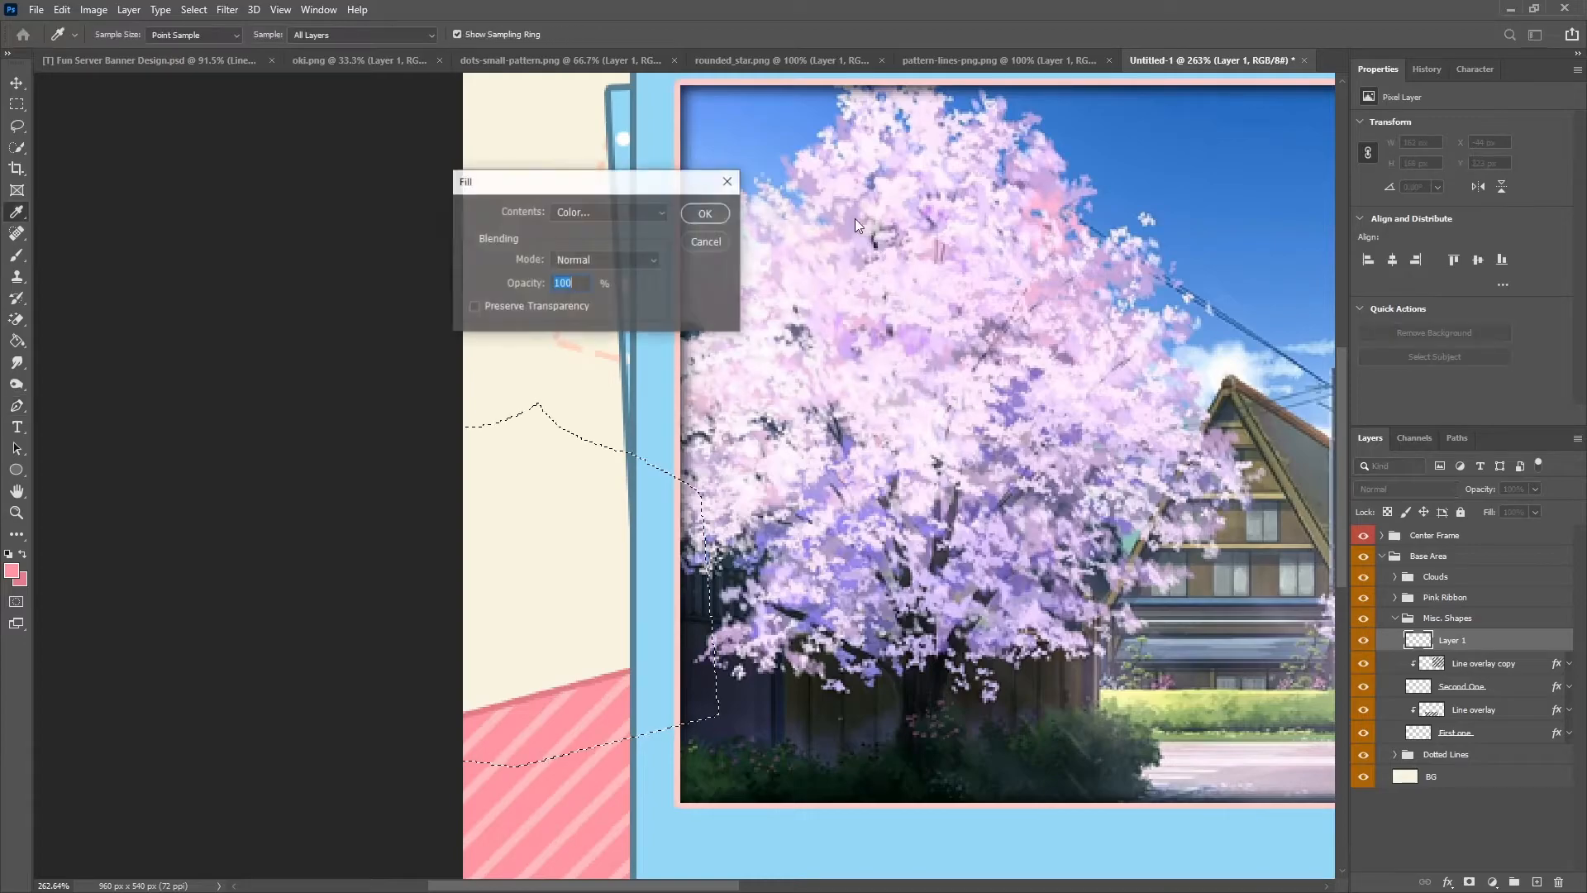
pyautogui.click(705, 214)
pyautogui.moveTo(18, 105); pyautogui.dragTo(18, 109)
pyautogui.click(94, 107)
pyautogui.rightClick(630, 206)
pyautogui.click(642, 213)
# Apply the existing shapes' copied layer style to Layer 1 and collapse its effects list.
pyautogui.scroll(-7, 282, 607)
pyautogui.rightClick(1474, 660)
pyautogui.click(1293, 571)
pyautogui.rightClick(1476, 640)
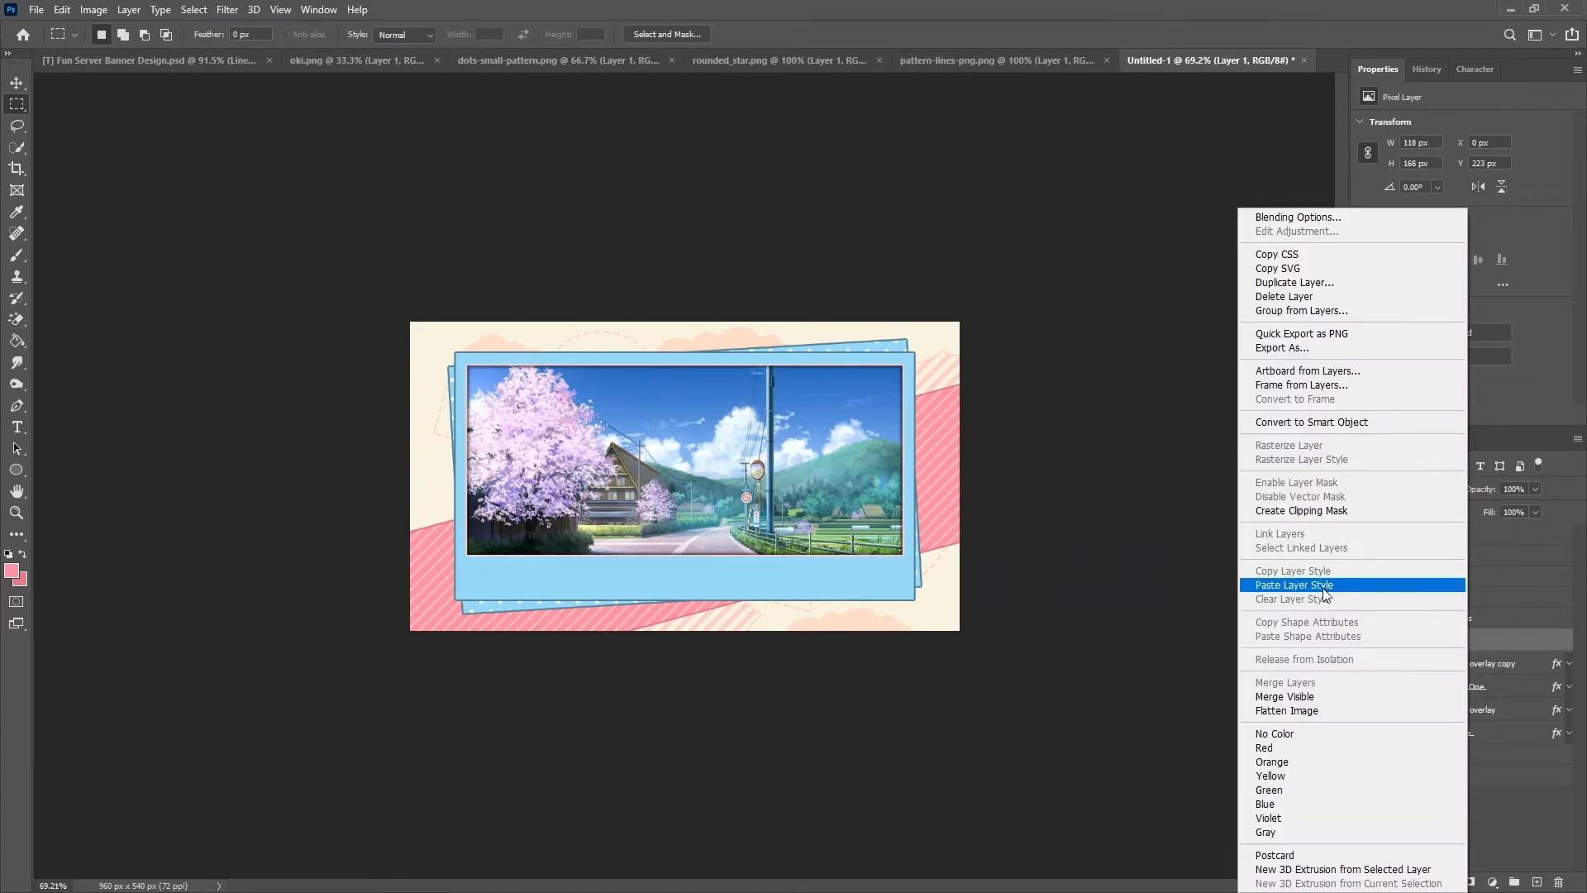
pyautogui.click(1326, 586)
pyautogui.click(1569, 639)
# Duplicate the Line overlay copy layer, move the duplicate above Layer 1, and clip it to that shape.
pyautogui.click(1461, 670)
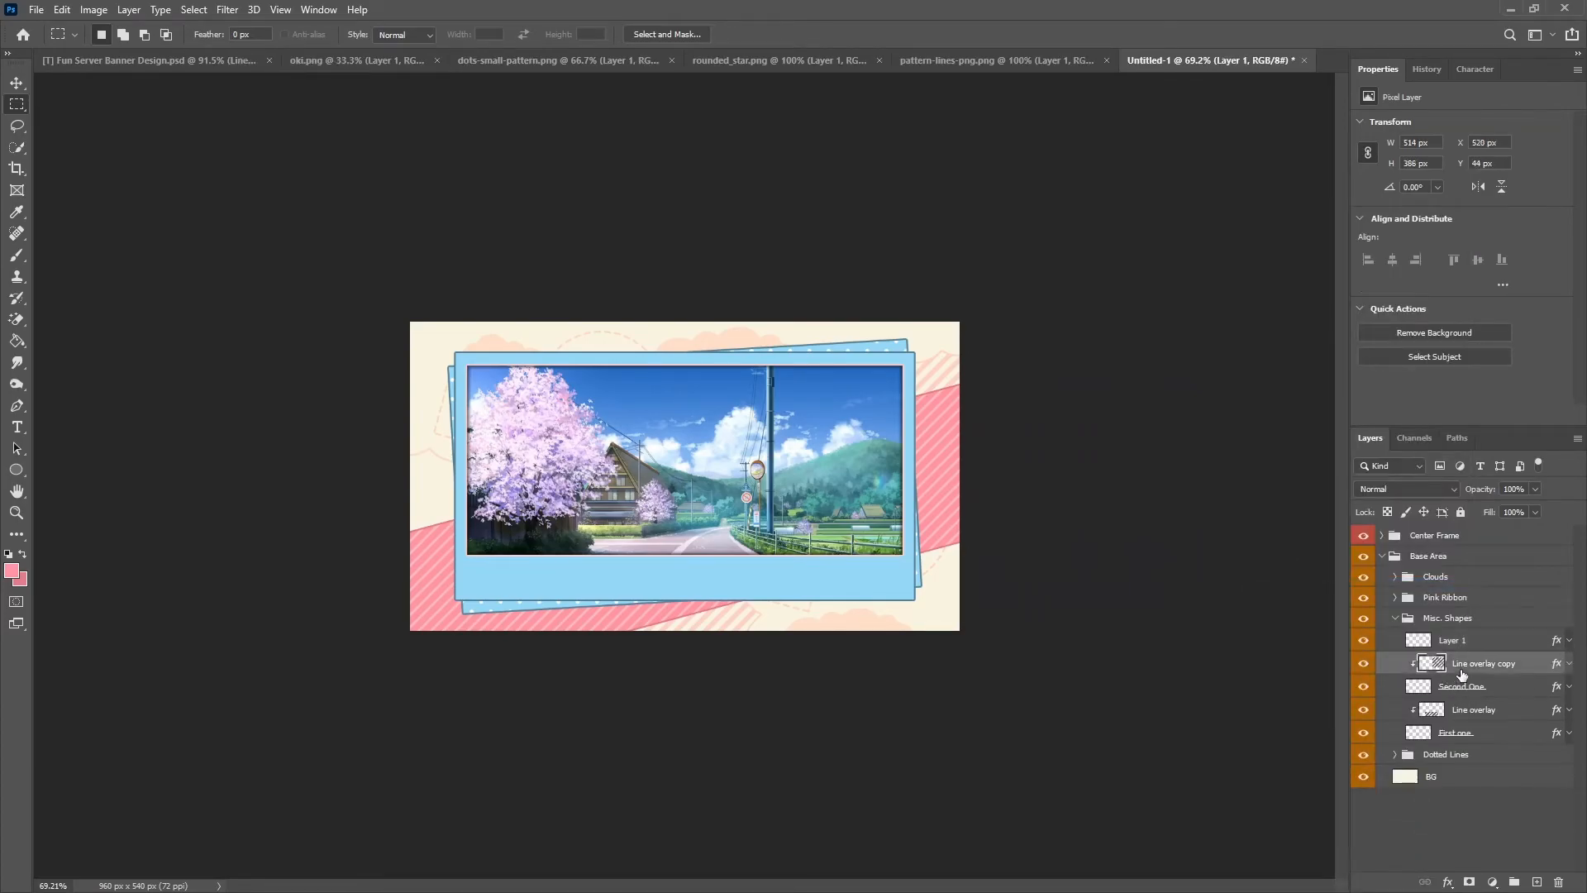
pyautogui.hotkey('ctrl', 'j')
pyautogui.moveTo(1459, 664); pyautogui.dragTo(1461, 648)
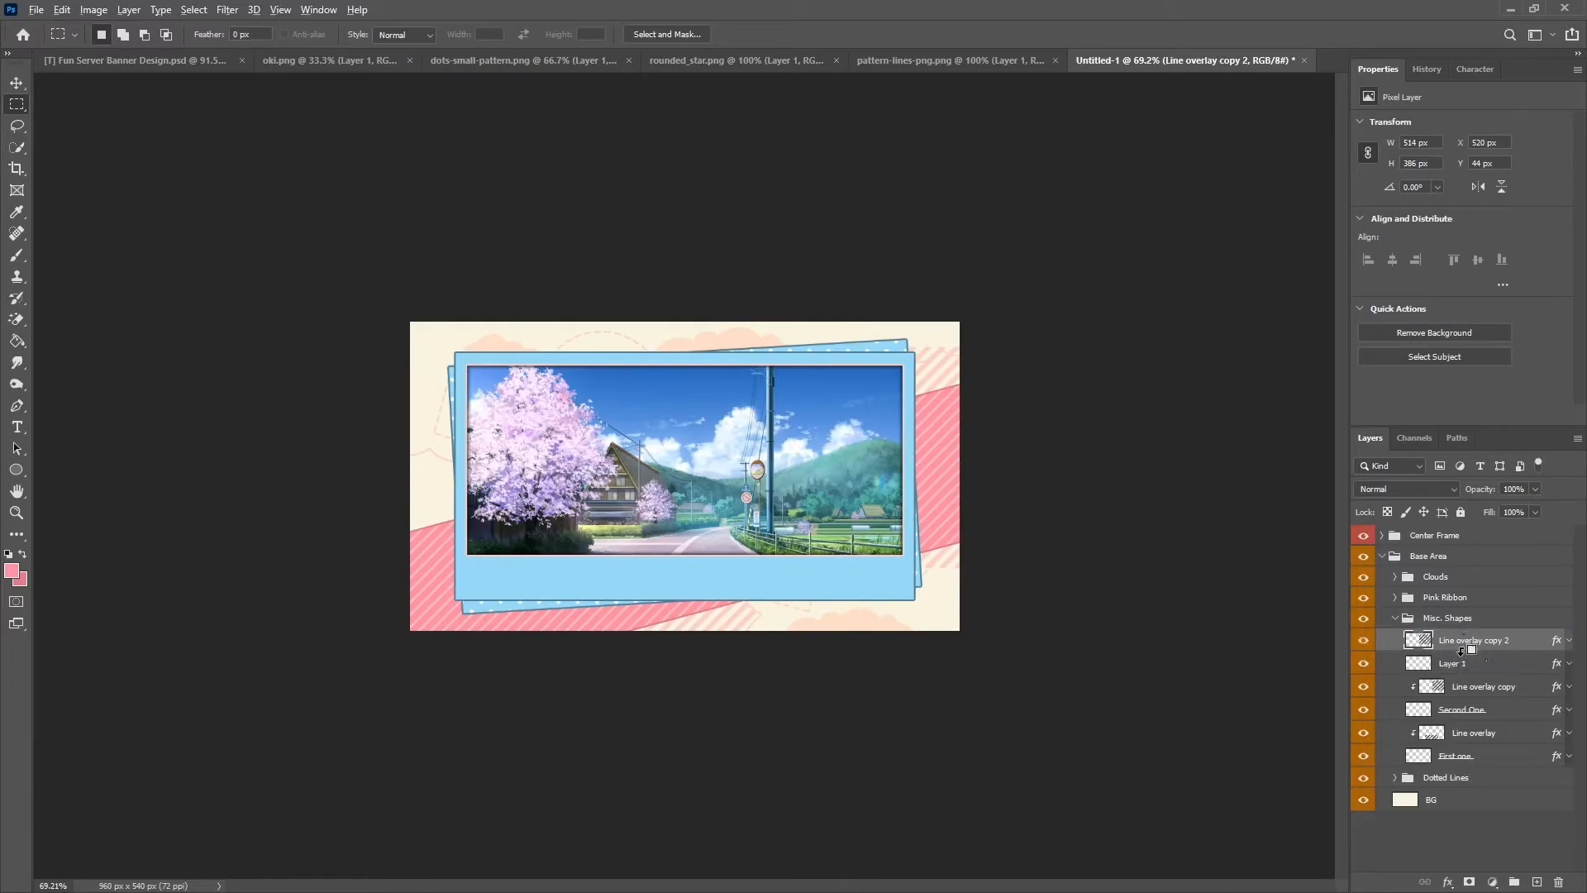
pyautogui.keyDown('alt'); pyautogui.click(1461, 657); pyautogui.keyUp('alt')
# Move the duplicated stripes over the shape at the canvas's left edge, to X -375 px and Y 167 px.
pyautogui.press('v')
pyautogui.moveTo(903, 432); pyautogui.dragTo(469, 508)
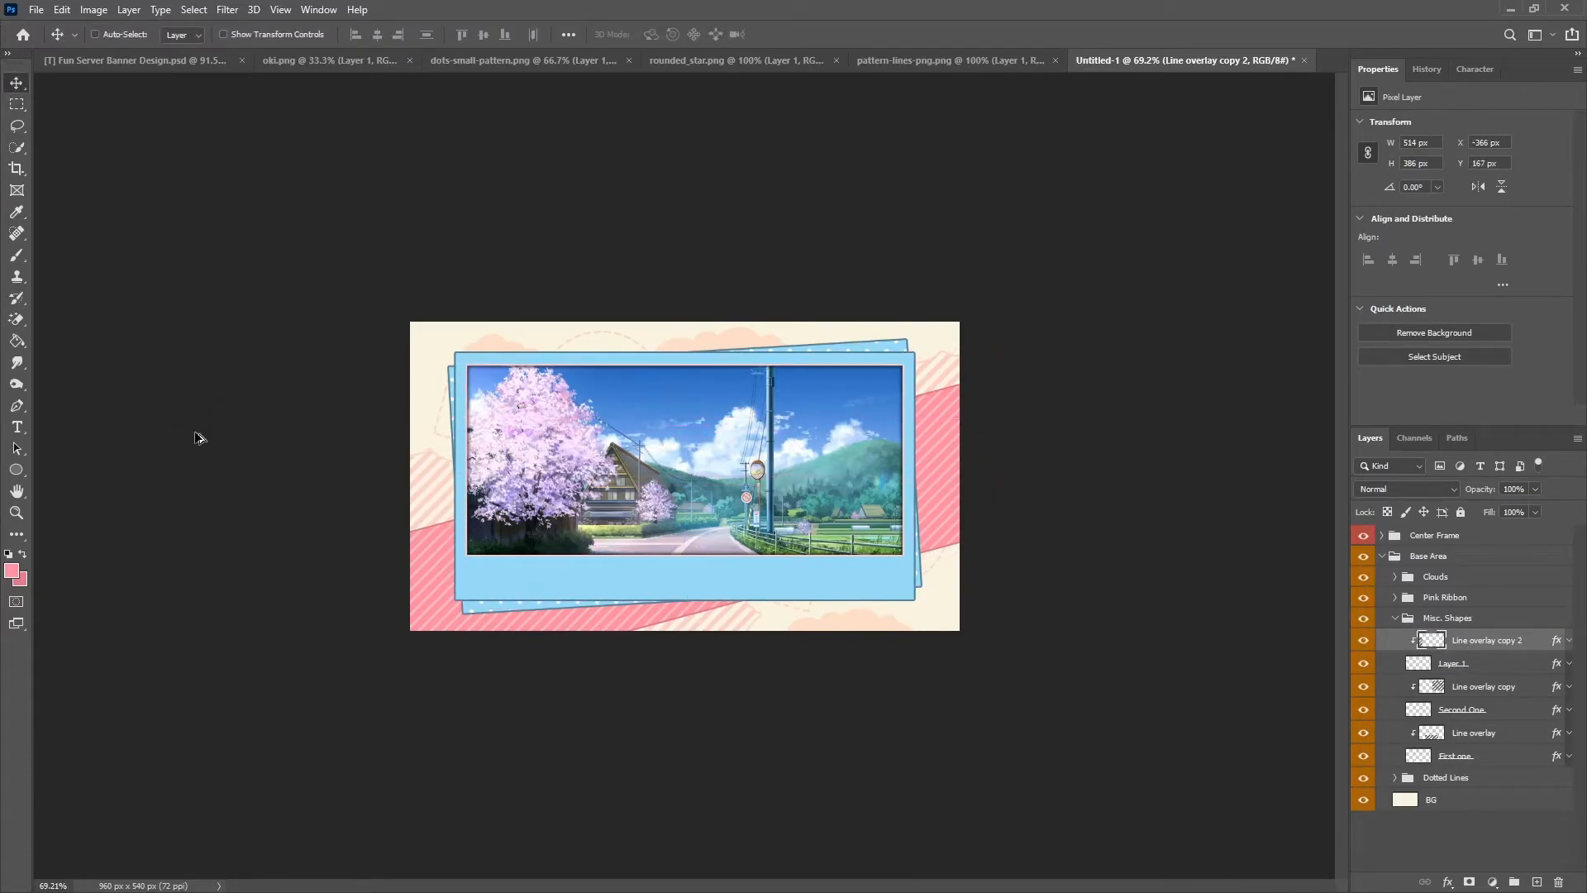
pyautogui.scroll(5, 305, 488)
pyautogui.scroll(2, 105, 377)
pyautogui.press('Left')
pyautogui.press('Left')
pyautogui.press('Left')
pyautogui.press('Left')
pyautogui.press('Left')
pyautogui.press('Left')
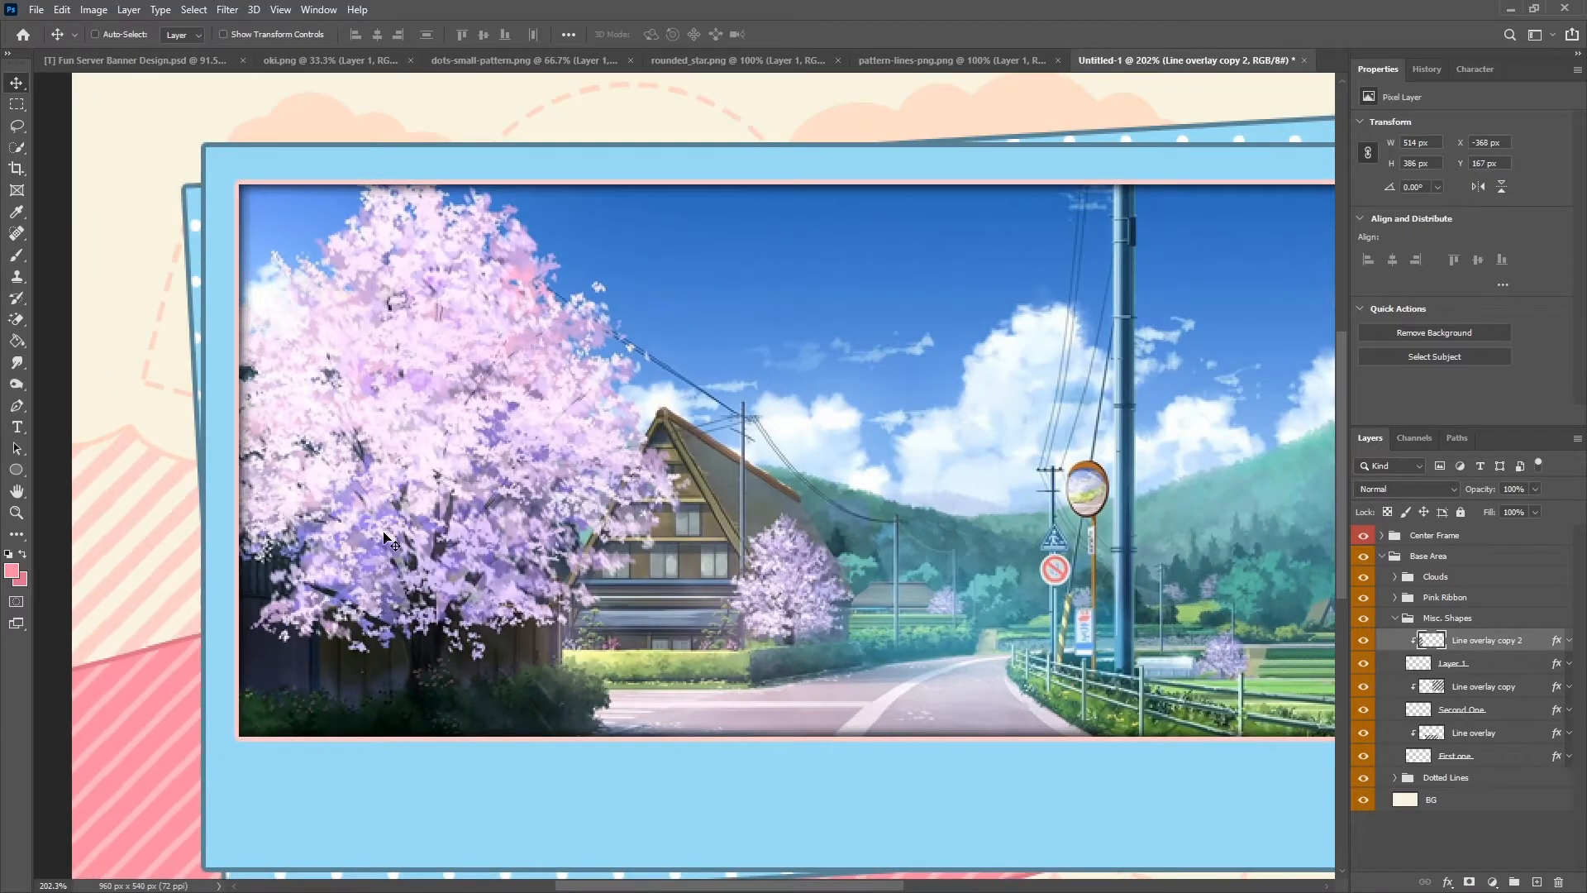
pyautogui.press('Left')
pyautogui.press('Left')
pyautogui.press('Left')
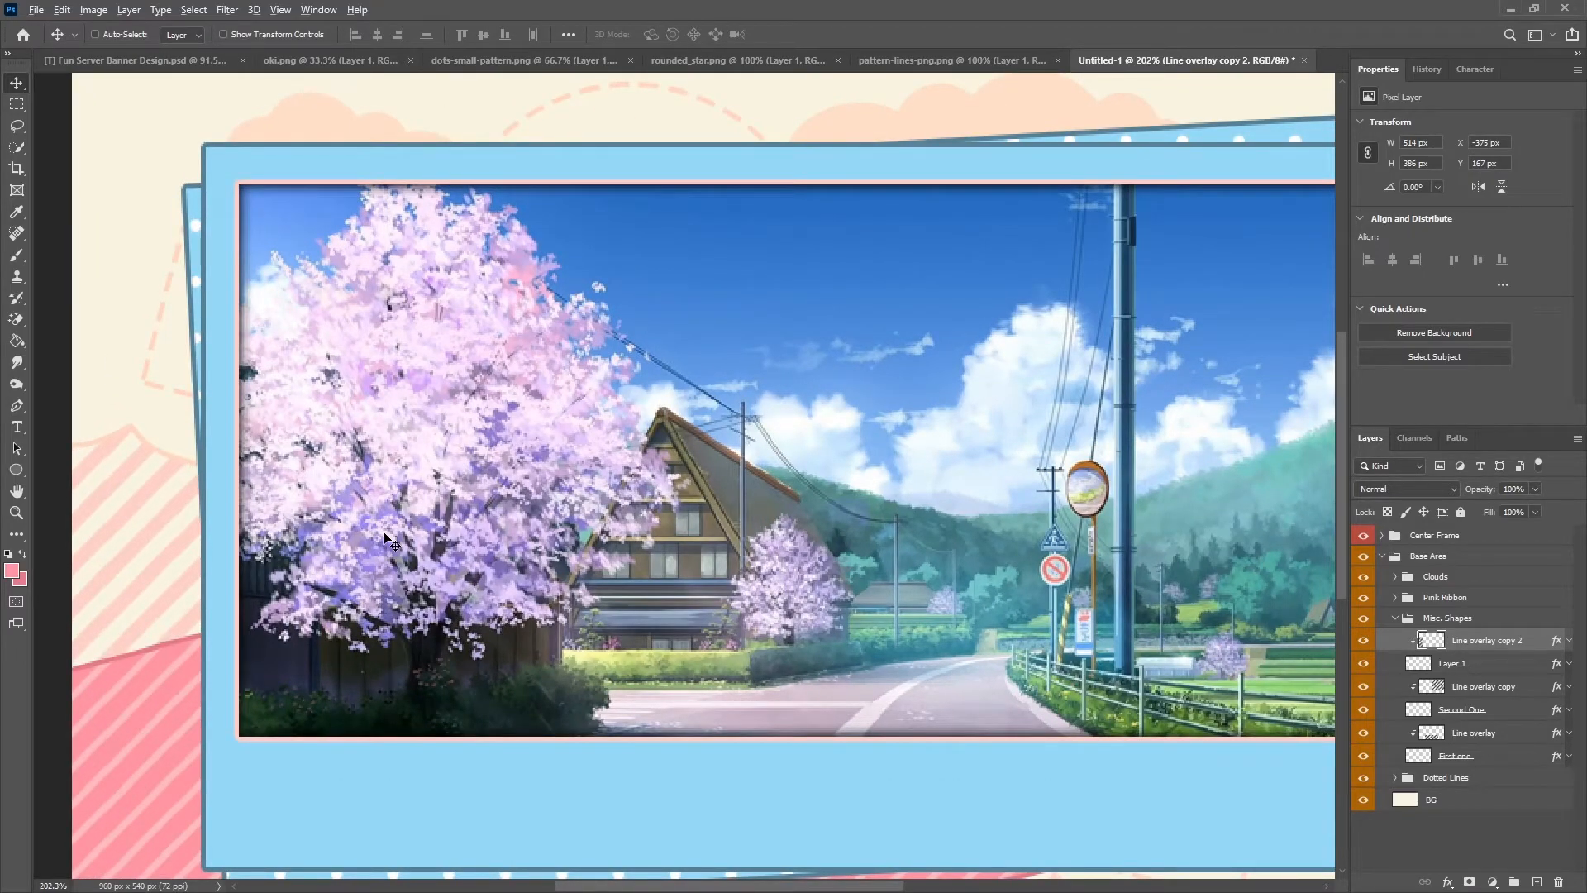
pyautogui.hotkey('ctrl', '0')
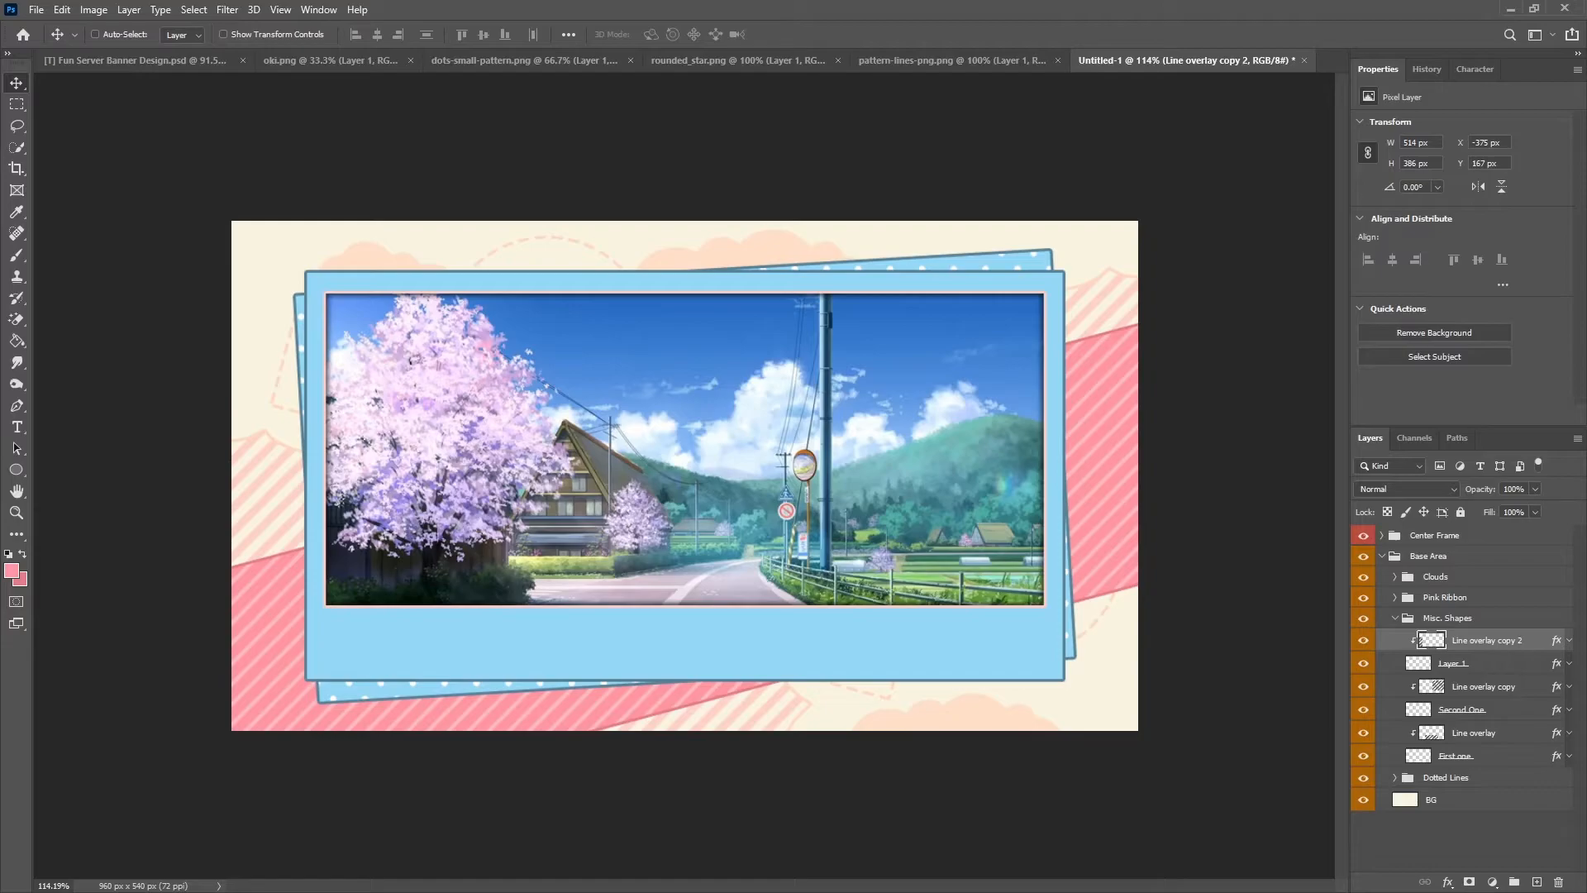
# Collapse the Misc. Shapes group and add a new layer above it inside a group named "Stars".
pyautogui.press('g')
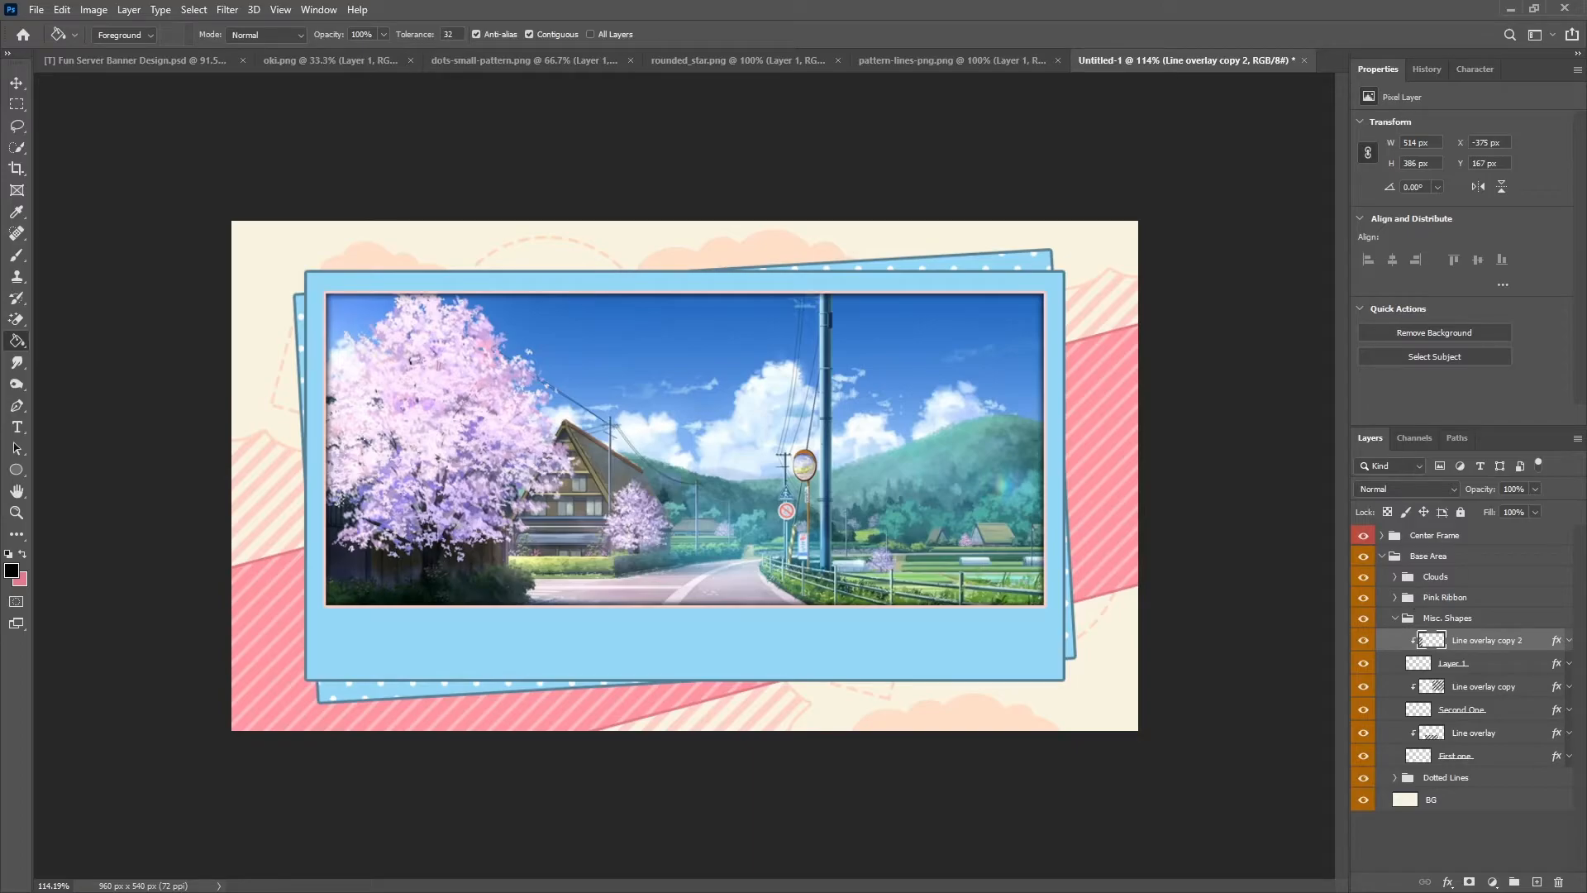
pyautogui.click(1395, 619)
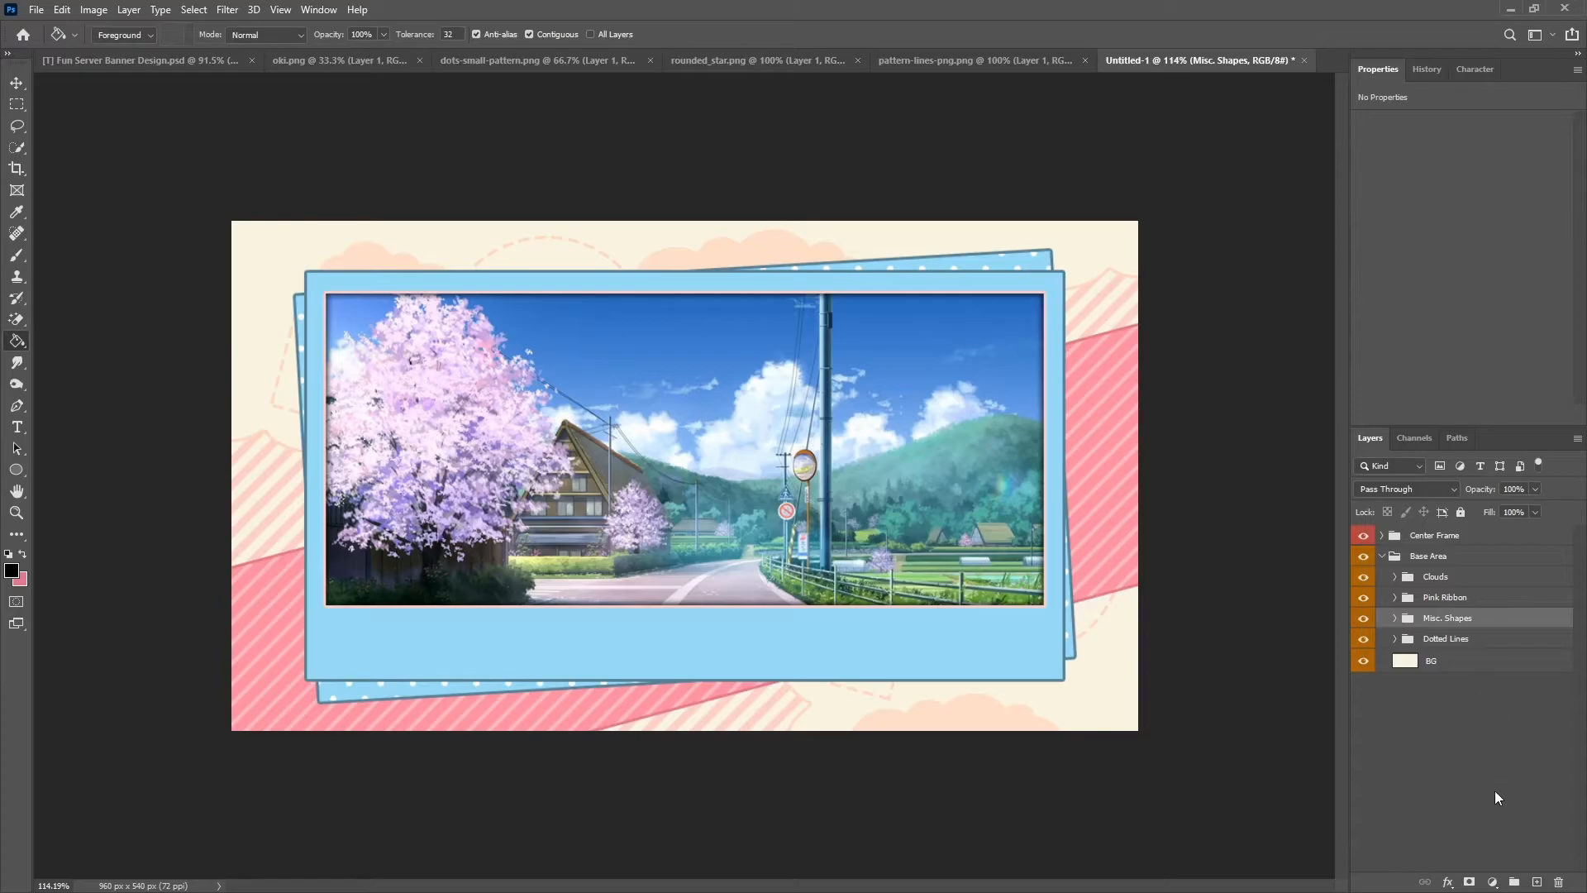
pyautogui.click(1536, 882)
pyautogui.hotkey('ctrl', 'g')
pyautogui.doubleClick(1442, 618)
pyautogui.write('Stars')
pyautogui.press('Return')
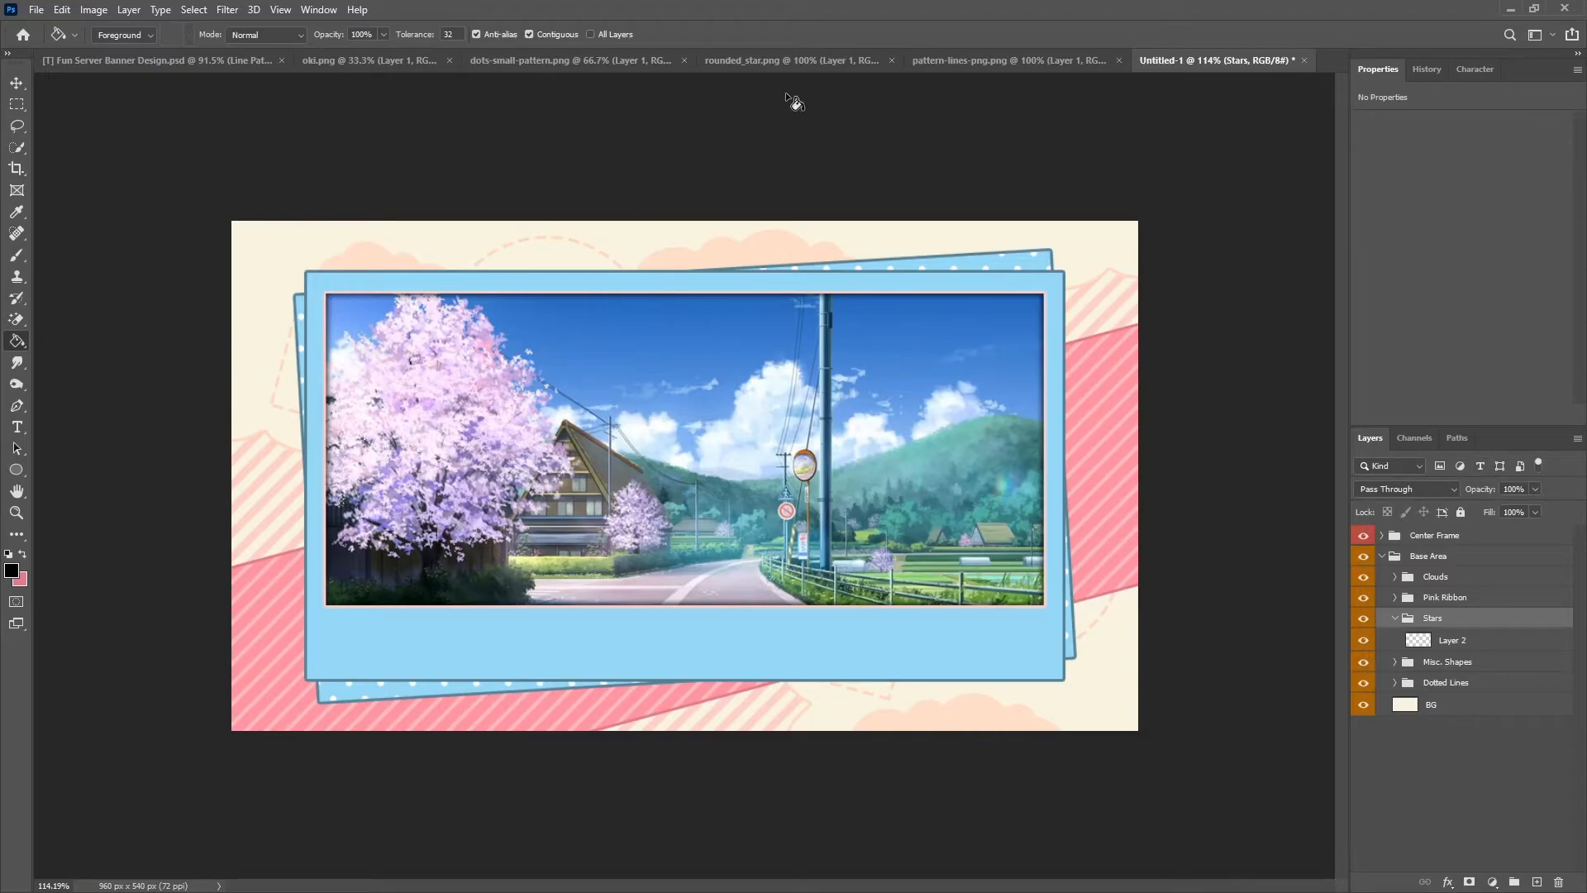
# In rounded_star.png, fill the star's interior with black and pencil over the thin seam along its outline.
pyautogui.click(794, 55)
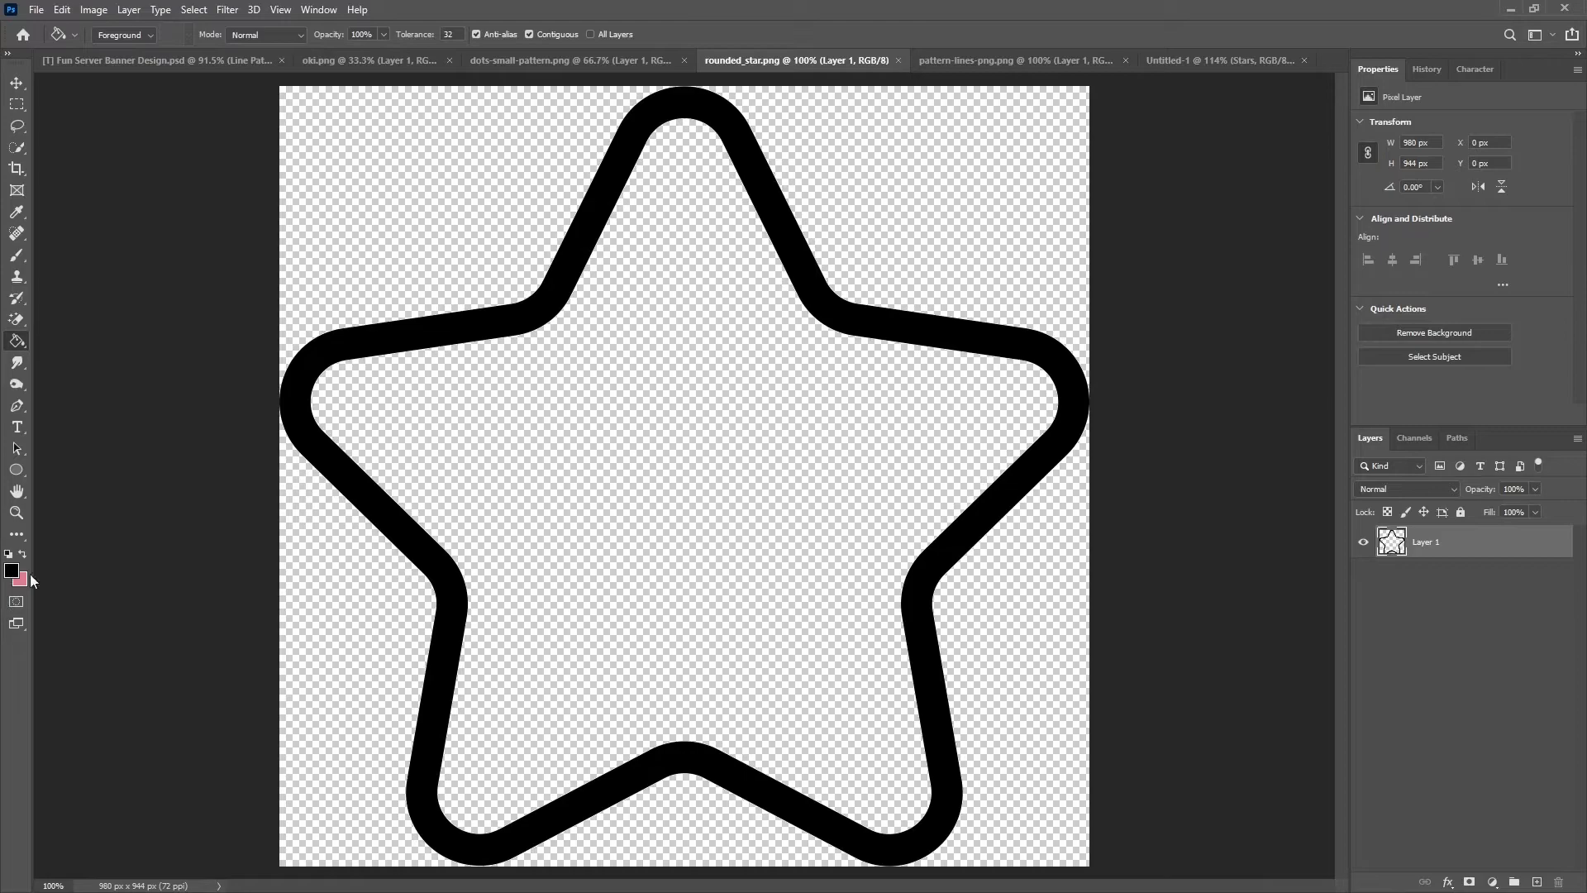
pyautogui.click(719, 308)
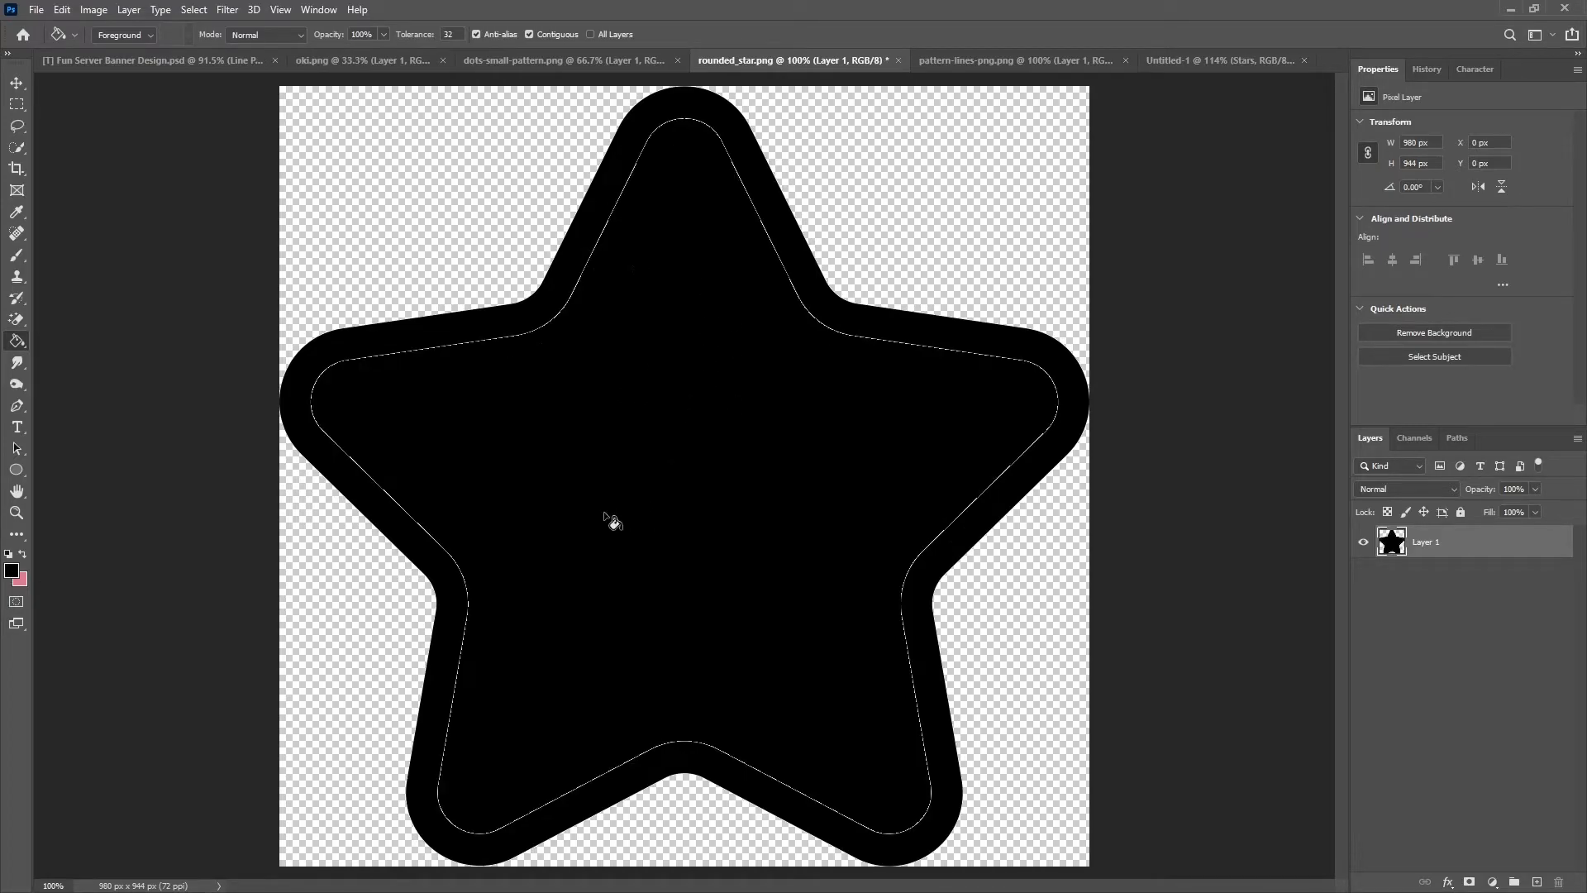
pyautogui.click(16, 255)
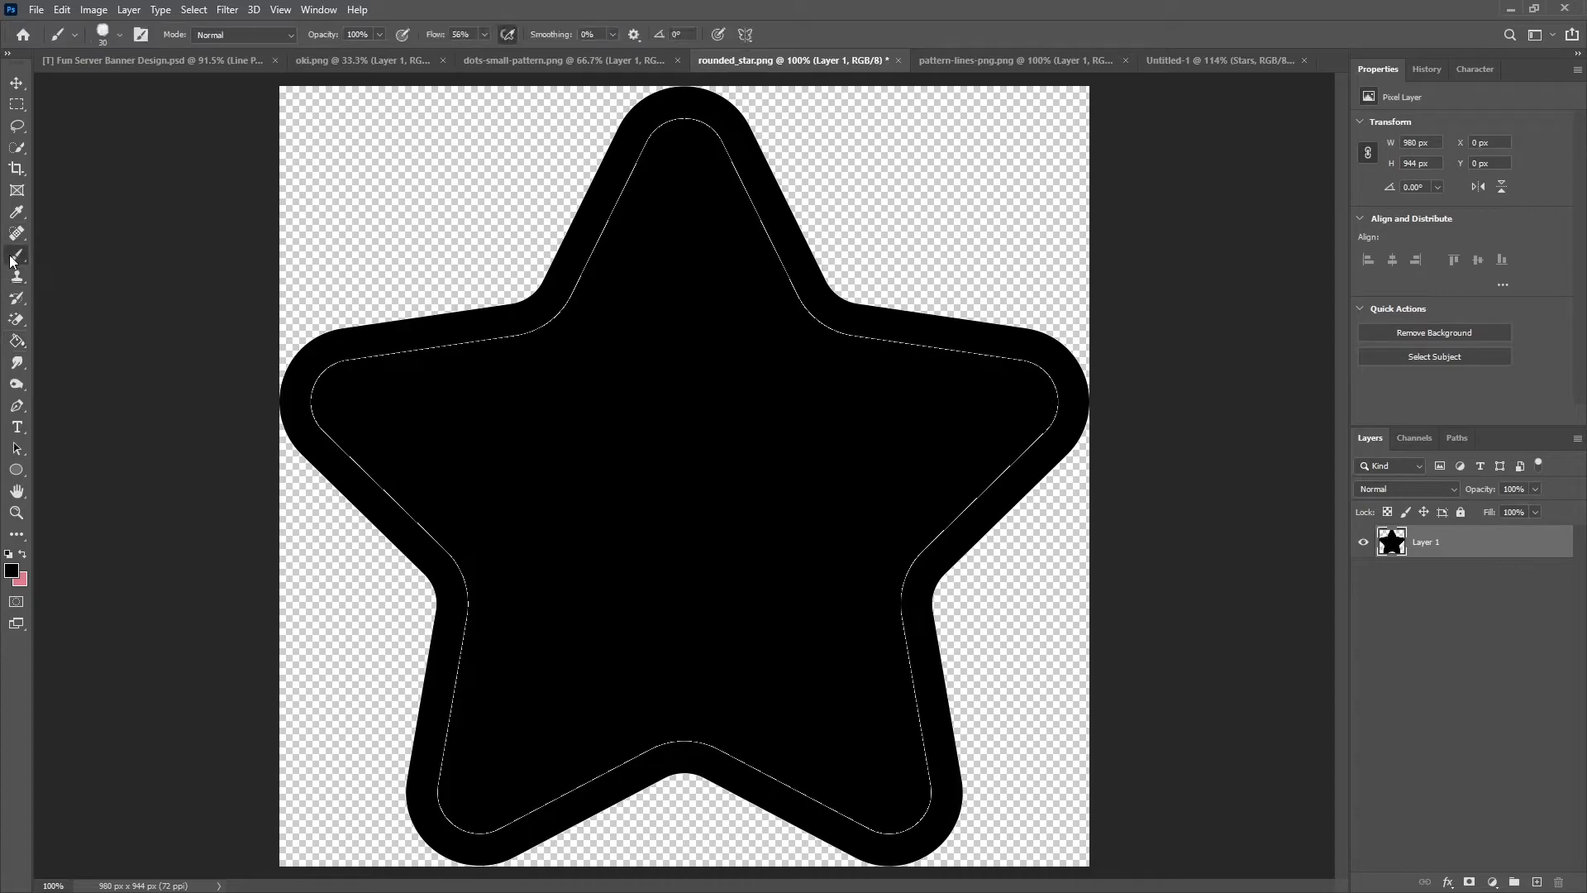
pyautogui.click(46, 273)
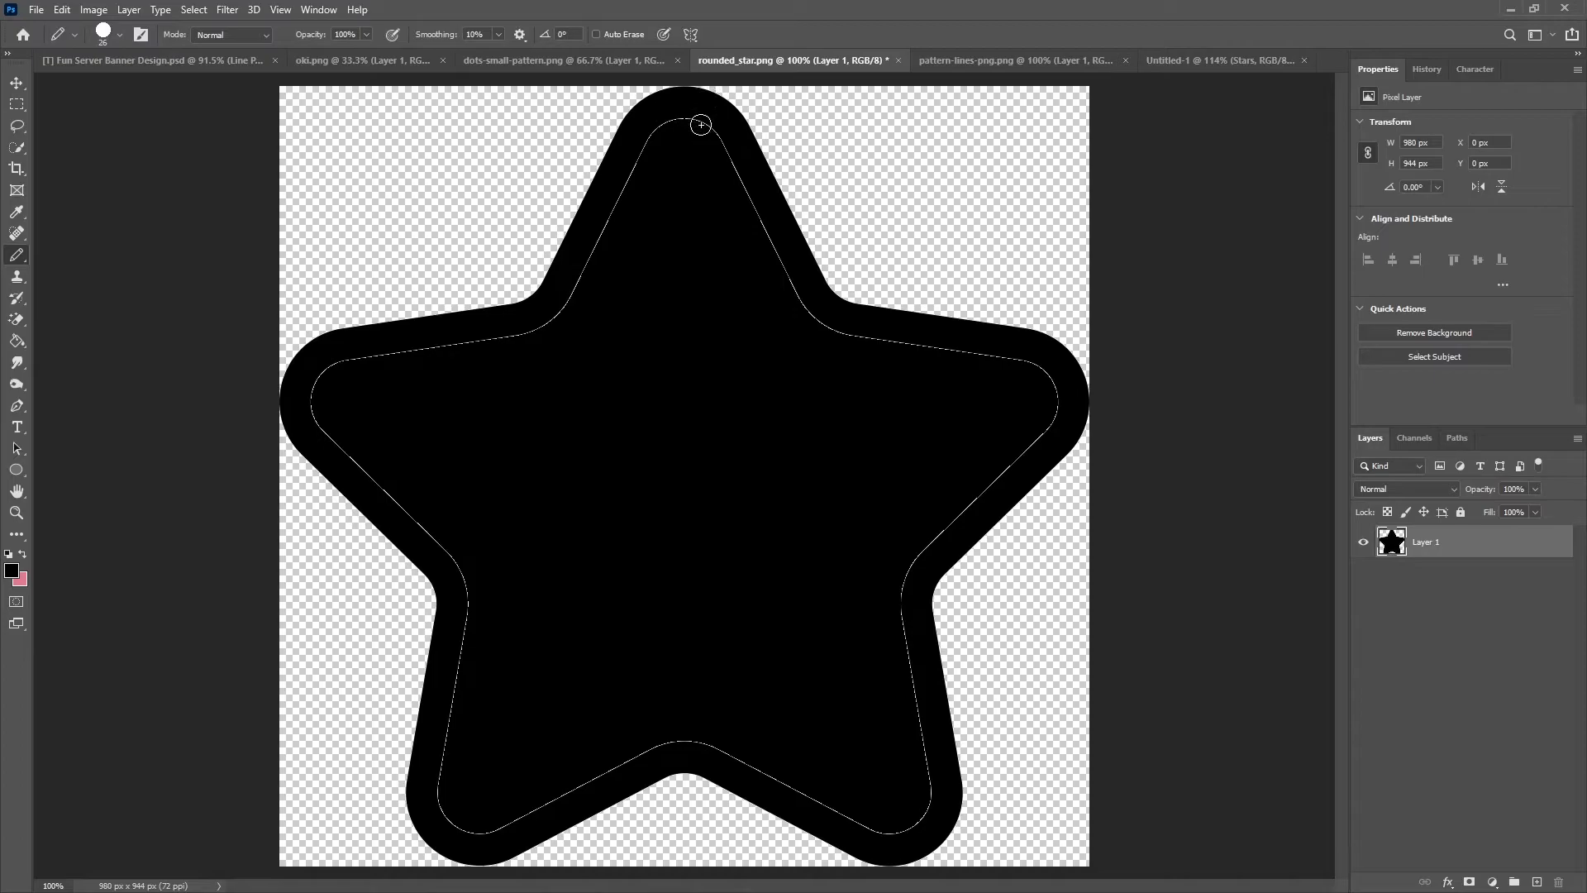
pyautogui.moveTo(701, 124)
pyautogui.mouseDown()
pyautogui.moveTo(676, 119)
pyautogui.moveTo(640, 158)
pyautogui.mouseUp()
pyautogui.rightClick(21, 265)
pyautogui.click(20, 264)
pyautogui.moveTo(642, 160)
pyautogui.mouseDown()
pyautogui.moveTo(558, 316)
pyautogui.moveTo(404, 343)
pyautogui.moveTo(321, 383)
pyautogui.moveTo(324, 428)
pyautogui.moveTo(475, 588)
pyautogui.moveTo(443, 816)
pyautogui.moveTo(499, 824)
pyautogui.moveTo(686, 741)
pyautogui.moveTo(894, 831)
pyautogui.moveTo(923, 806)
pyautogui.moveTo(901, 592)
pyautogui.moveTo(1050, 428)
pyautogui.moveTo(1054, 379)
pyautogui.moveTo(1026, 358)
pyautogui.moveTo(825, 329)
pyautogui.moveTo(713, 126)
pyautogui.mouseUp()
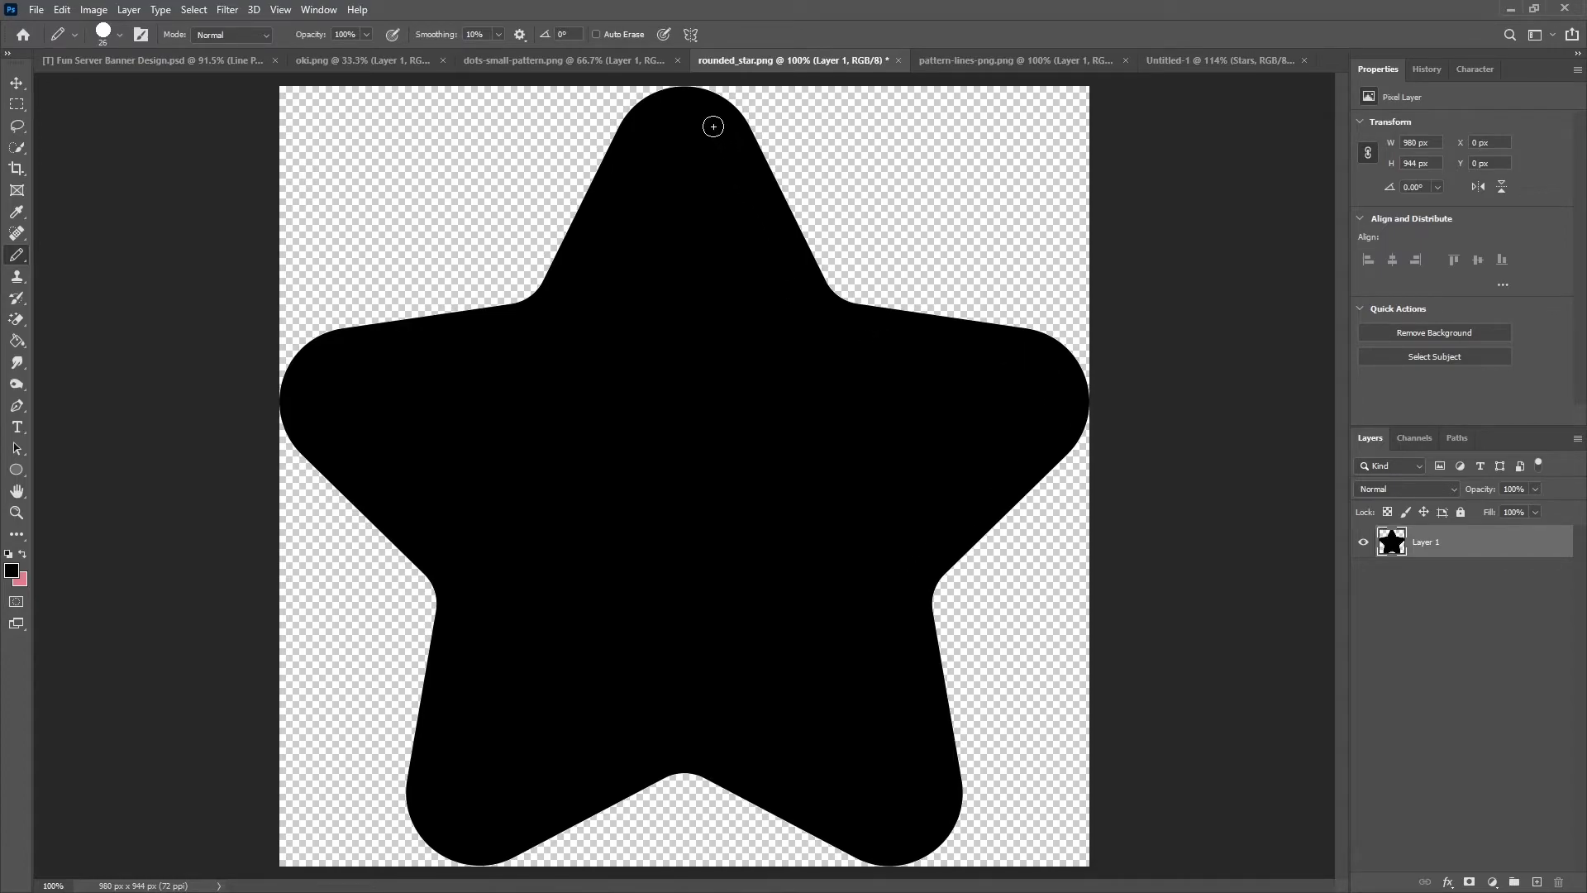
# Move the black star from rounded_star.png into the Stars group of the Untitled-1 banner document.
pyautogui.click(15, 81)
pyautogui.moveTo(21, 65); pyautogui.dragTo(6, 364)
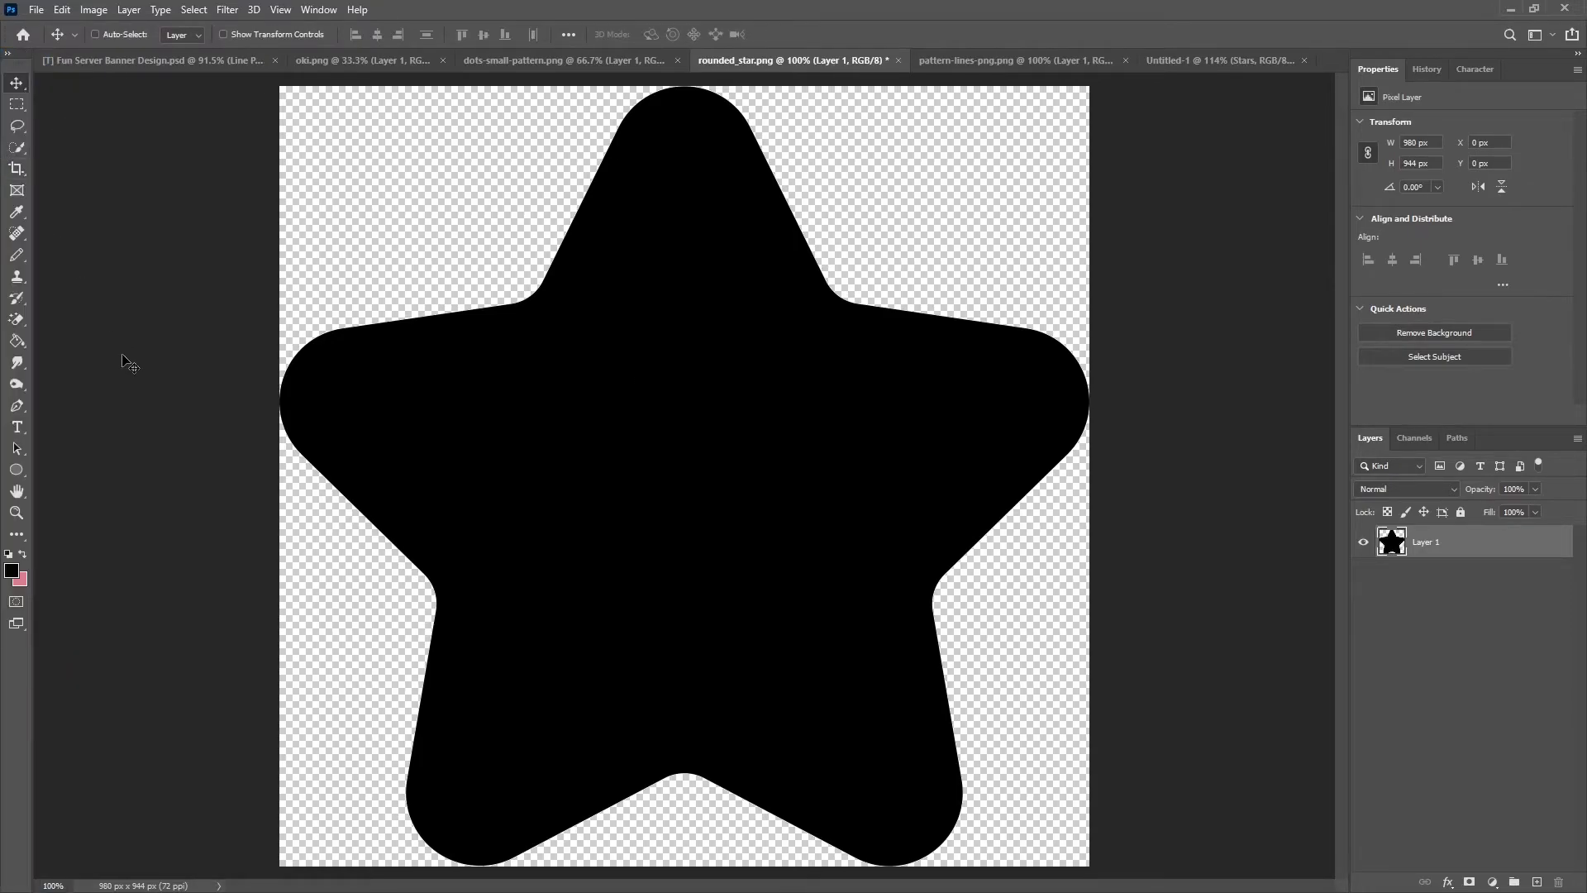
pyautogui.moveTo(737, 344); pyautogui.dragTo(997, 632)
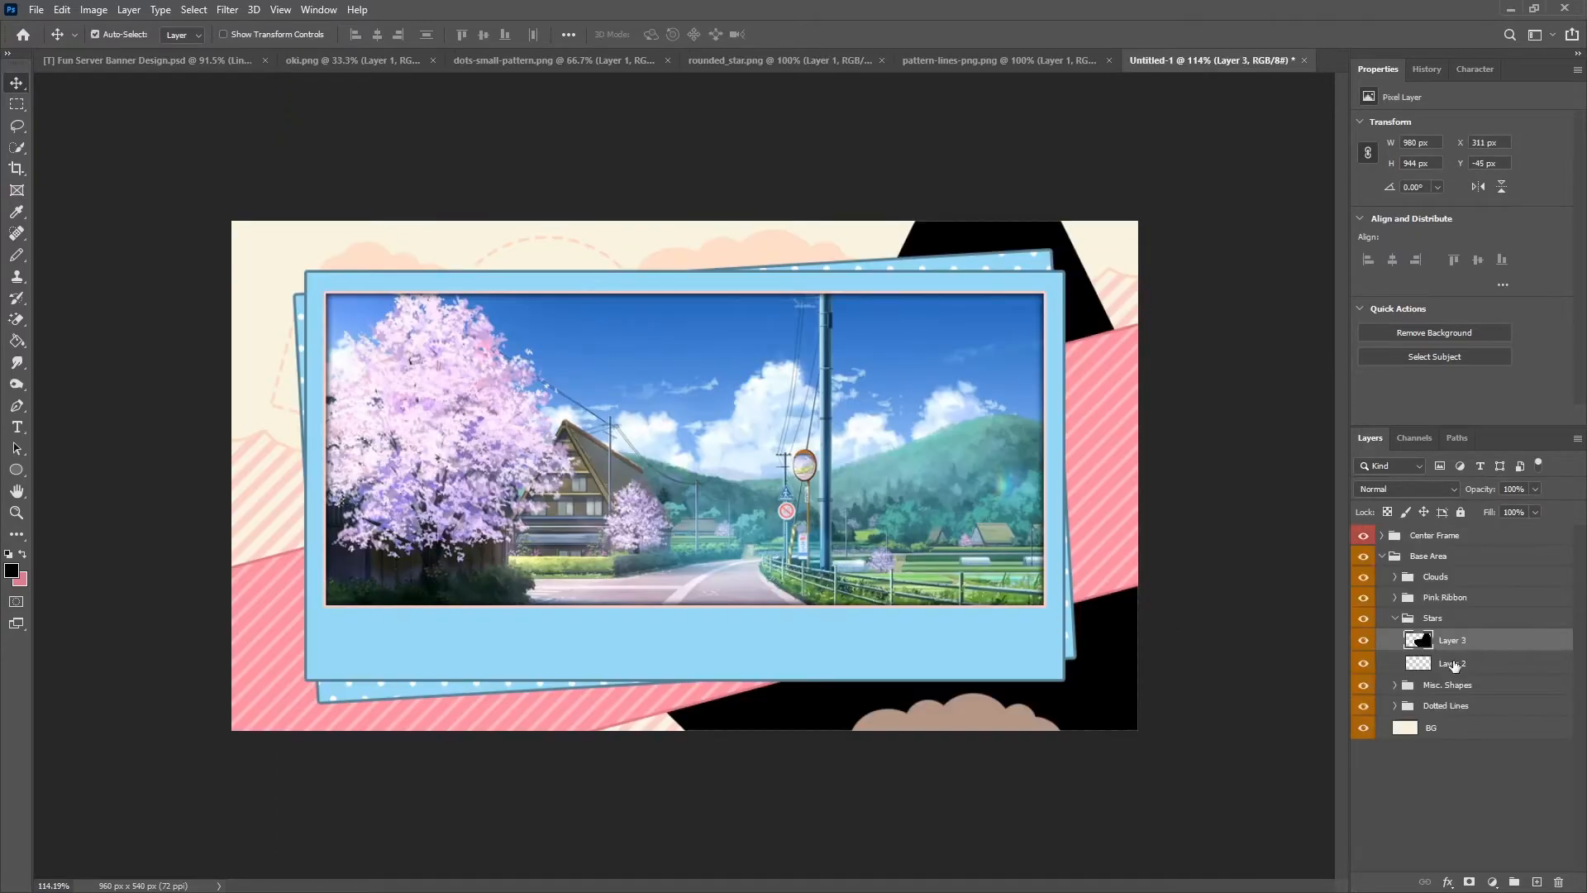
# Scale the imported star down to about 20% over the banner's lower right corner.
pyautogui.hotkey('ctrl', 't')
pyautogui.hotkey('ctrl', '-')
pyautogui.hotkey('ctrl', '-')
pyautogui.hotkey('ctrl', '-')
pyautogui.moveTo(1021, 341); pyautogui.dragTo(893, 570)
# Shrink the star to about 5.5%, rotate it about 13°, and place it inside the banner's lower right corner.
pyautogui.hotkey('ctrl', '+')
pyautogui.hotkey('ctrl', '+')
pyautogui.hotkey('ctrl', '+')
pyautogui.hotkey('ctrl', '+')
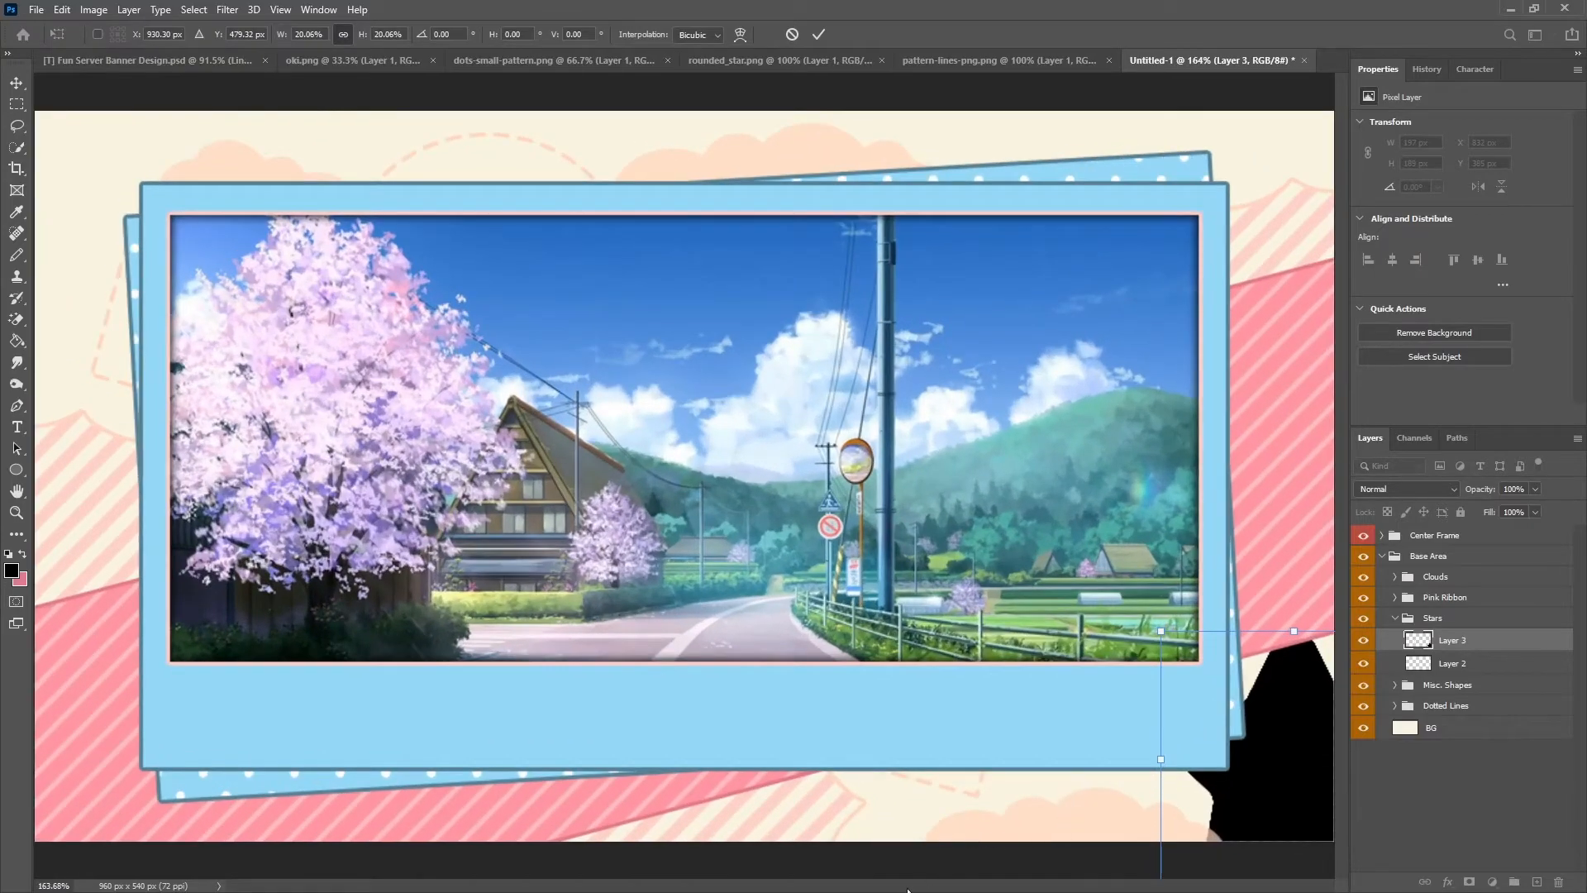
pyautogui.scroll(-1, 951, 753)
pyautogui.scroll(4, 928, 815)
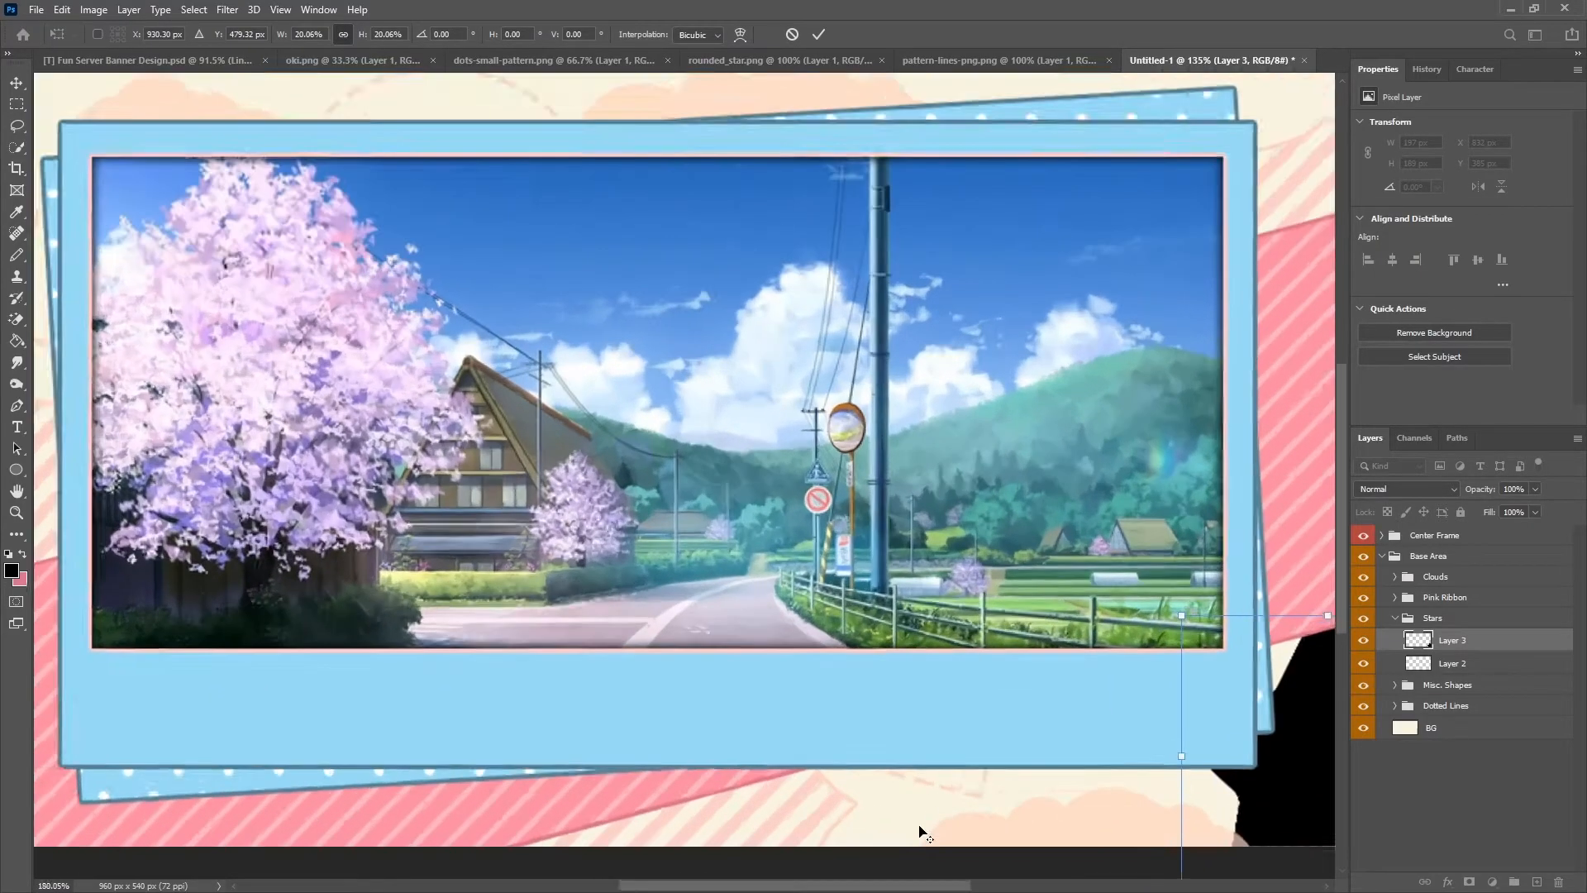
pyautogui.moveTo(904, 885); pyautogui.dragTo(1015, 889)
pyautogui.scroll(-3, 1134, 684)
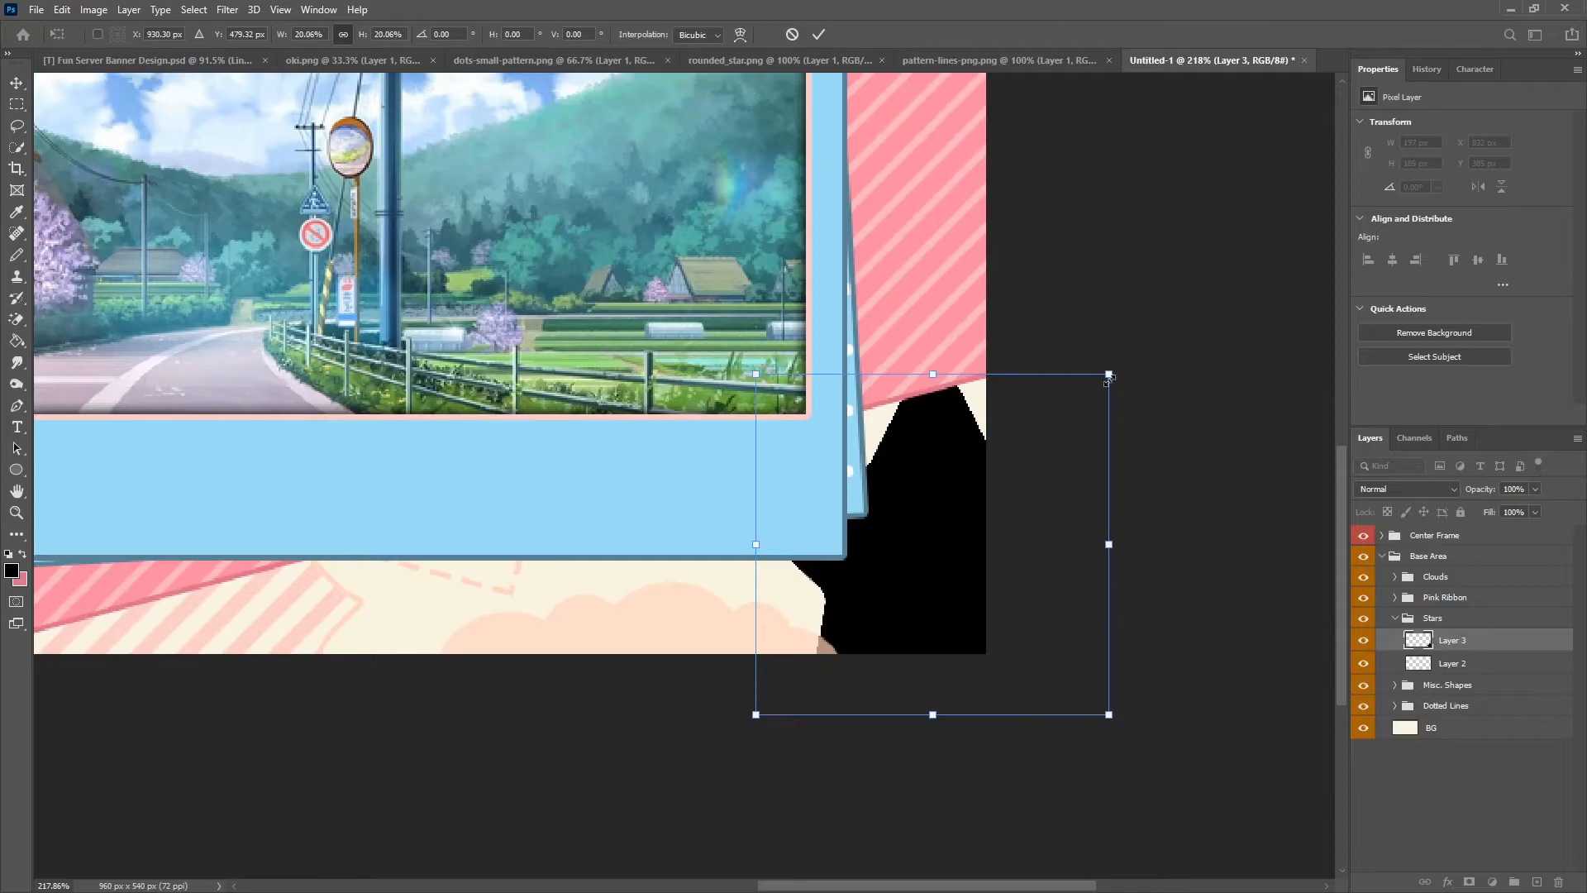
pyautogui.moveTo(1110, 374); pyautogui.dragTo(933, 546)
pyautogui.moveTo(981, 493); pyautogui.dragTo(1007, 529)
pyautogui.moveTo(898, 621); pyautogui.dragTo(963, 571)
pyautogui.moveTo(1010, 514); pyautogui.dragTo(924, 589)
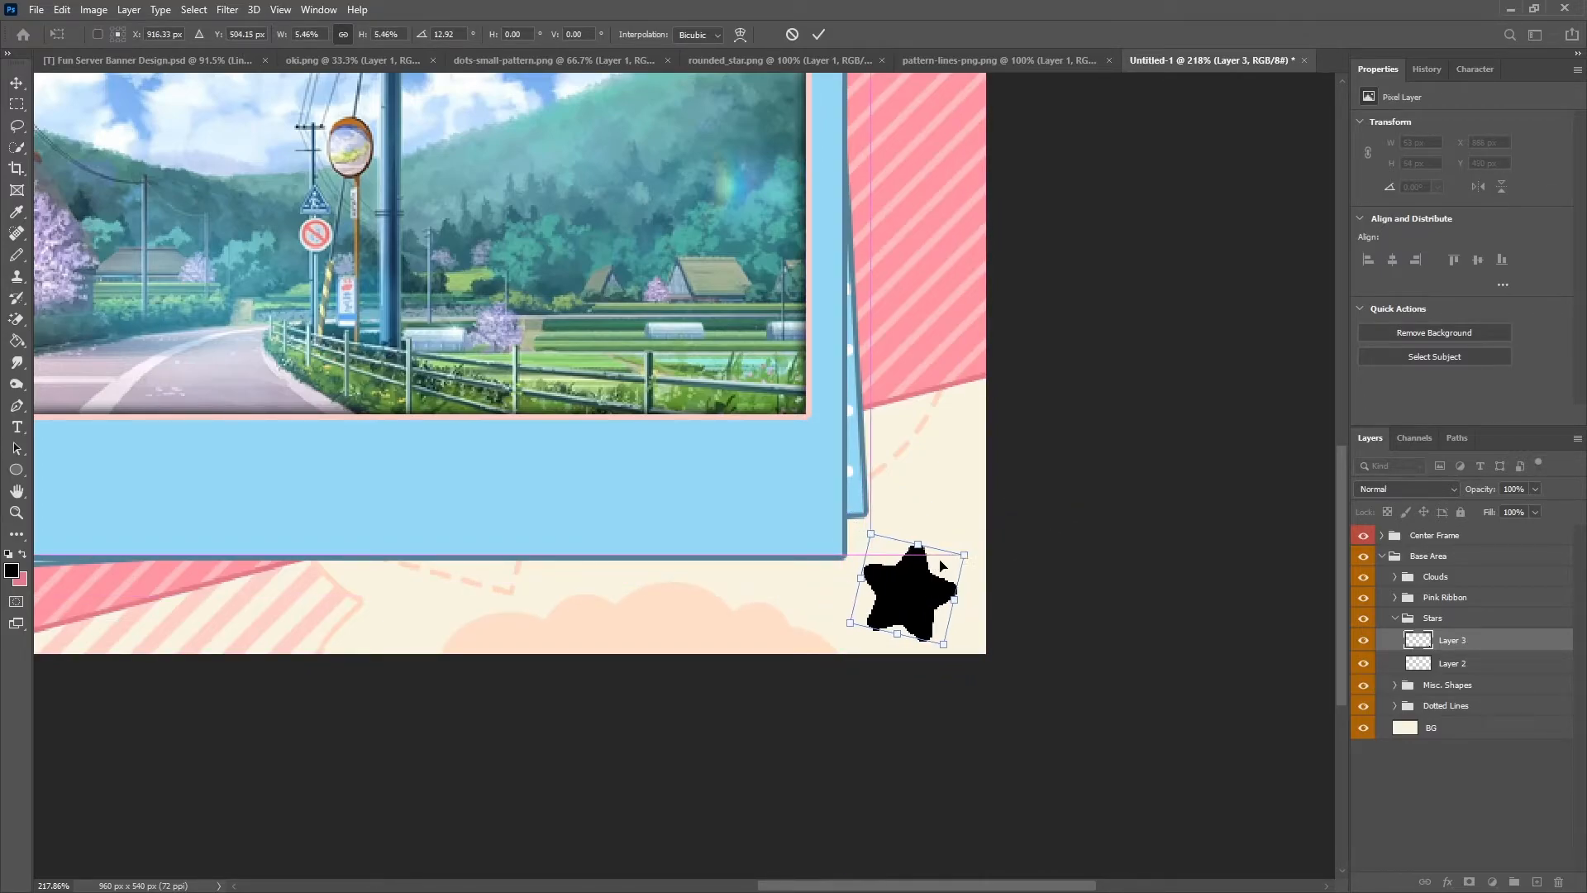
pyautogui.click(819, 35)
# Give the star a Color Overlay sampled from the cream background and rasterize its layer style.
pyautogui.rightClick(1479, 642)
pyautogui.click(1278, 215)
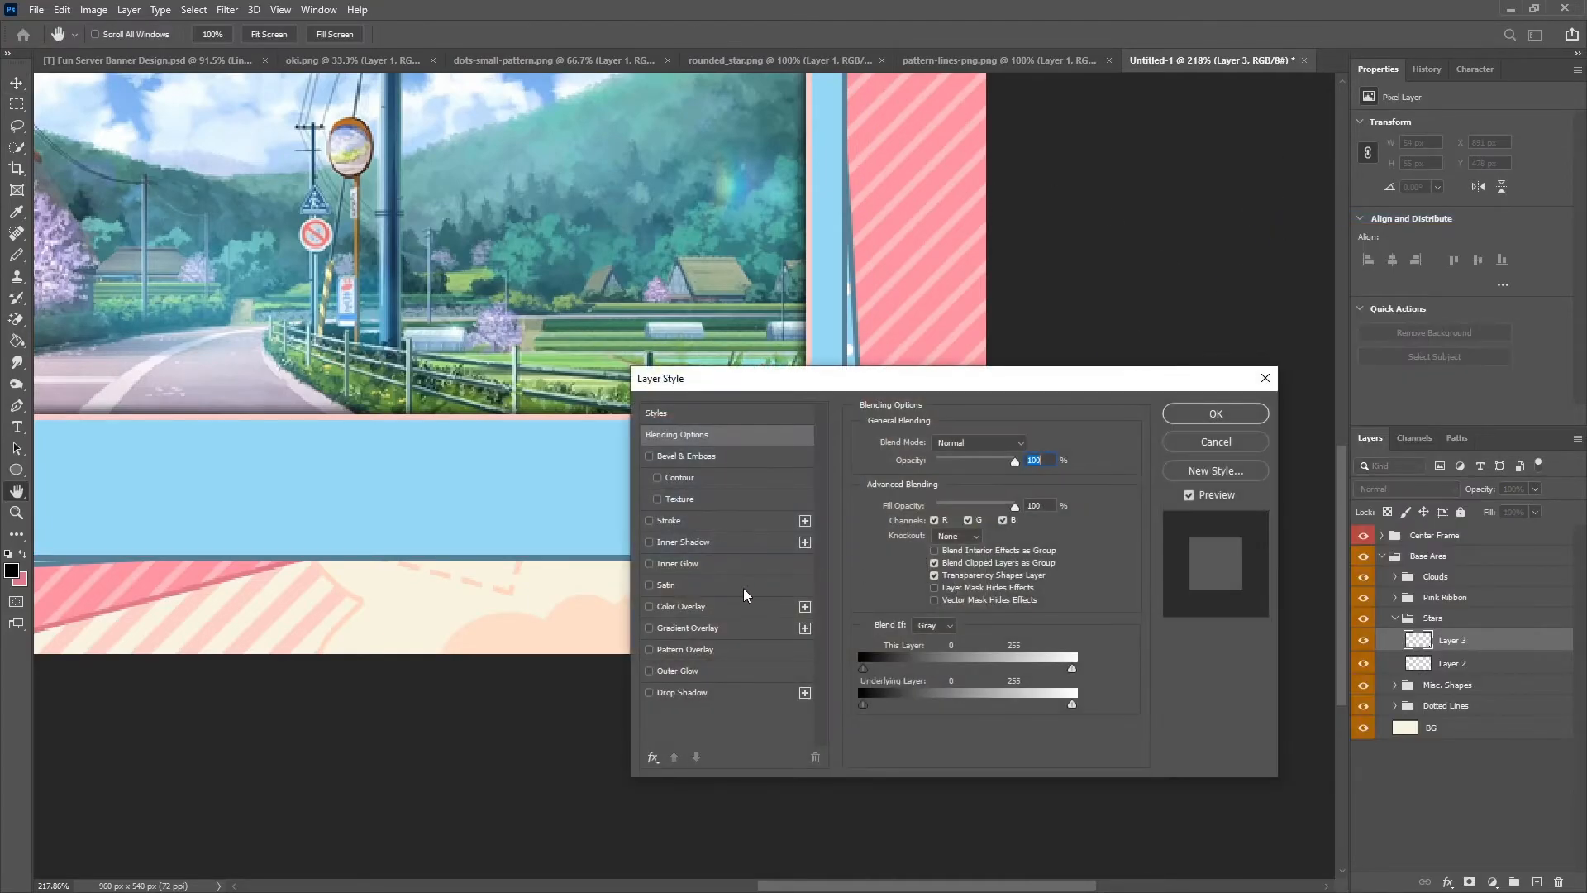
pyautogui.click(682, 606)
pyautogui.click(1031, 444)
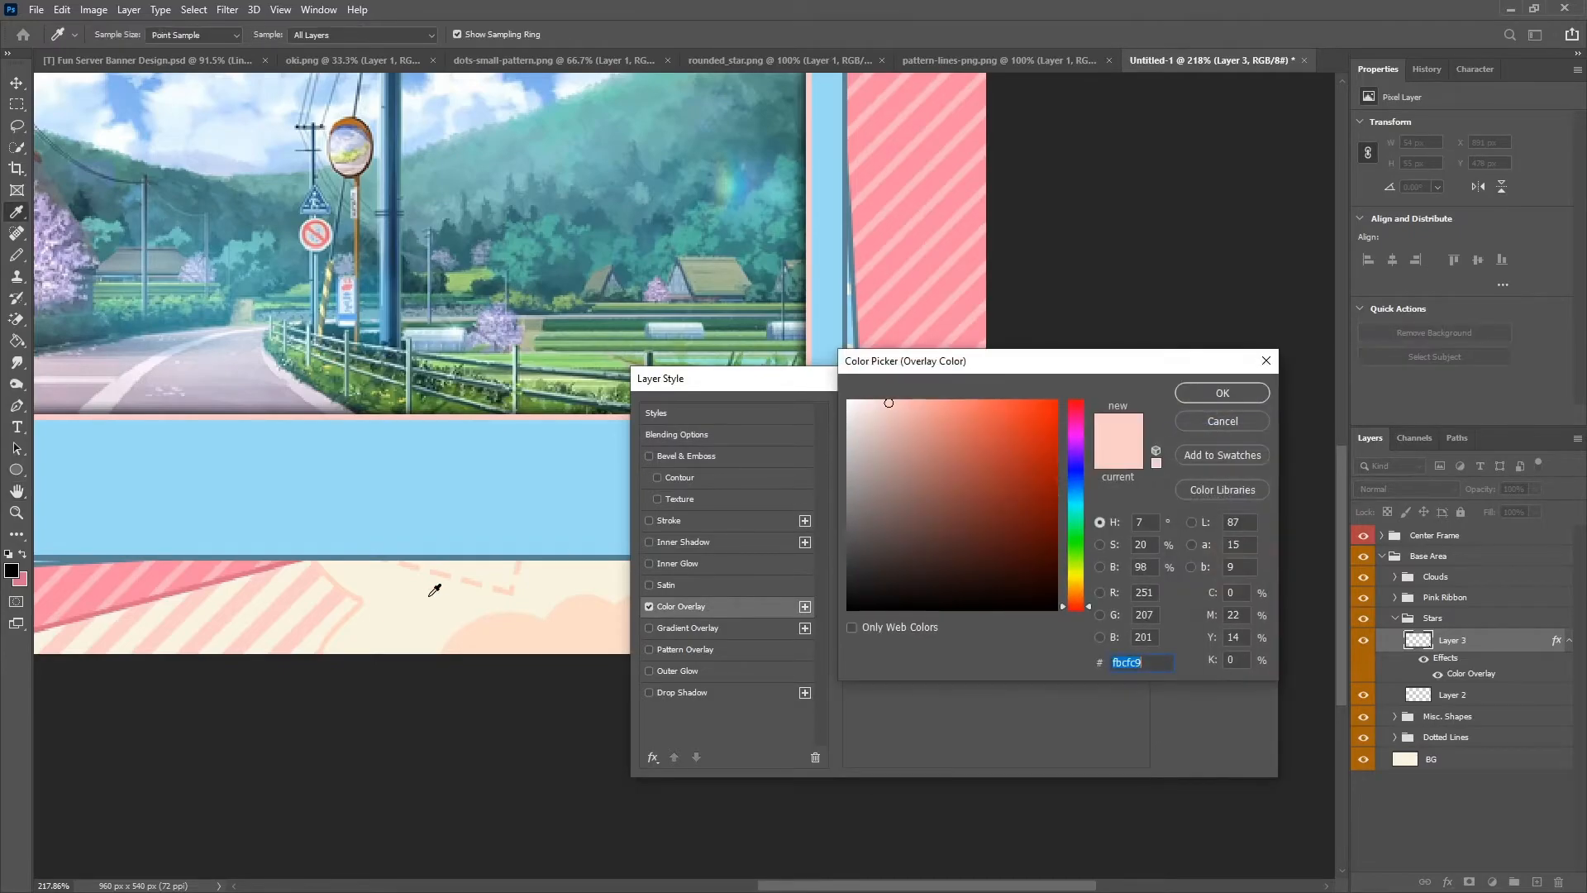
pyautogui.click(417, 605)
pyautogui.click(1225, 398)
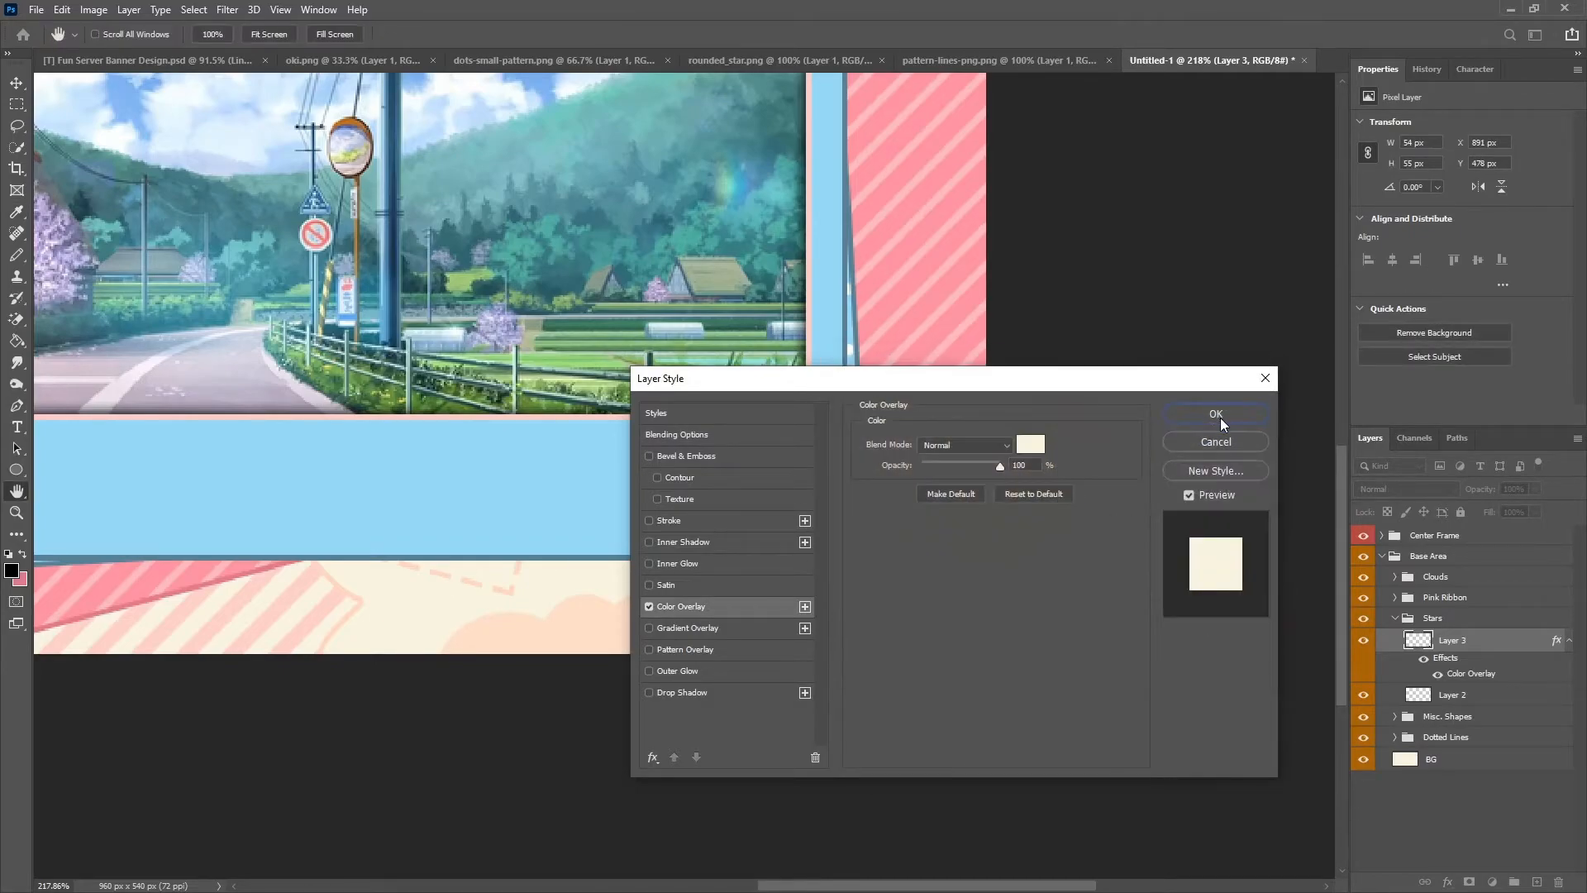
pyautogui.click(1222, 417)
pyautogui.rightClick(1502, 641)
pyautogui.click(1376, 459)
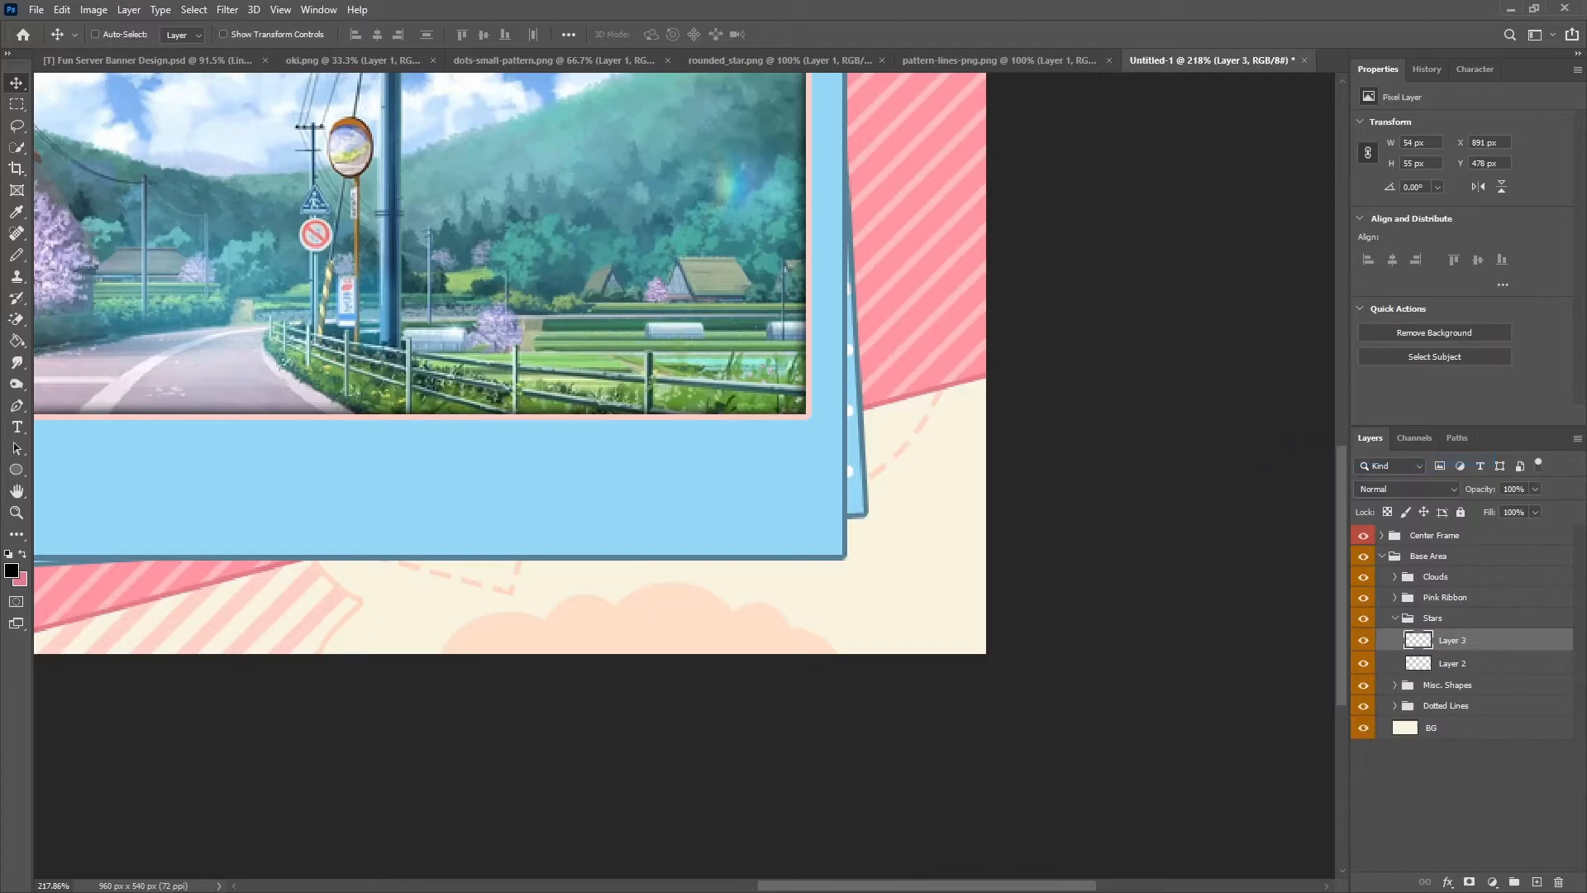
# Add a 2 px outside Stroke in colour db708a to the star.
pyautogui.rightClick(1495, 645)
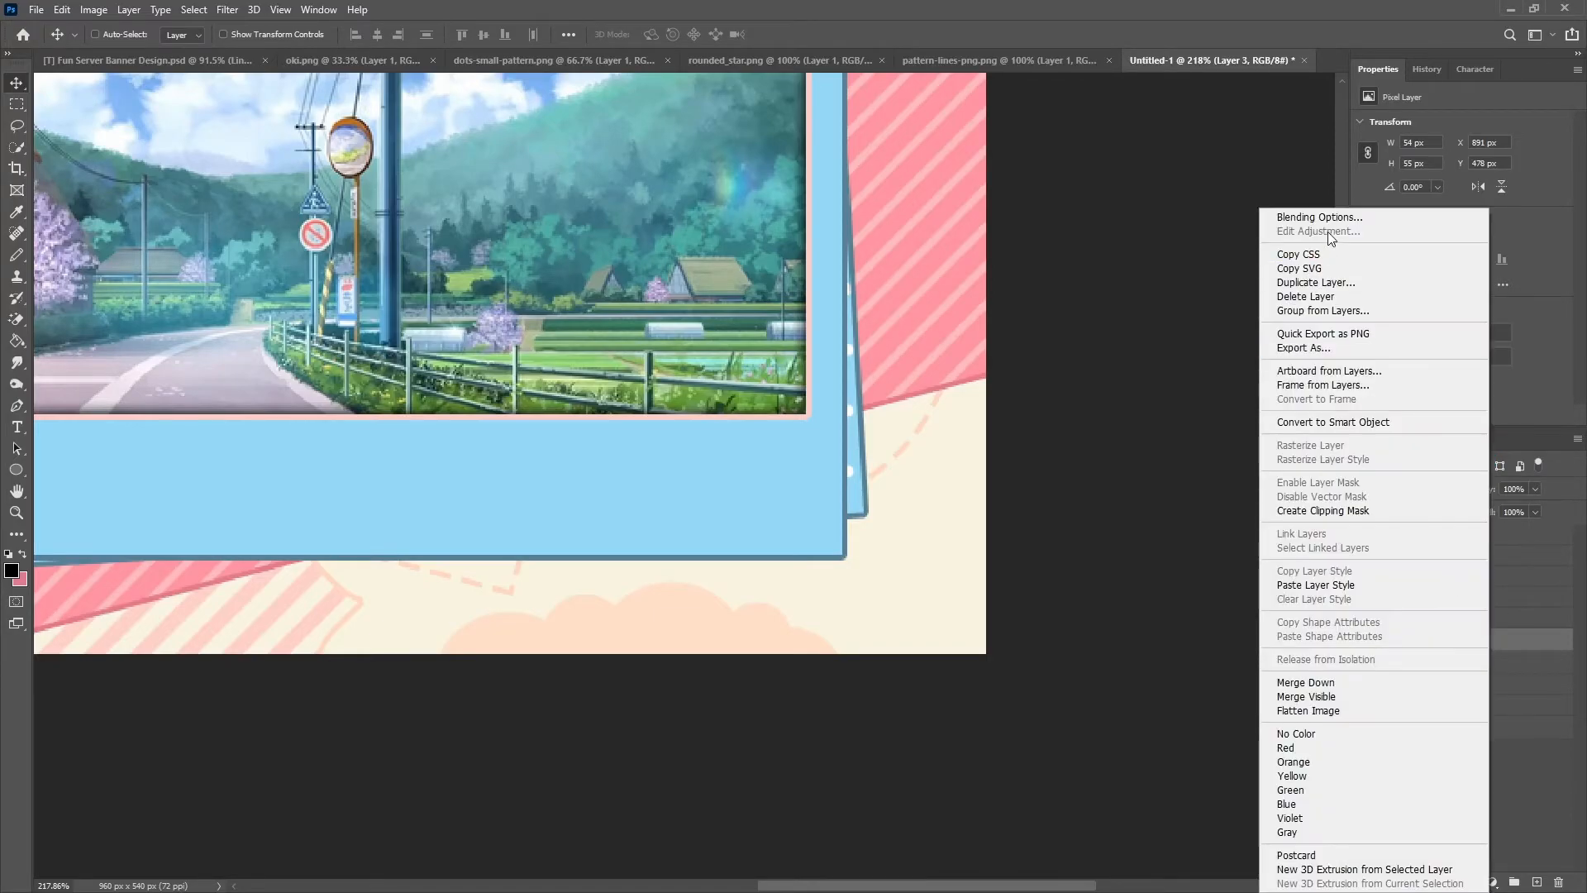
pyautogui.click(1337, 218)
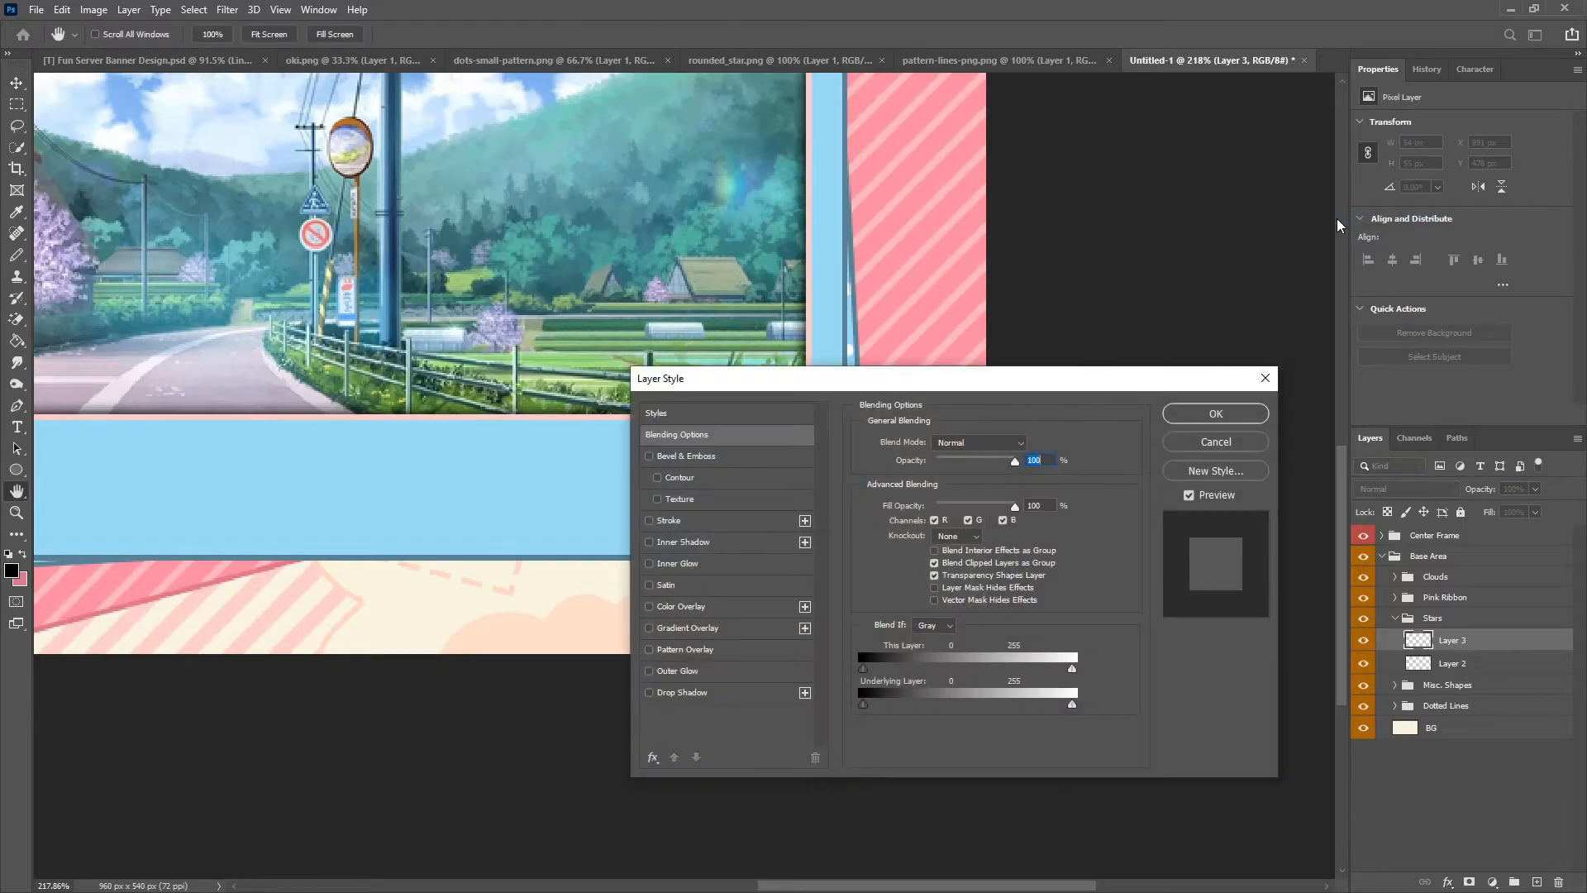
pyautogui.click(732, 520)
pyautogui.click(895, 554)
pyautogui.write('db708a')
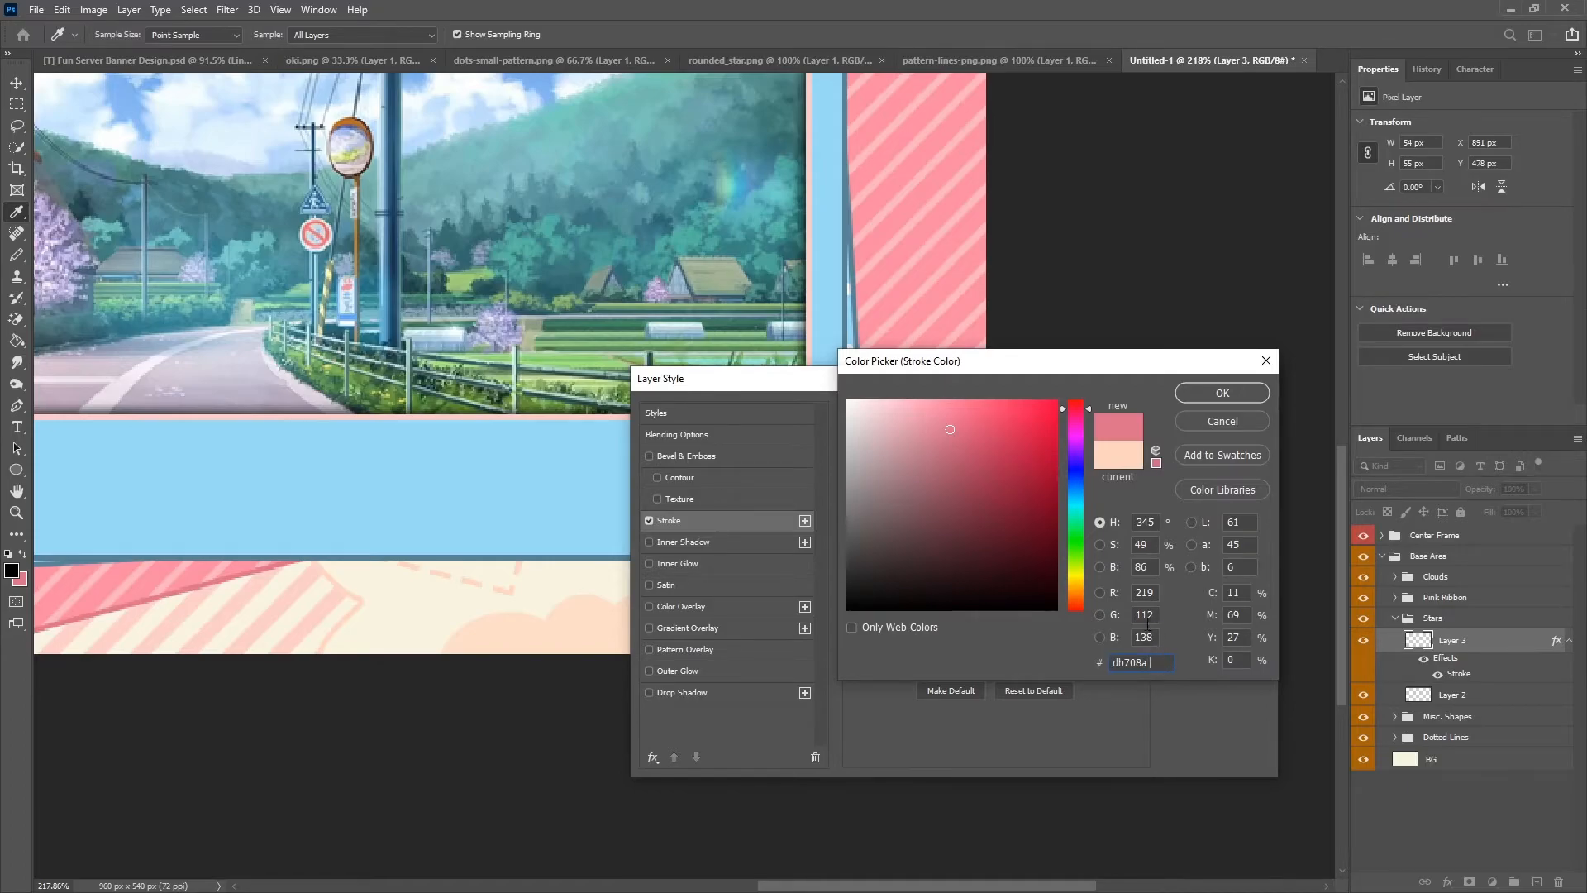
pyautogui.click(1207, 389)
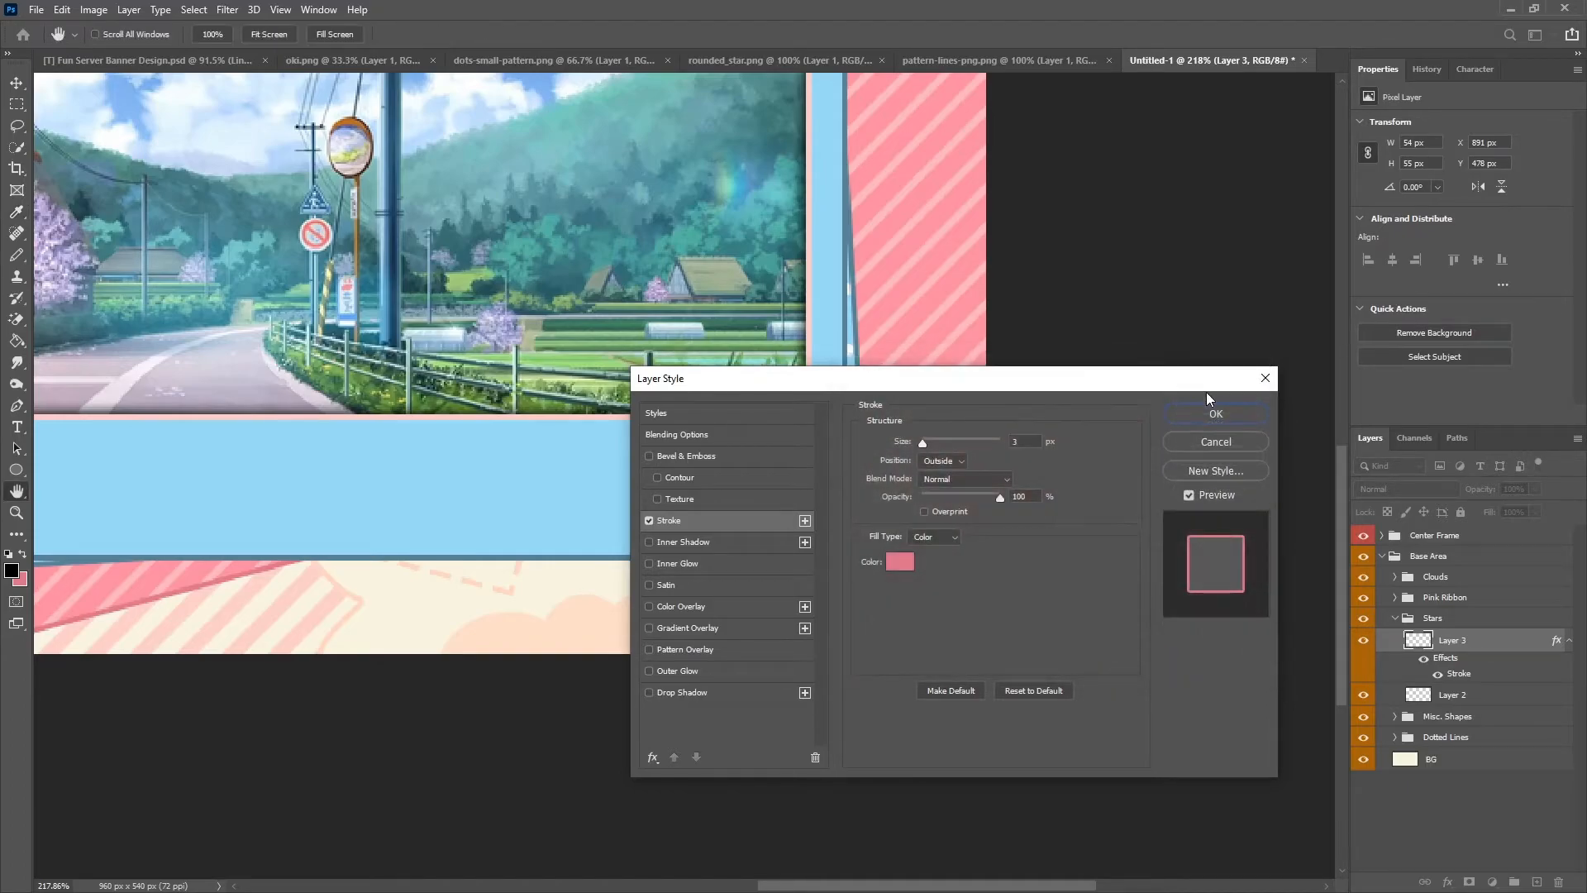
pyautogui.moveTo(1035, 443); pyautogui.dragTo(810, 427)
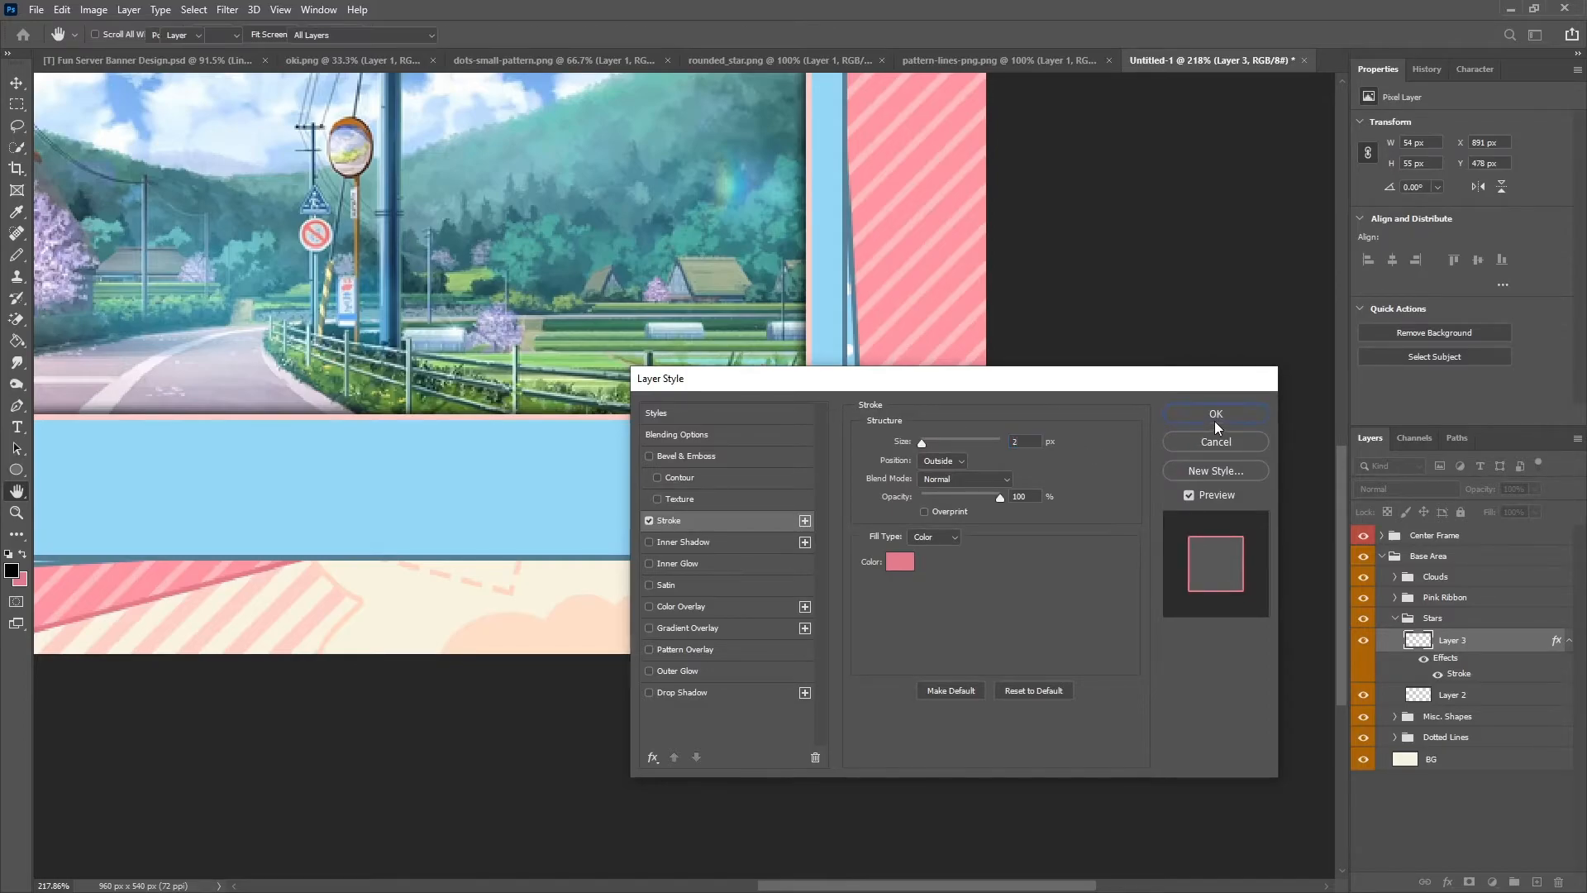
pyautogui.click(1215, 414)
# Rename the star's layer to "Star", delete the empty Layer 2, and collapse the star's effects list.
pyautogui.doubleClick(1458, 643)
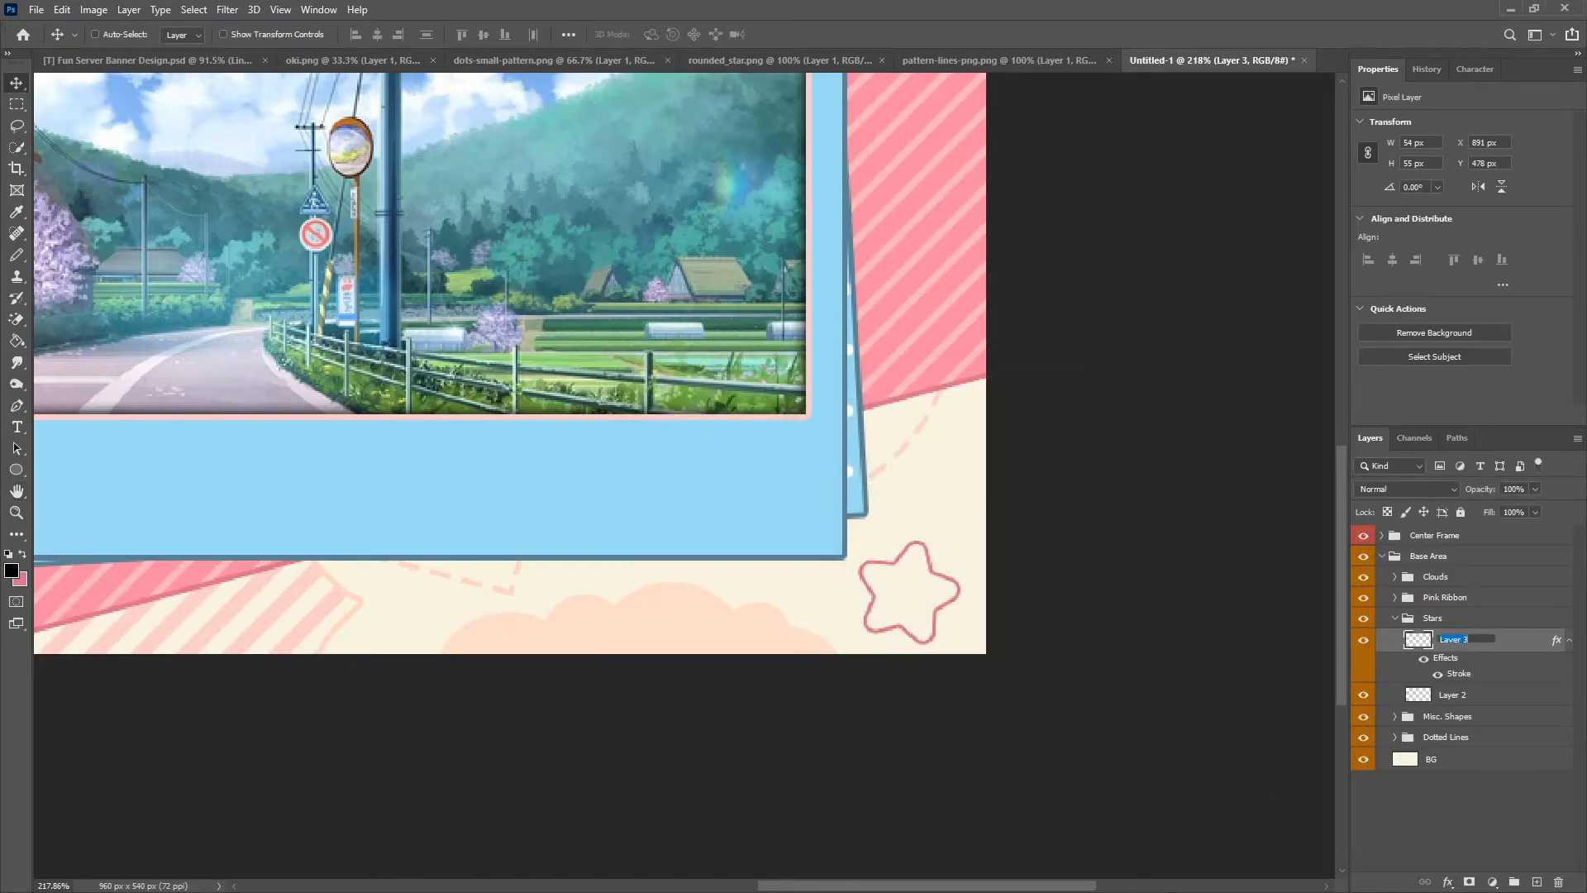
pyautogui.press('Return')
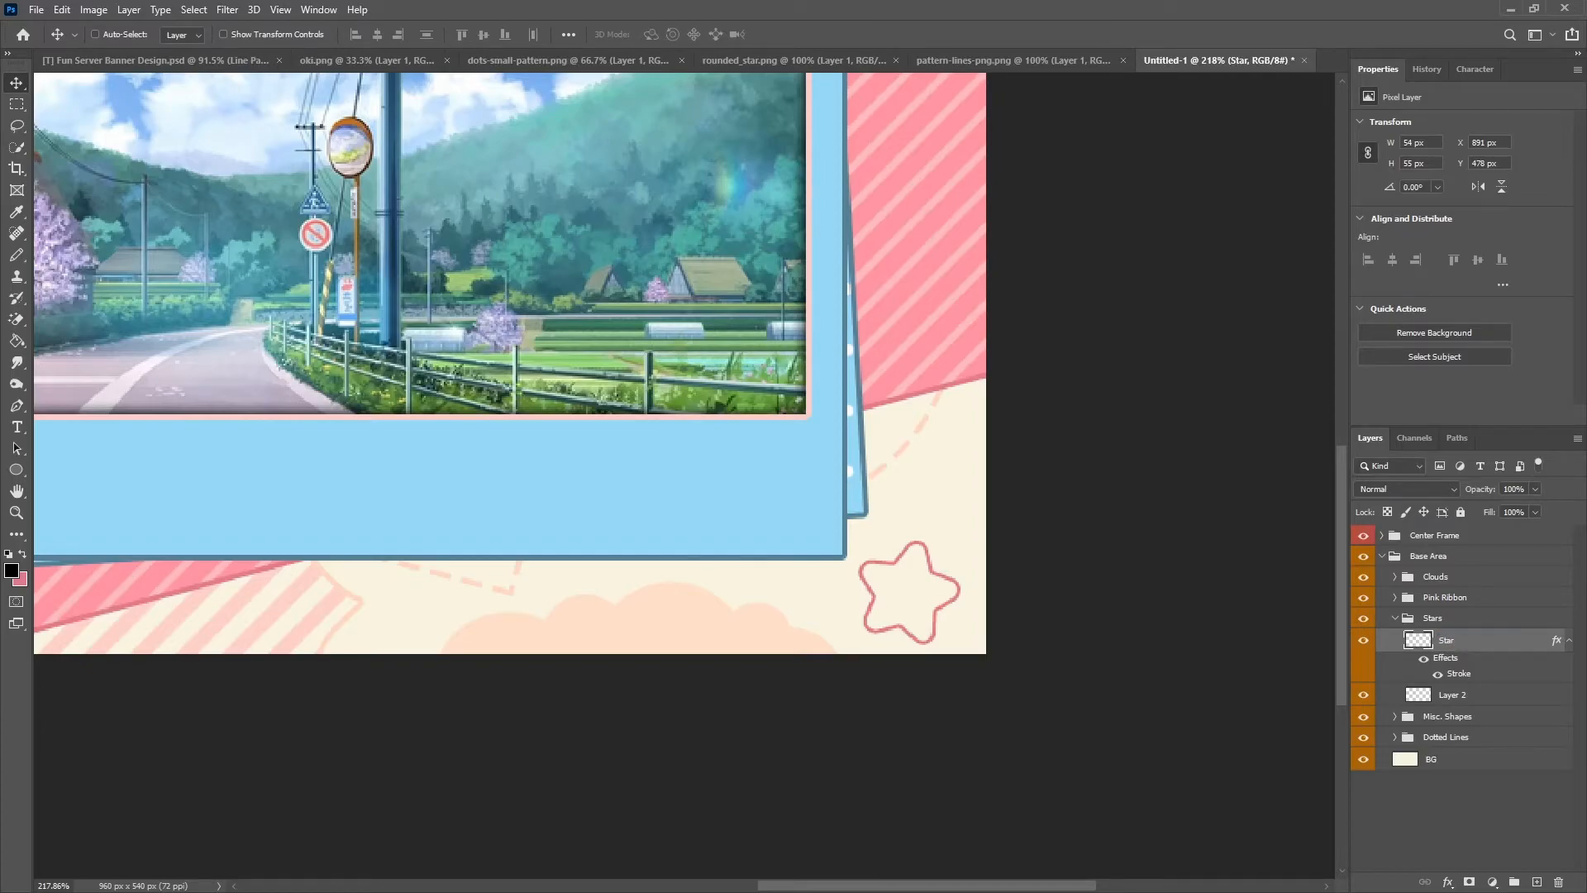
pyautogui.click(1519, 703)
pyautogui.press('Delete')
pyautogui.click(1567, 643)
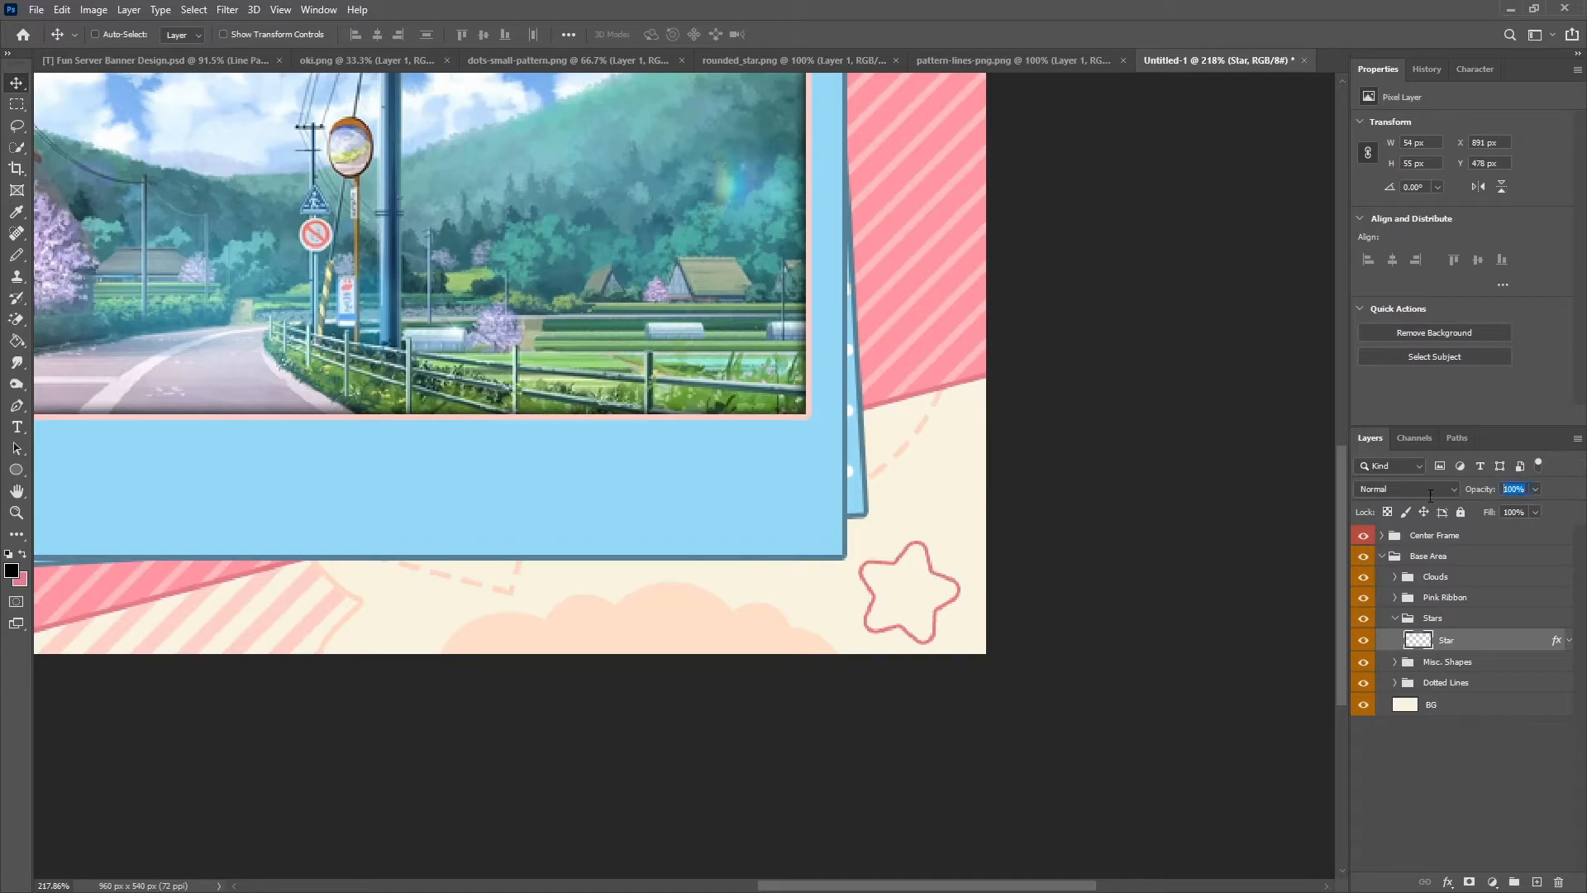
# Set the star's opacity to 85% and copy the pattern from dots-small-pattern.png into the banner over the star.
pyautogui.write('85')
pyautogui.click(500, 59)
pyautogui.moveTo(533, 378); pyautogui.dragTo(1252, 793)
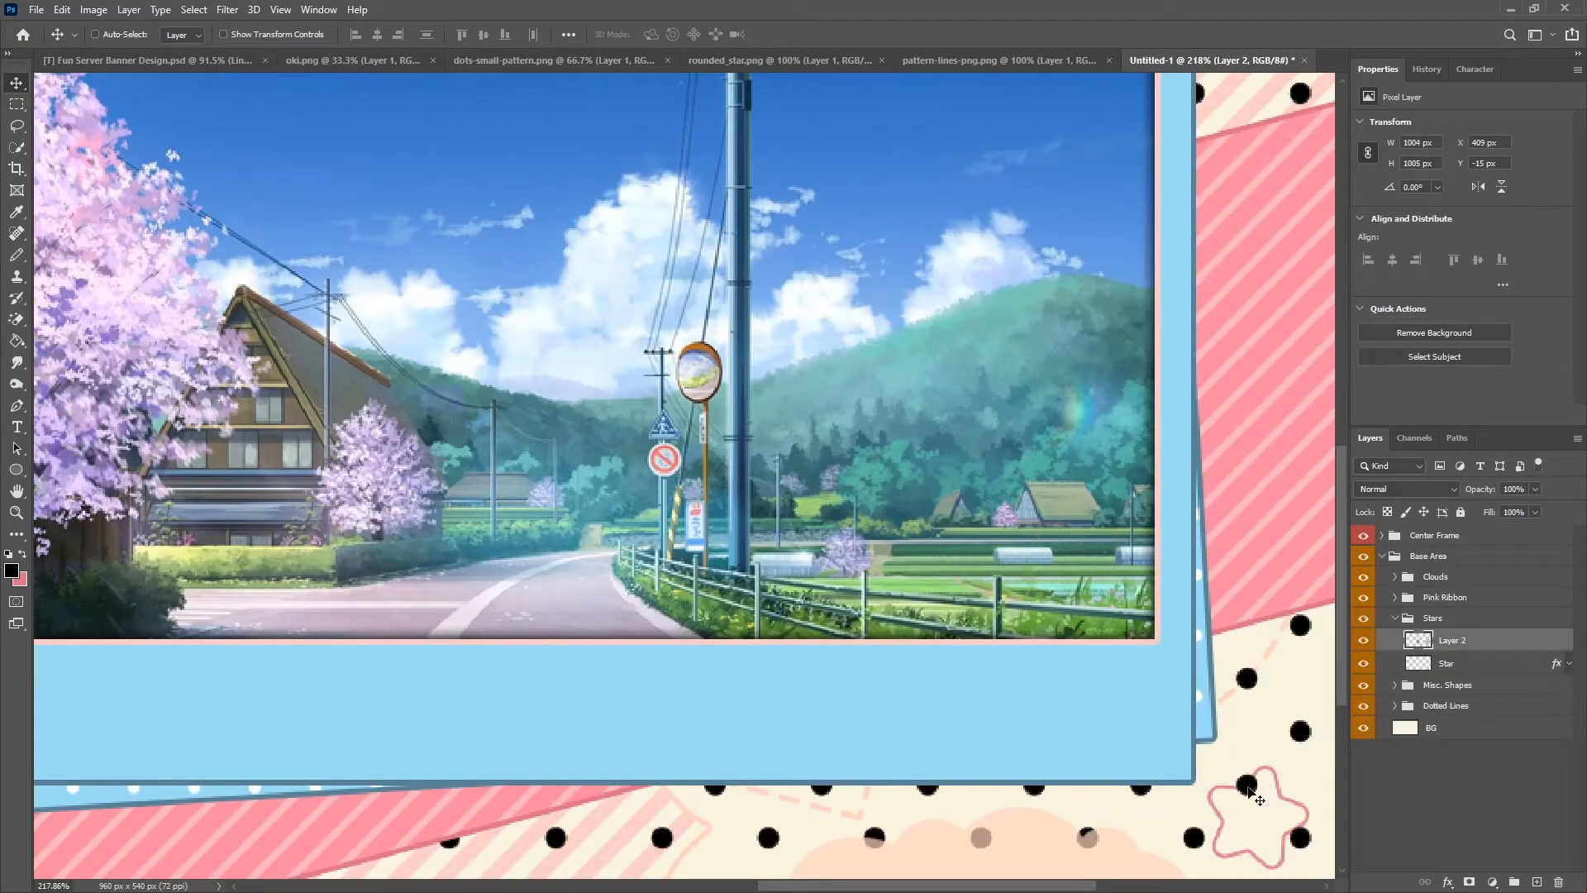
# Give the dot pattern a Color Overlay in db708a and rasterize its layer style.
pyautogui.rightClick(1524, 643)
pyautogui.click(1346, 215)
pyautogui.click(686, 606)
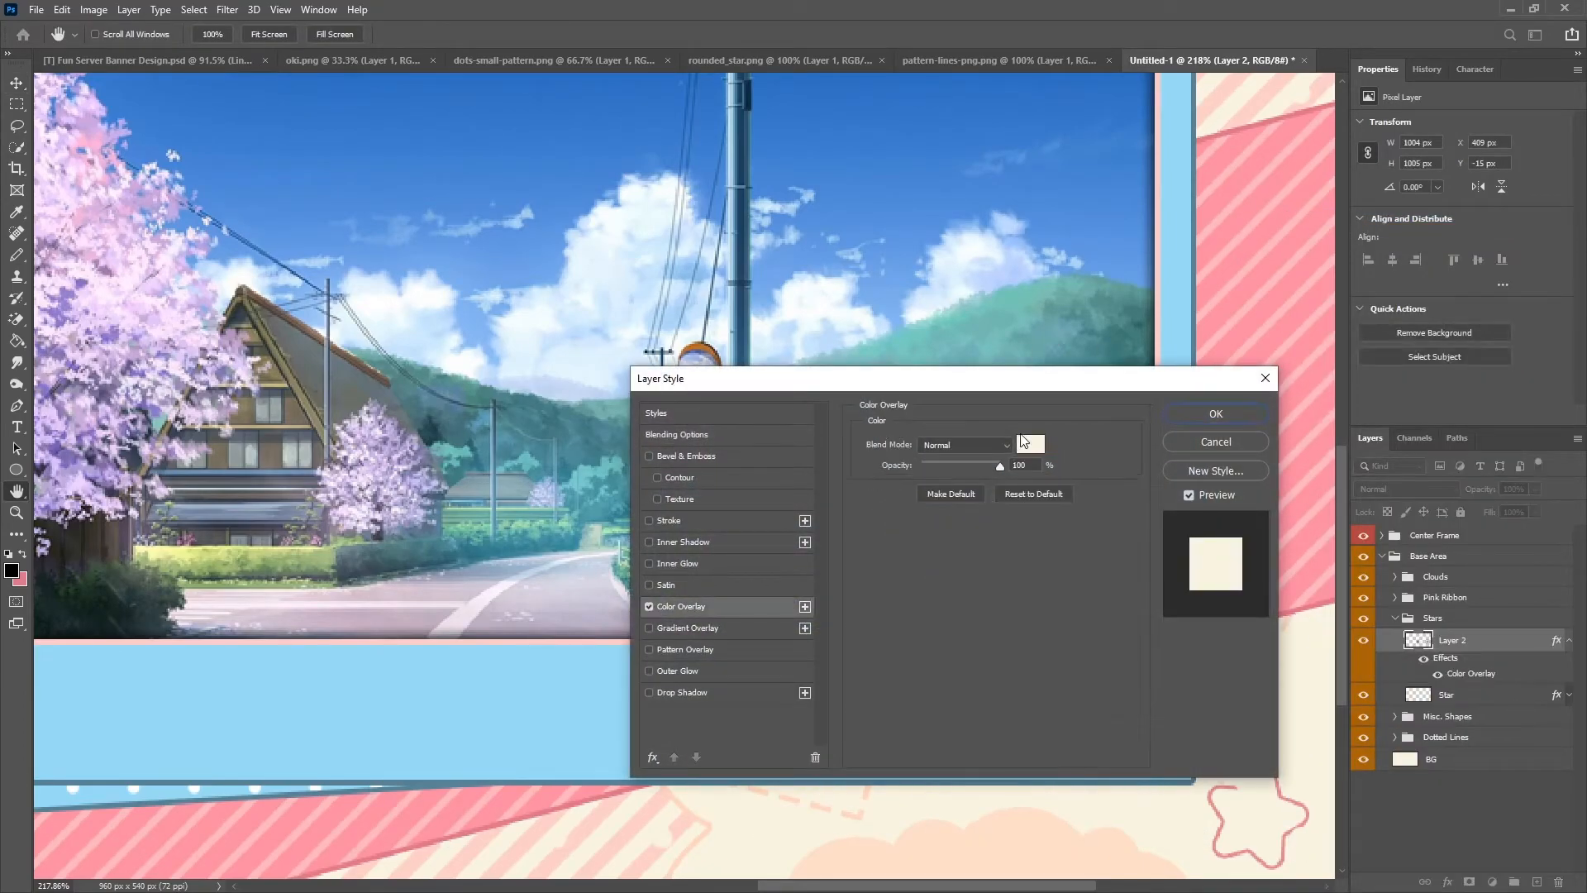
pyautogui.click(1030, 444)
pyautogui.write('db708a')
pyautogui.click(1213, 395)
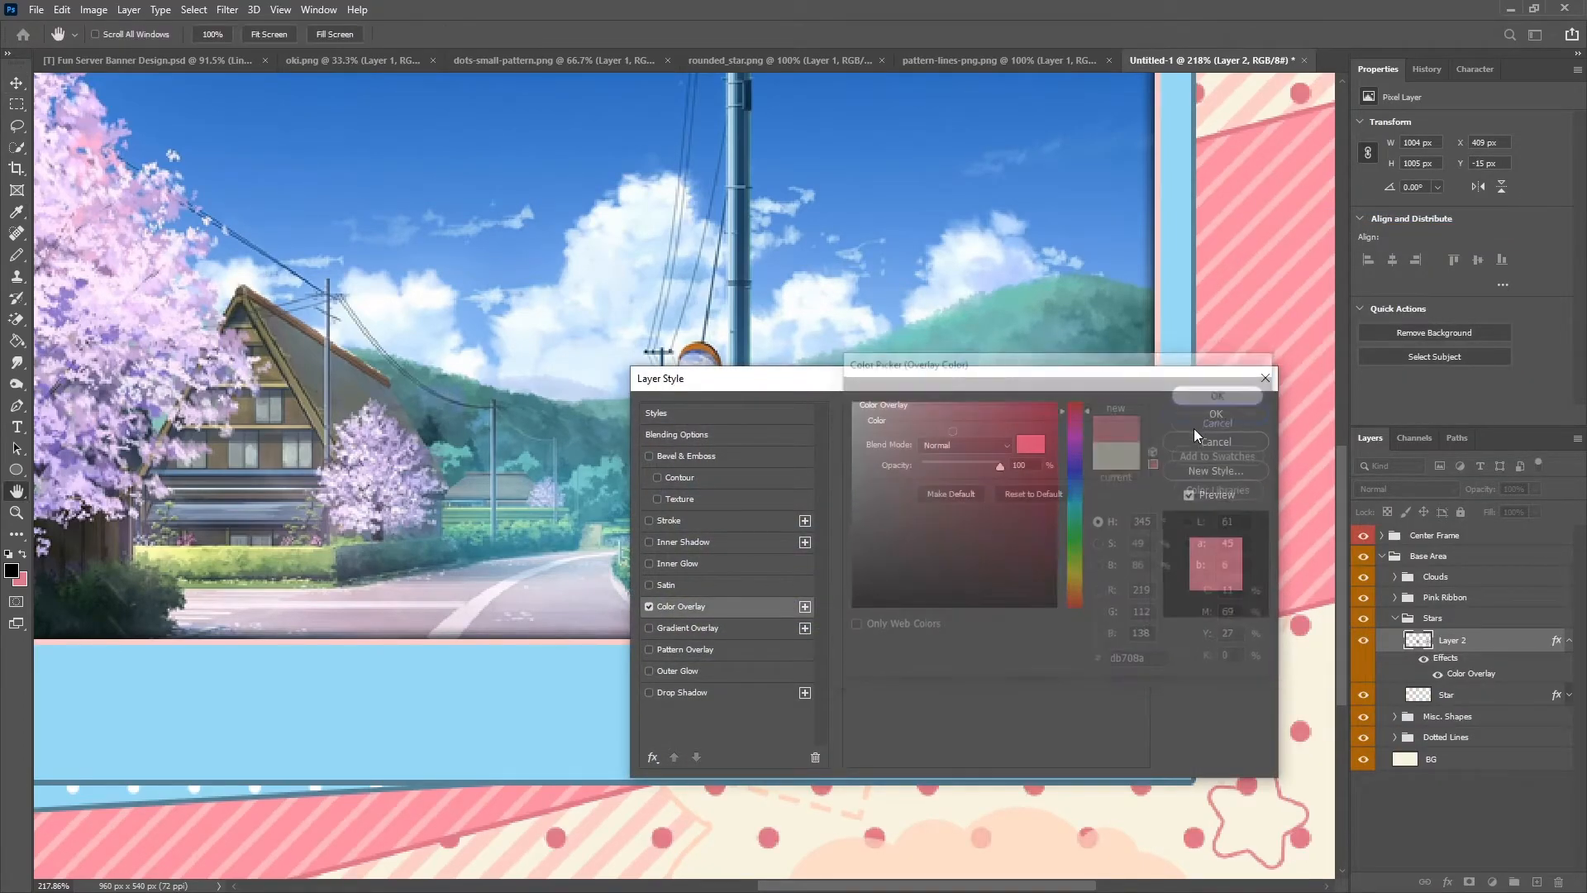
pyautogui.click(1222, 408)
pyautogui.rightClick(1457, 639)
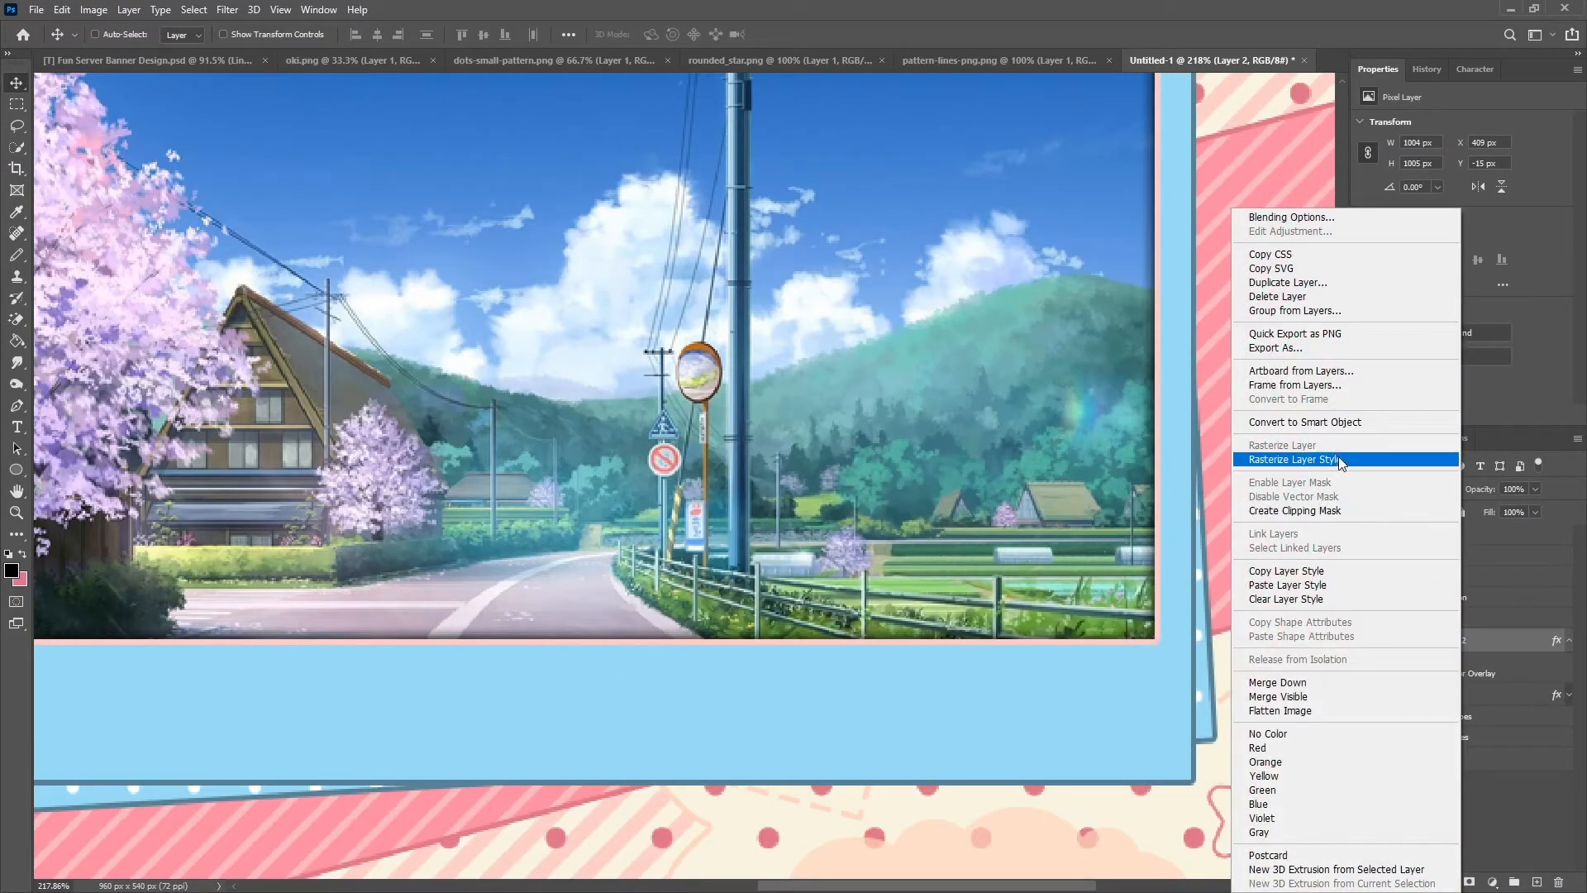
pyautogui.click(1337, 457)
# Rename the dot pattern's layer to "Dots" and clip it to the Star layer.
pyautogui.doubleClick(1453, 639)
pyautogui.write('Dots')
pyautogui.press('Return')
pyautogui.keyDown('alt'); pyautogui.click(1456, 651); pyautogui.keyUp('alt')
# Shrink the Dots pattern to about 296 px wide and position it so small dots fill the star in the lower right corner.
pyautogui.scroll(-5, 839, 741)
pyautogui.scroll(5, 839, 742)
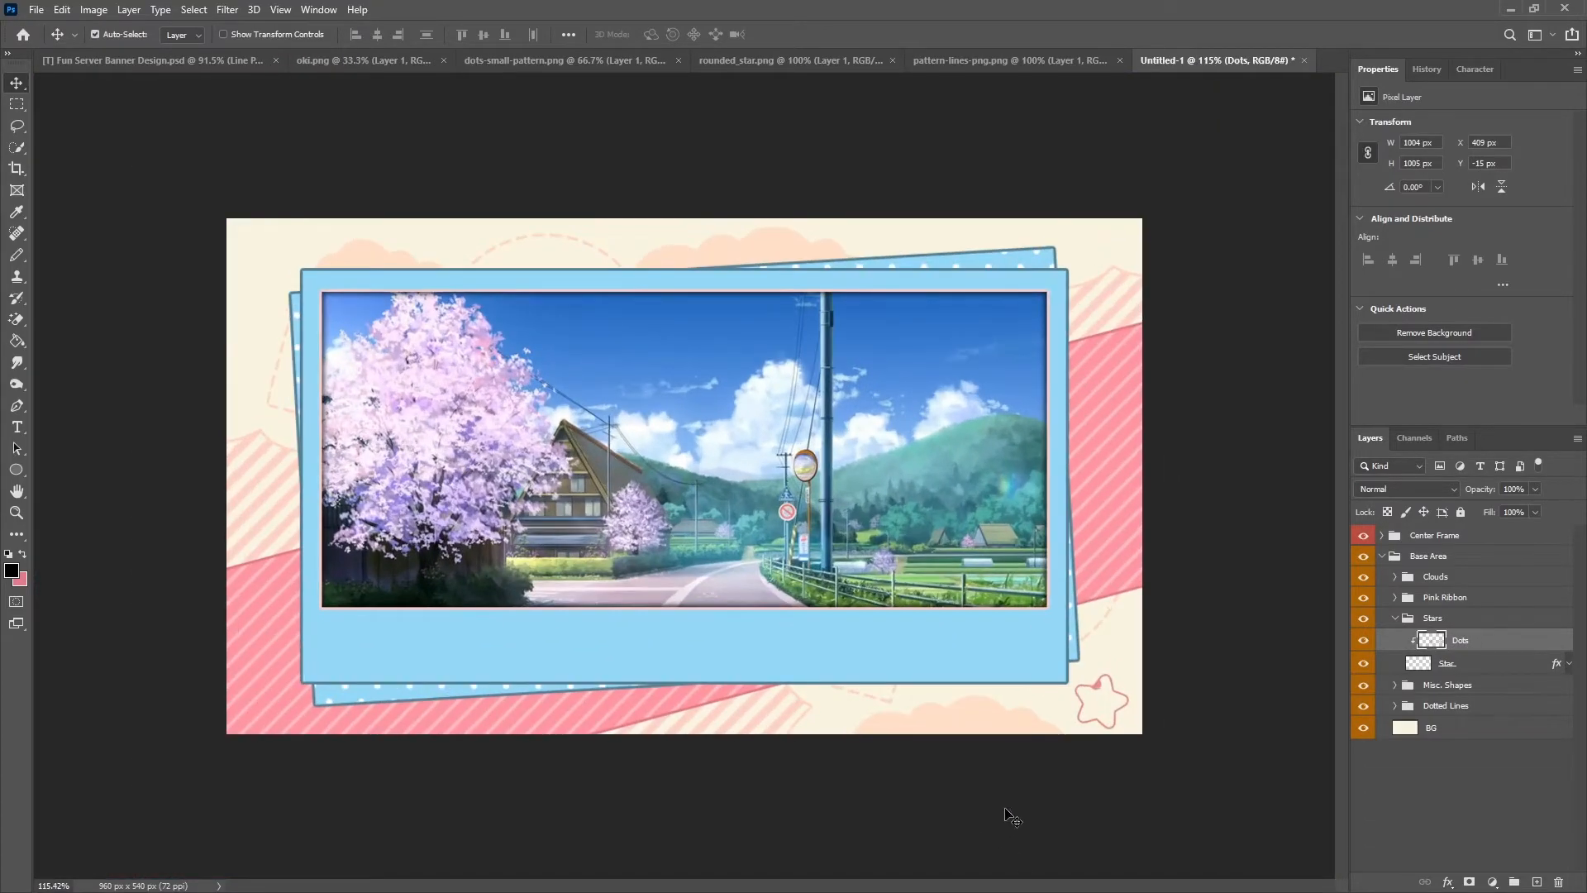
pyautogui.hotkey('ctrl', 't')
pyautogui.moveTo(616, 206); pyautogui.dragTo(1053, 607)
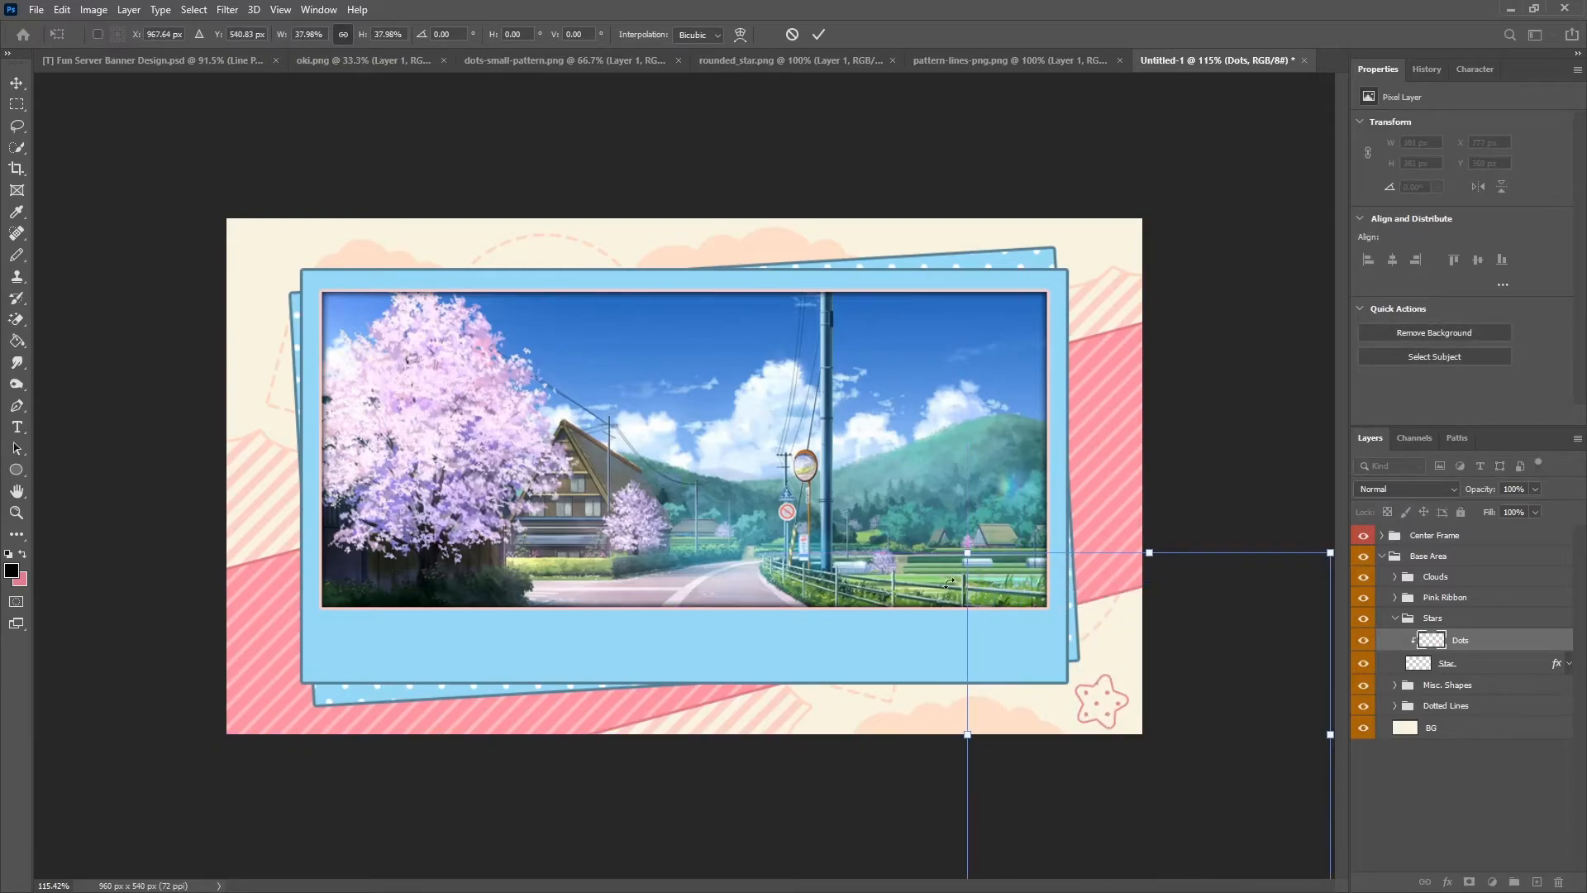
pyautogui.moveTo(963, 551); pyautogui.dragTo(1205, 802)
pyautogui.moveTo(1066, 645); pyautogui.dragTo(1035, 615)
pyautogui.click(818, 34)
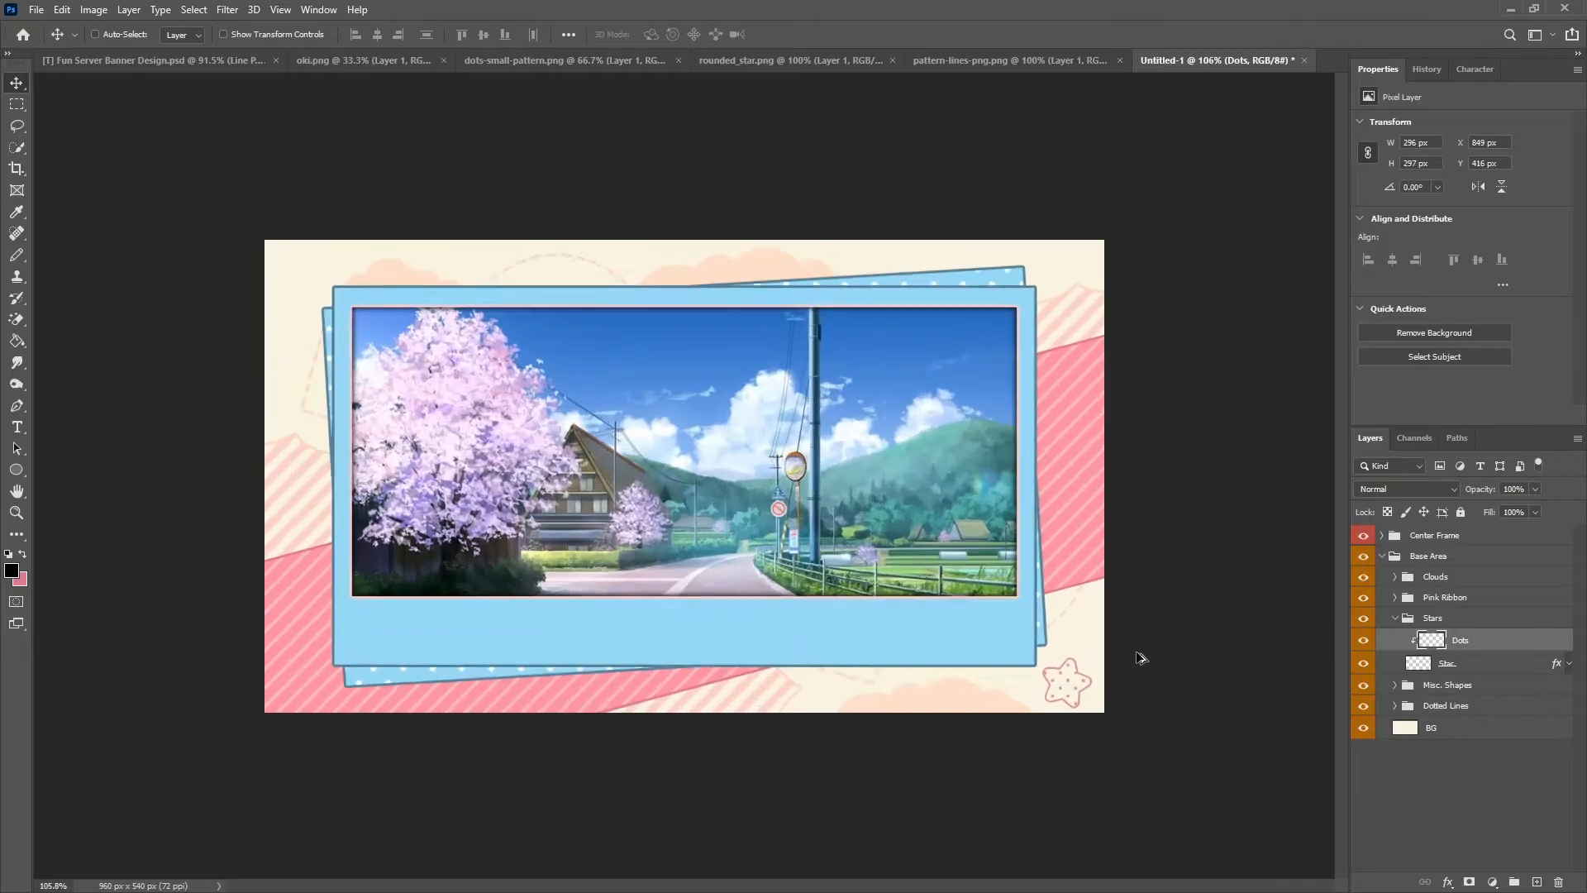
# Duplicate the Dots and Star layers, move the copies to the banner's upper left corner, and rotate them -15°.
pyautogui.keyDown('ctrl'); pyautogui.click(1476, 661); pyautogui.keyUp('ctrl')
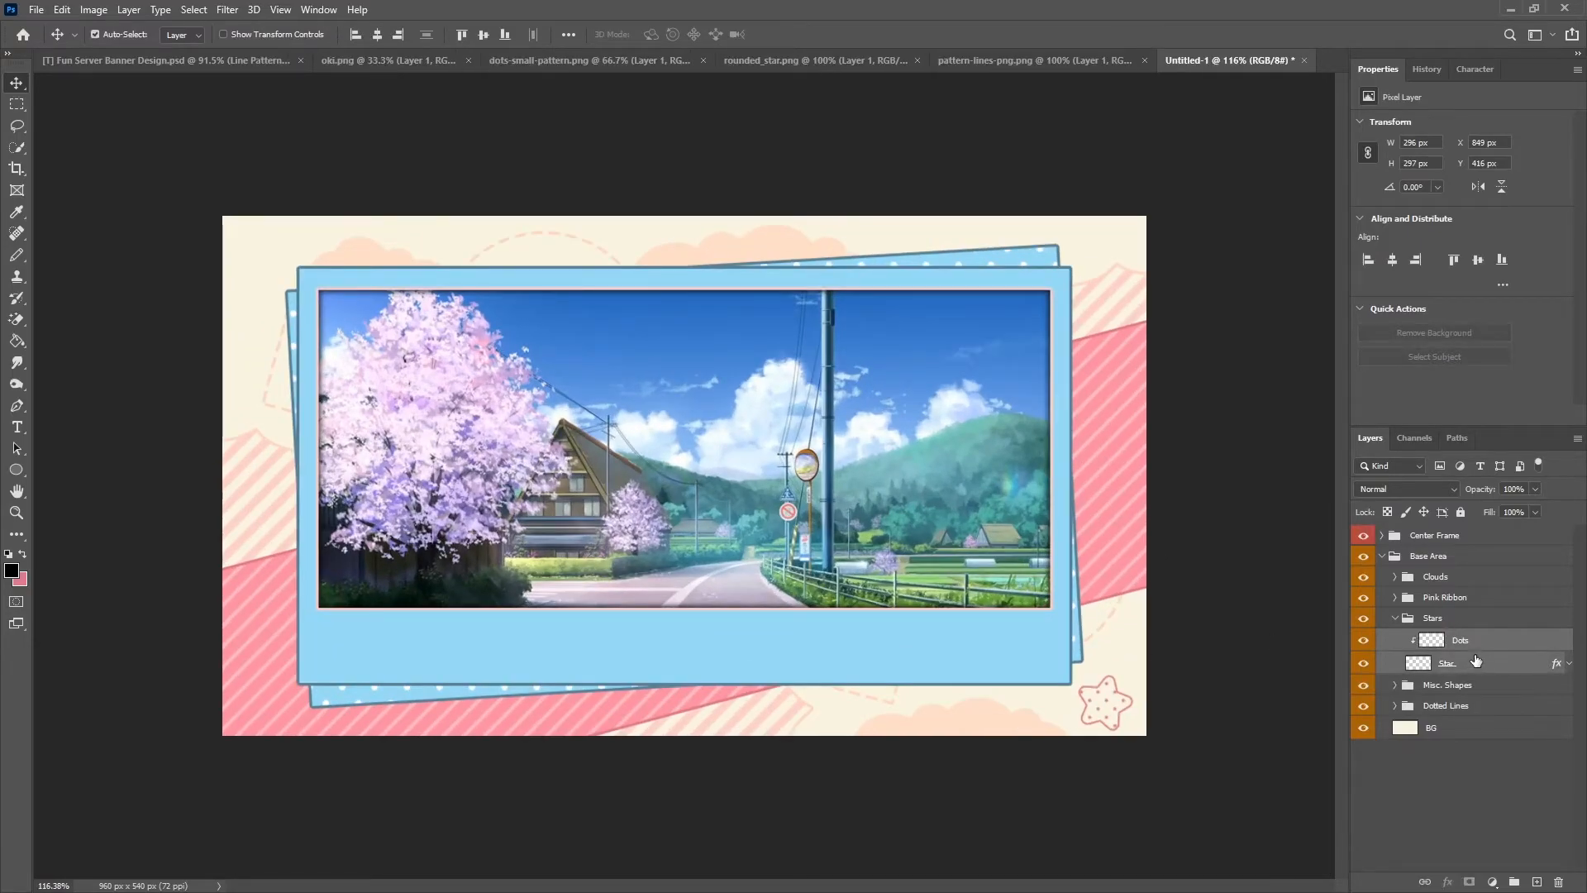
pyautogui.hotkey('ctrl', 'j')
pyautogui.hotkey('ctrl', 't')
pyautogui.moveTo(1040, 641); pyautogui.dragTo(192, 192)
pyautogui.moveTo(640, 118); pyautogui.dragTo(550, 144)
pyautogui.moveTo(303, 355); pyautogui.dragTo(316, 336)
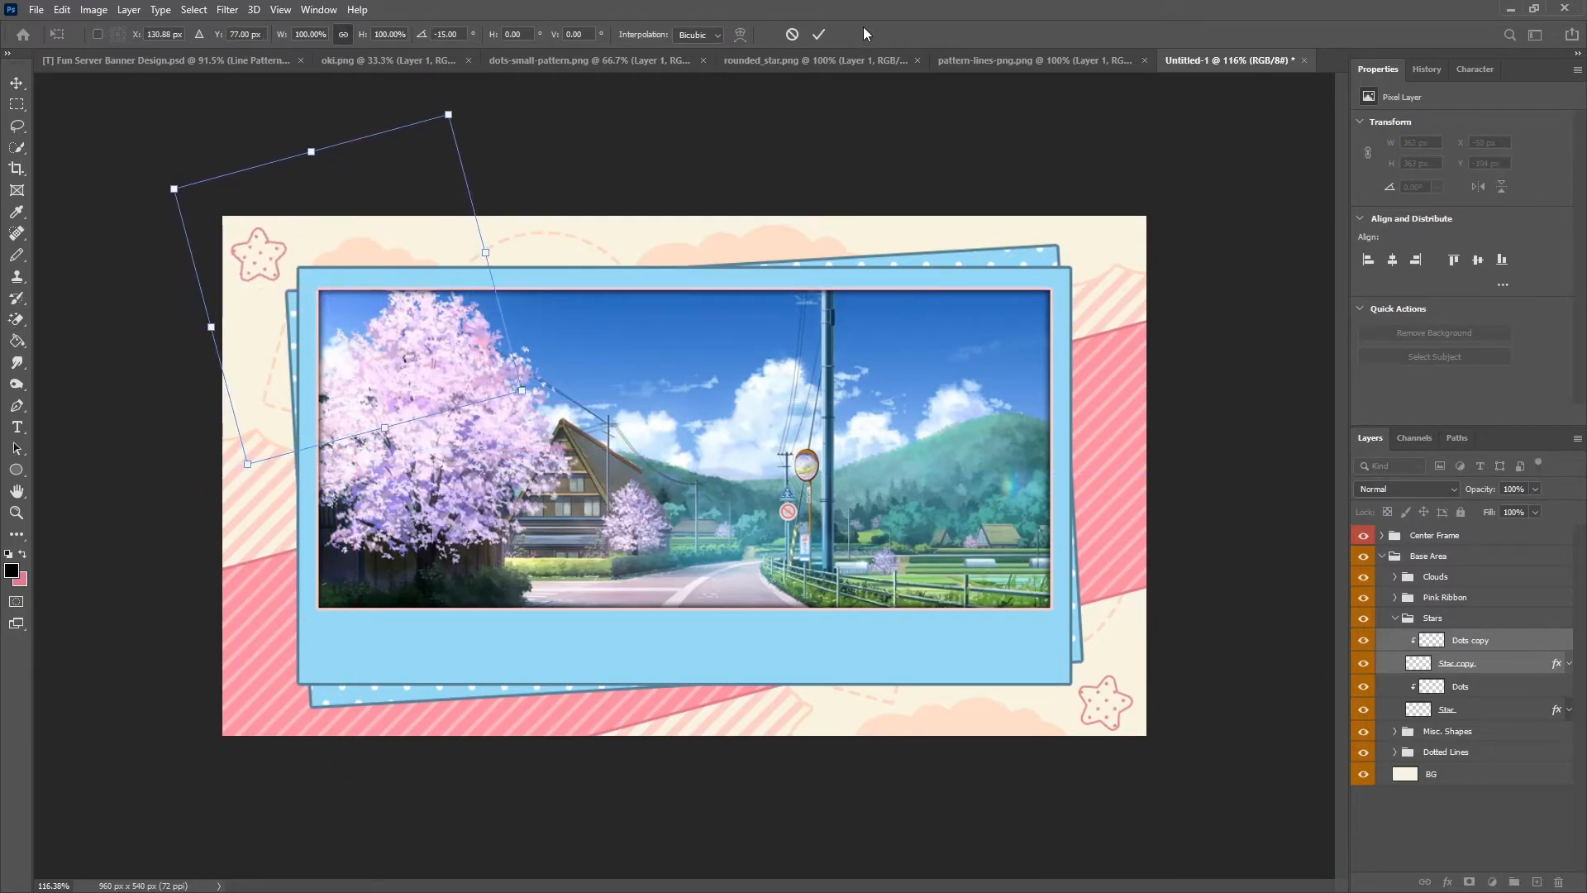
pyautogui.click(820, 35)
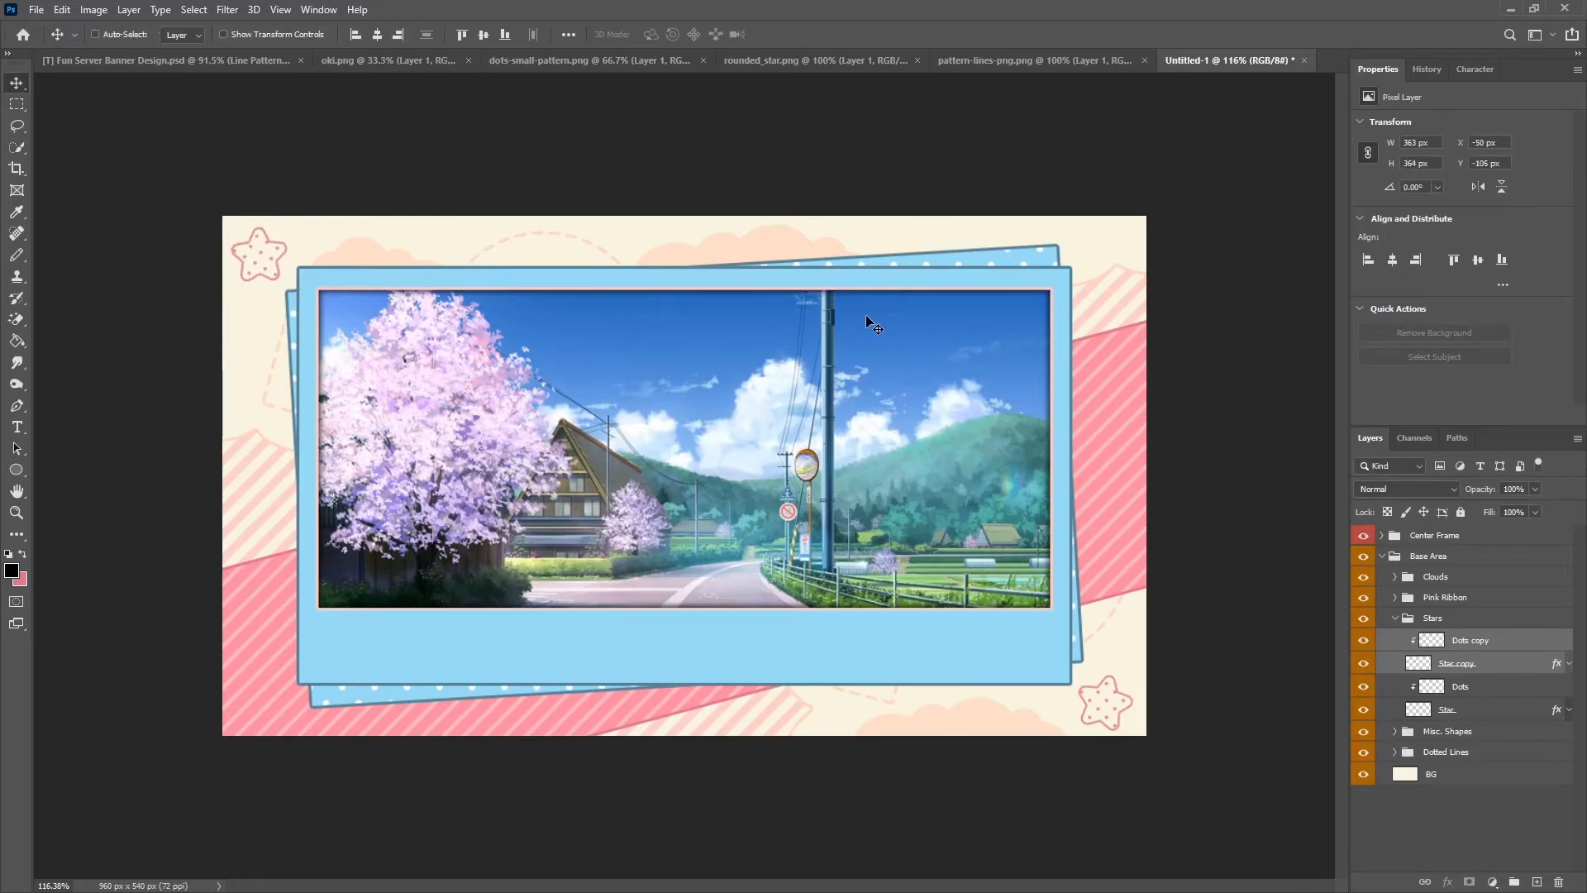
# Collapse the Stars and Base Area groups and expand the Center Frame group.
pyautogui.scroll(-1, 856, 311)
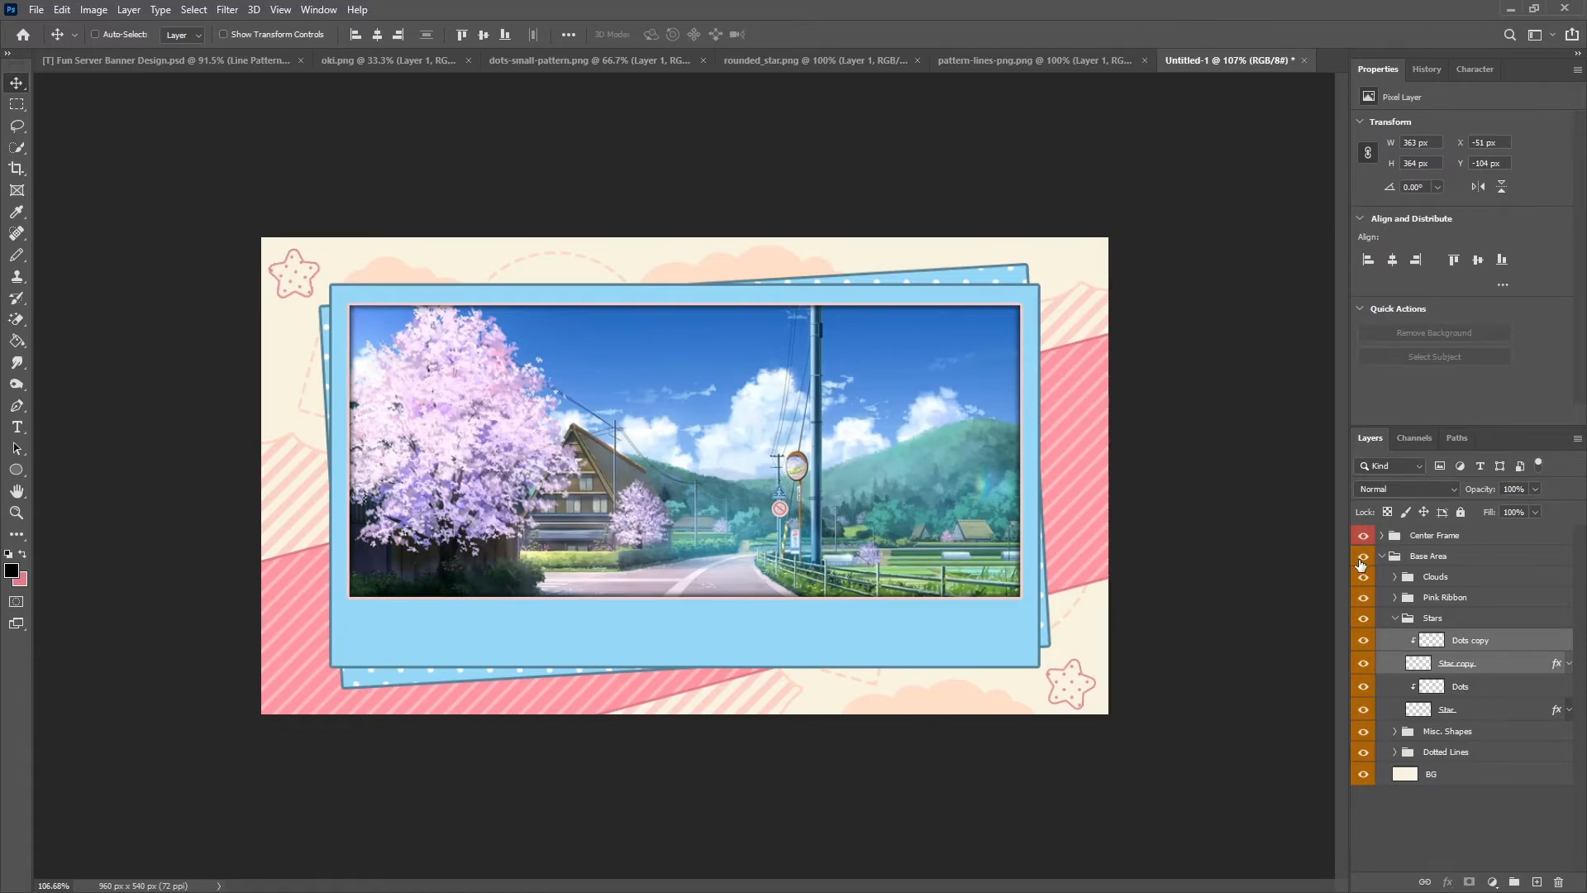
pyautogui.click(1396, 619)
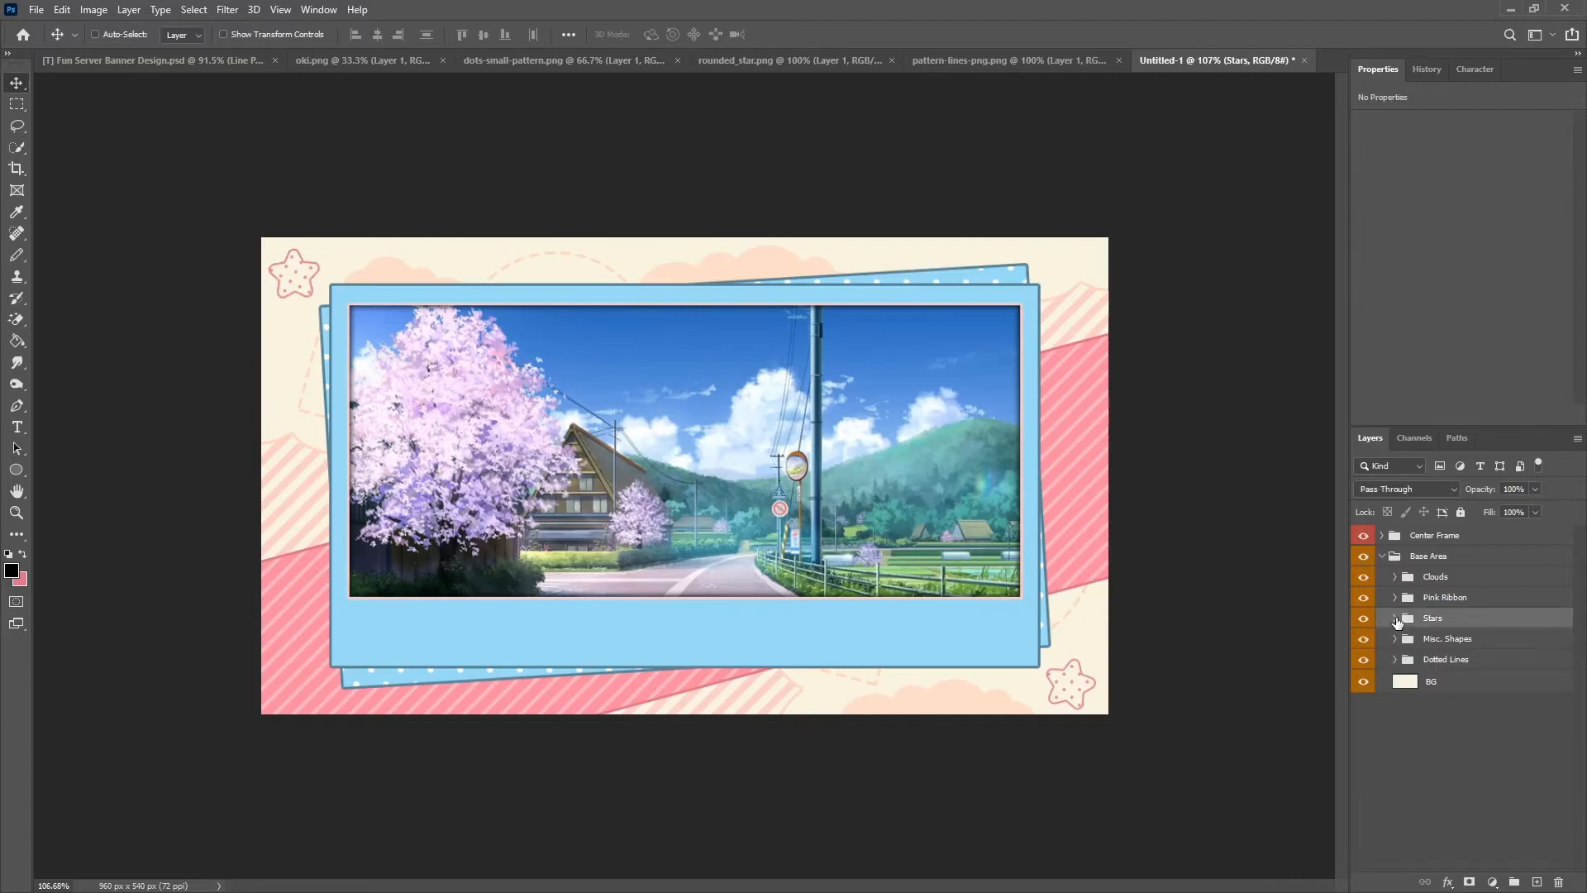
pyautogui.click(1382, 557)
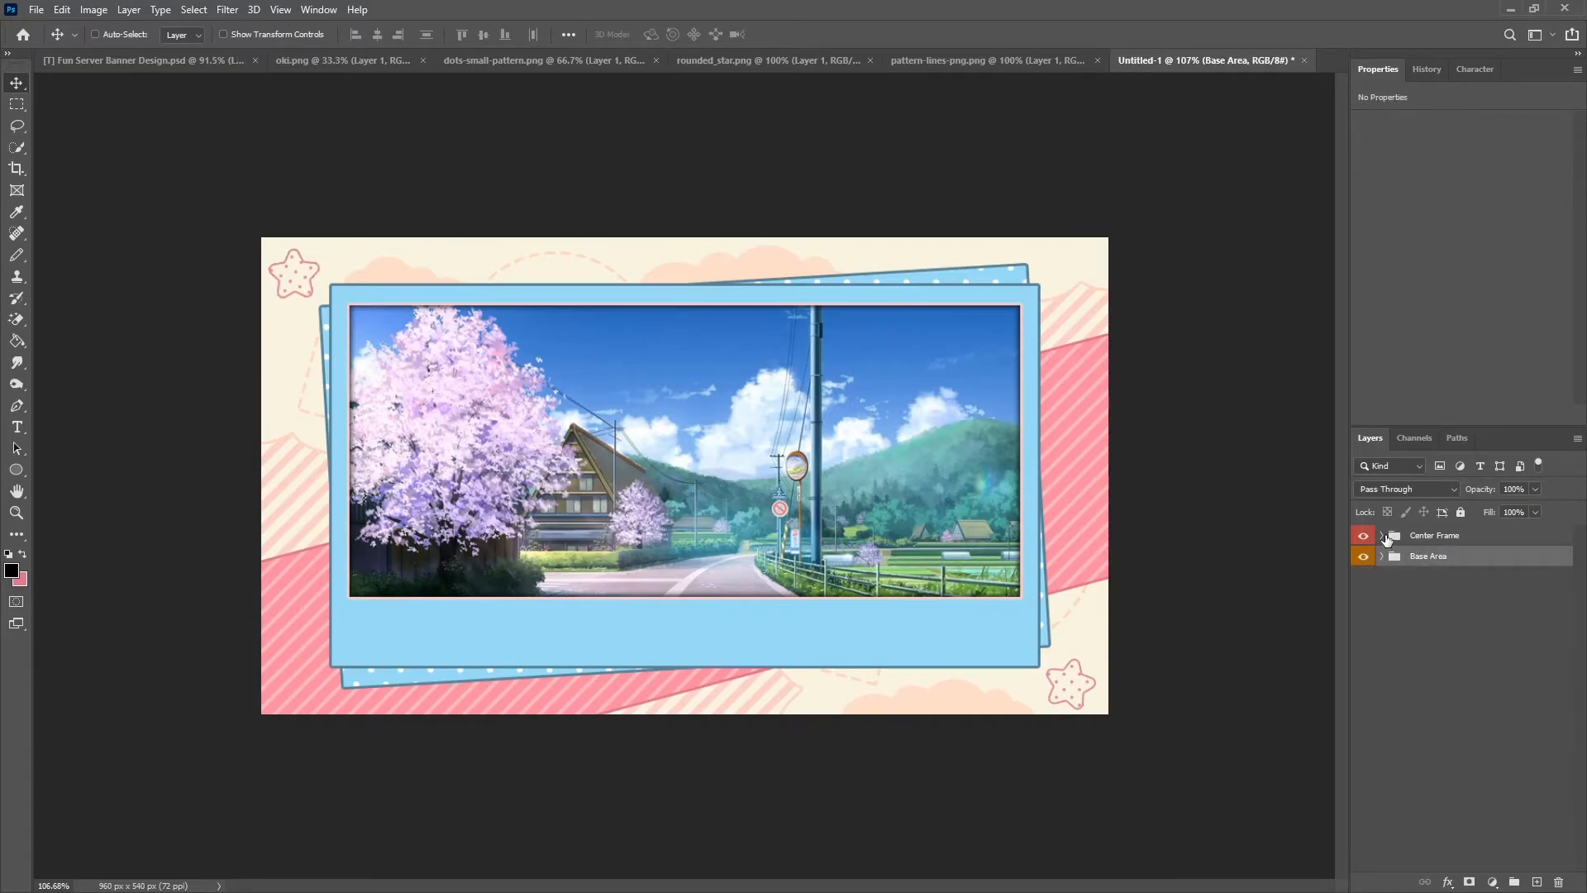
pyautogui.click(1382, 537)
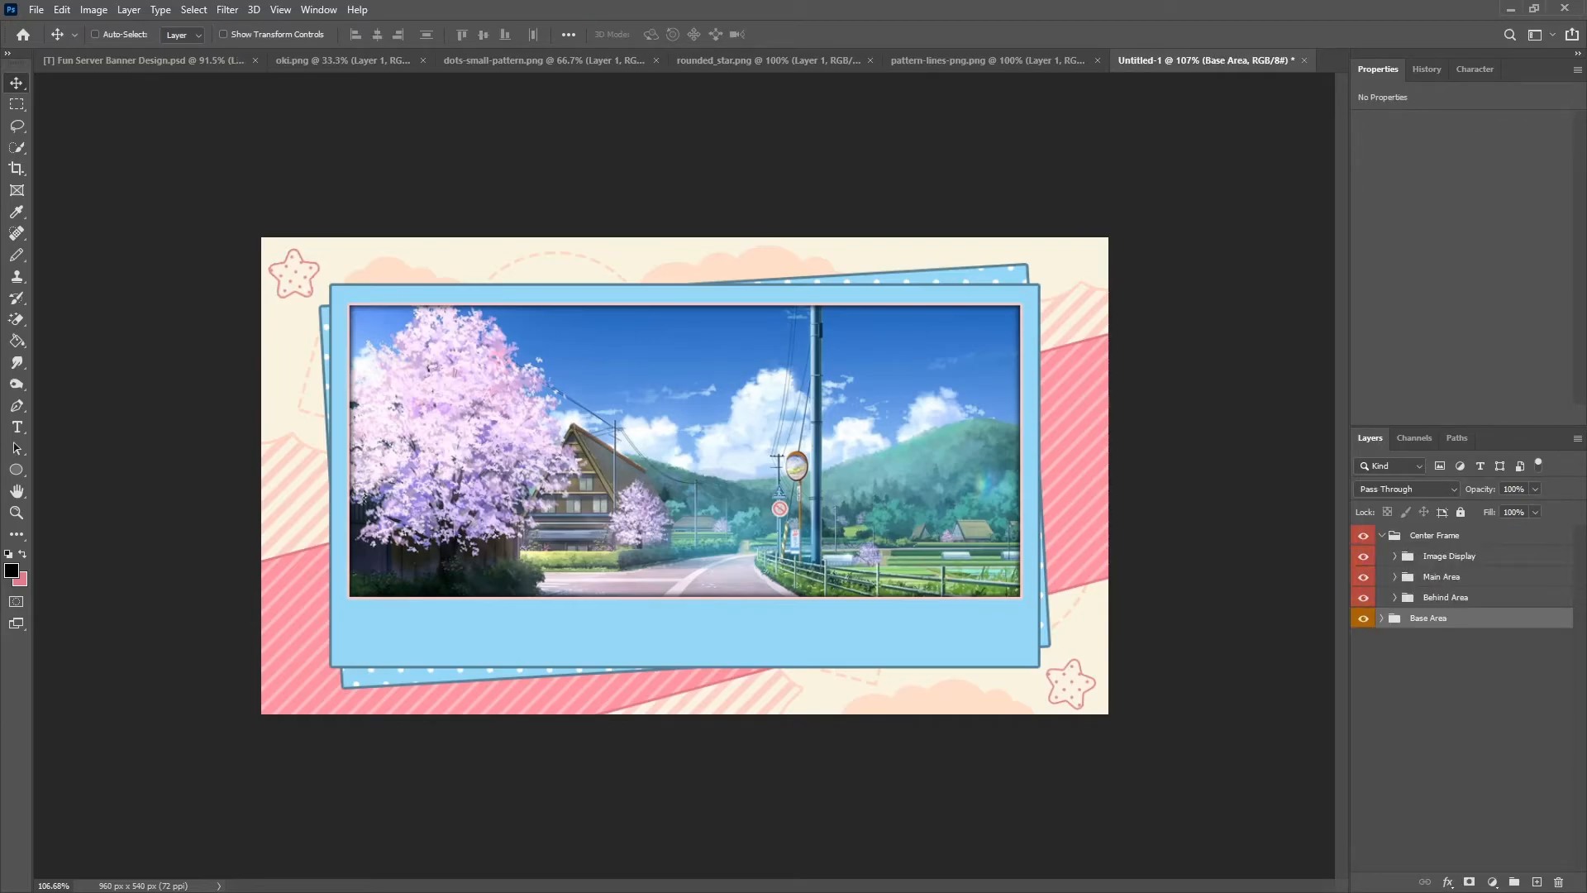
# Add a new layer above the Image Display group and put it in a group named "Text".
pyautogui.press('t')
pyautogui.click(1493, 561)
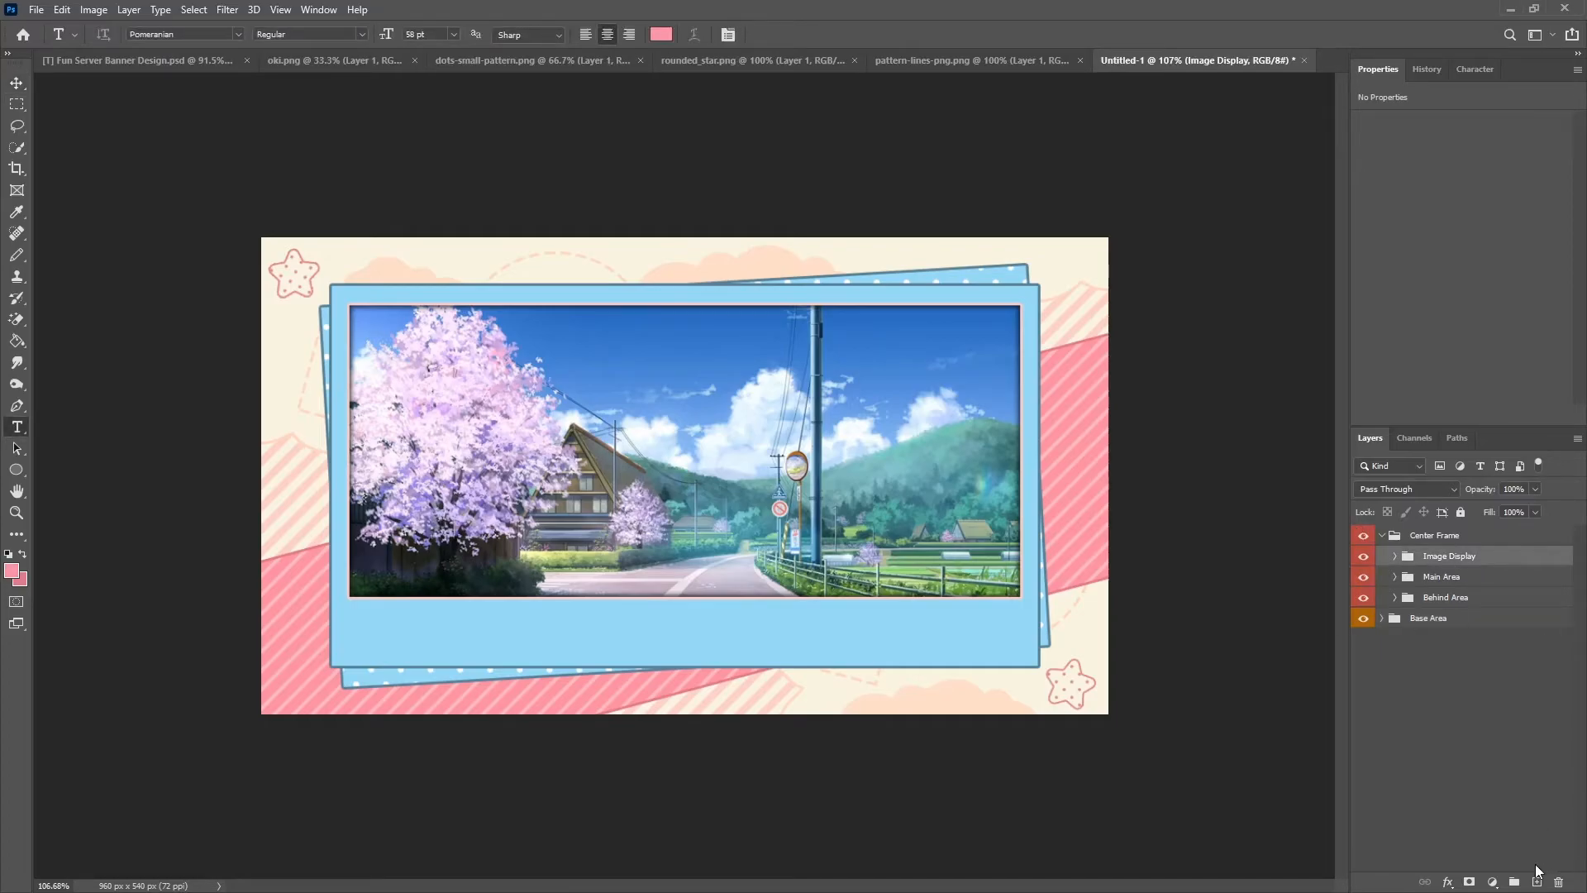
pyautogui.click(1537, 881)
pyautogui.hotkey('ctrl', 'g')
pyautogui.doubleClick(1442, 556)
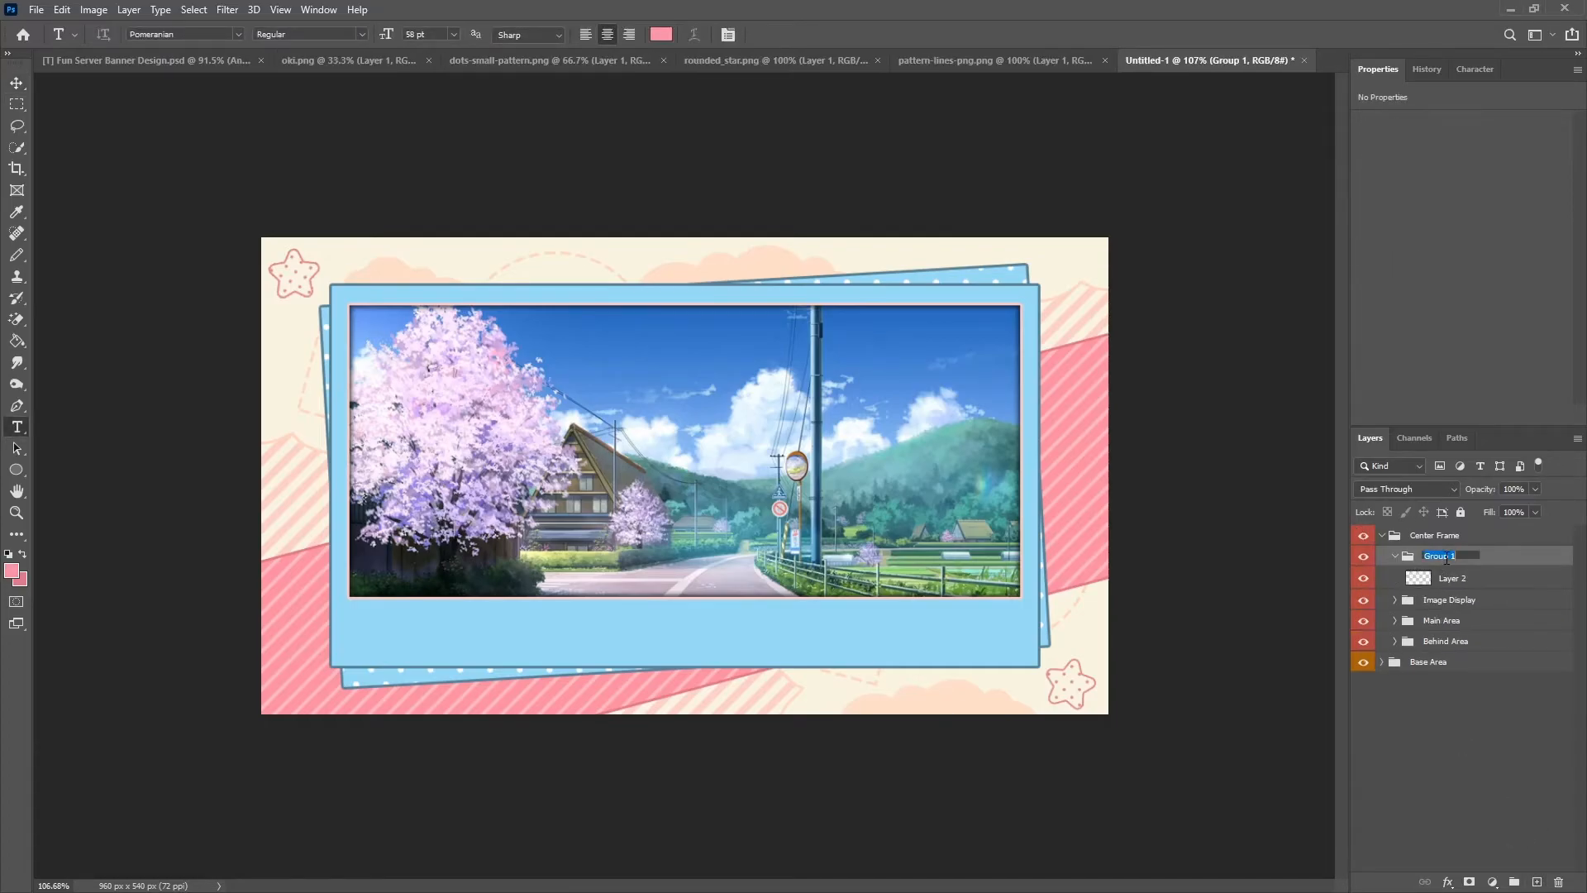
pyautogui.write('Text')
pyautogui.press('Return')
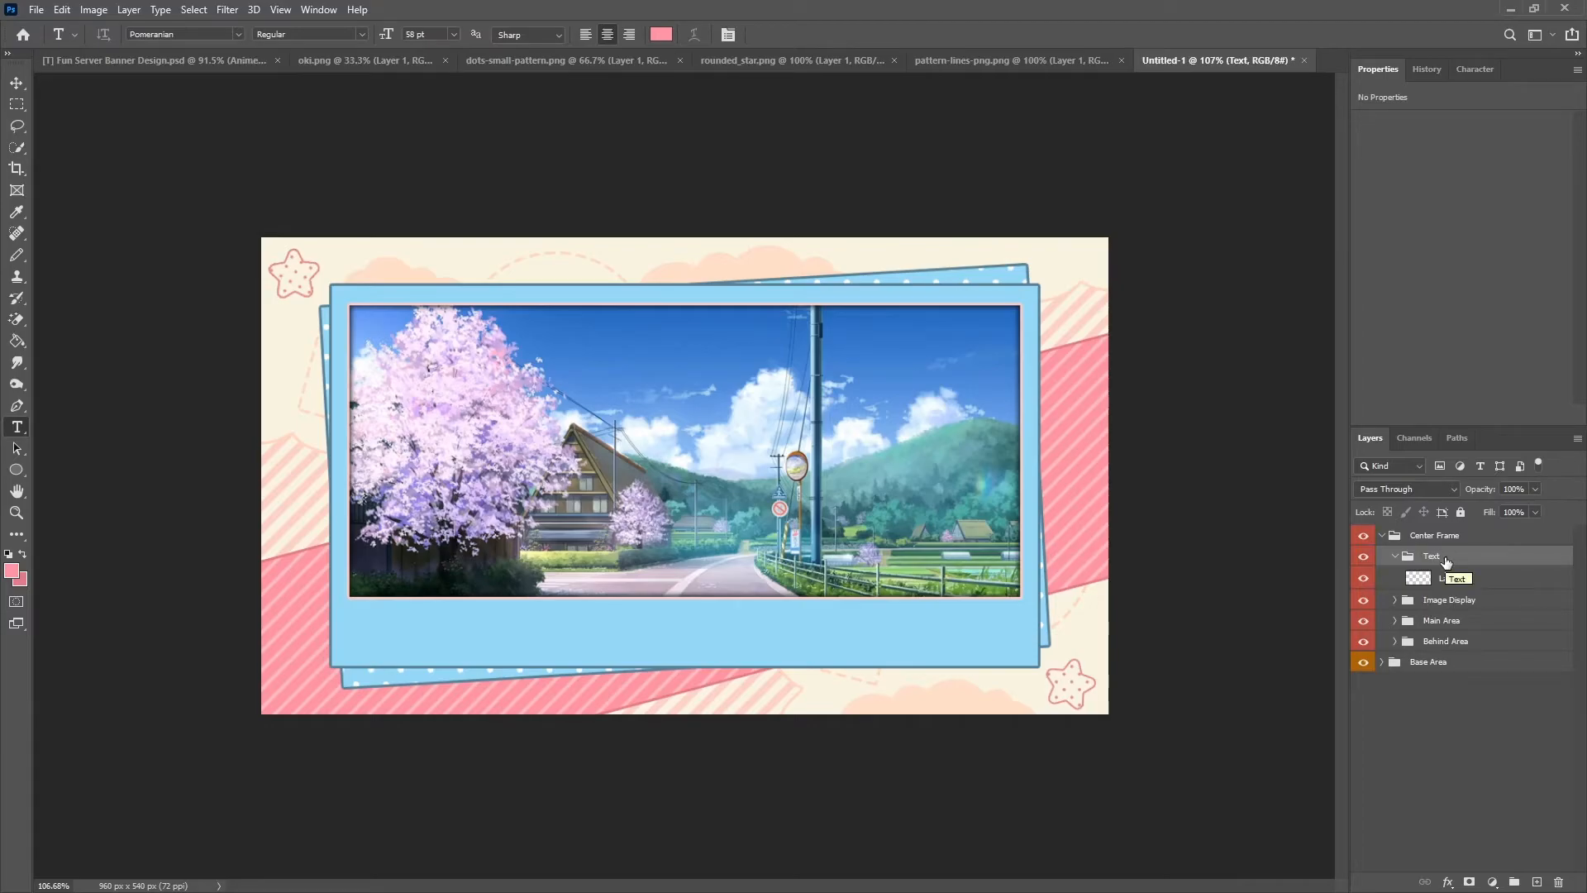
# Move the Text group out above Center Frame and label it yellow.
pyautogui.moveTo(1445, 561); pyautogui.dragTo(1447, 526)
pyautogui.rightClick(1363, 536)
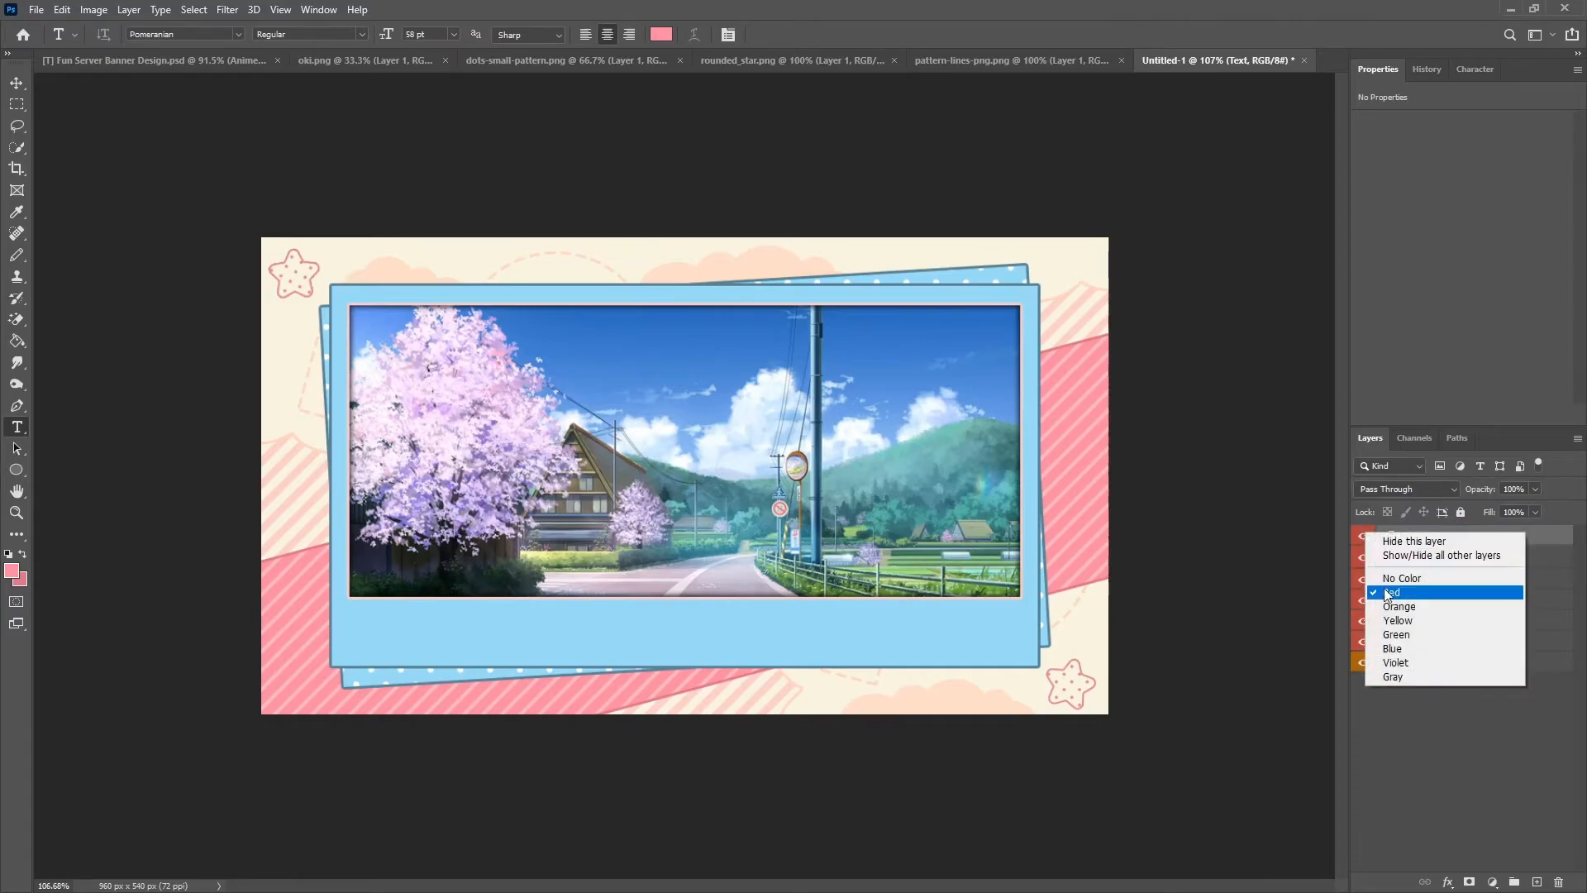
pyautogui.click(1393, 622)
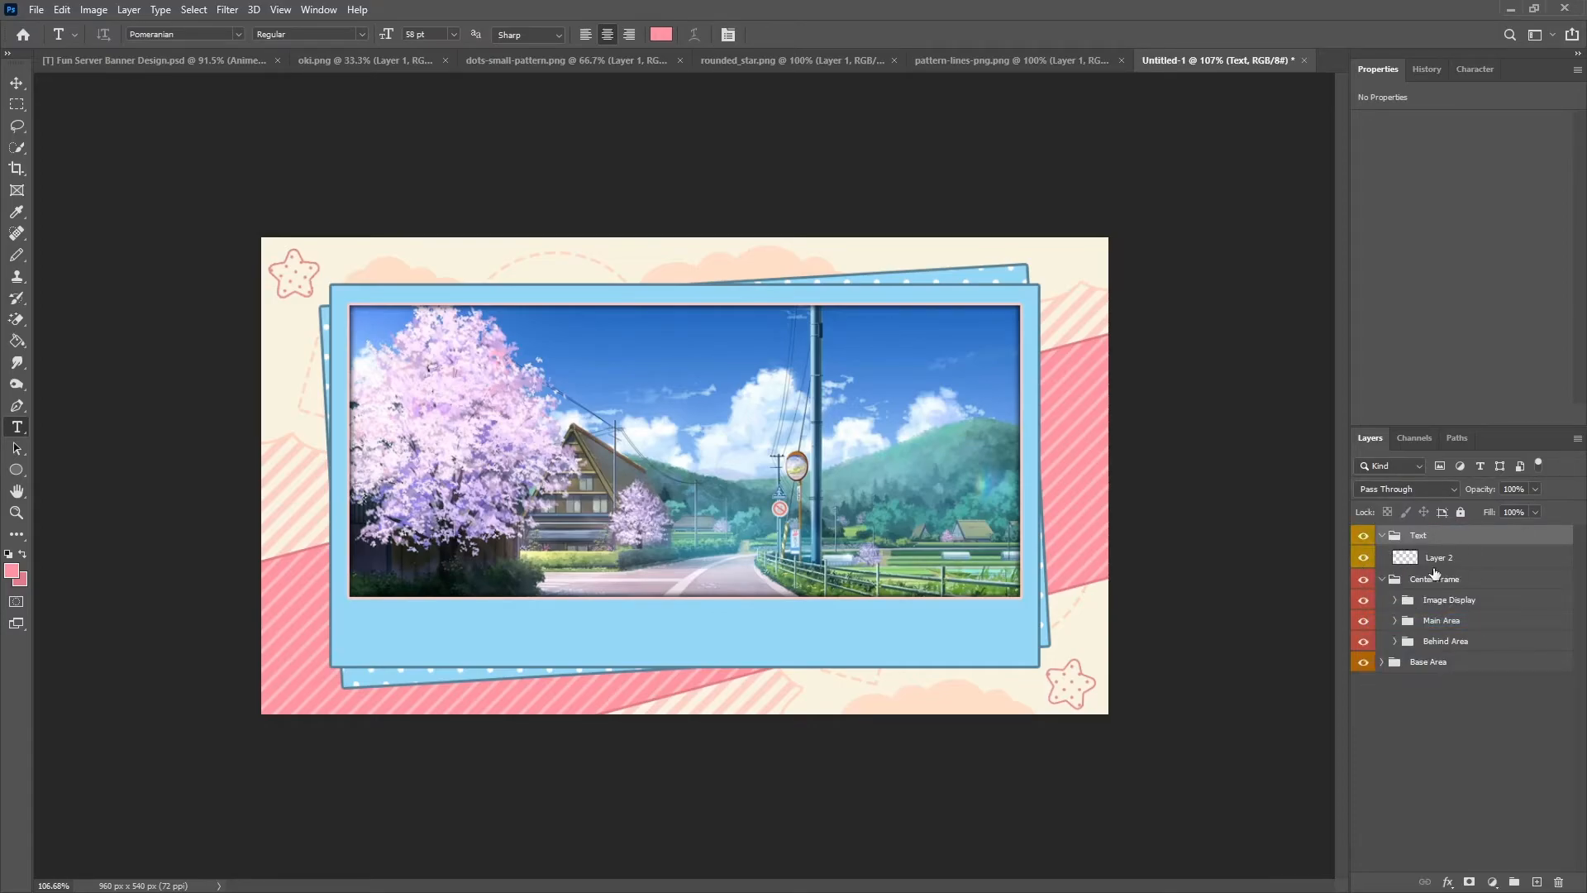
# Write the title "ANIME & JAPAN" on the Text group's layer, in the blue strip below the image.
pyautogui.click(1444, 559)
pyautogui.click(597, 634)
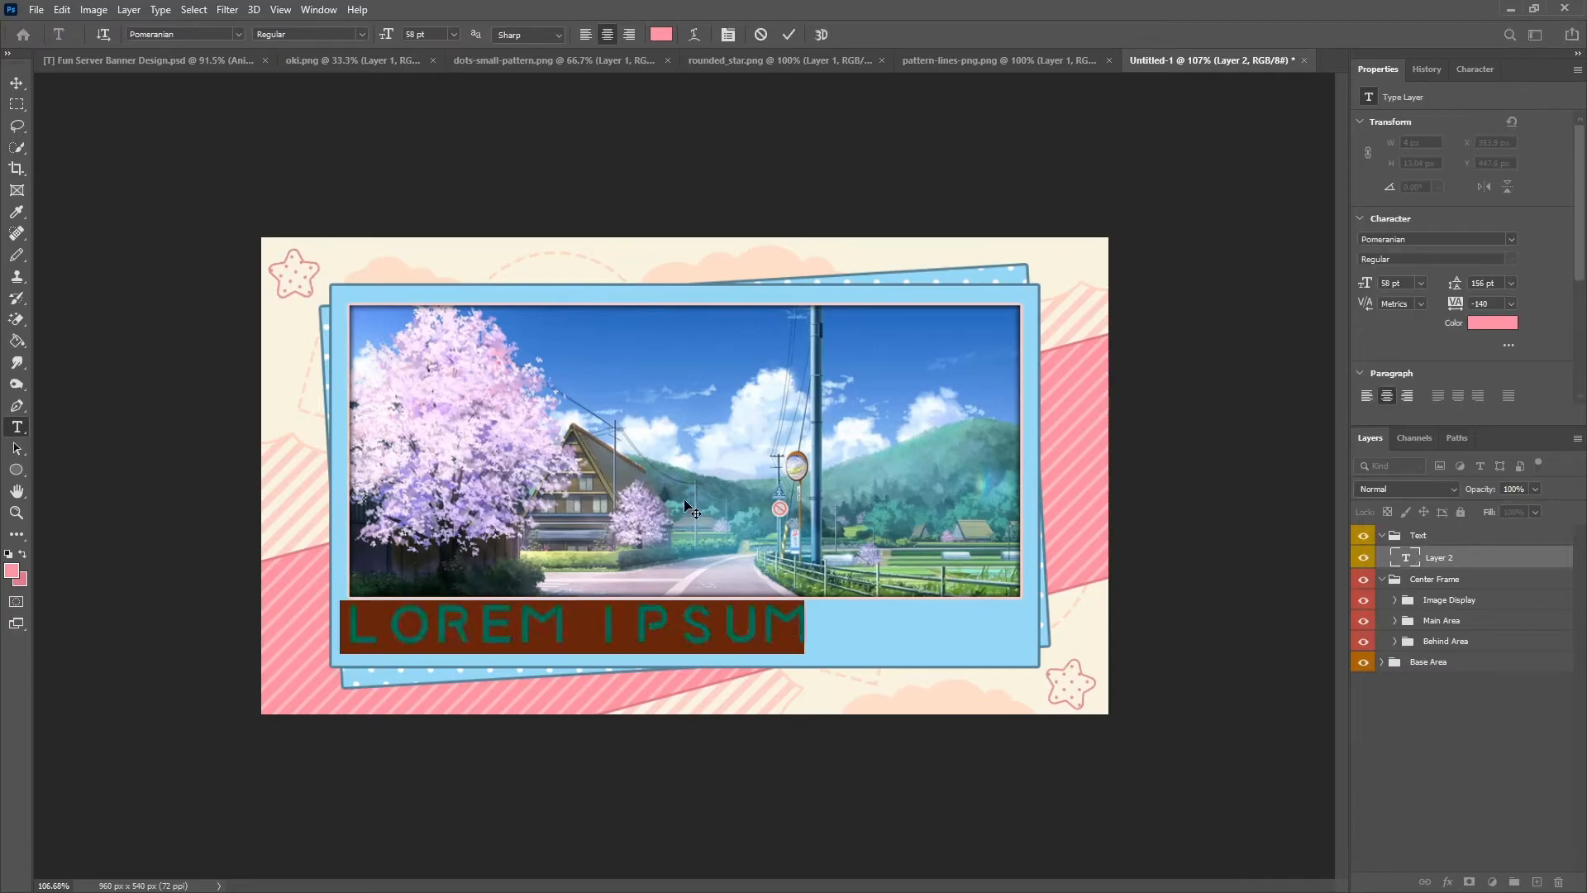
pyautogui.write('ANIME')
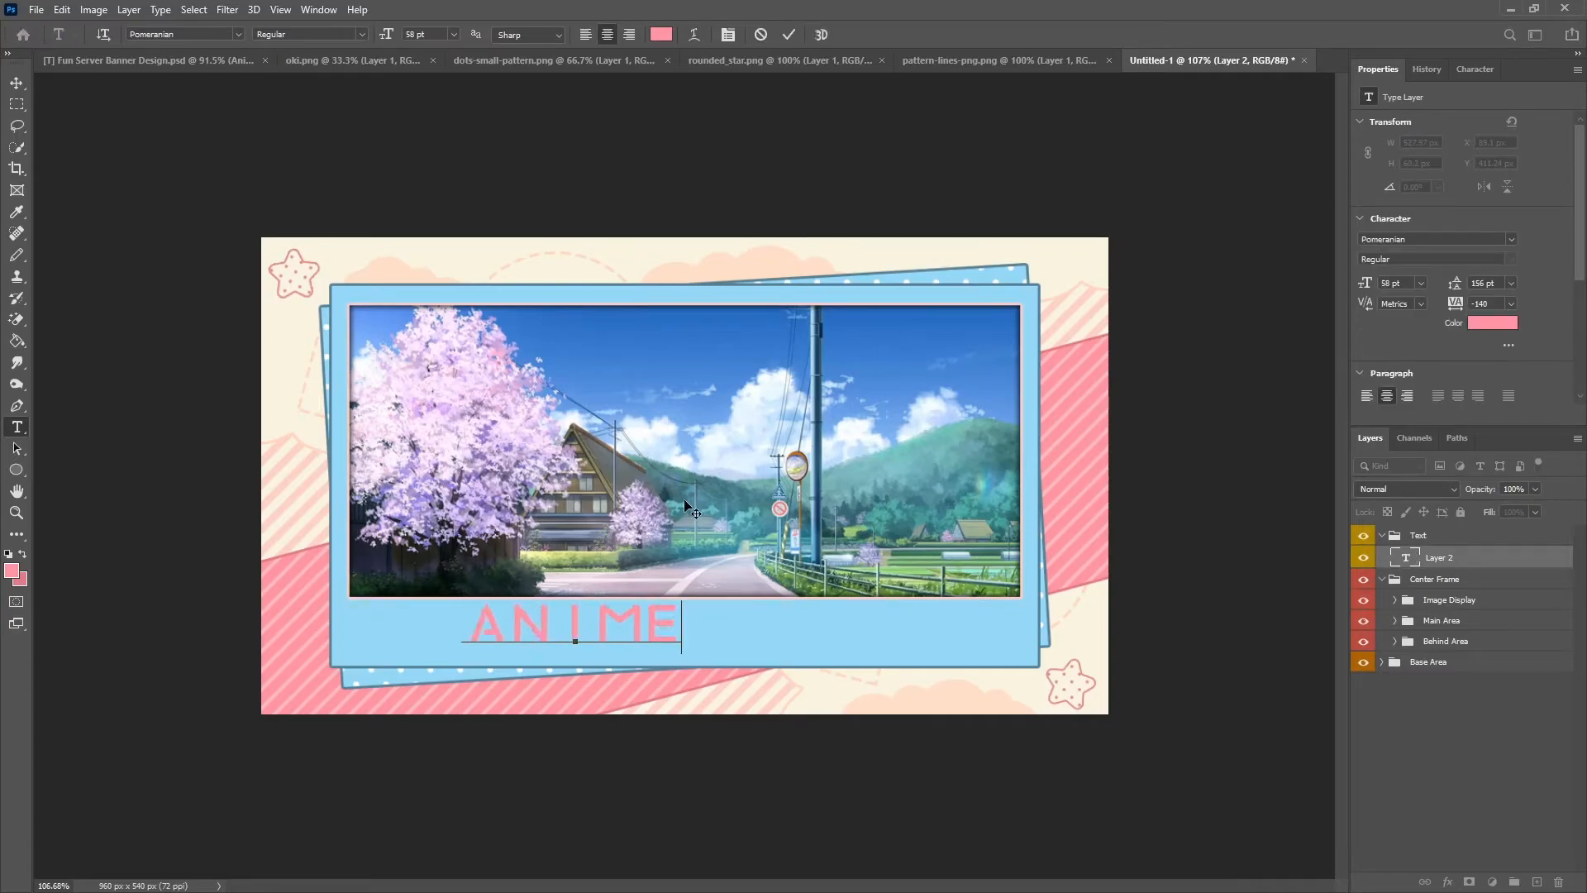
pyautogui.write(' & JAPAN')
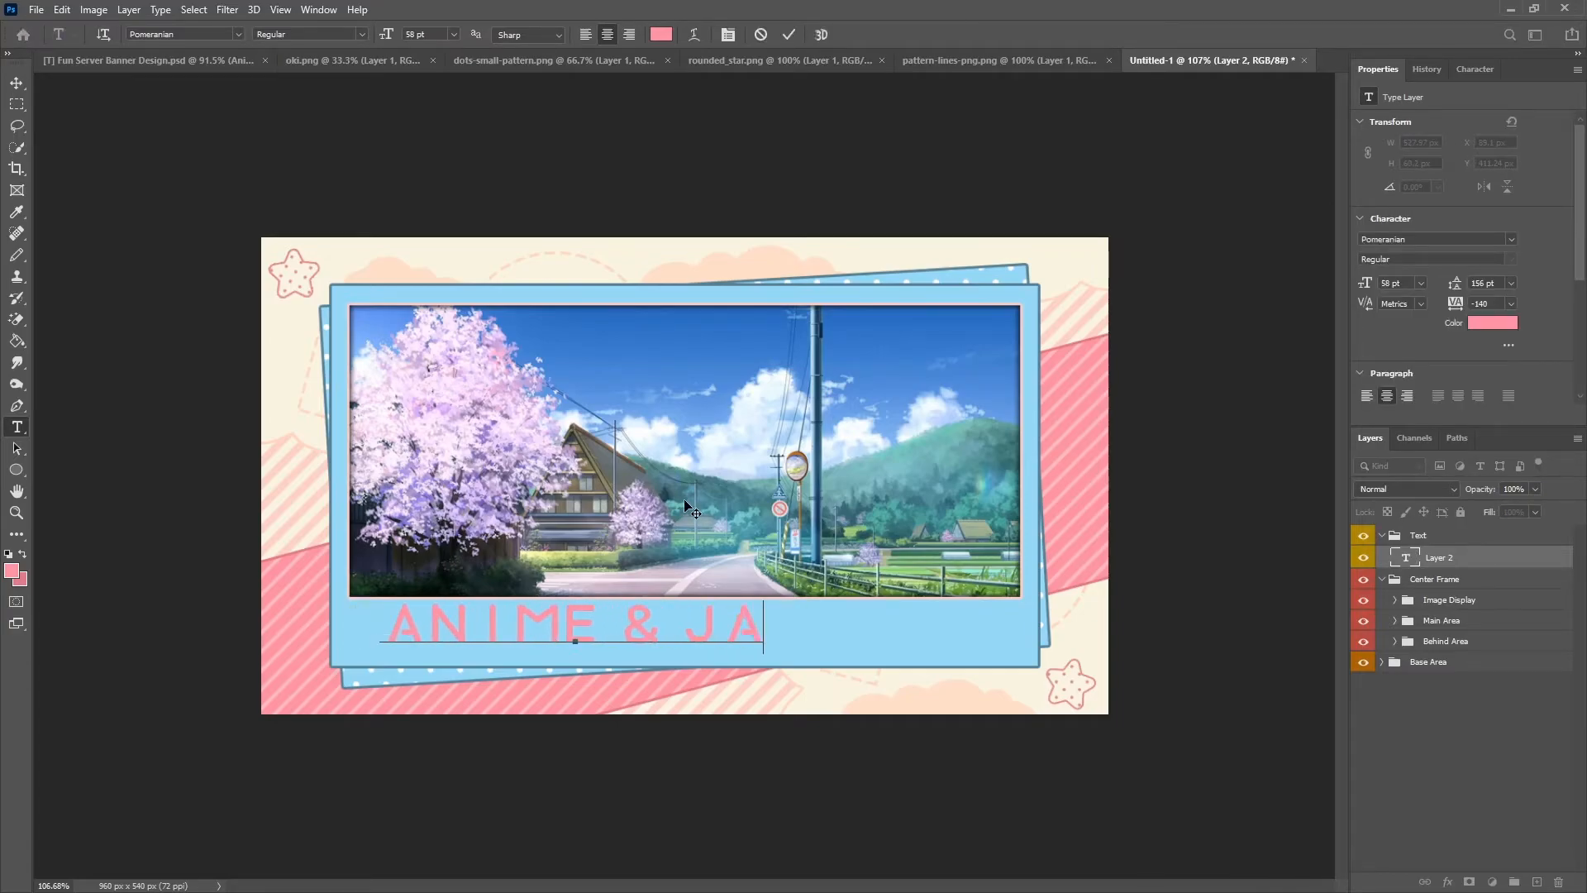
pyautogui.press('ctrl')
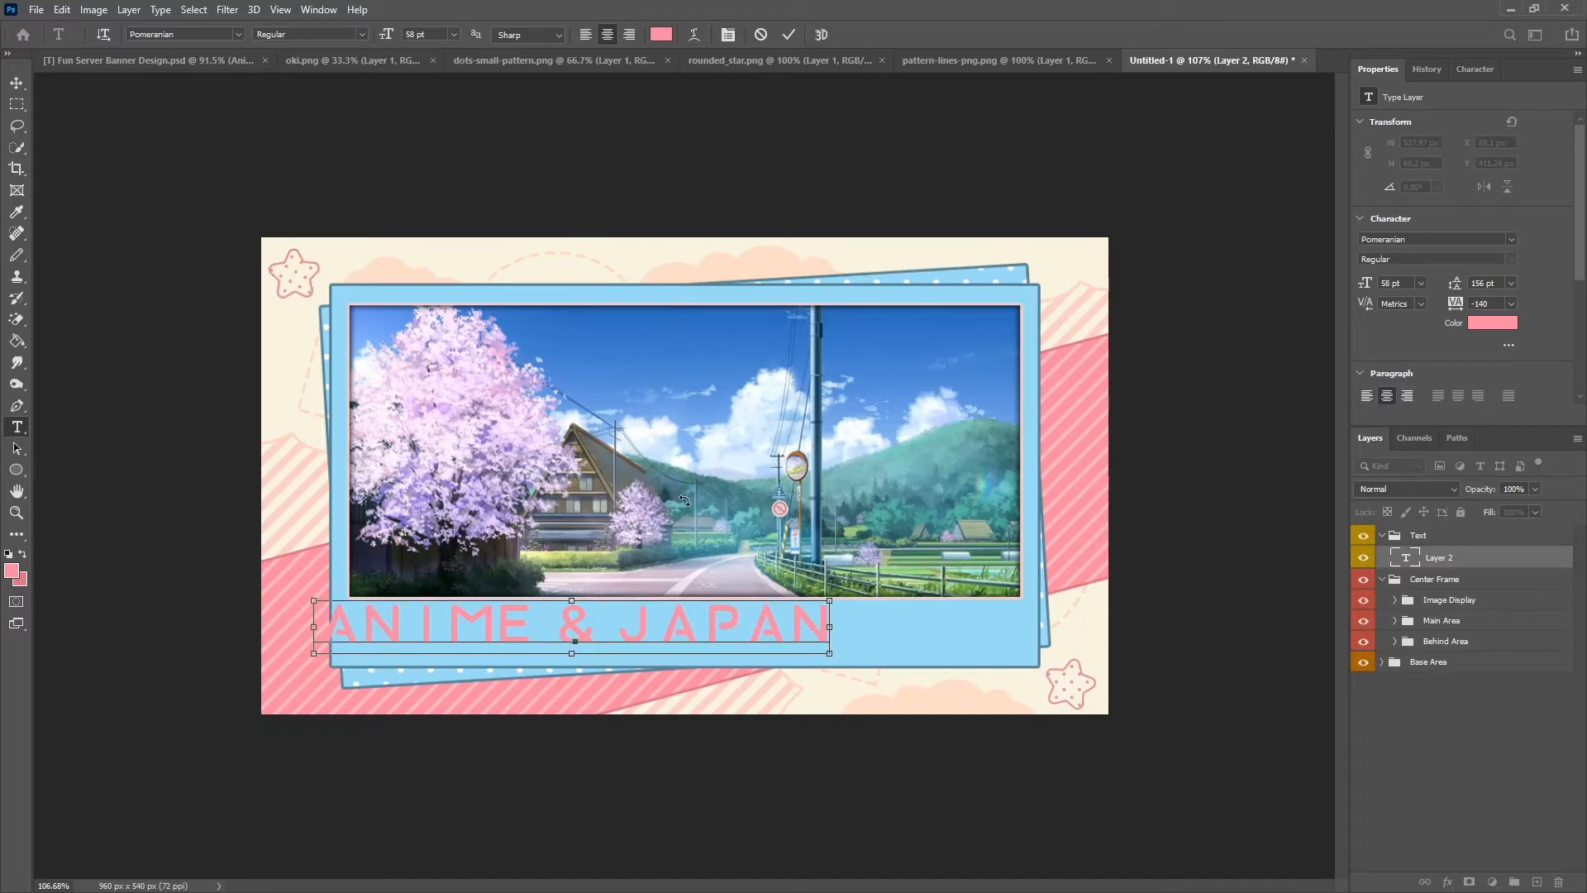
# Set the title's tracking to -180 and centre the title in the blue strip below the image.
pyautogui.hotkey('ctrl', 'a')
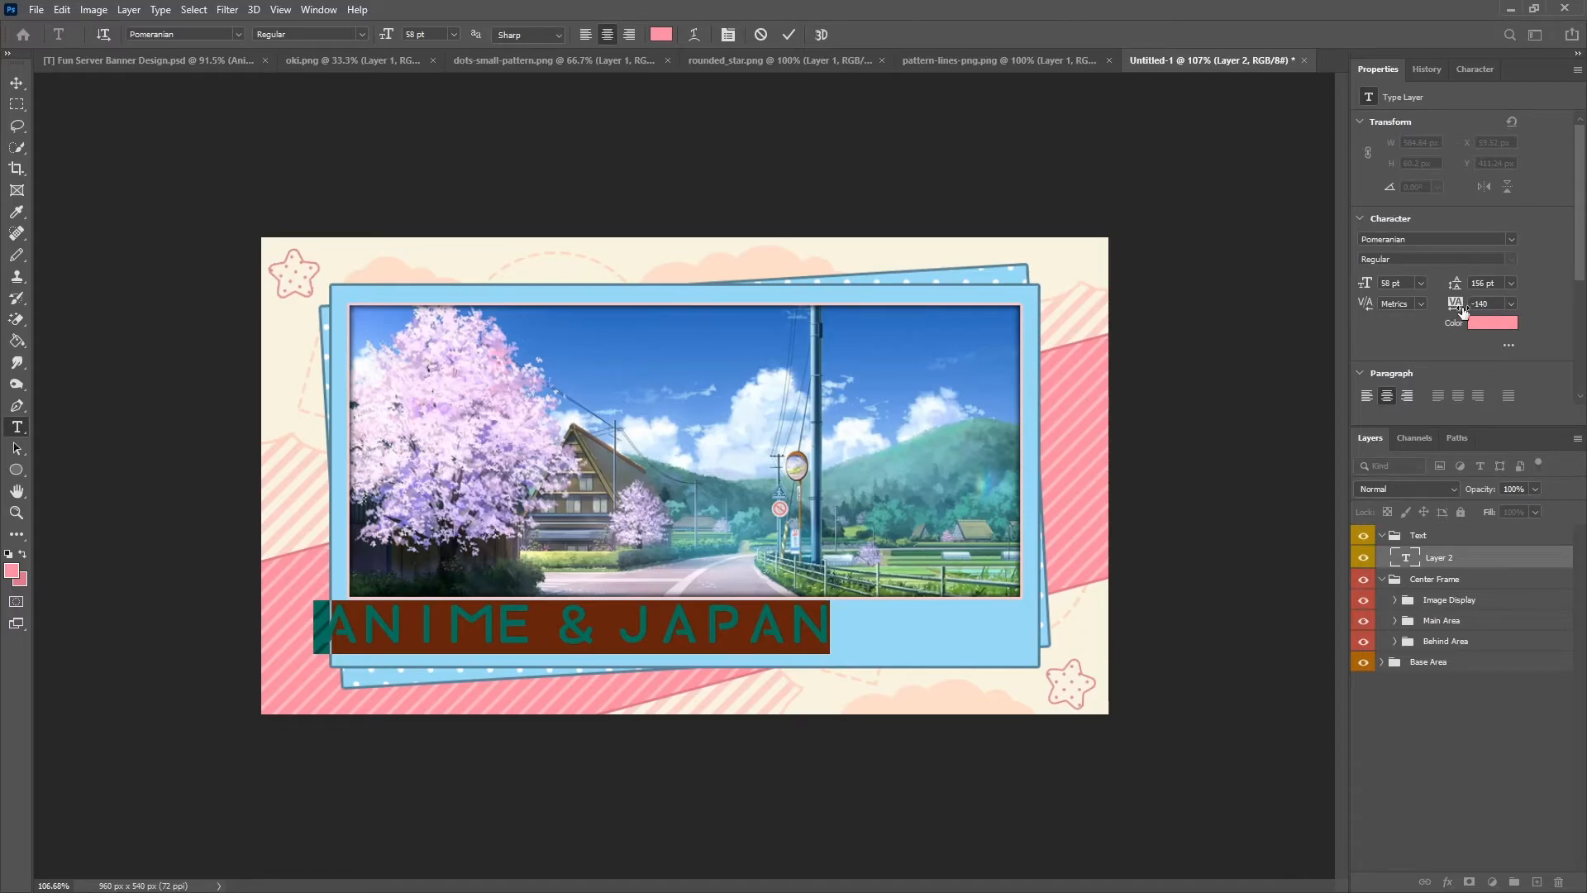
pyautogui.scroll(-4, 1496, 305)
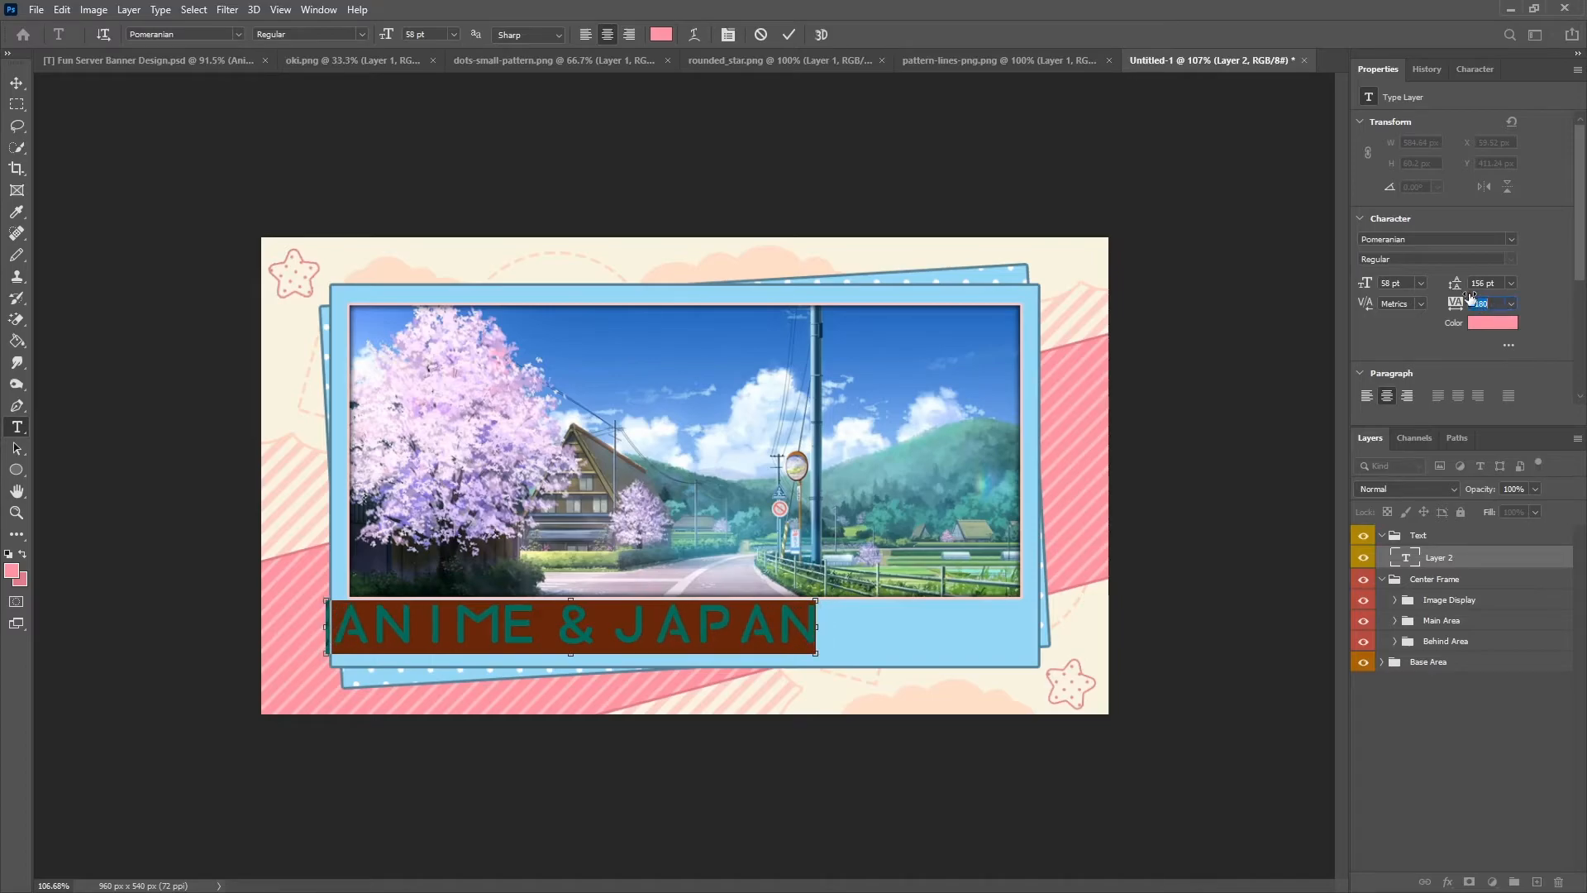
pyautogui.click(789, 34)
pyautogui.press('v')
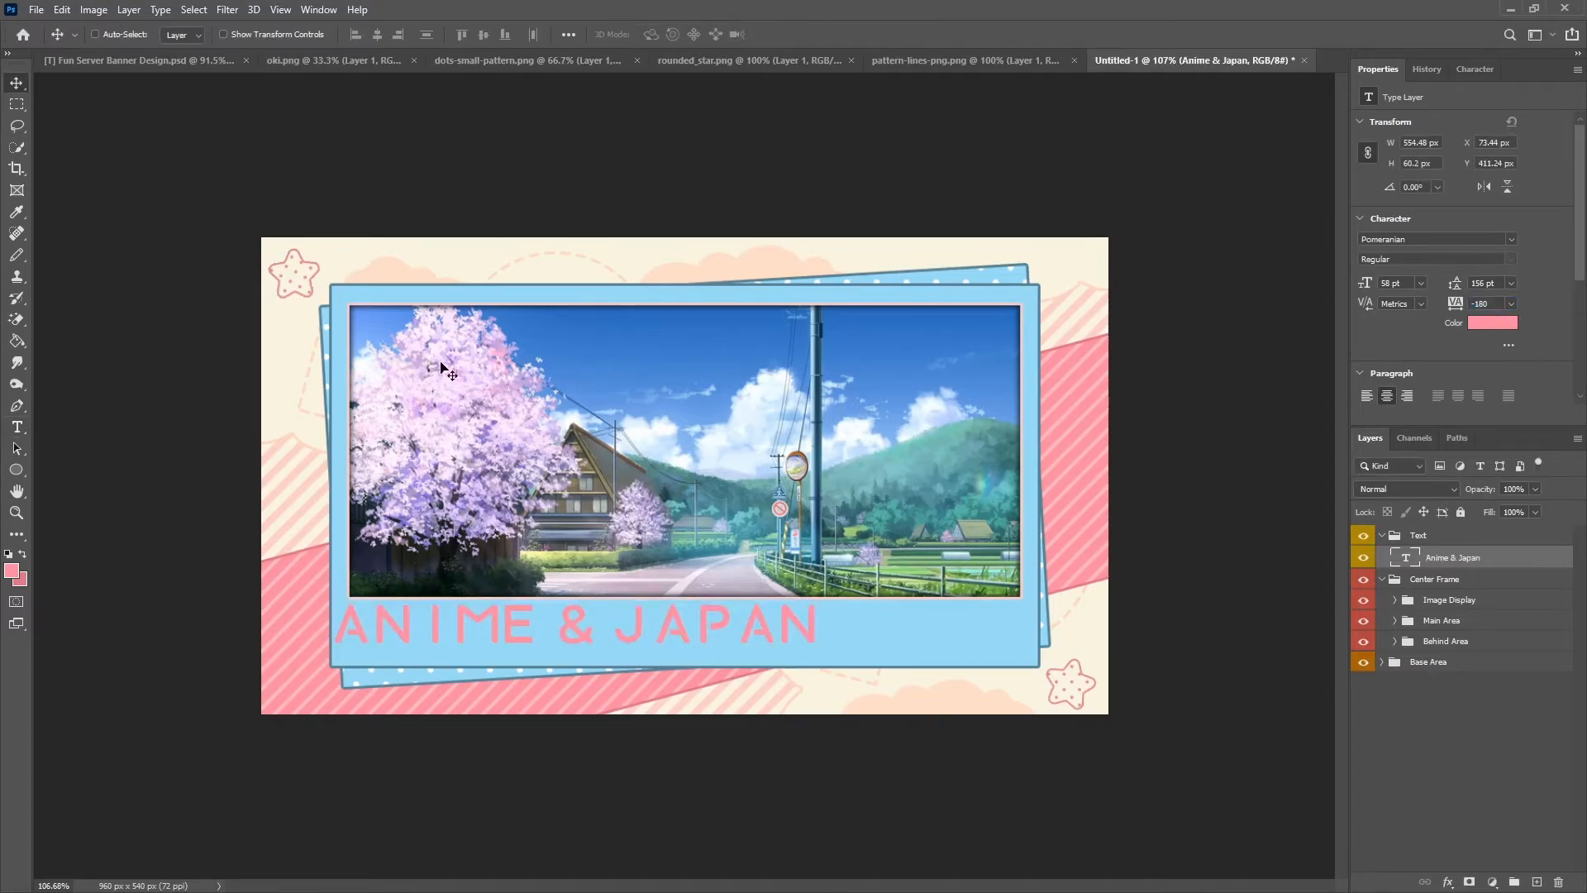
pyautogui.moveTo(609, 631); pyautogui.dragTo(705, 632)
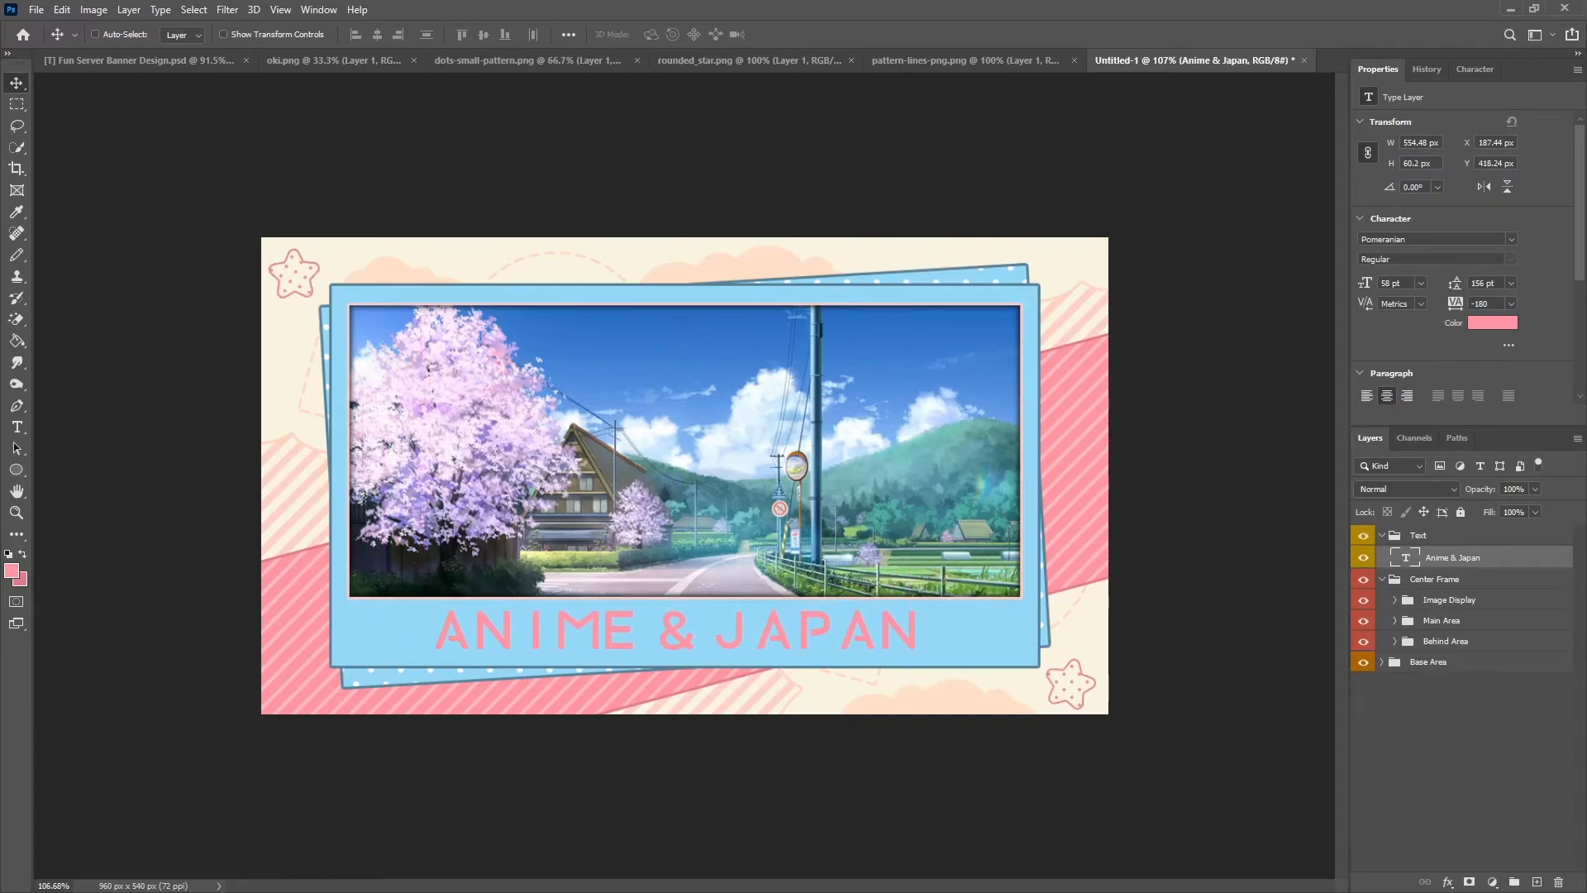
# Copy the brush stroke from oki.png into the banner and place its layer beneath the title text.
pyautogui.click(301, 62)
pyautogui.moveTo(631, 503)
pyautogui.mouseDown()
pyautogui.moveTo(1028, 279)
pyautogui.moveTo(1179, 60)
pyautogui.moveTo(1180, 79)
pyautogui.moveTo(666, 624)
pyautogui.moveTo(742, 620)
pyautogui.mouseUp()
pyautogui.moveTo(1448, 560); pyautogui.dragTo(1445, 592)
# Scale the brush stroke down to about 14% and position it within the blue strip behind the start of the title.
pyautogui.press('ctrl')
pyautogui.hotkey('ctrl', 't')
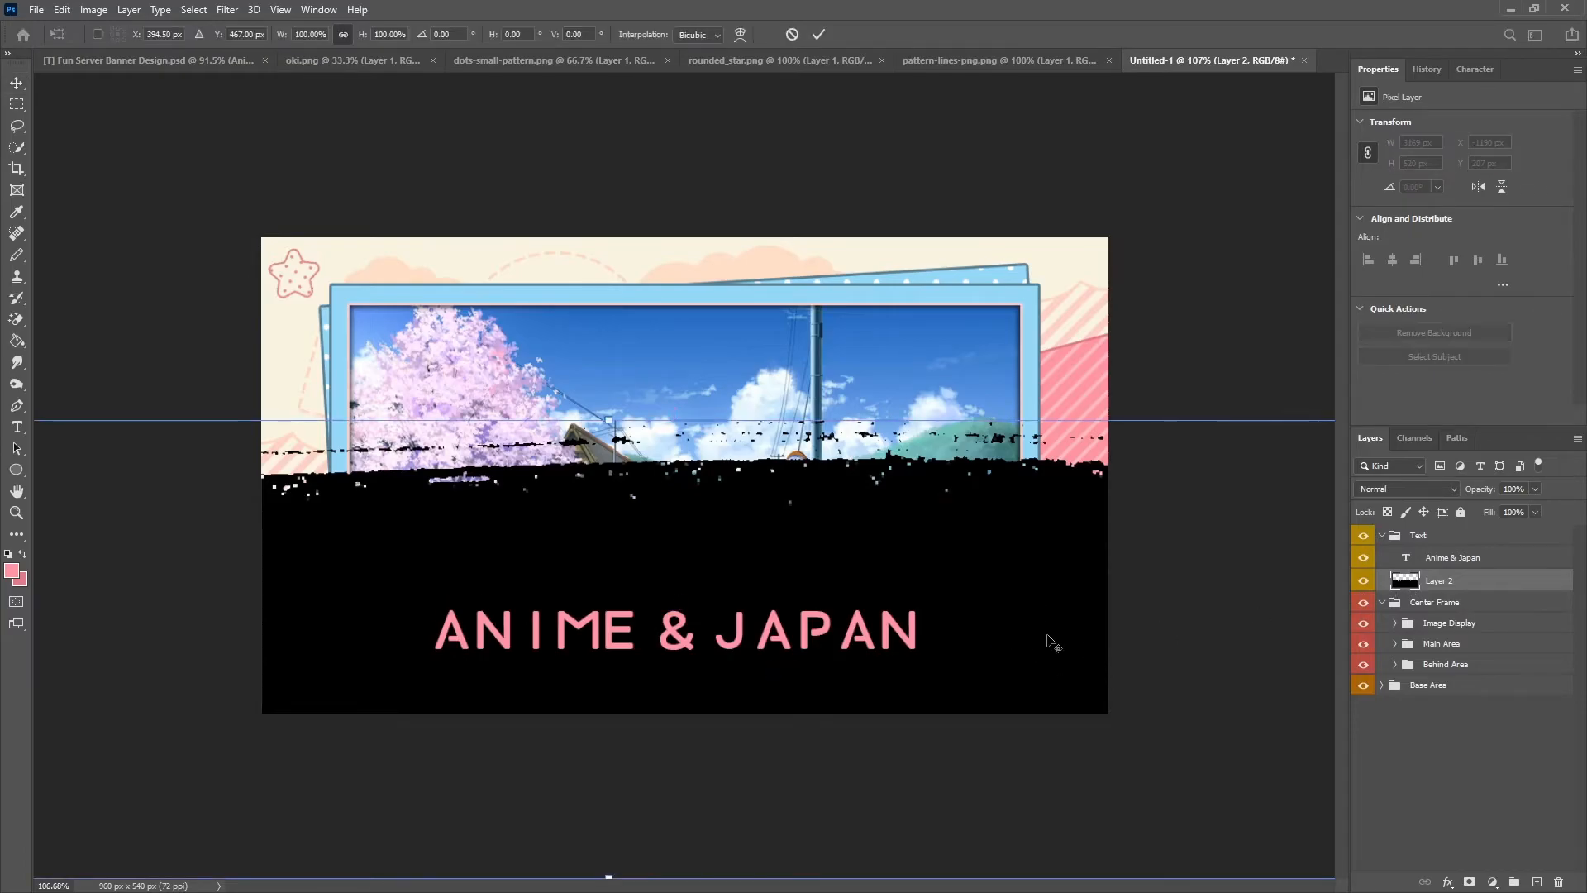
pyautogui.hotkey('ctrl', '0')
pyautogui.moveTo(1259, 451); pyautogui.dragTo(418, 588)
pyautogui.moveTo(364, 637); pyautogui.dragTo(815, 540)
pyautogui.hotkey('ctrl', '0')
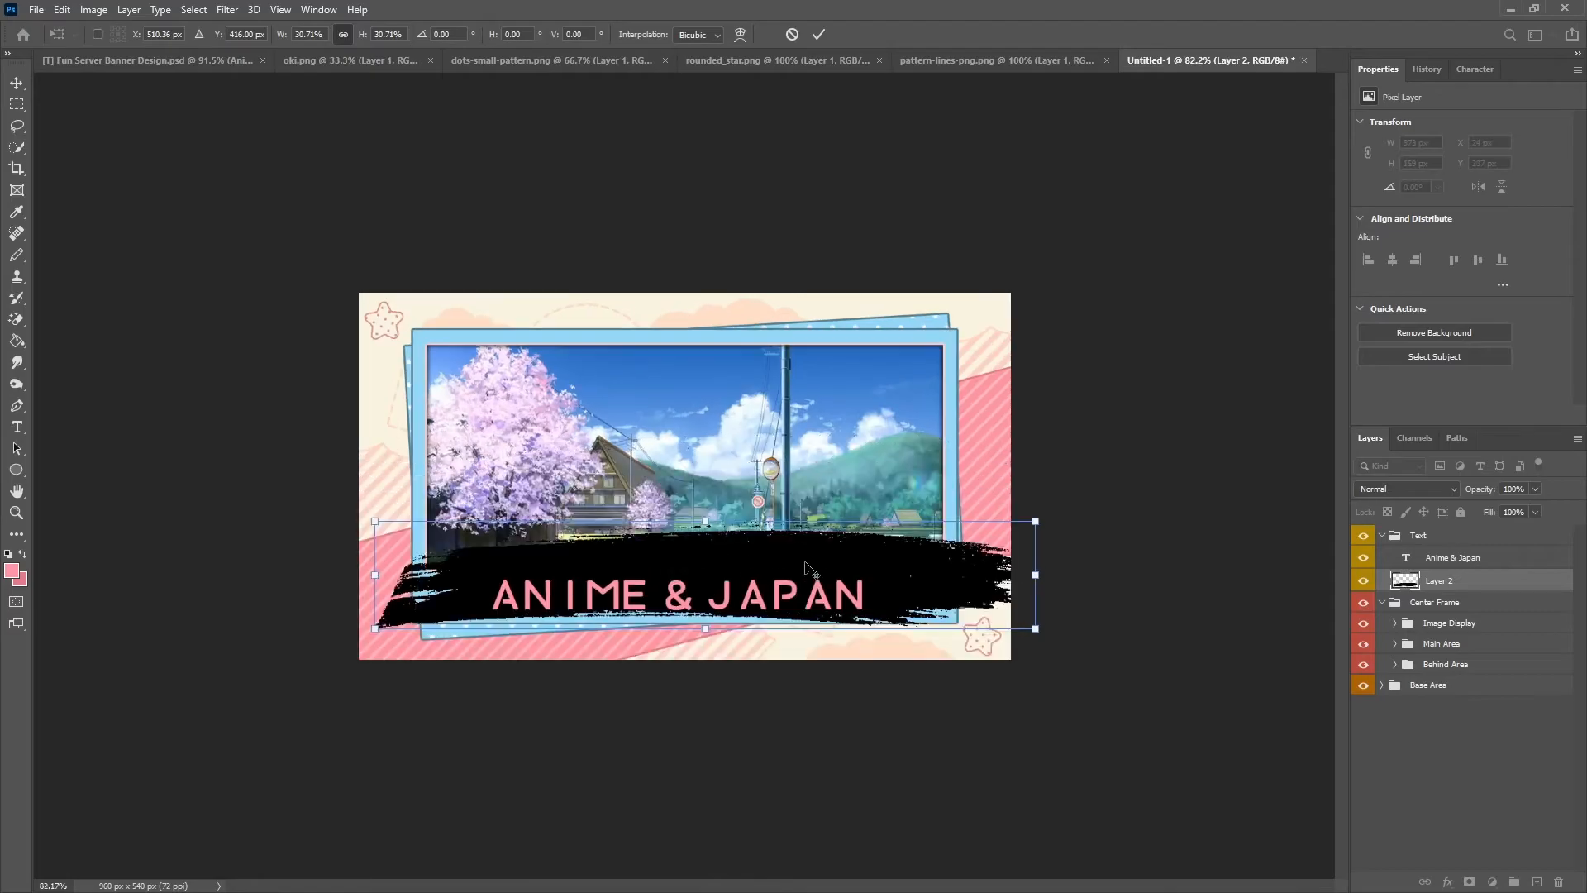
pyautogui.moveTo(1038, 523); pyautogui.dragTo(901, 545)
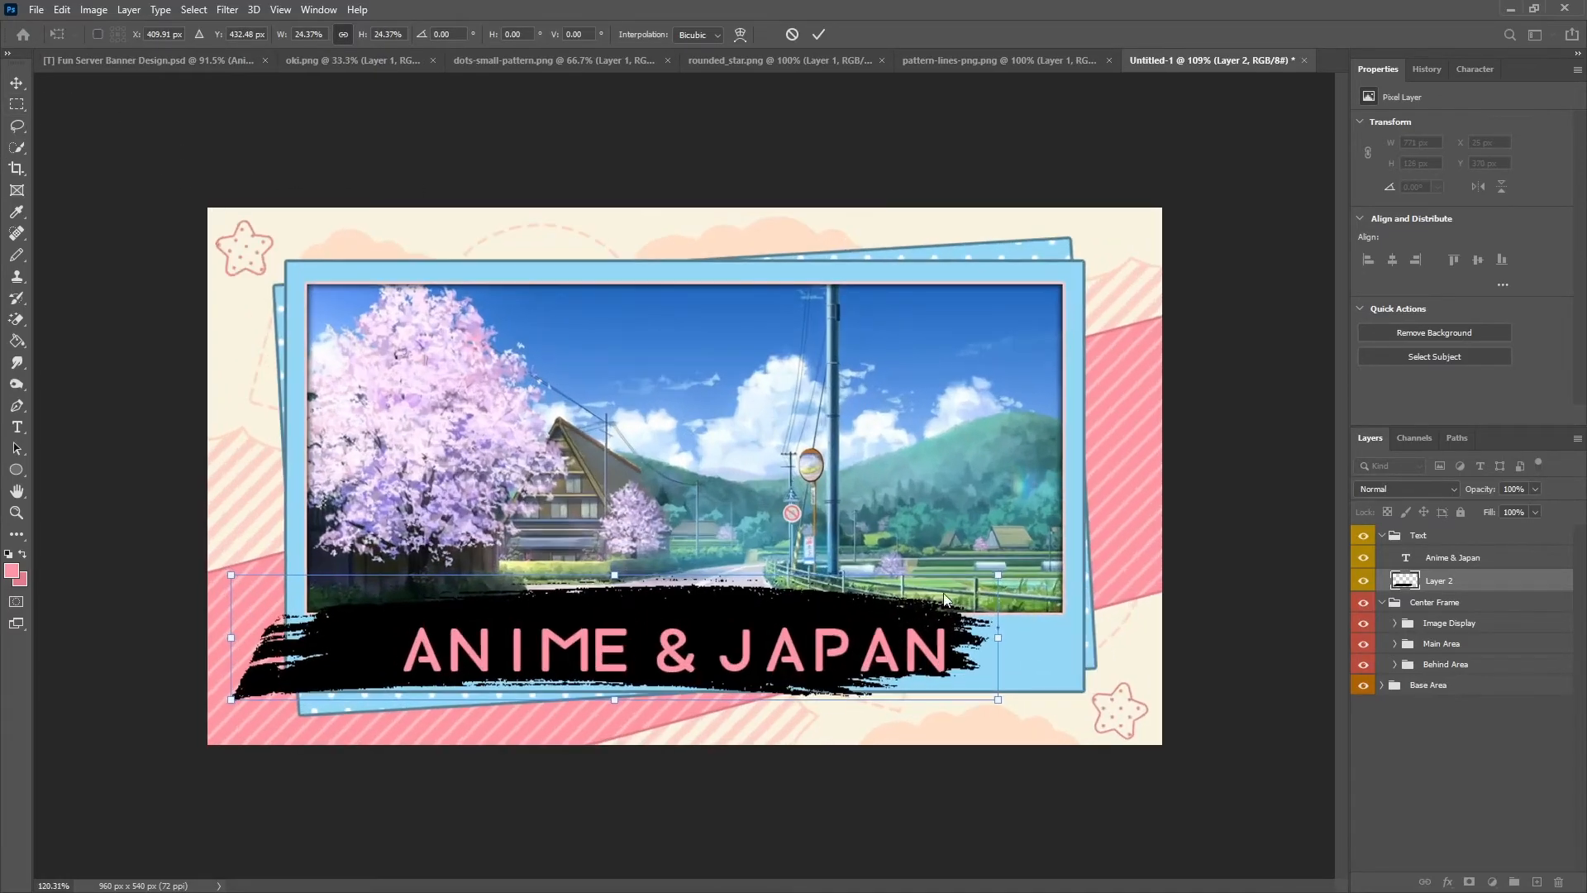
pyautogui.scroll(2, 744, 583)
pyautogui.moveTo(1002, 570); pyautogui.dragTo(695, 621)
pyautogui.moveTo(540, 665)
pyautogui.mouseDown()
pyautogui.moveTo(761, 647)
pyautogui.moveTo(695, 652)
pyautogui.mouseUp()
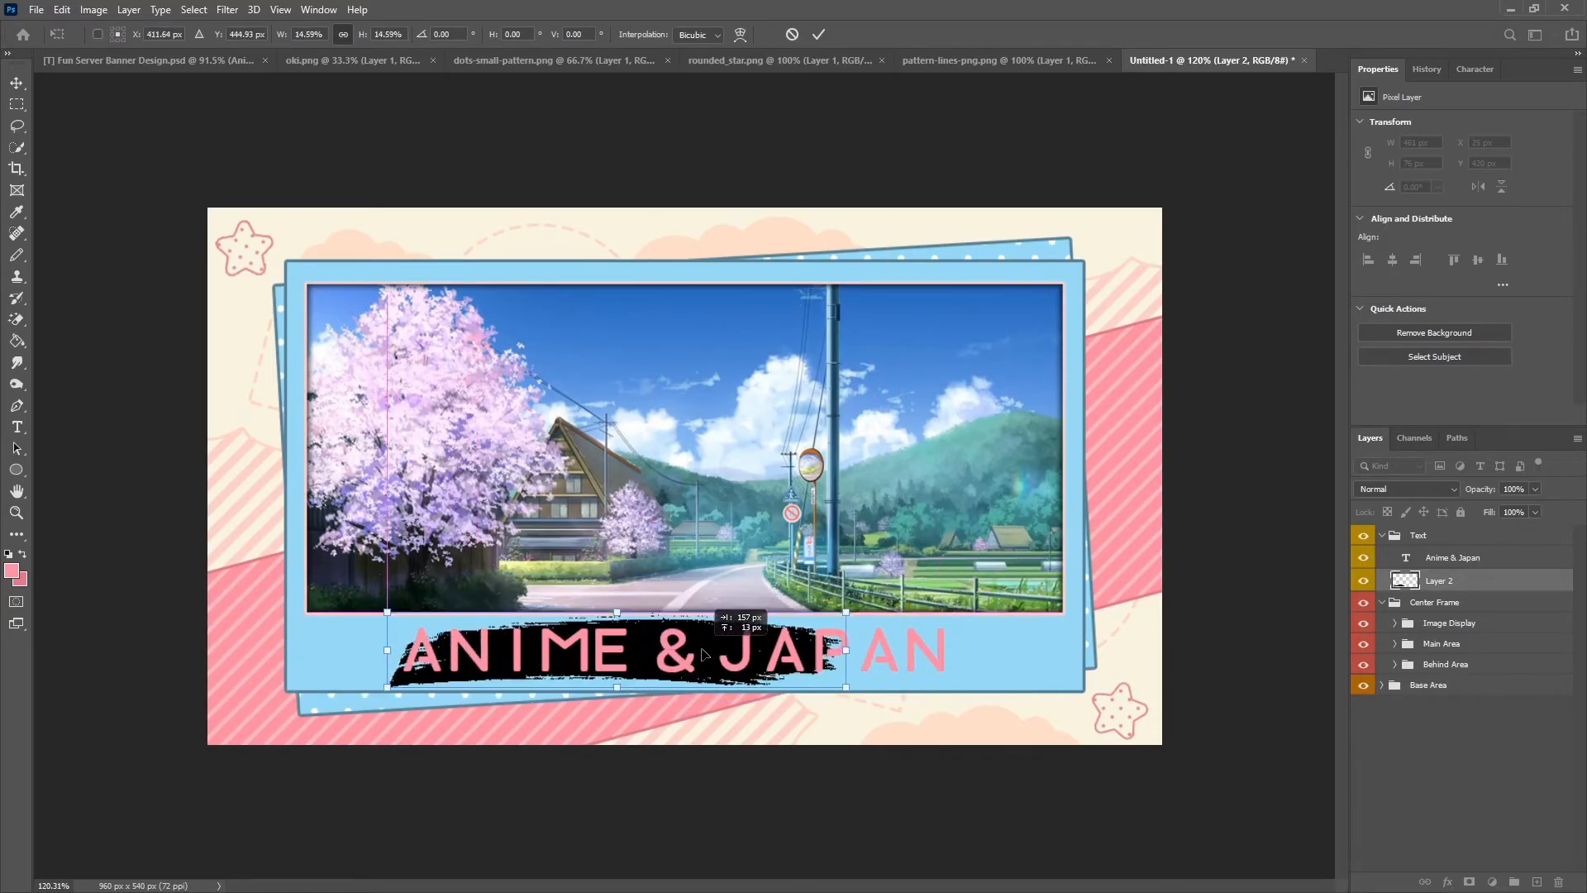
pyautogui.moveTo(848, 609); pyautogui.dragTo(826, 615)
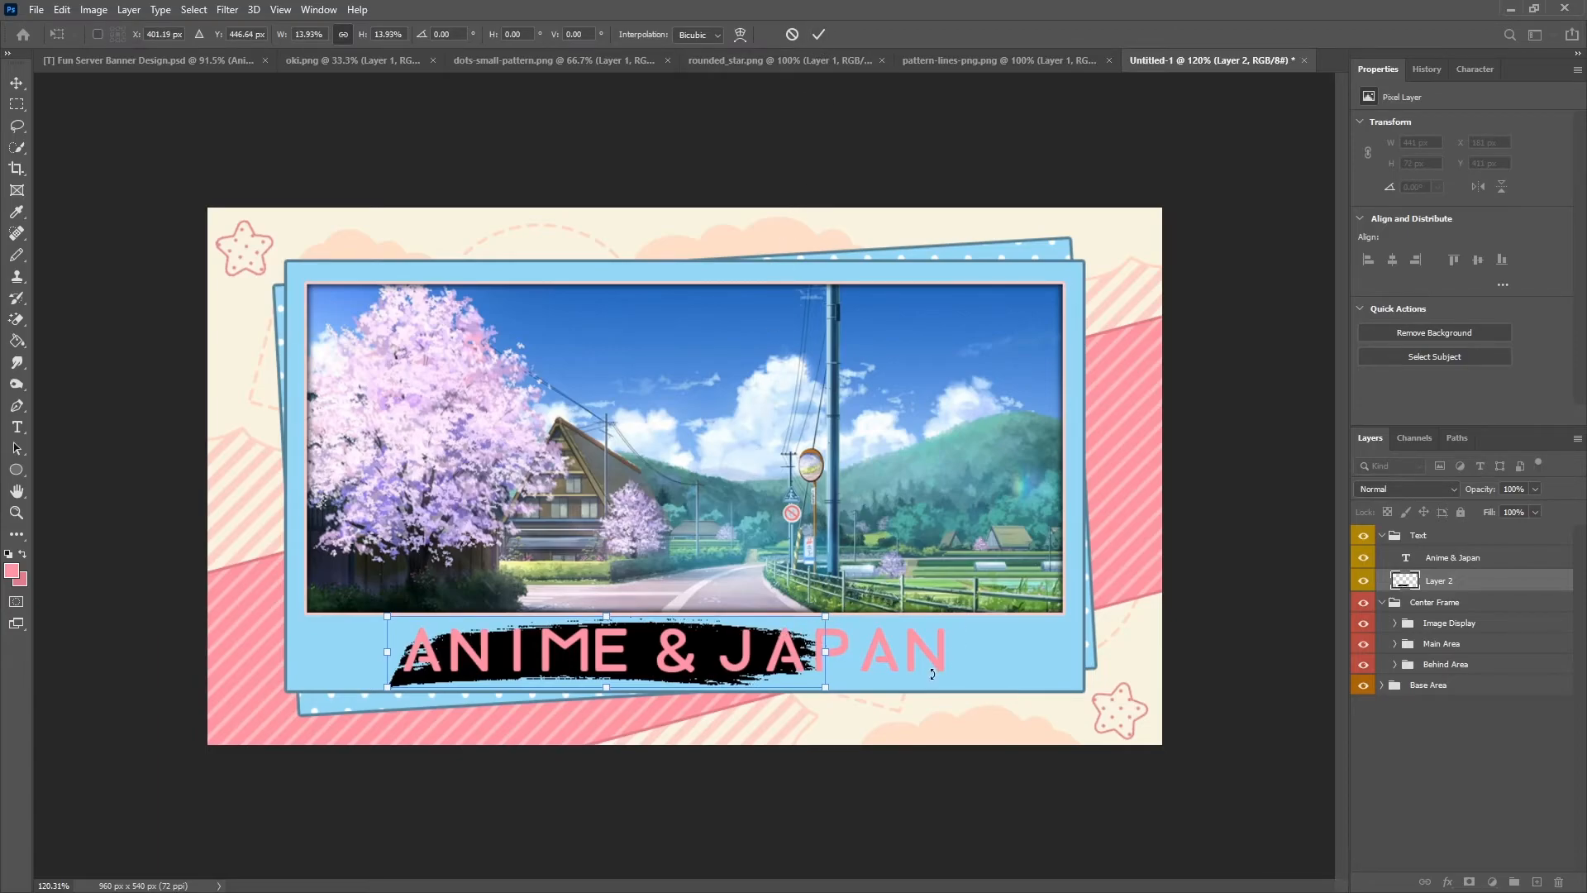
pyautogui.moveTo(855, 589); pyautogui.dragTo(858, 589)
pyautogui.click(818, 34)
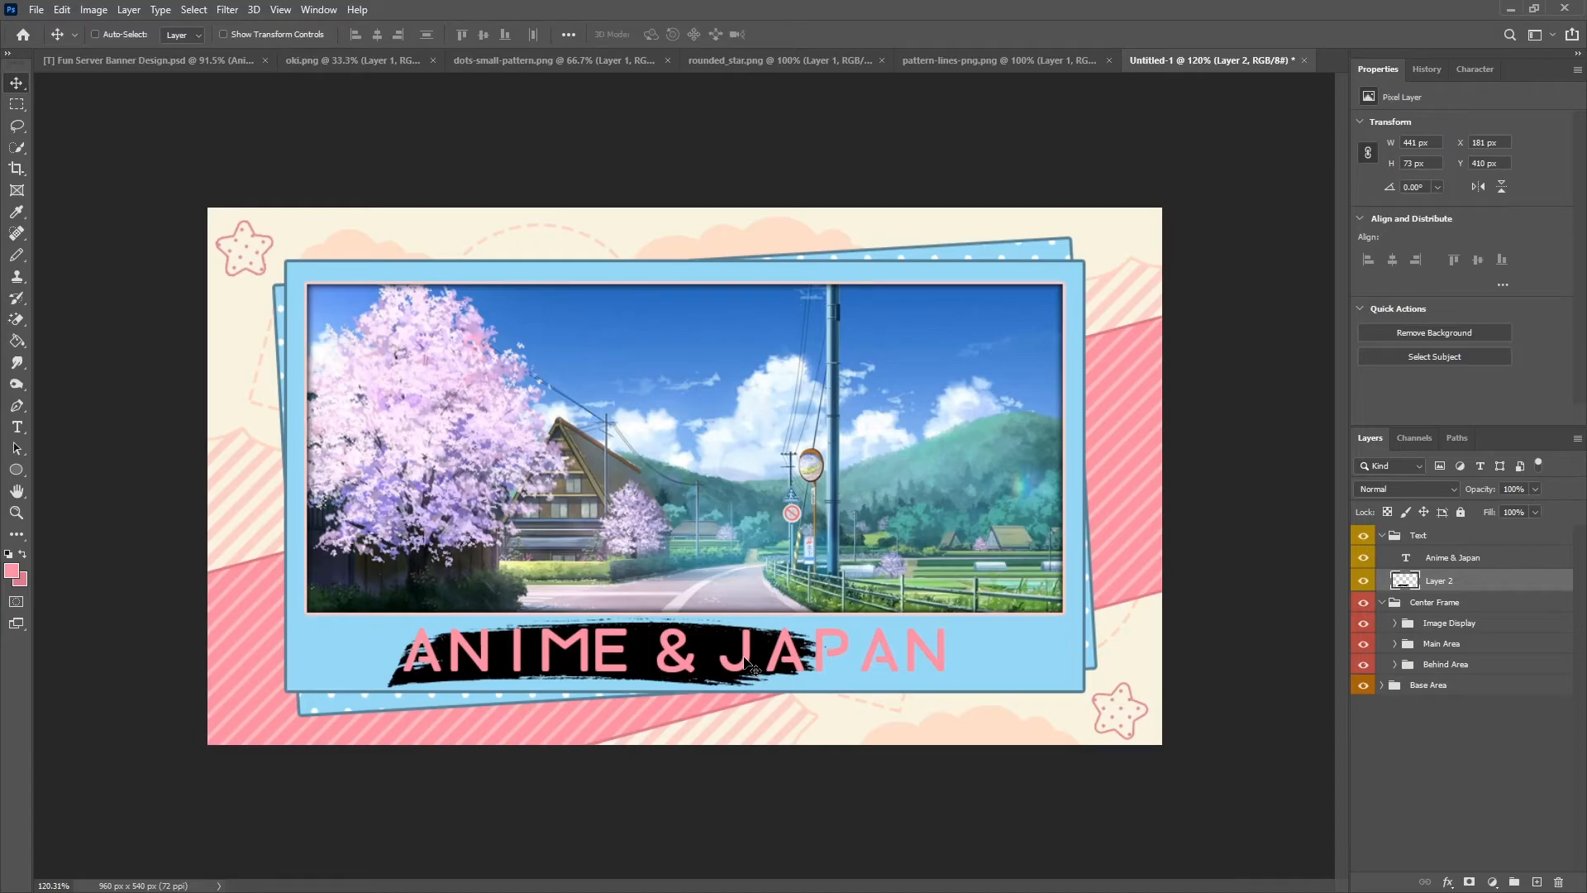
# Apply a Color Overlay in white (ffffff) to the brush stroke layer behind the title.
pyautogui.rightClick(1461, 583)
pyautogui.click(1286, 219)
pyautogui.click(681, 606)
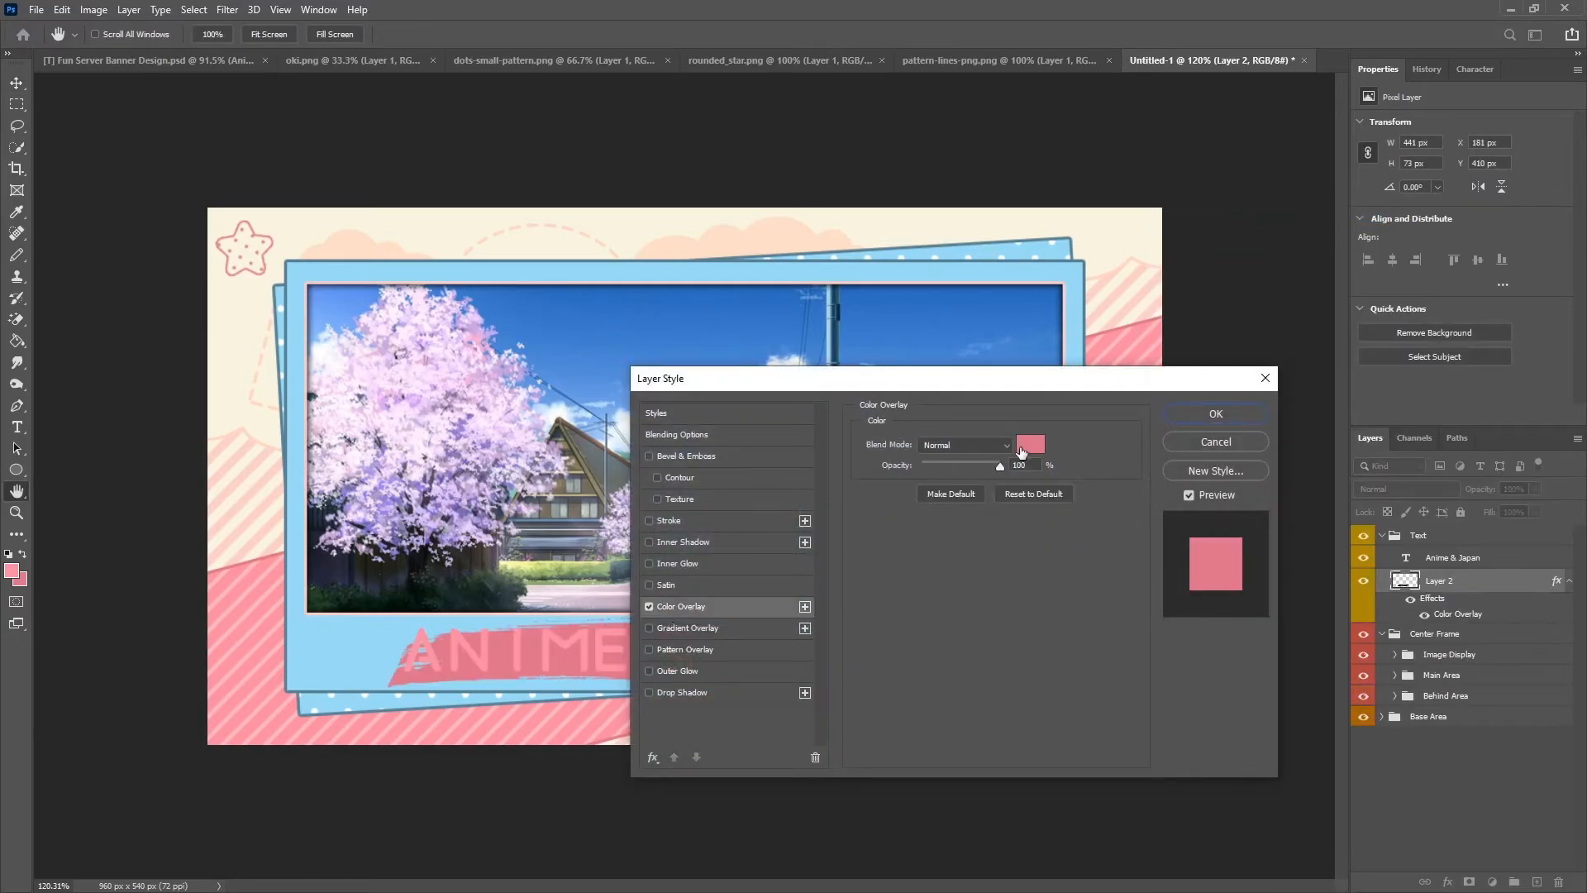
pyautogui.click(1027, 453)
pyautogui.click(849, 402)
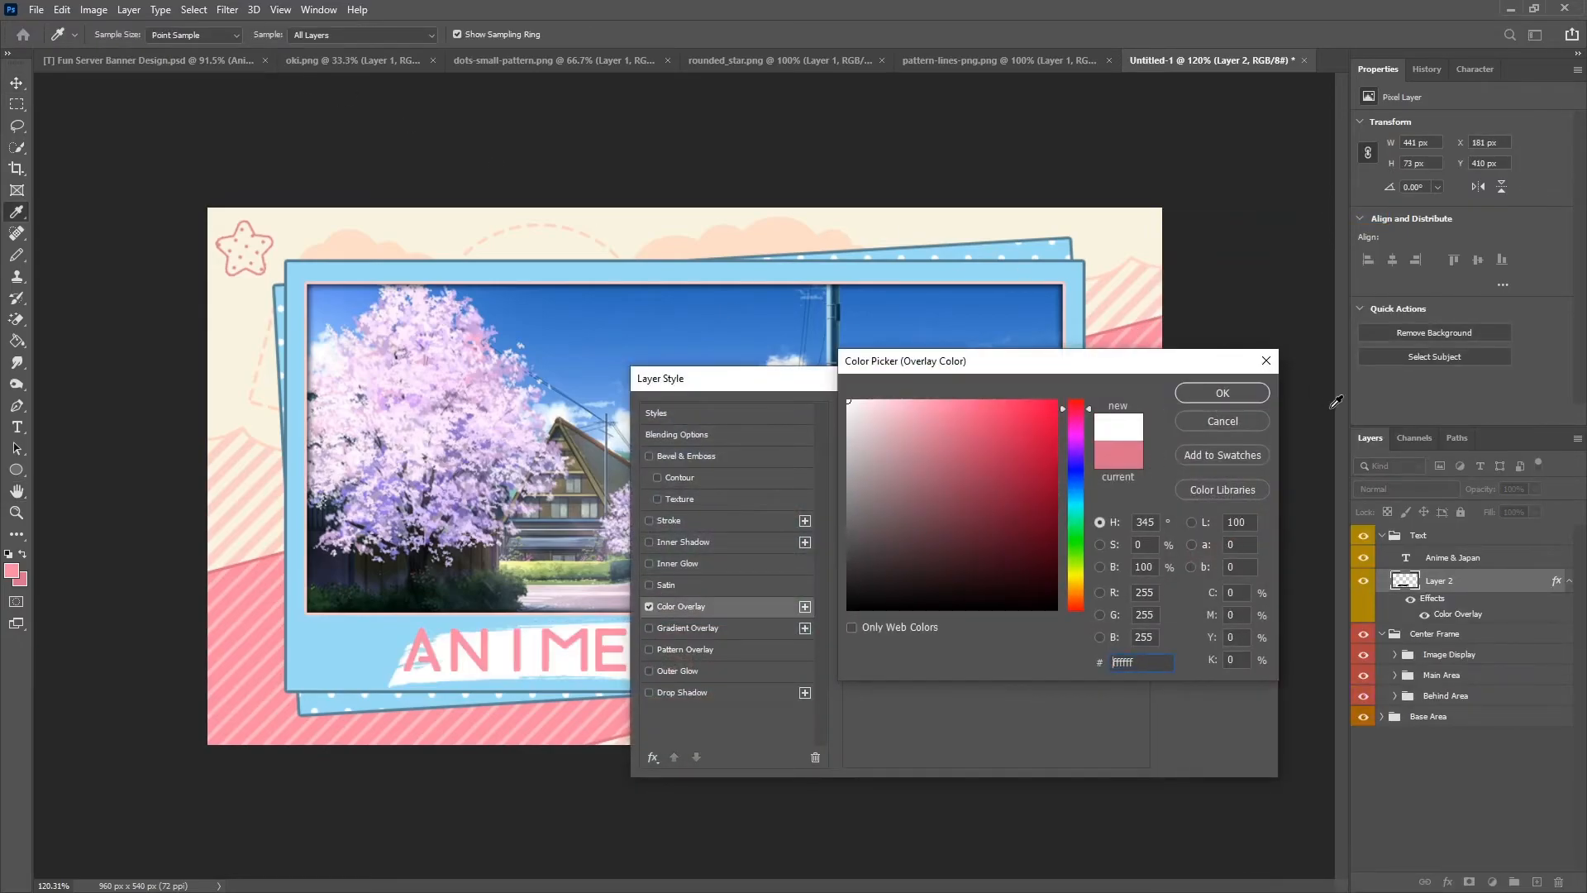
pyautogui.click(1211, 385)
pyautogui.click(1205, 411)
pyautogui.click(1554, 583)
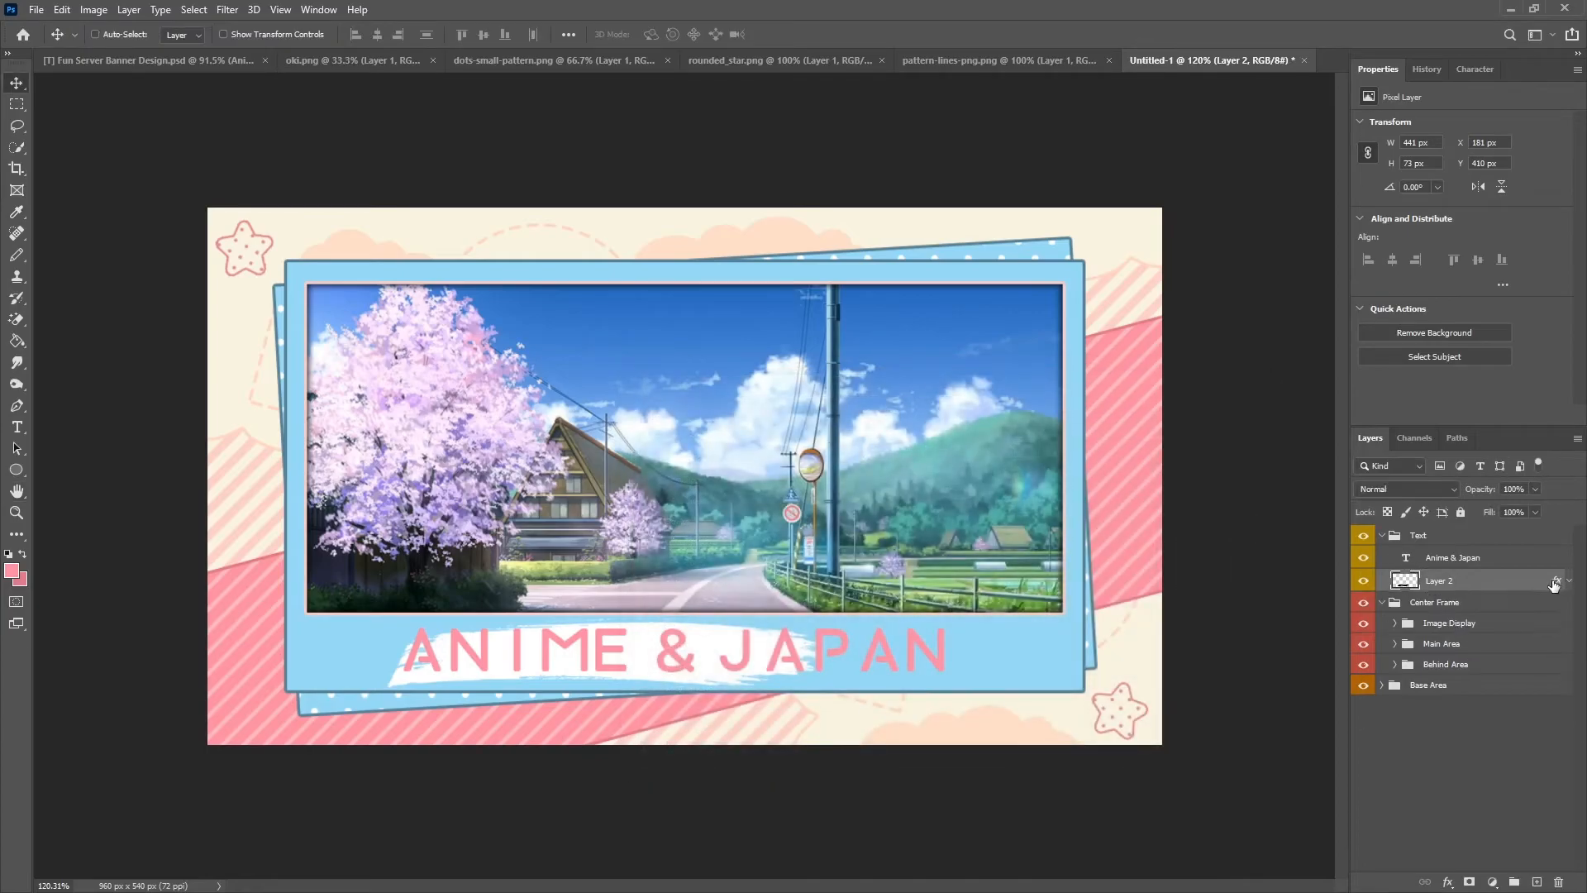
# Stretch the white brush stroke horizontally to 596 px and nudge it into place behind the whole title.
pyautogui.hotkey('ctrl', 't')
pyautogui.moveTo(825, 651); pyautogui.dragTo(993, 667)
pyautogui.click(819, 35)
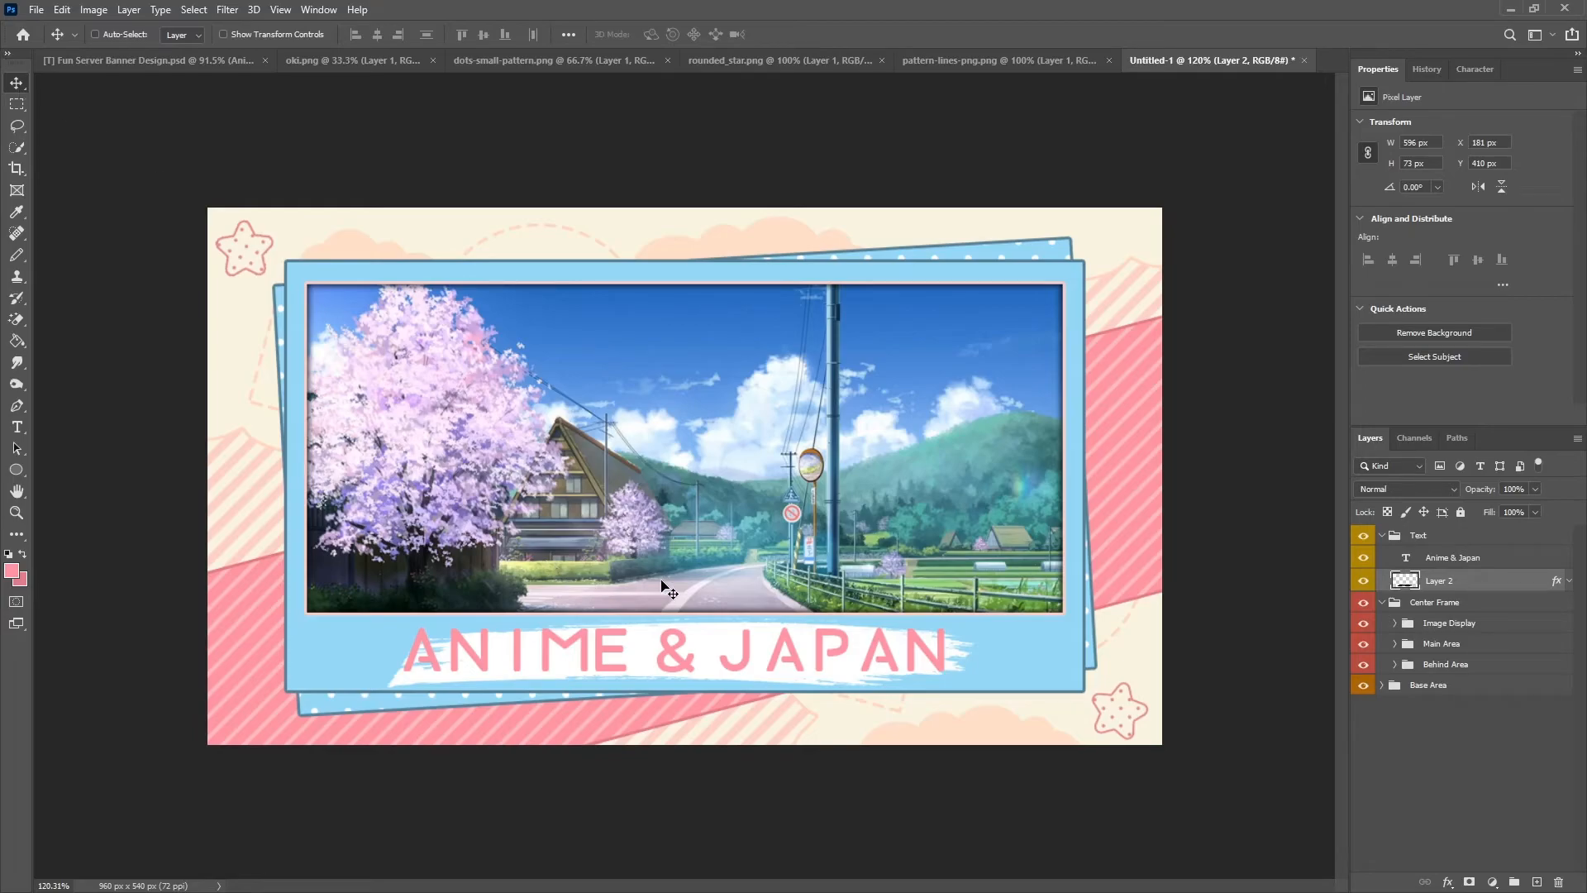
pyautogui.press('Up')
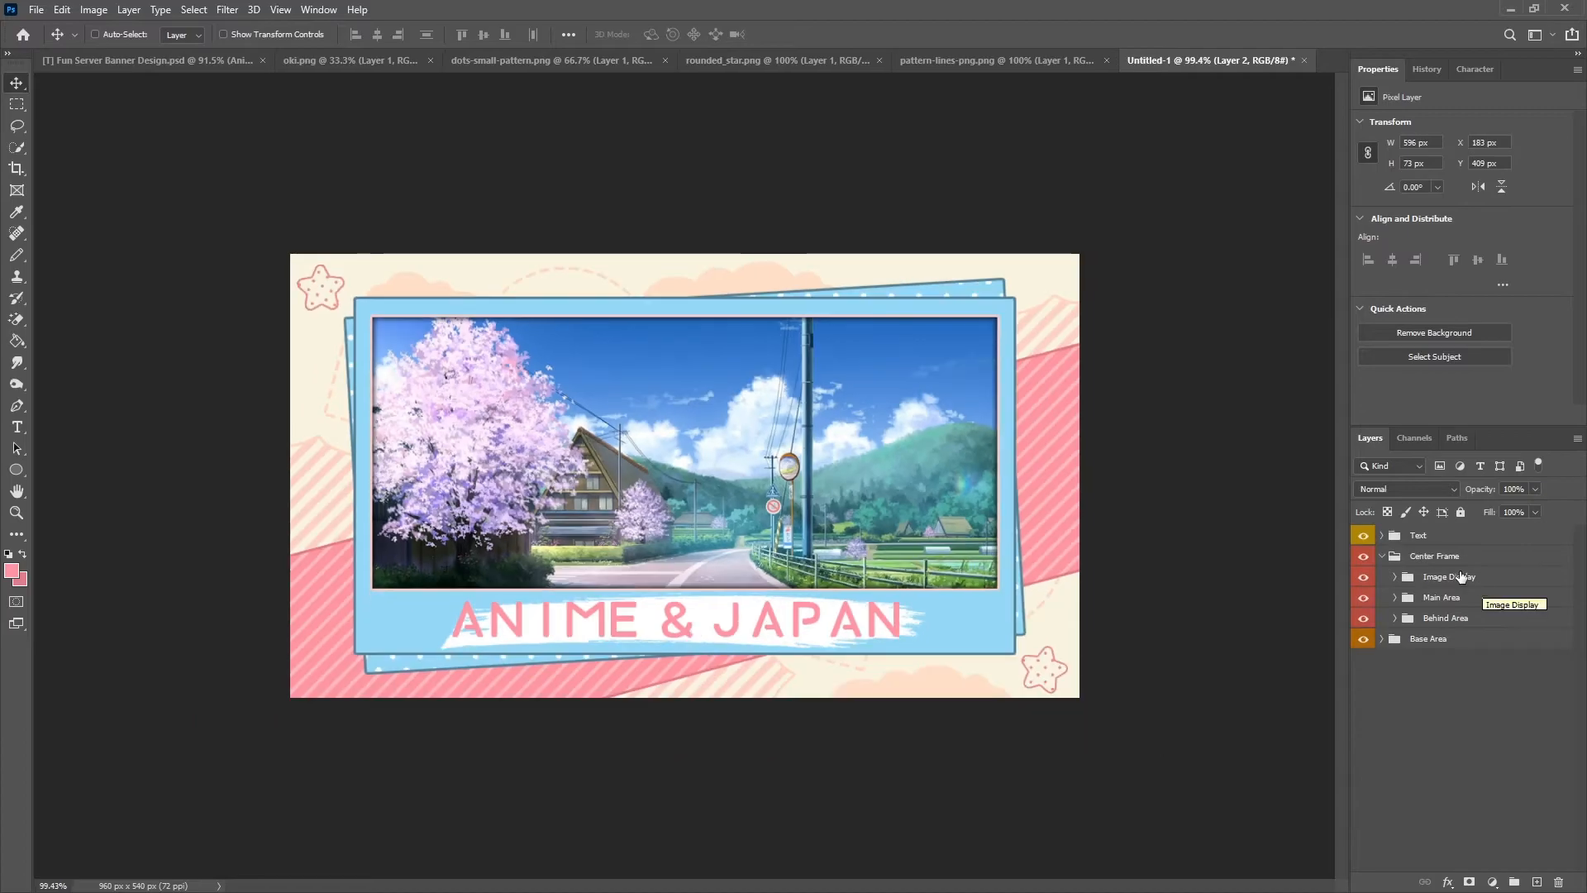
# Draw a 160 px dashed white circle on a new layer above Base in the Main Area group.
pyautogui.click(1395, 597)
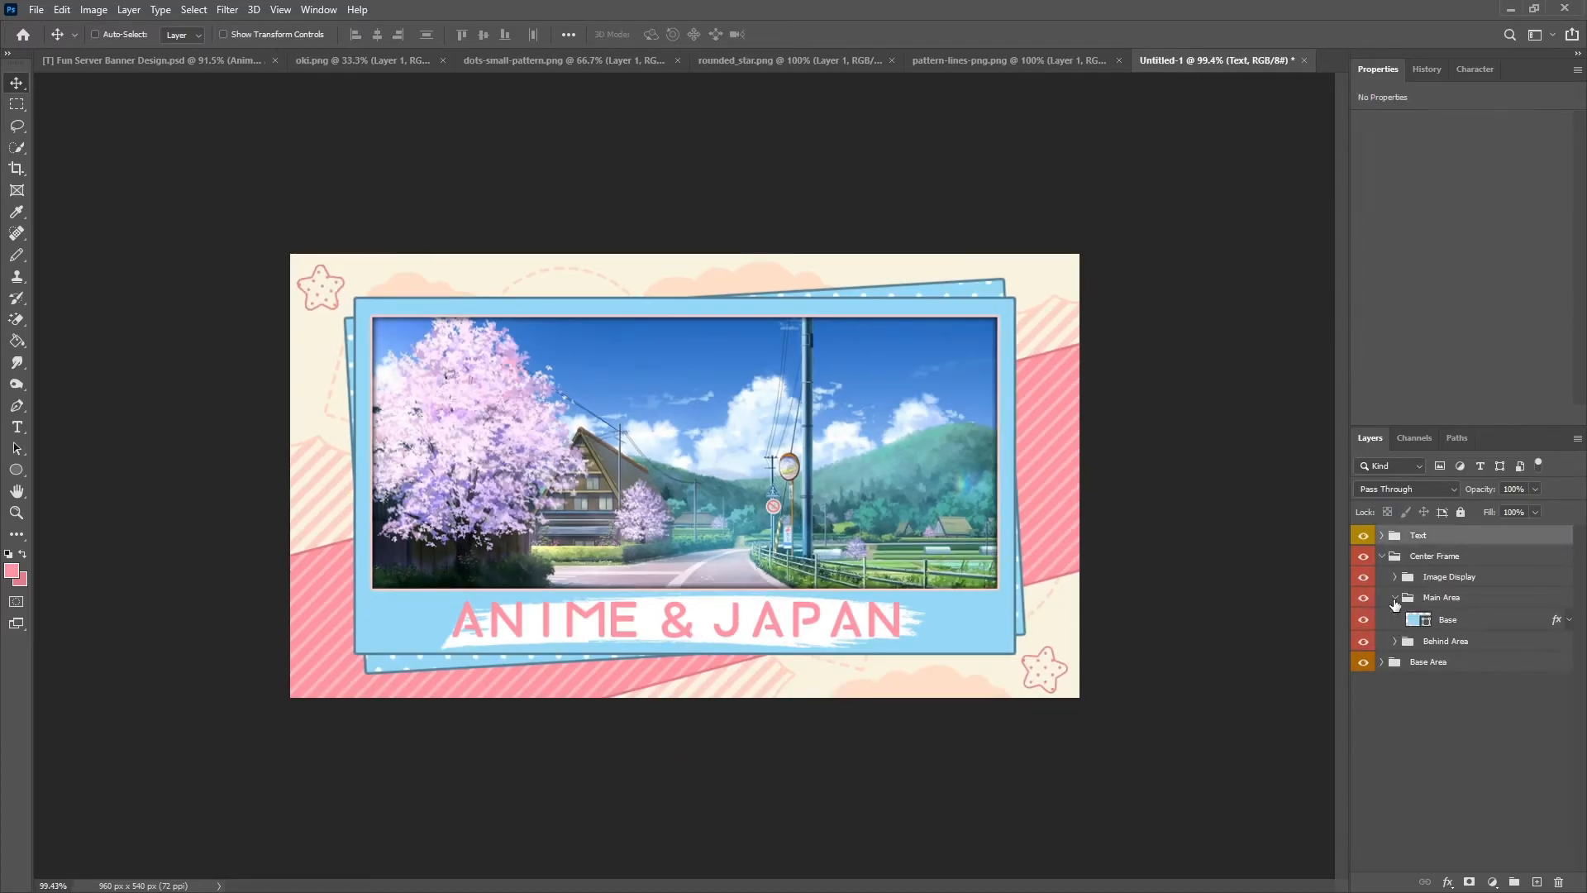
pyautogui.click(1455, 619)
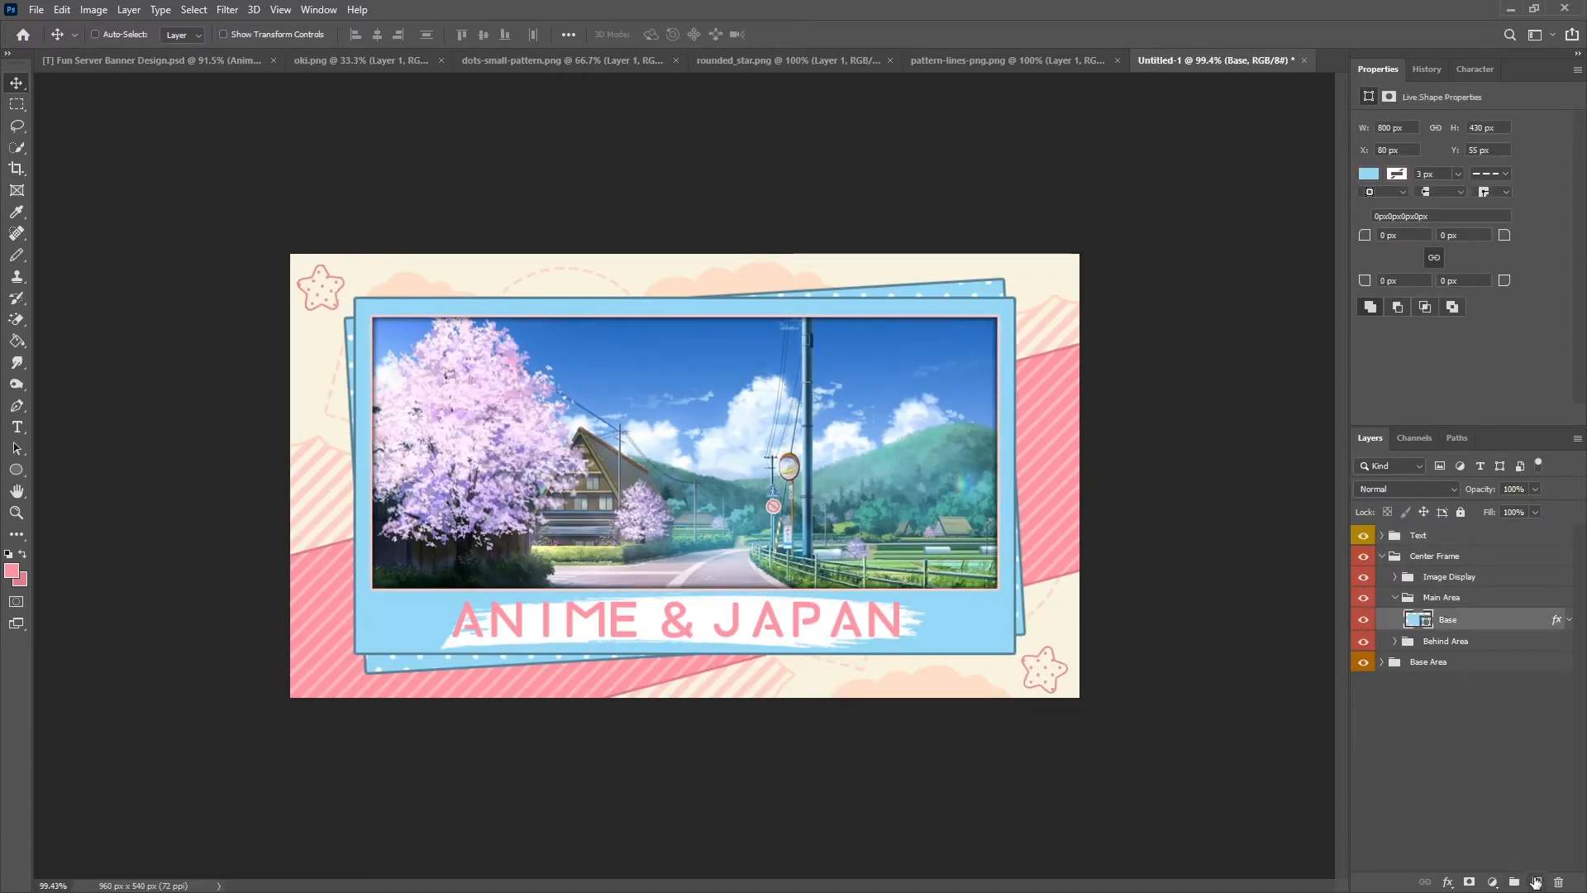
pyautogui.click(1536, 881)
pyautogui.click(15, 477)
pyautogui.click(15, 480)
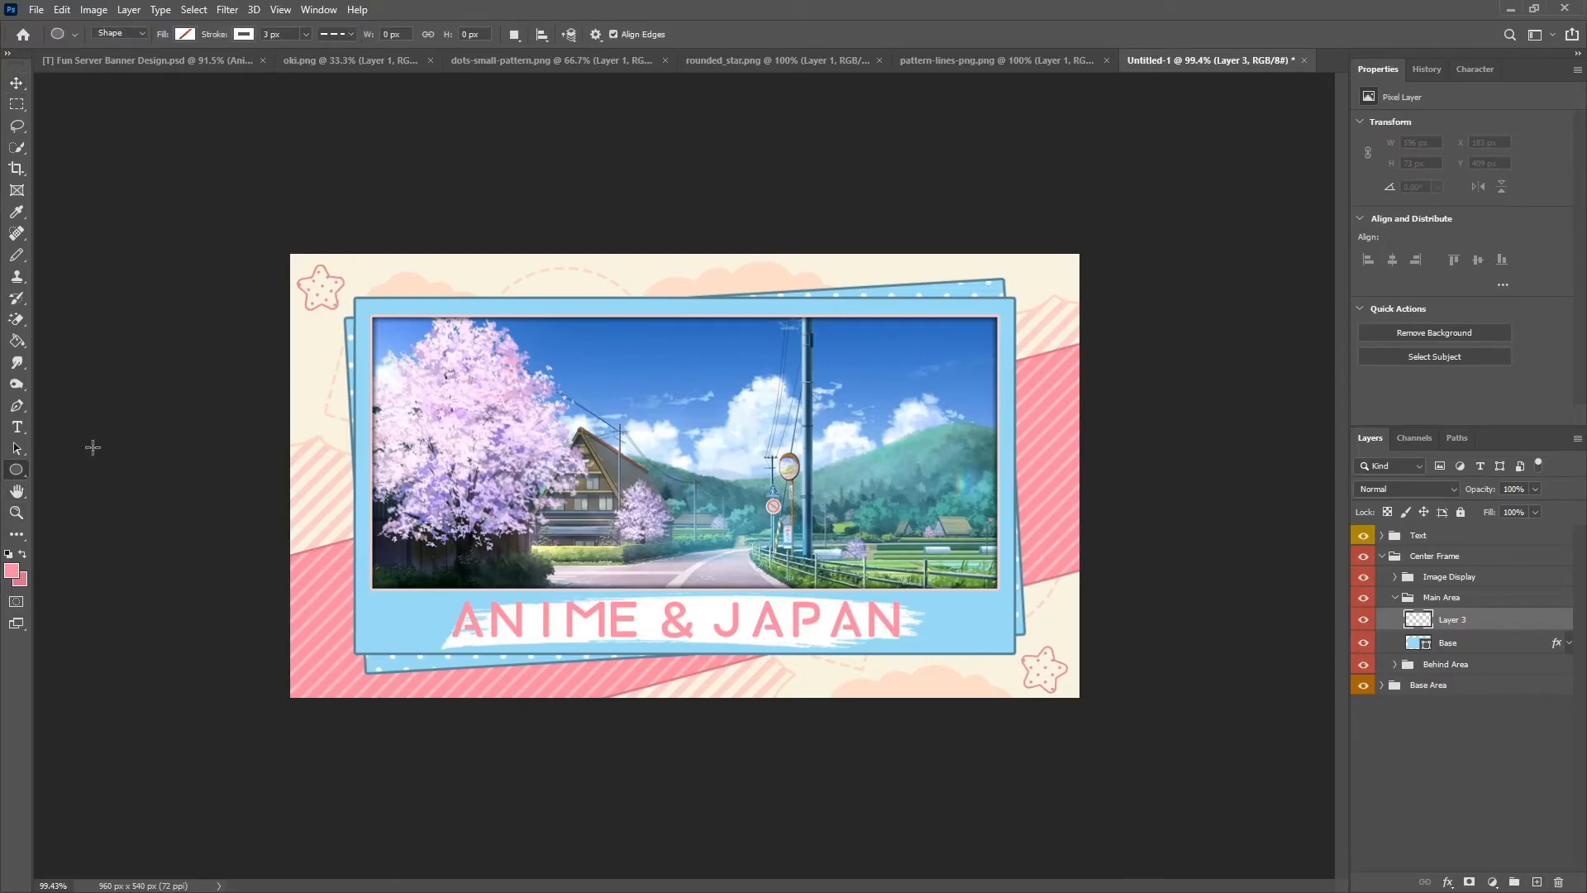
pyautogui.moveTo(331, 604); pyautogui.dragTo(397, 671)
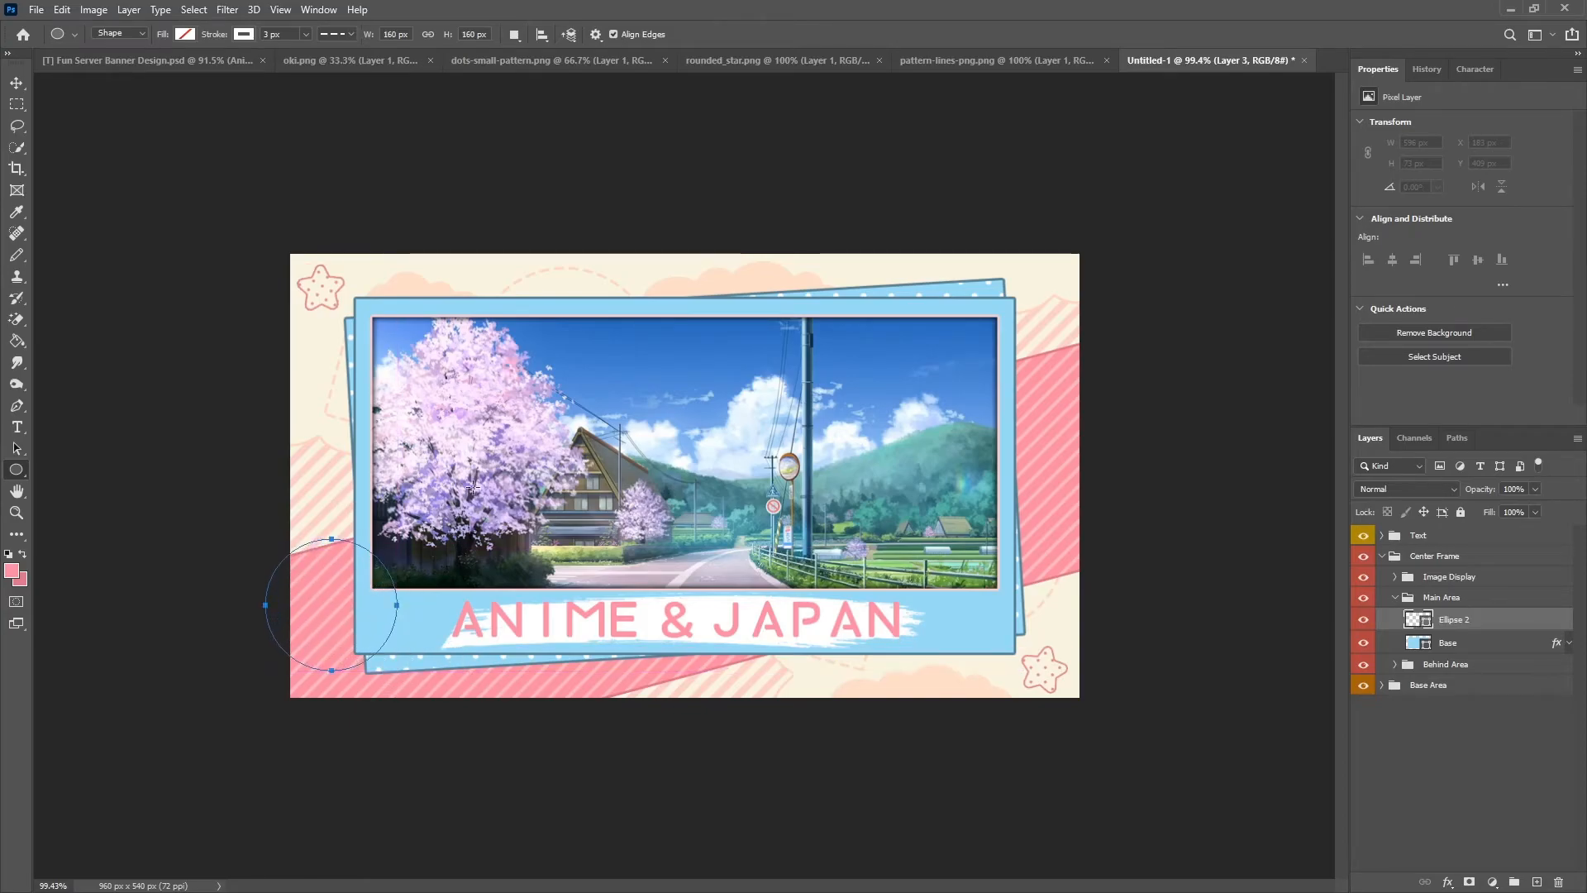
# Move the dashed circle to the blue frame's lower-left corner and clip it to the Base layer.
pyautogui.click(17, 84)
pyautogui.moveTo(530, 635); pyautogui.dragTo(544, 684)
pyautogui.keyDown('alt'); pyautogui.click(1471, 630); pyautogui.keyUp('alt')
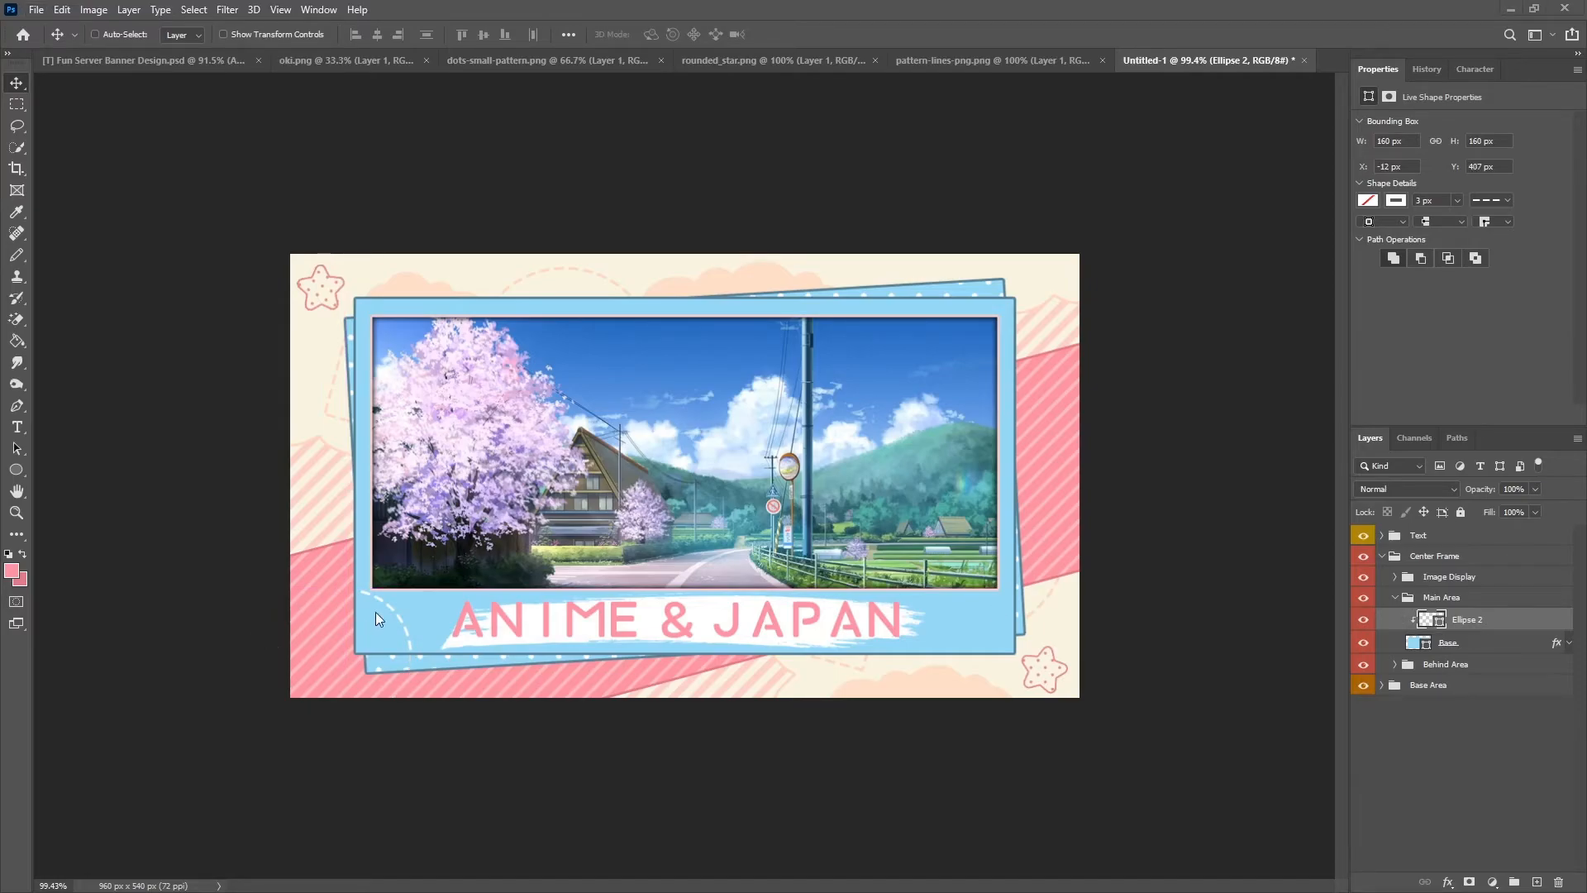
pyautogui.moveTo(395, 614); pyautogui.dragTo(400, 618)
# Duplicate the dashed circle layer and clip the copy to the Base layer as well.
pyautogui.hotkey('ctrl', 'j')
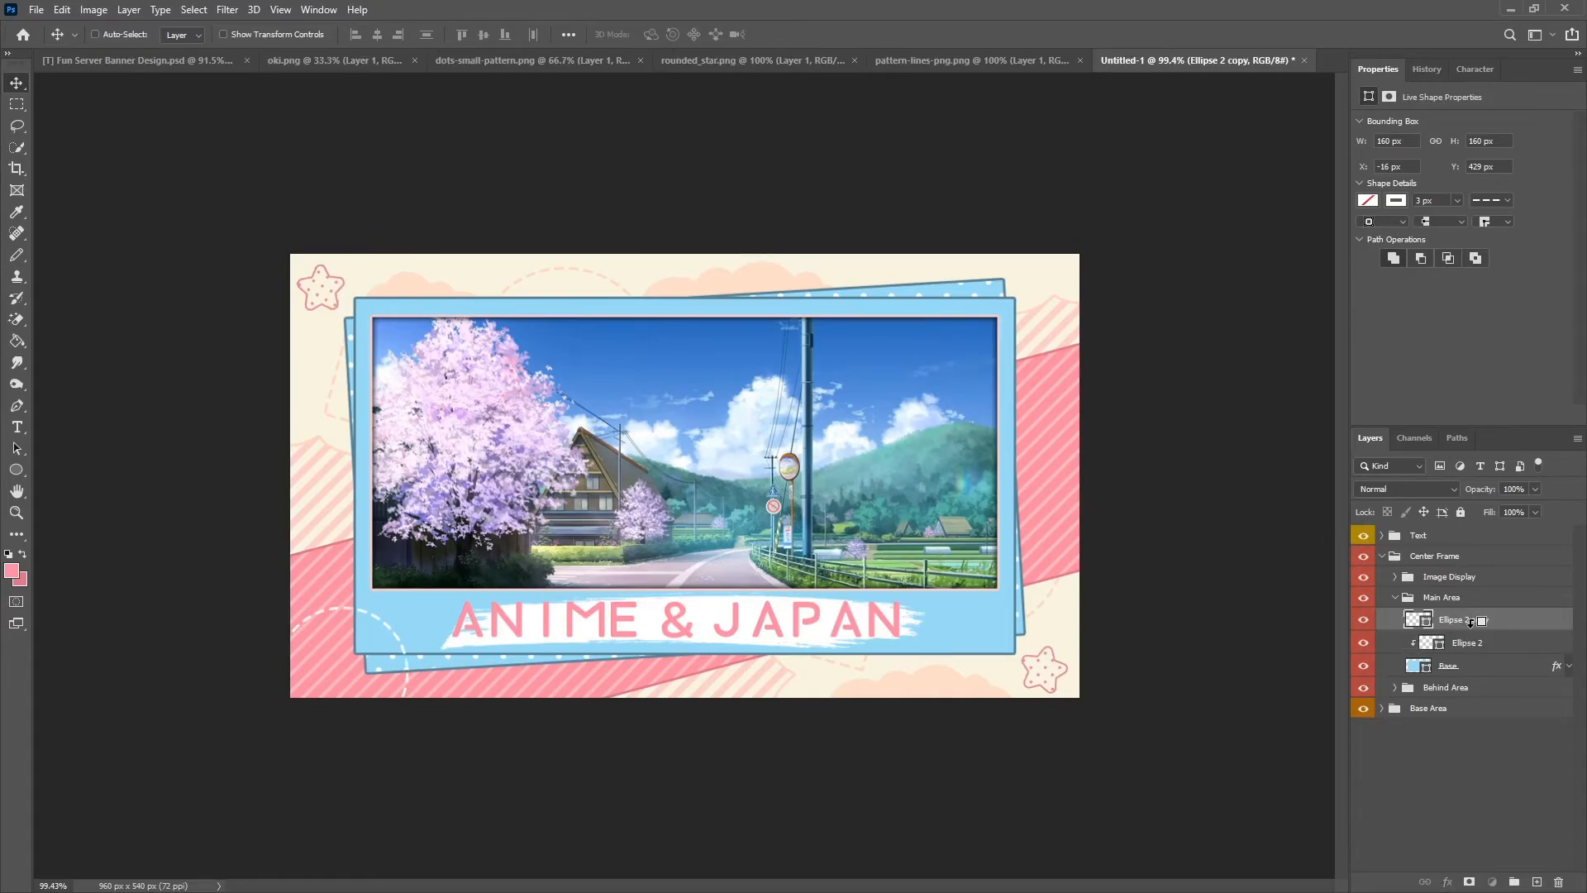
pyautogui.hotkey('ctrl', '0')
pyautogui.keyDown('alt'); pyautogui.click(1468, 631); pyautogui.keyUp('alt')
# Rename the original circle layer Left Dots and its copy Right Dots.
pyautogui.doubleClick(1467, 643)
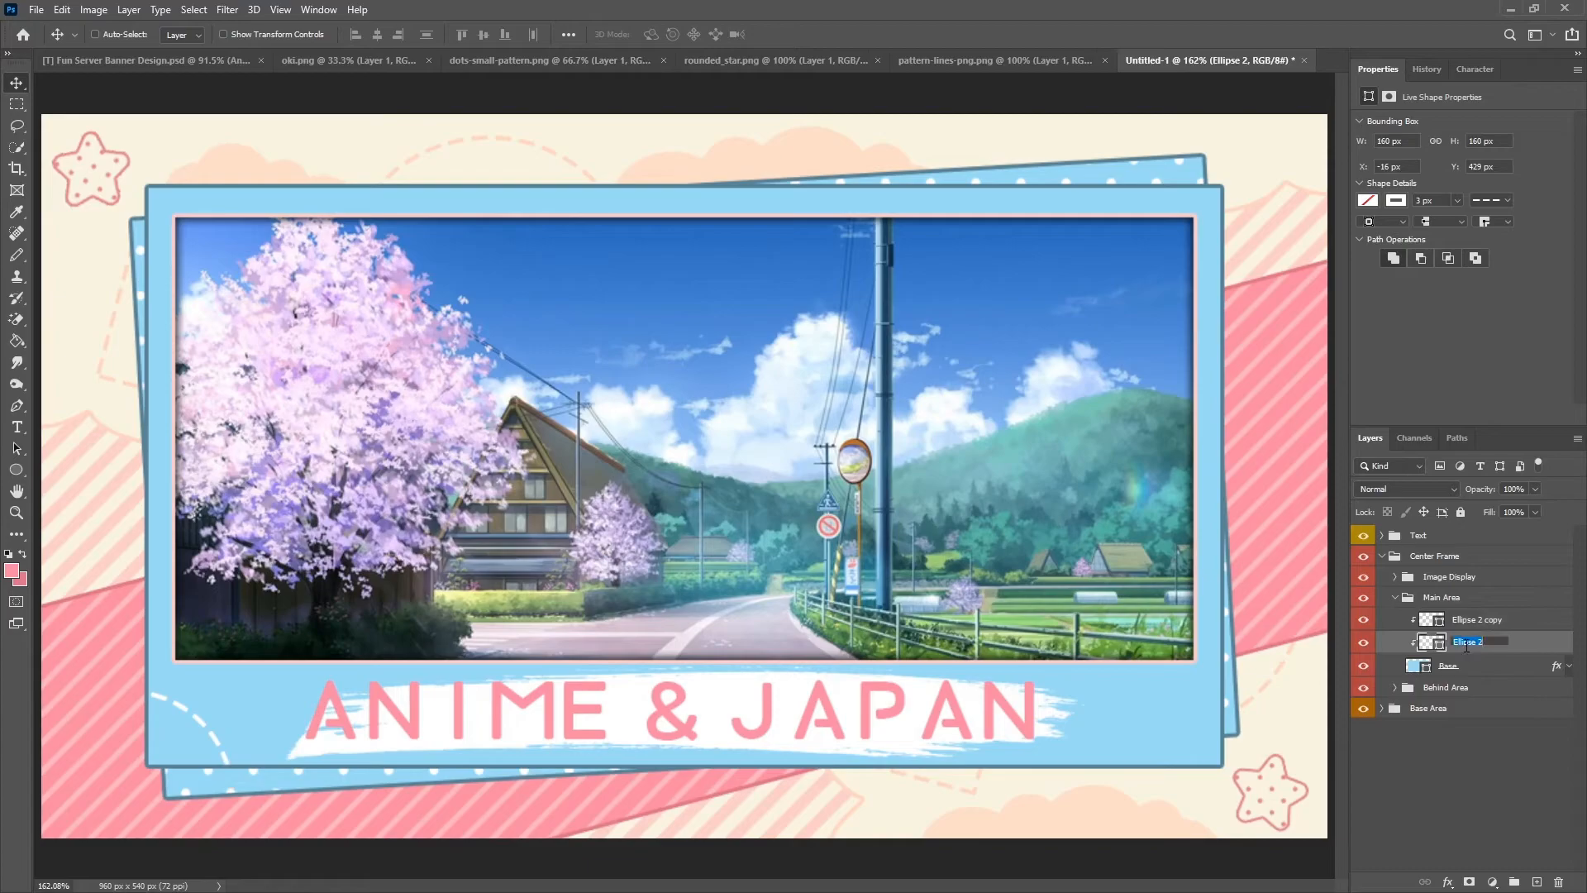
pyautogui.write('Left Dots')
pyautogui.hotkey('ctrl', 'a')
pyautogui.hotkey('ctrl', 'c')
pyautogui.doubleClick(1470, 620)
pyautogui.hotkey('ctrl', 'v')
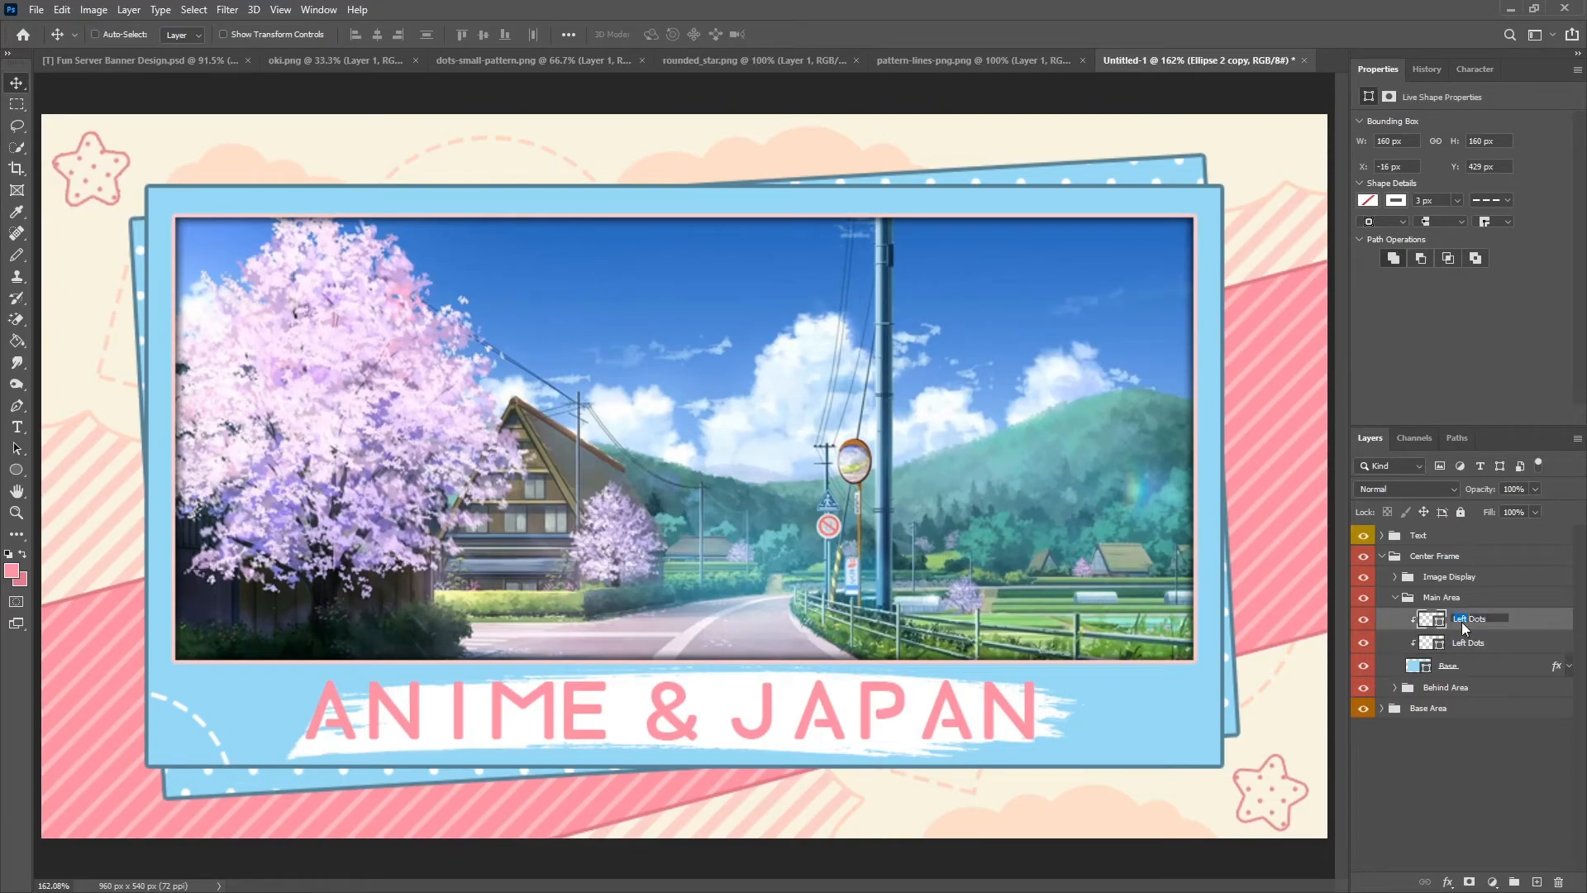
pyautogui.press('Return')
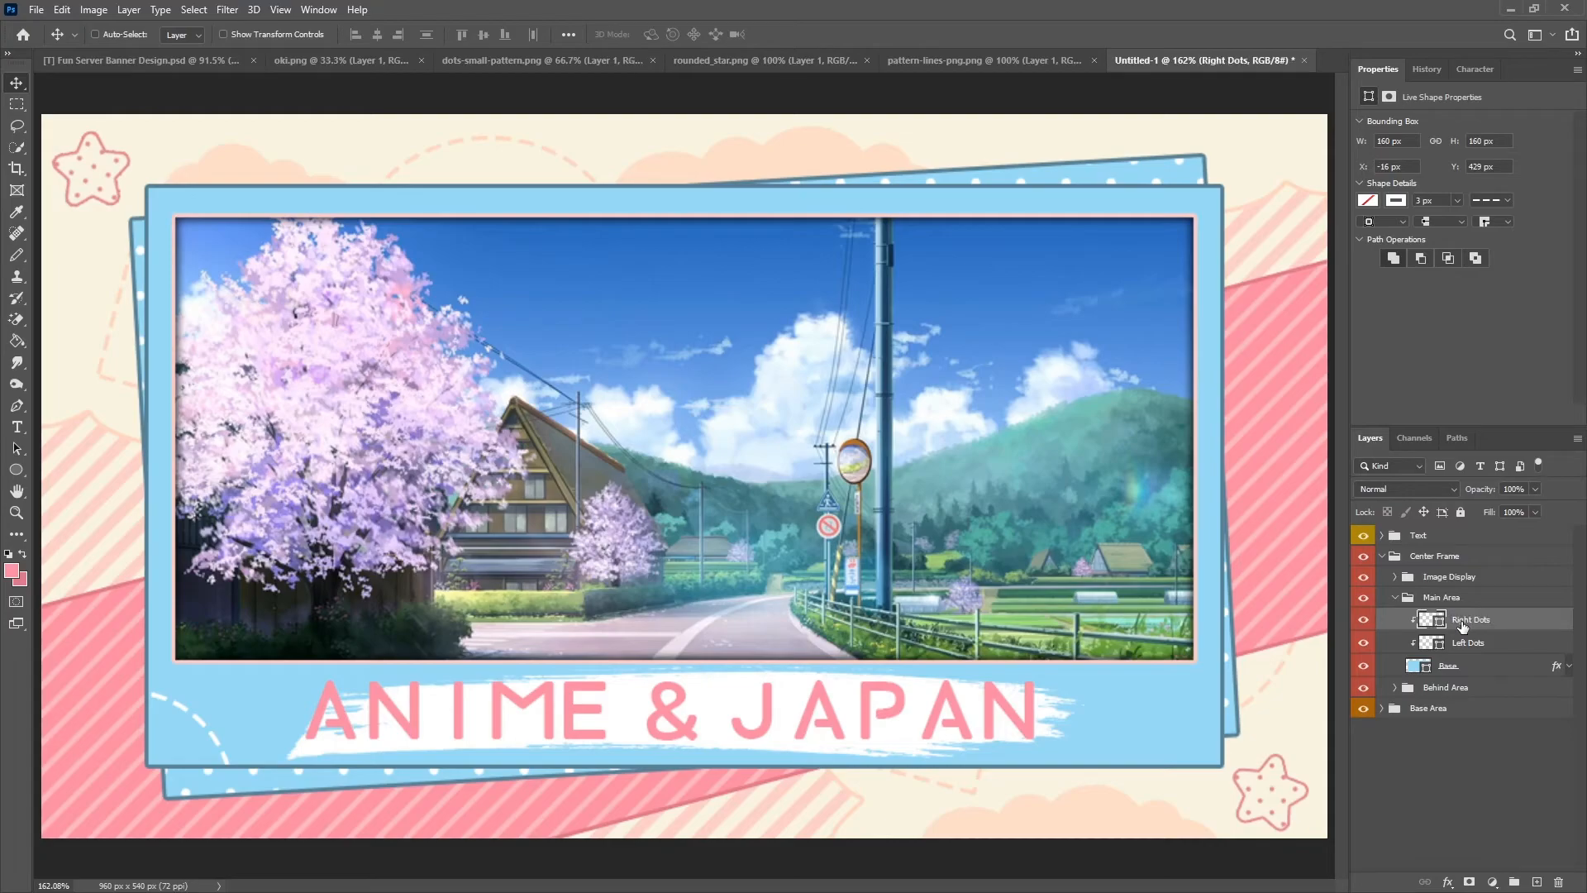
# Move the Right Dots circle to the blue frame's lower-right corner and collapse the Main Area group.
pyautogui.scroll(-2, 574, 680)
pyautogui.moveTo(433, 687); pyautogui.dragTo(1202, 707)
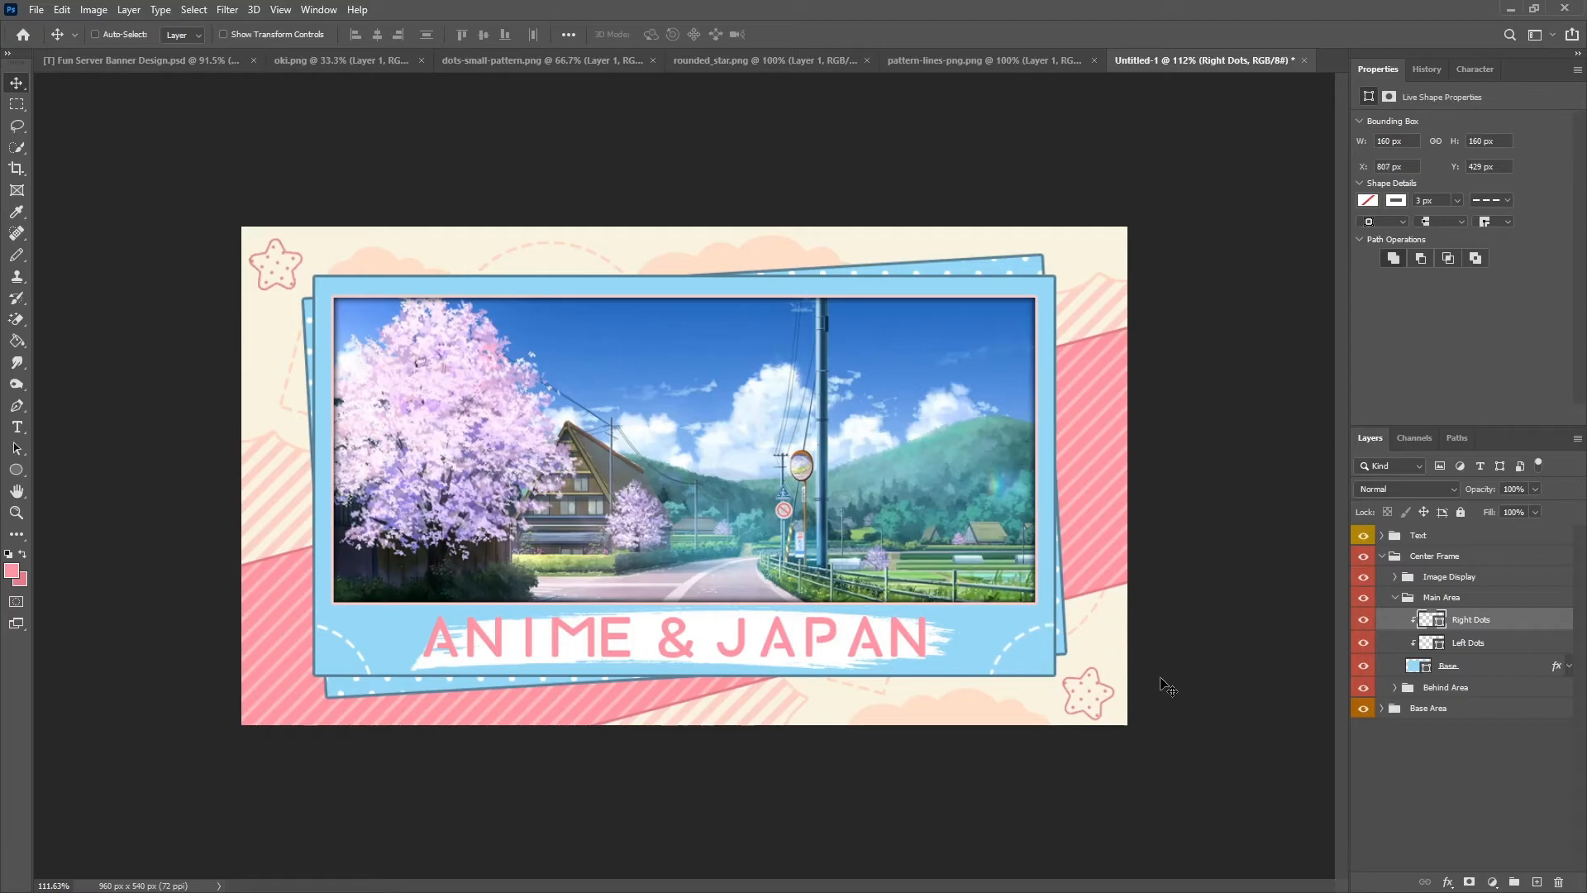
pyautogui.press('Left')
pyautogui.click(1405, 597)
pyautogui.click(1396, 596)
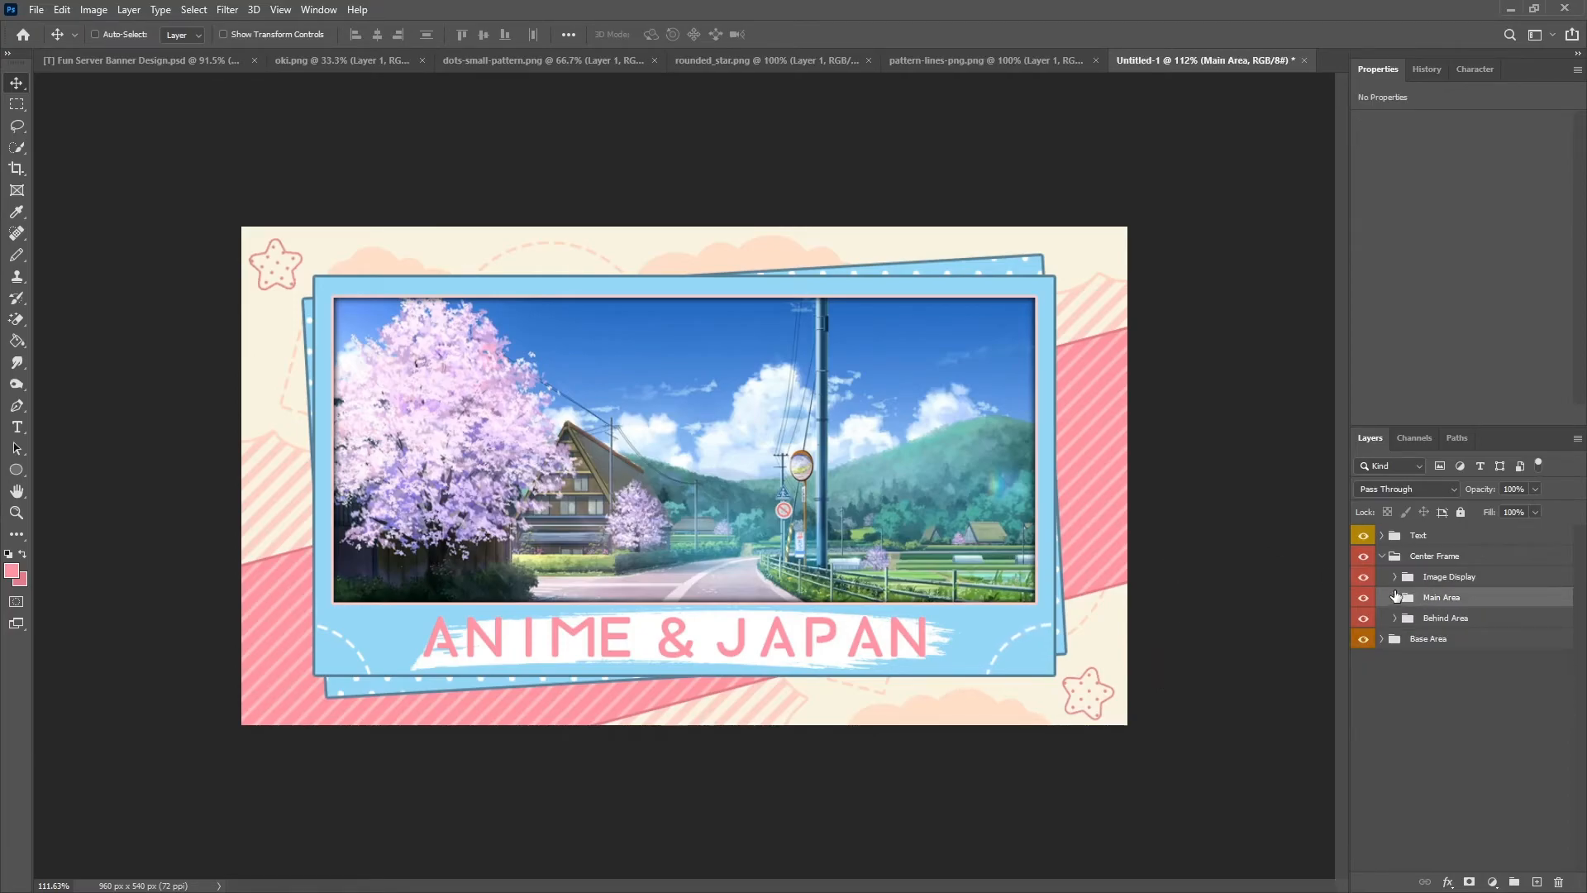
# Add a new layer above the Image Display group and place it in a new group named "Misc. Burshes".
pyautogui.click(1438, 539)
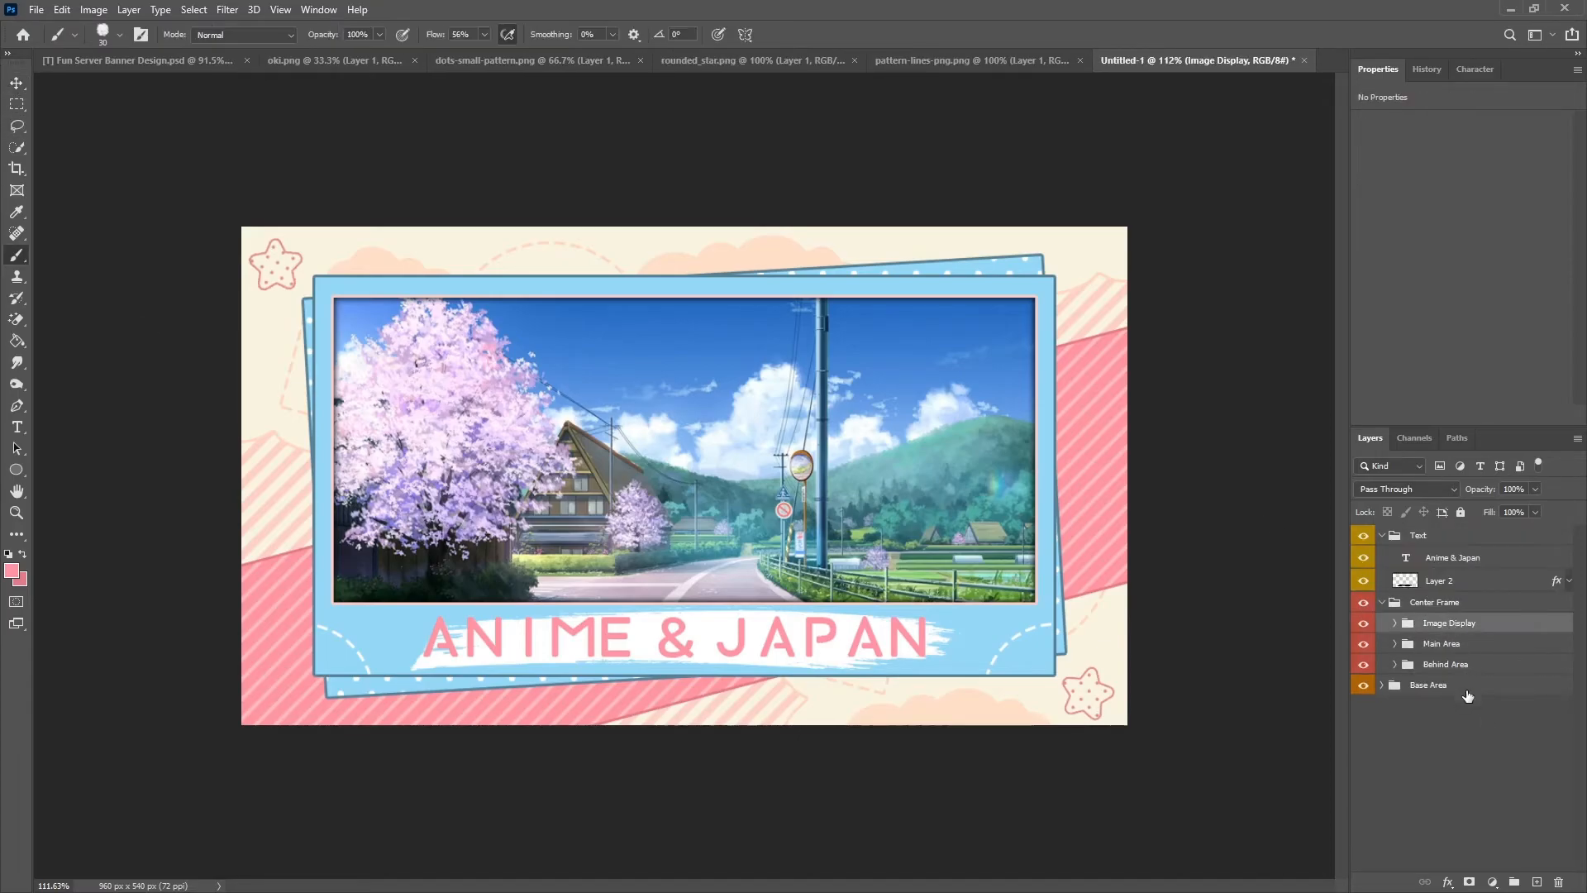
pyautogui.click(1537, 882)
pyautogui.hotkey('ctrl', 'g')
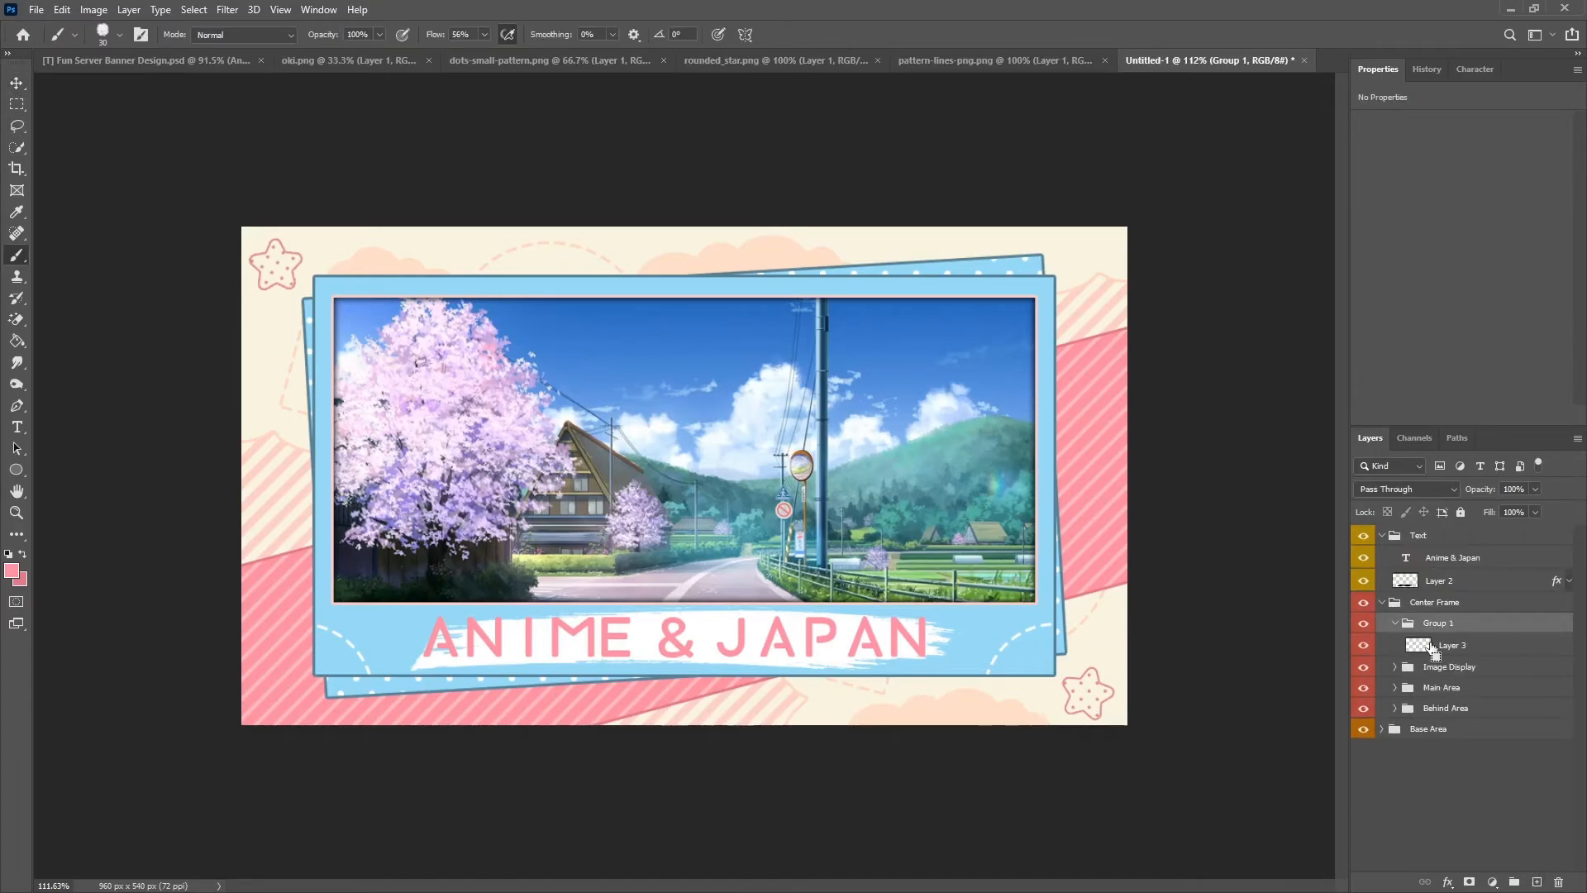
pyautogui.doubleClick(1438, 622)
pyautogui.write('Misc. Burshes')
pyautogui.press('Return')
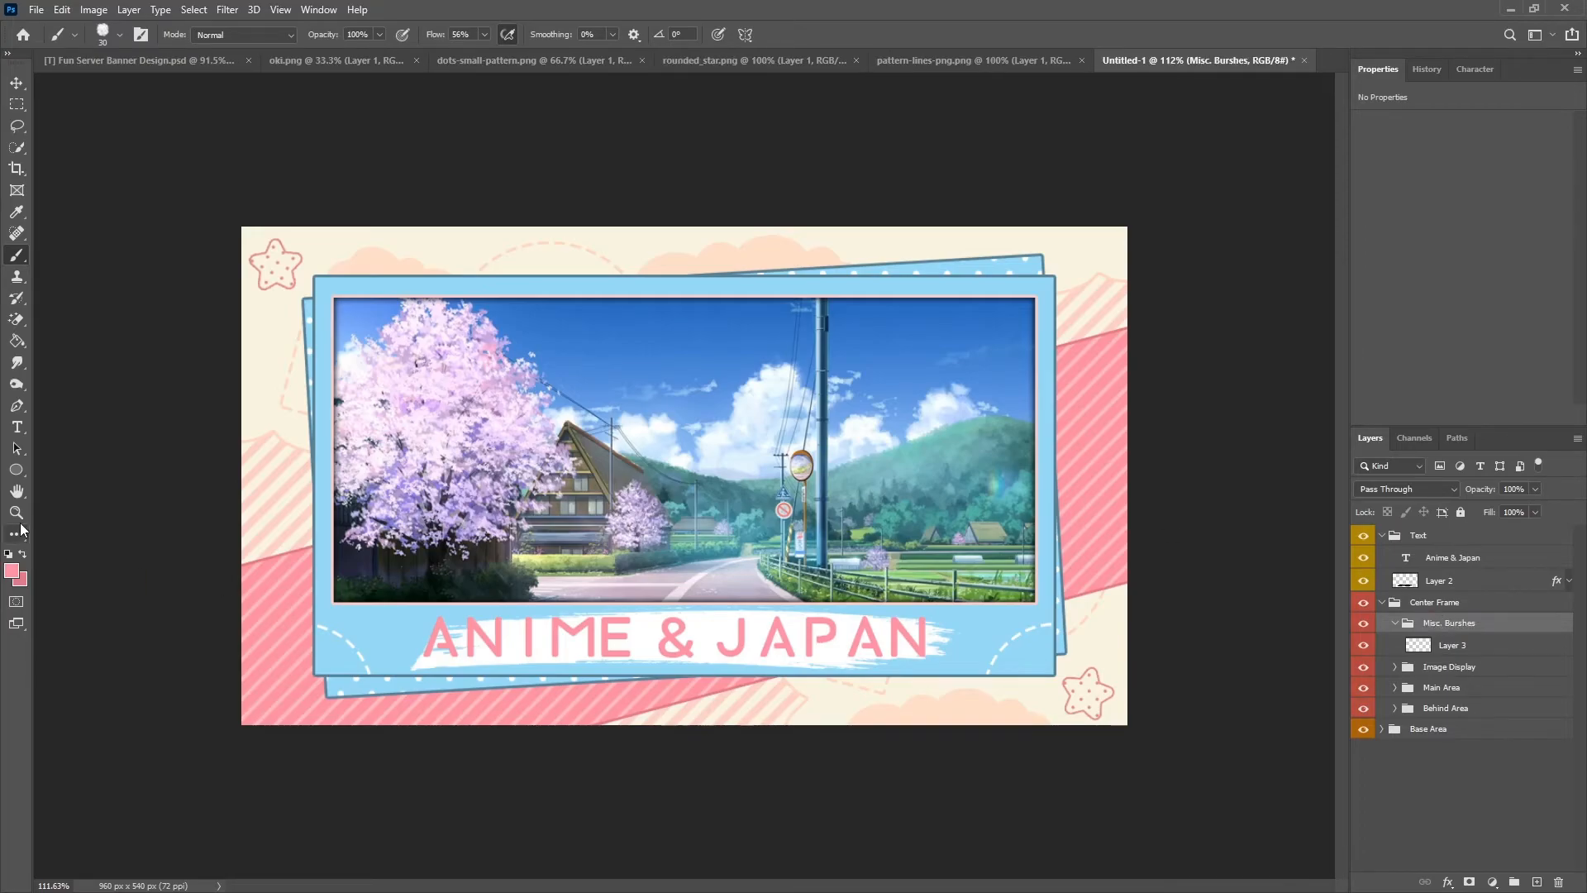
# Set the foreground color to white (ffffff) for the Brush tool.
pyautogui.click(11, 569)
pyautogui.write('ffffff')
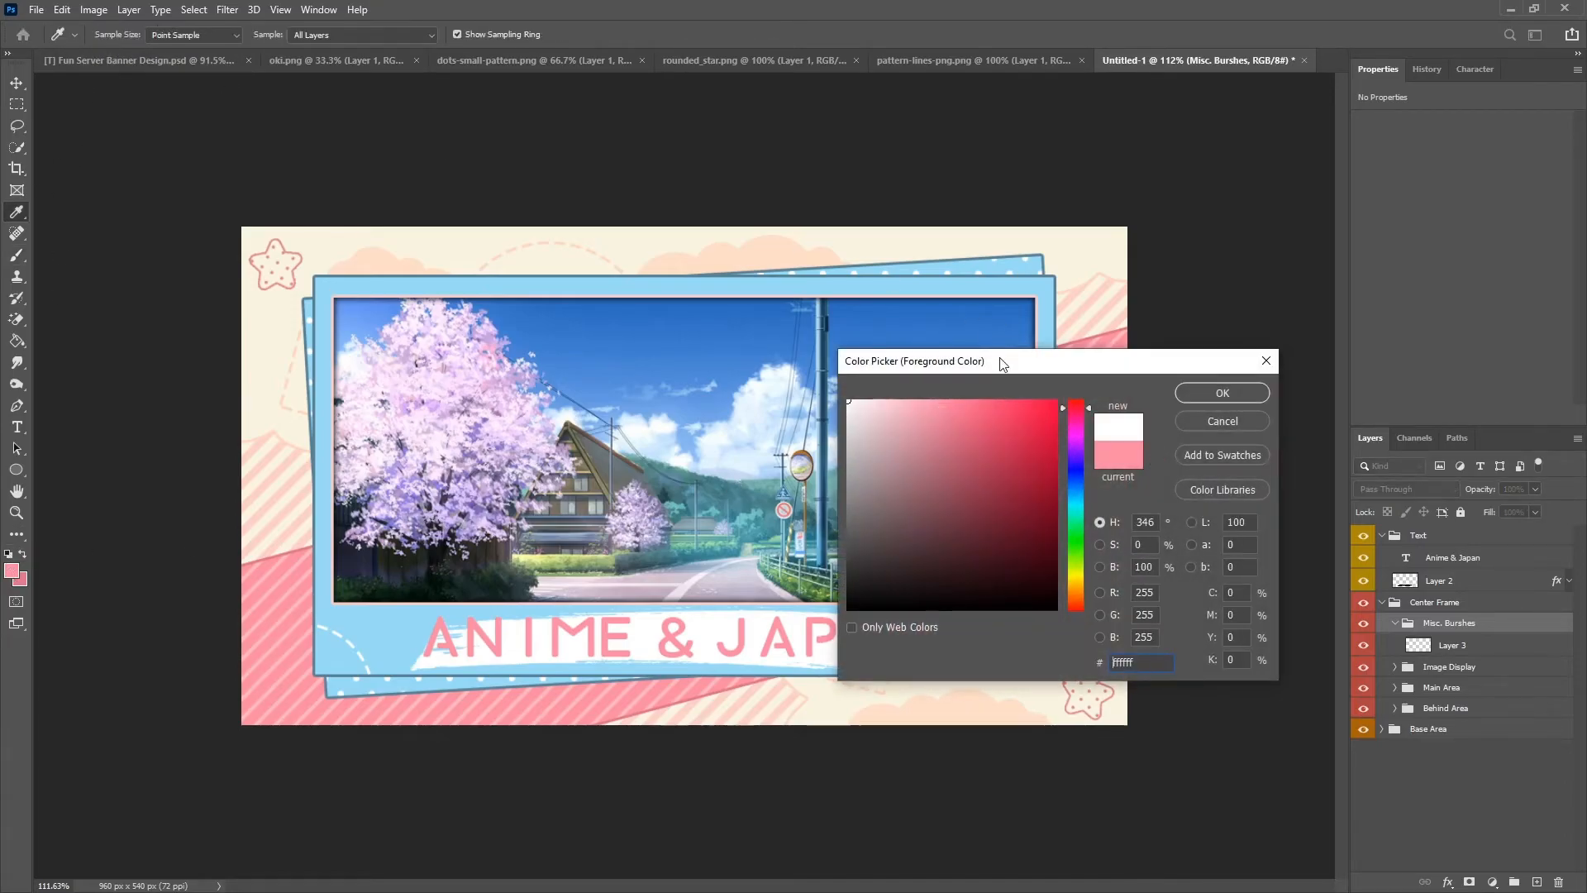
pyautogui.click(1212, 403)
pyautogui.press('b')
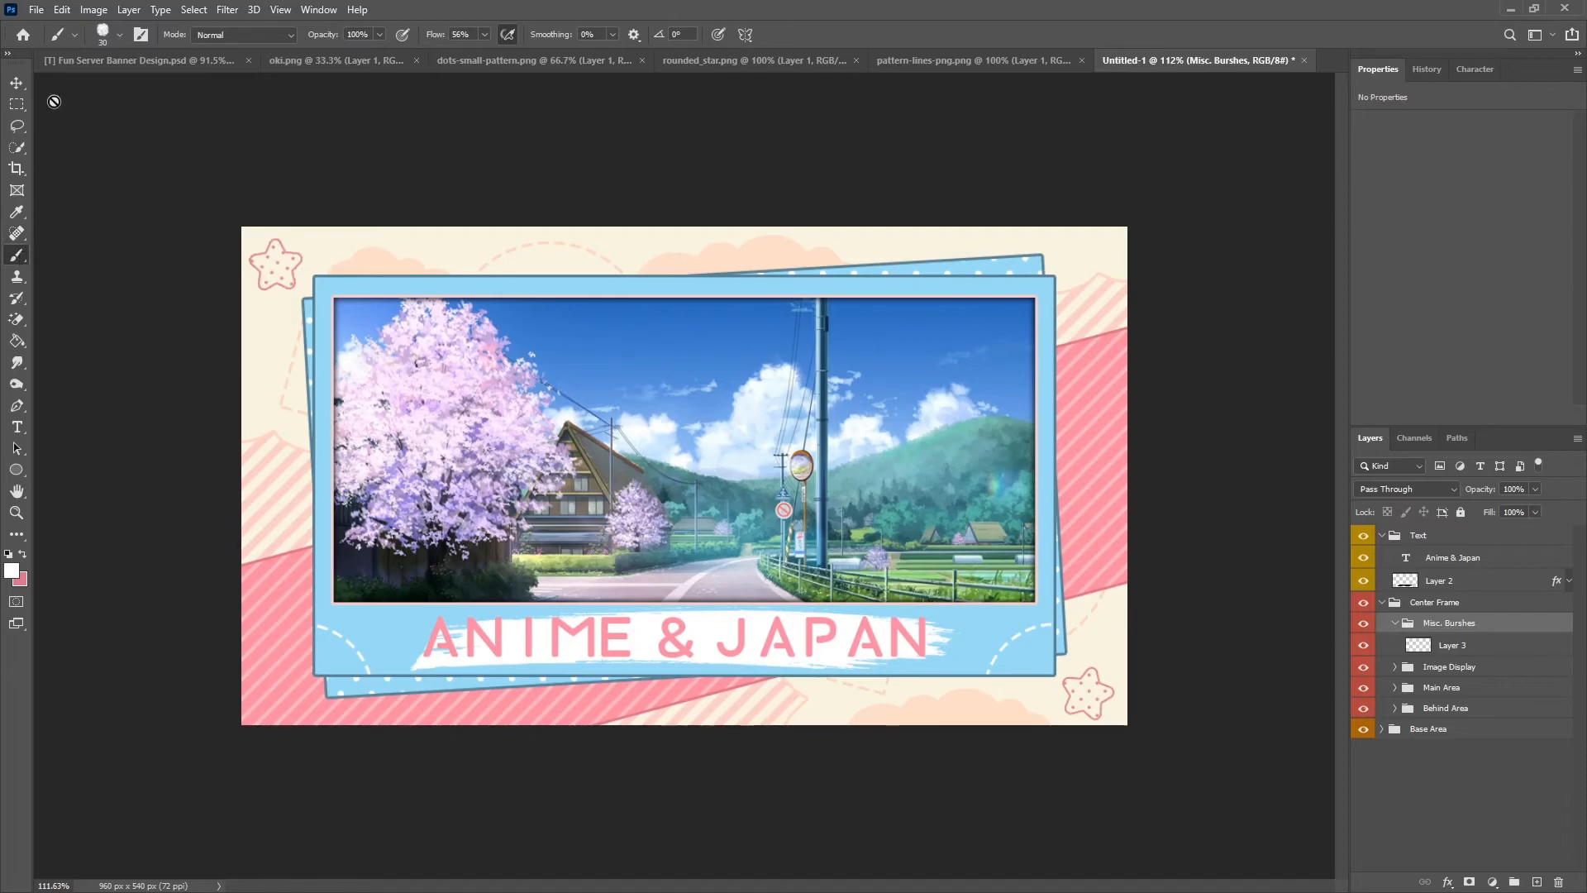
# Paint a small white patch over the image's upper-left corner on Layer 3 with Kyle's Inkbox - Classic Cartoonist at 30 px.
pyautogui.click(119, 35)
pyautogui.scroll(1, 132, 282)
pyautogui.scroll(-1, 171, 212)
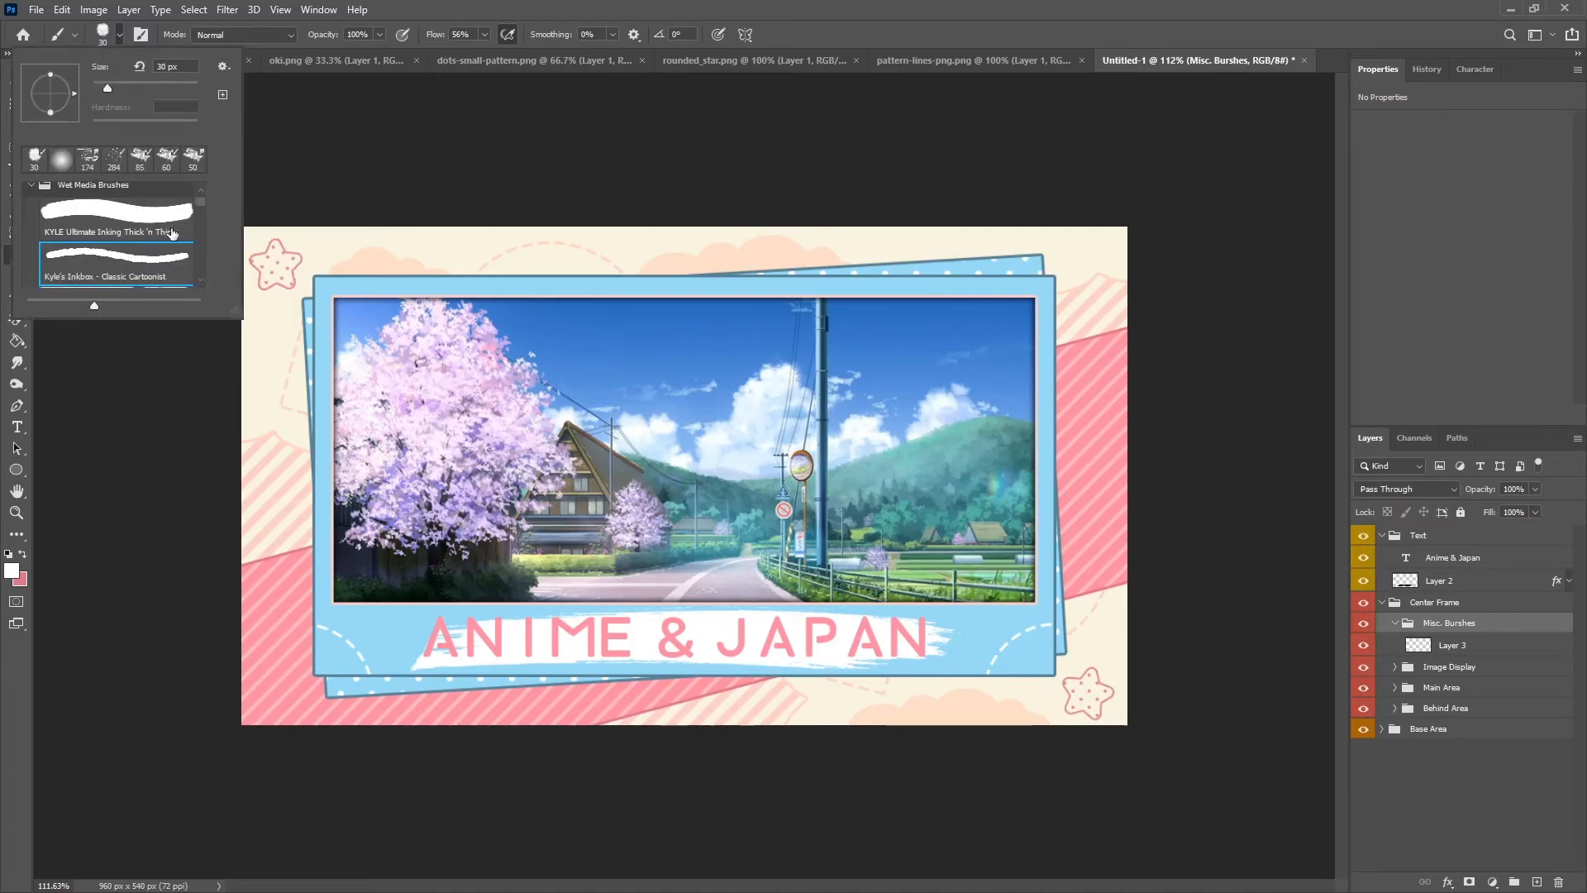
pyautogui.scroll(1, 149, 279)
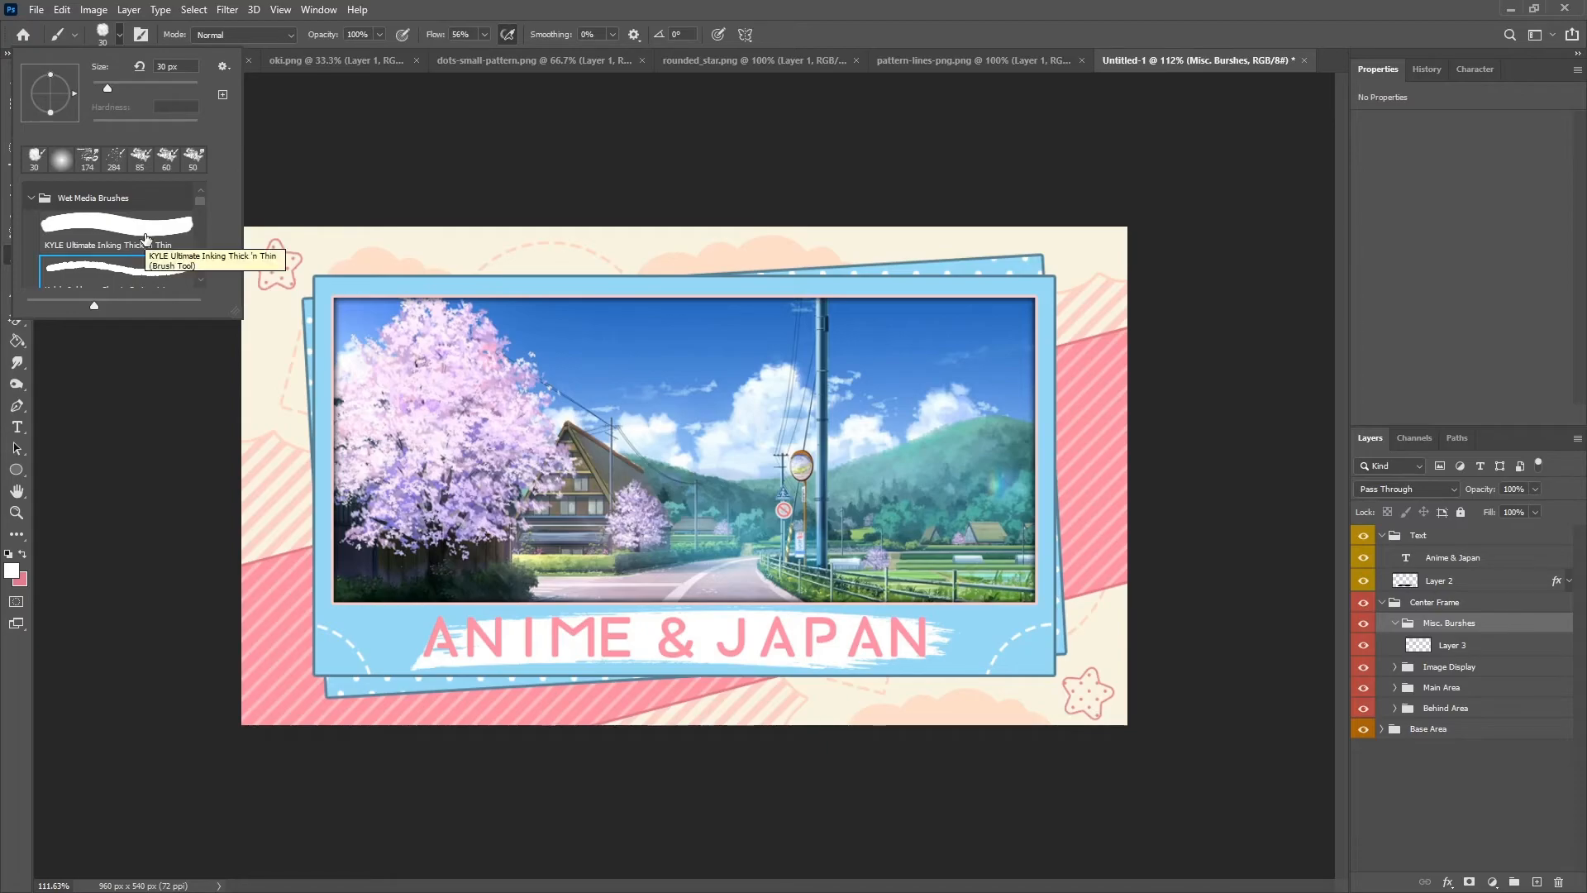
pyautogui.scroll(-1, 144, 238)
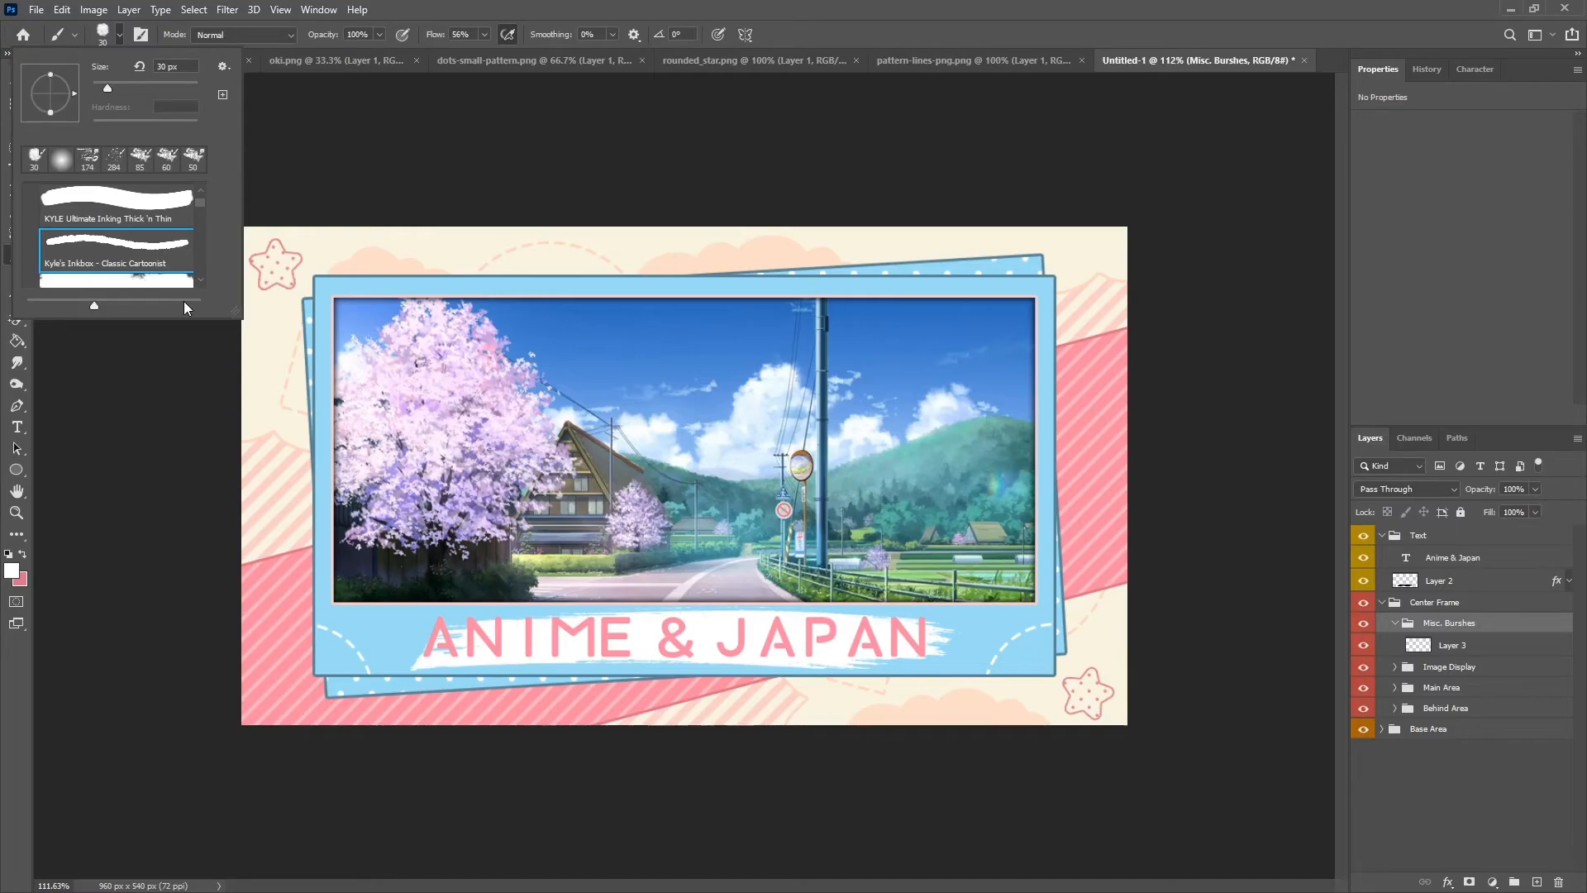
pyautogui.click(752, 7)
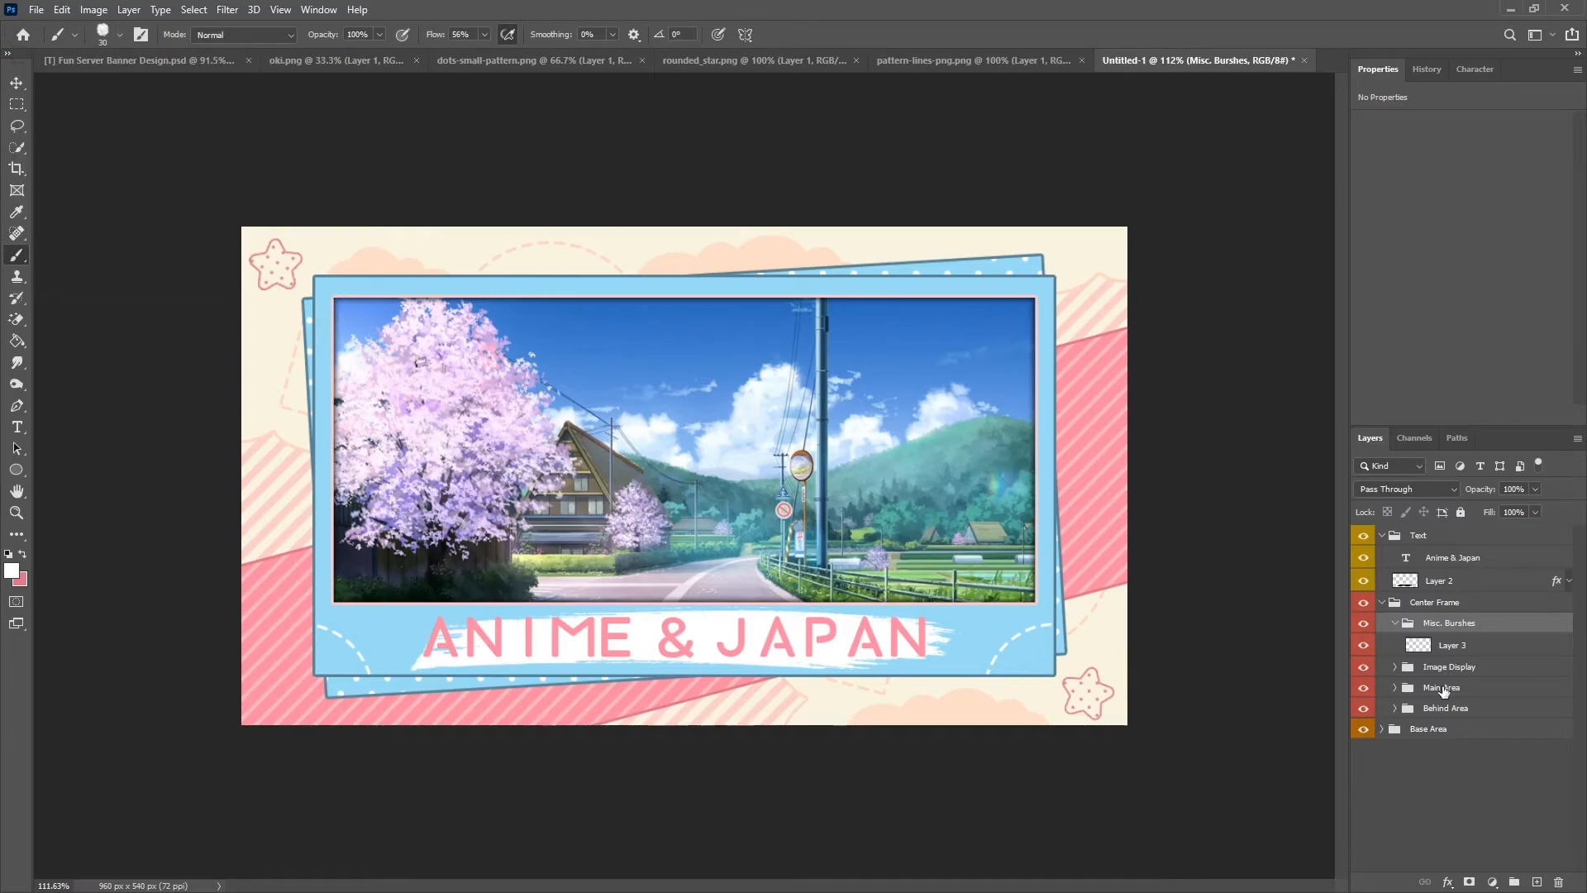
pyautogui.click(1473, 648)
pyautogui.moveTo(330, 304); pyautogui.dragTo(347, 289)
pyautogui.hotkey('ctrl', 'z')
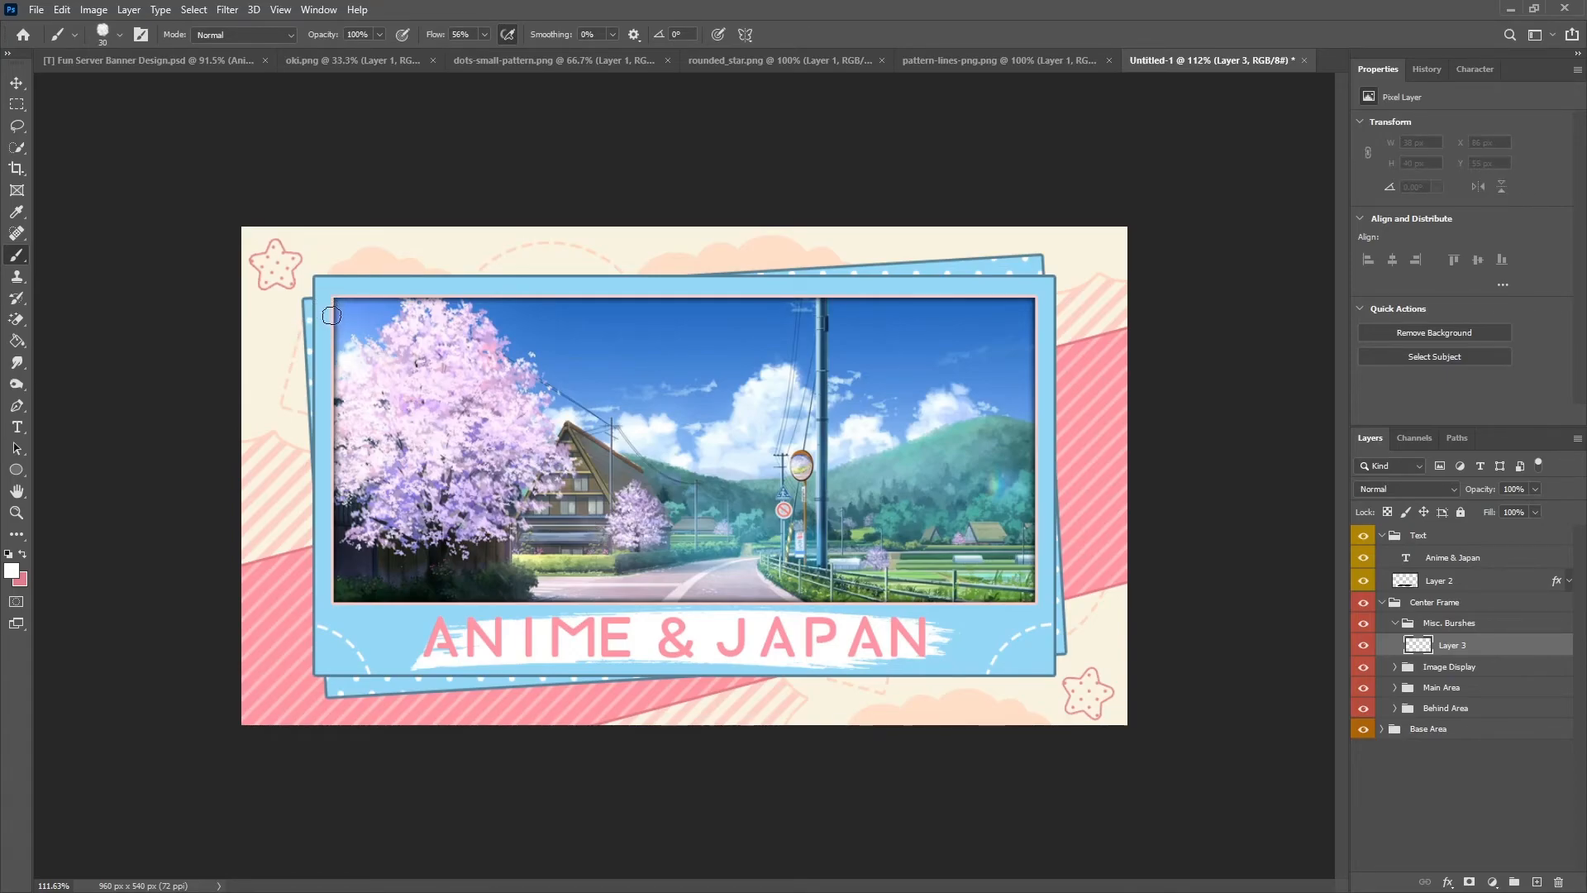
pyautogui.moveTo(331, 308); pyautogui.dragTo(344, 301)
# Duplicate the white patch, rotate the copy, and place it on the image's right edge near the lower corner.
pyautogui.hotkey('ctrl', 'j')
pyautogui.hotkey('ctrl', 't')
pyautogui.moveTo(372, 248); pyautogui.dragTo(418, 294)
pyautogui.click(818, 34)
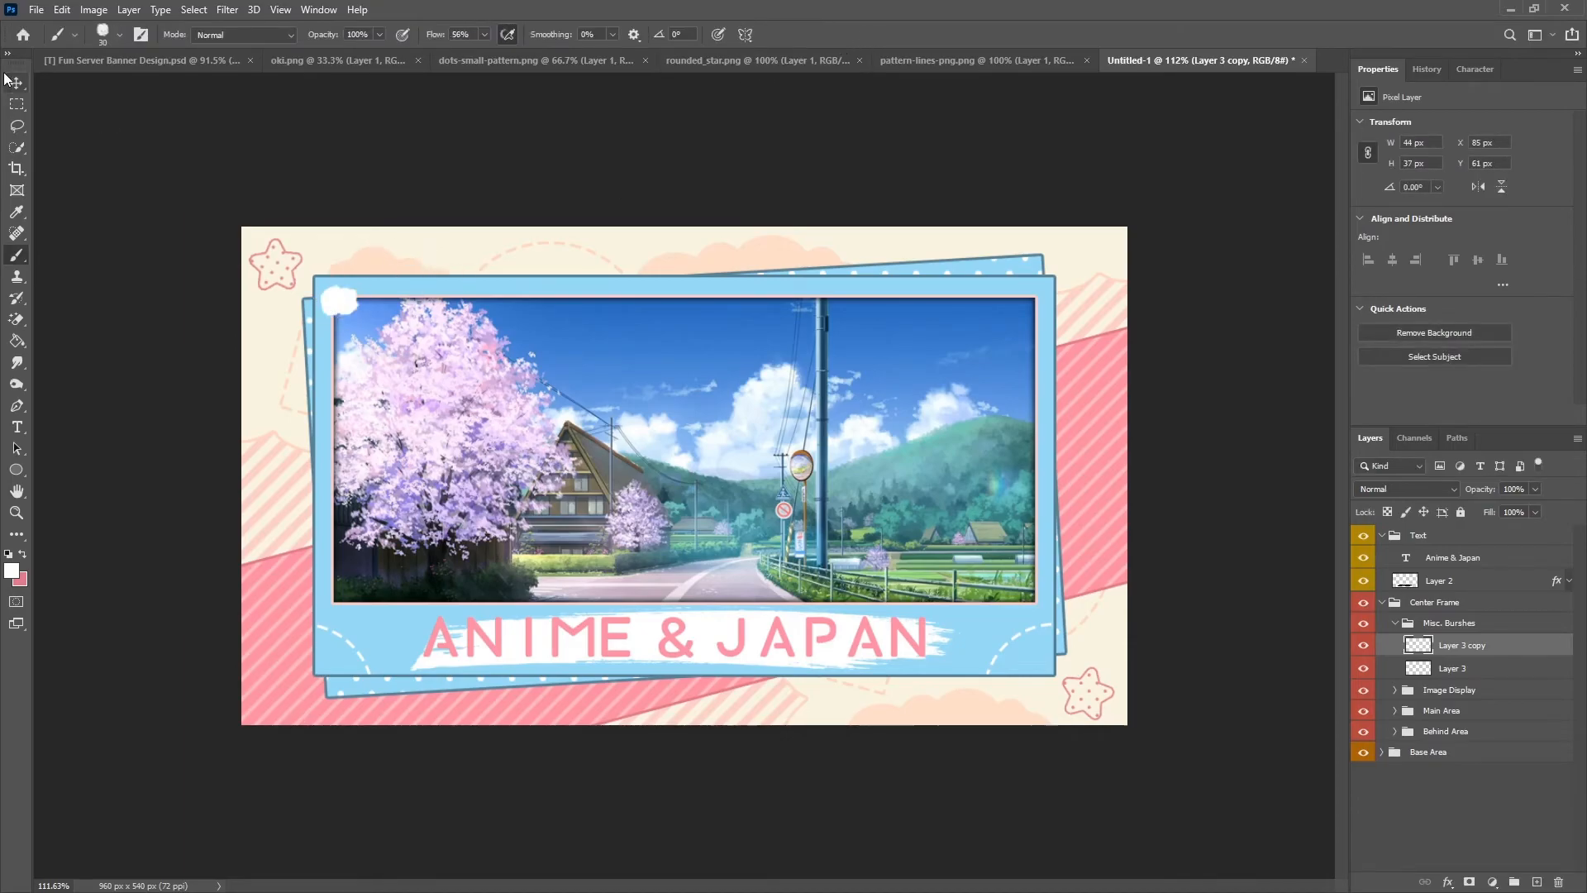
pyautogui.moveTo(496, 354); pyautogui.dragTo(1107, 541)
pyautogui.hotkey('ctrl', 'shift', 'alt', 'n')
pyautogui.press('b')
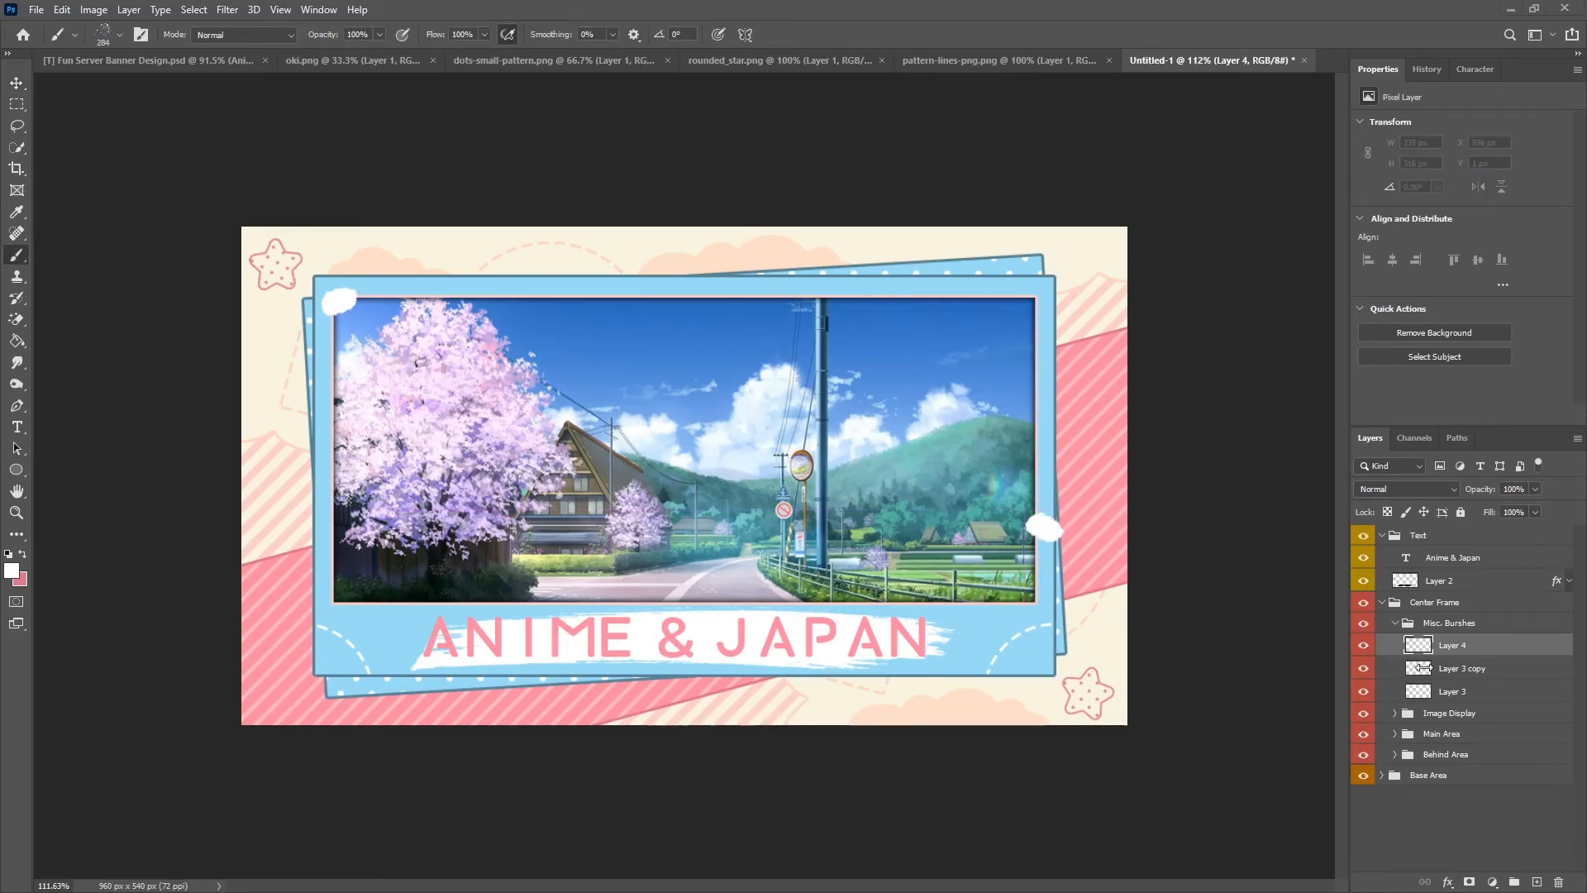
pyautogui.hotkey('ctrl', 'z')
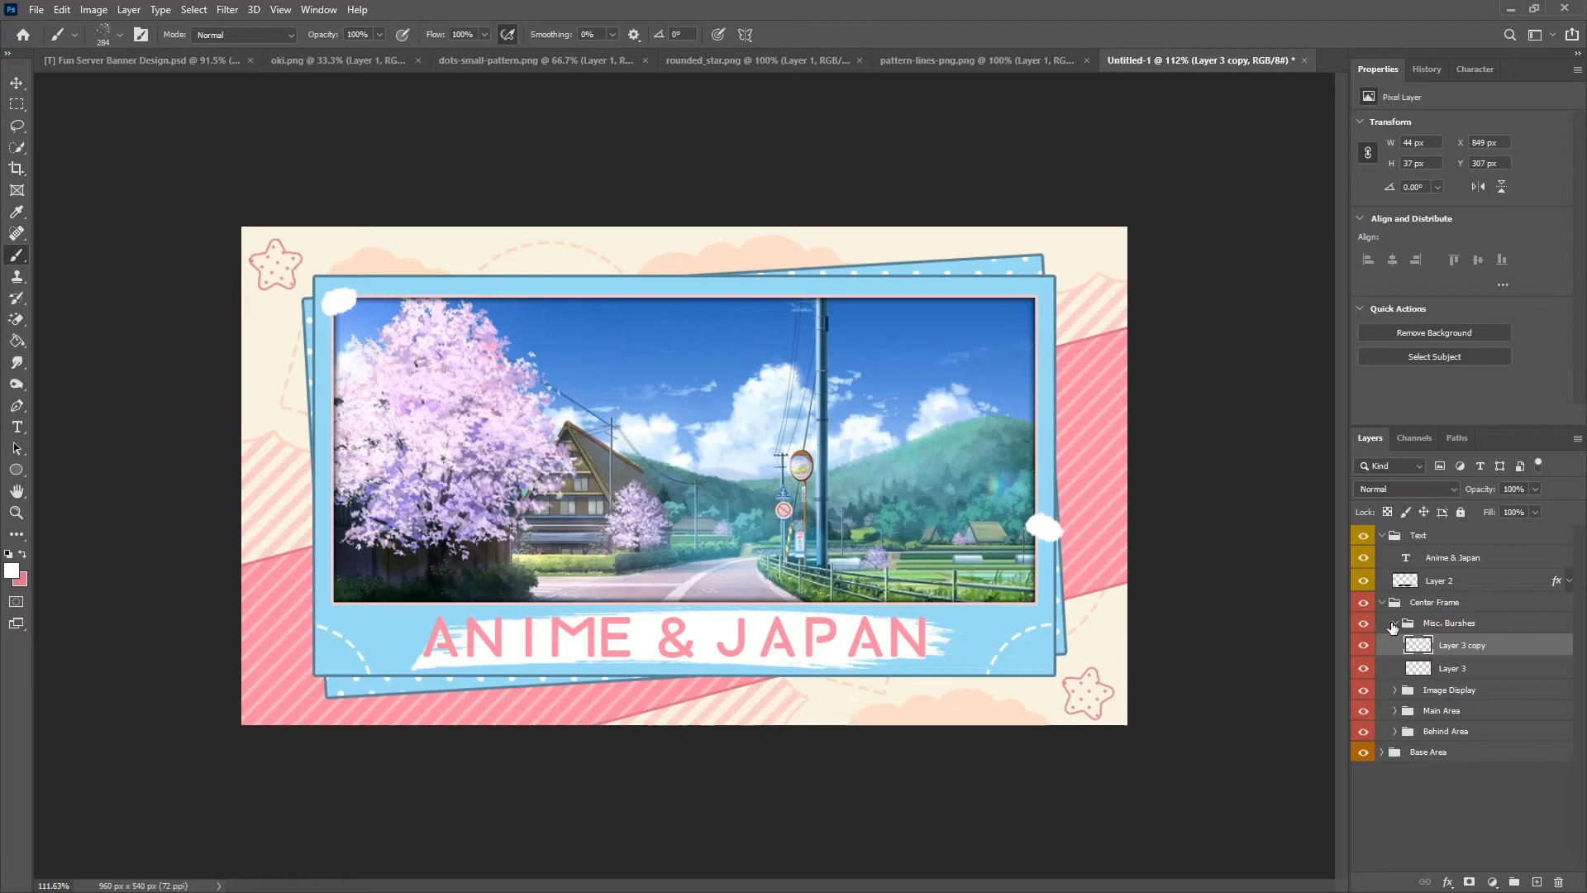
# Add a new layer above Right Dots in the Main Area group, clipped to the Base layer.
pyautogui.click(1395, 625)
pyautogui.click(1396, 665)
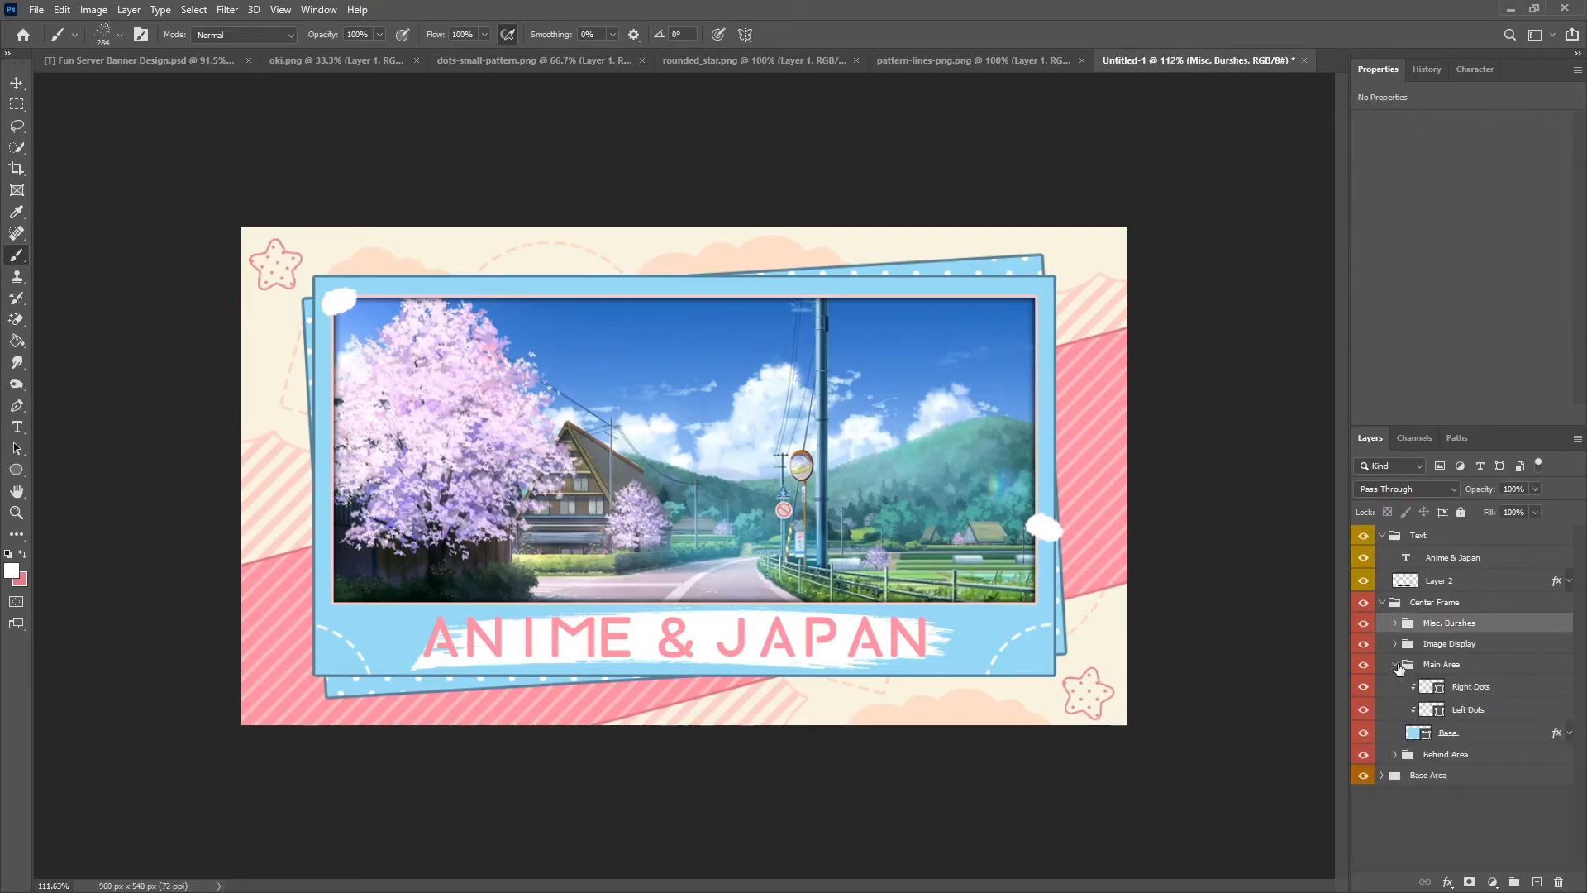
pyautogui.click(1477, 688)
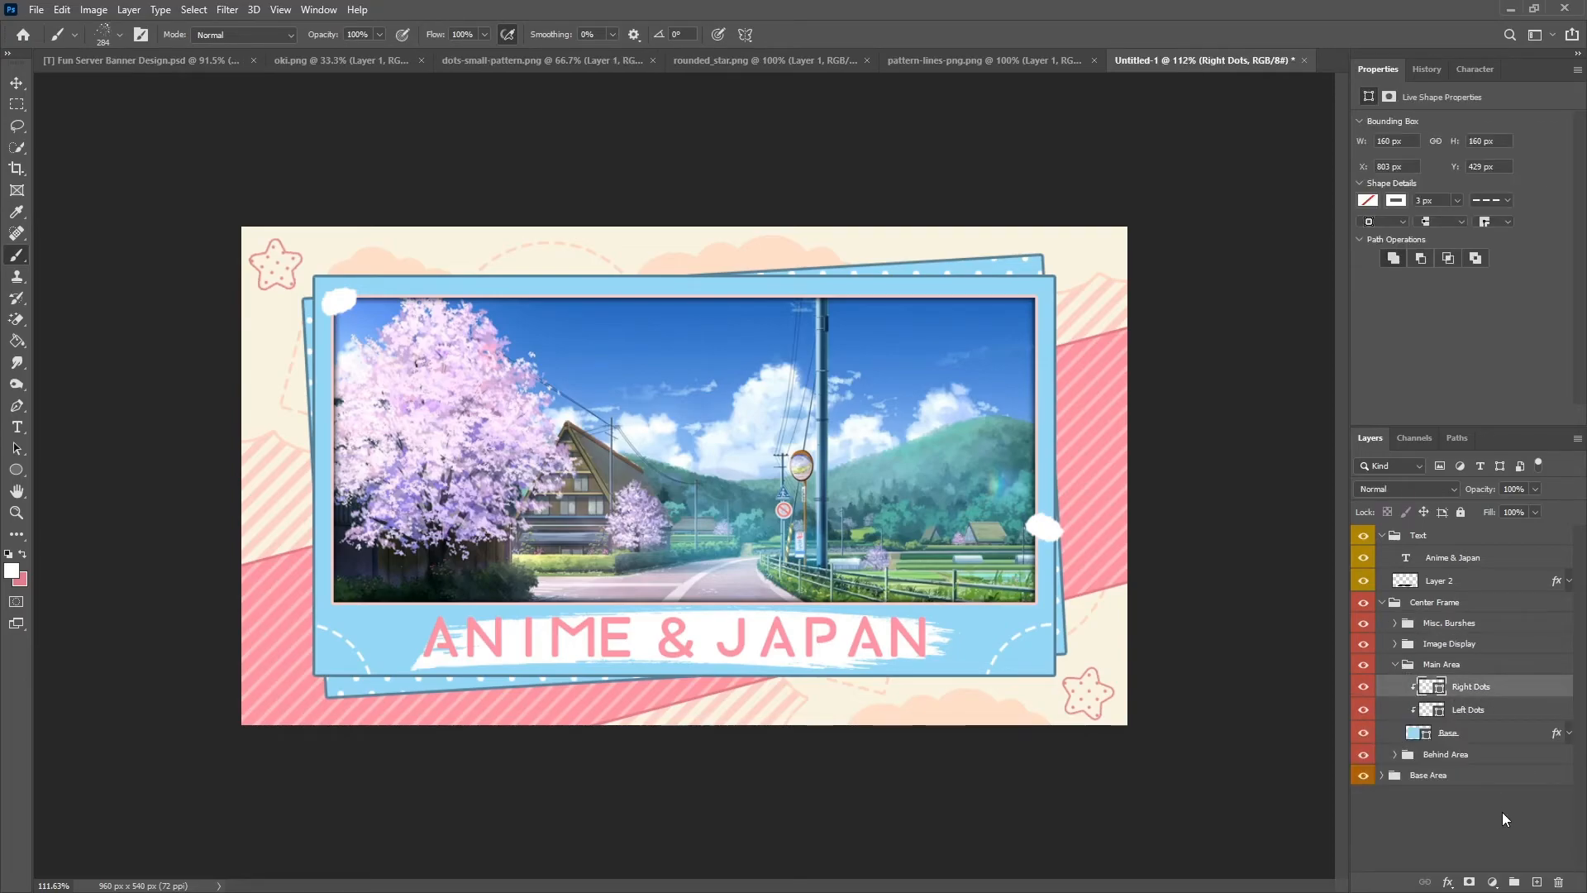
pyautogui.click(1537, 882)
pyautogui.doubleClick(1462, 688)
pyautogui.press('Return')
# Paint white splatter around the blue Base frame on Layer 4 with Kyle's Spatter Brushes - Spatter Bot Tilt at 284 px.
pyautogui.click(119, 35)
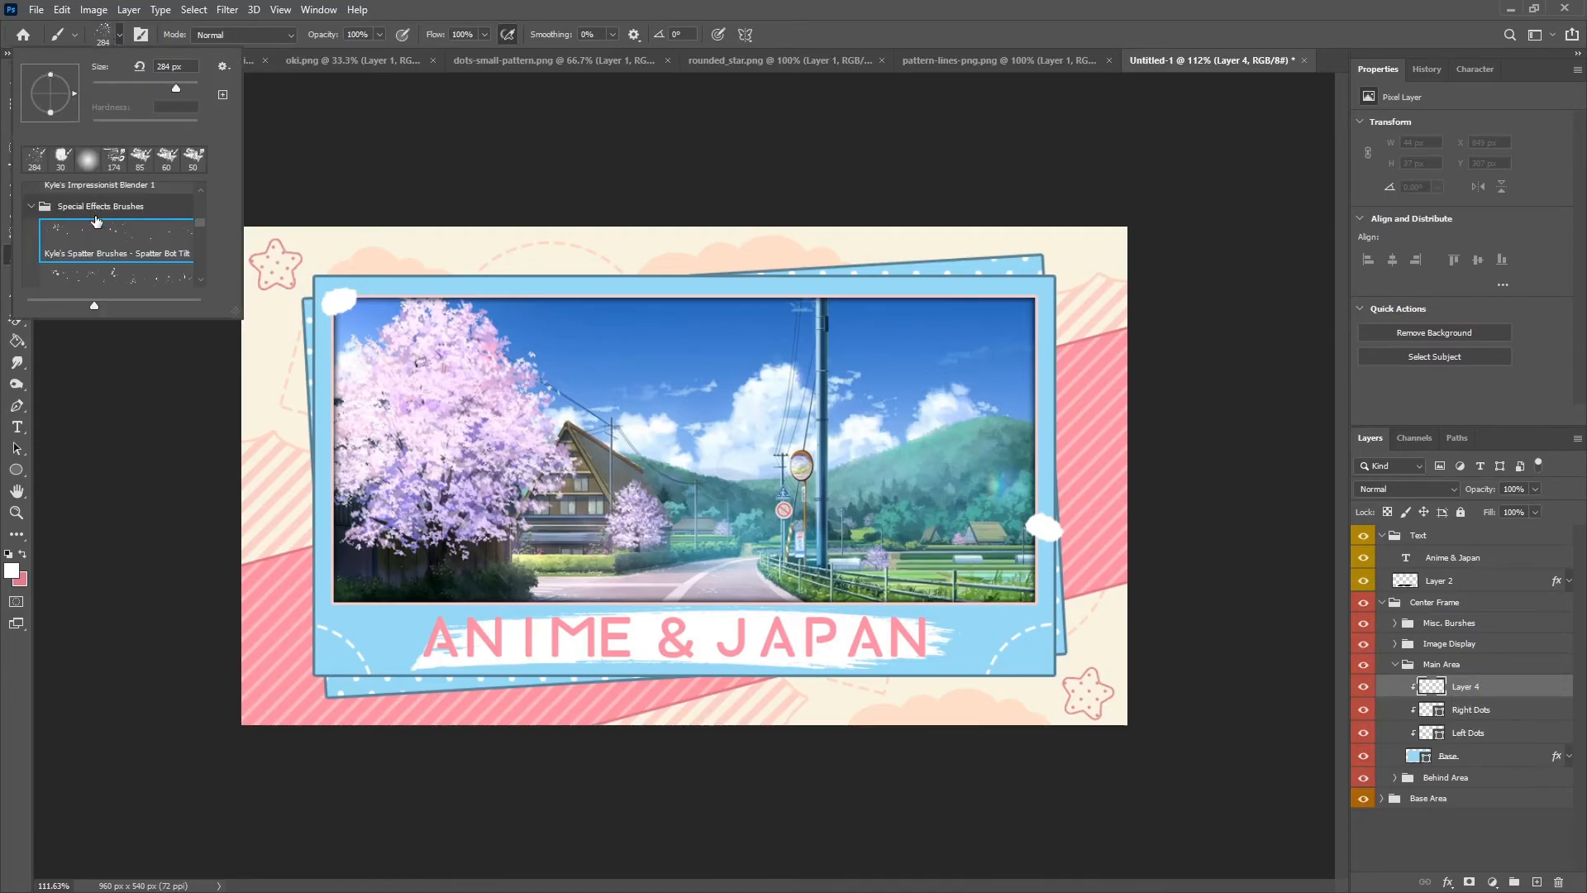
pyautogui.click(119, 34)
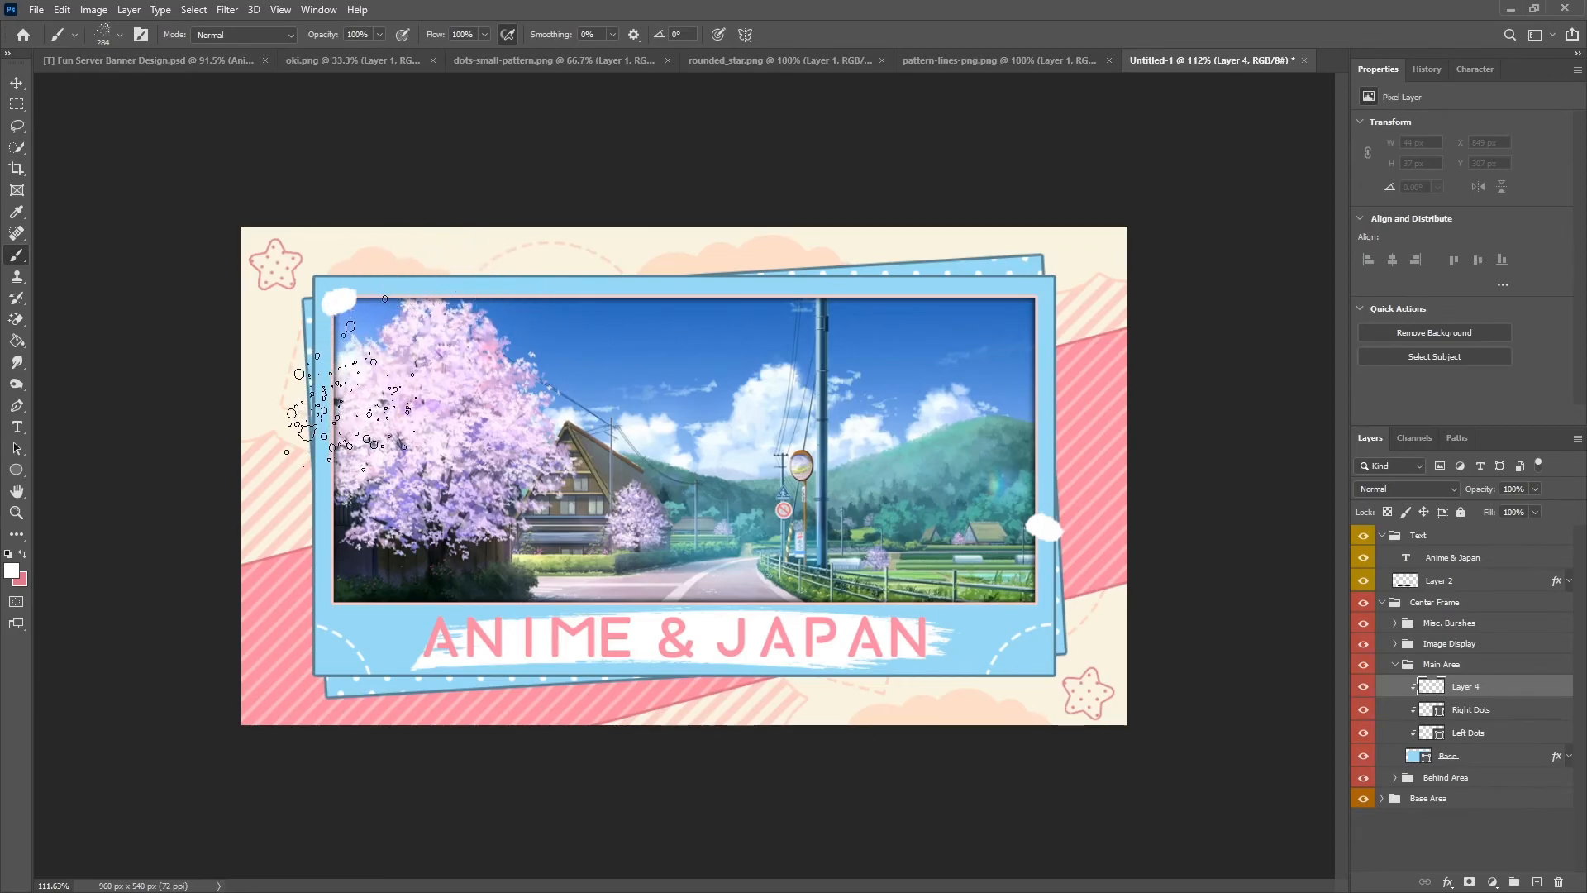
pyautogui.click(372, 404)
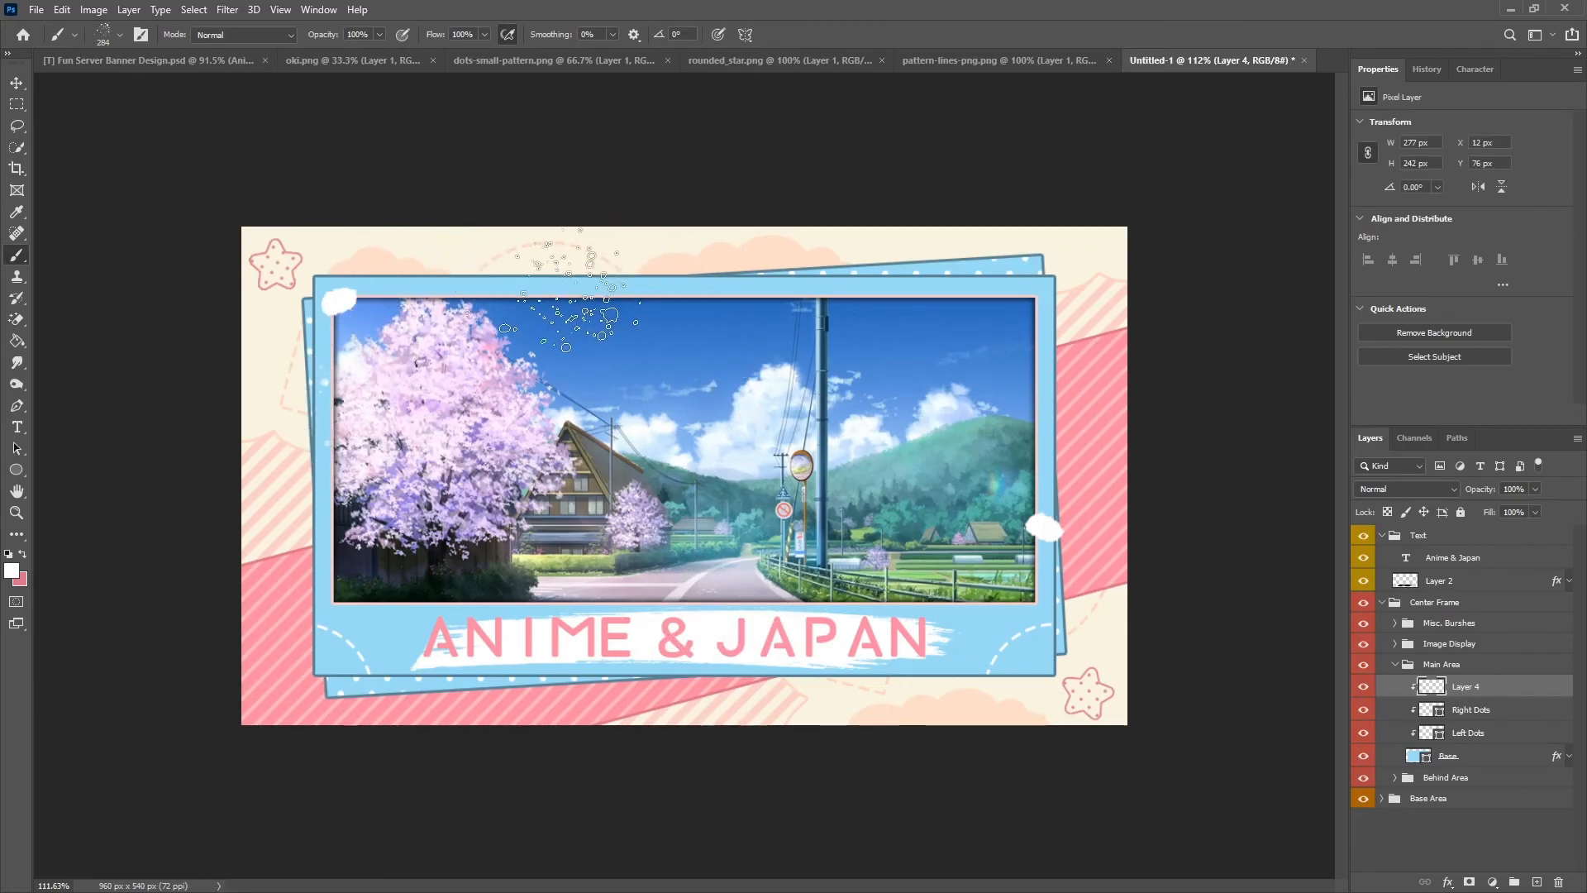
pyautogui.click(1075, 248)
# Rename the splatter layer in the Main Area group as Splatter.
pyautogui.doubleClick(1475, 688)
pyautogui.write('Splatter')
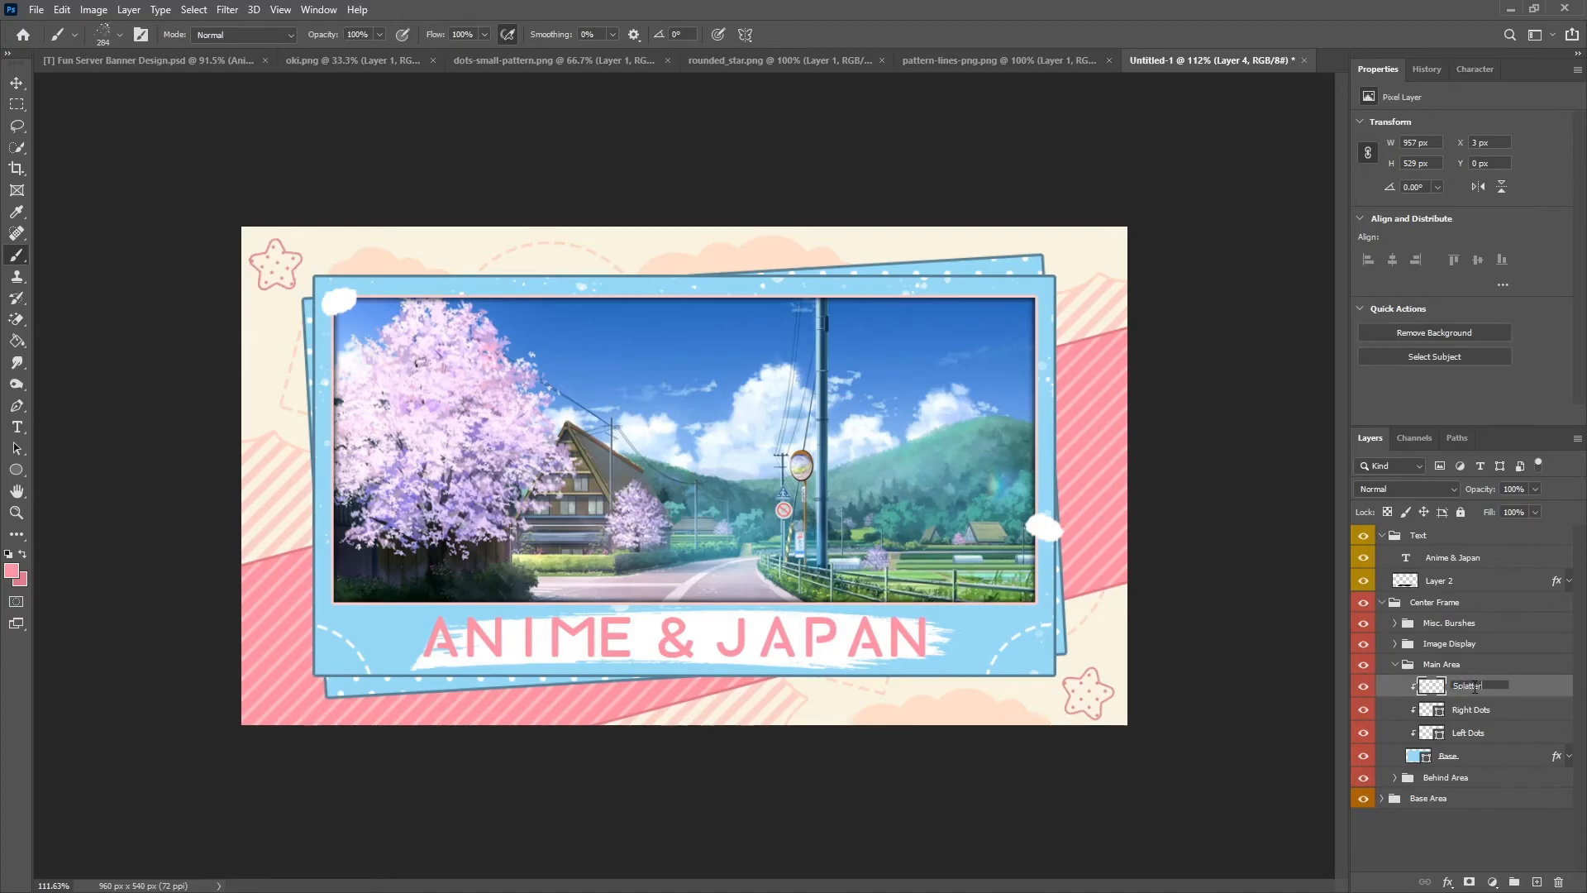
pyautogui.press('Return')
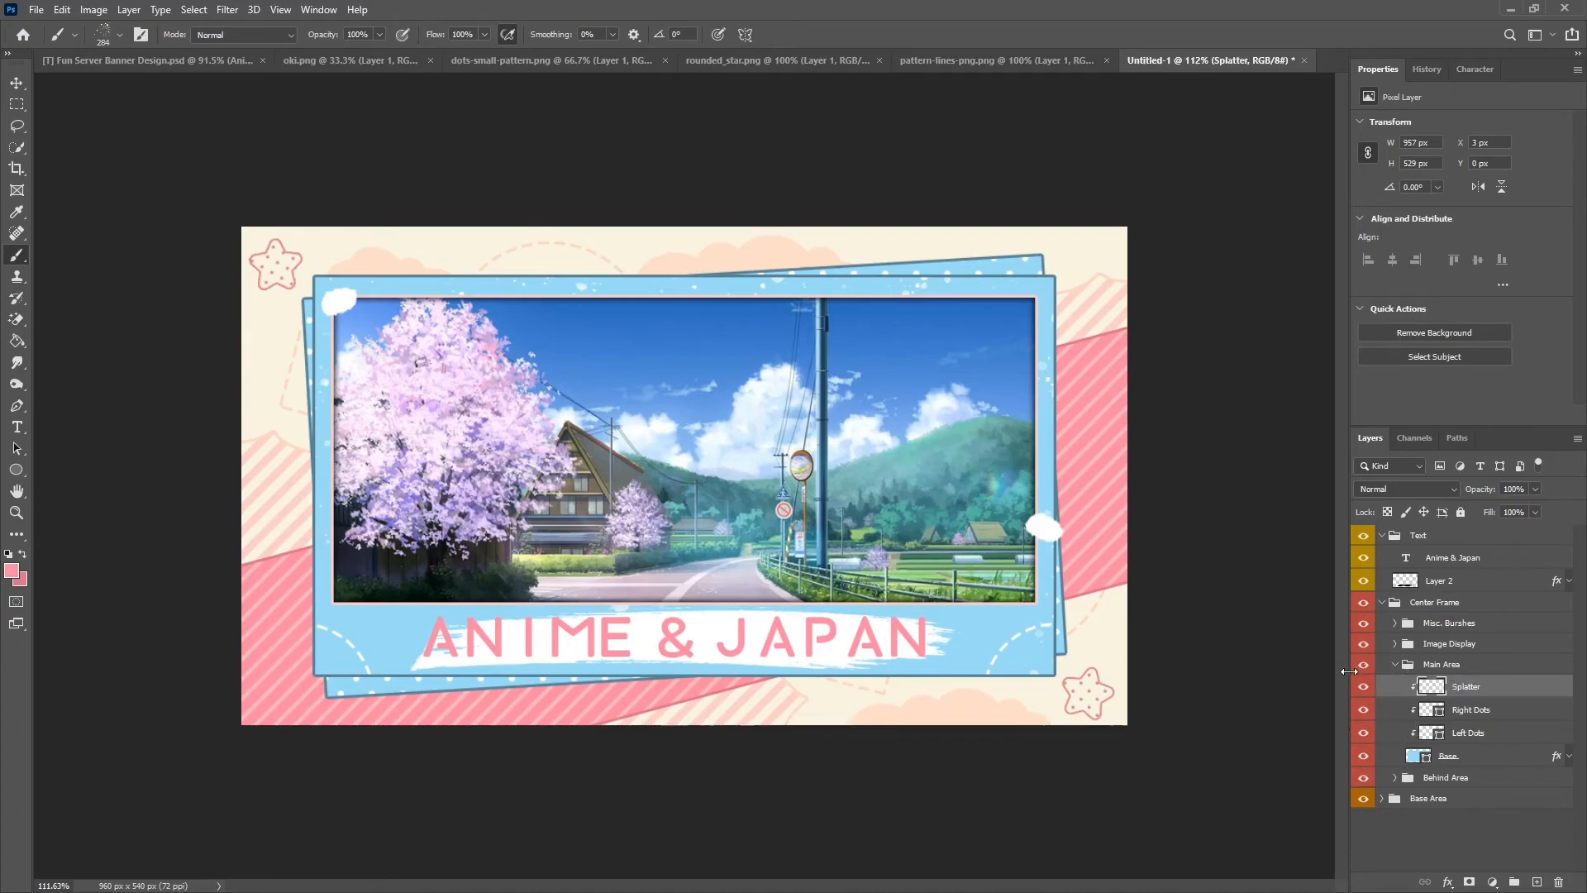
# Add a new layer above the Center Frame group and place it in a new group named Speech Bubble.
pyautogui.click(1392, 664)
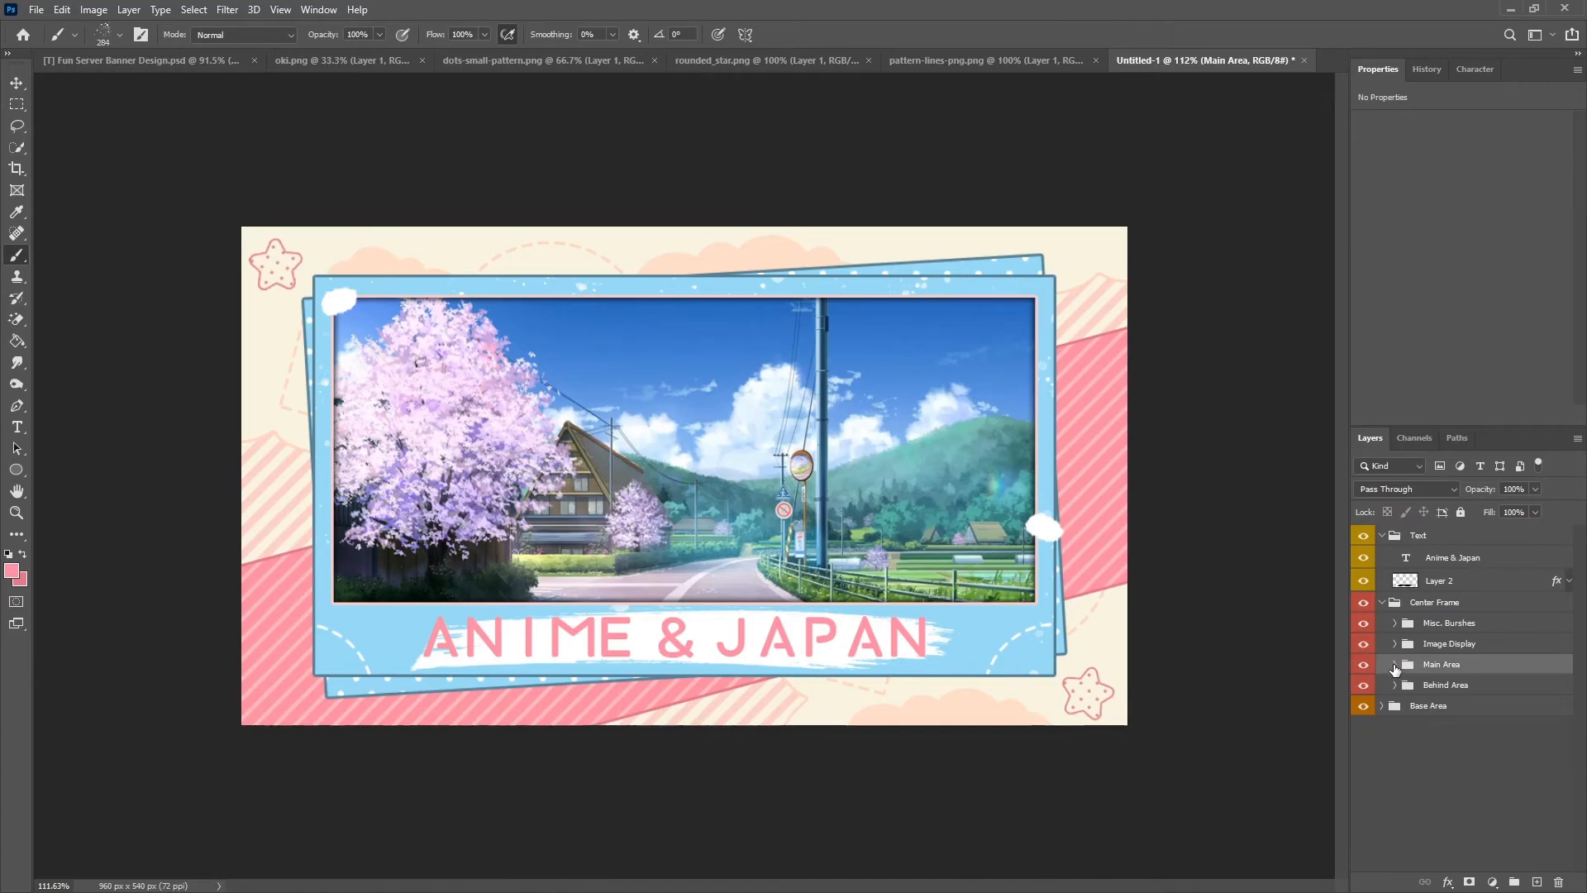
pyautogui.click(1382, 602)
pyautogui.click(1431, 604)
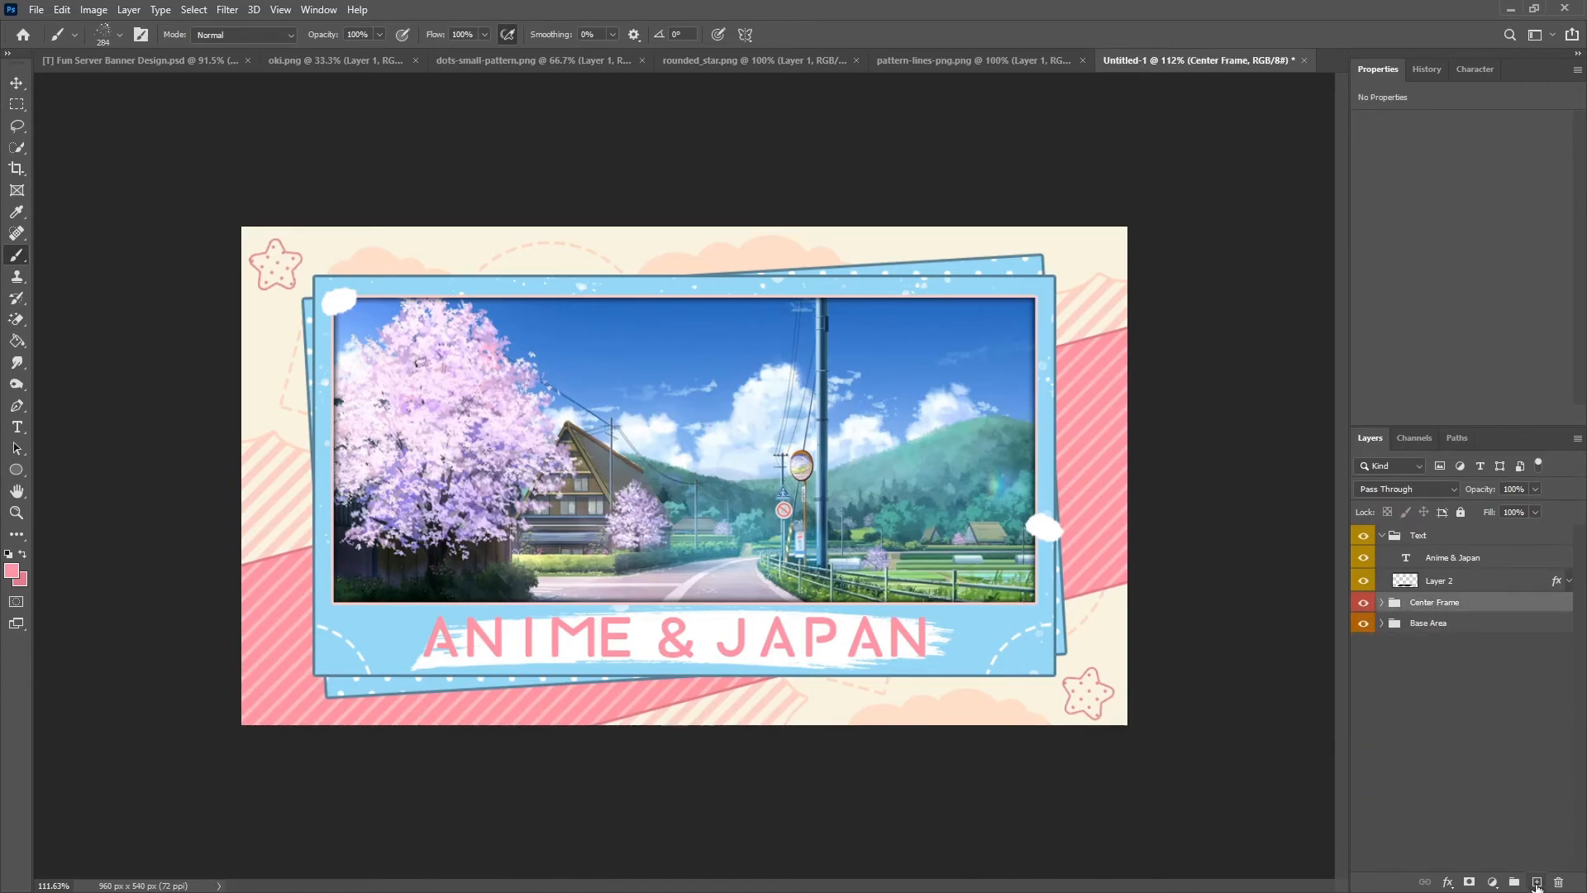
pyautogui.click(1536, 883)
pyautogui.hotkey('ctrl', 'g')
pyautogui.doubleClick(1427, 608)
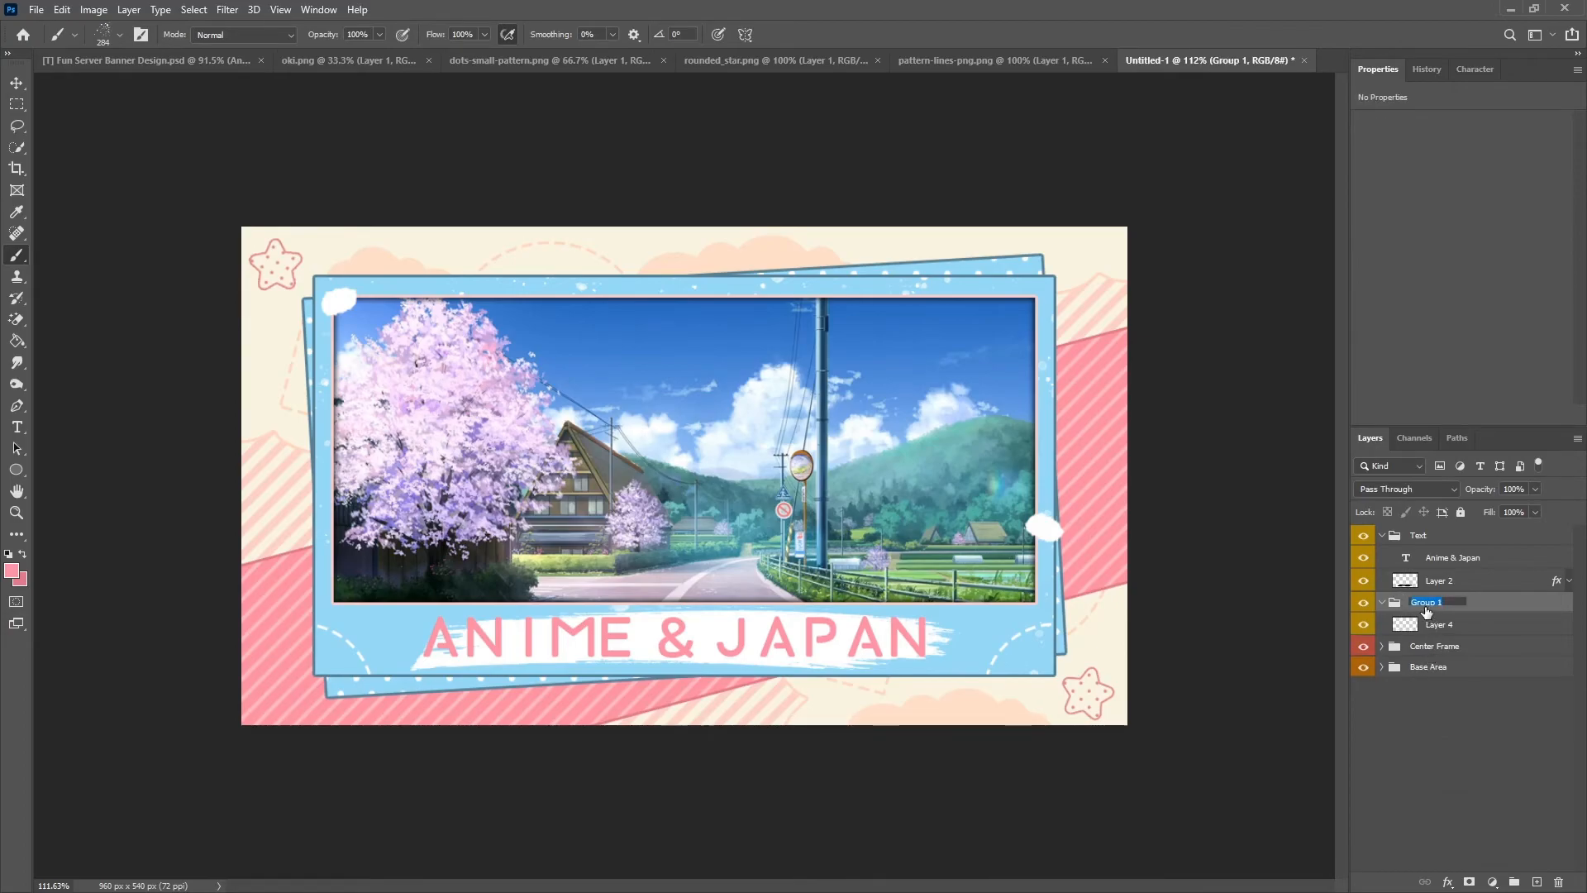
pyautogui.write('Speech Bubble')
pyautogui.press('Return')
# Collapse the Text group and give the Speech Bubble group a blue color label.
pyautogui.click(1380, 537)
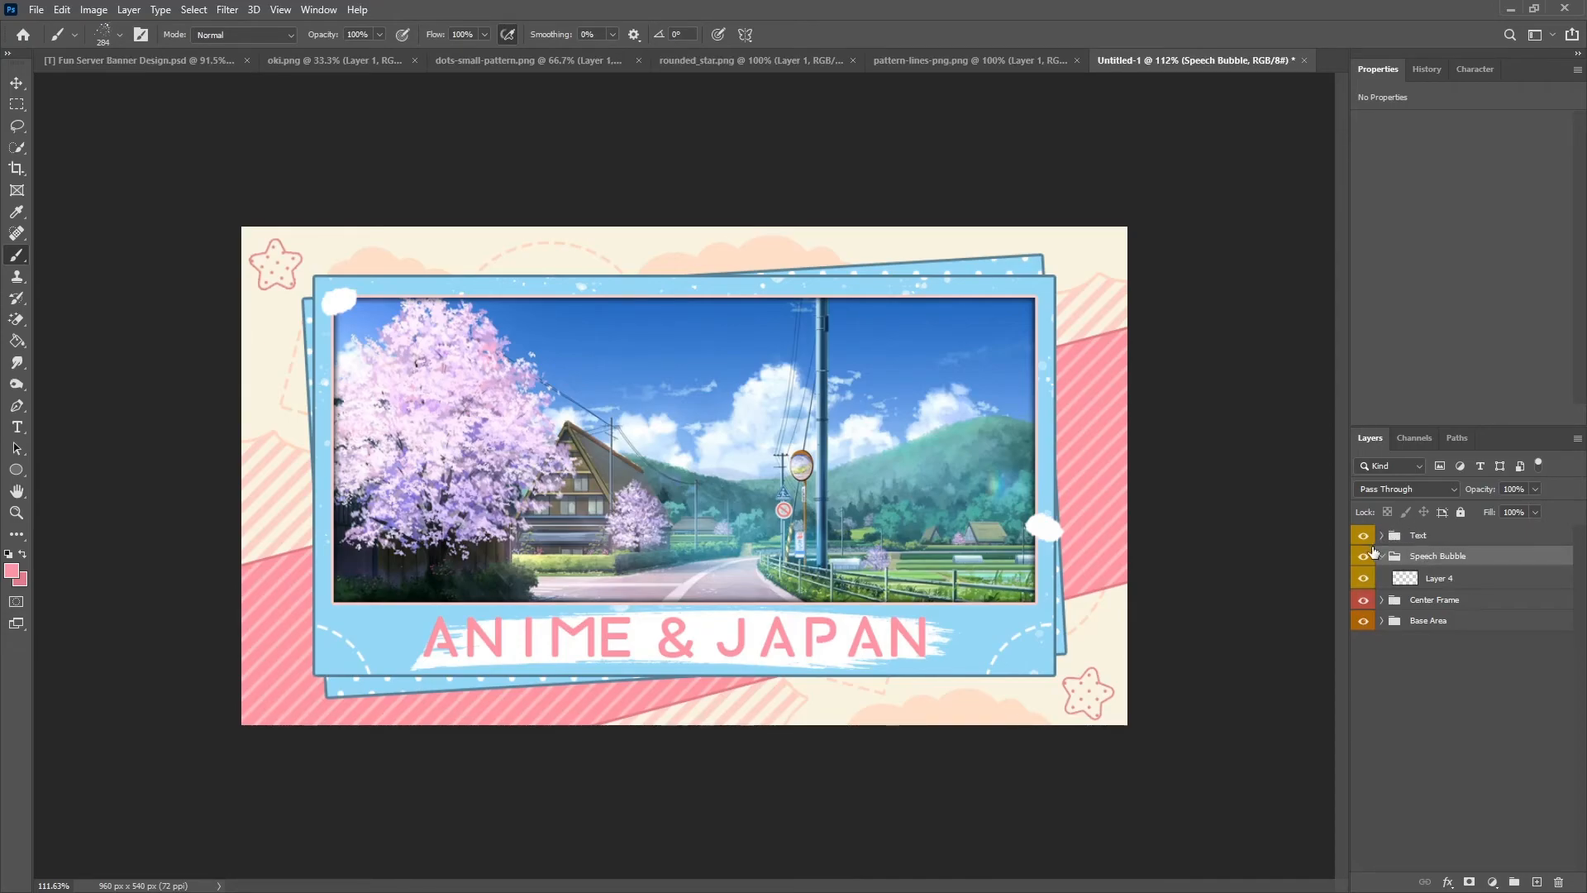
pyautogui.rightClick(1363, 557)
pyautogui.click(1407, 673)
# Draw a pink (f989a4) rectangle about 244 by 58 px over the image's upper-right part with the Rectangle tool.
pyautogui.hotkey('ctrl', 'shift', 'alt', 'n')
pyautogui.click(13, 471)
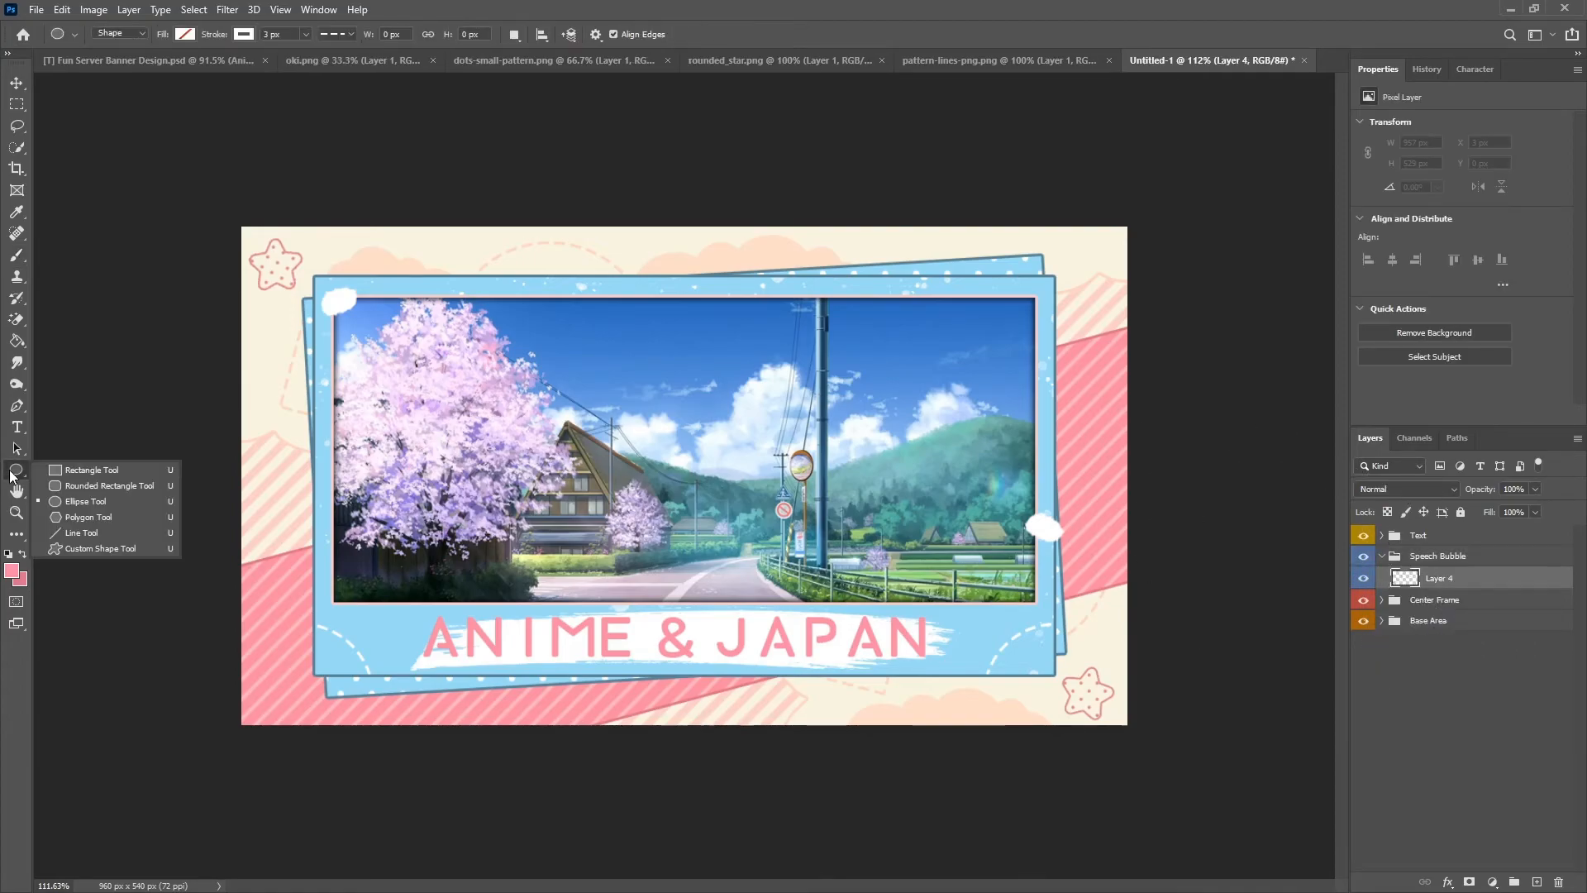
pyautogui.click(64, 470)
pyautogui.click(7, 568)
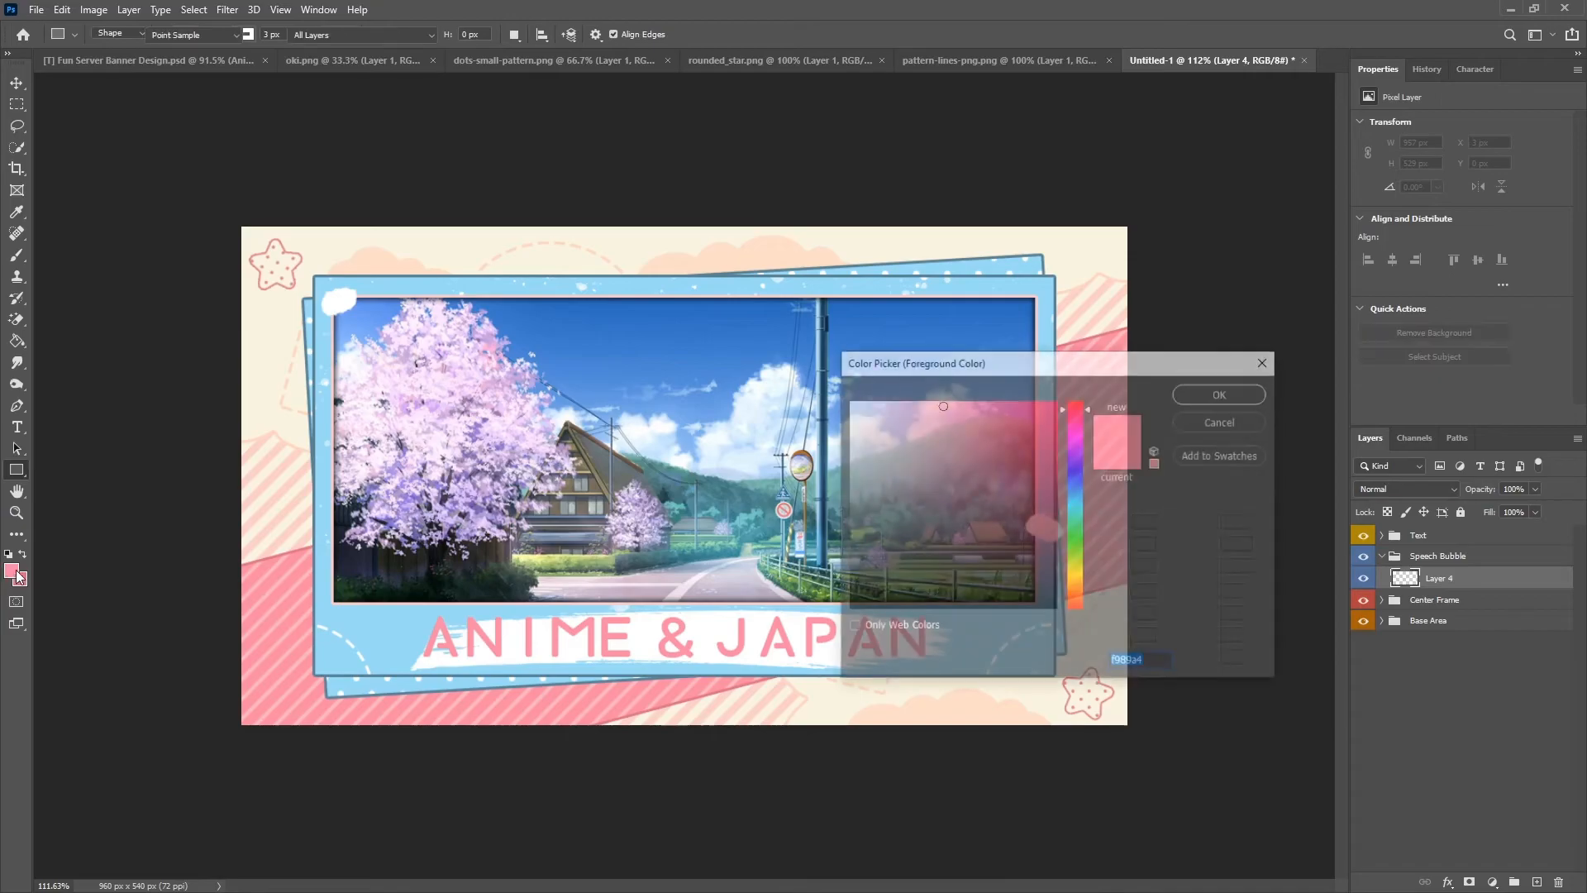
pyautogui.click(1147, 667)
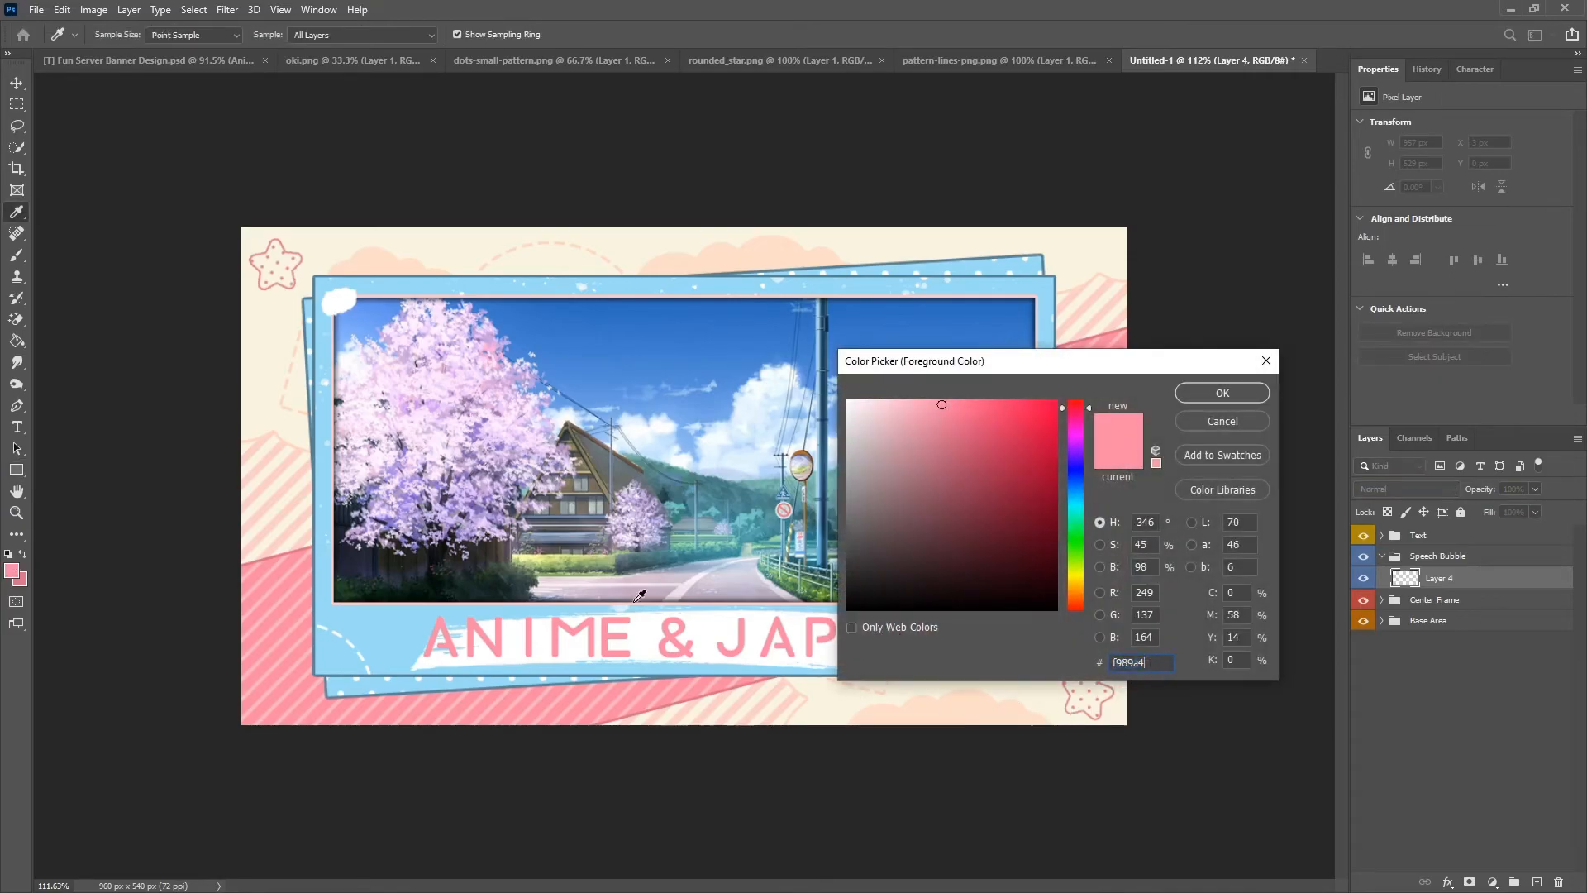
pyautogui.click(1202, 399)
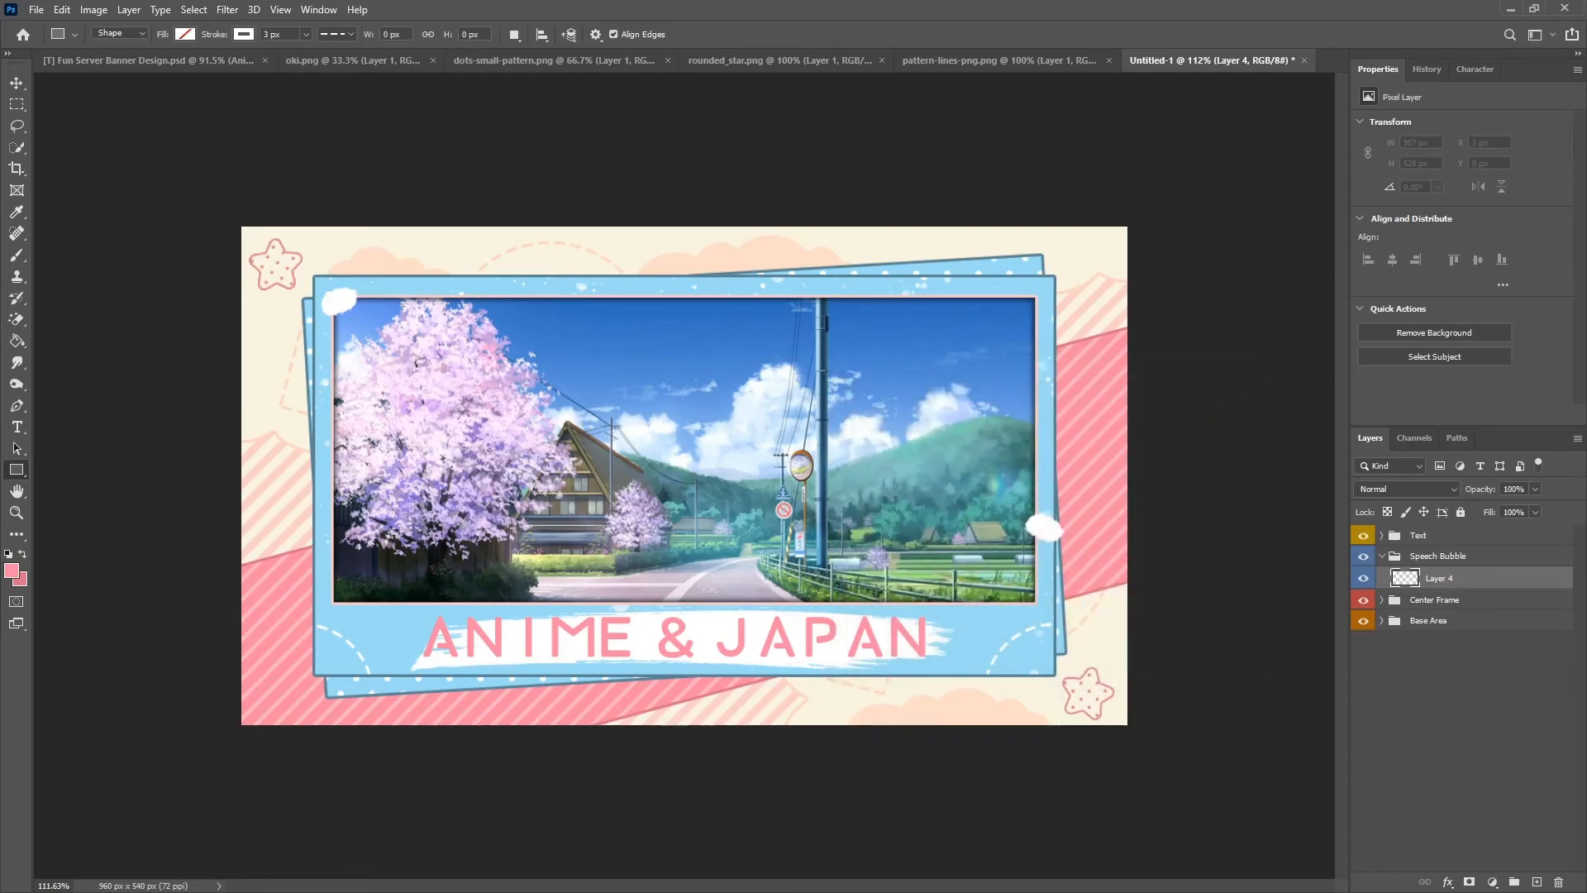
pyautogui.scroll(3, 882, 289)
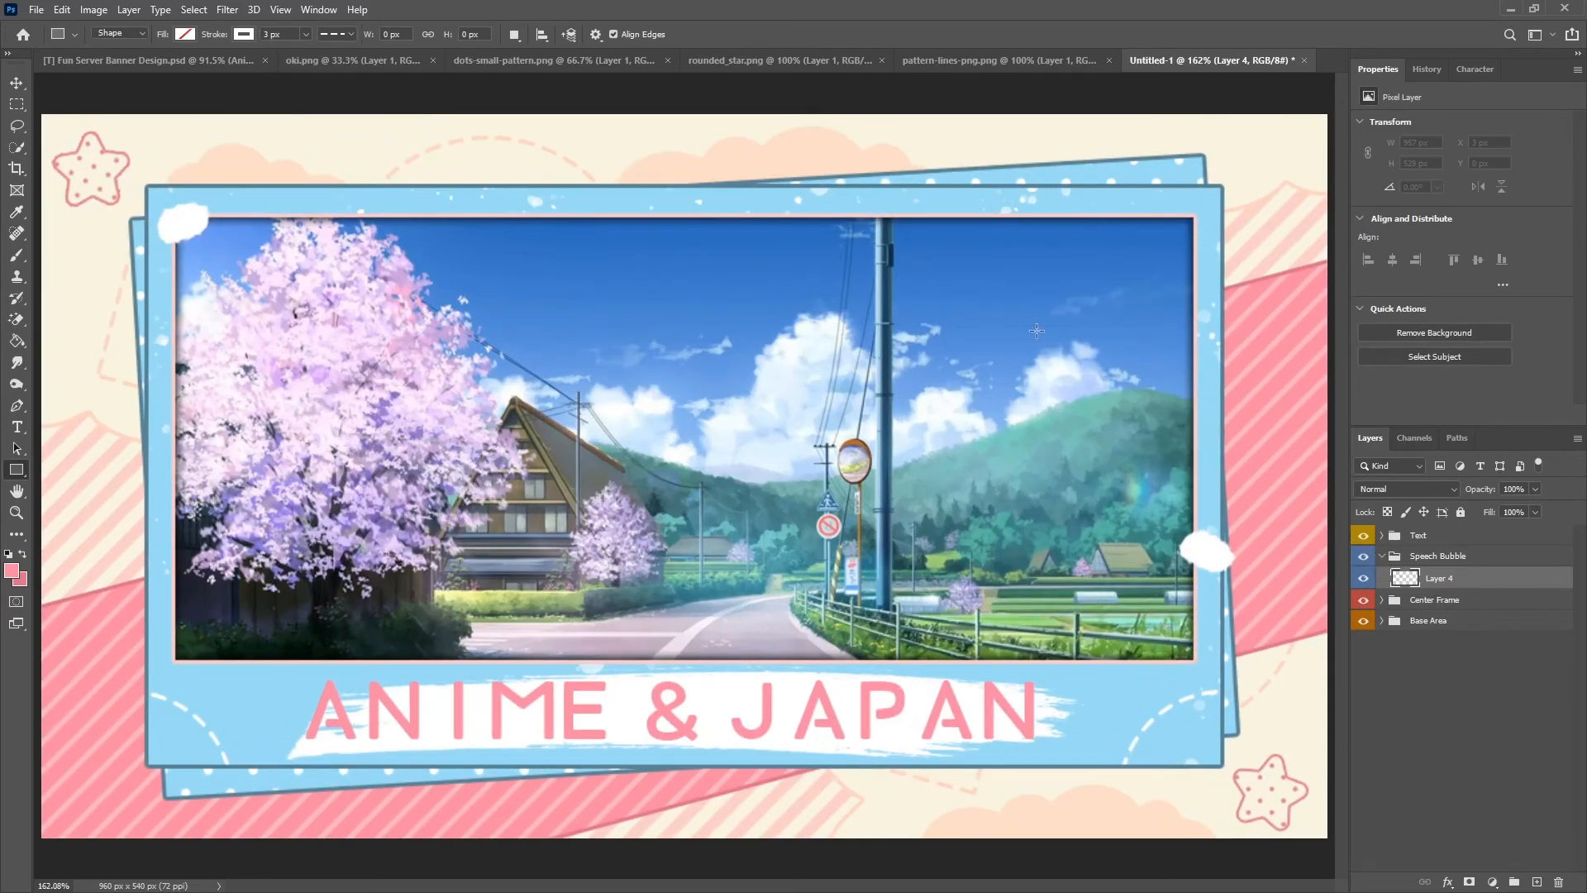
pyautogui.moveTo(823, 202); pyautogui.dragTo(1142, 284)
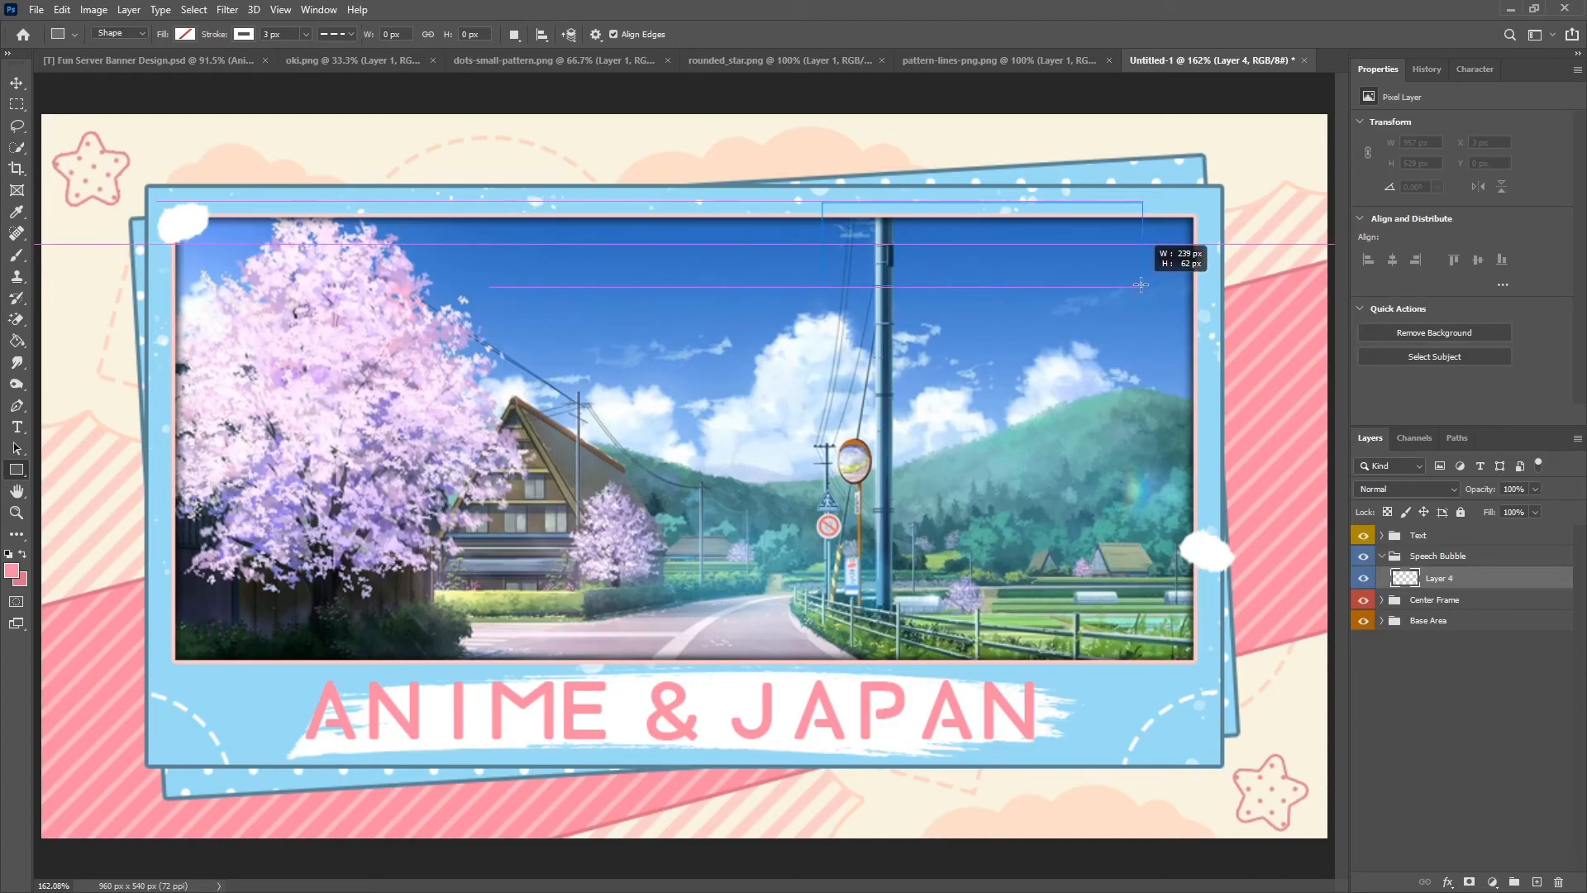
pyautogui.moveTo(1141, 284); pyautogui.dragTo(1148, 280)
# Widen the pink rectangle to about 258 px and rasterize its layer.
pyautogui.press('v')
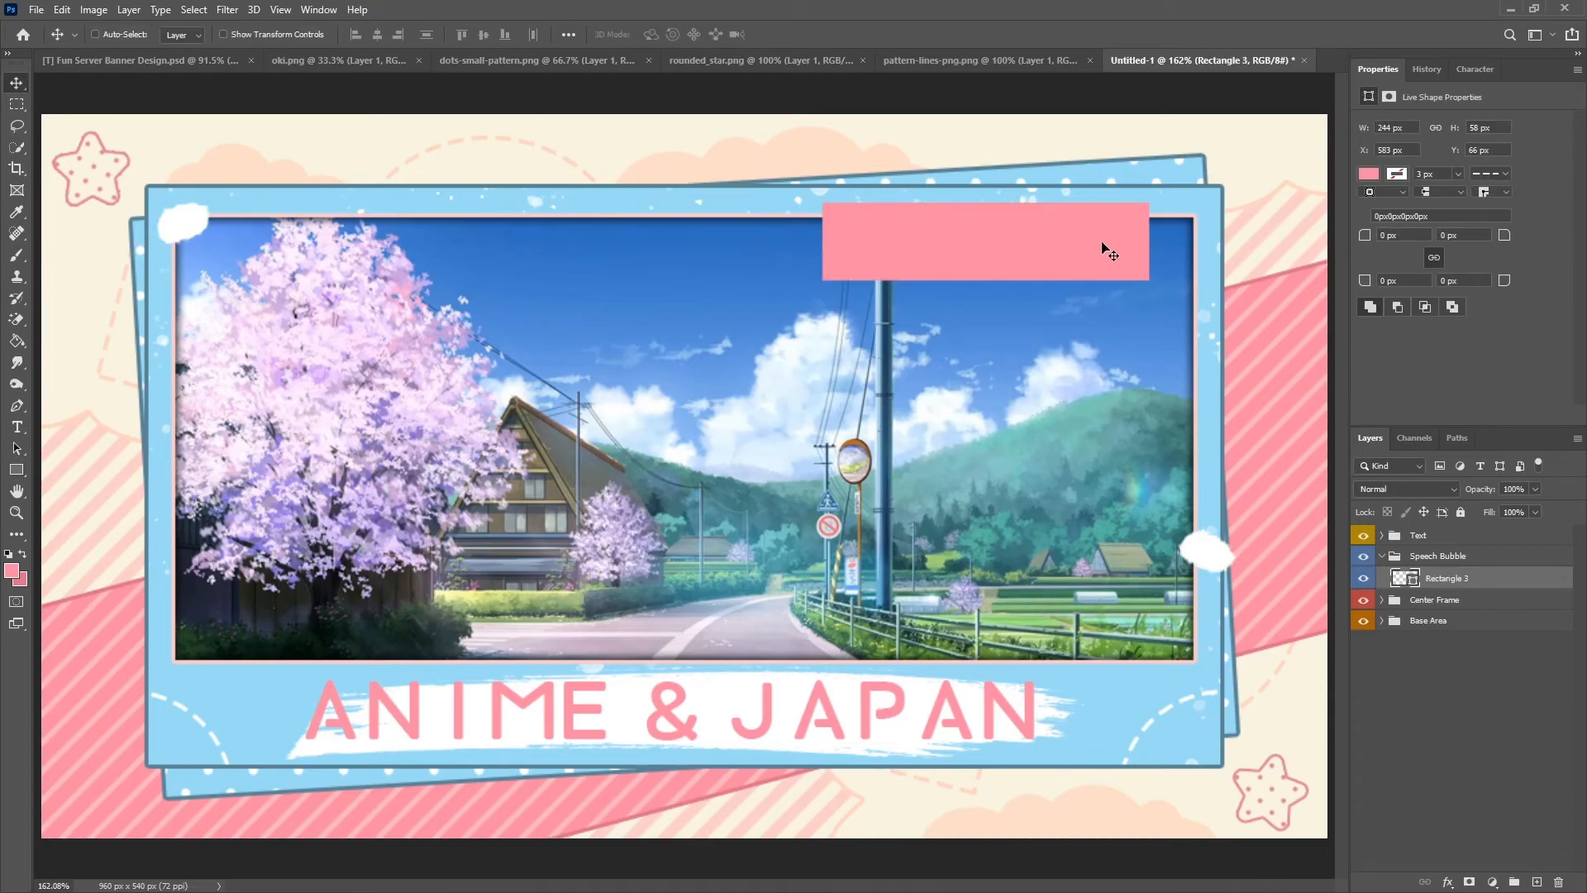
pyautogui.hotkey('ctrl', 't')
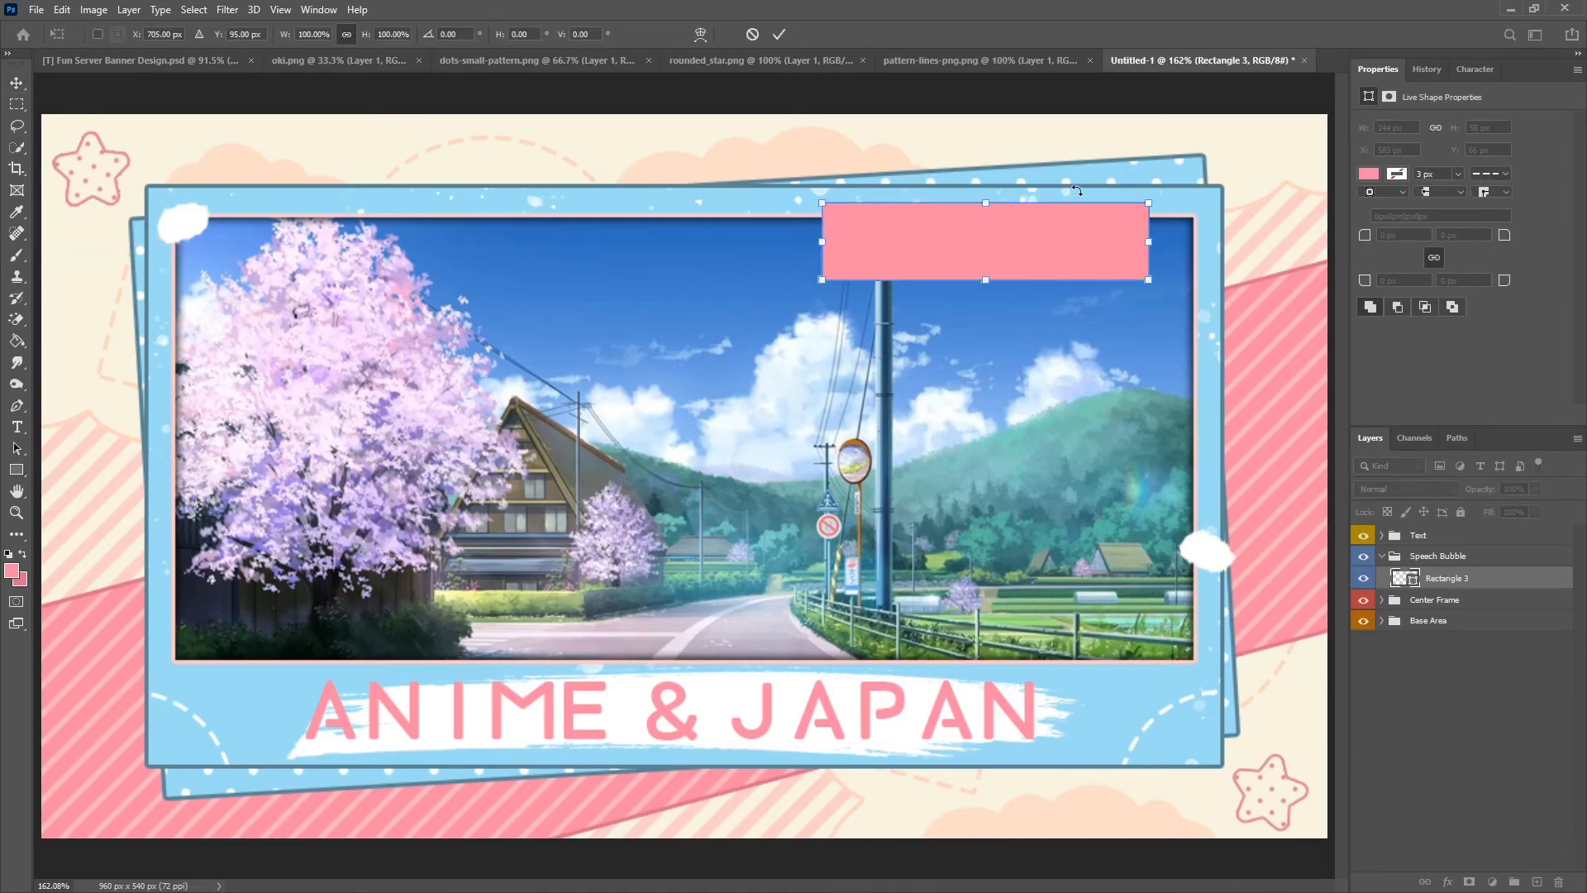
pyautogui.click(778, 34)
pyautogui.scroll(-5, 791, 529)
pyautogui.scroll(-3, 484, 533)
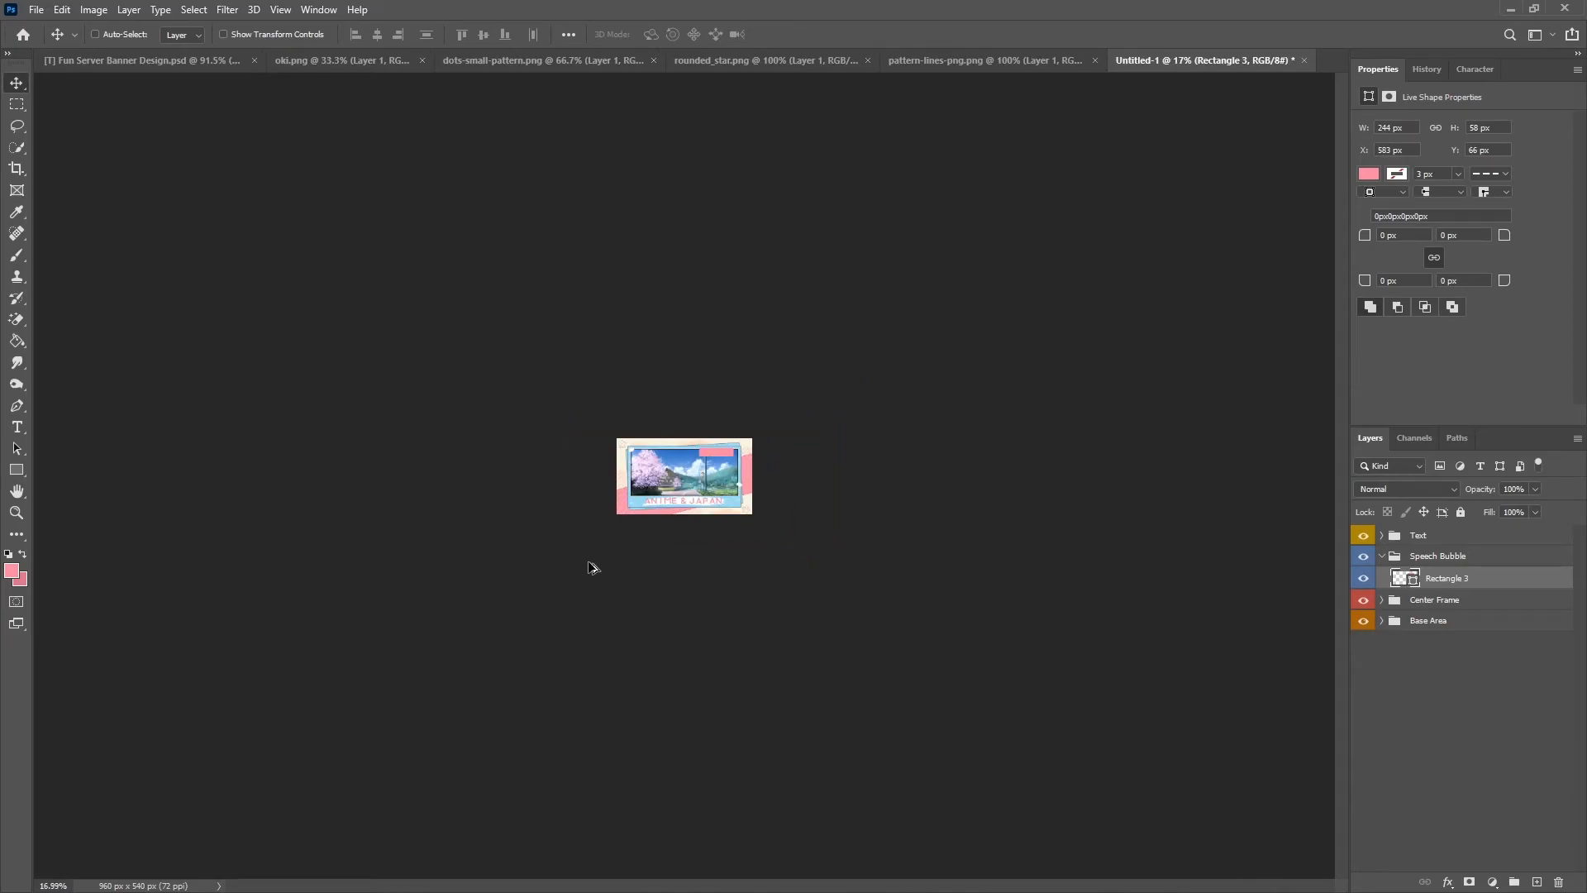
pyautogui.scroll(3, 592, 567)
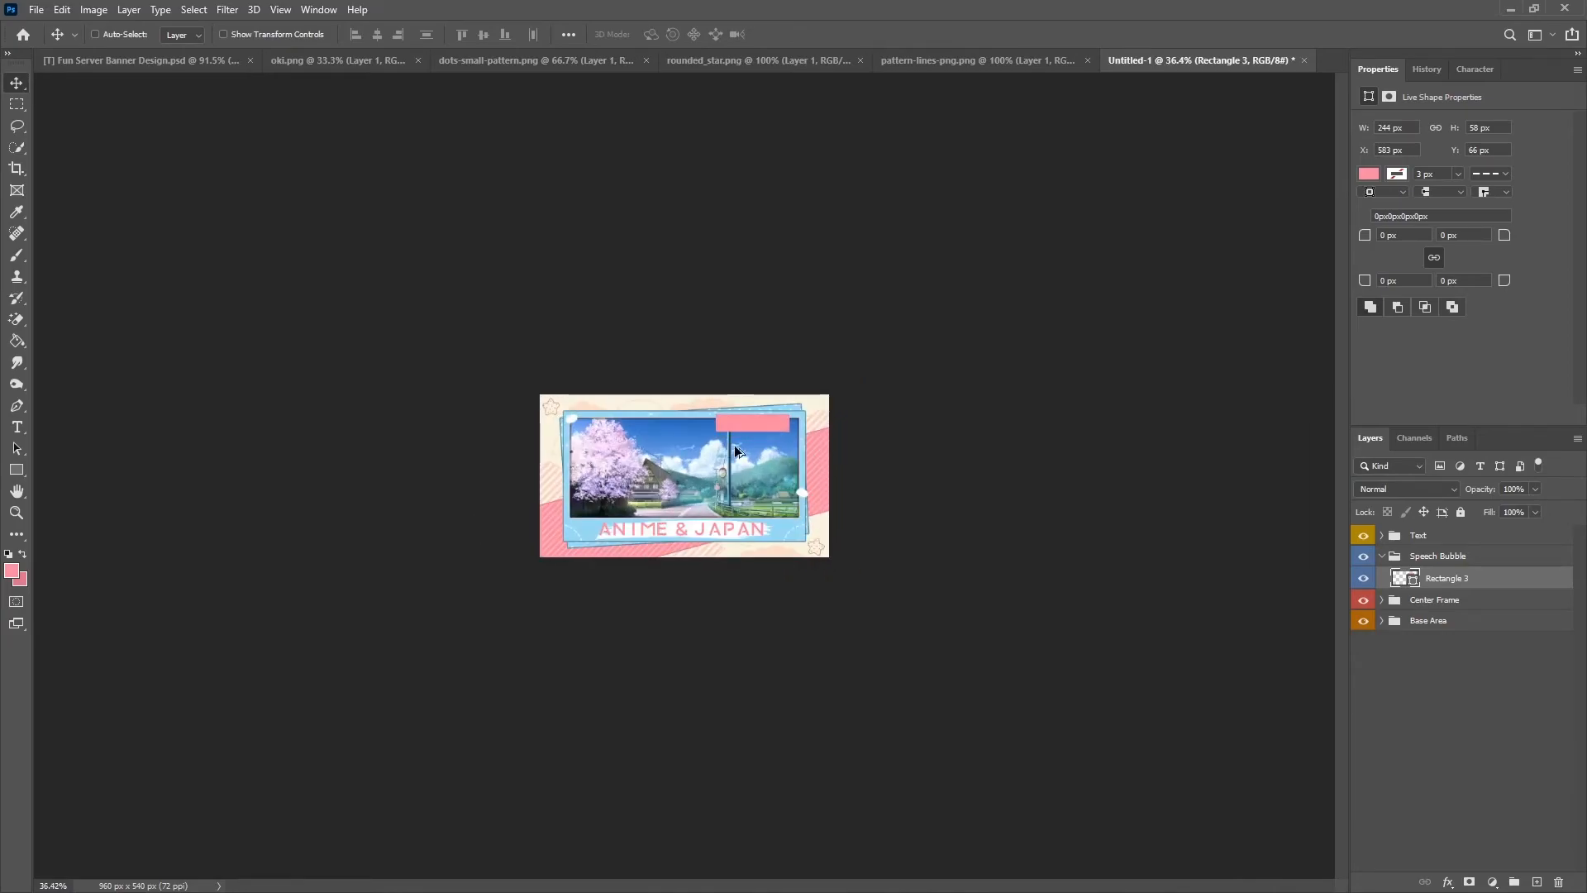
pyautogui.scroll(3, 736, 451)
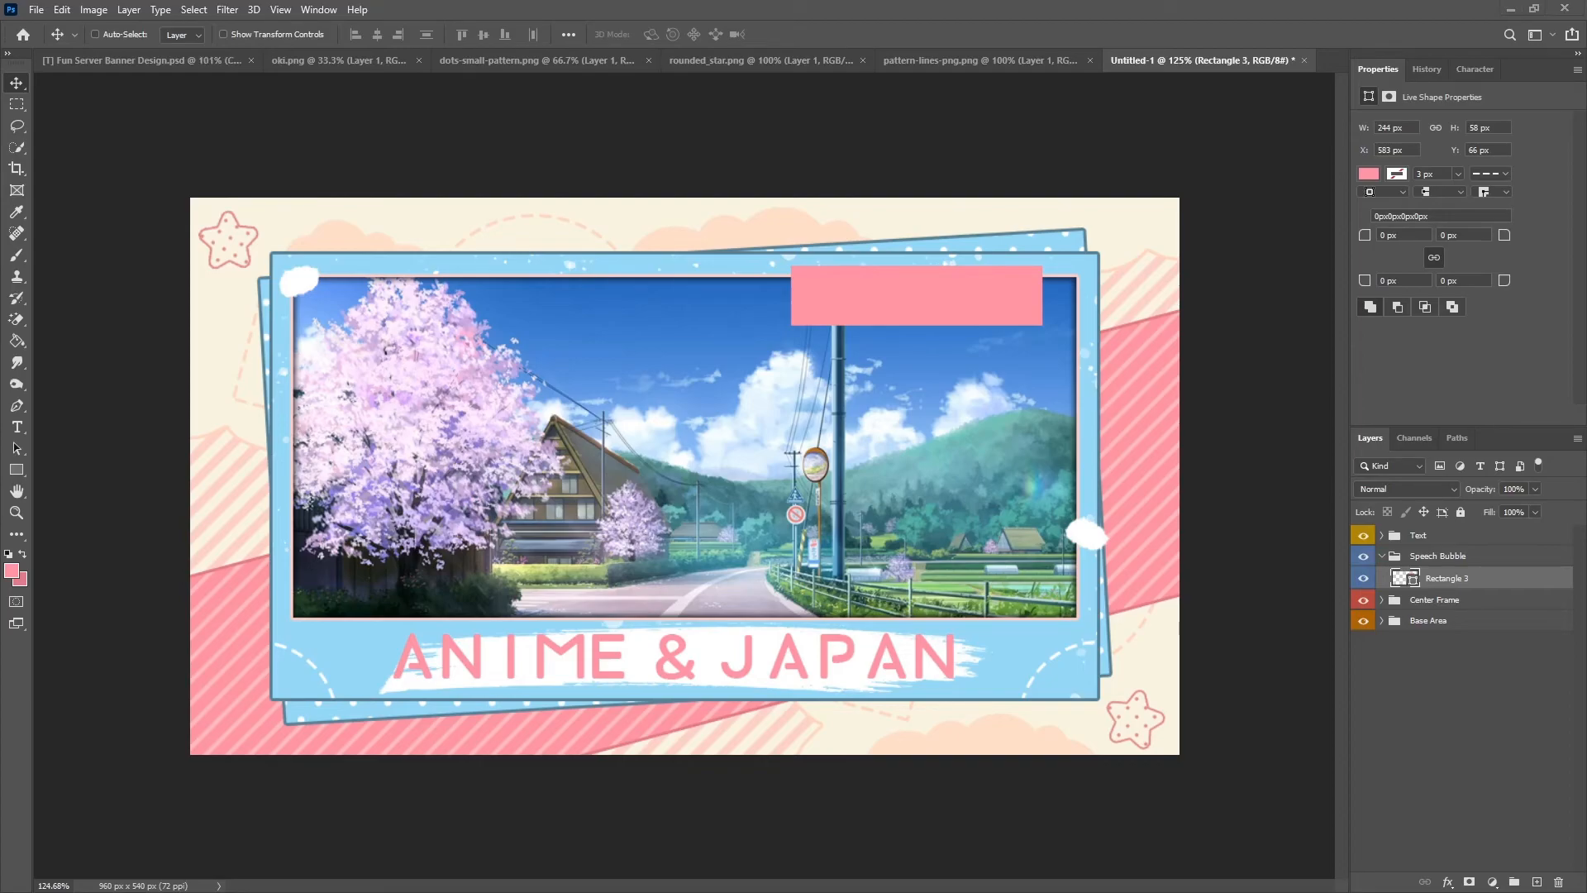
pyautogui.hotkey('ctrl', 't')
pyautogui.moveTo(1042, 296); pyautogui.dragTo(1057, 296)
pyautogui.click(818, 34)
pyautogui.rightClick(1476, 580)
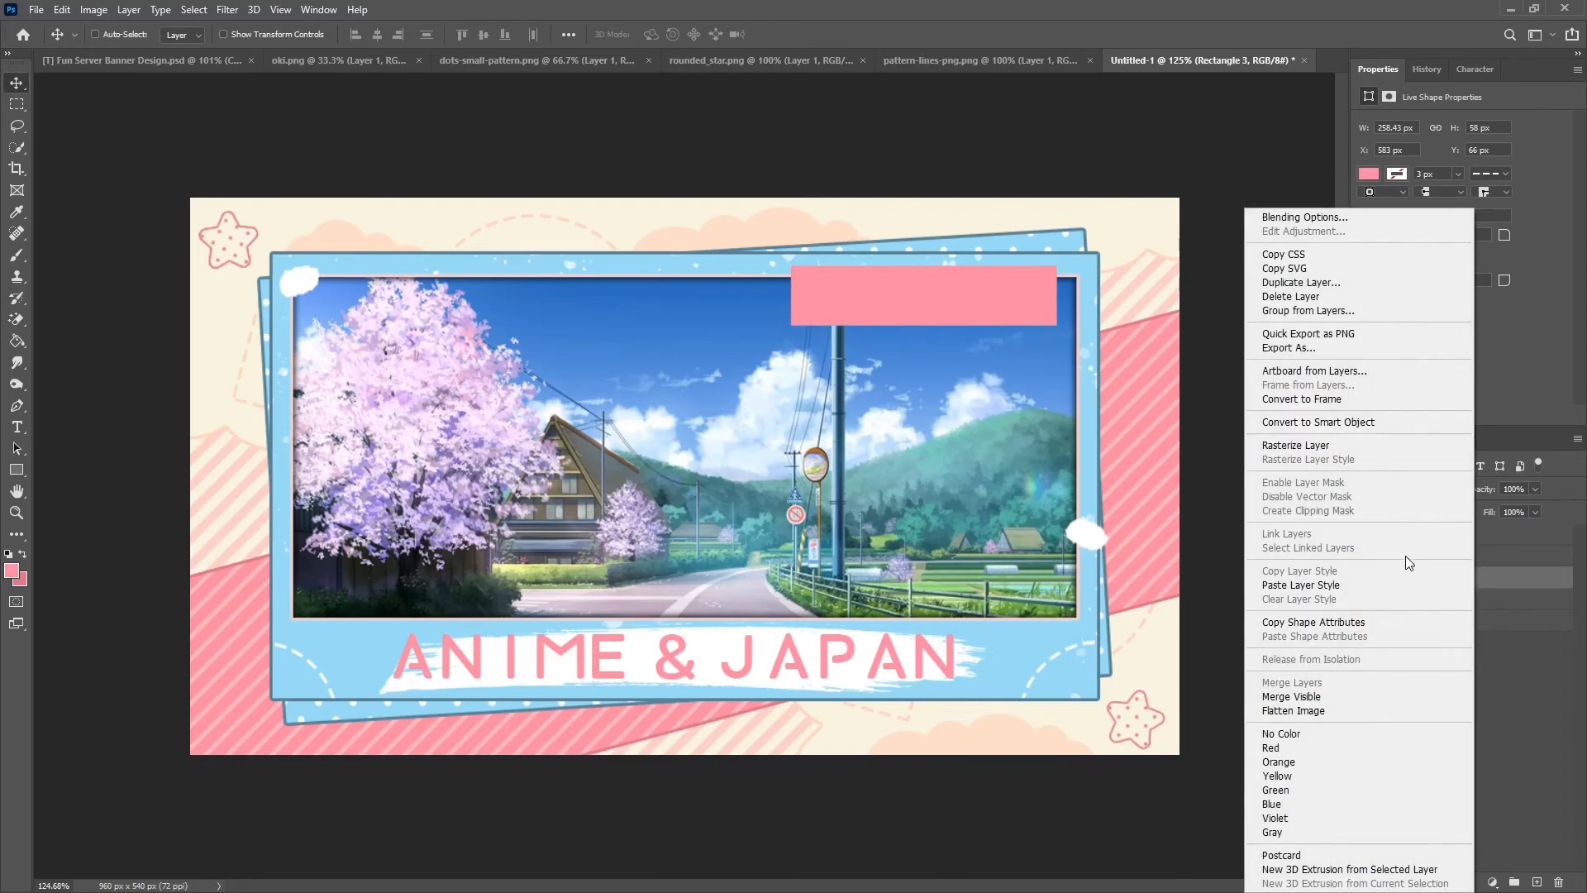
pyautogui.click(1295, 444)
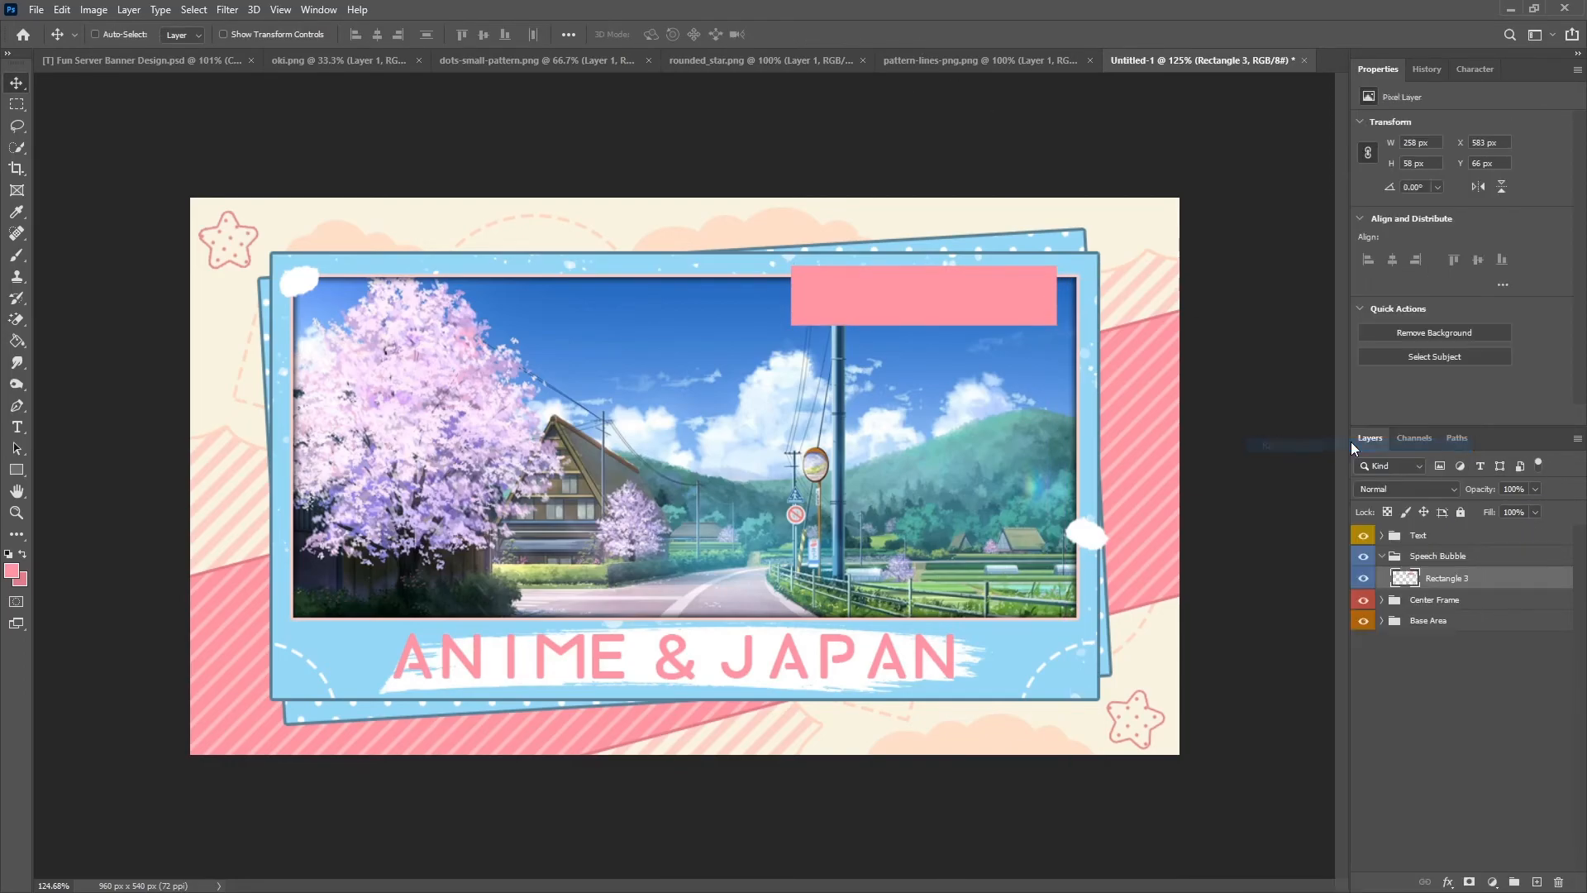
# Draw a closed triangular tail path about 47 by 36 px with the Pen tool, pointing down-left from the pink rectangle's lower edge.
pyautogui.click(17, 405)
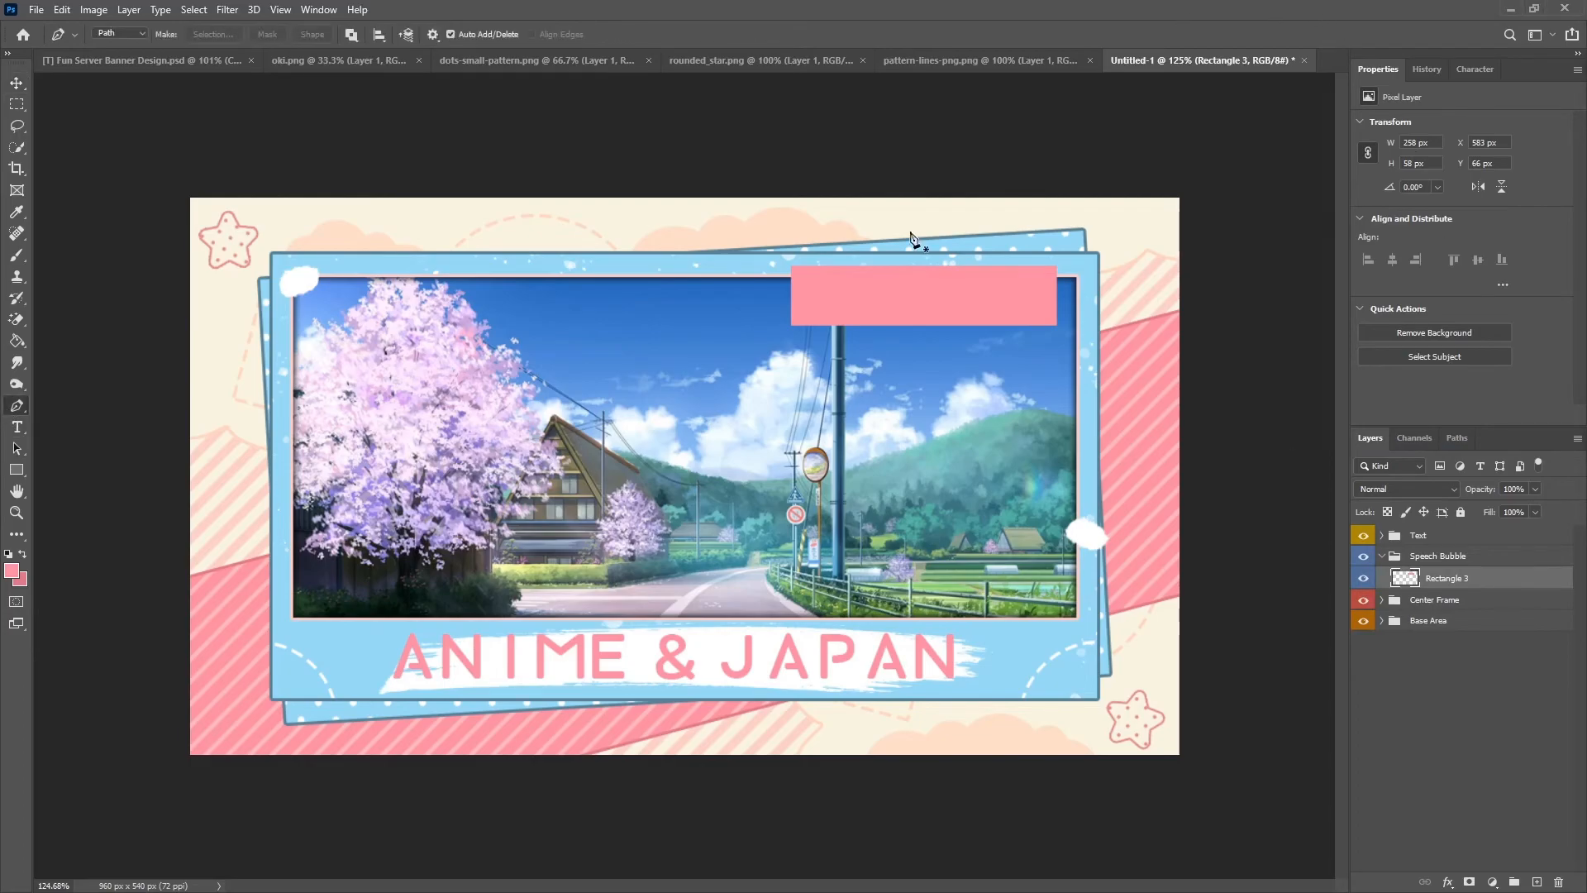
pyautogui.scroll(5, 1075, 323)
pyautogui.scroll(3, 943, 294)
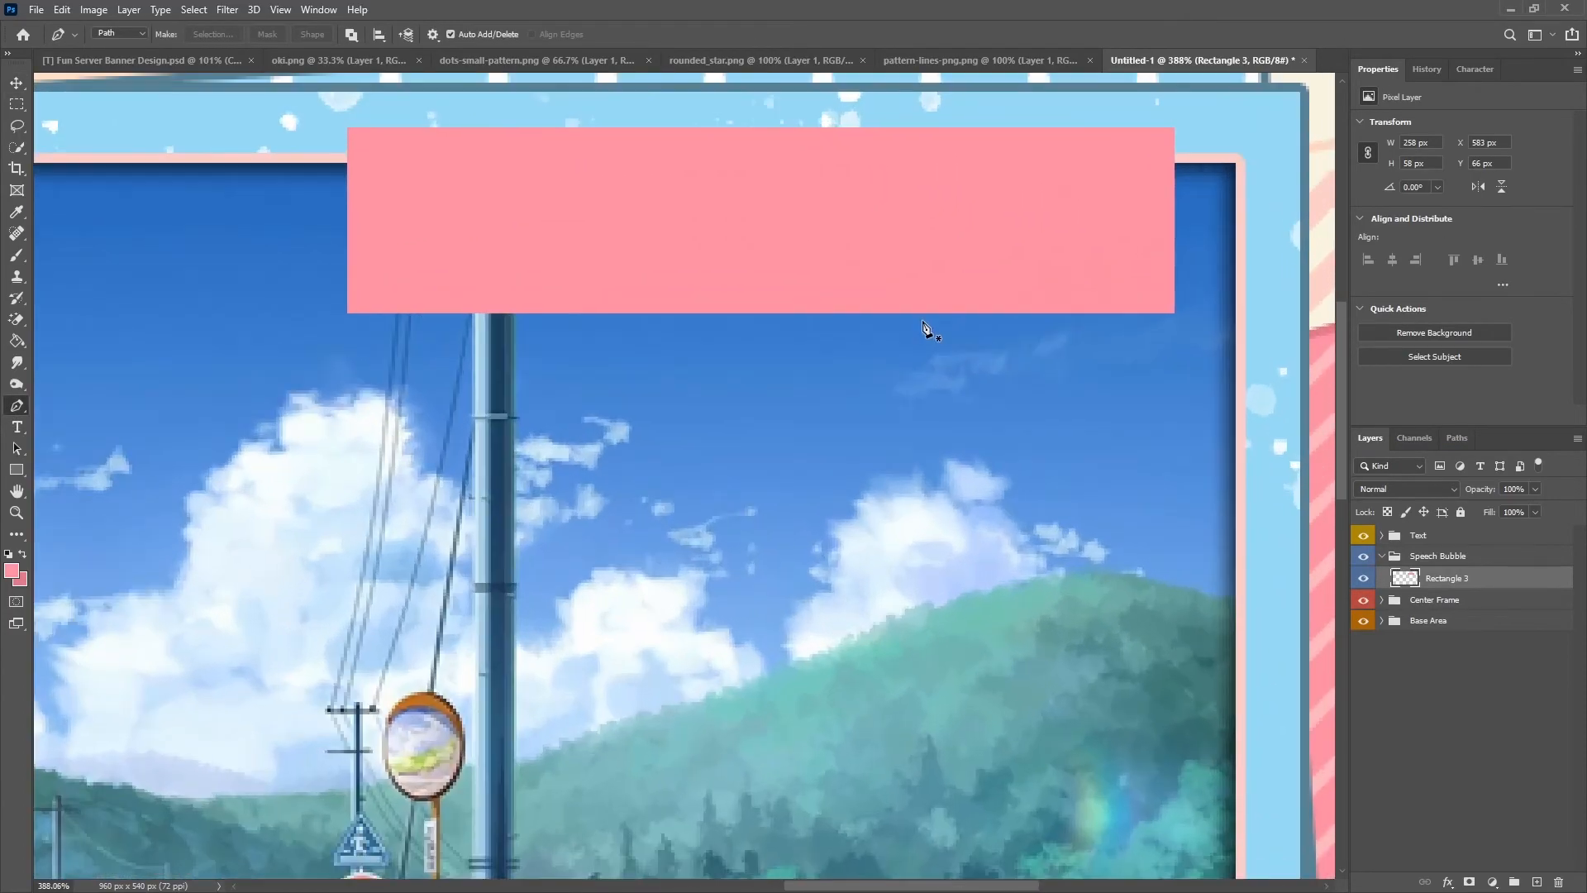
pyautogui.click(978, 304)
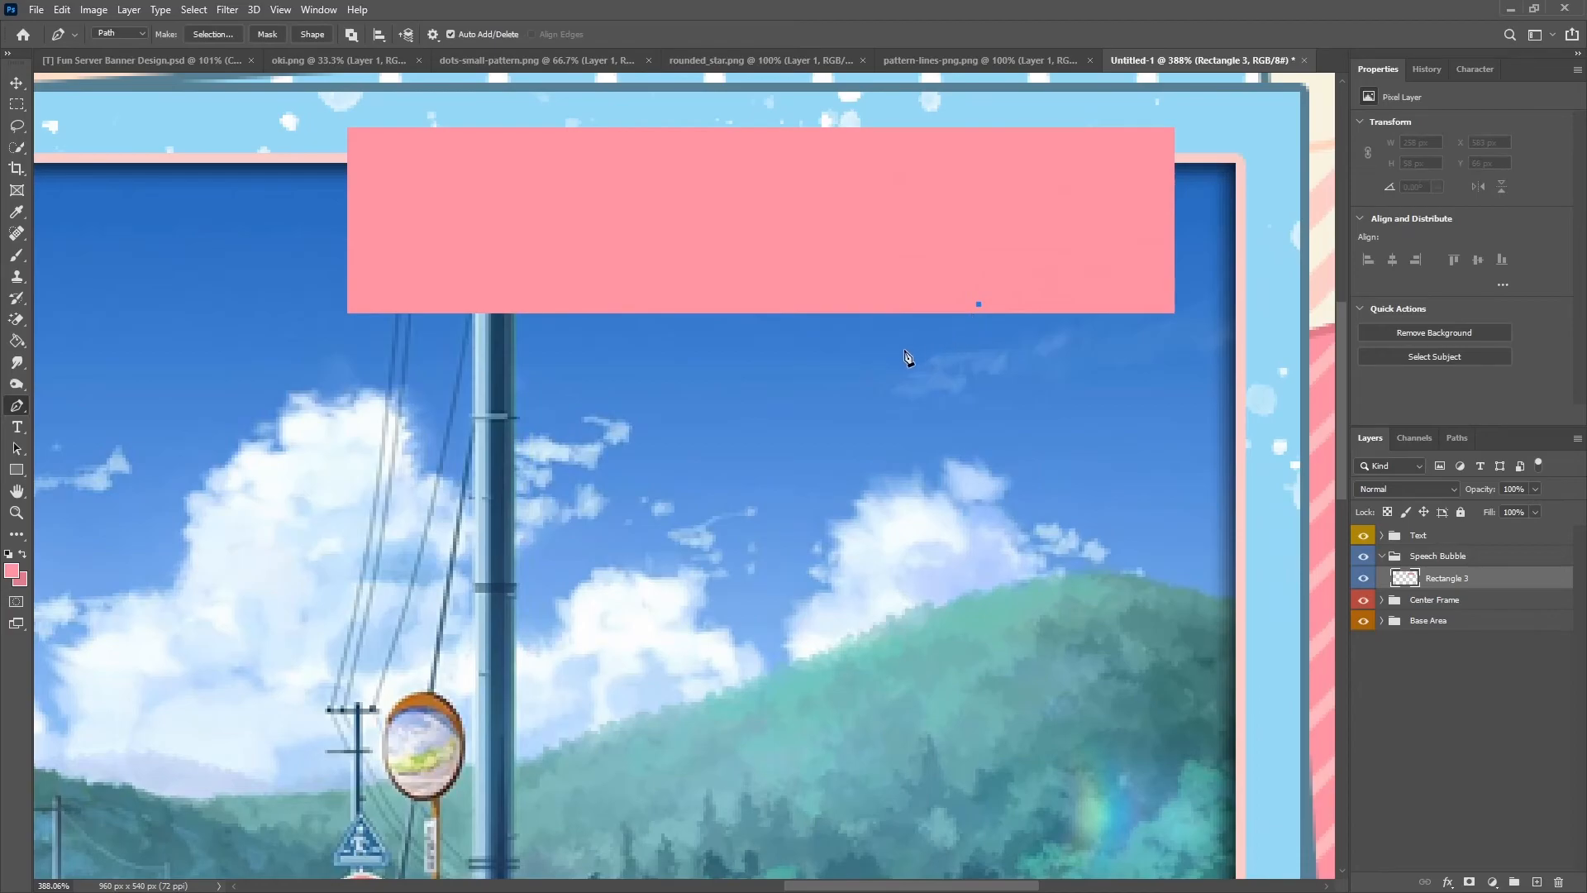
pyautogui.click(843, 393)
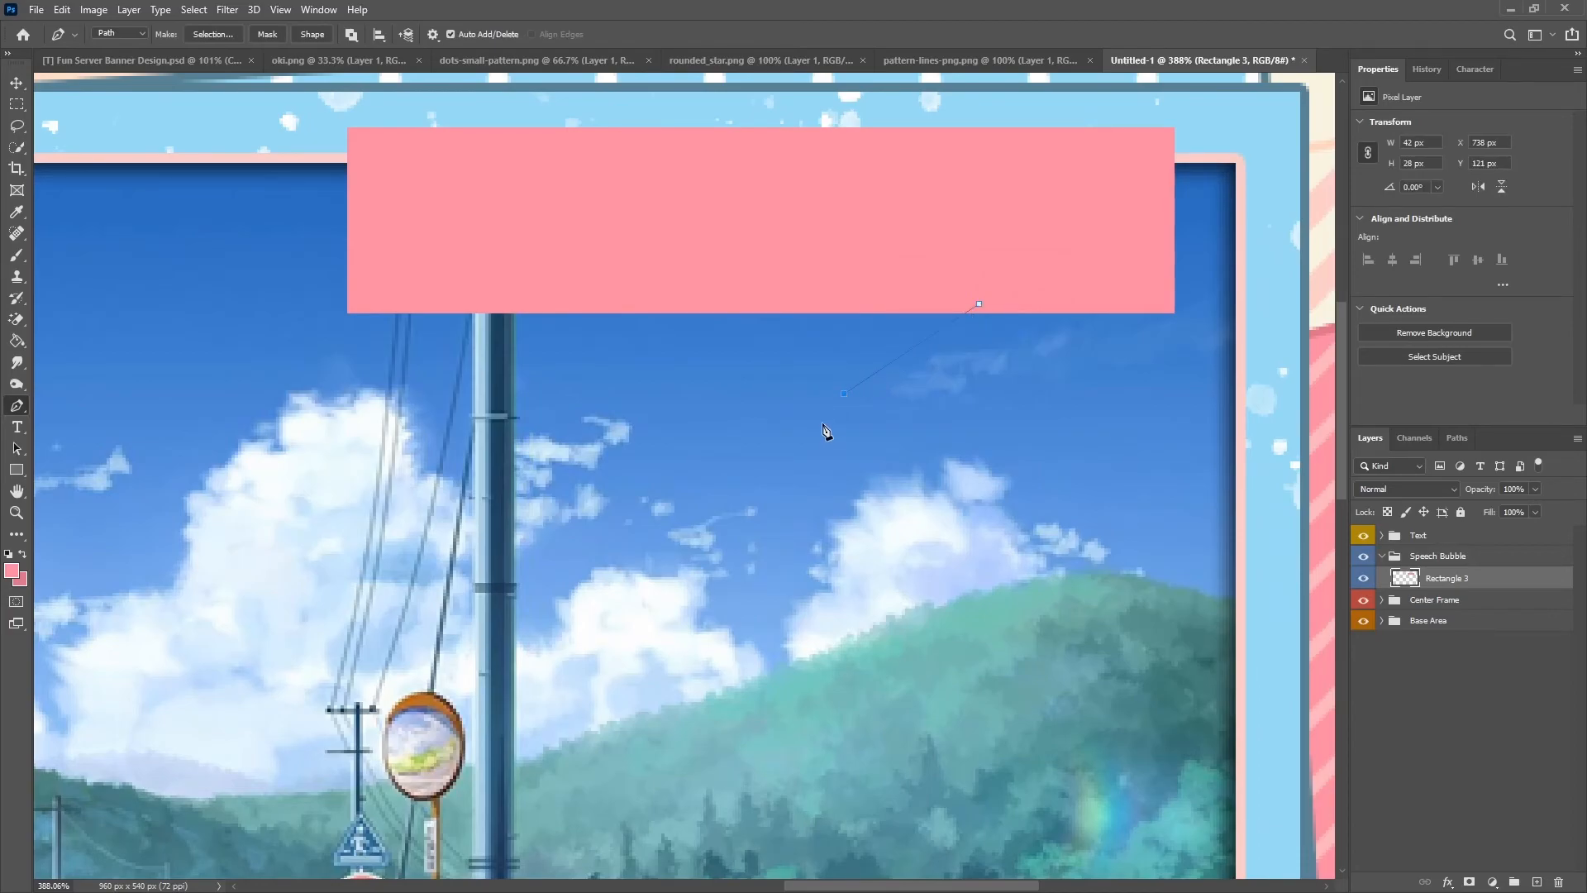
pyautogui.click(873, 304)
pyautogui.hotkey('ctrl', 'z')
pyautogui.hotkey('ctrl', 'z')
pyautogui.click(829, 410)
pyautogui.click(843, 294)
pyautogui.click(979, 305)
# Convert the triangular tail path into a new anti-aliased selection with a 0-pixel feather radius.
pyautogui.rightClick(912, 322)
pyautogui.click(939, 390)
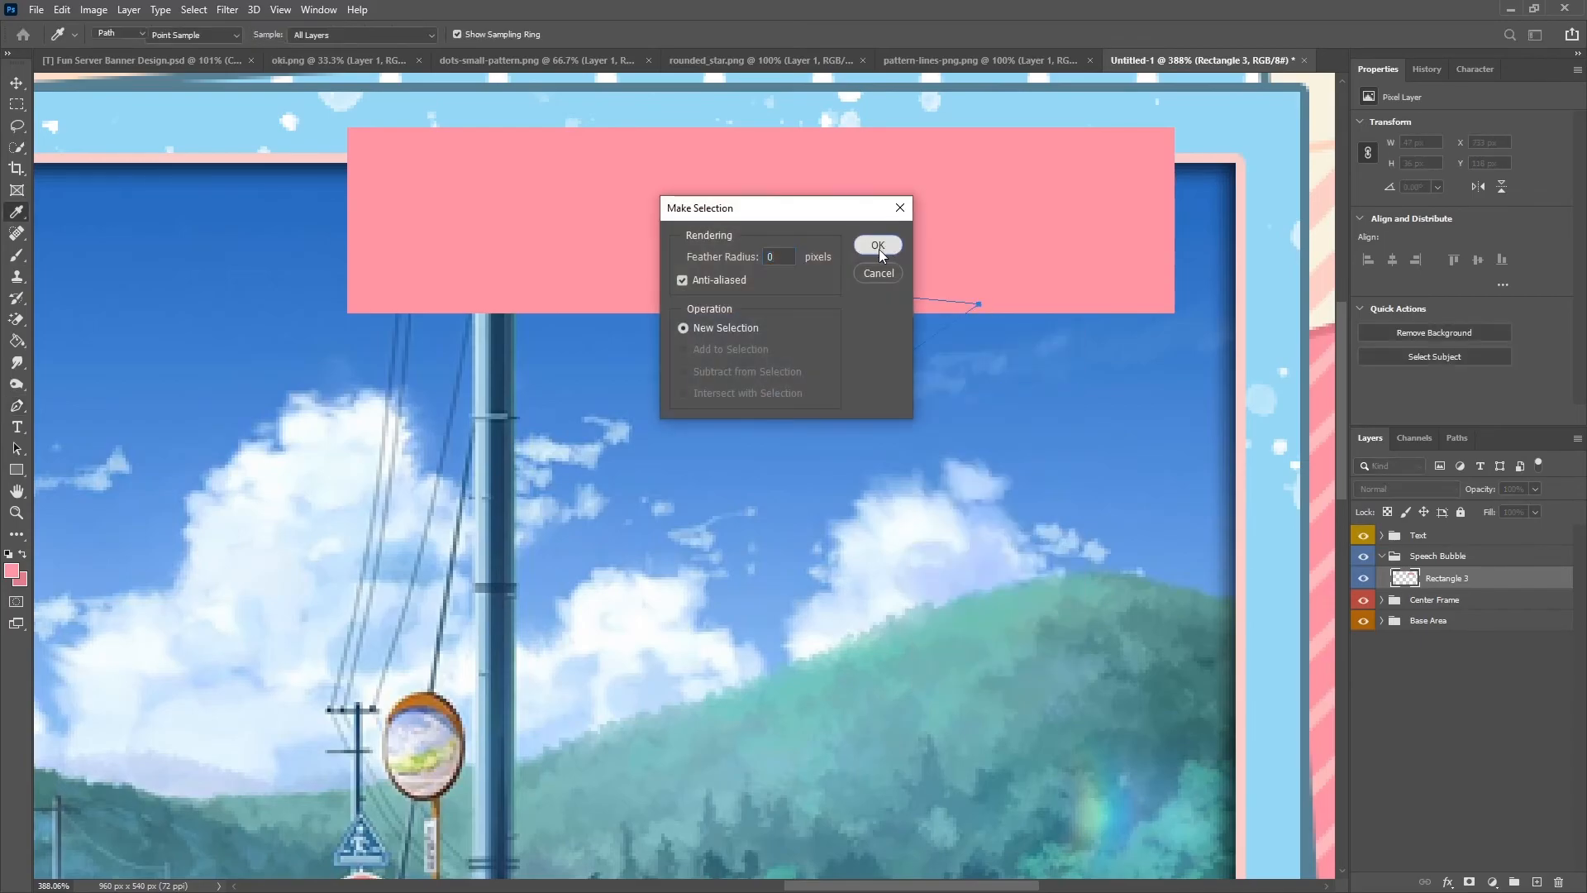
pyautogui.click(878, 247)
# Fill the triangular selection with pink f989a4 at 100% opacity in Normal mode and deselect it.
pyautogui.hotkey('shift', 'F5')
pyautogui.click(608, 213)
pyautogui.click(583, 261)
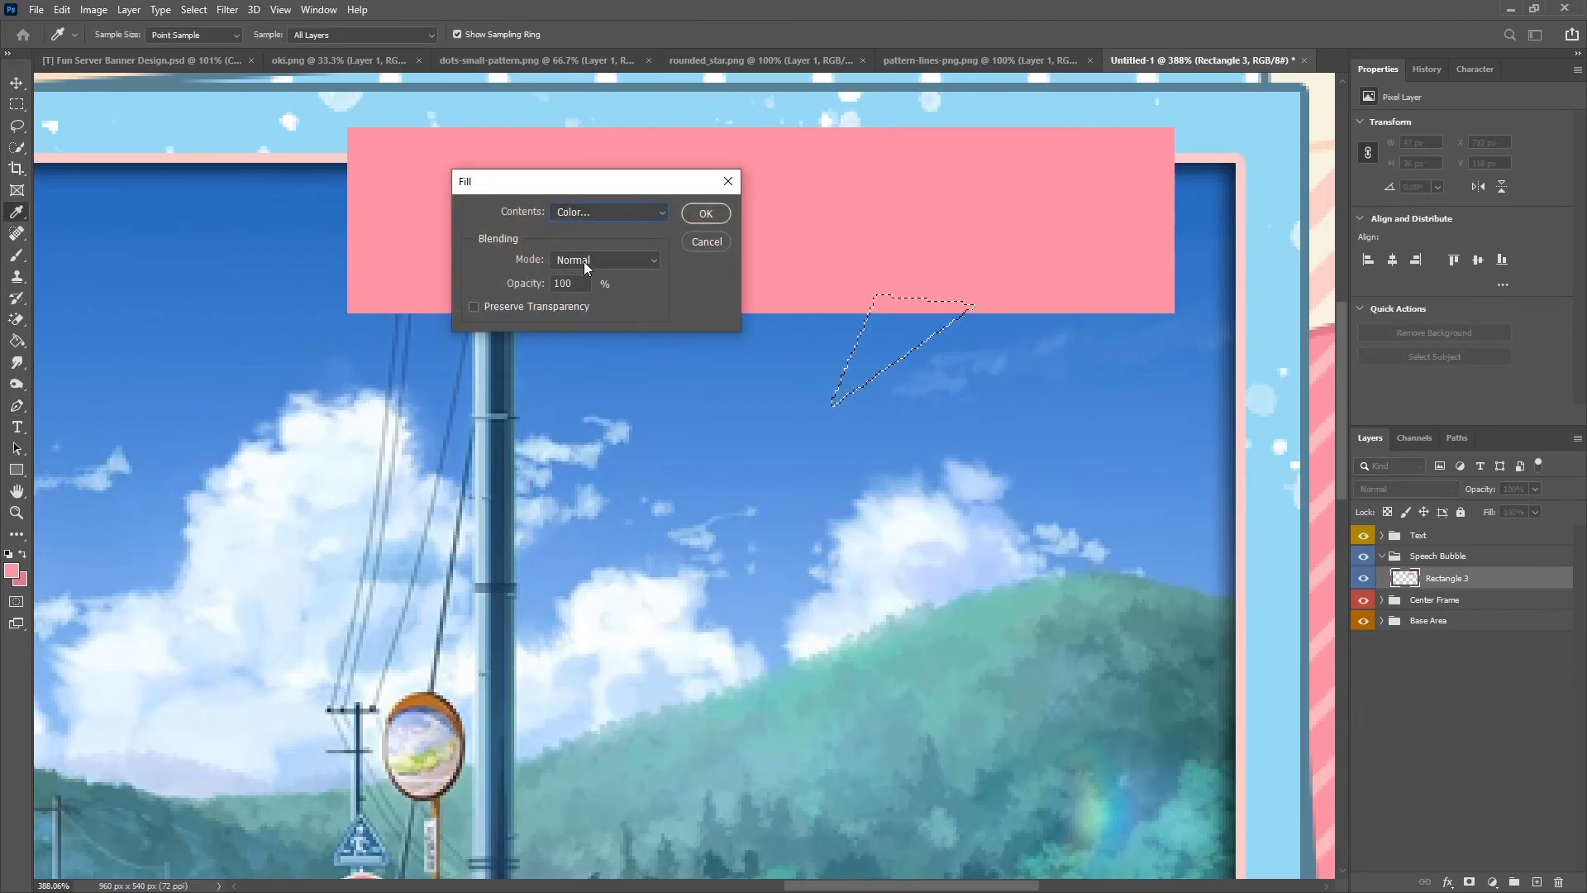
pyautogui.click(10, 570)
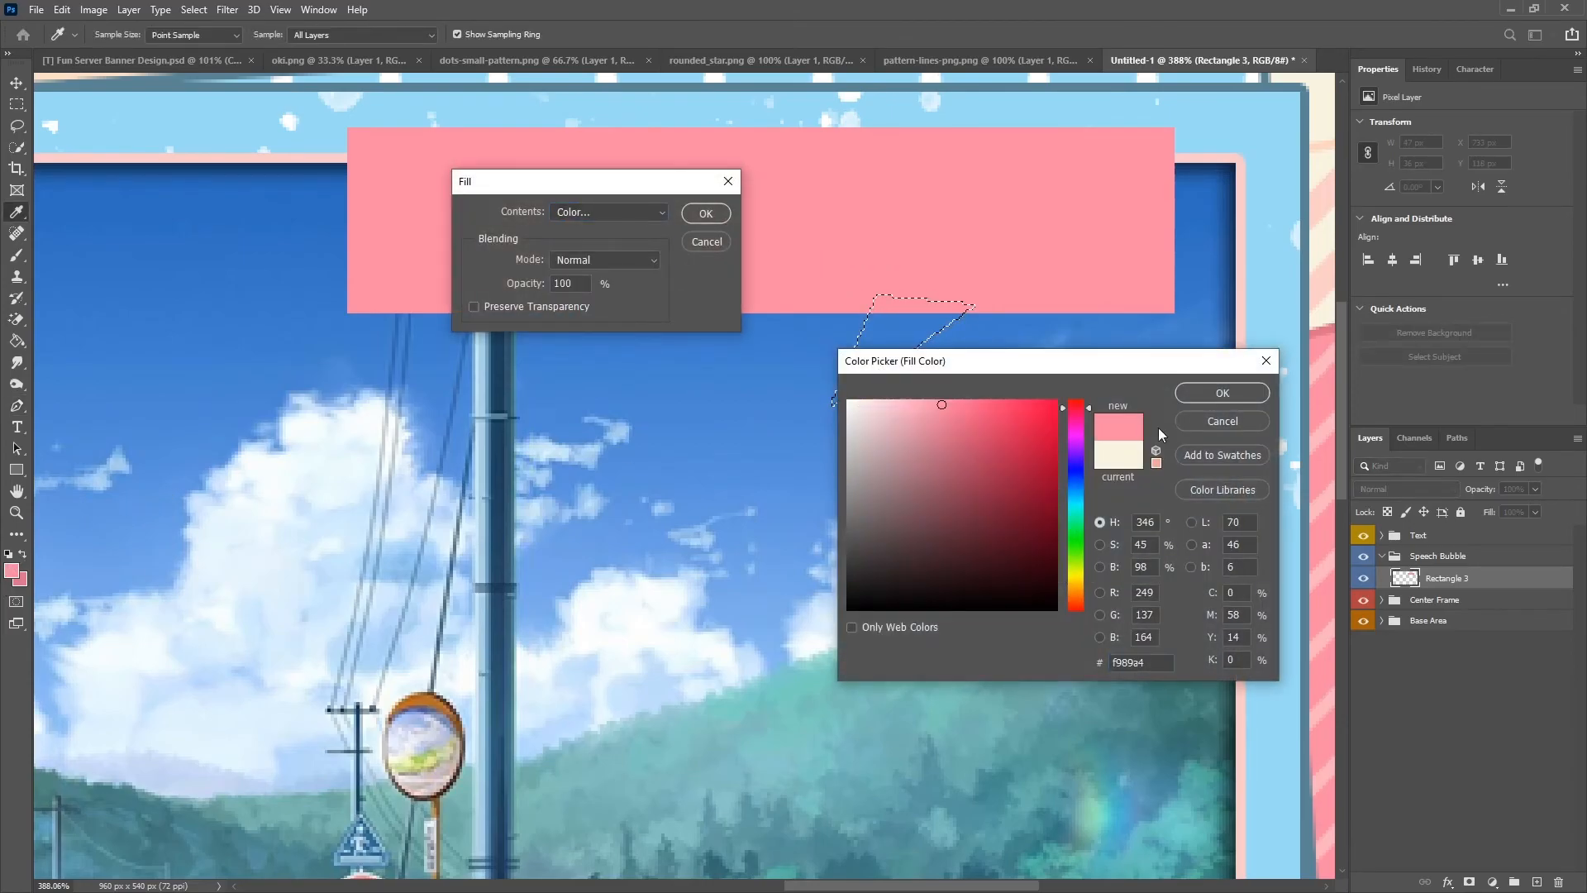
pyautogui.click(1234, 398)
pyautogui.click(709, 217)
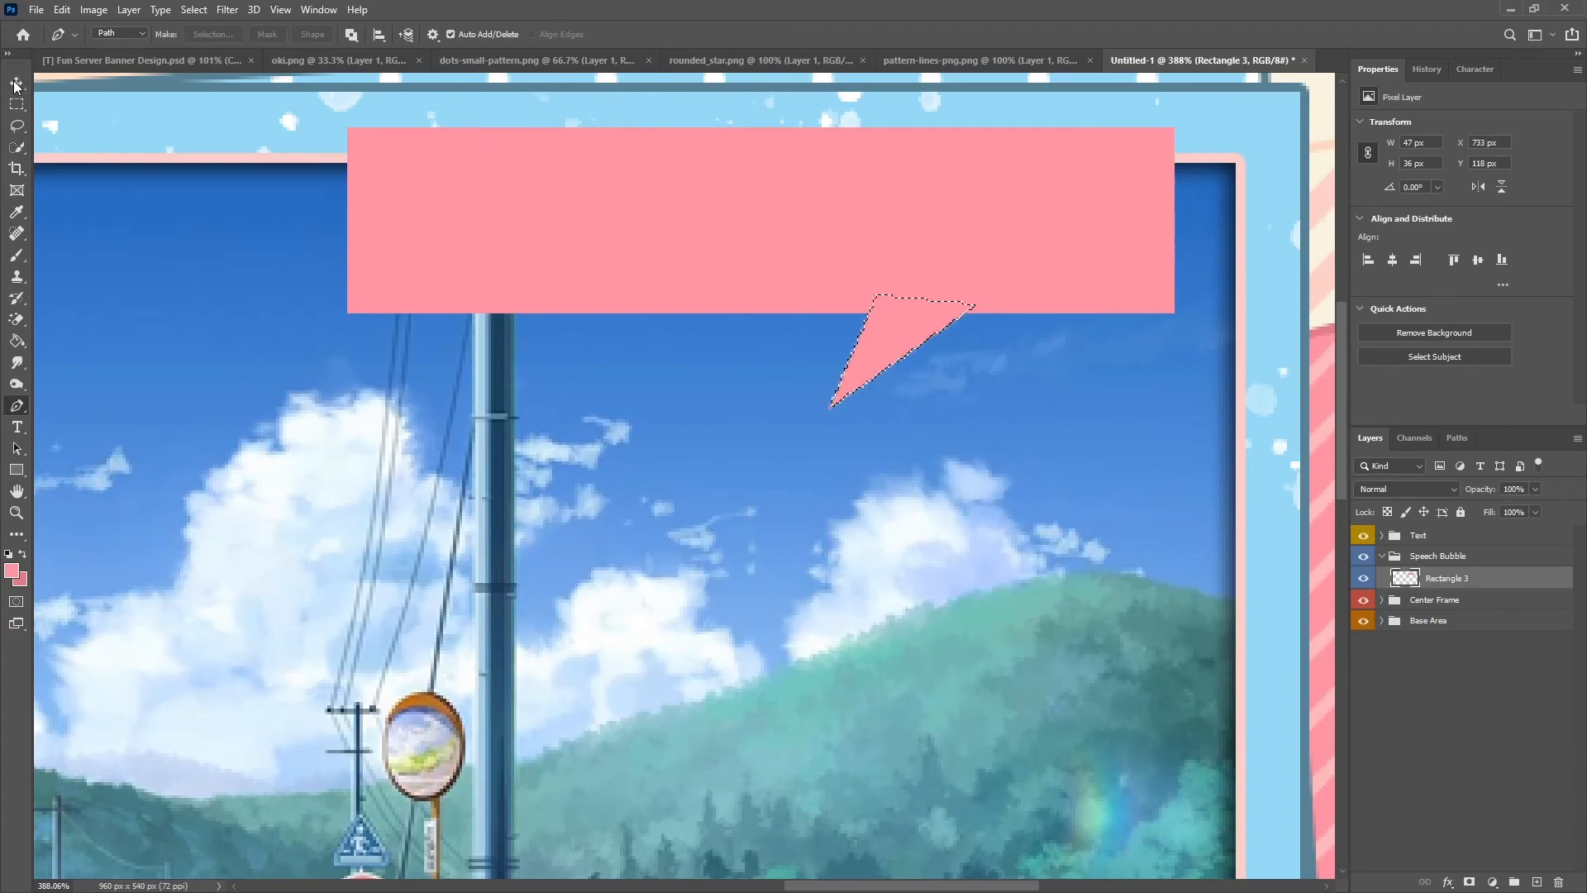
pyautogui.click(17, 104)
pyautogui.rightClick(827, 291)
pyautogui.click(843, 303)
pyautogui.hotkey('ctrl', '0')
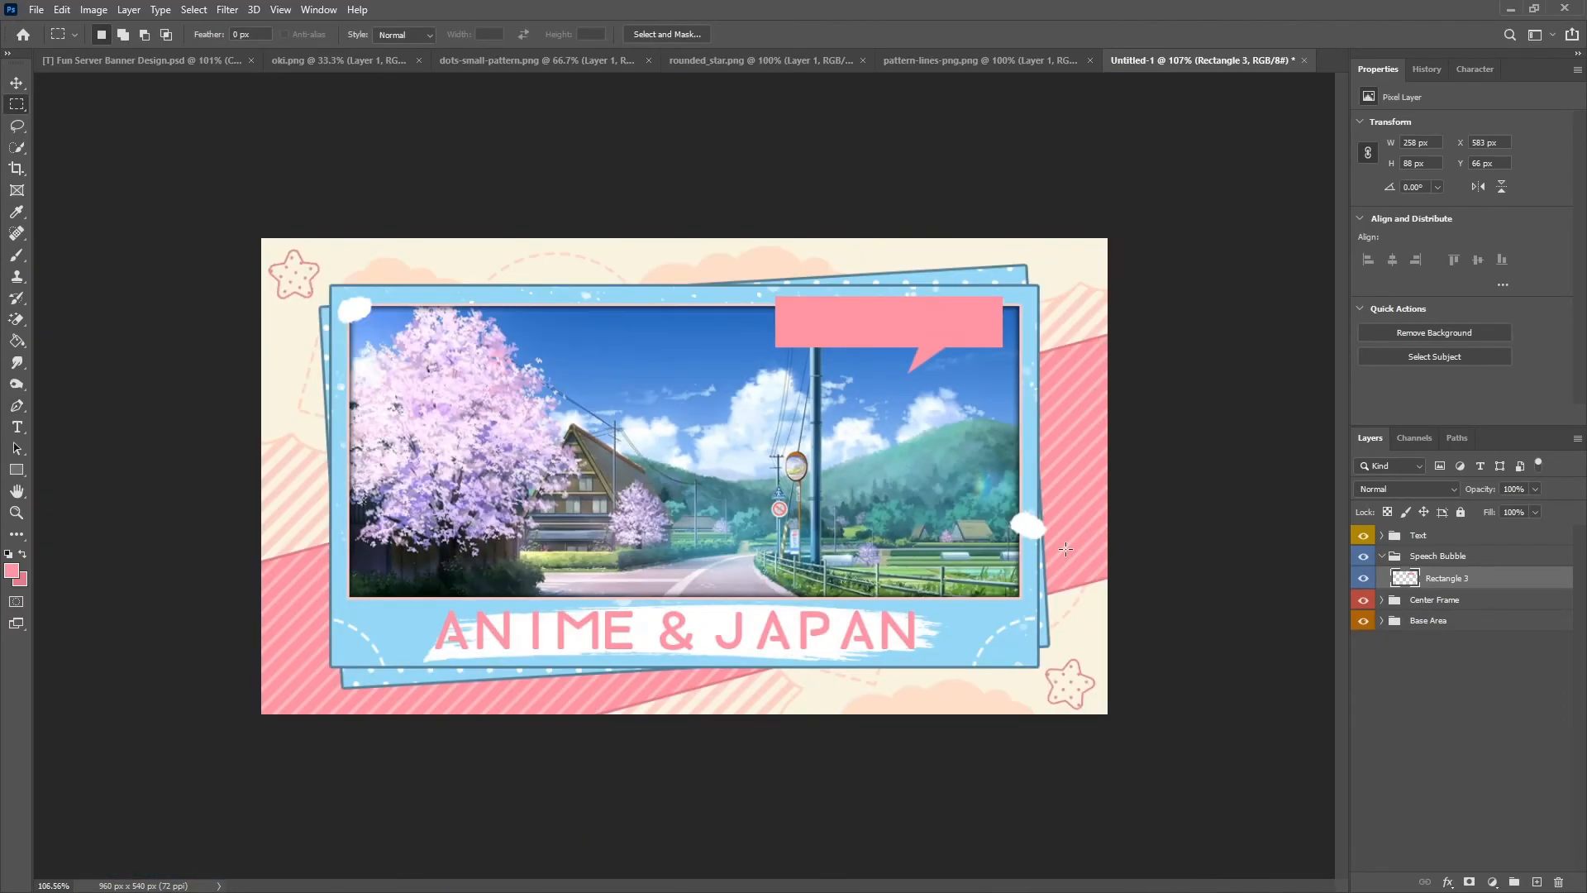
# Add a 3 px outside stroke in a darker muted pink at 100% opacity to the speech bubble.
pyautogui.scroll(5, 1047, 495)
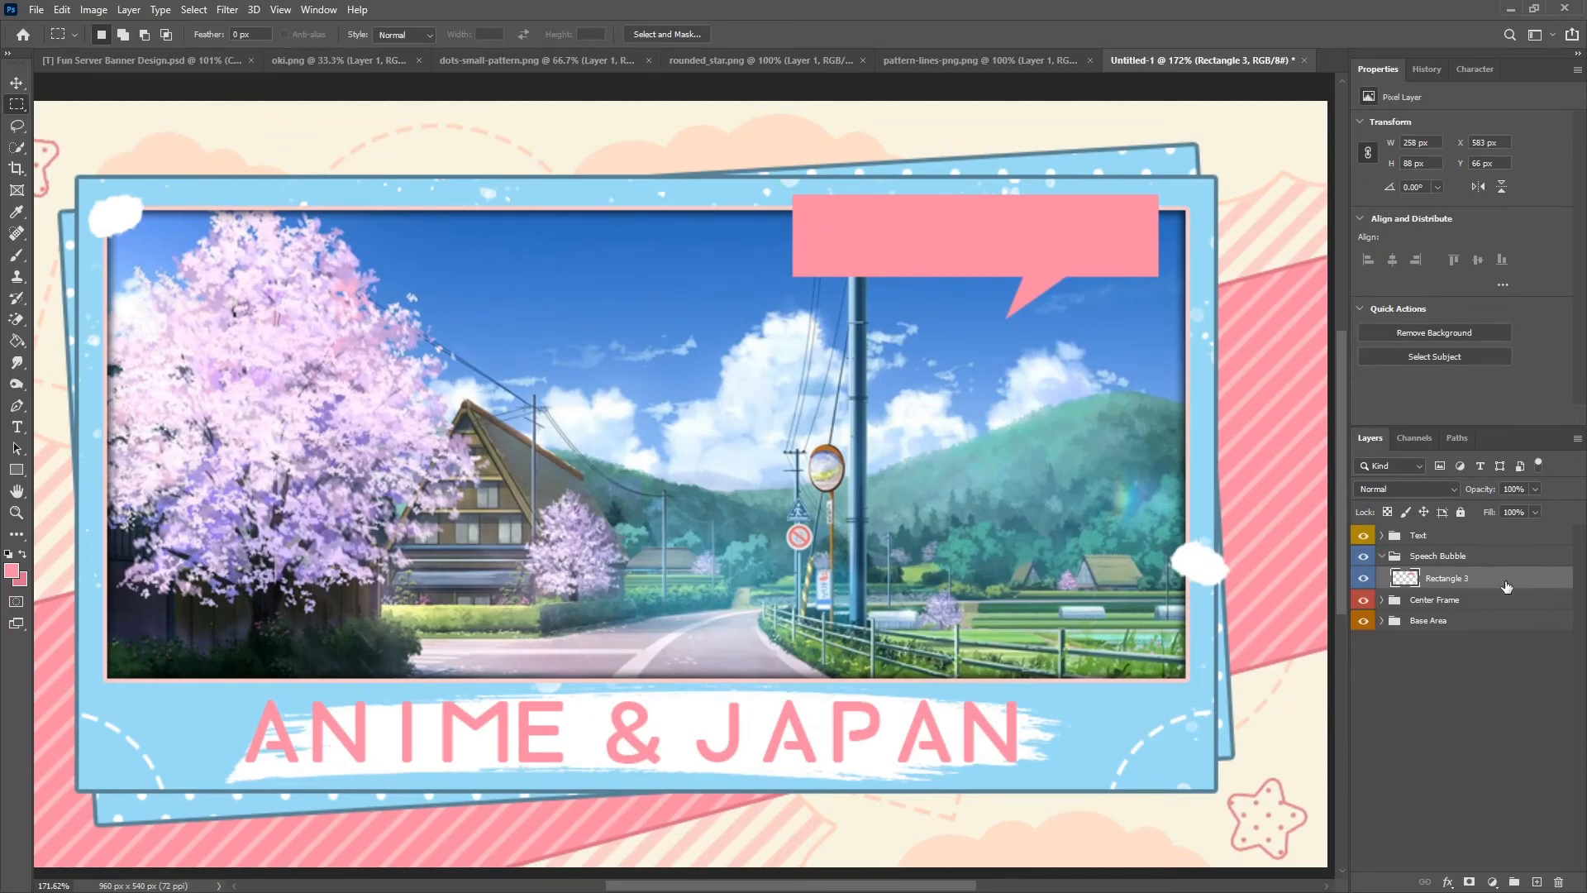
pyautogui.rightClick(1452, 580)
pyautogui.click(1311, 221)
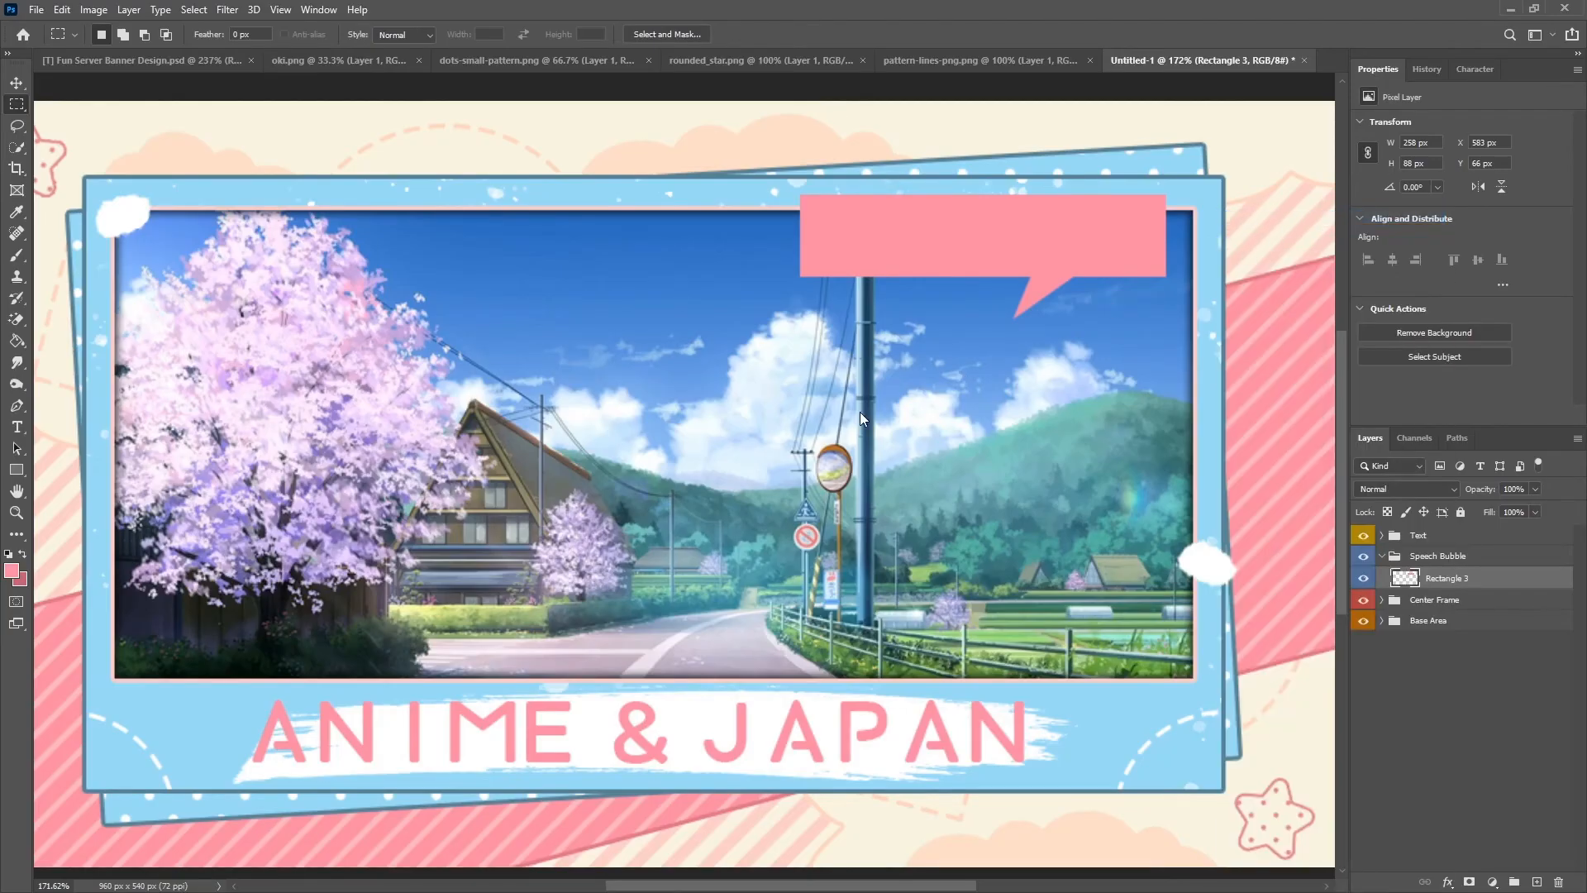
pyautogui.click(711, 520)
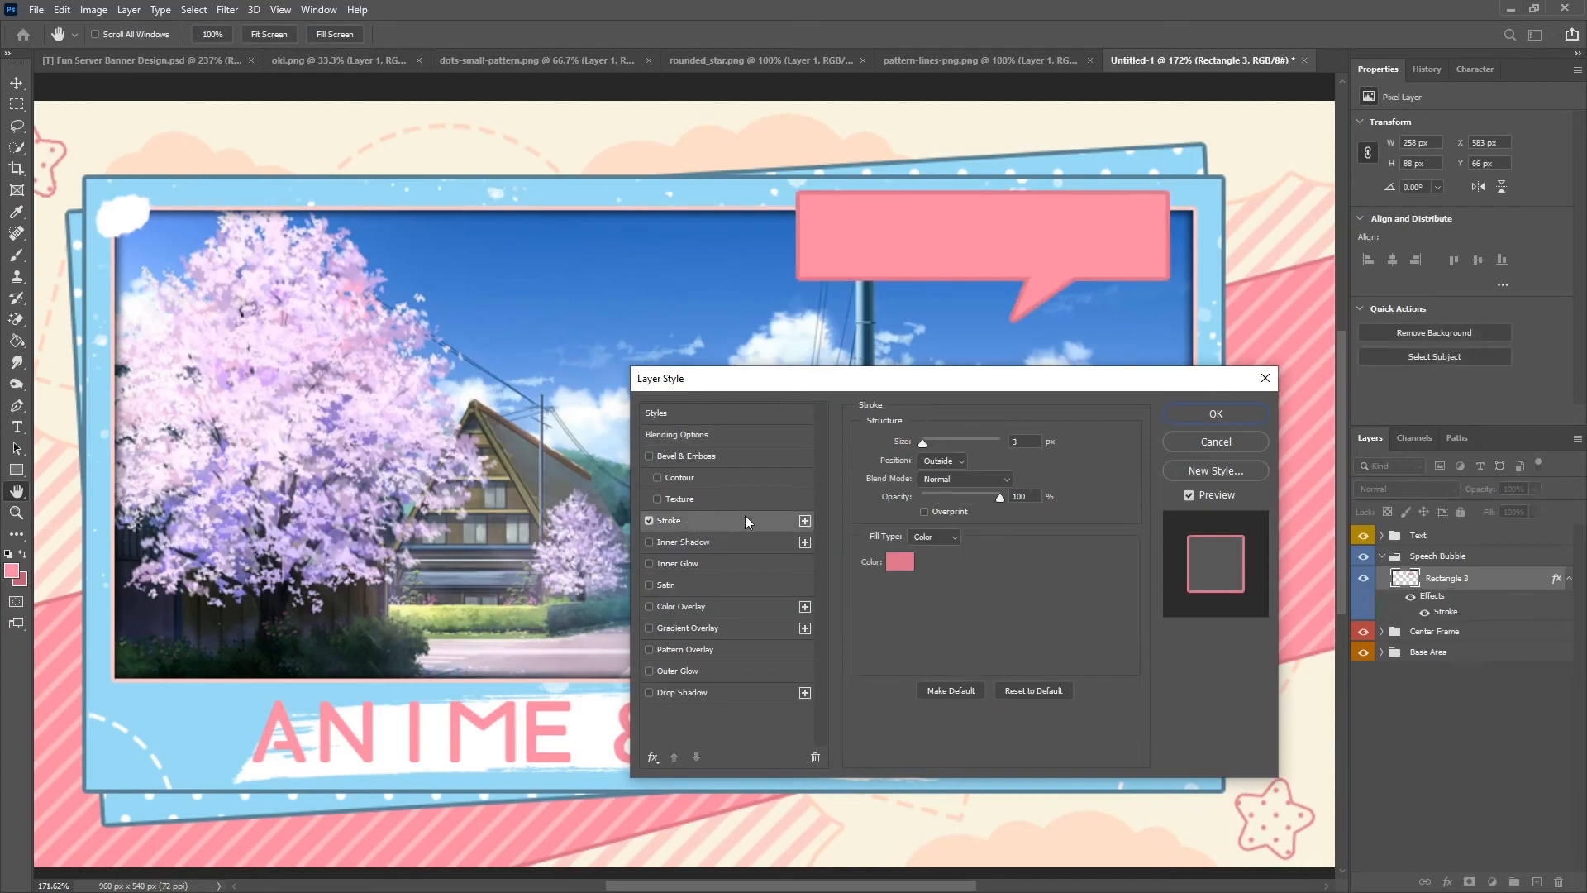
pyautogui.click(908, 560)
pyautogui.click(955, 453)
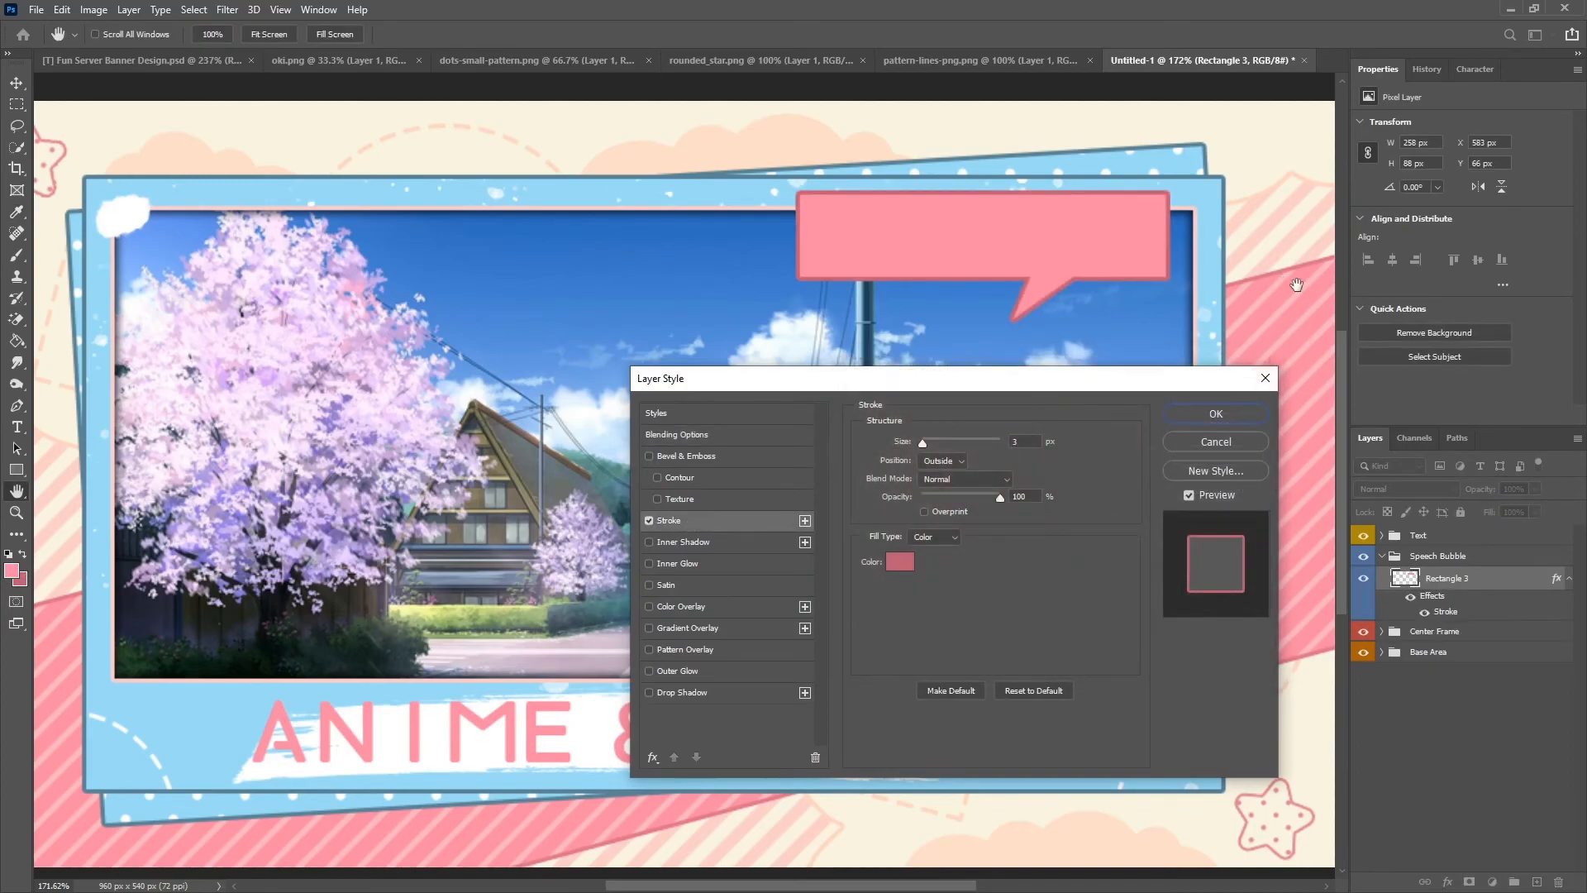
# Add a black Multiply drop shadow to the speech bubble with 30% opacity, 8 px distance and 8 px size.
pyautogui.click(697, 697)
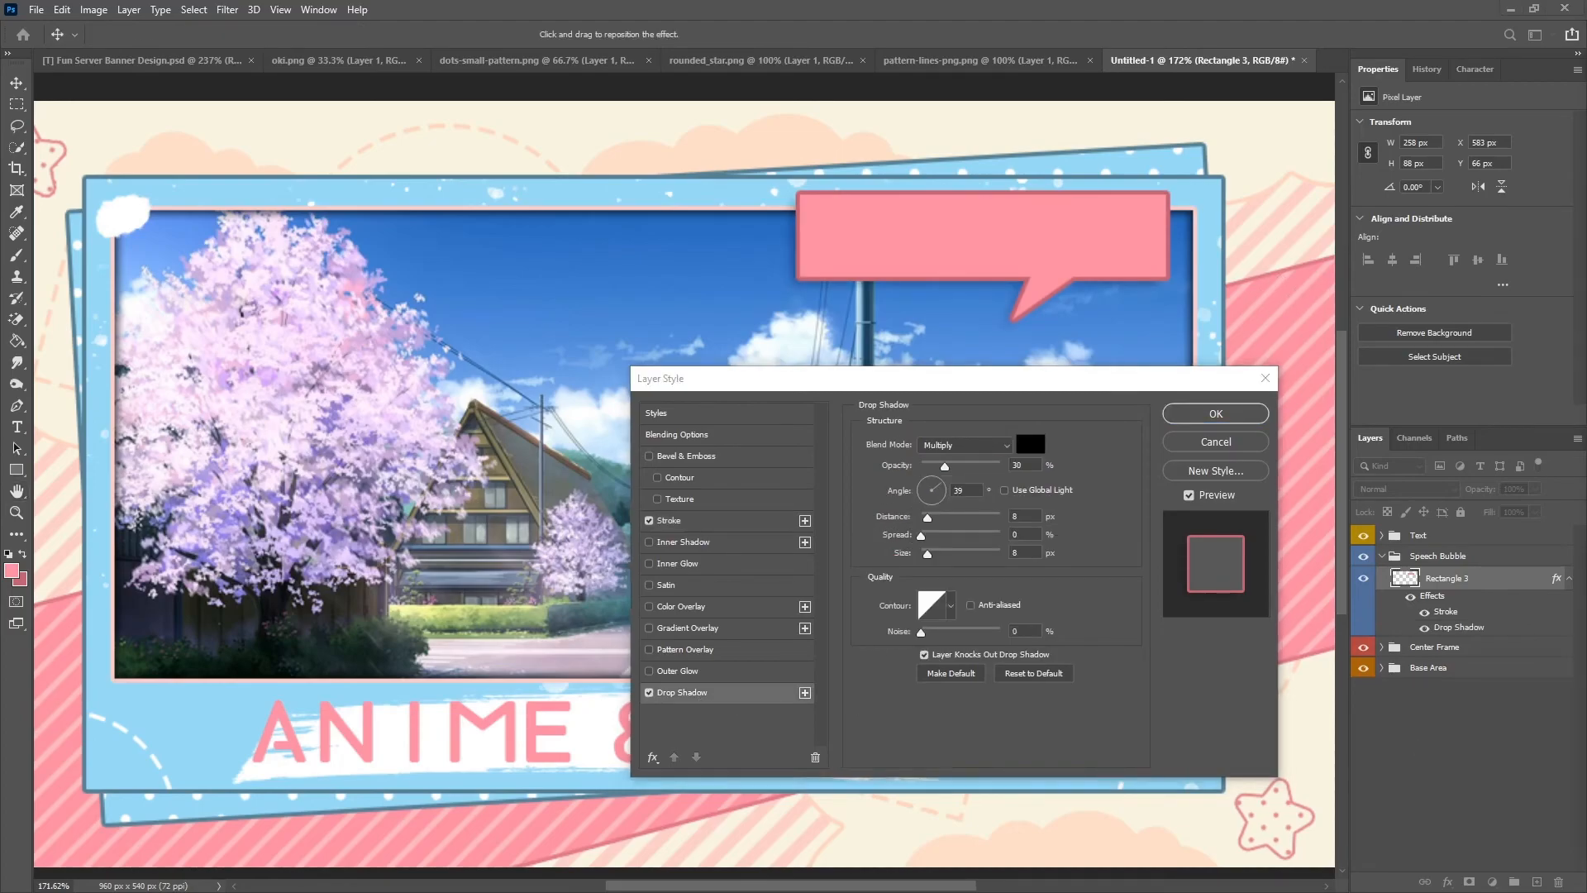
pyautogui.click(1030, 513)
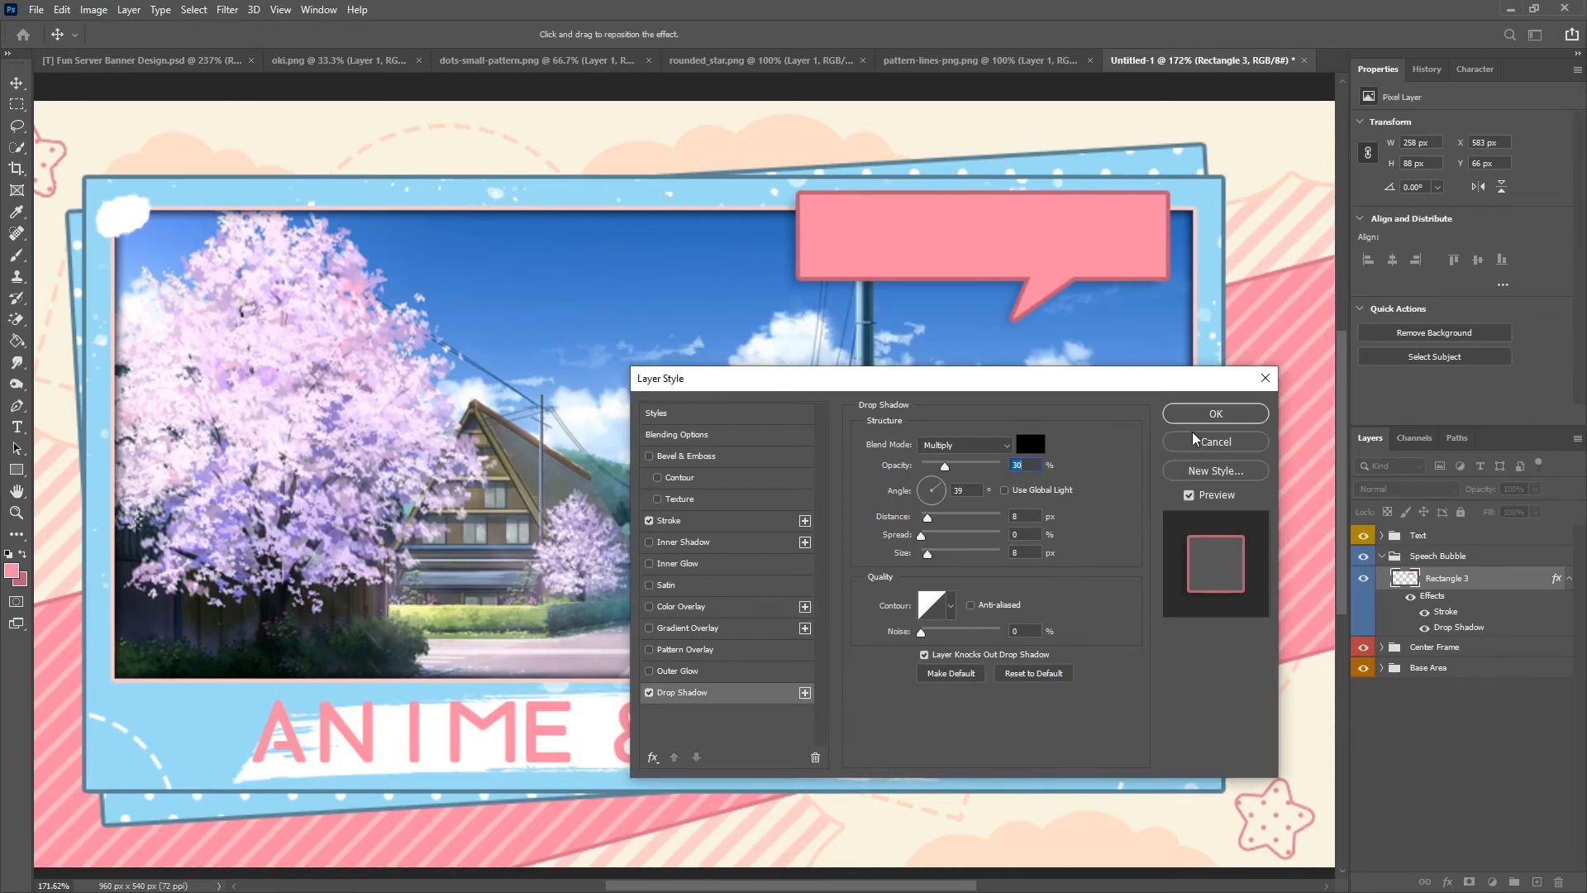
pyautogui.click(1208, 416)
pyautogui.click(1561, 582)
# Rename the speech bubble's layer as Main Area.
pyautogui.doubleClick(1447, 584)
pyautogui.write('M')
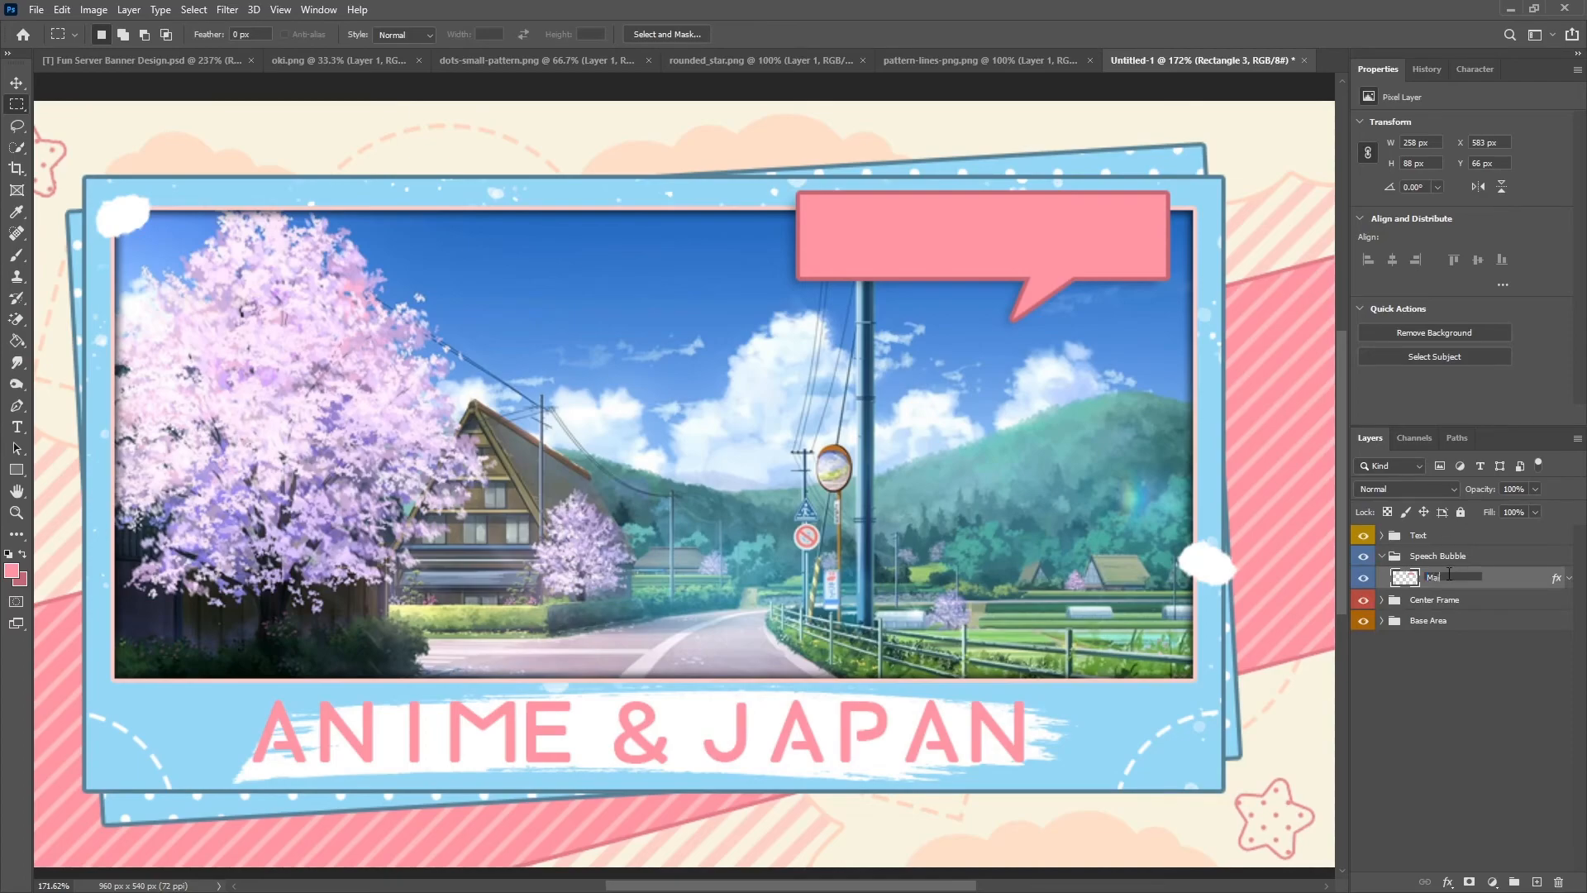
pyautogui.write('ain Area')
pyautogui.press('Return')
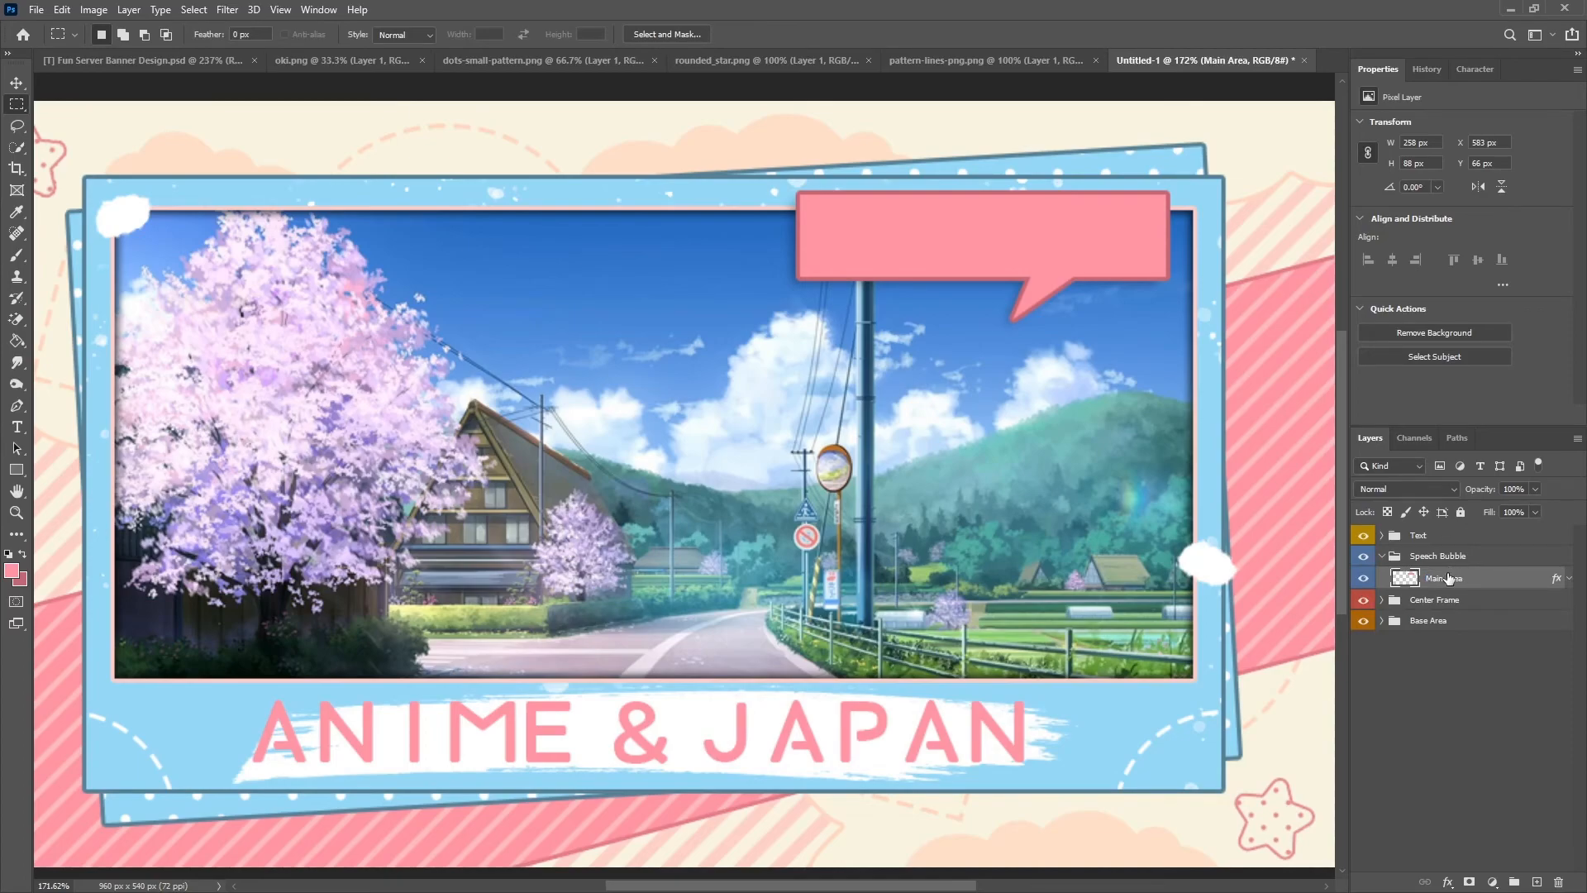
# Create a new layer and add the text "TSUKEI" in white ffffff with the Pomeranian font at 58 pt.
pyautogui.click(1536, 882)
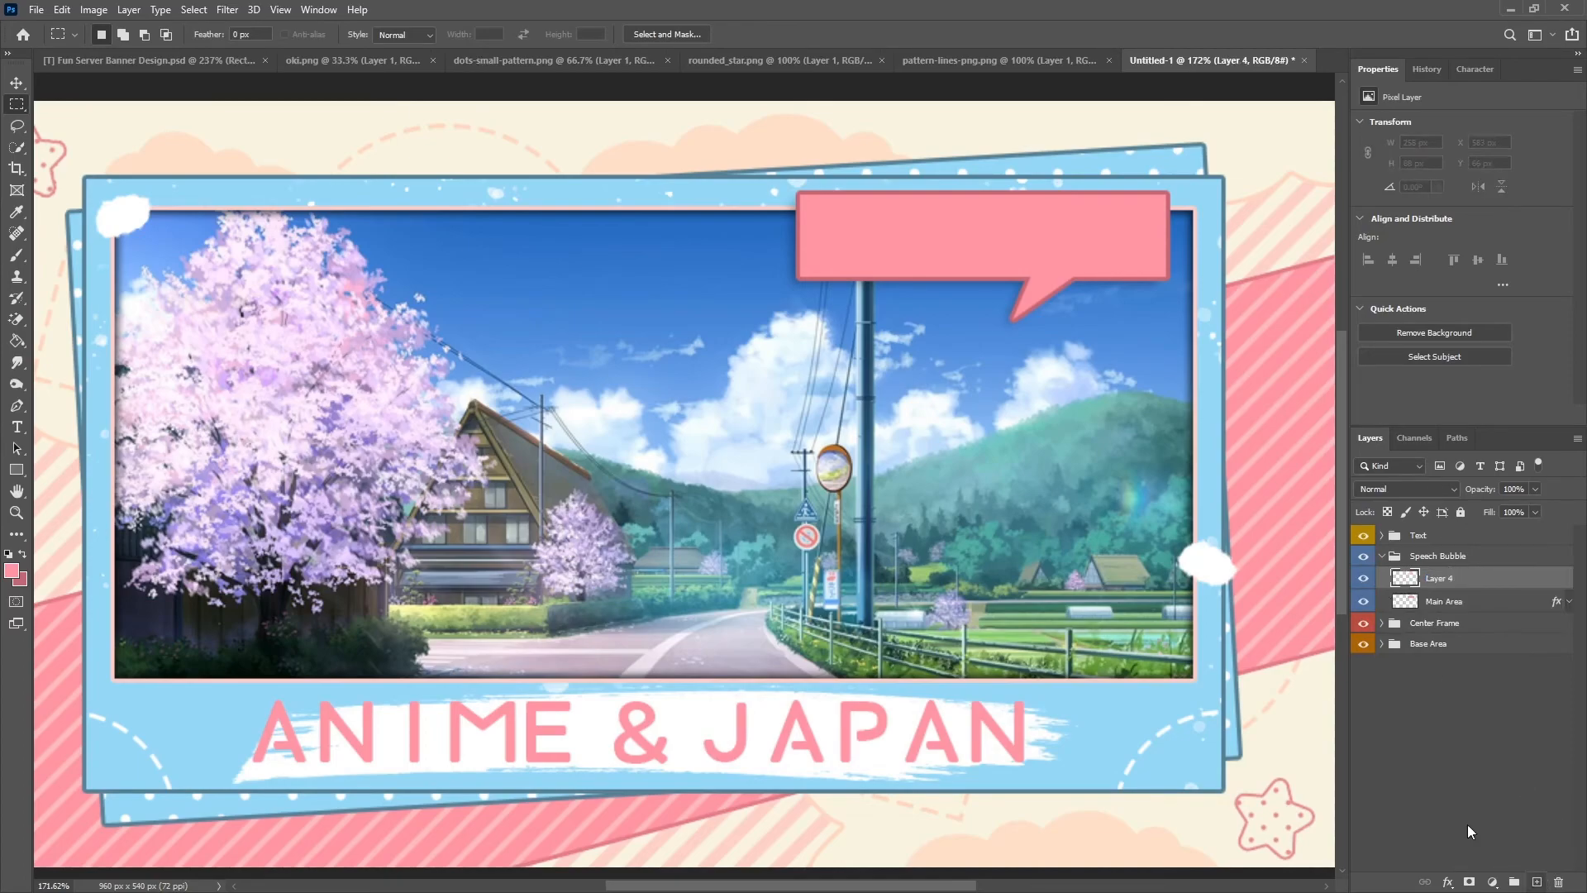
pyautogui.click(12, 570)
pyautogui.write('ffffff')
pyautogui.click(1214, 389)
pyautogui.click(16, 427)
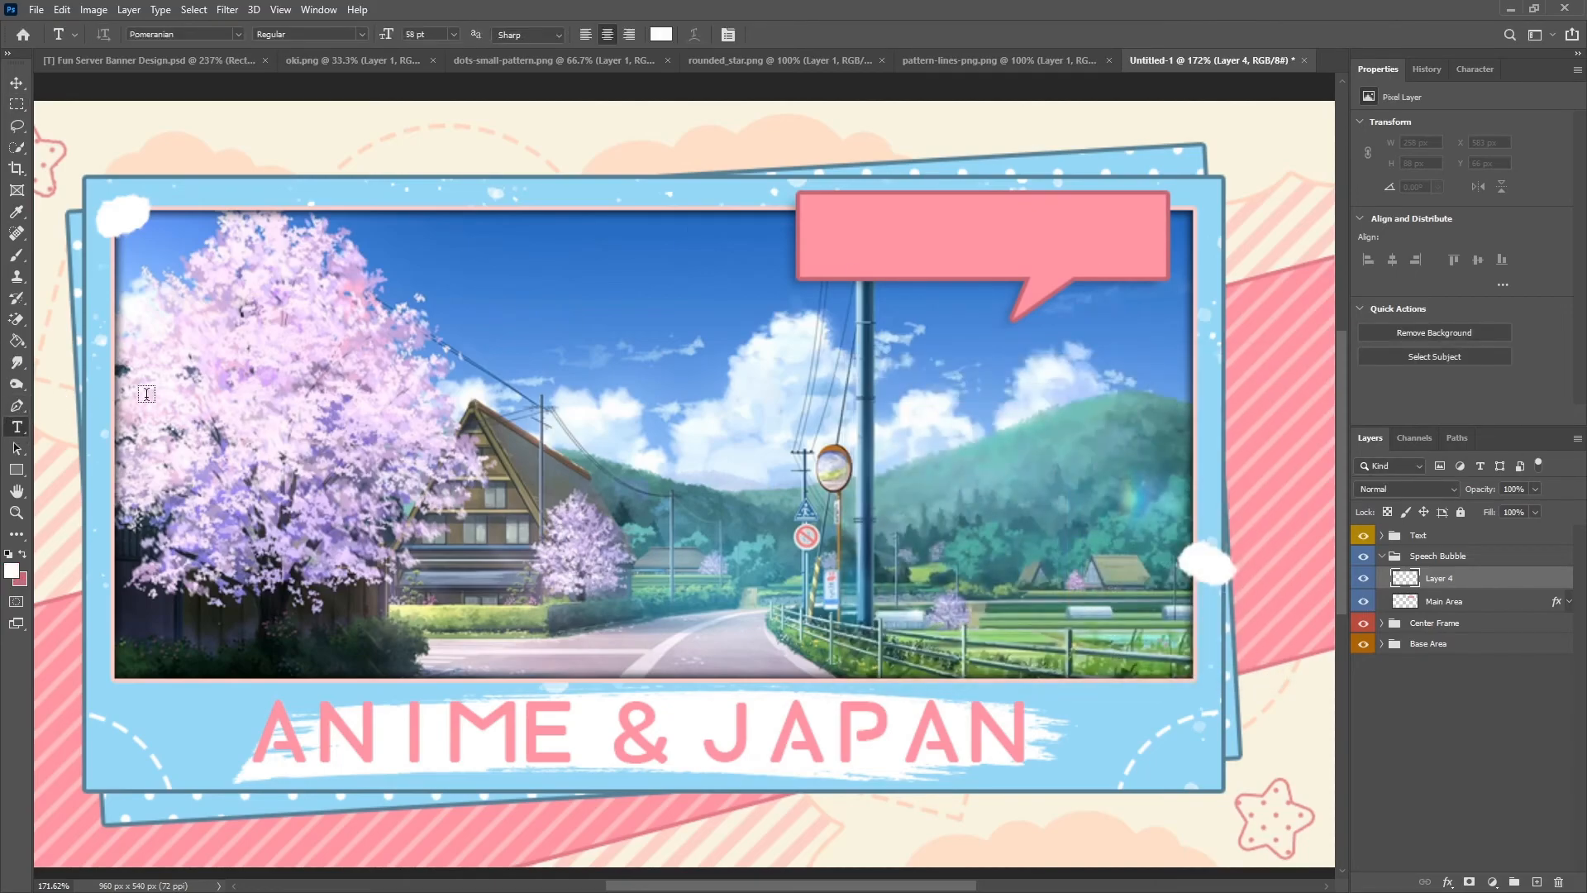
pyautogui.click(855, 248)
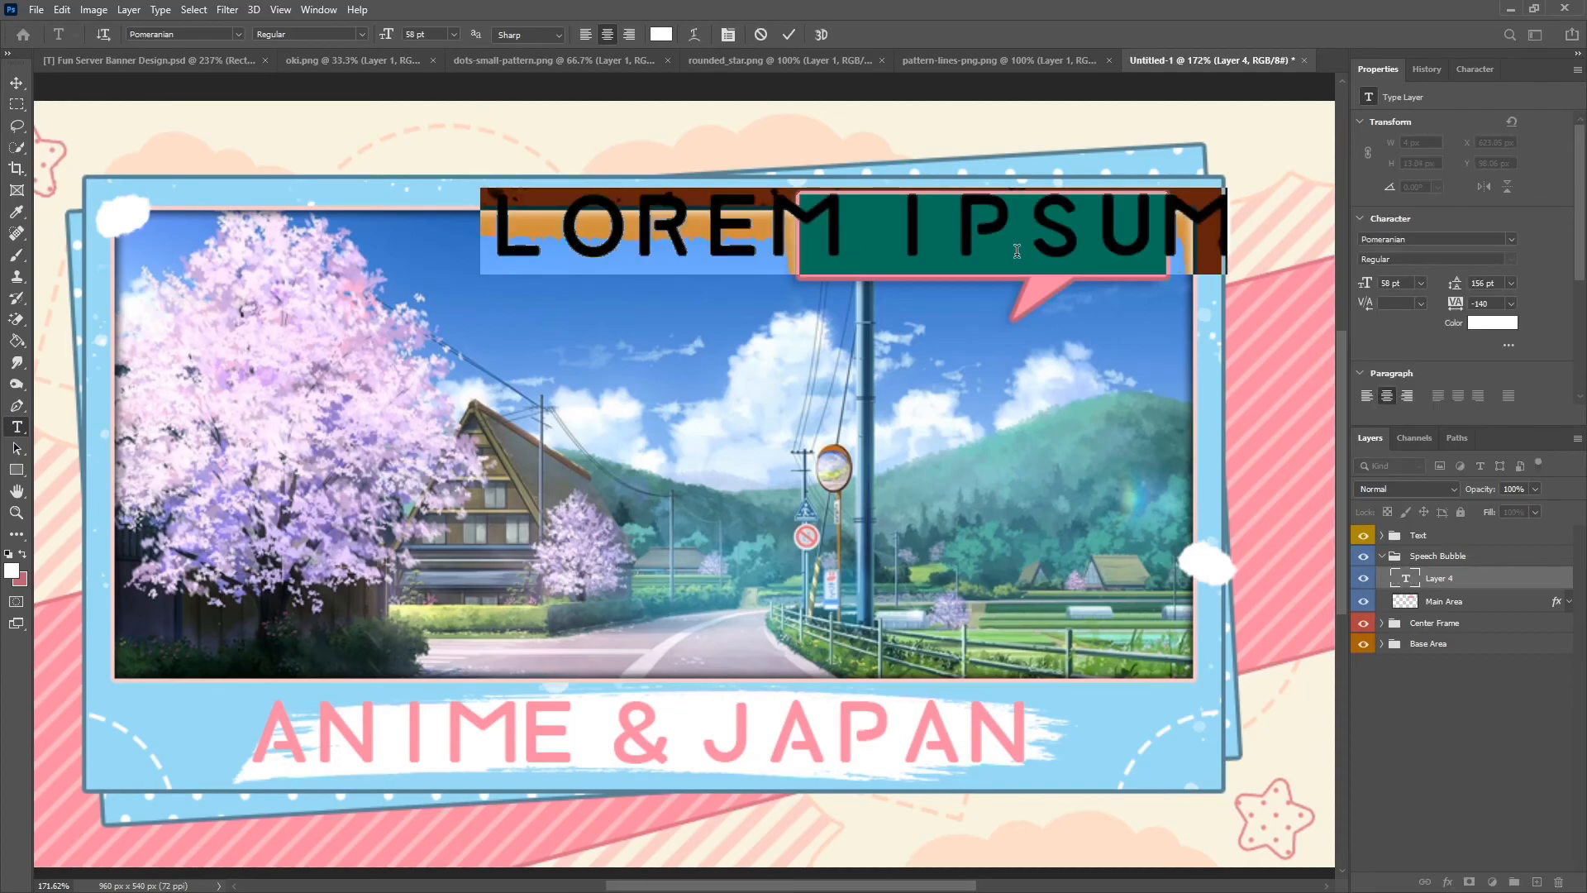
pyautogui.write('TSUKEI')
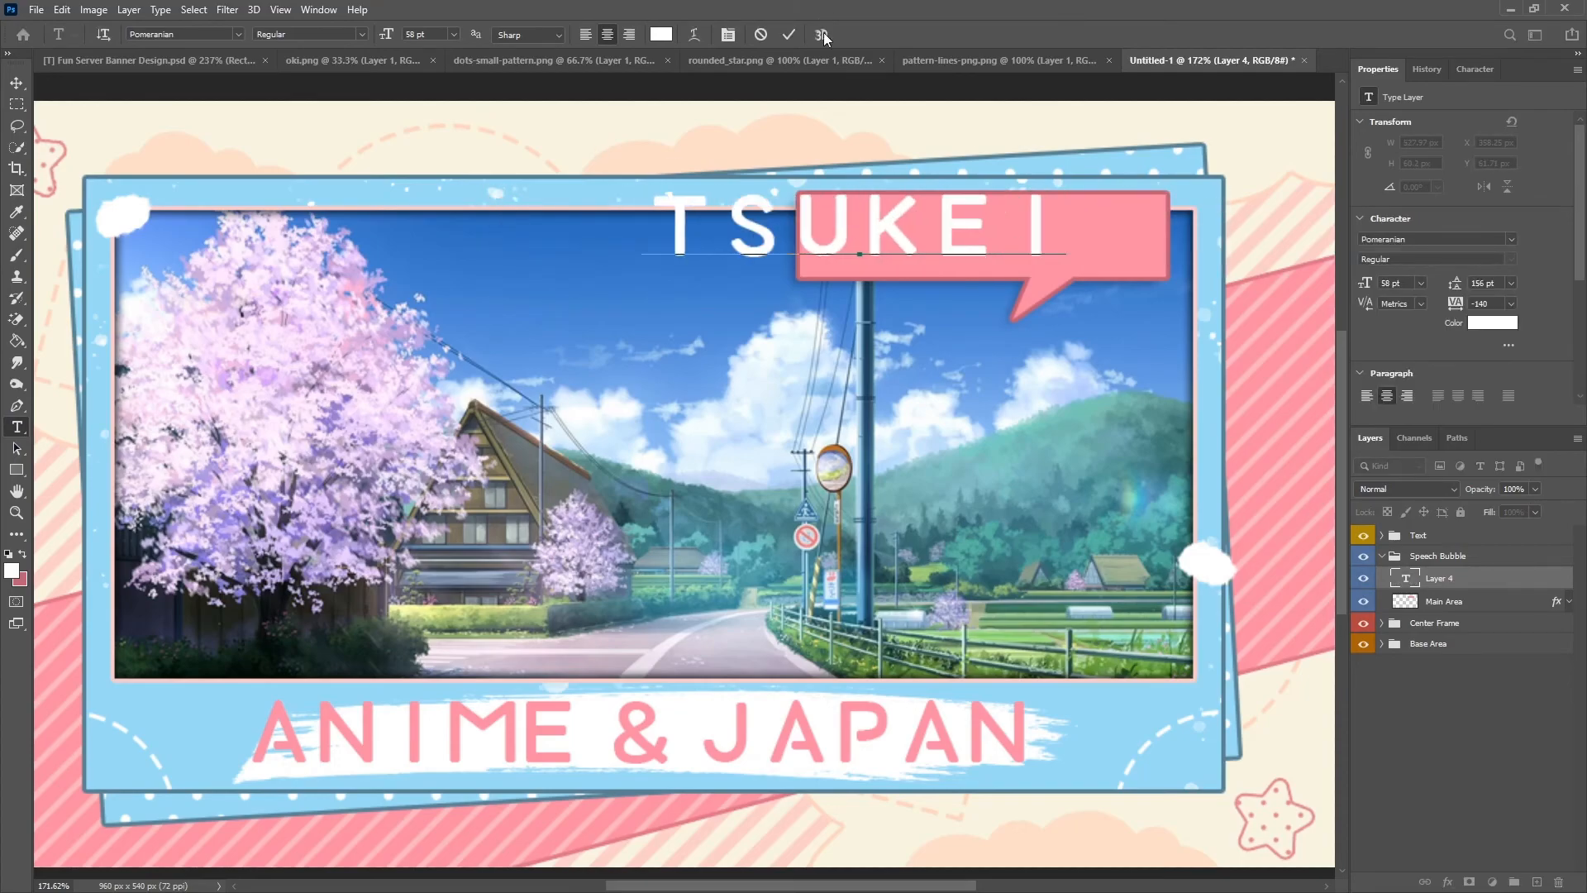
pyautogui.click(788, 34)
# Move the TSUKEI text onto the speech bubble and scale it down to about 82% so it fits inside.
pyautogui.press('v')
pyautogui.moveTo(885, 255); pyautogui.dragTo(1075, 242)
pyautogui.hotkey('ctrl', 't')
pyautogui.moveTo(1207, 204); pyautogui.dragTo(1154, 209)
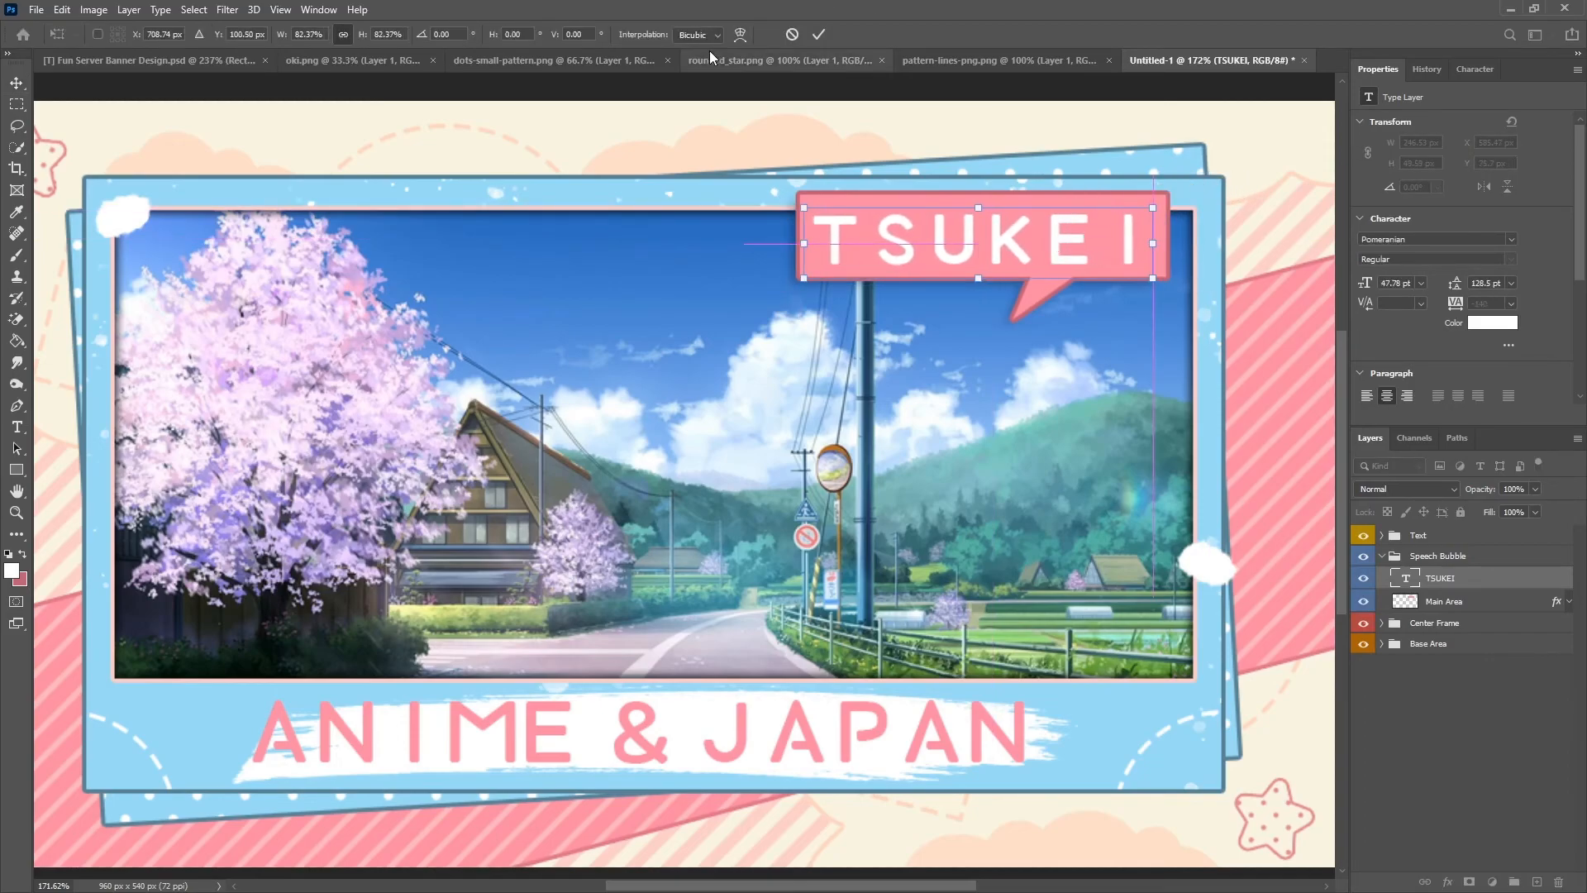
pyautogui.click(818, 34)
# Tighten the tracking of the letters TS in the TSUKEI text.
pyautogui.press('t')
pyautogui.click(941, 229)
pyautogui.hotkey('ctrl', 'a')
pyautogui.click(1485, 304)
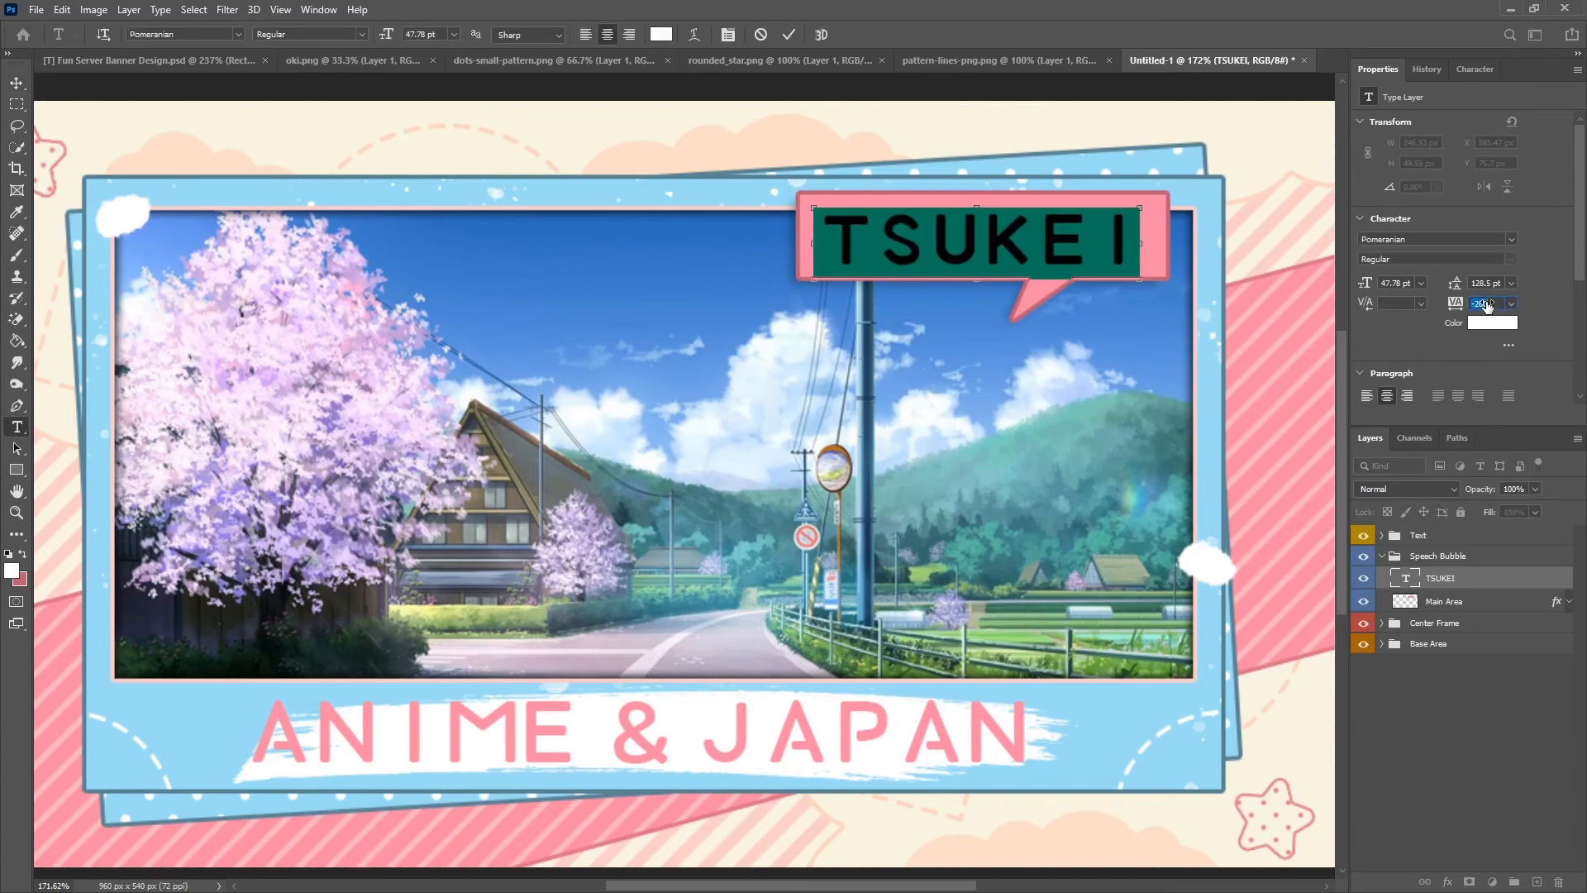
pyautogui.click(899, 235)
pyautogui.moveTo(899, 235); pyautogui.dragTo(814, 240)
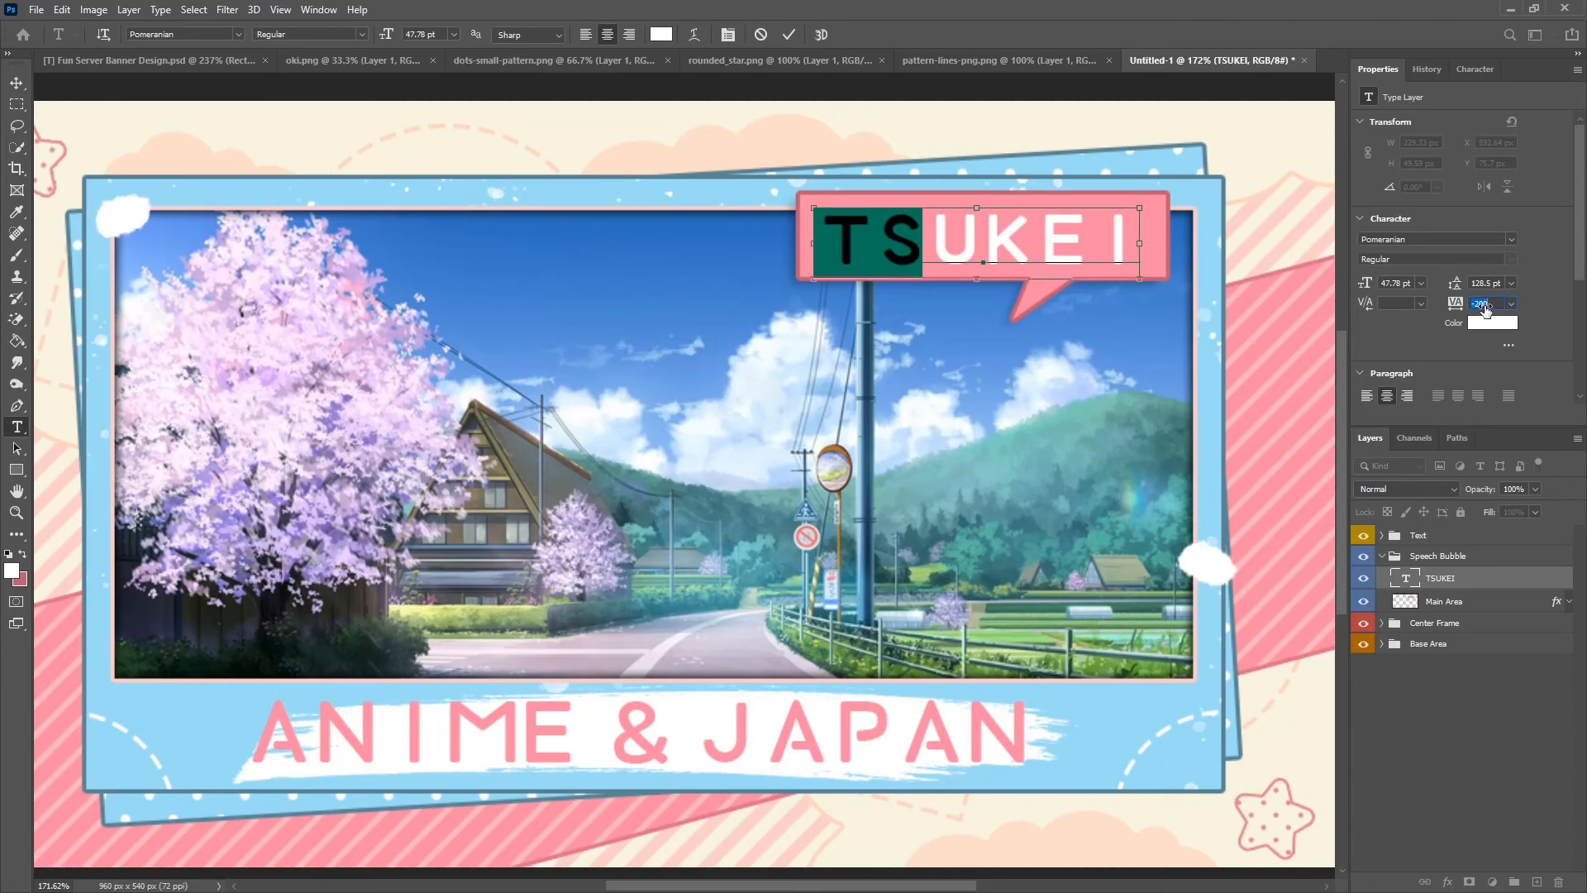
pyautogui.scroll(-5, 1484, 305)
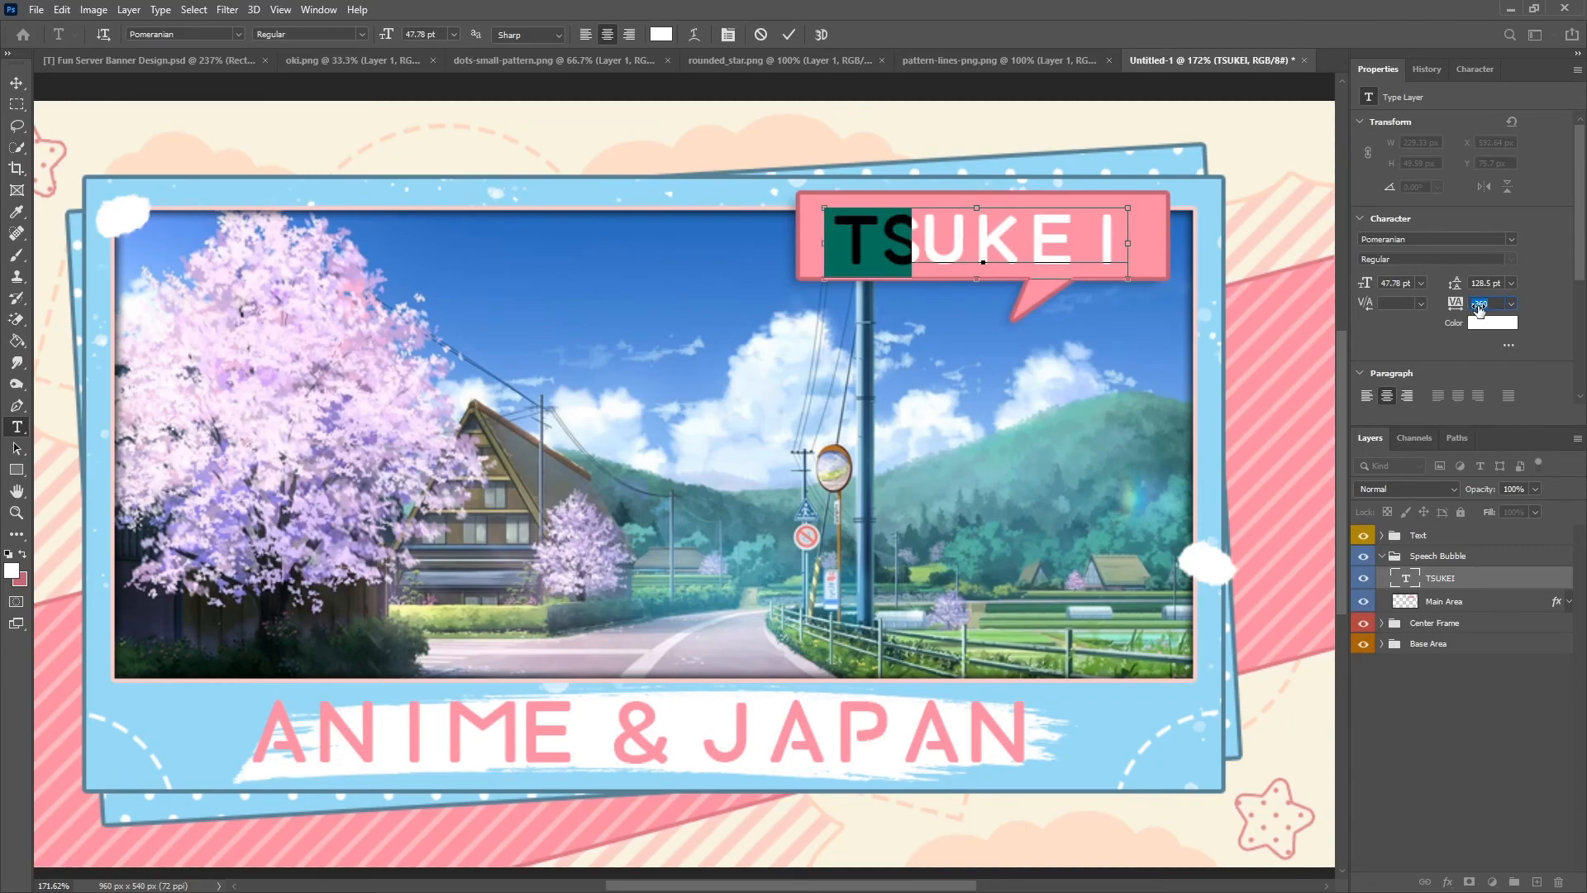
# Loosen the tracking slightly around the letter U in the TSUKEI text.
pyautogui.click(873, 247)
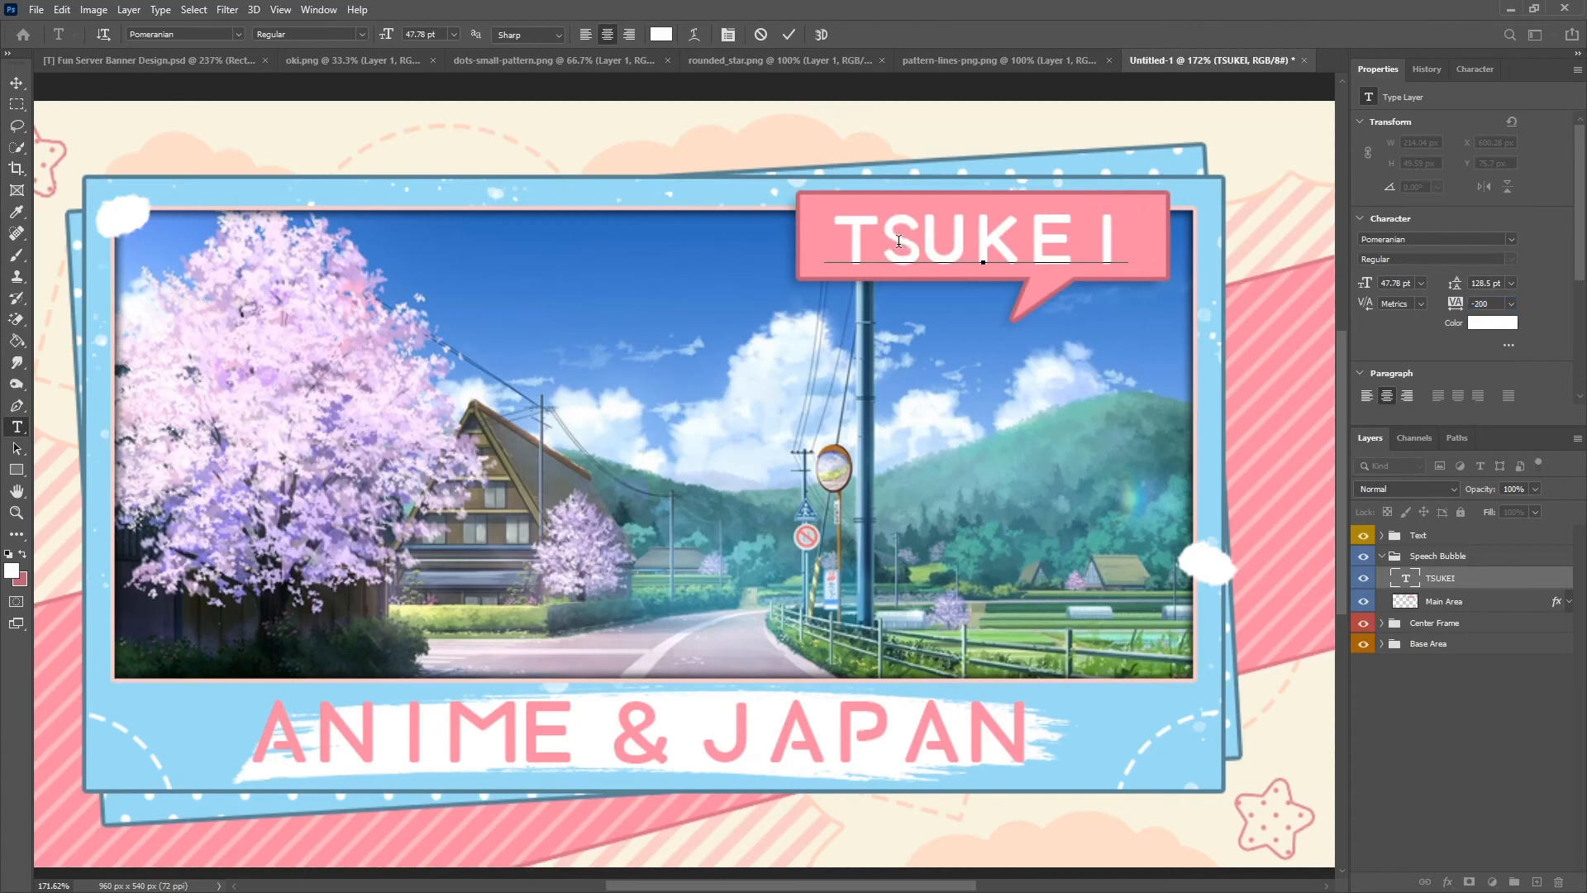
pyautogui.moveTo(911, 241); pyautogui.dragTo(966, 241)
pyautogui.scroll(2, 1483, 306)
# Tighten the tracking of the letters EI at the end of TSUKEI and commit the text edit.
pyautogui.click(1125, 236)
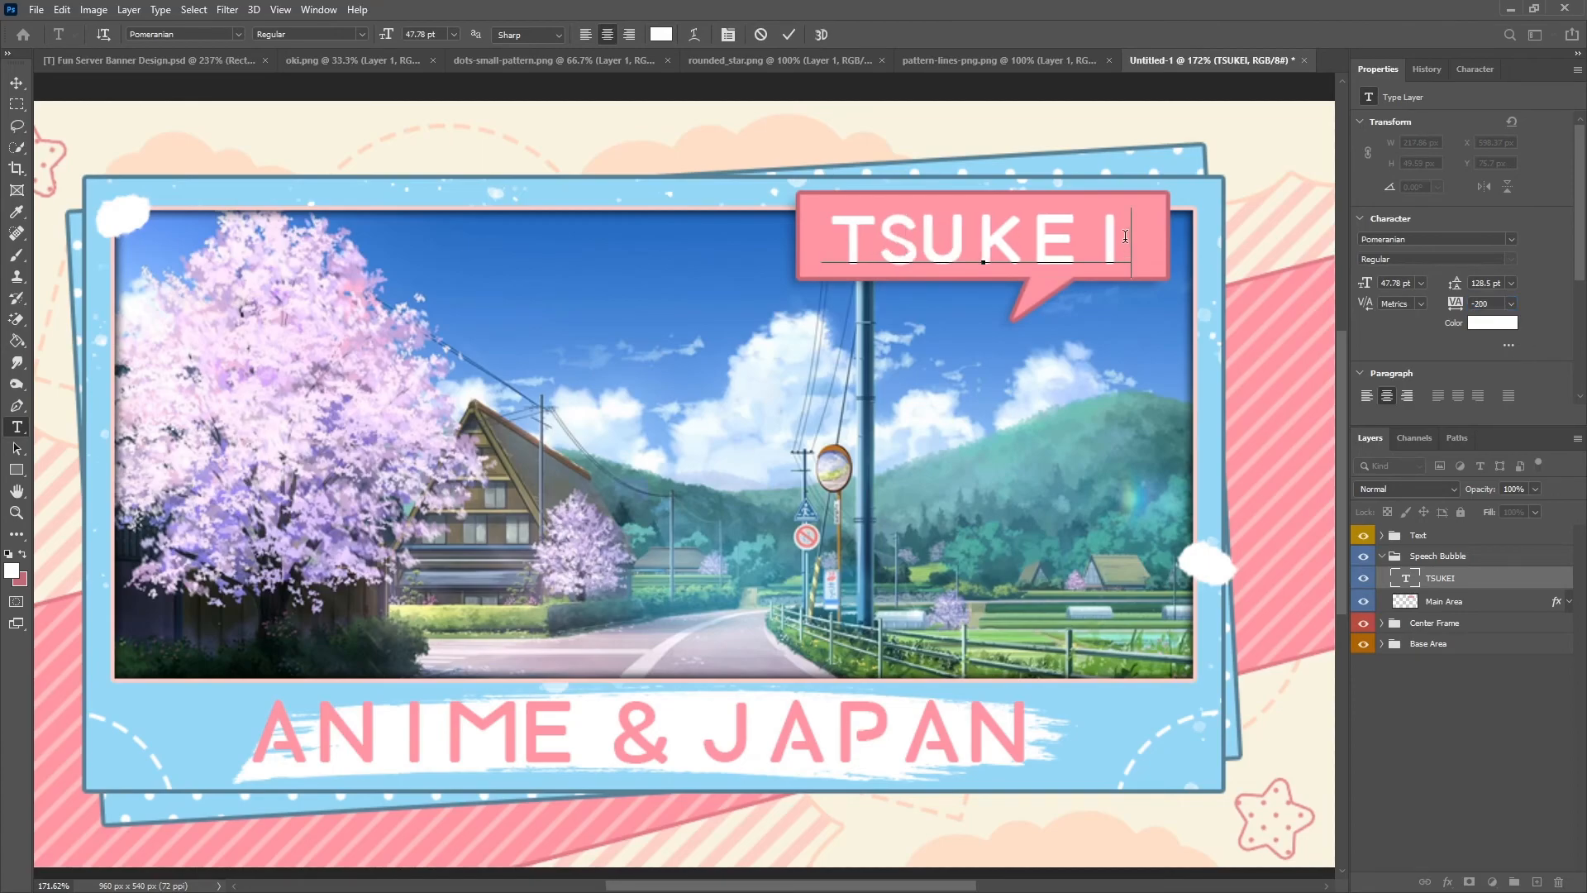
pyautogui.moveTo(1125, 237); pyautogui.dragTo(1029, 240)
pyautogui.scroll(-2, 1484, 306)
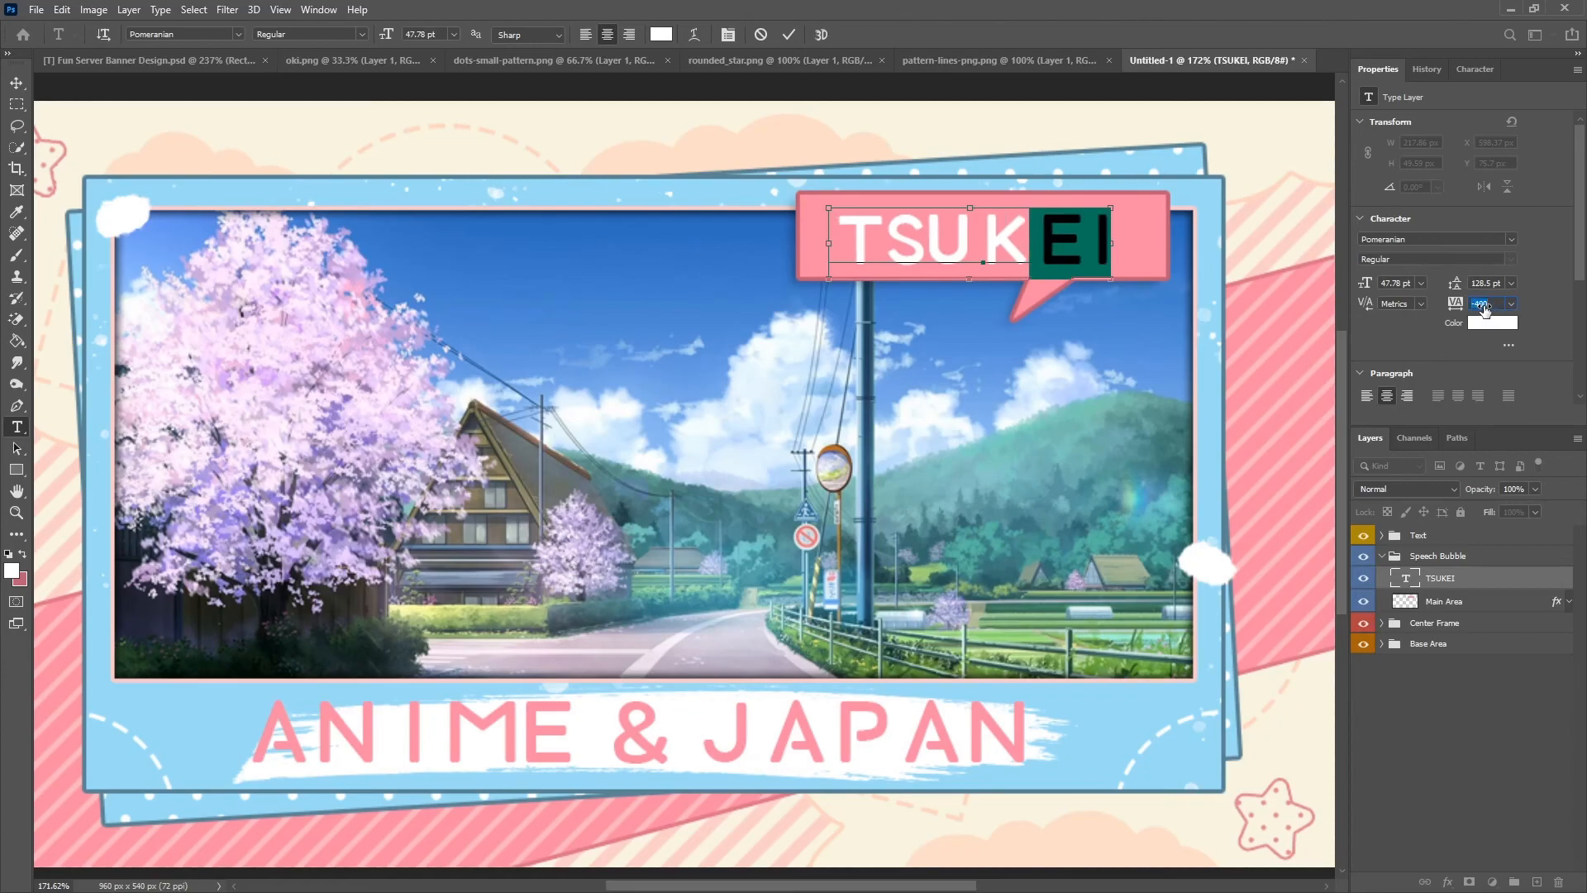
pyautogui.scroll(-1, 1484, 306)
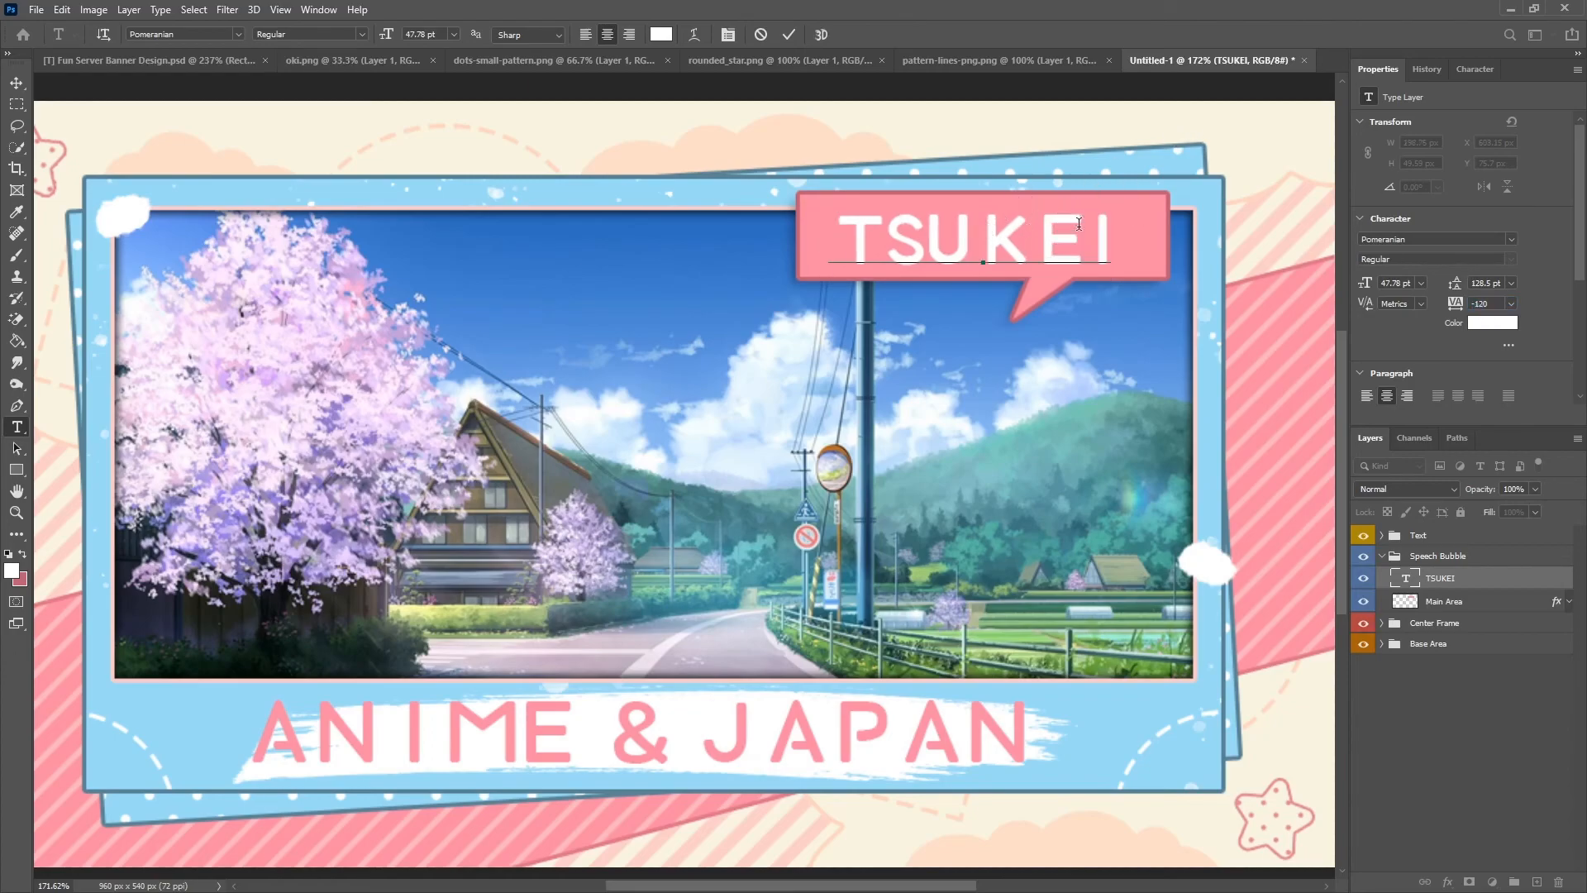
pyautogui.moveTo(1075, 240); pyautogui.dragTo(990, 231)
pyautogui.press('ctrl')
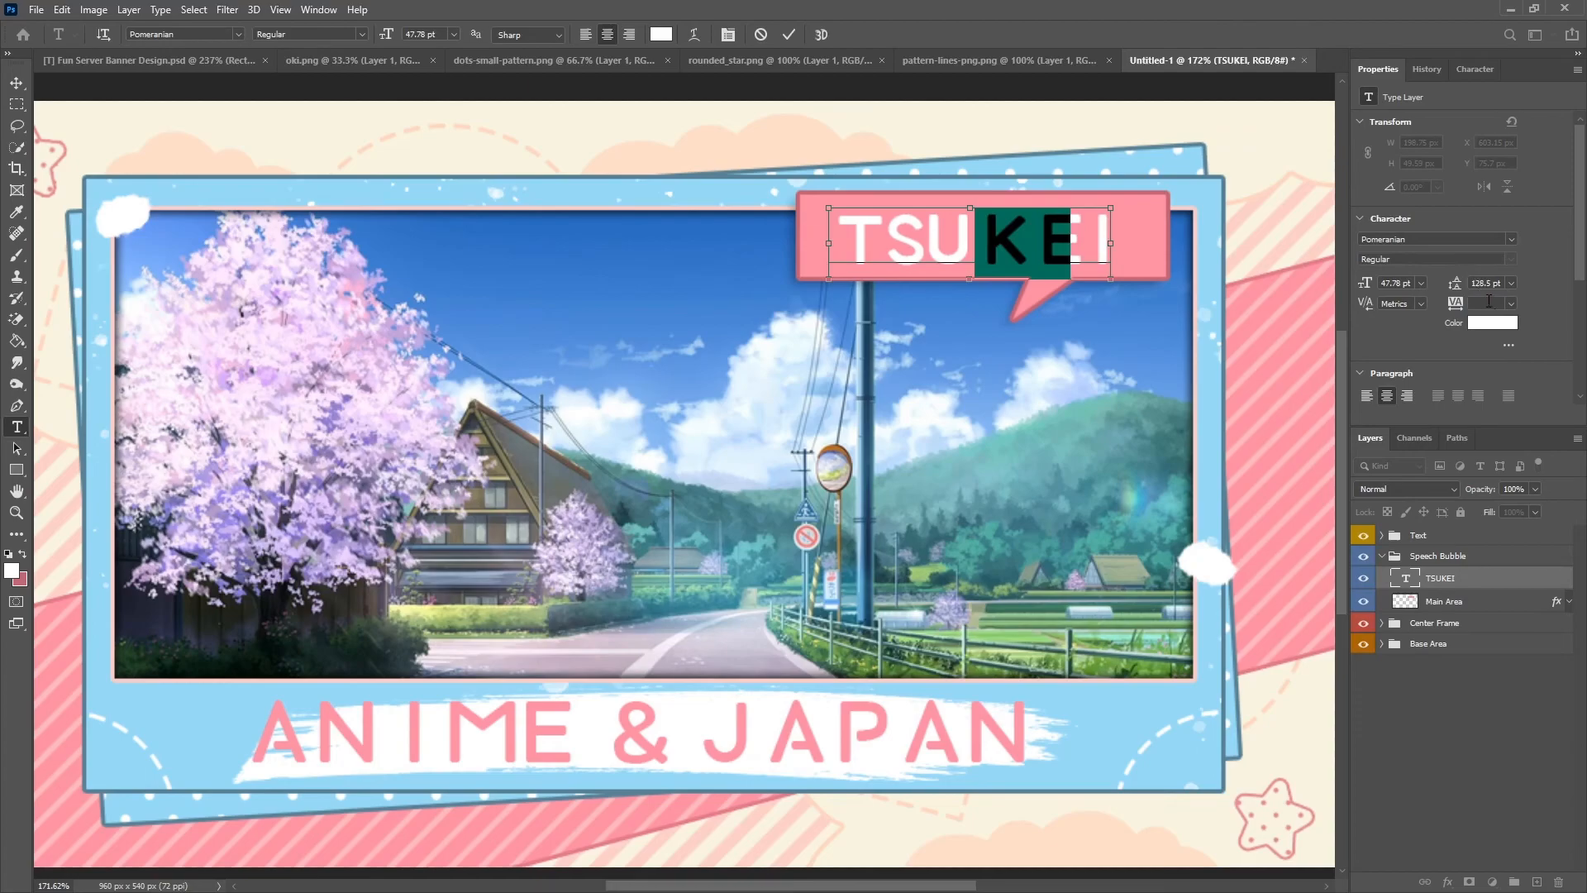
pyautogui.hotkey('shift', 'Left')
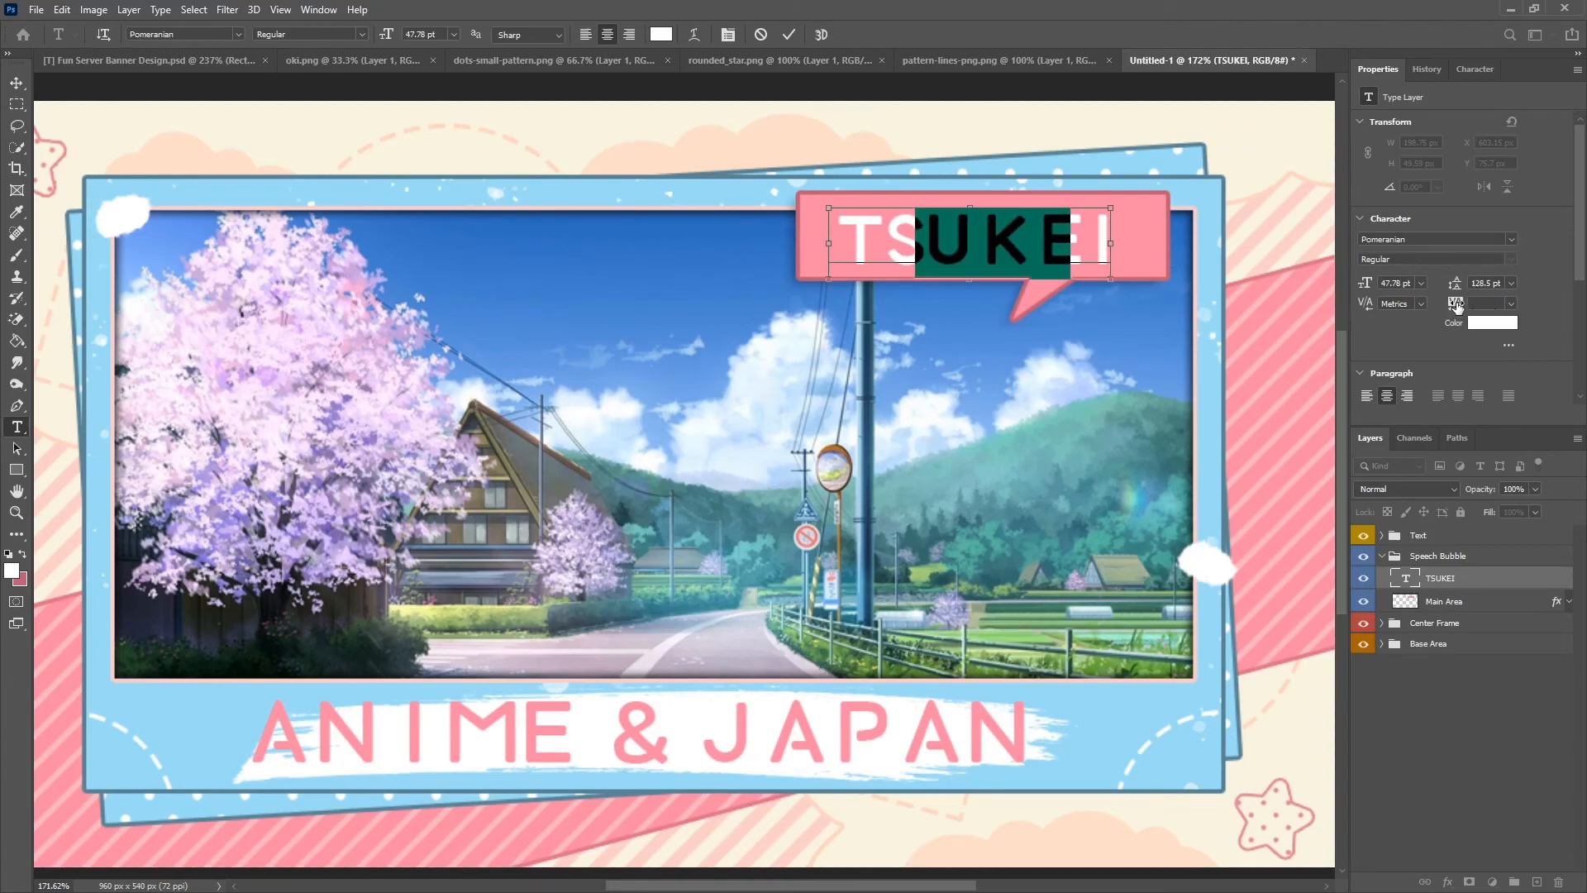
pyautogui.click(1097, 224)
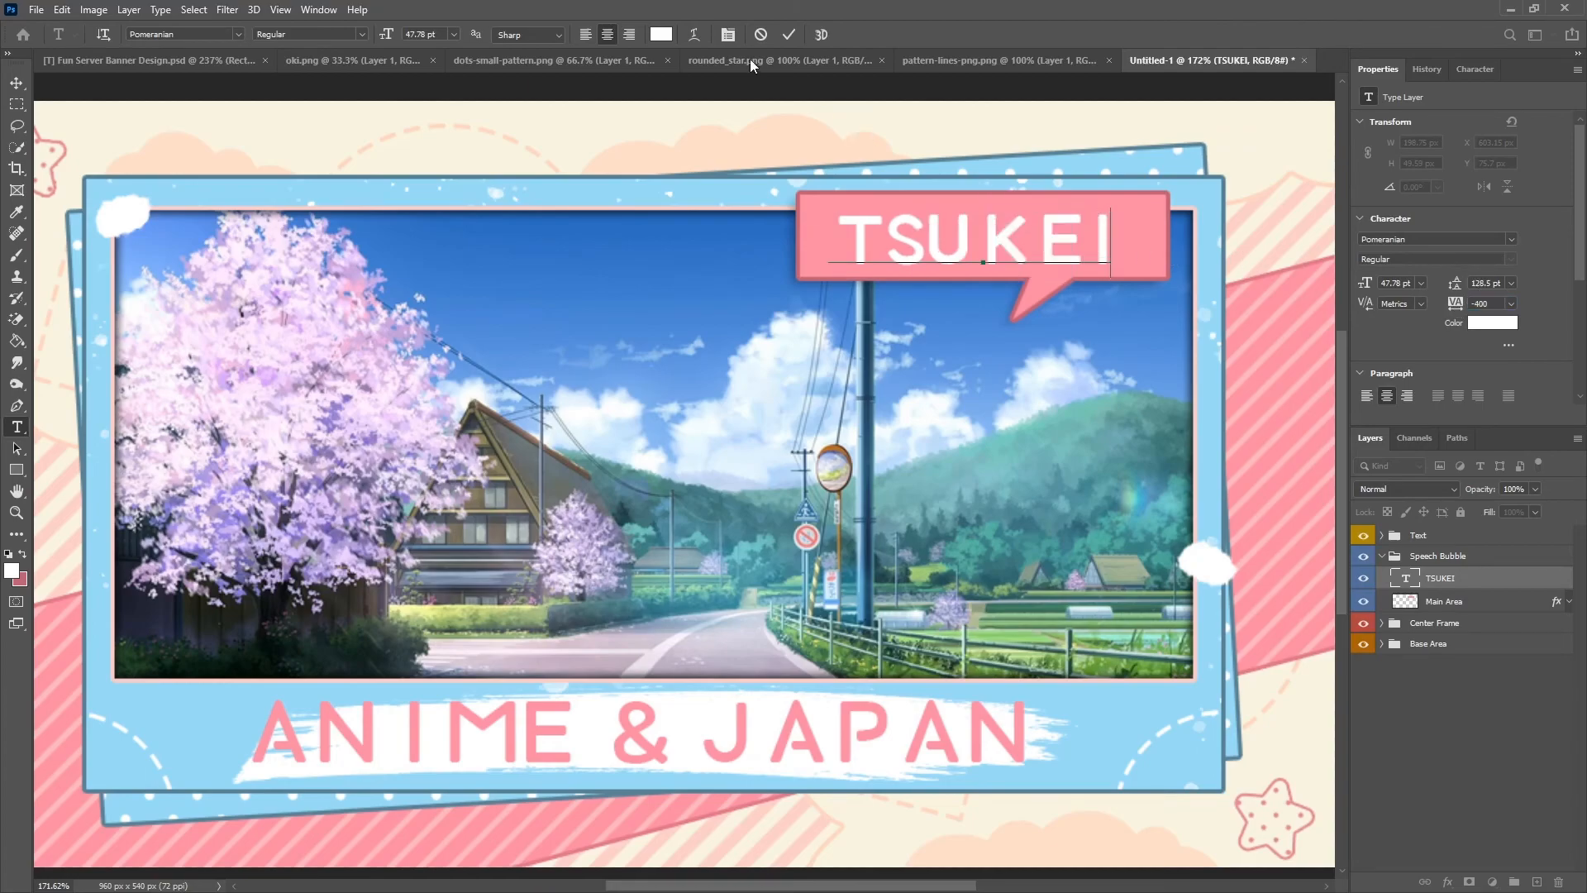
pyautogui.click(789, 38)
# Enlarge the TSUKEI text proportionally to about 220 px wide within the speech bubble.
pyautogui.hotkey('ctrl', '0')
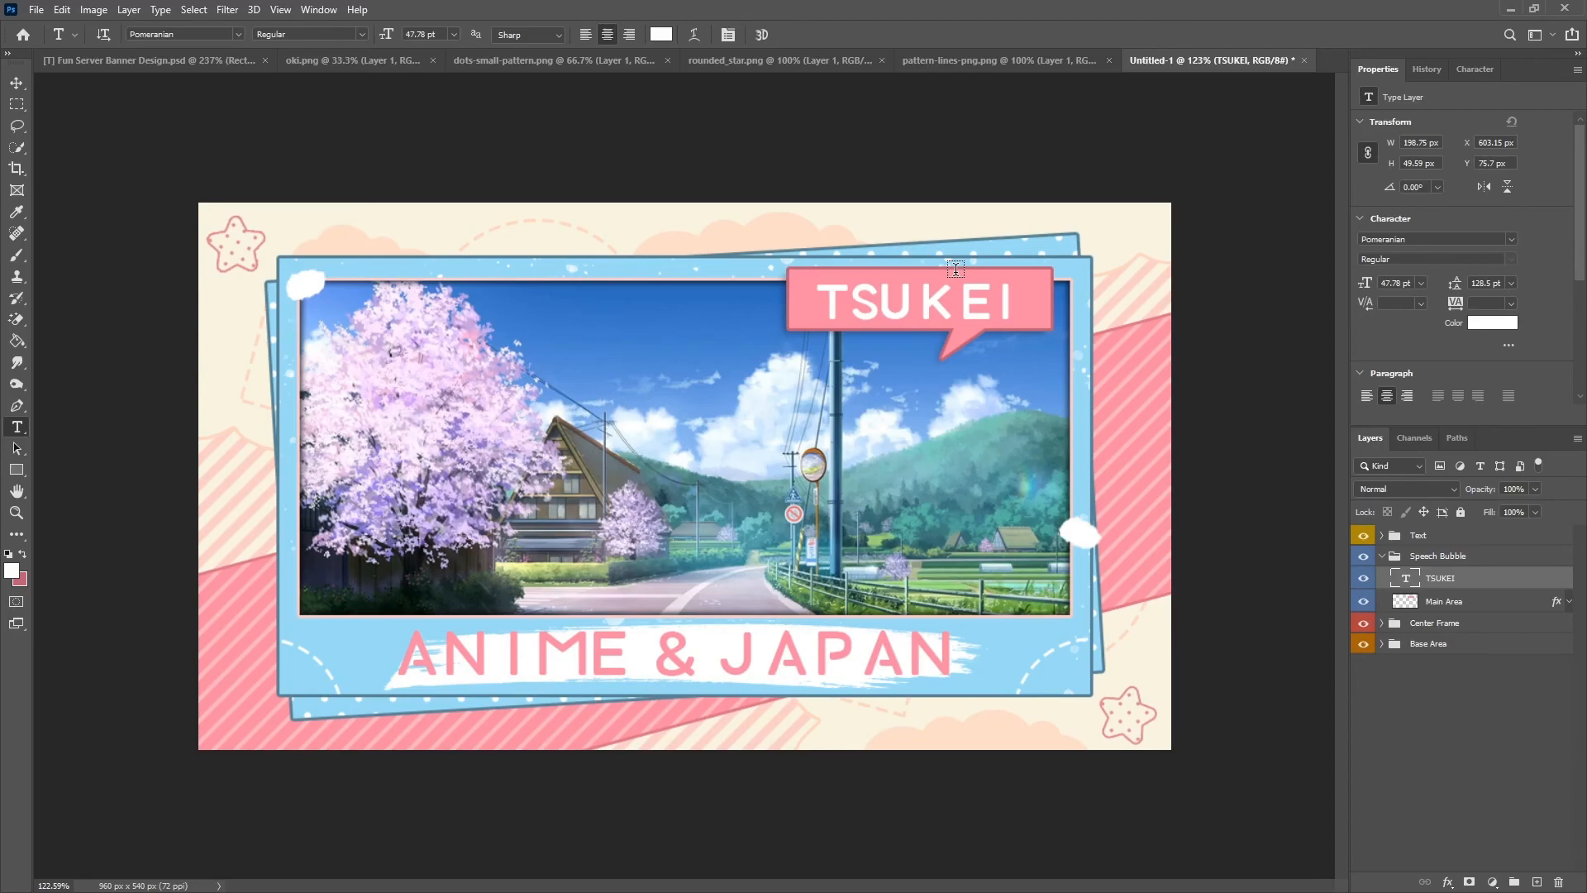
pyautogui.hotkey('ctrl', 't')
pyautogui.moveTo(1010, 277); pyautogui.dragTo(1028, 276)
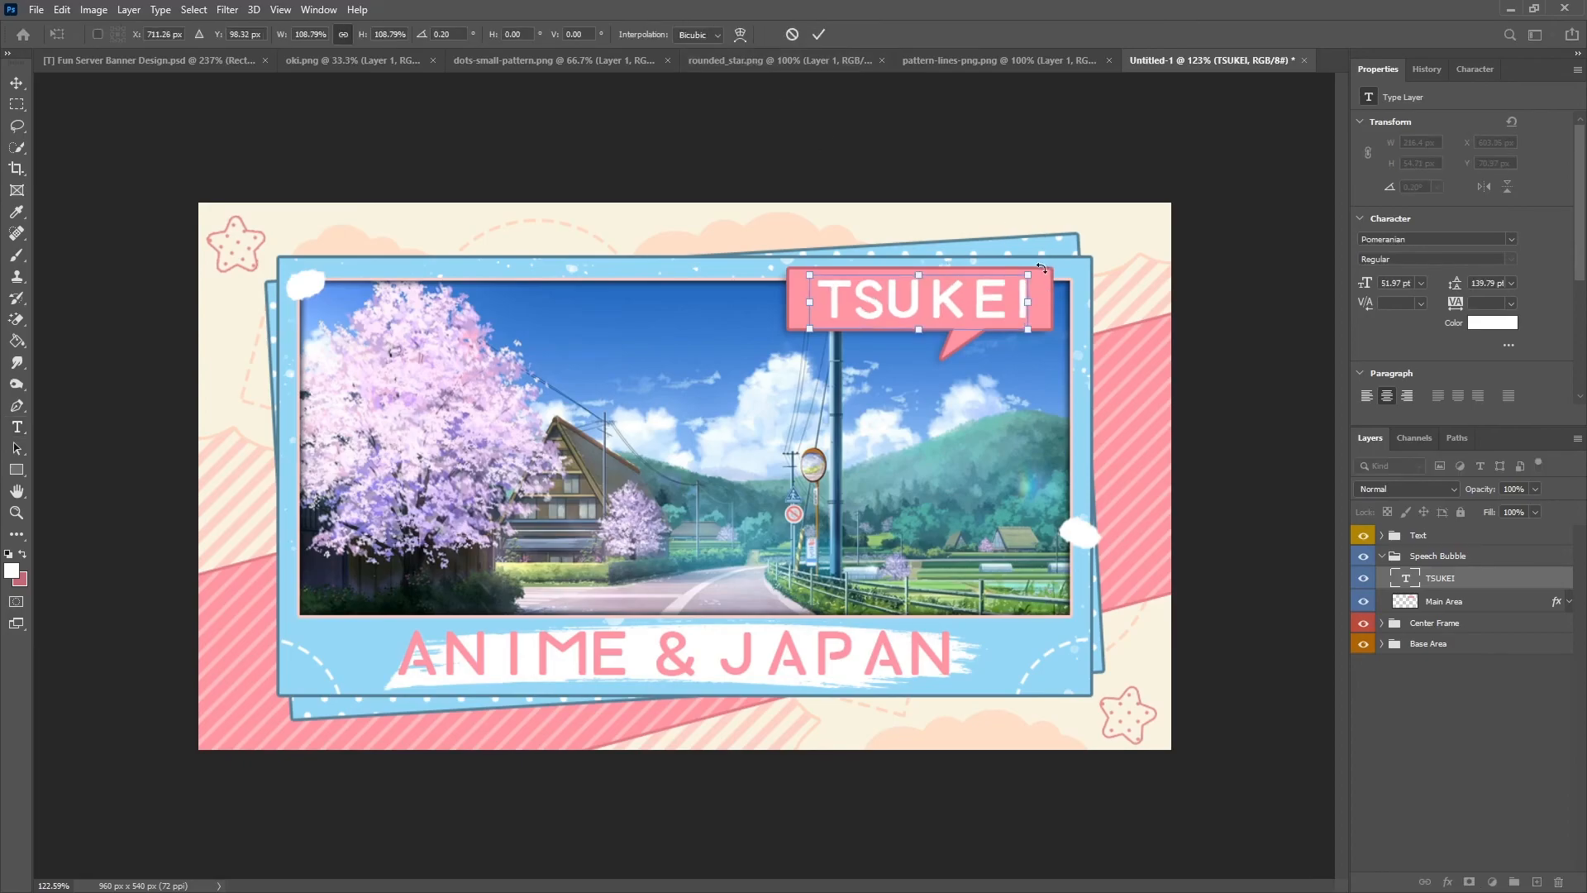
pyautogui.moveTo(1030, 275); pyautogui.dragTo(1033, 273)
pyautogui.click(818, 34)
# Center the TSUKEI text in the speech bubble at about X 598 px, Y 70 px.
pyautogui.press('v')
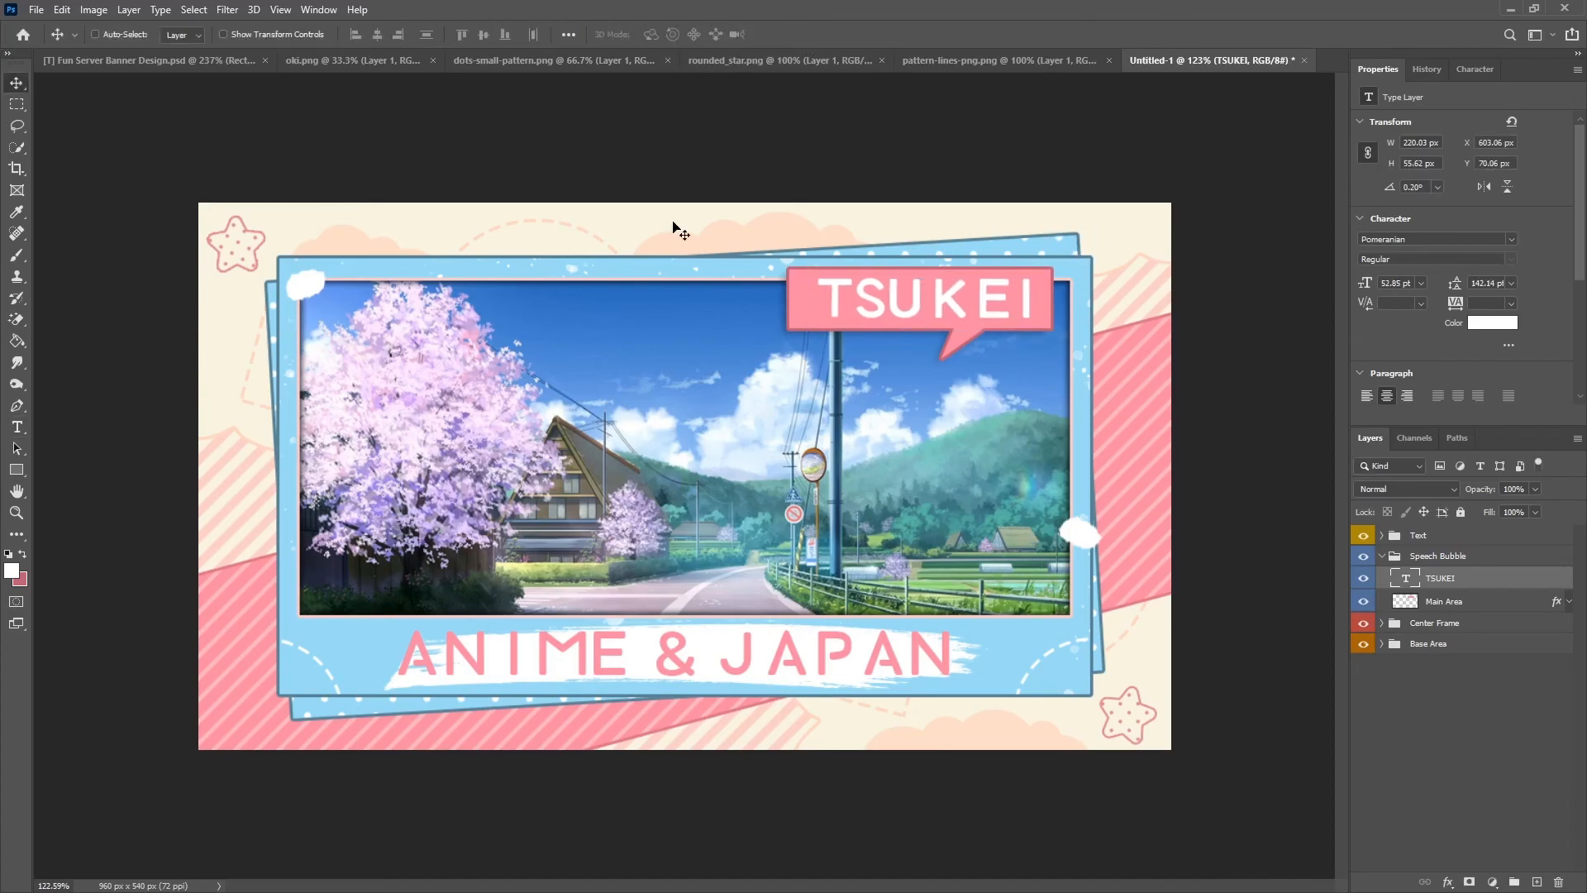
pyautogui.moveTo(914, 291); pyautogui.dragTo(939, 302)
pyautogui.press('Left')
pyautogui.press('Up')
pyautogui.press('Up')
pyautogui.press('Up')
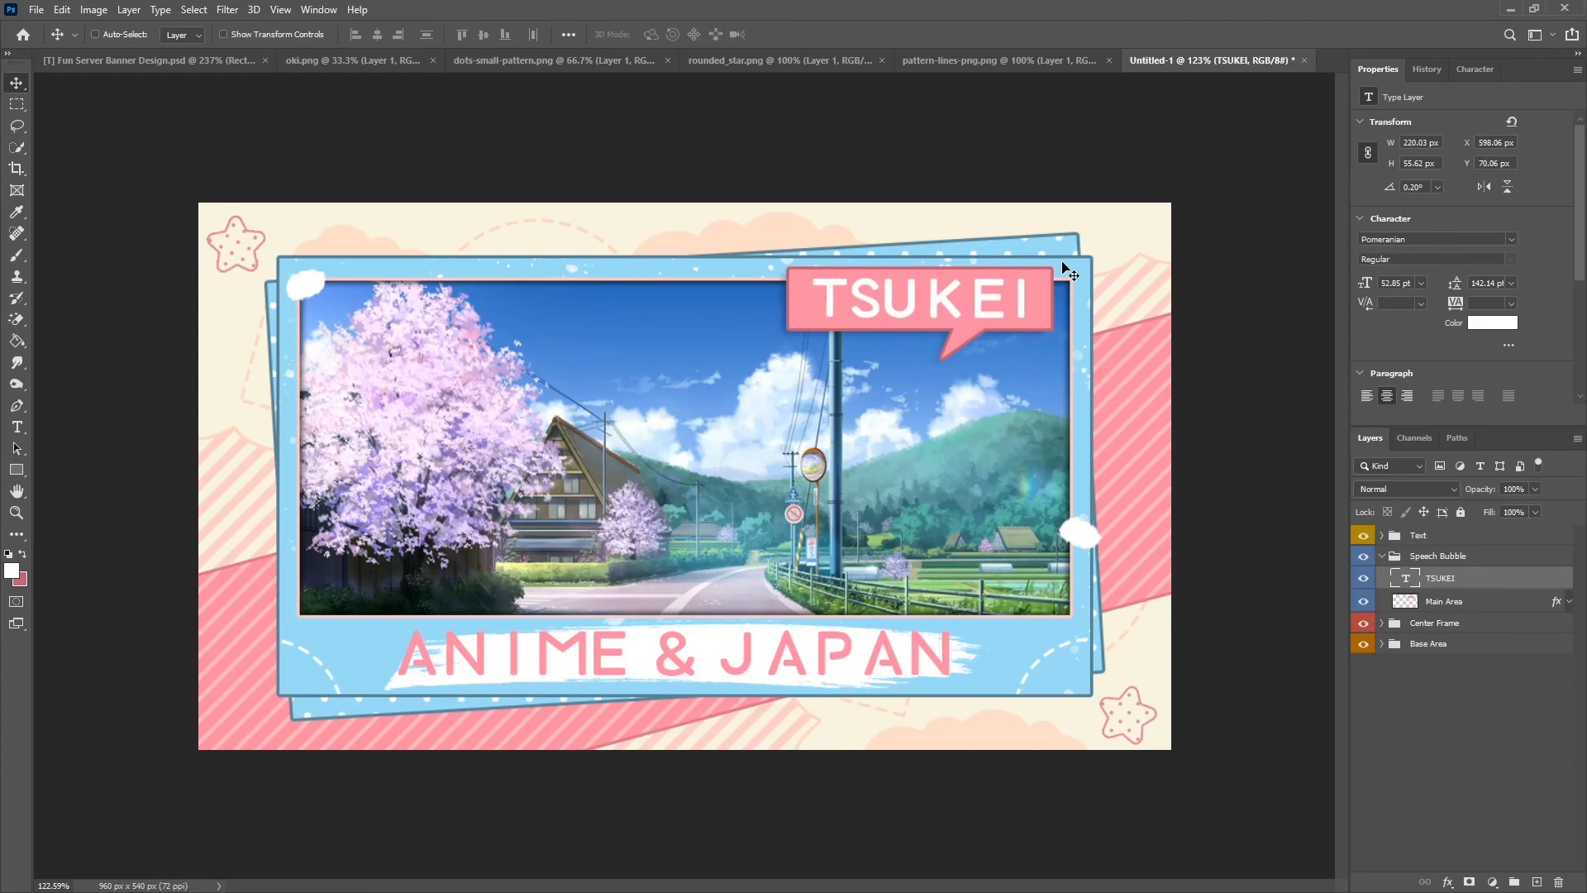
# Duplicate the Main Area layer, then rename the original as Backup and hide it.
pyautogui.click(1438, 558)
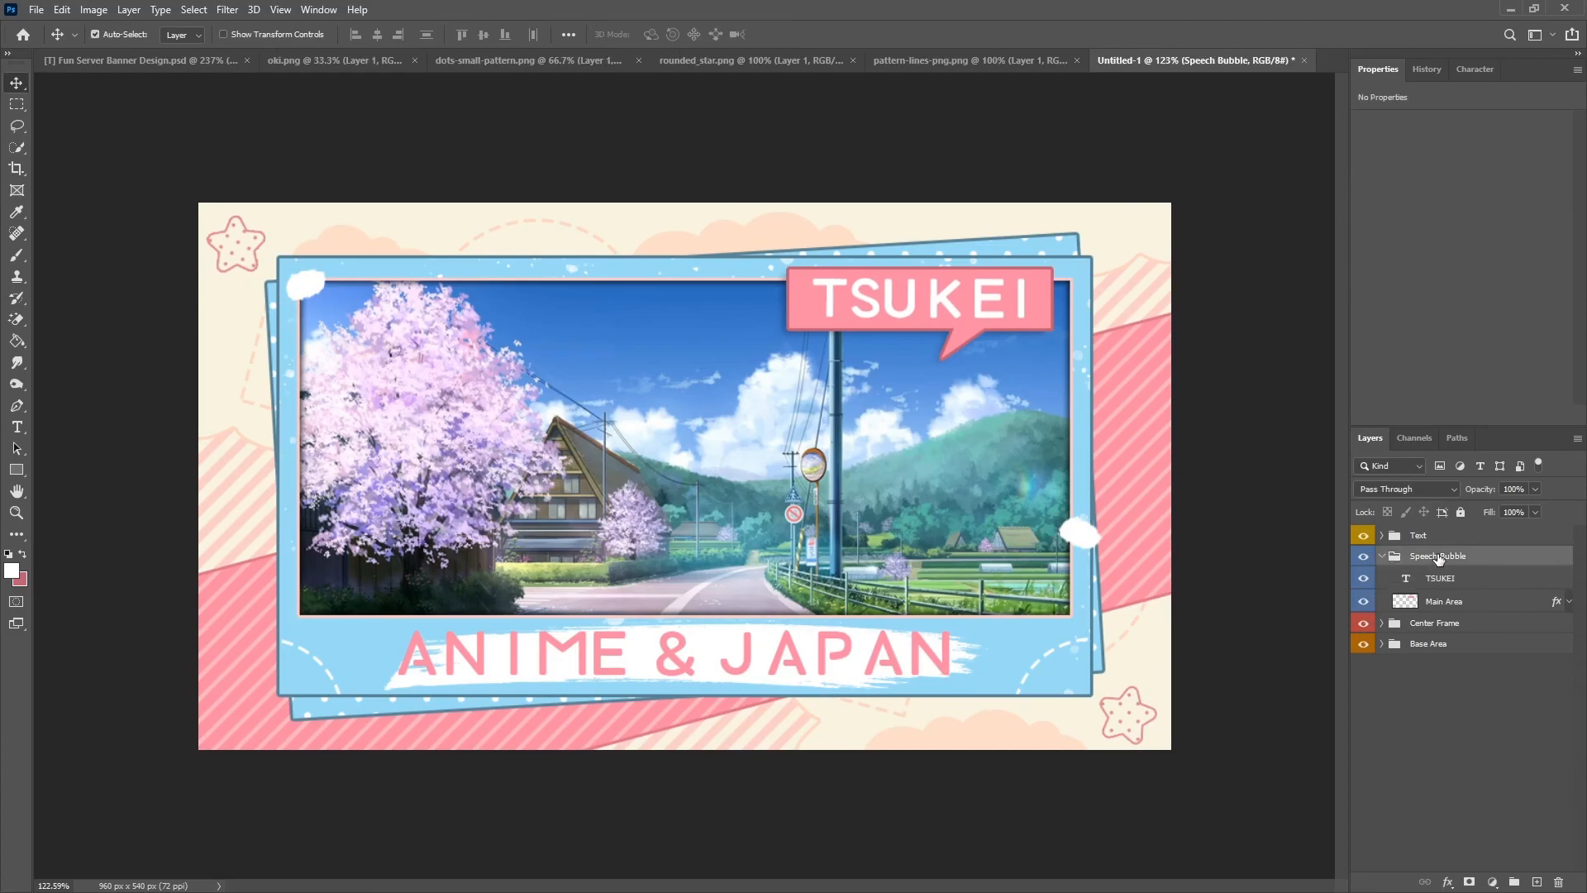
pyautogui.click(1445, 604)
pyautogui.hotkey('ctrl', 'j')
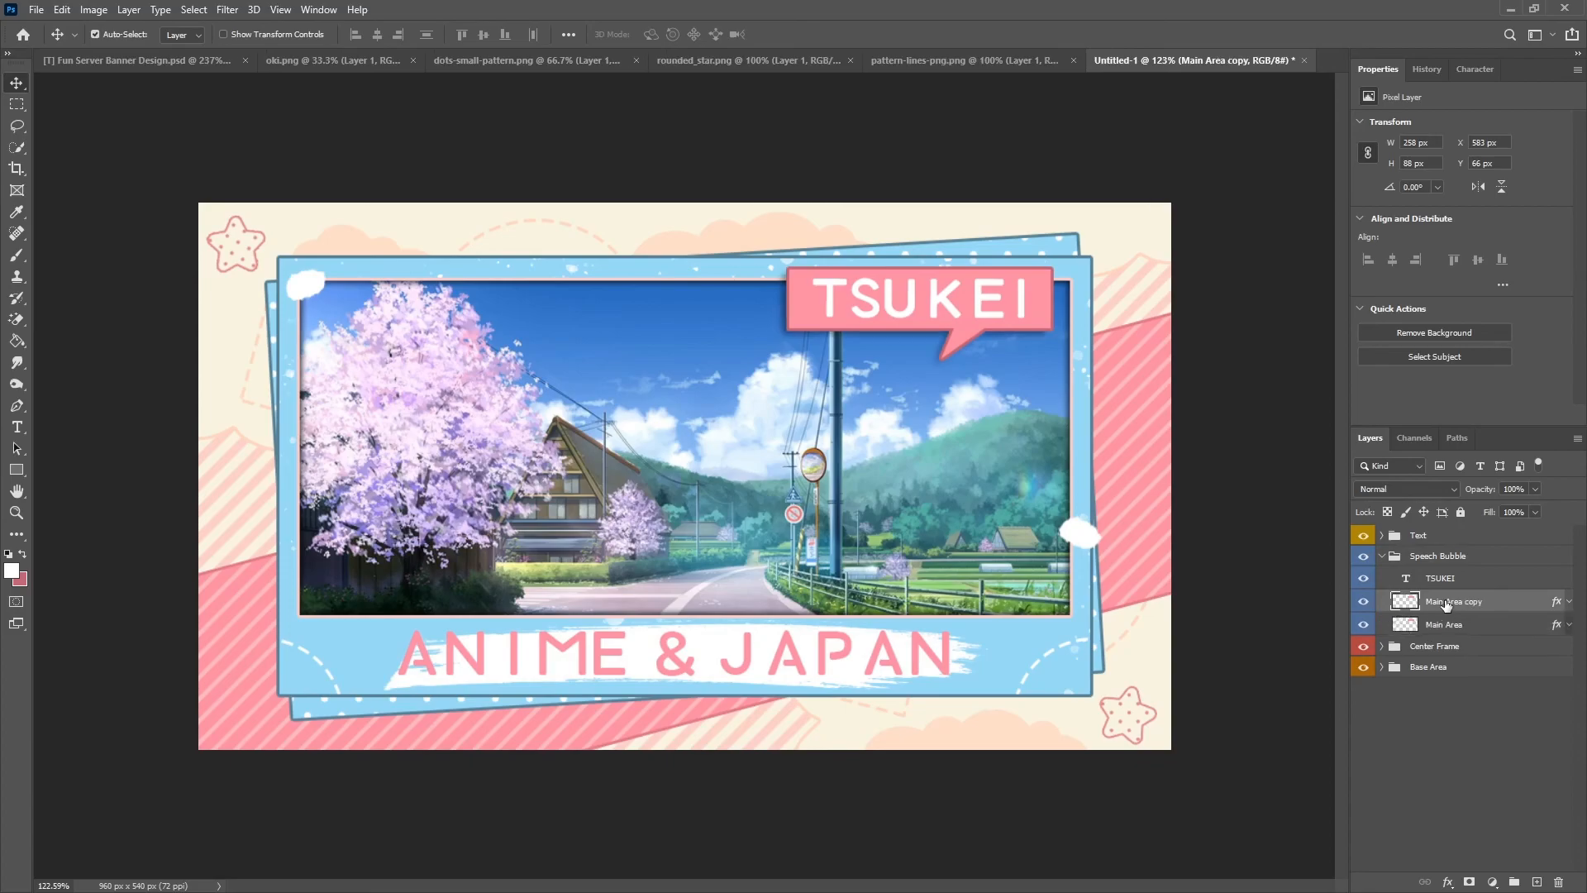
pyautogui.doubleClick(1448, 625)
pyautogui.write('Backup')
pyautogui.press('Return')
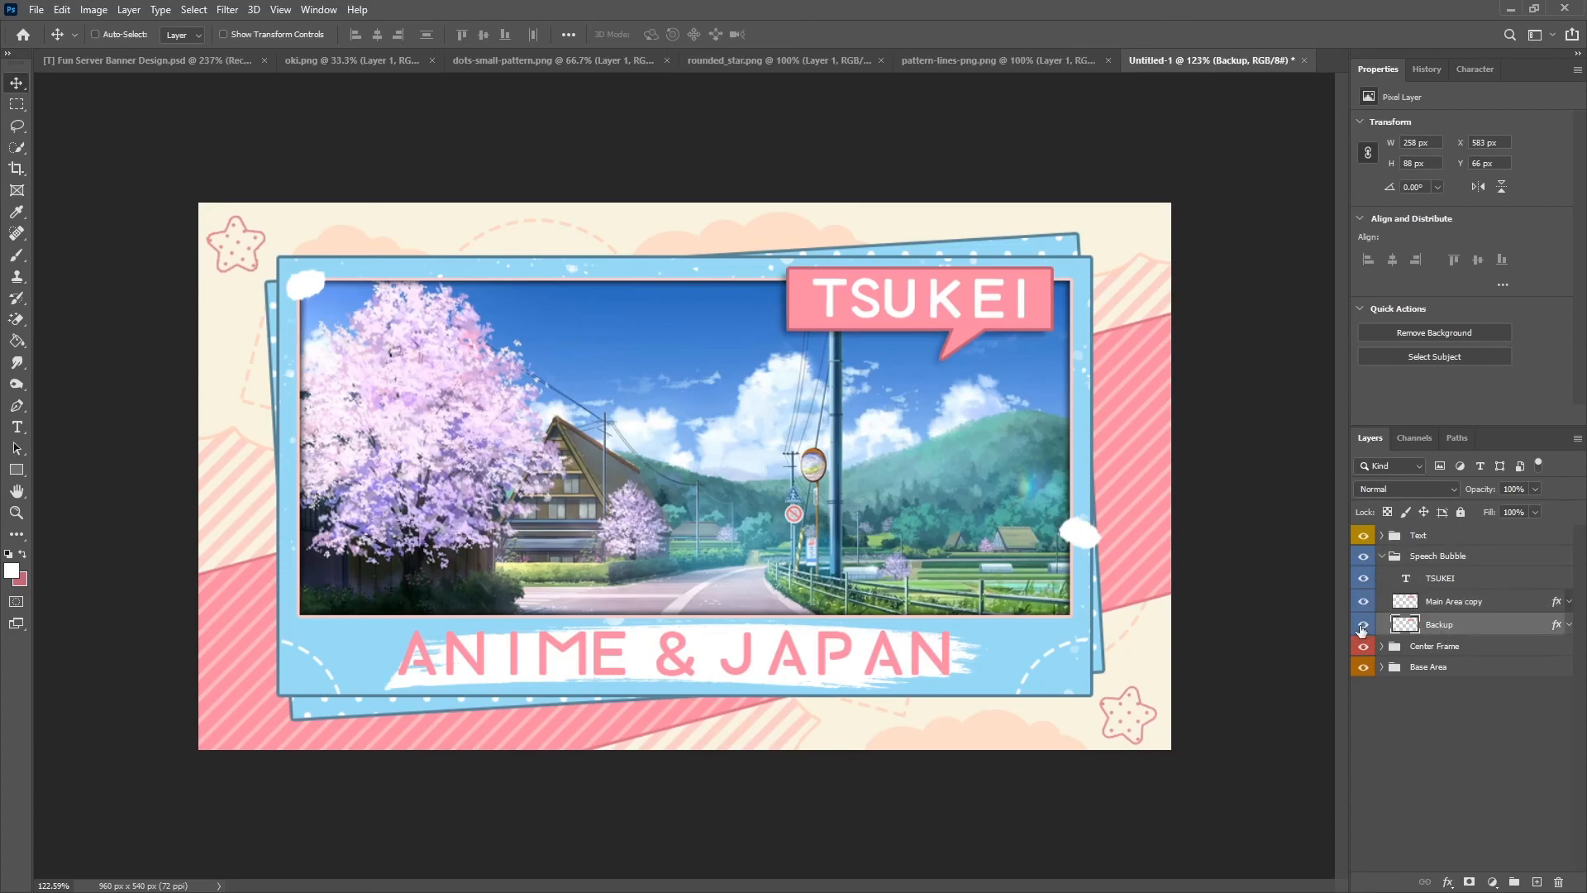
pyautogui.click(1363, 624)
# Rotate the bubble copy and TSUKEI text together by about 11.26°, place them over the frame's upper-right corner, and collapse the Speech Bubble group.
pyautogui.click(1455, 601)
pyautogui.keyDown('shift'); pyautogui.click(1455, 578); pyautogui.keyUp('shift')
pyautogui.hotkey('ctrl', 't')
pyautogui.moveTo(1093, 239); pyautogui.dragTo(1104, 275)
pyautogui.moveTo(984, 315); pyautogui.dragTo(1053, 296)
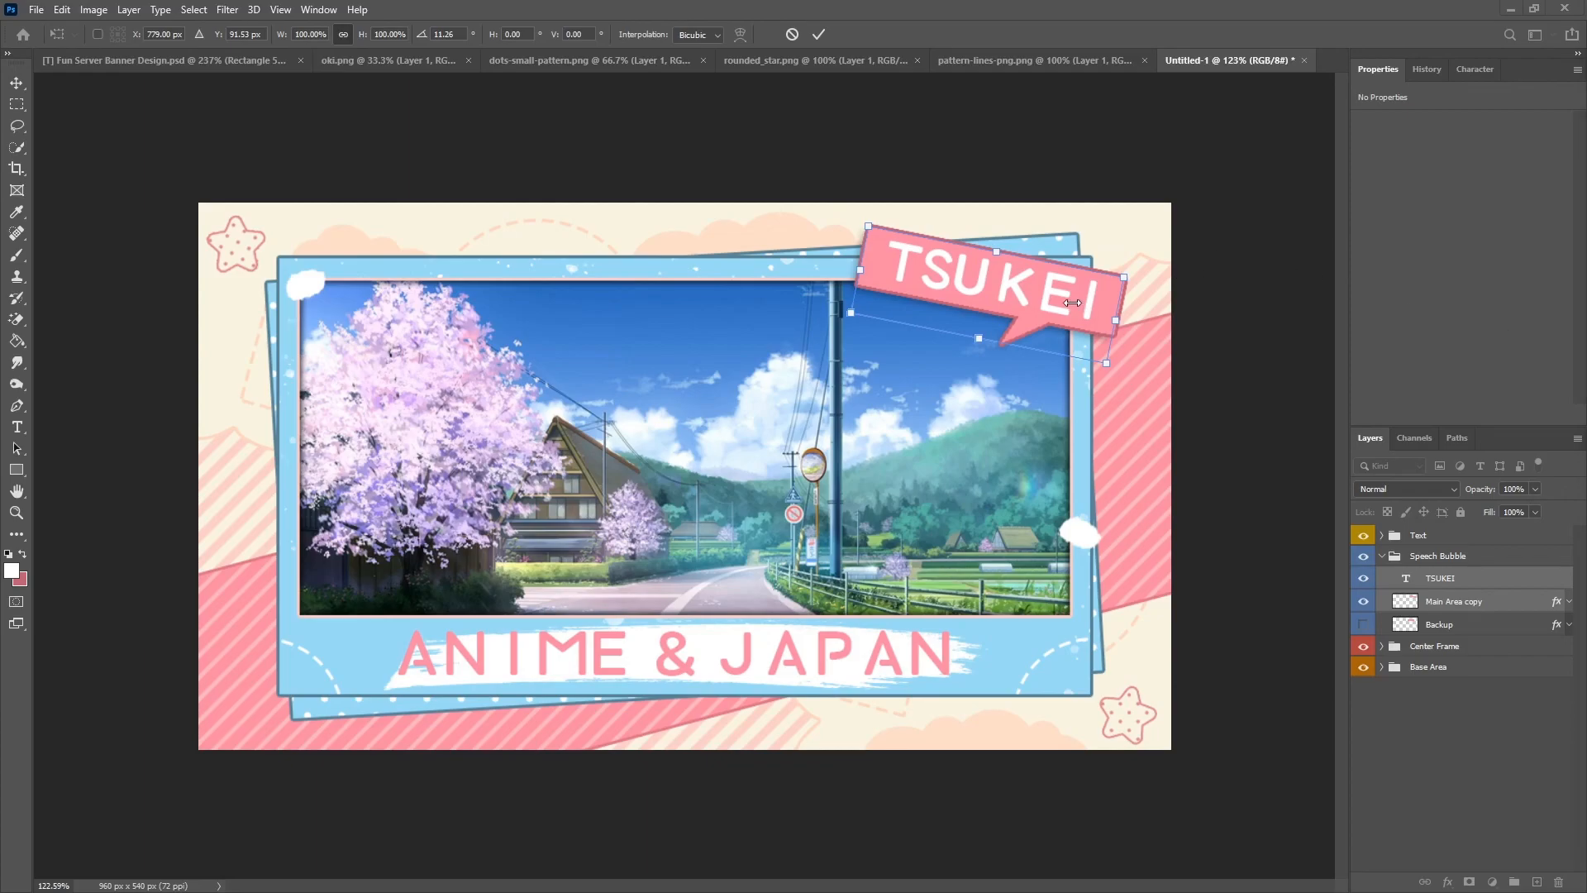
pyautogui.moveTo(1062, 297); pyautogui.dragTo(1049, 310)
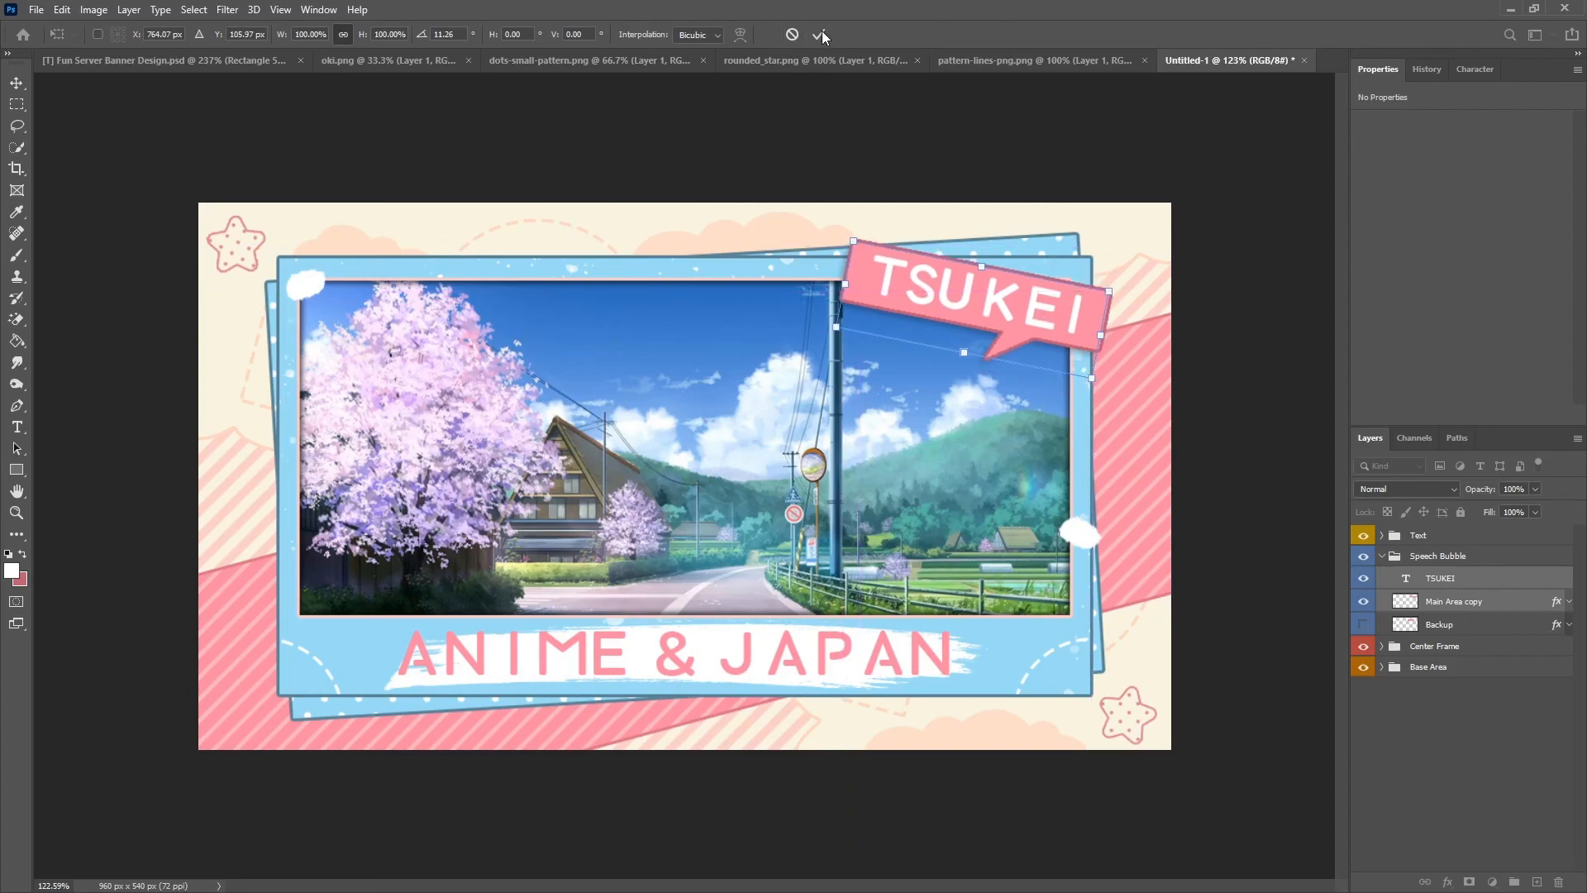
pyautogui.click(819, 35)
pyautogui.click(1513, 683)
pyautogui.click(1381, 557)
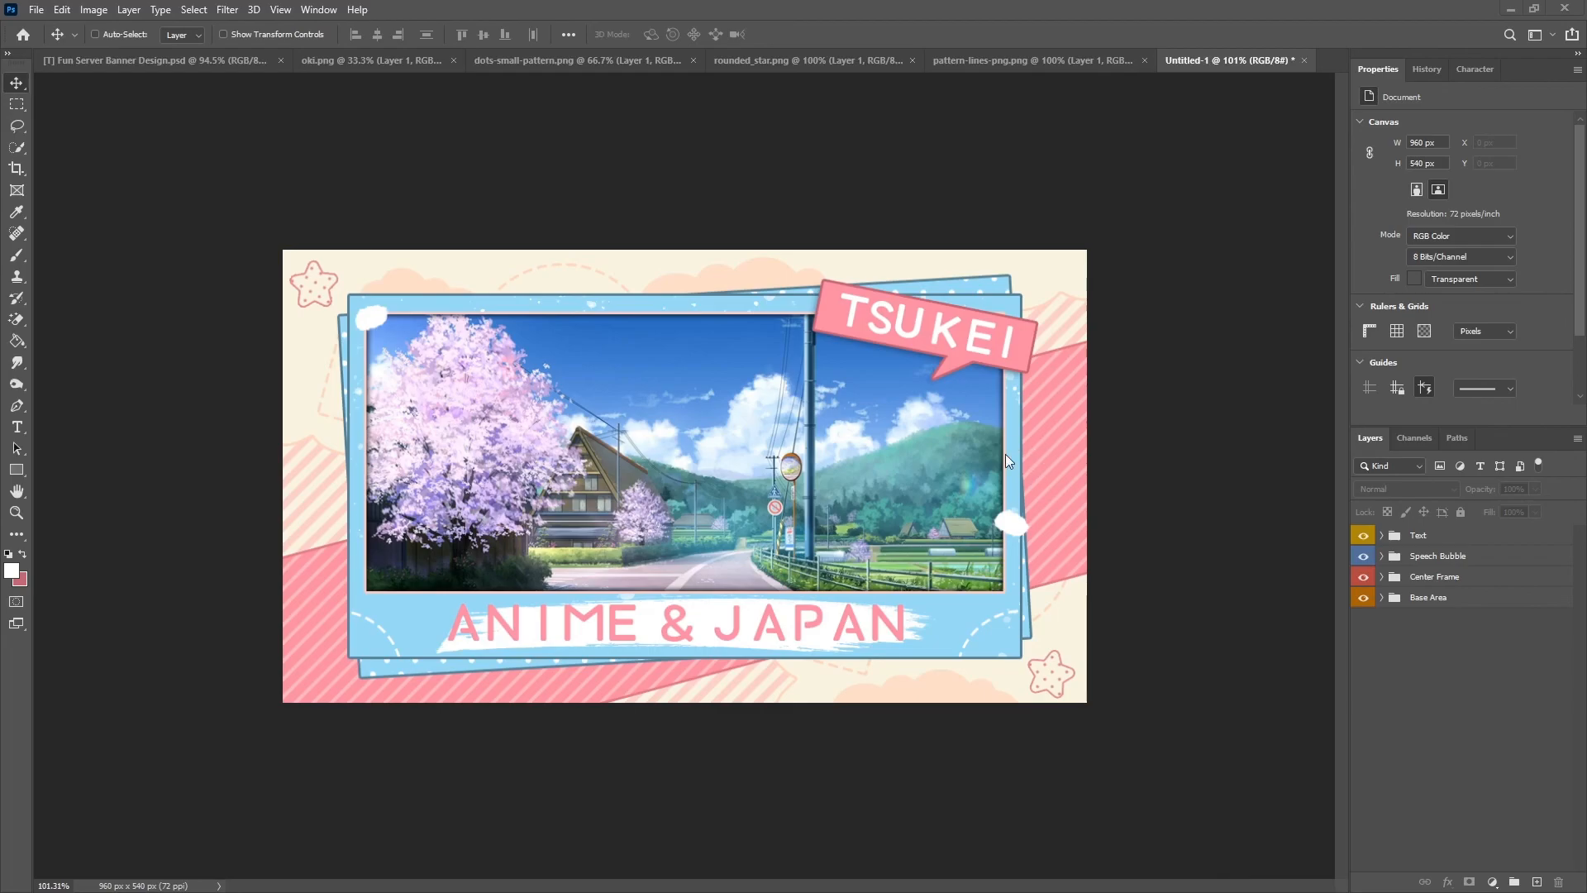
# Compare the banner with the reference design in Fun Server Banner Design.psd.
pyautogui.click(142, 60)
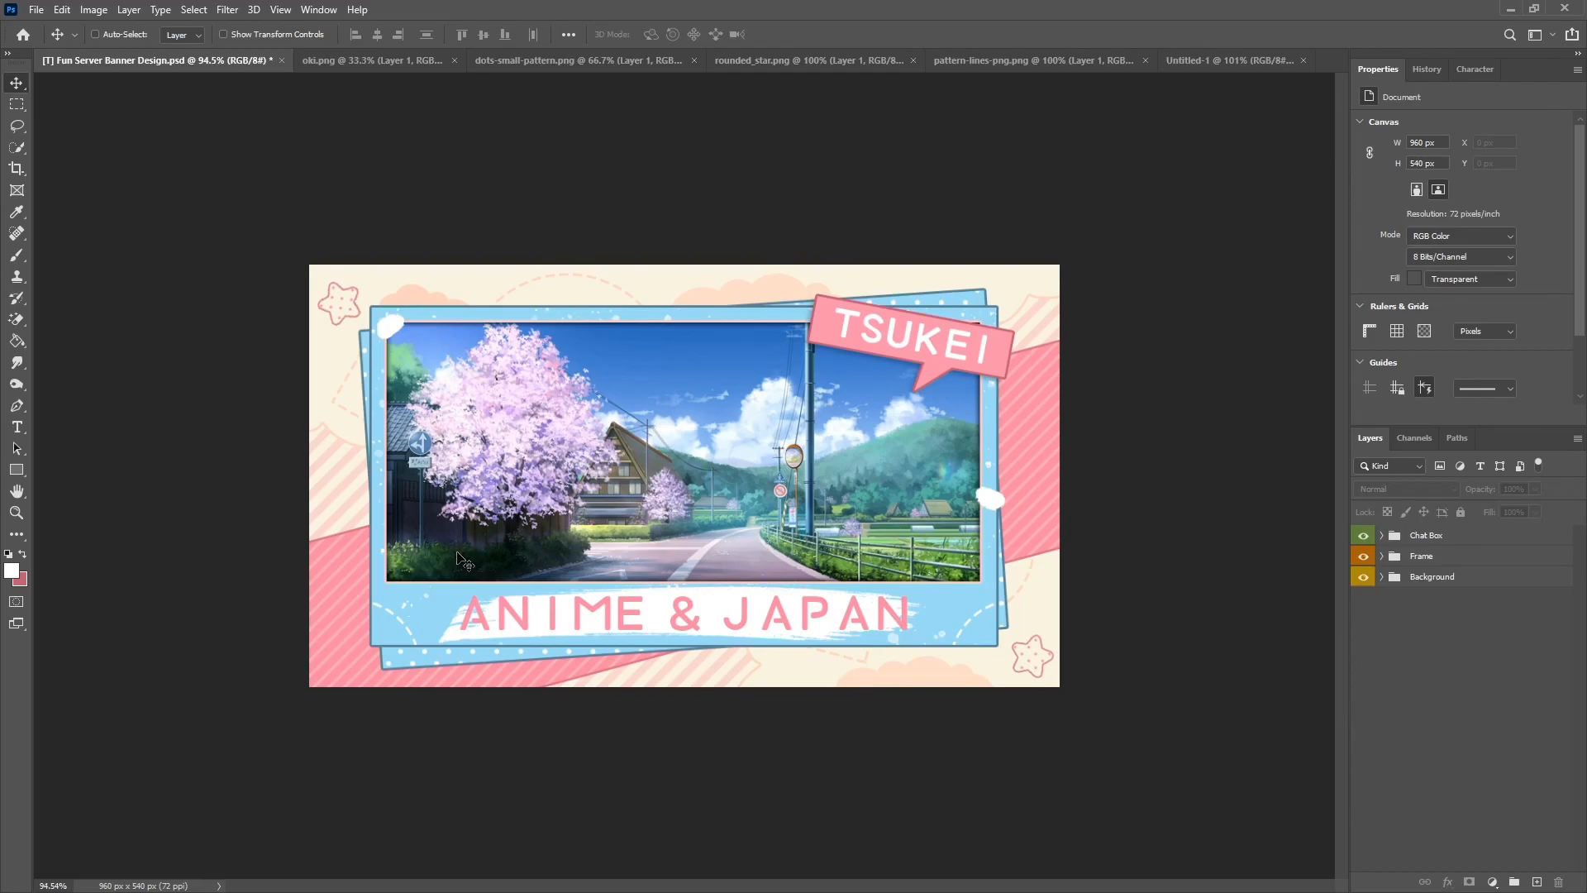
pyautogui.click(1230, 60)
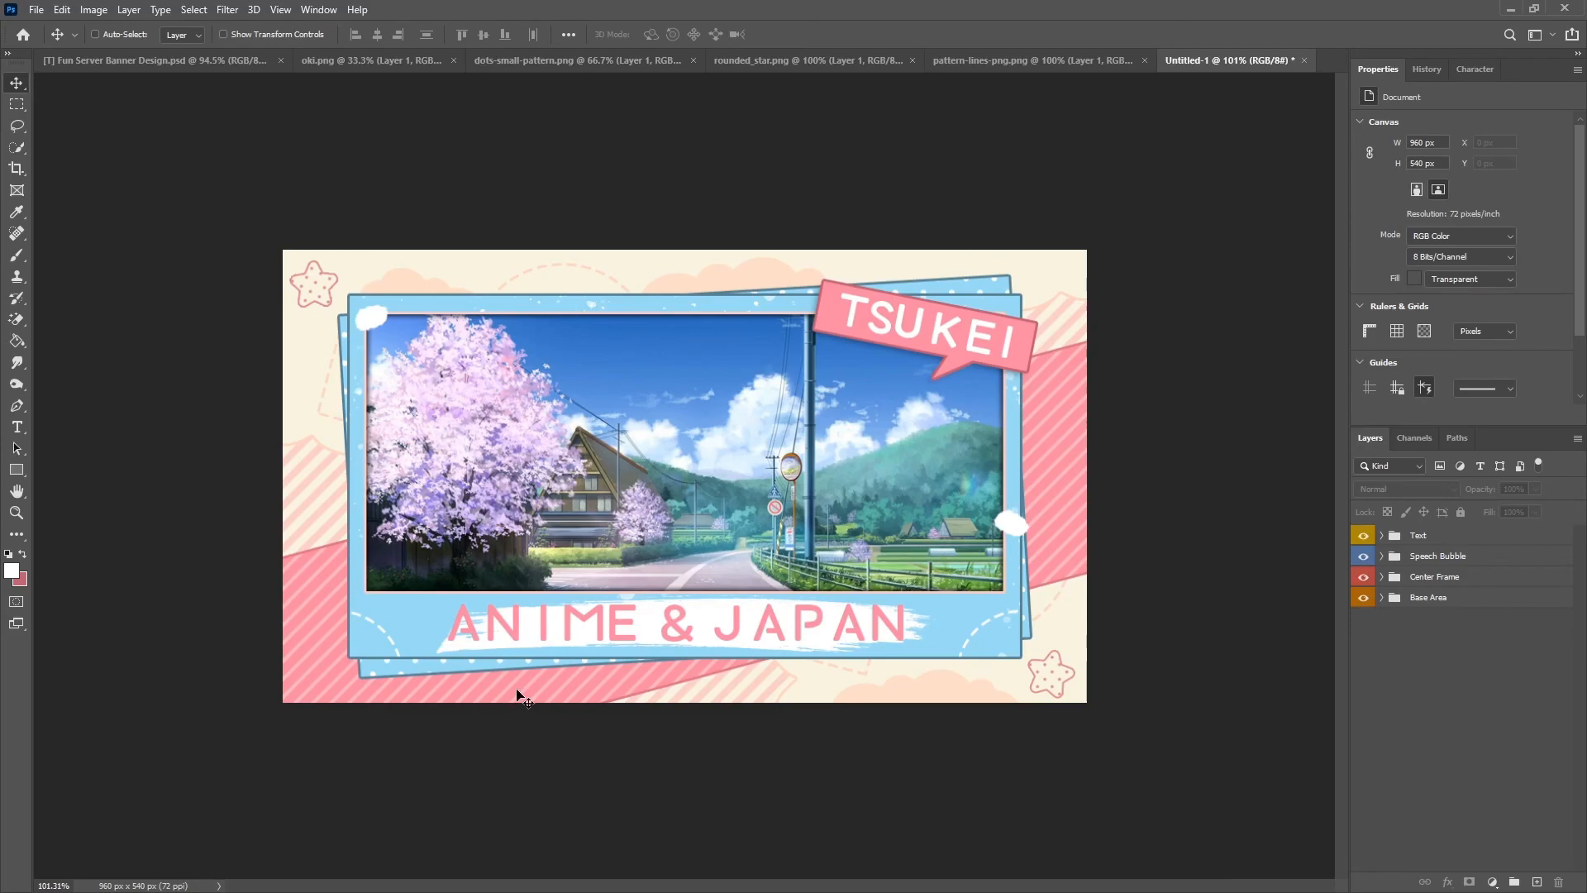
# Inspect the layers inside the Base Area group and its Pink Ribbon subgroup, then collapse Base Area again.
pyautogui.click(1382, 577)
pyautogui.click(1382, 578)
pyautogui.click(1382, 598)
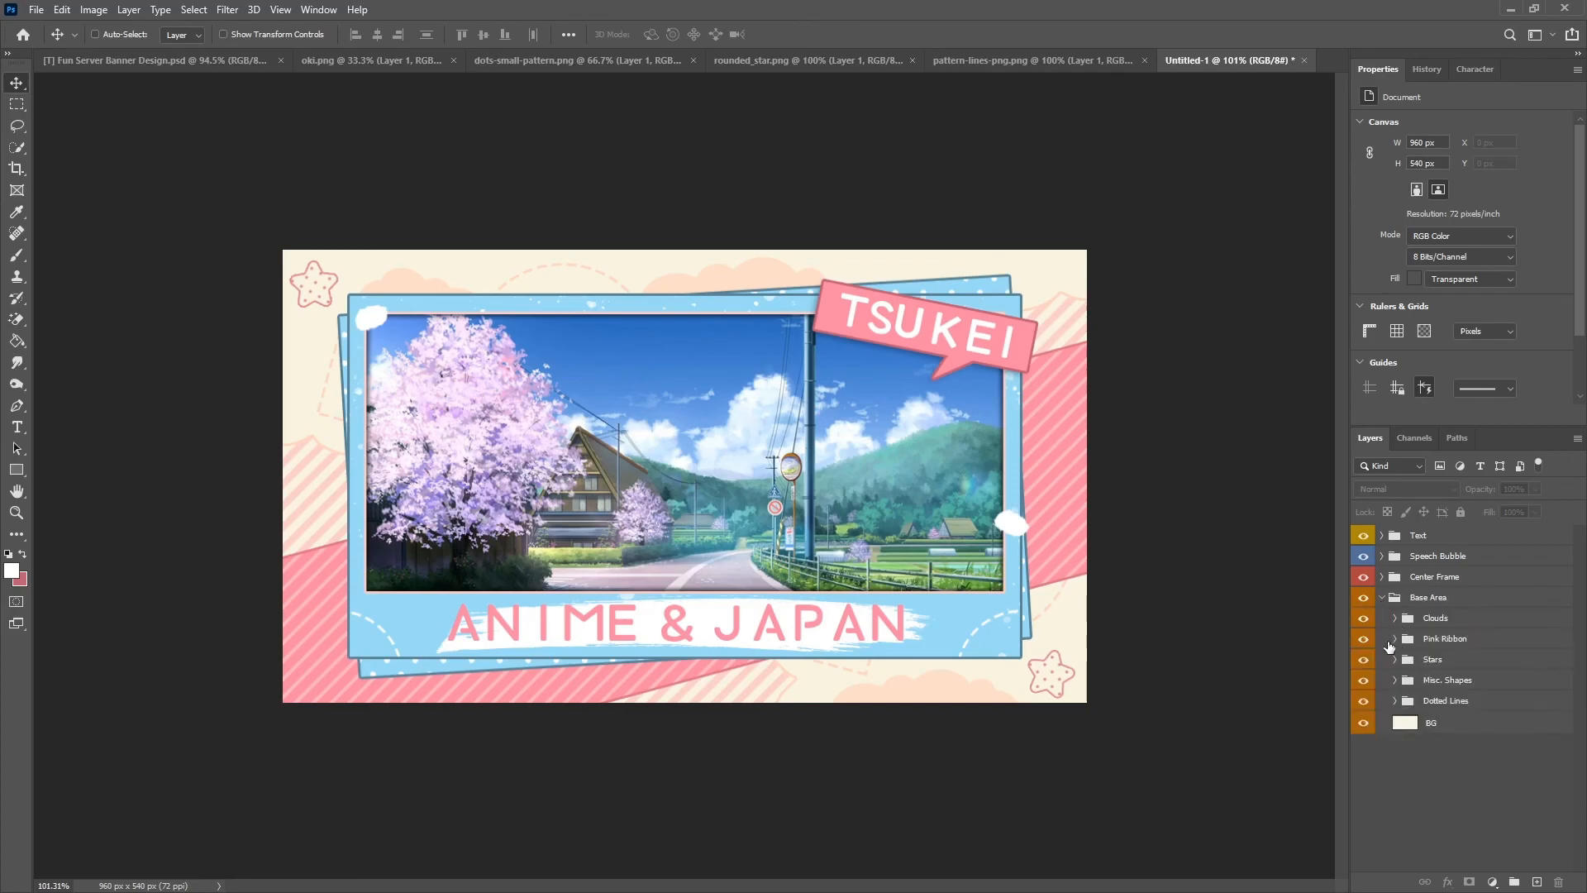
pyautogui.click(1395, 638)
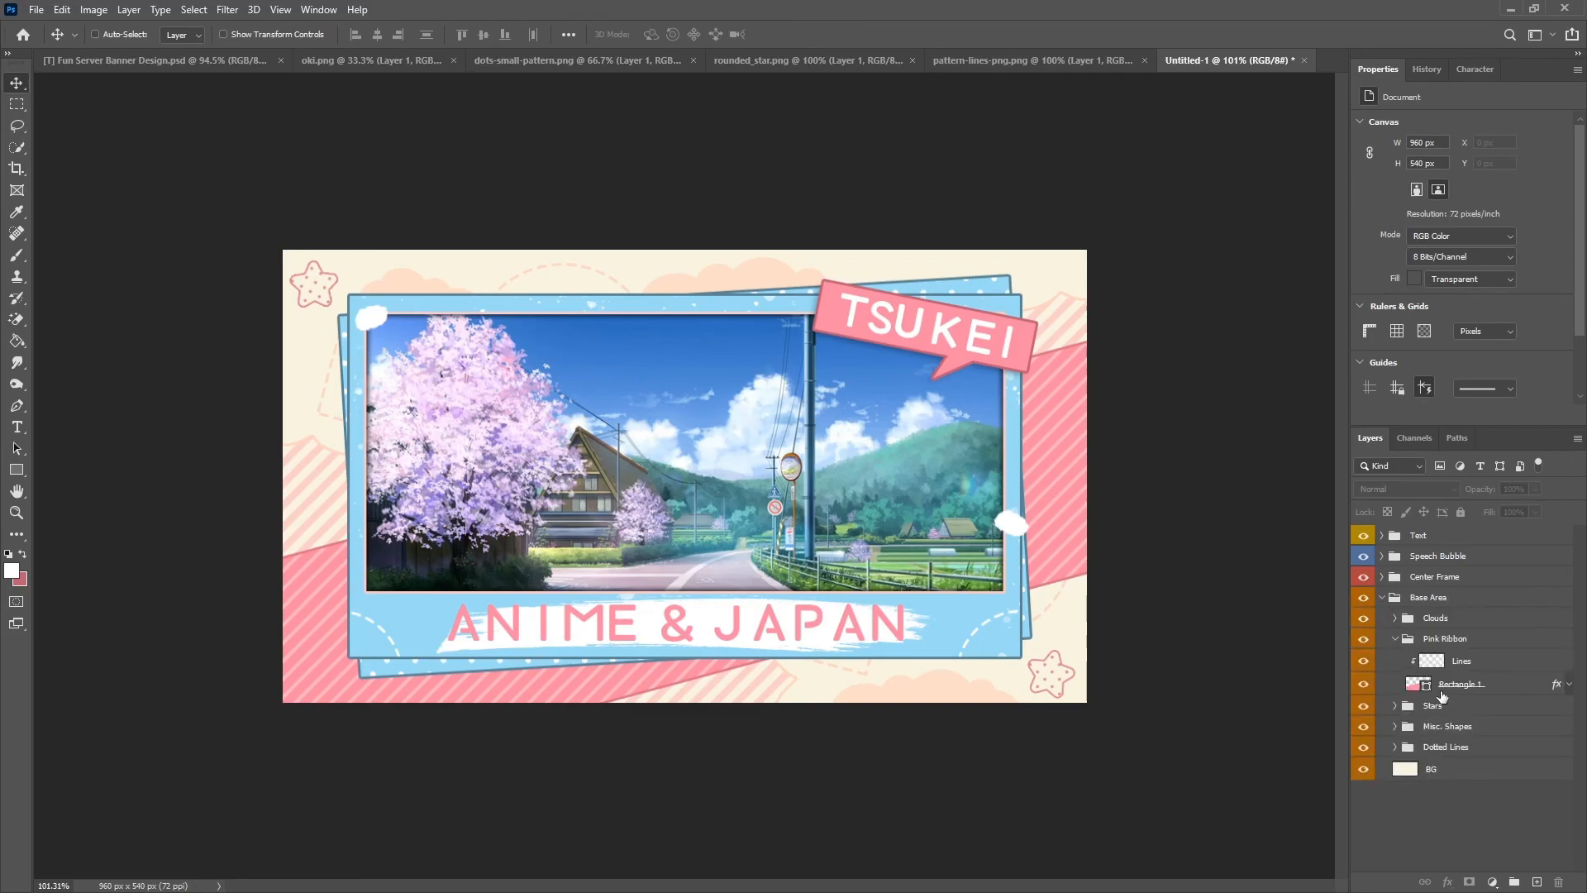
pyautogui.click(1381, 597)
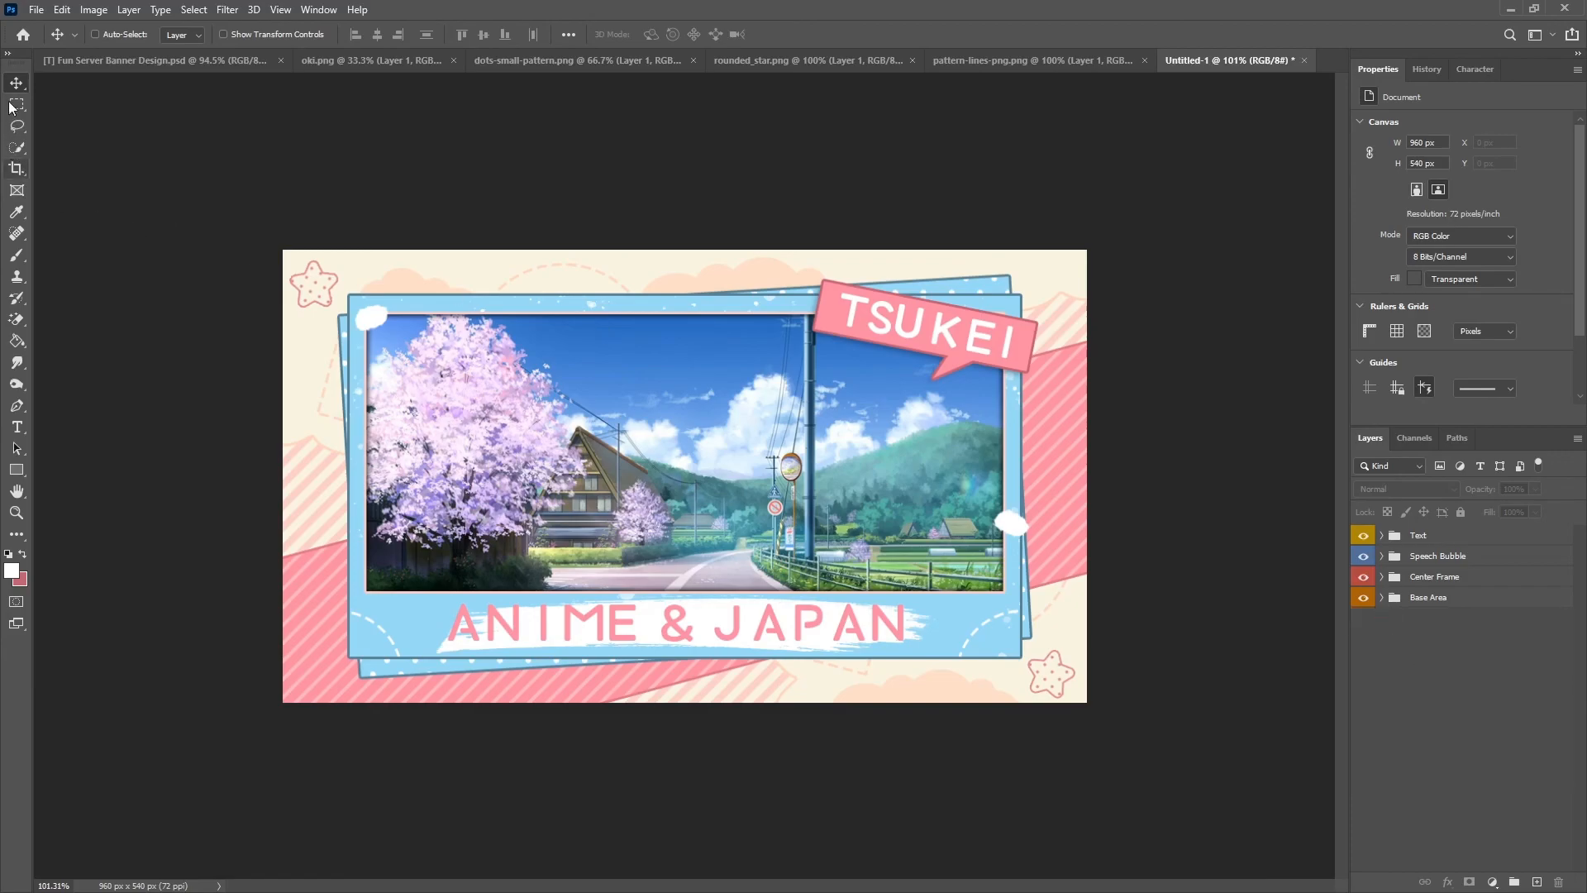
pyautogui.click(36, 9)
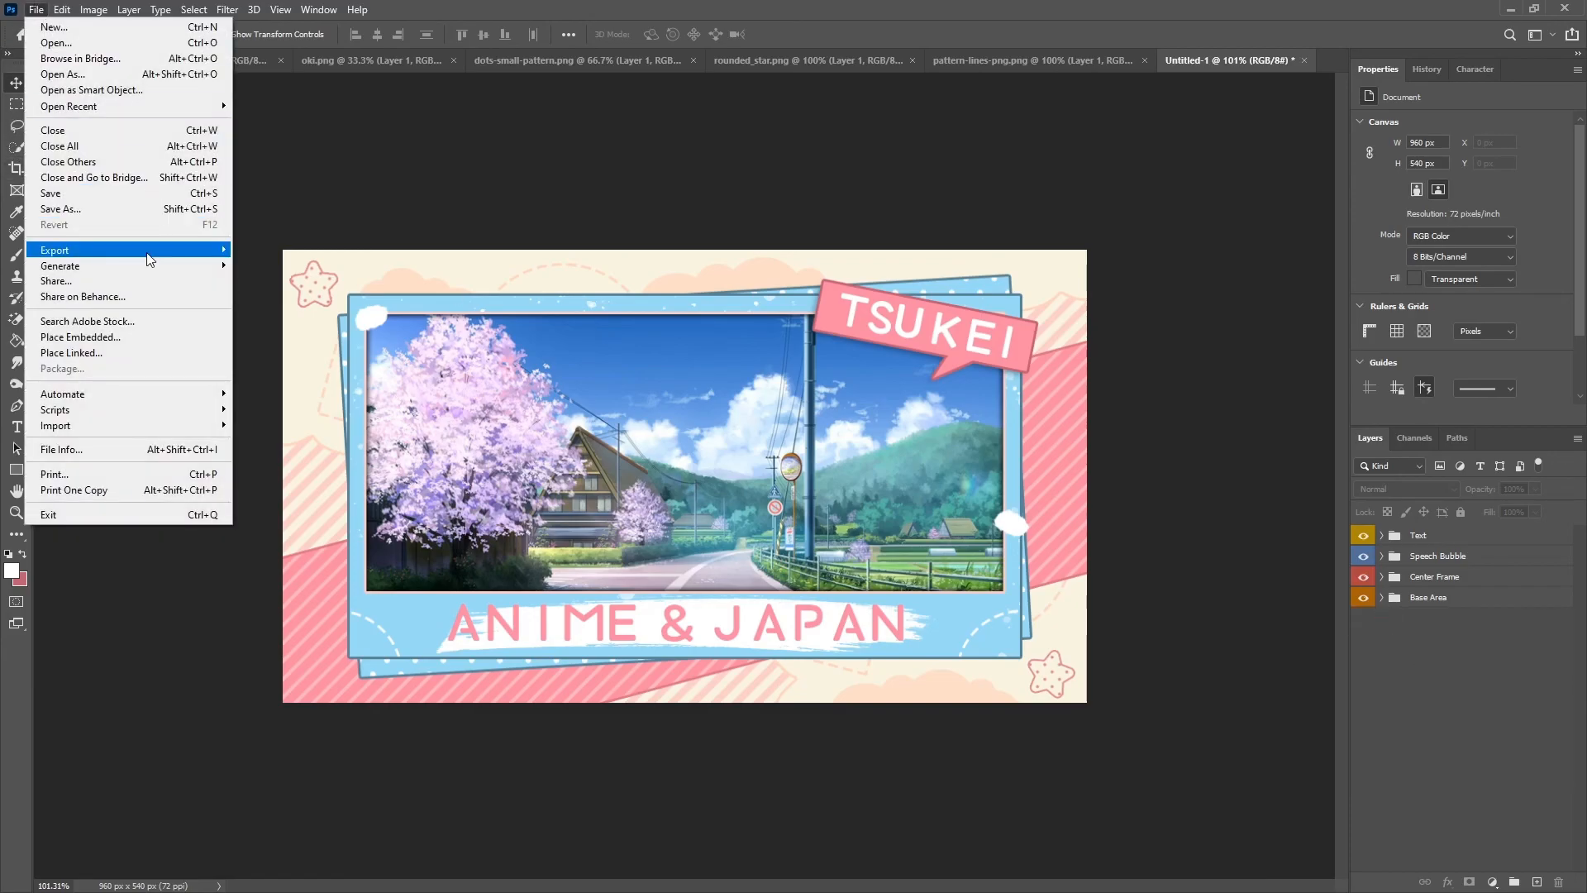
pyautogui.moveTo(149, 250)
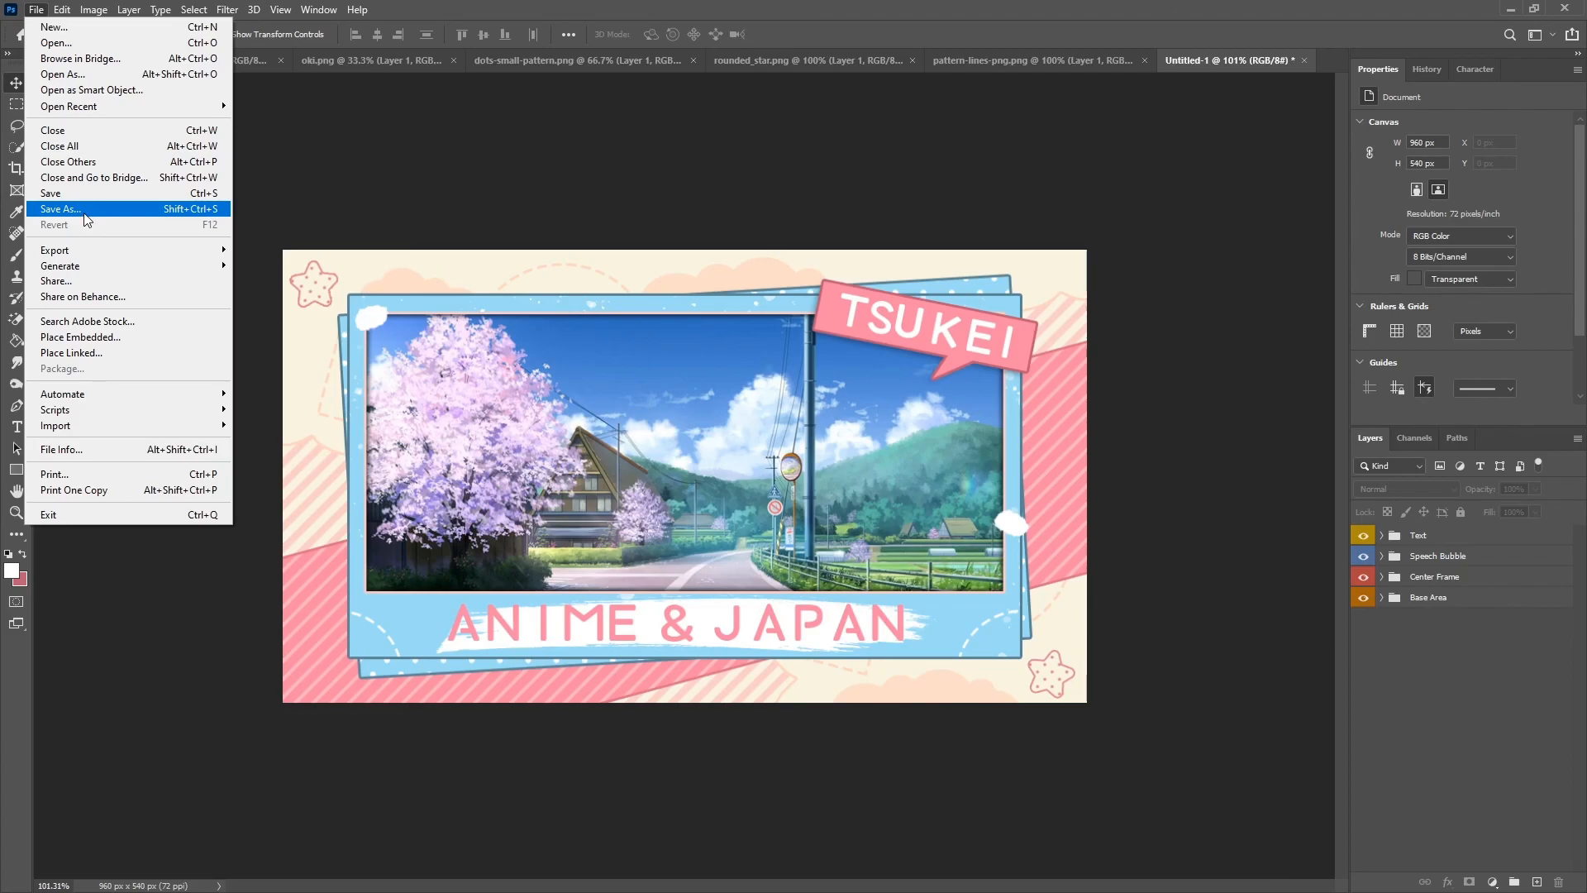
pyautogui.click(1519, 704)
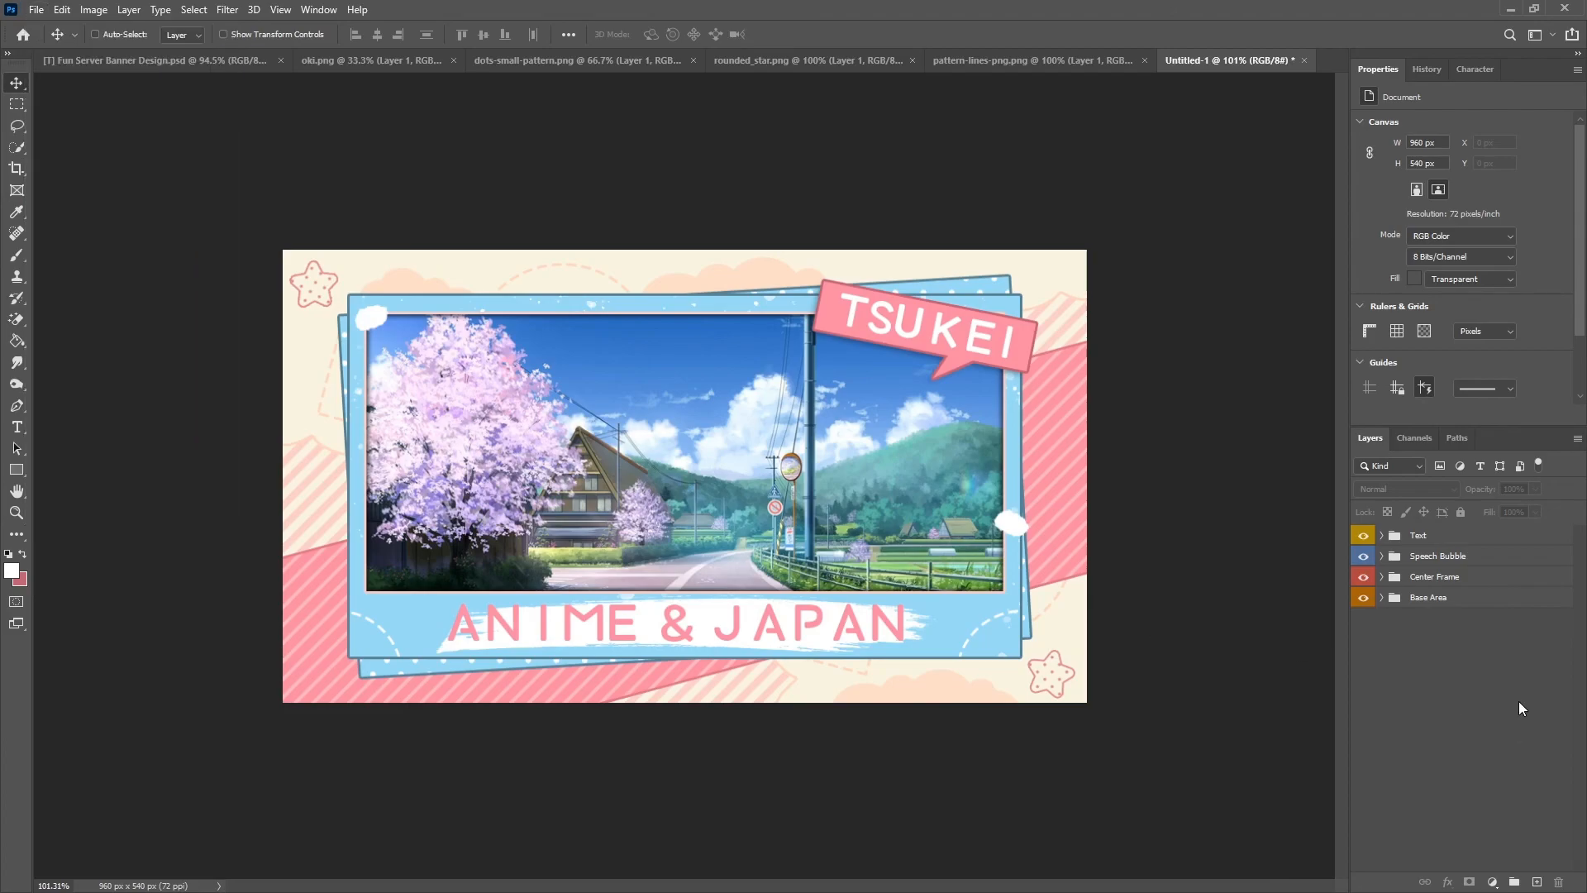